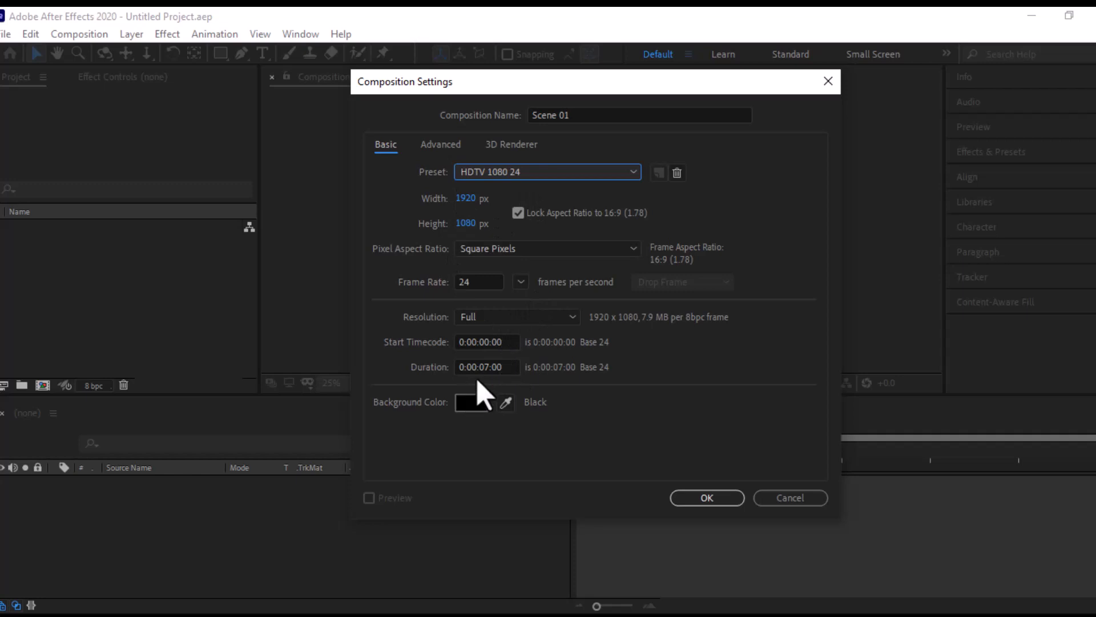
- Create the Scene 01 composition and a second 24 fps composition named Horizontal Img Source 01, sized 960 × 540 px
left_click(720, 499)
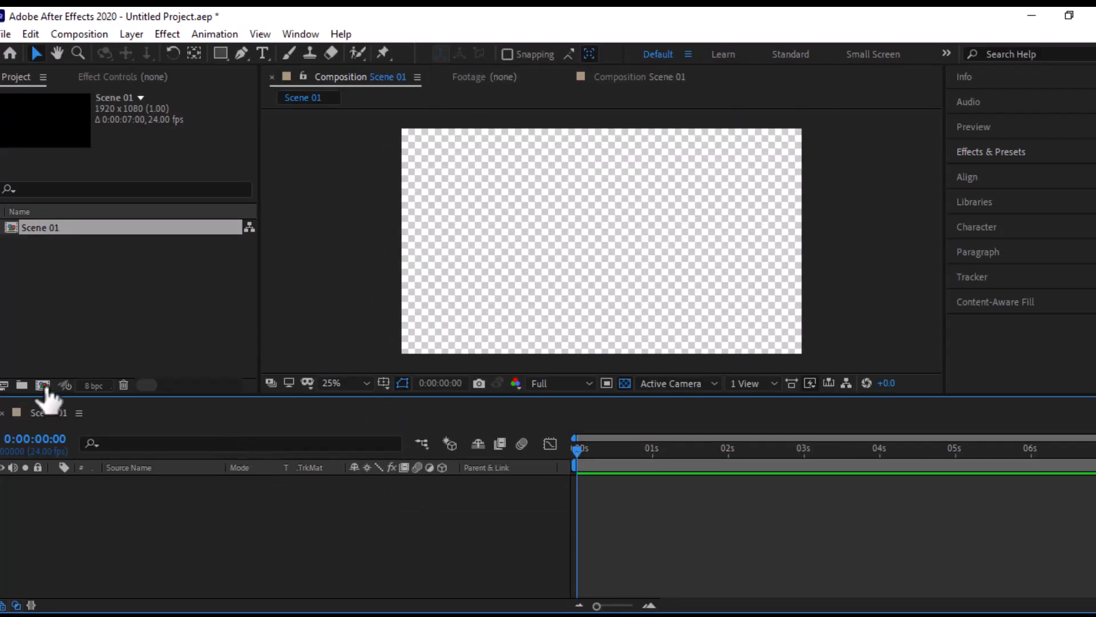
left_click(44, 385)
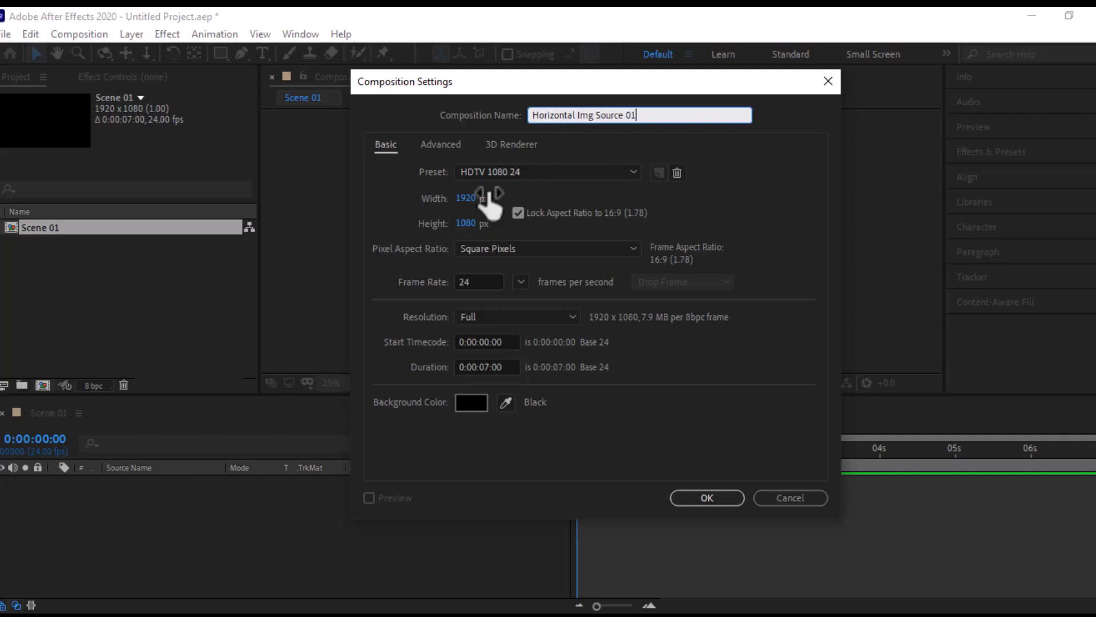
left_click(474, 197)
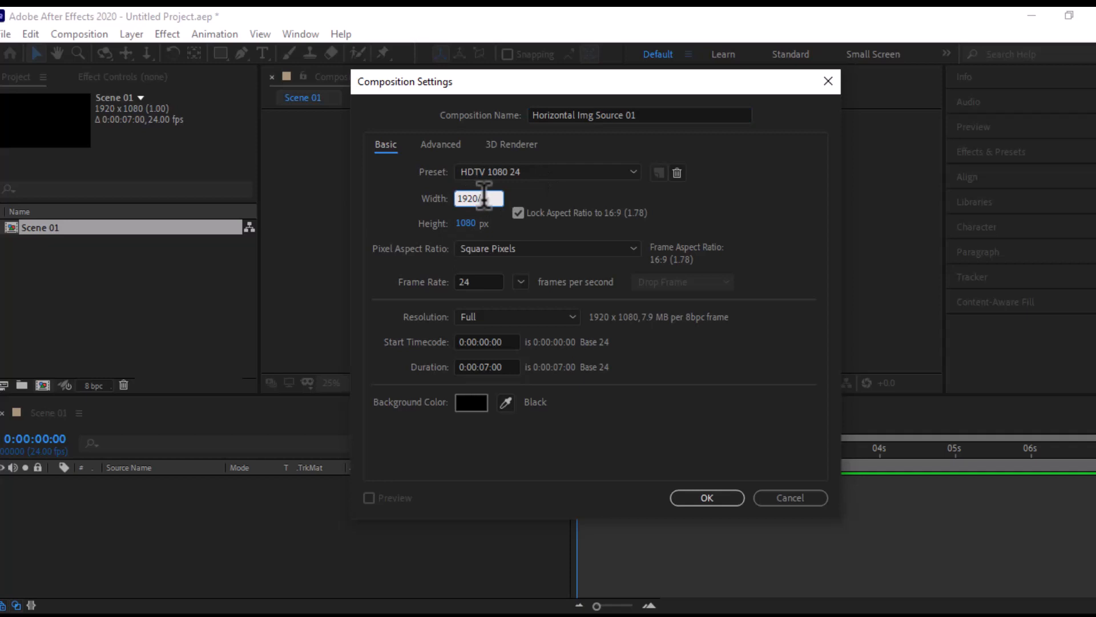
type("/2")
left_click(489, 281)
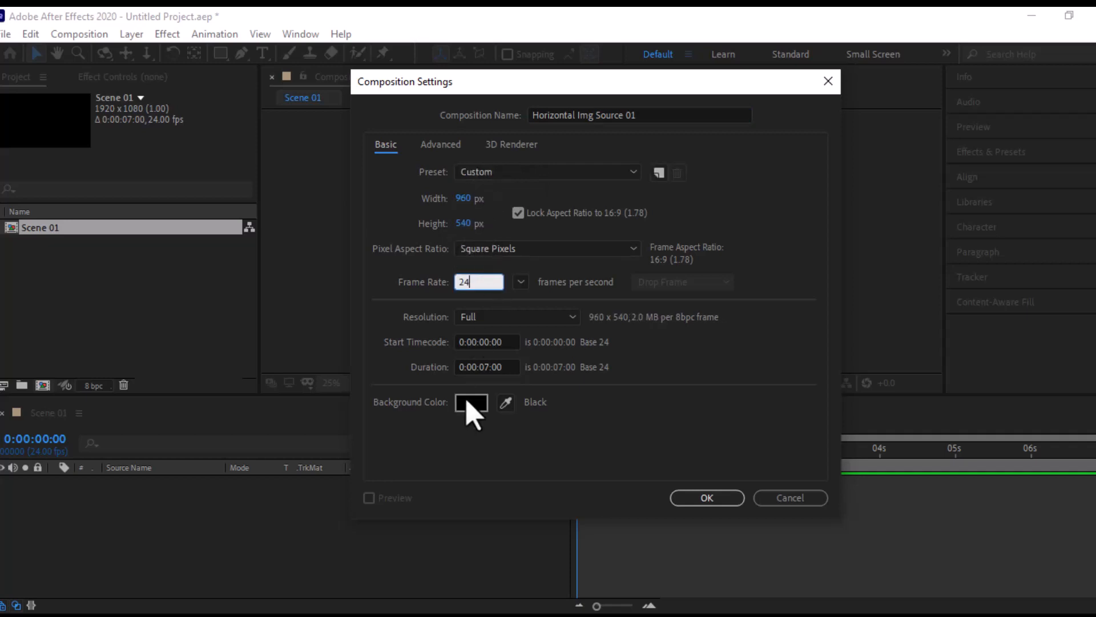
left_click(706, 497)
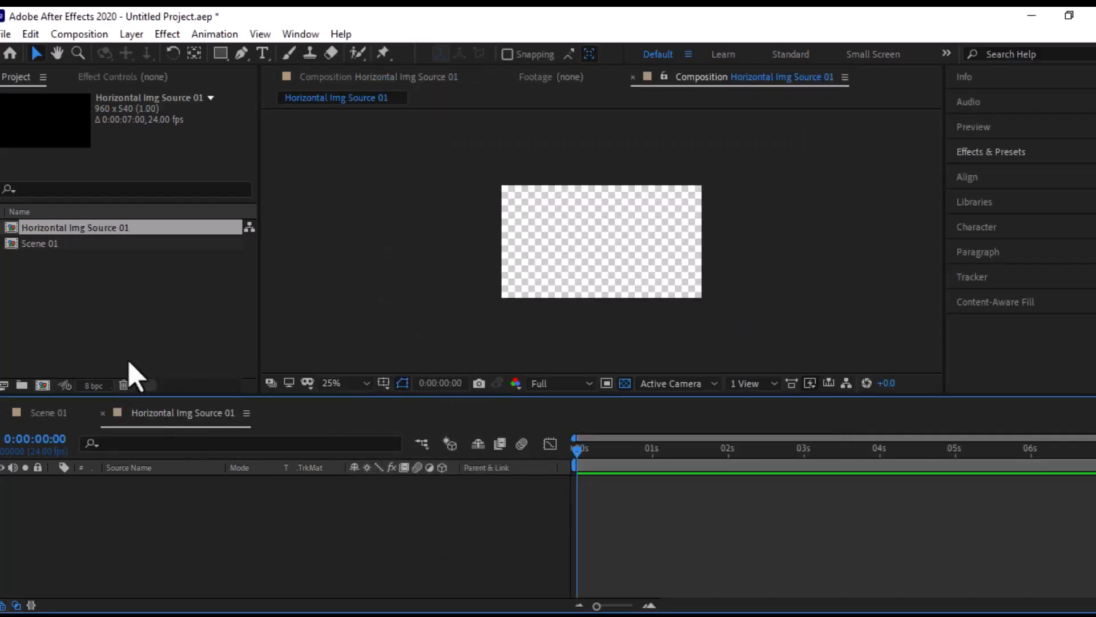
- Import the images Img 01 to Img 12 from the project's assets folder, using multiple-file import
left_click(7, 35)
mouse_move(21, 227)
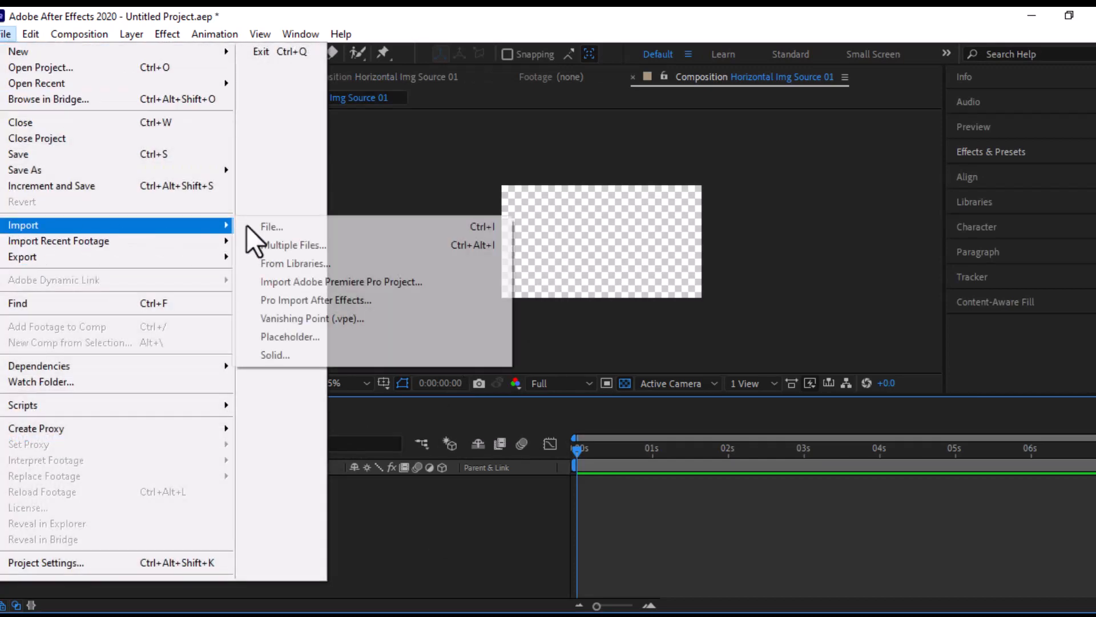
left_click(290, 243)
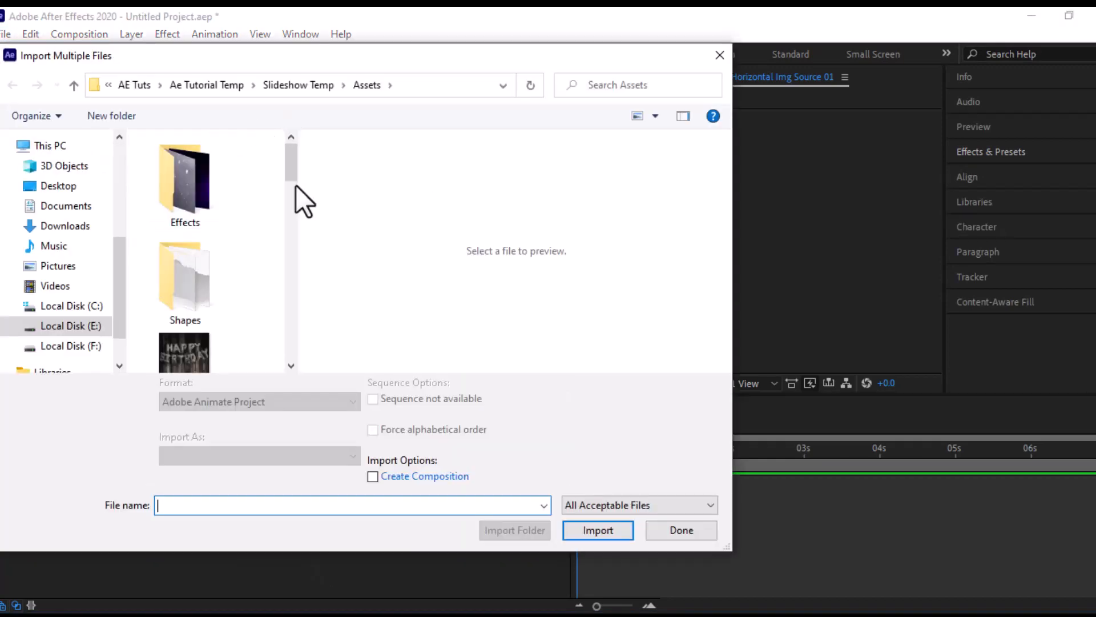
scroll(251, 228, "down", 1)
left_click_drag(249, 261, 155, 451)
left_click(598, 530)
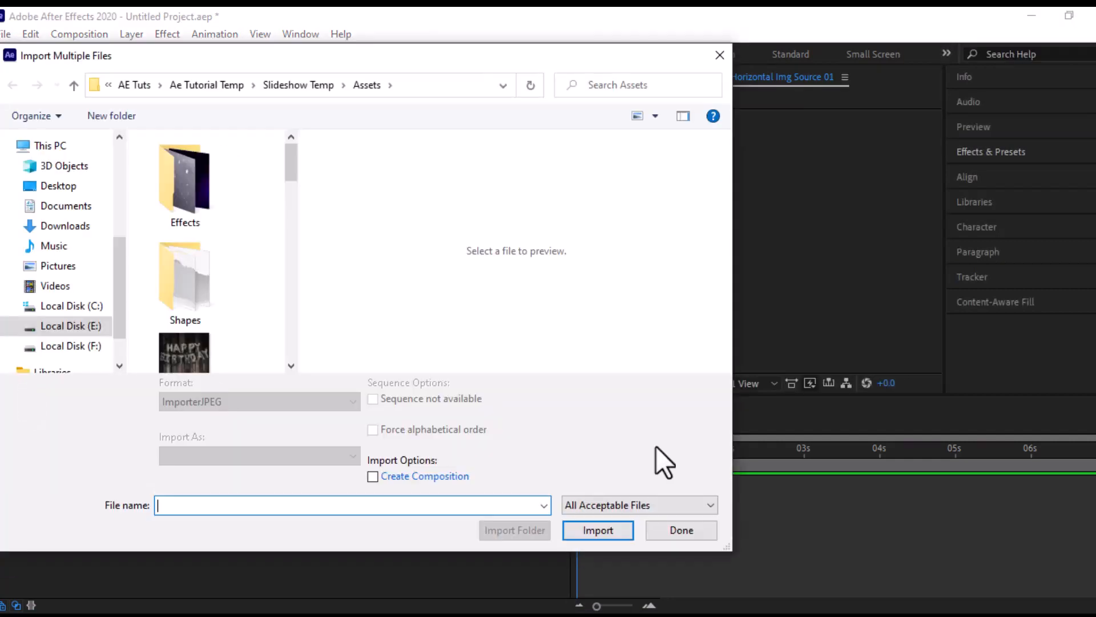
- Import the Paper Shape and Paper Shape 02 images from the Shapes folder
double_click(188, 288)
left_click_drag(240, 245, 154, 323)
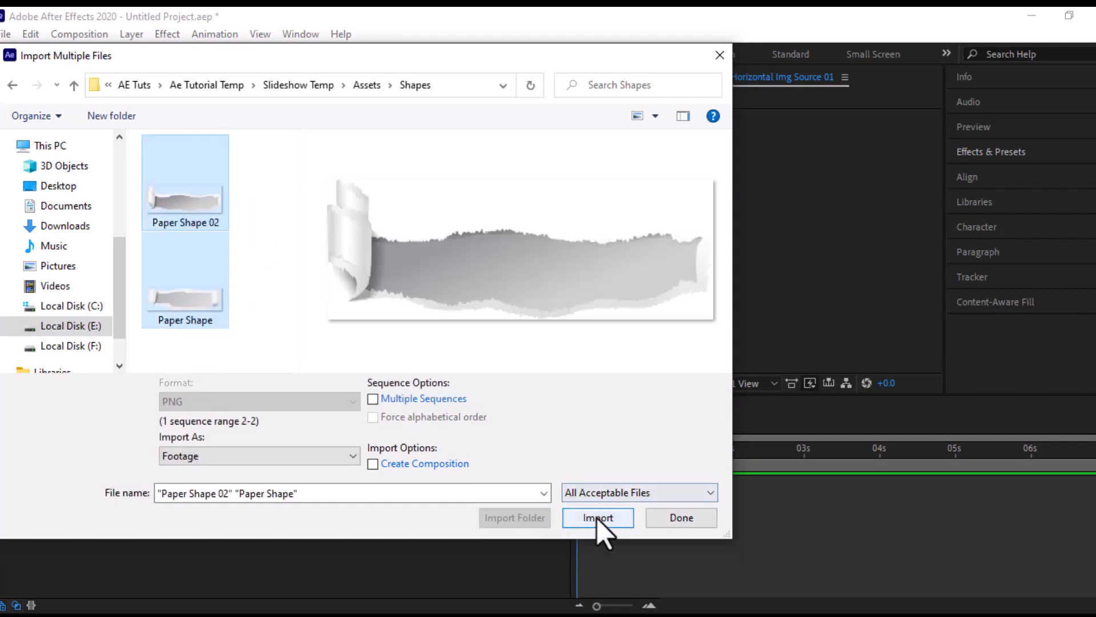
left_click(598, 529)
- Import the Leak Light.mp4 and Particle.mp4 clips from the effects folder inside Assets and finish importing
left_click(366, 85)
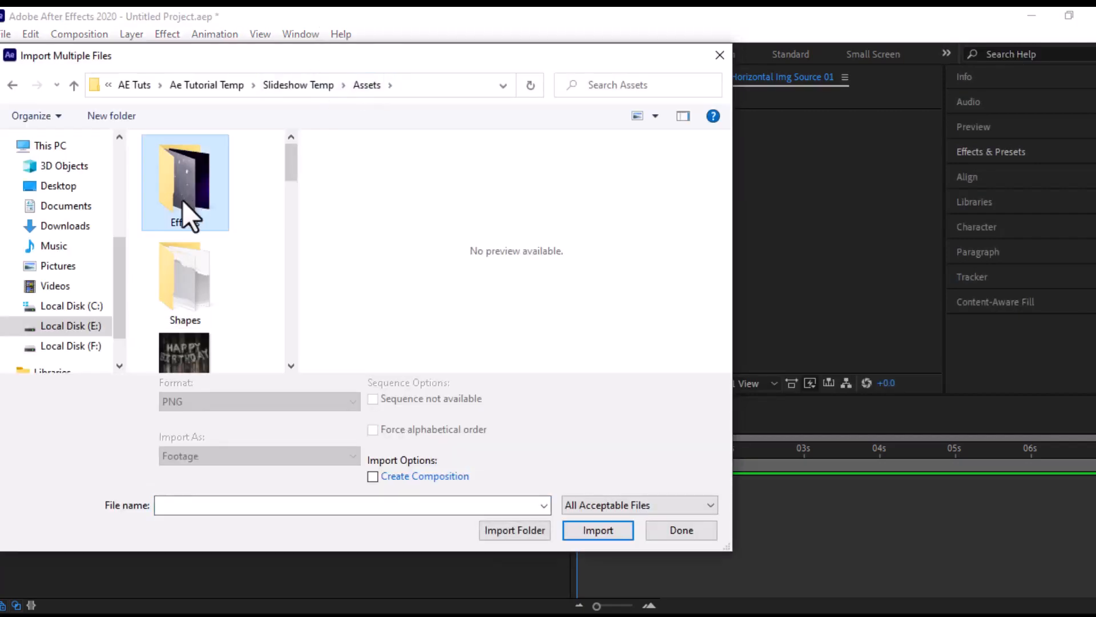
double_click(182, 202)
left_click_drag(270, 187, 182, 320)
left_click(598, 530)
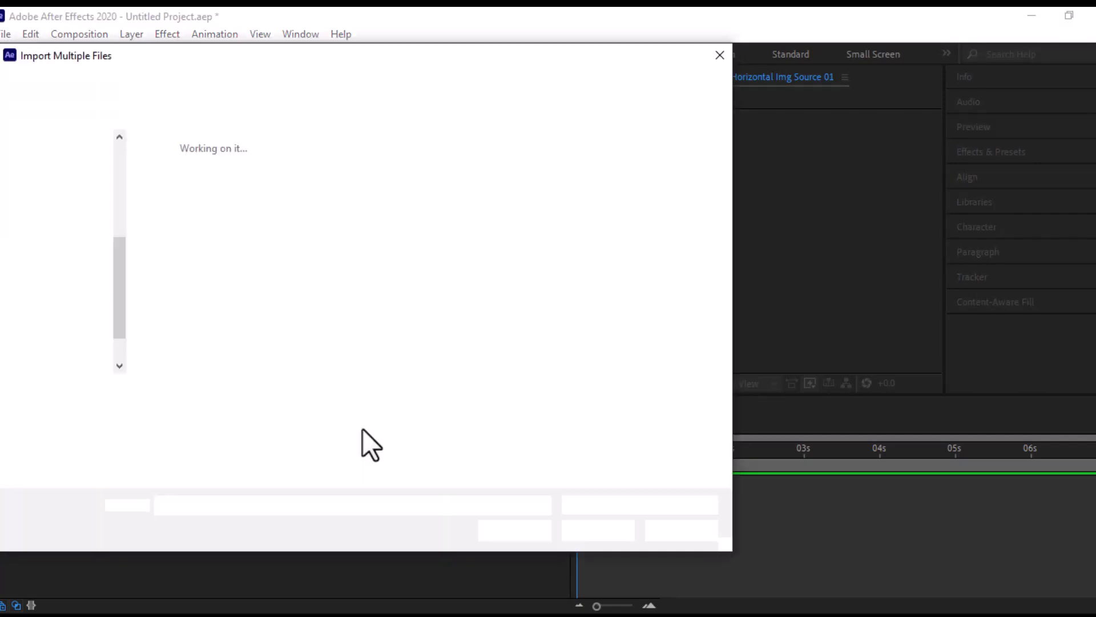
left_click(681, 530)
scroll(54, 252, "down", 5)
scroll(53, 251, "up", 5)
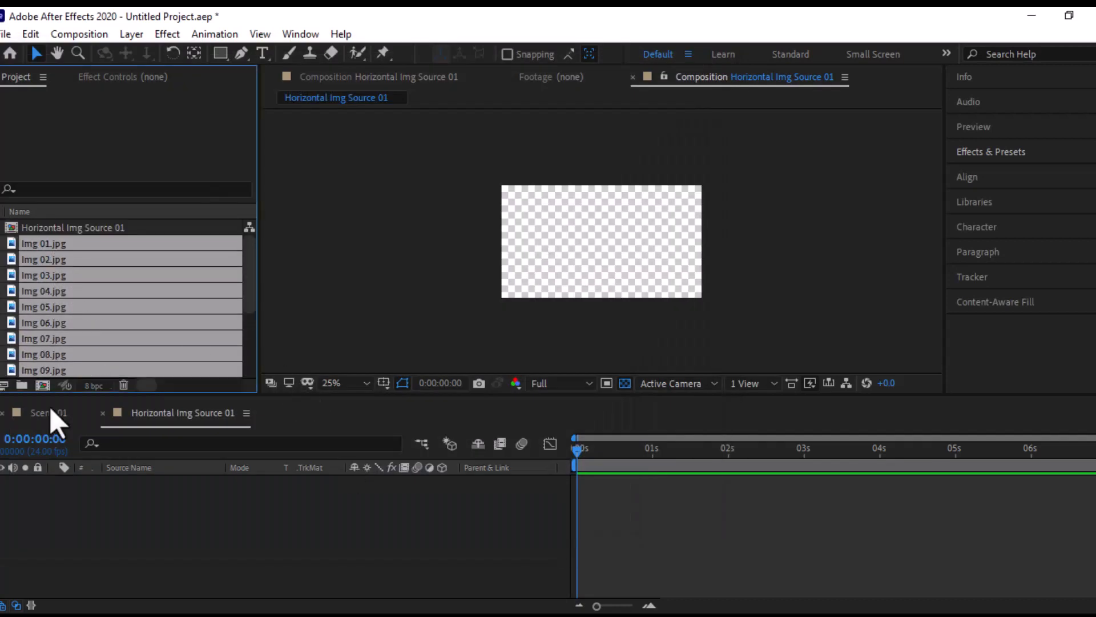
- Create a project folder named Assets and move all the imported images and video clips into it
left_click(22, 386)
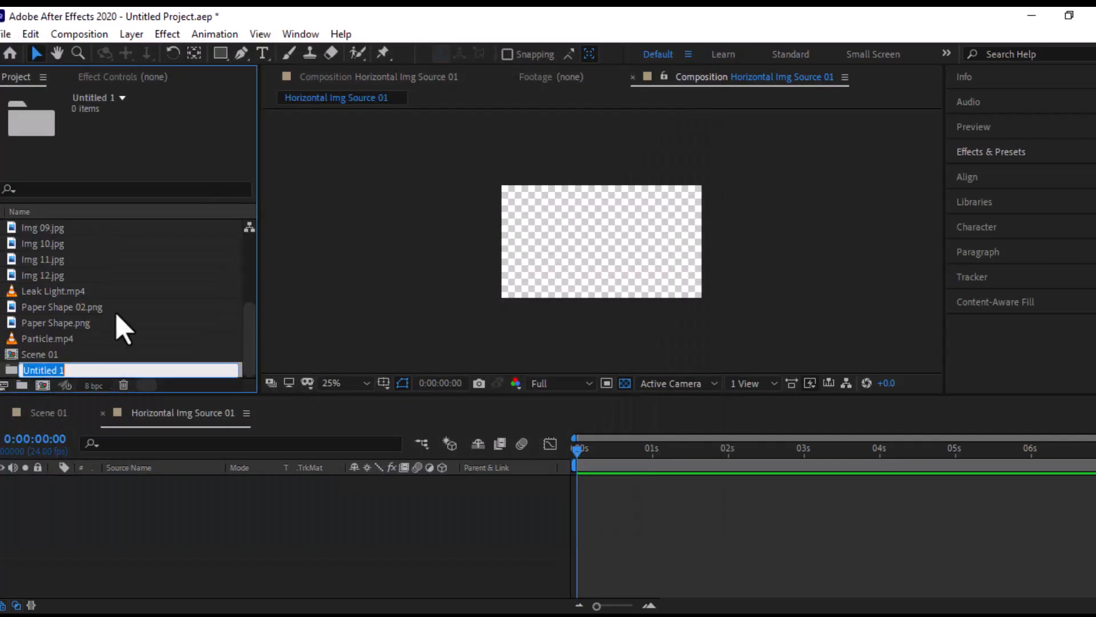
type("Assets")
left_click(55, 341)
left_click(55, 263)
scroll(80, 312, "down", 3)
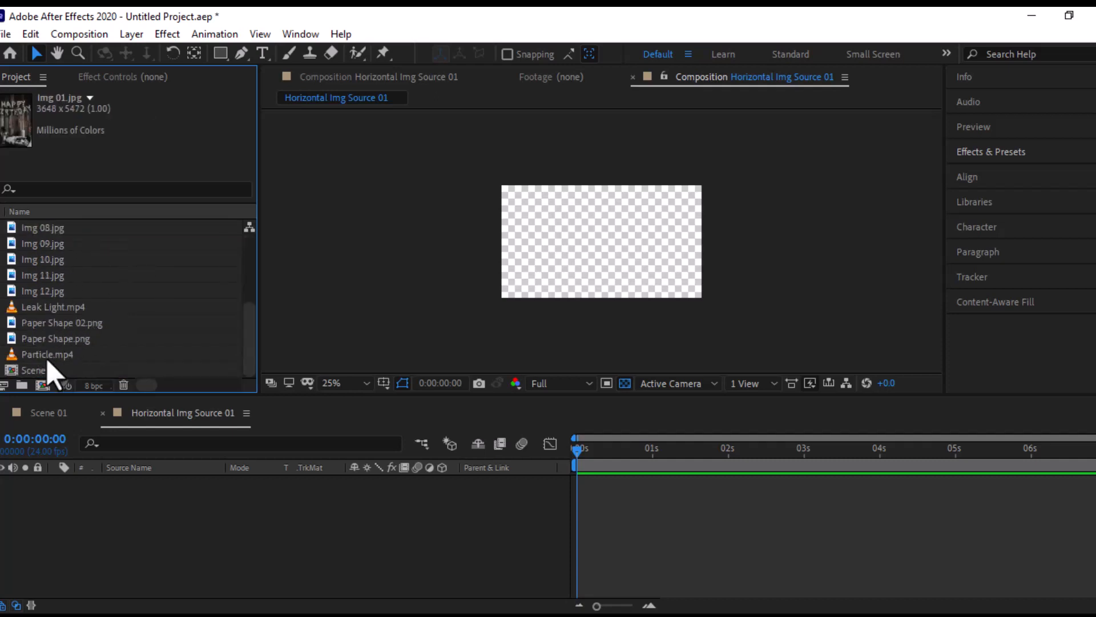
left_click(47, 361, "shift")
scroll(107, 336, "up", 3)
left_click_drag(52, 255, 54, 222)
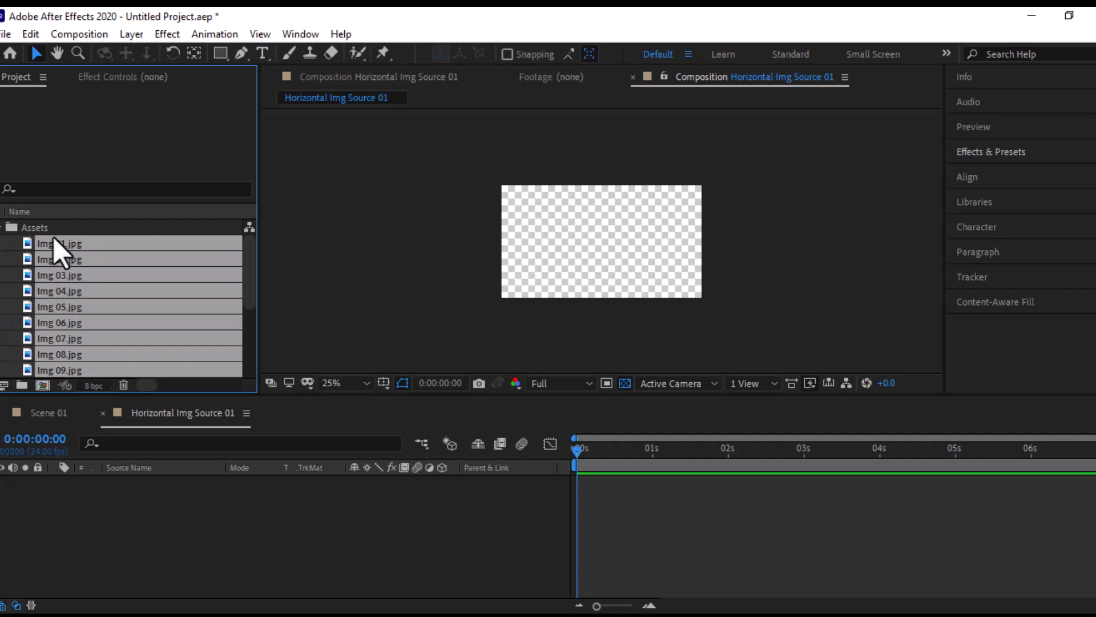
left_click(1, 228)
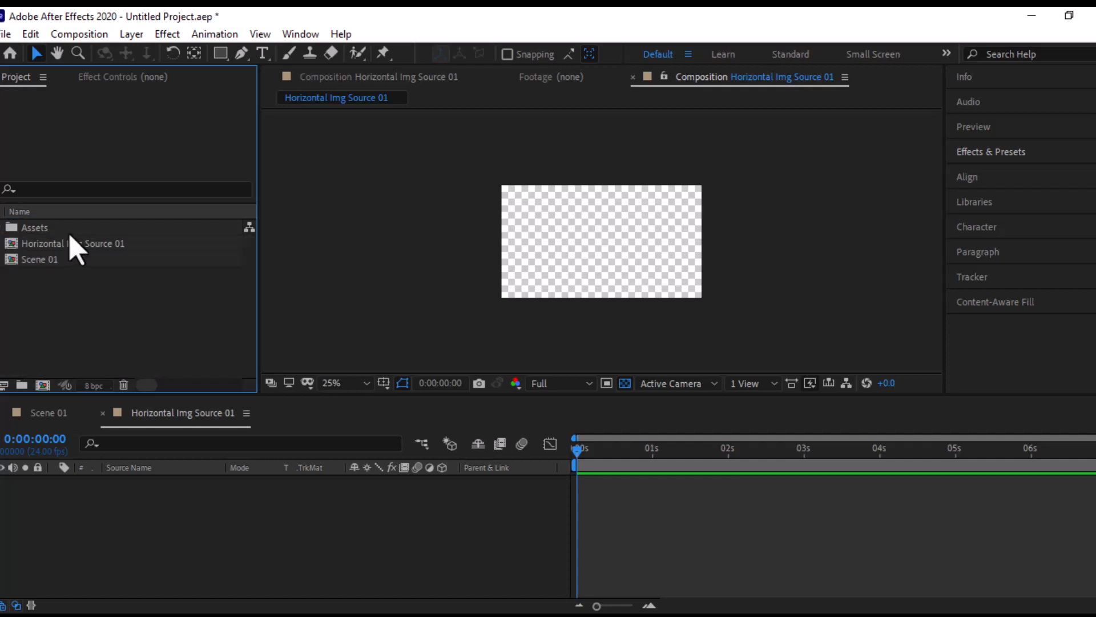
- Create an Img Source folder for the Horizontal Img Source 01 composition and a Scenes folder for Scene 01
left_click(22, 385)
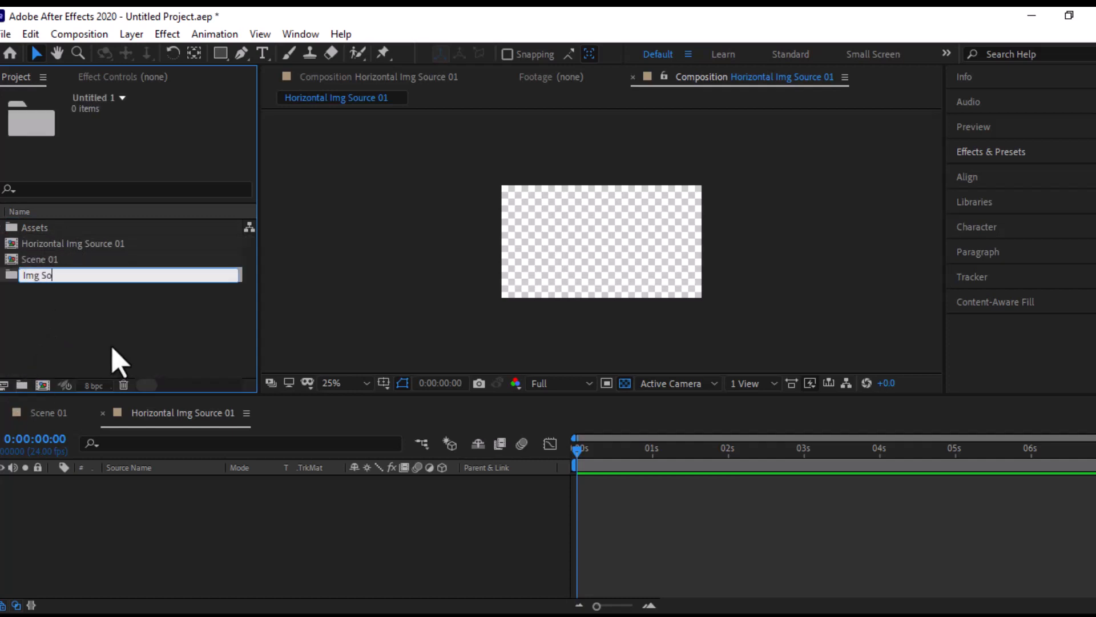
left_click_drag(102, 245, 101, 263)
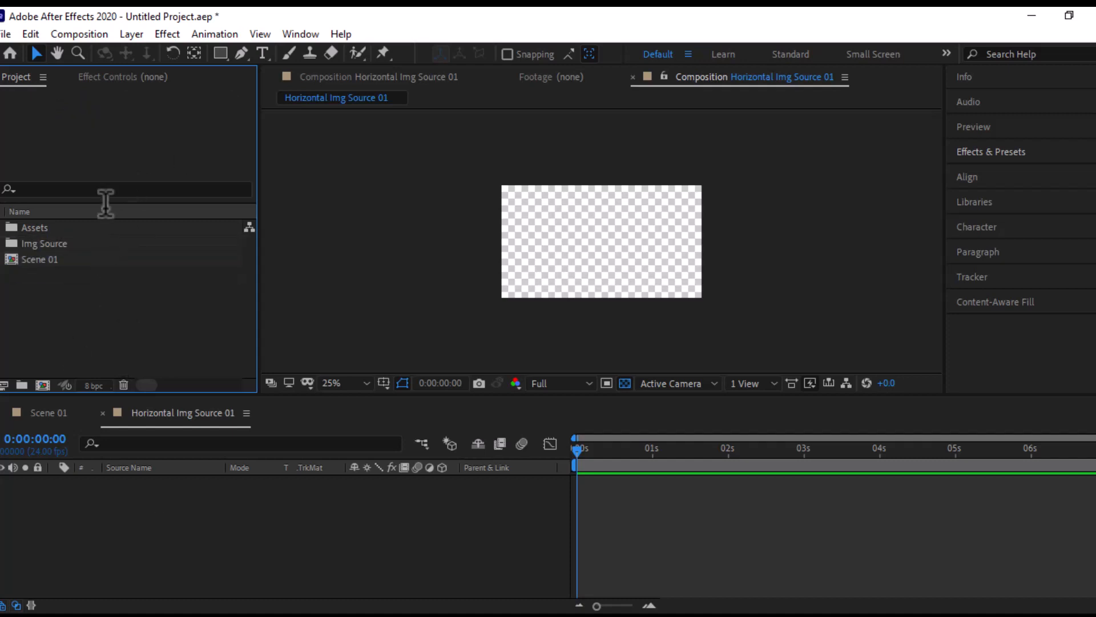
left_click(22, 385)
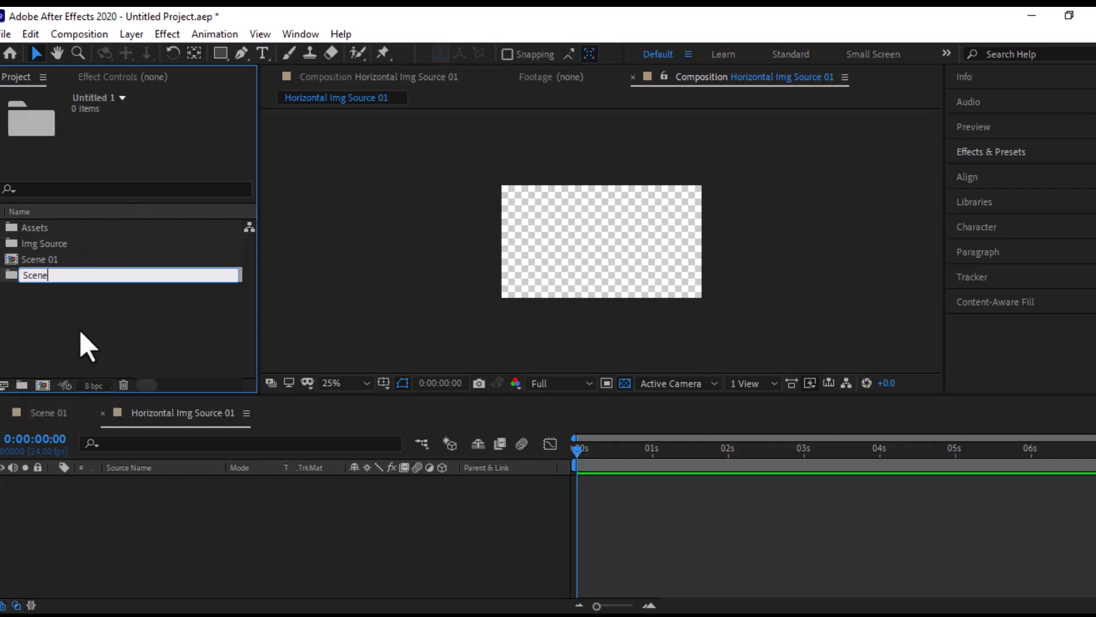
left_click(59, 290)
left_click_drag(43, 261, 38, 280)
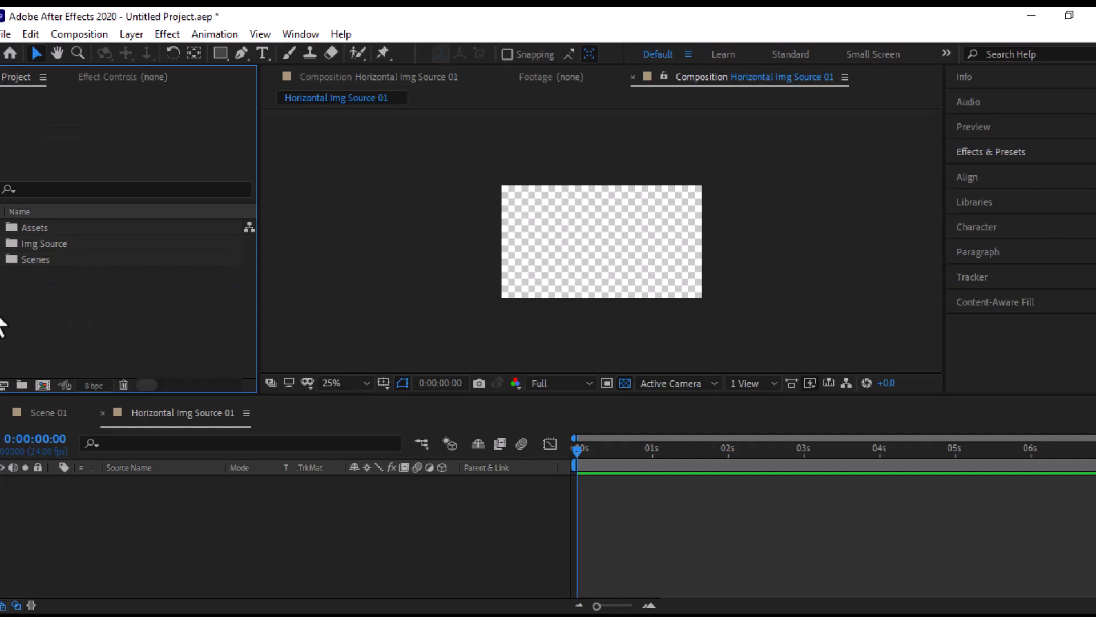
- Create an empty project folder named Precomps
left_click(22, 385)
type("Prec")
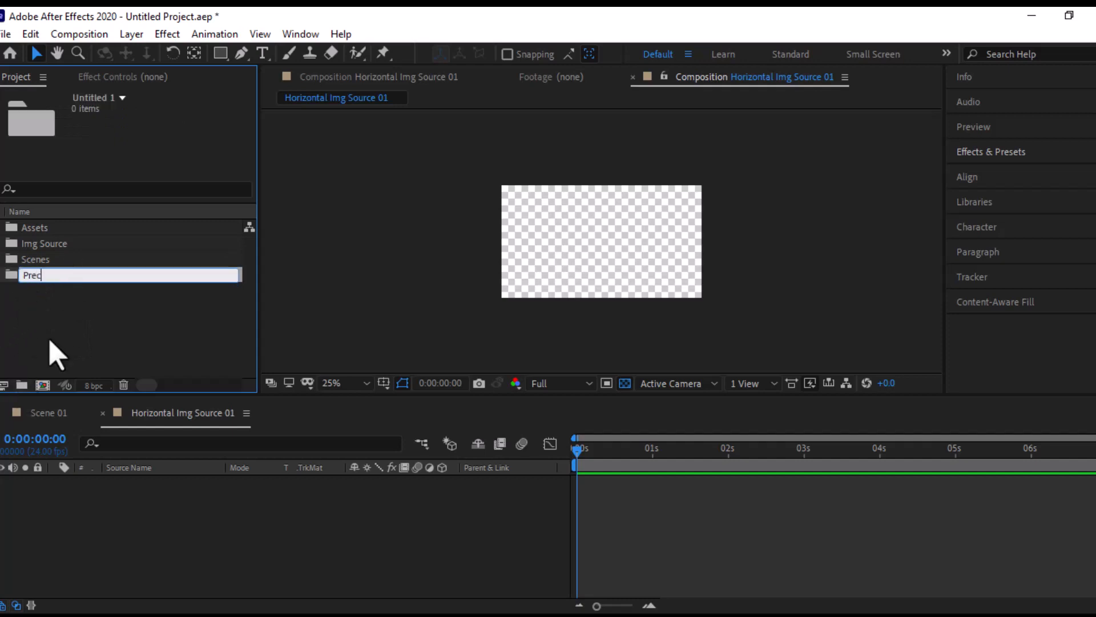
type("omps")
key("Return")
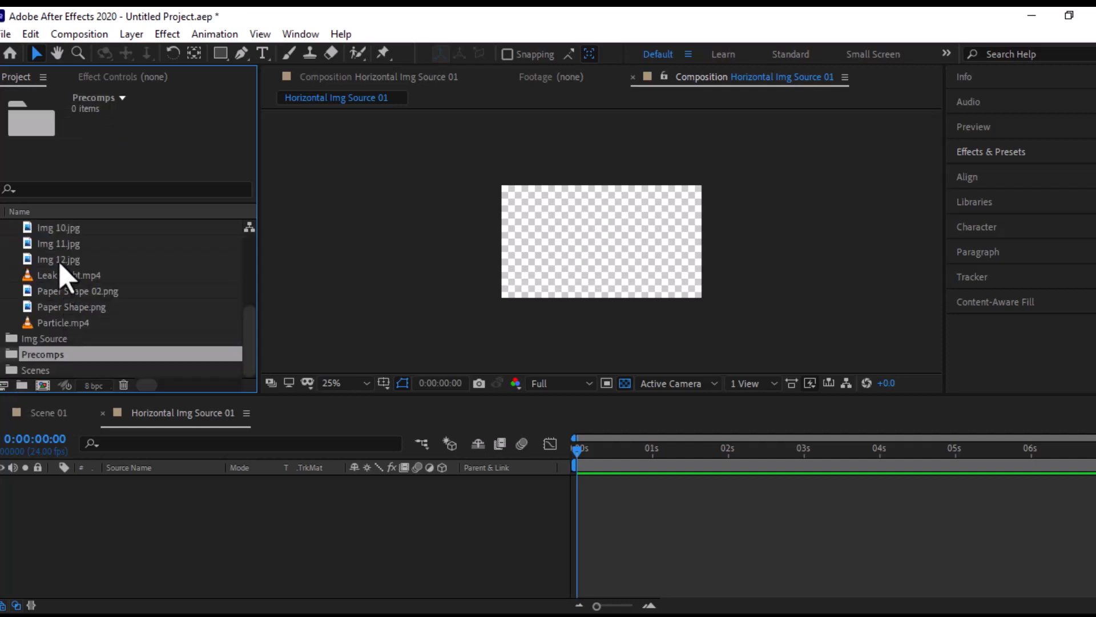
- Add Img 12.jpg to the Horizontal Img Source 01 composition and scale it down to match the frame width
left_click_drag(59, 260, 80, 548)
left_click(697, 450)
scroll(628, 188, "down", 2)
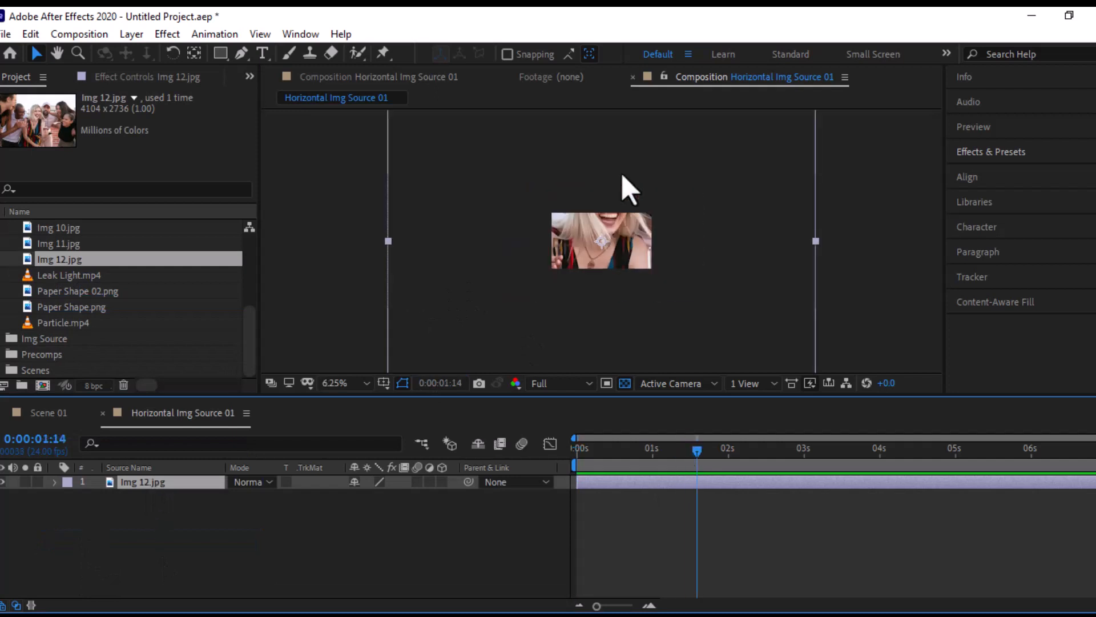
scroll(622, 175, "down", 1)
left_click_drag(655, 205, 636, 220)
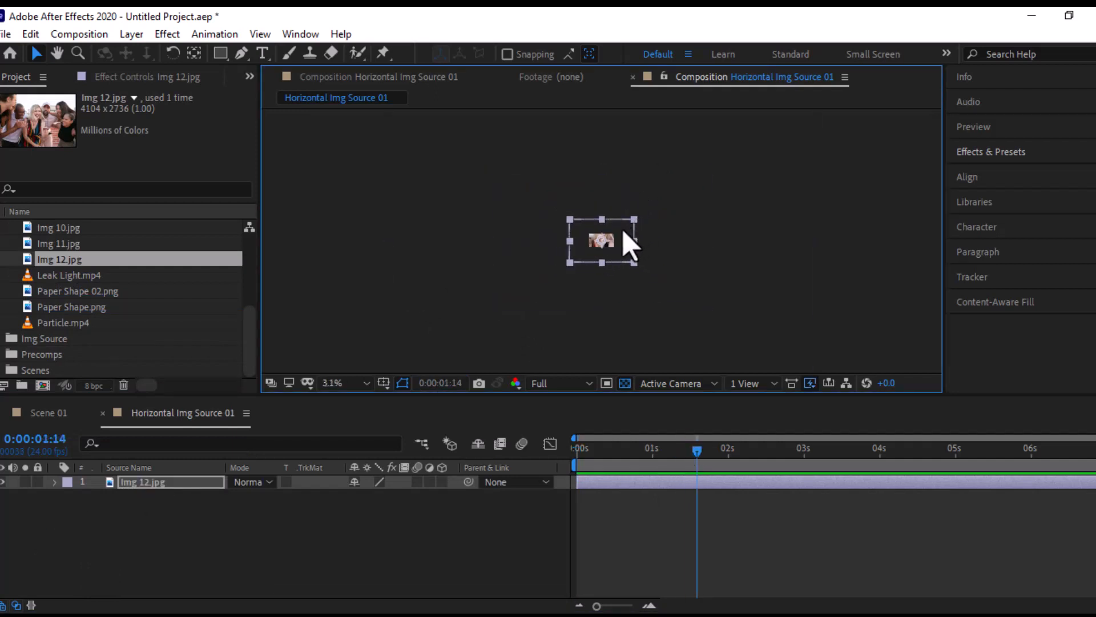
scroll(624, 237, "up", 3)
left_click_drag(733, 153, 711, 173)
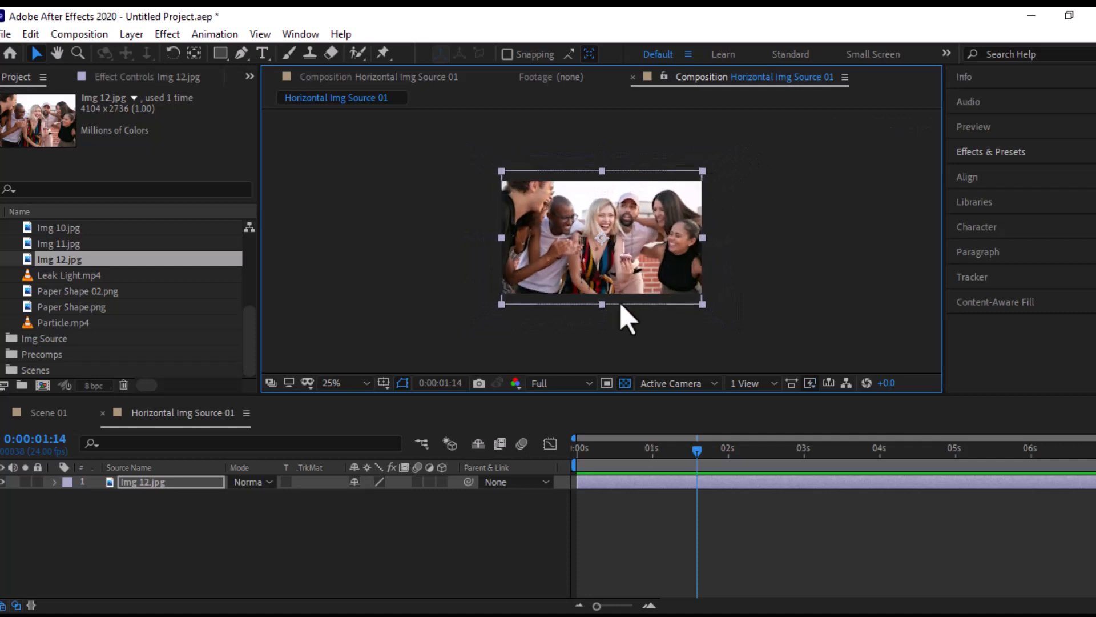
left_click(336, 383)
left_click(346, 104)
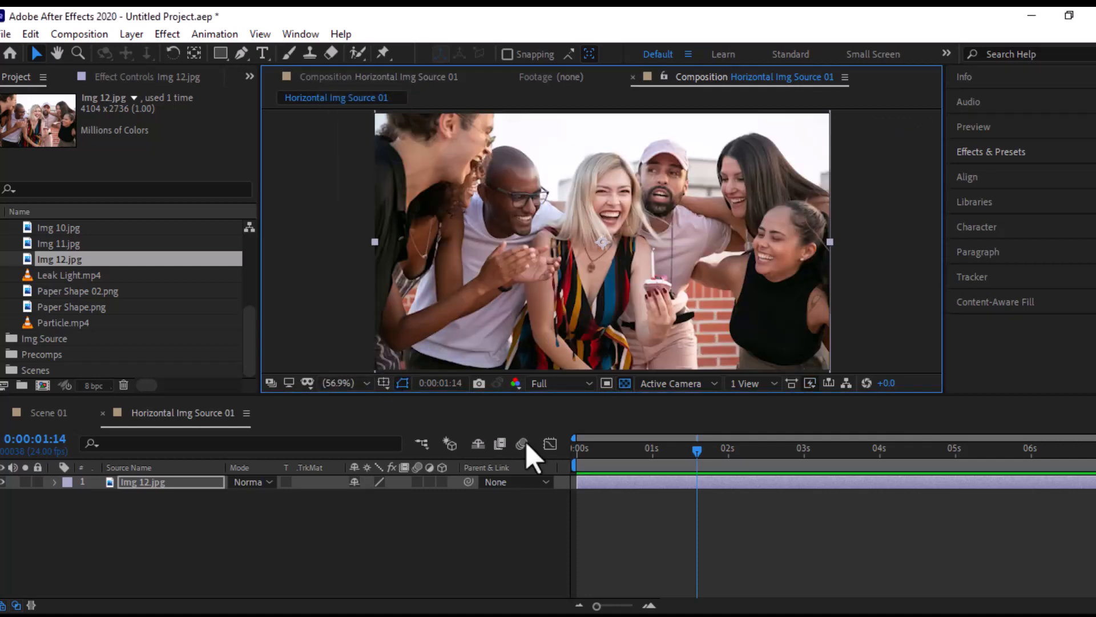
left_click_drag(720, 454, 623, 471)
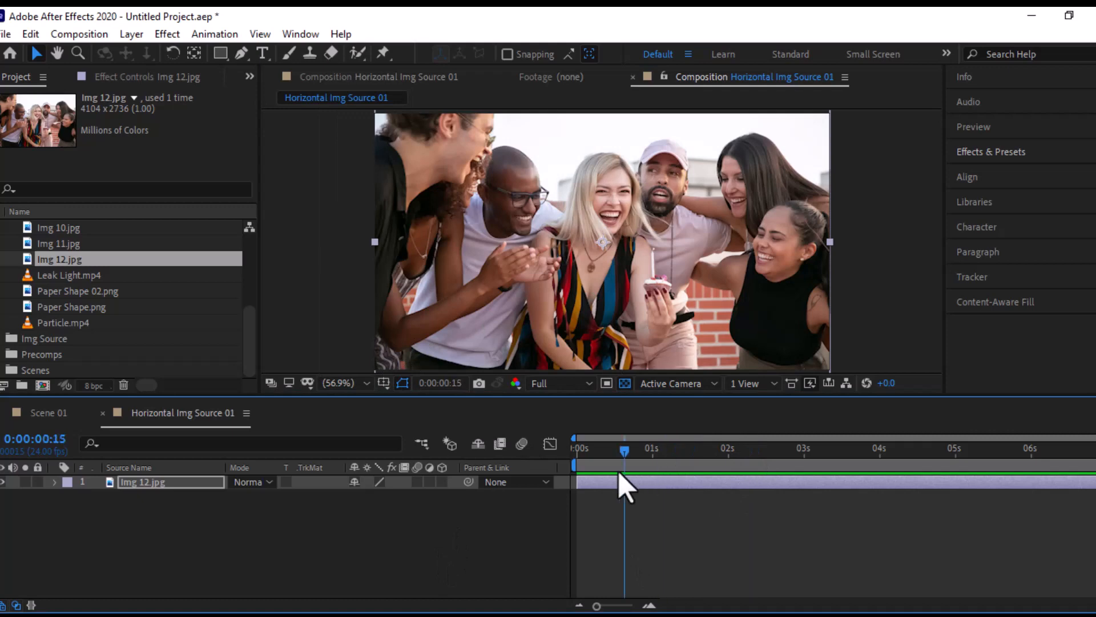
- Create a 960 × 540 px, 7-second composition named Border and file it in the Precomps folder
left_click(42, 385)
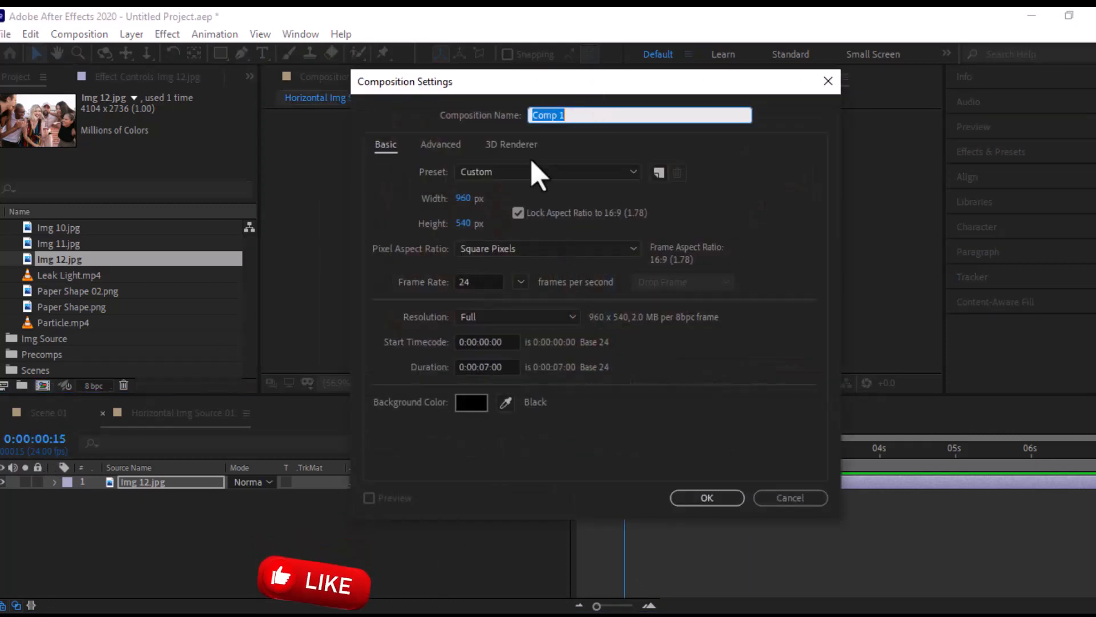
left_click(707, 497)
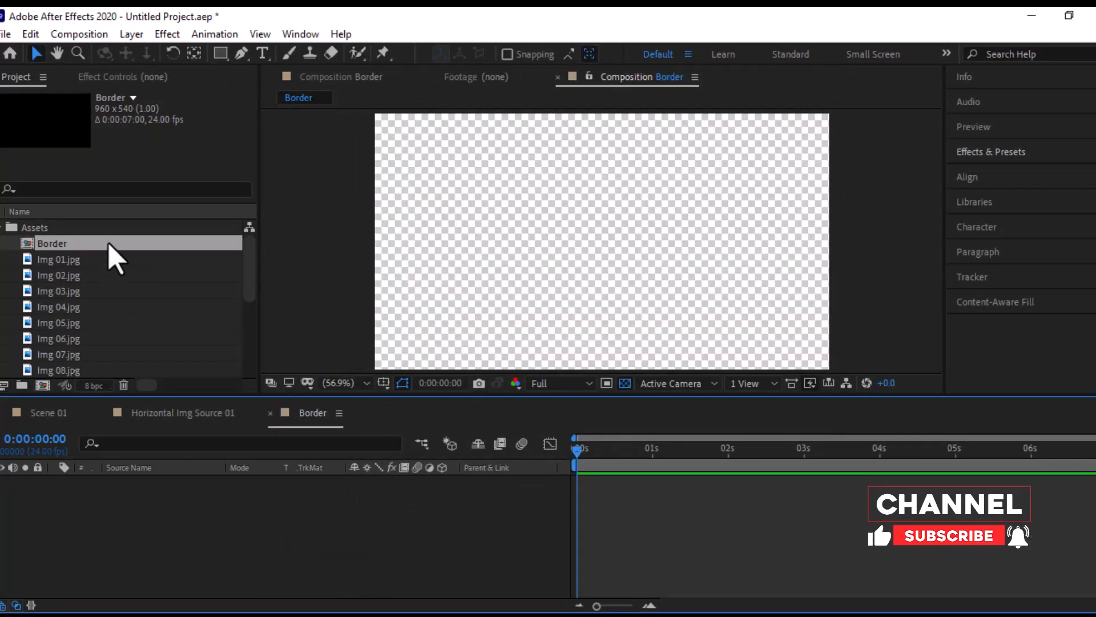
left_click_drag(109, 246, 97, 358)
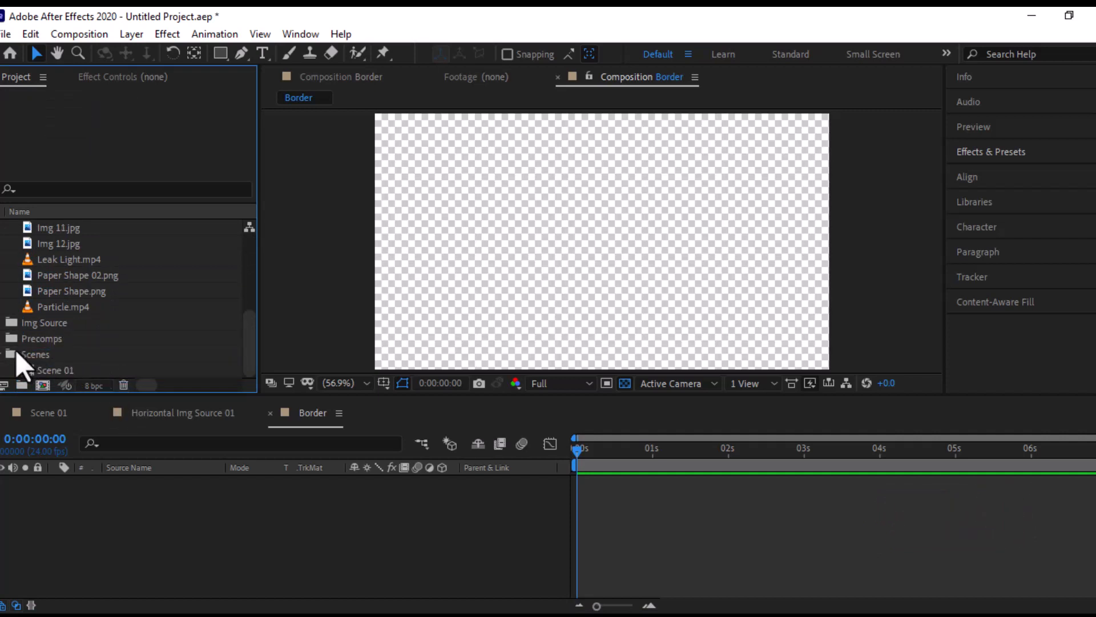
left_click(3, 338)
left_click(4, 339)
- Add the Horizontal Img Source 01 composition from the Img Source folder to the Border composition, leaving its layer deselected
left_click(4, 323)
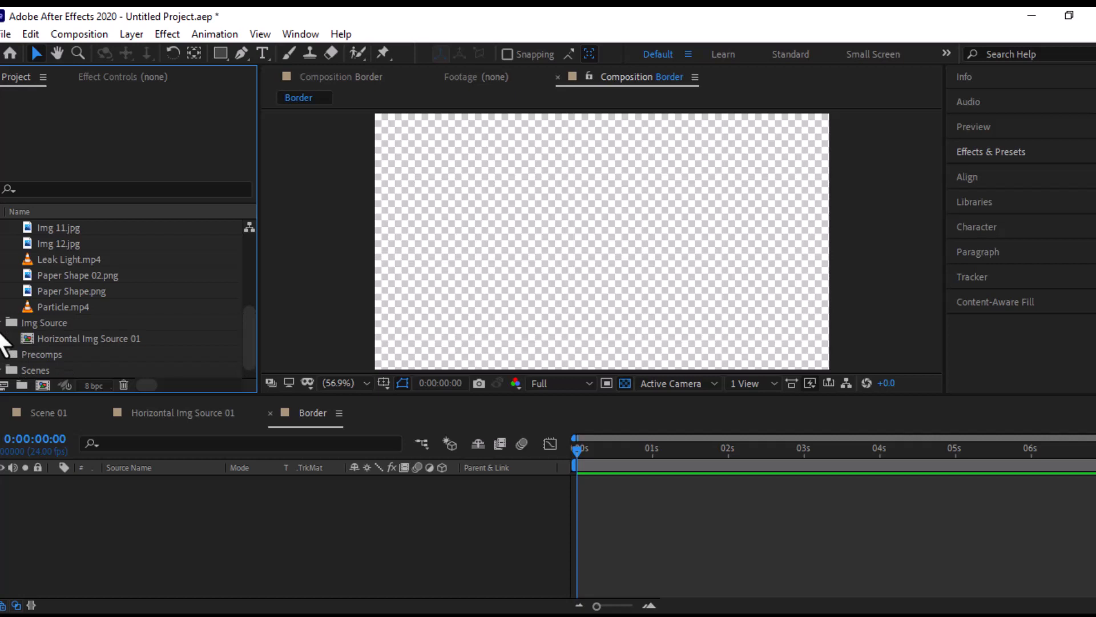
left_click(75, 338)
left_click_drag(83, 338, 93, 533)
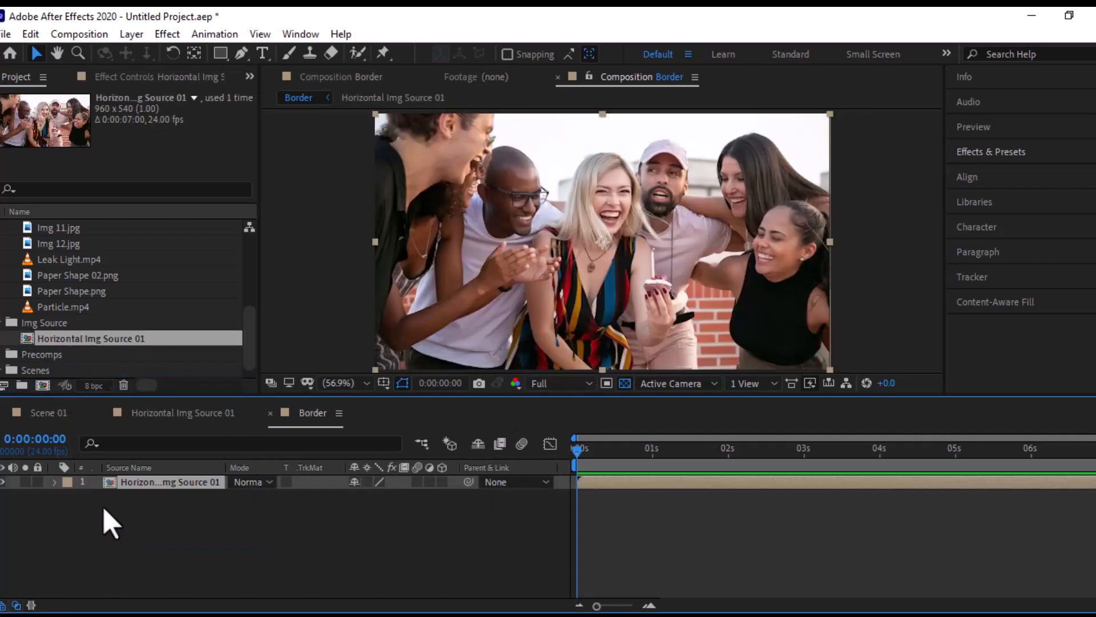
left_click(205, 575)
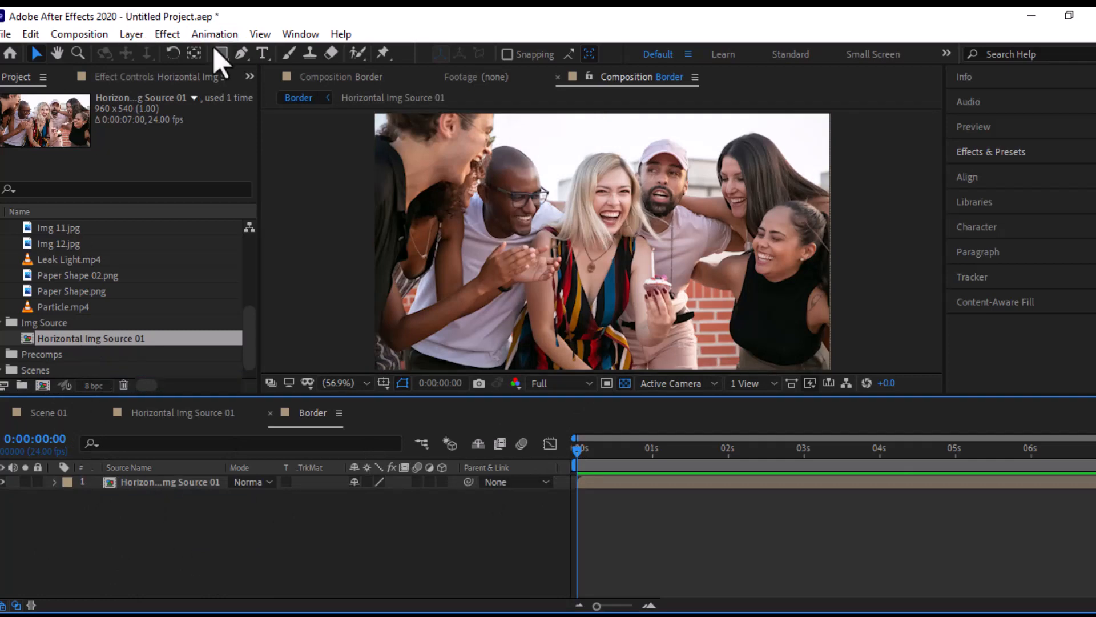
- Set up the Rectangle tool for drawing shapes with no stroke and a solid white FFFFFF fill
left_click_drag(215, 49, 261, 56)
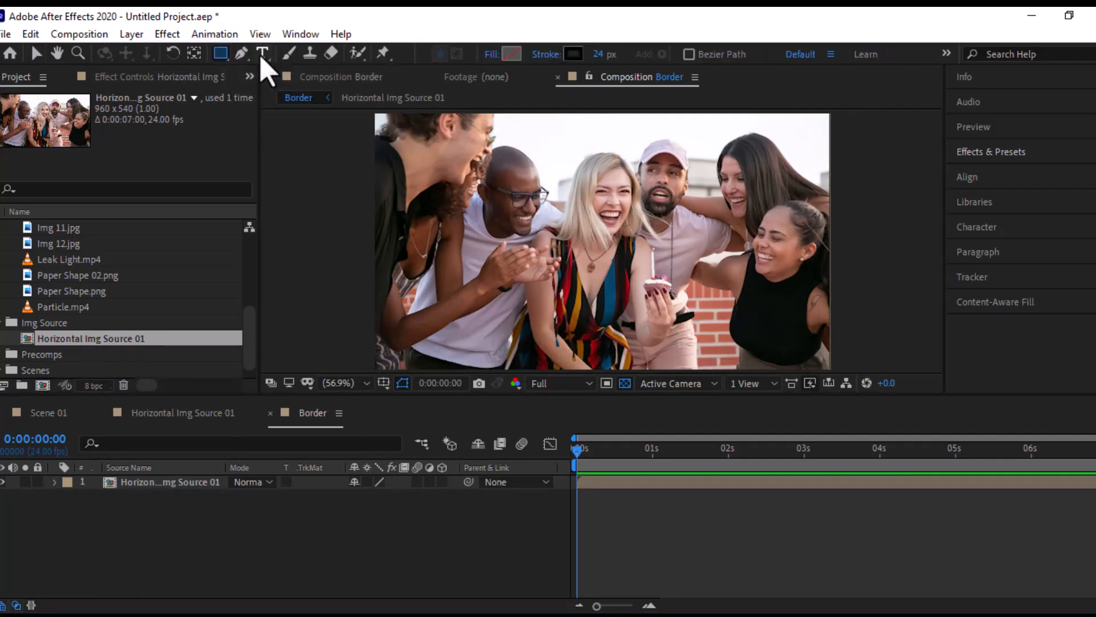
left_click(578, 54)
left_click(418, 172)
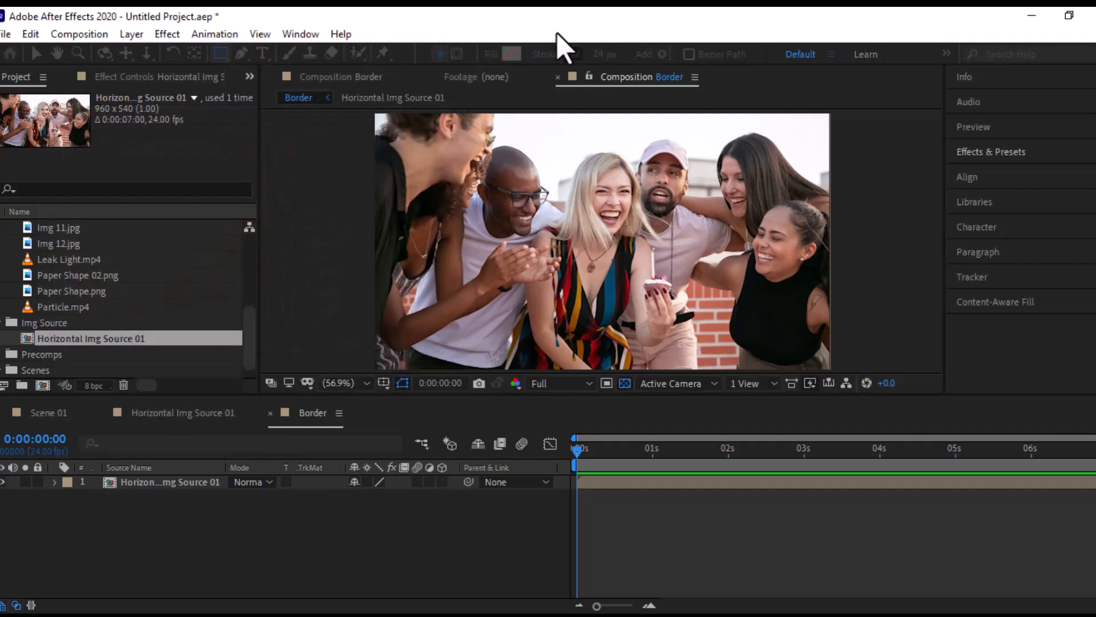
left_click(548, 54)
left_click(474, 271)
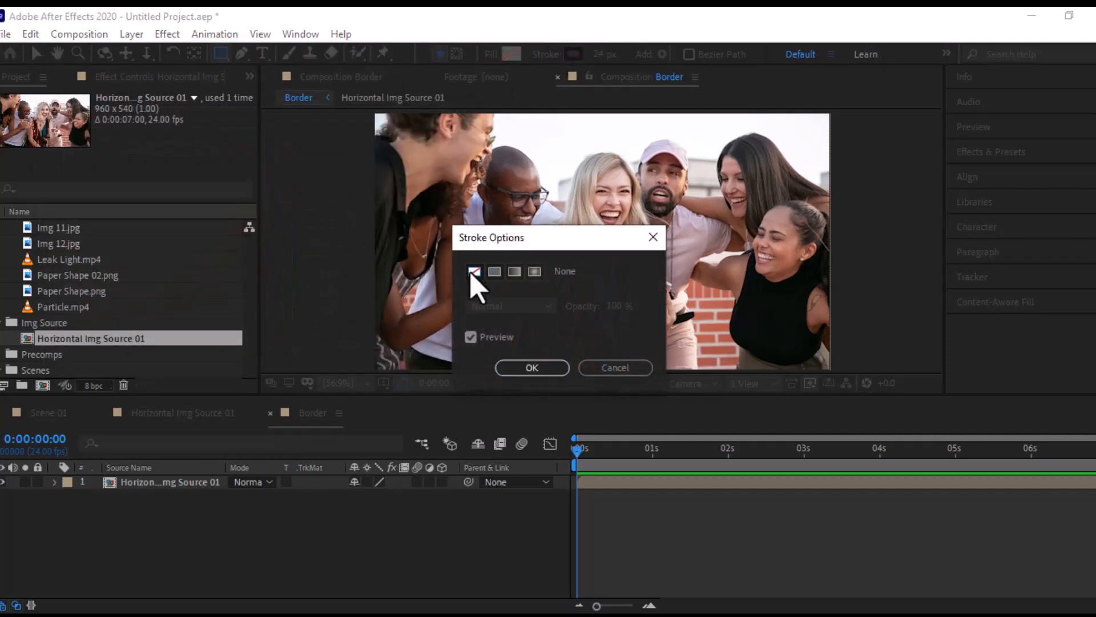
left_click(532, 368)
left_click(511, 54)
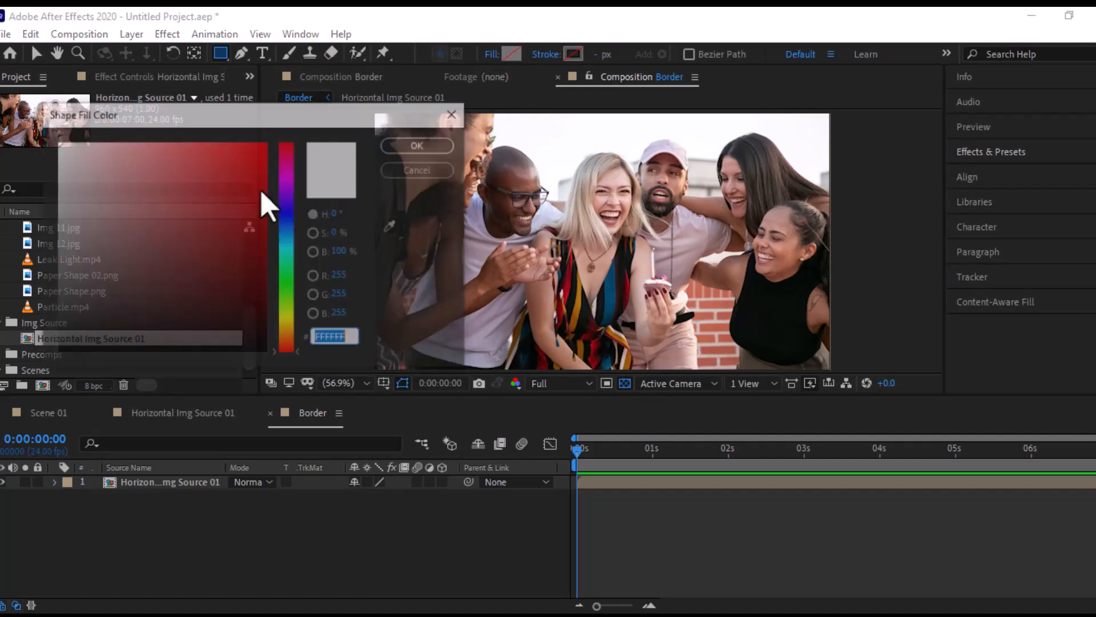
mouse_move(114, 201)
left_mouse_down()
mouse_move(61, 173)
mouse_move(28, 137)
left_mouse_up()
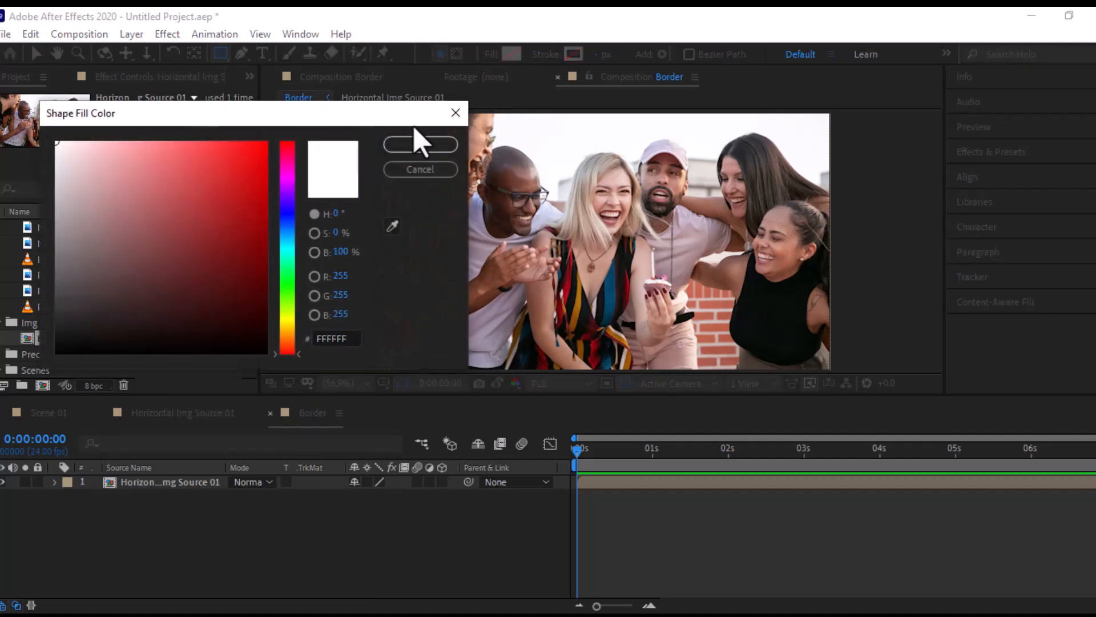
left_click(437, 143)
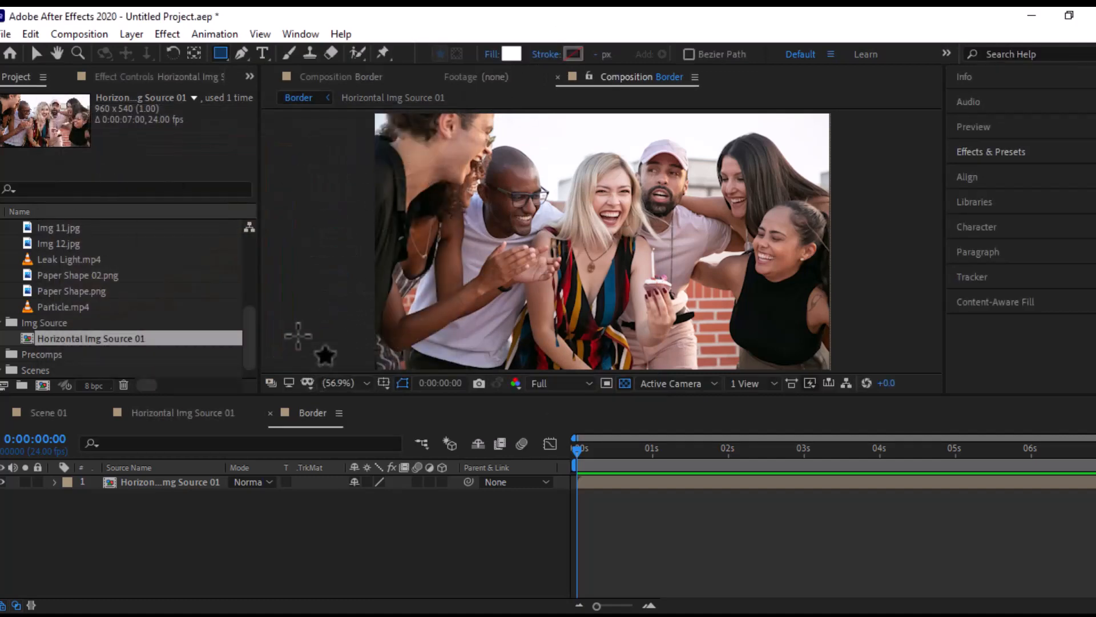
- Create a white rectangle shape layer filling the entire Border composition and rename the layer Border
double_click(221, 54)
key("v")
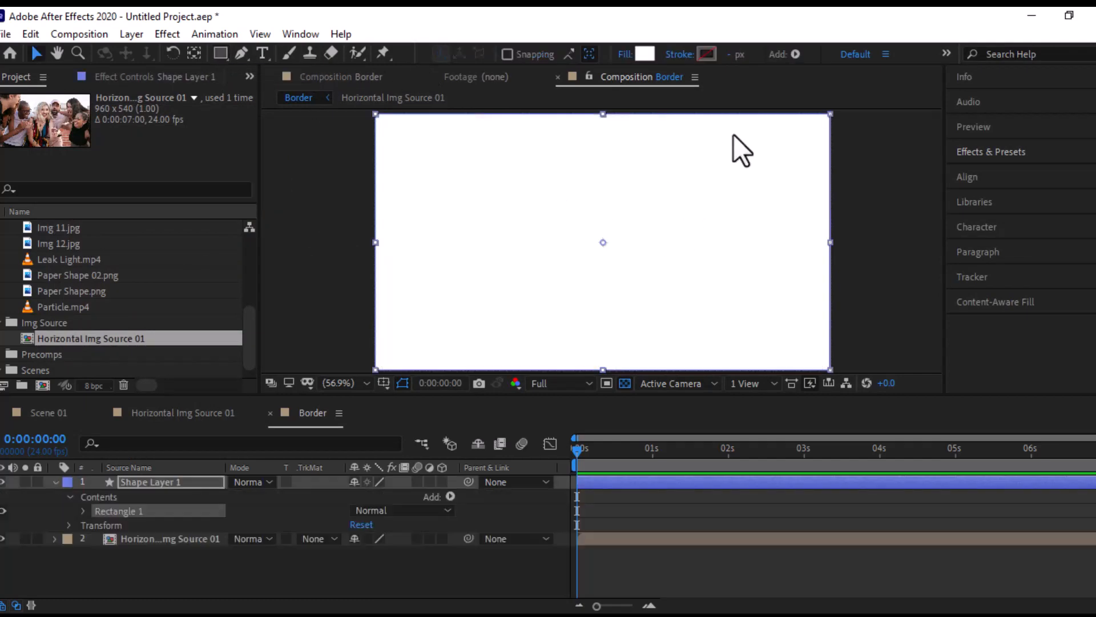
left_click(151, 482)
key("Return")
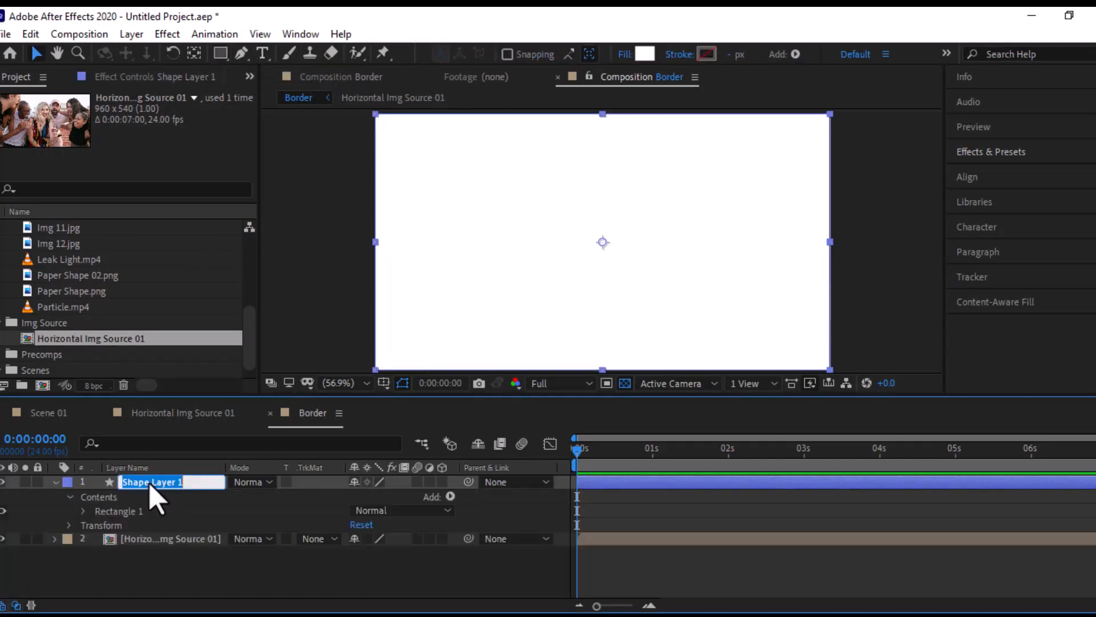
type("Border")
key("Return")
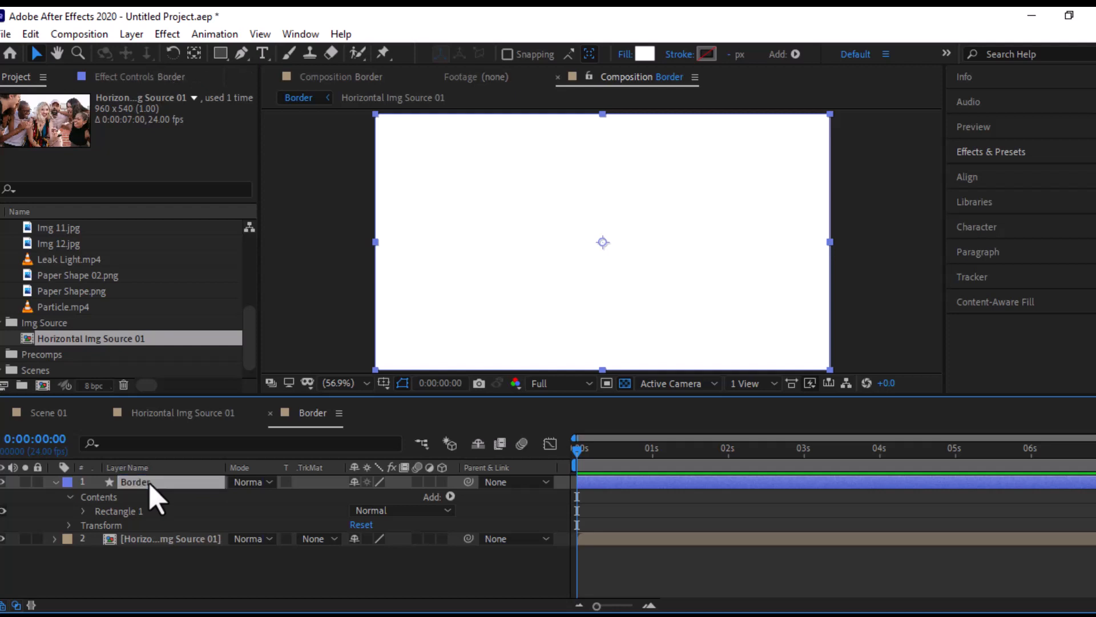
- Add a full-frame rounded rectangle mask to the Border shape layer
left_click(220, 53)
left_click(267, 72)
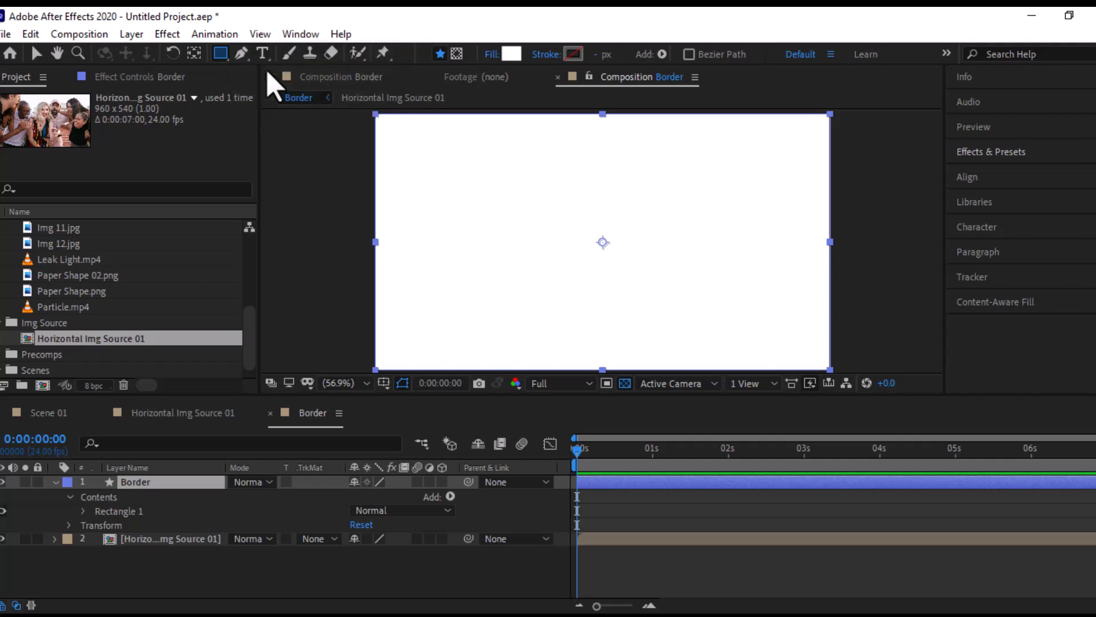
left_click(458, 54)
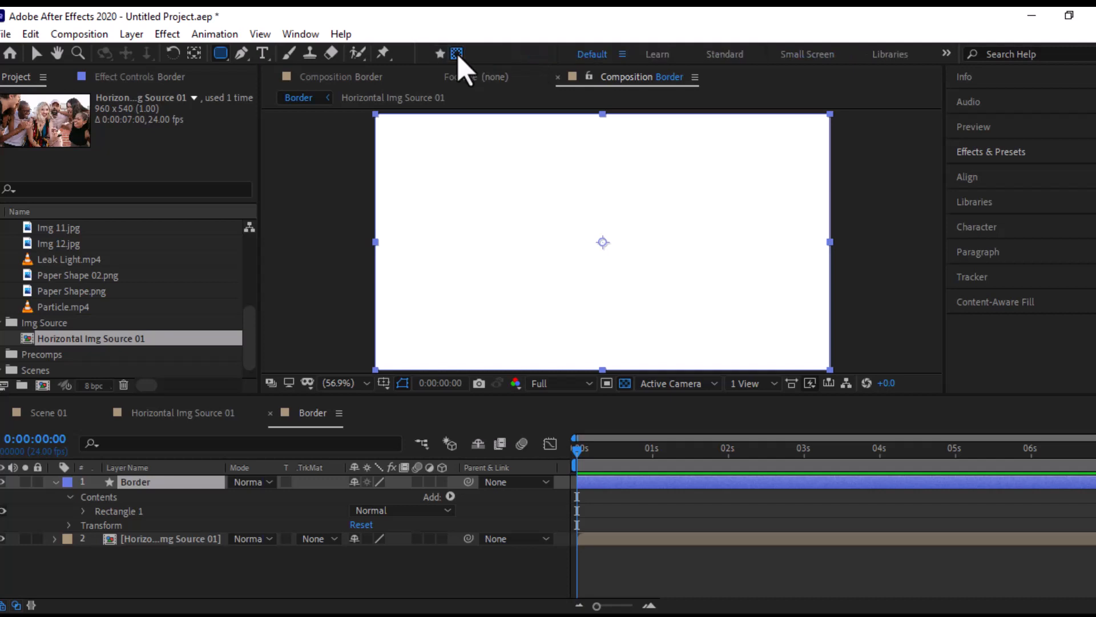
double_click(222, 55)
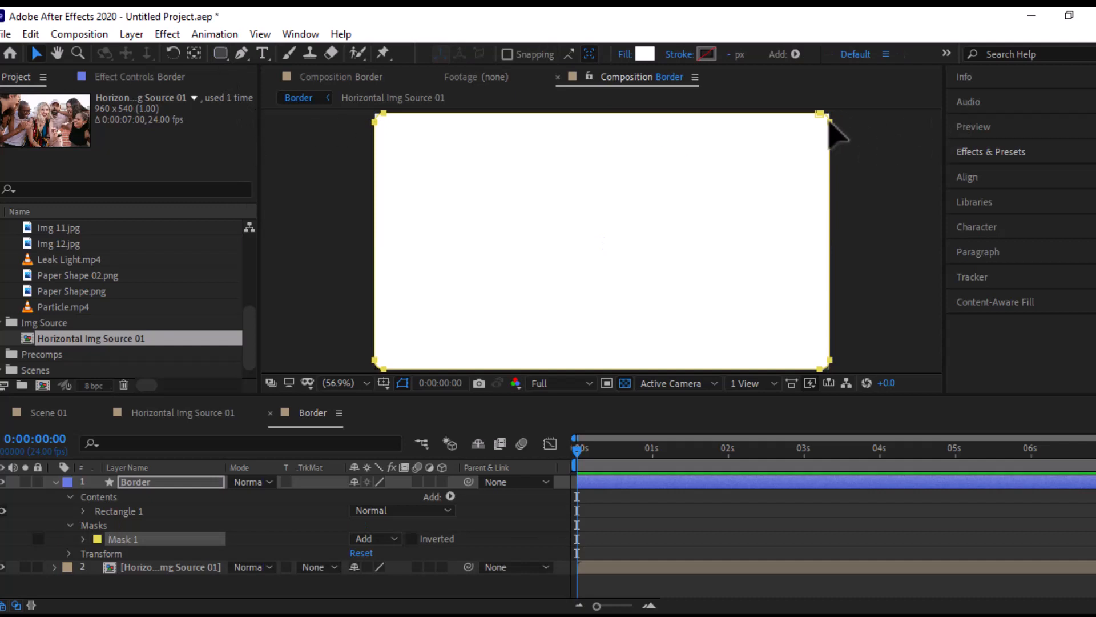
- Shrink the rounded mask about its centre to leave an even narrow margin inside the frame, and set its mode to Subtract
left_click(831, 122)
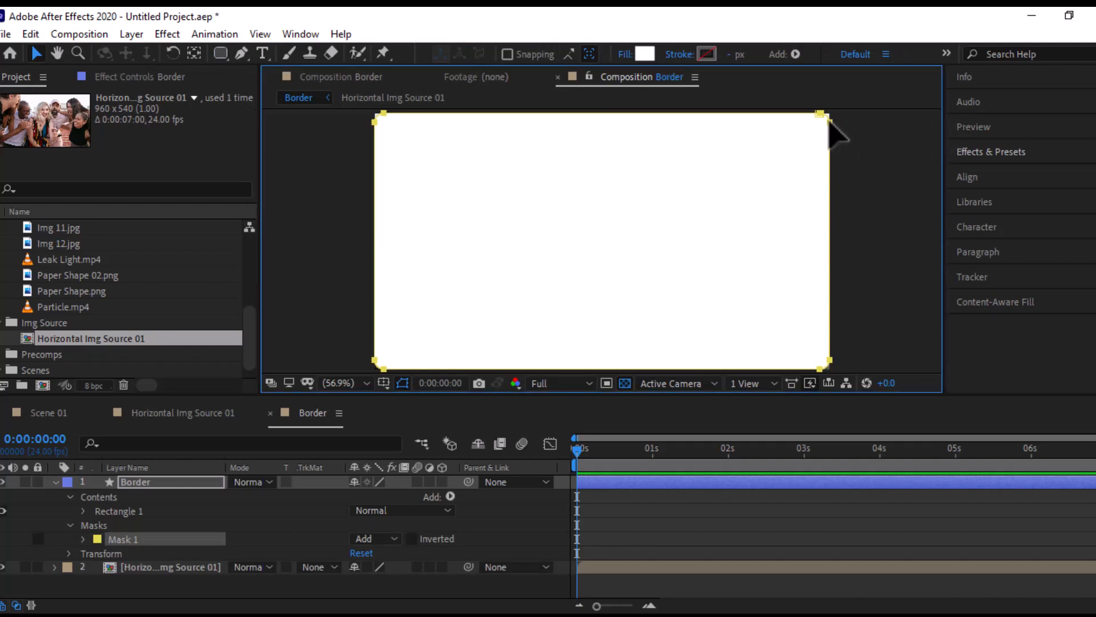
left_click(403, 383)
left_click(403, 383)
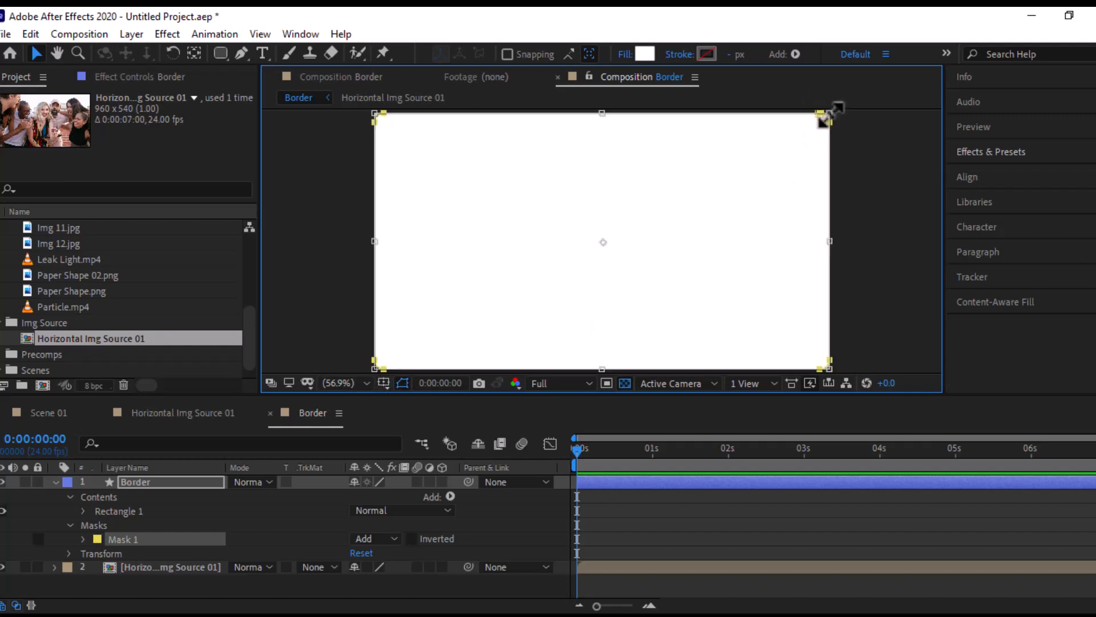
left_click_drag(827, 117, 825, 119)
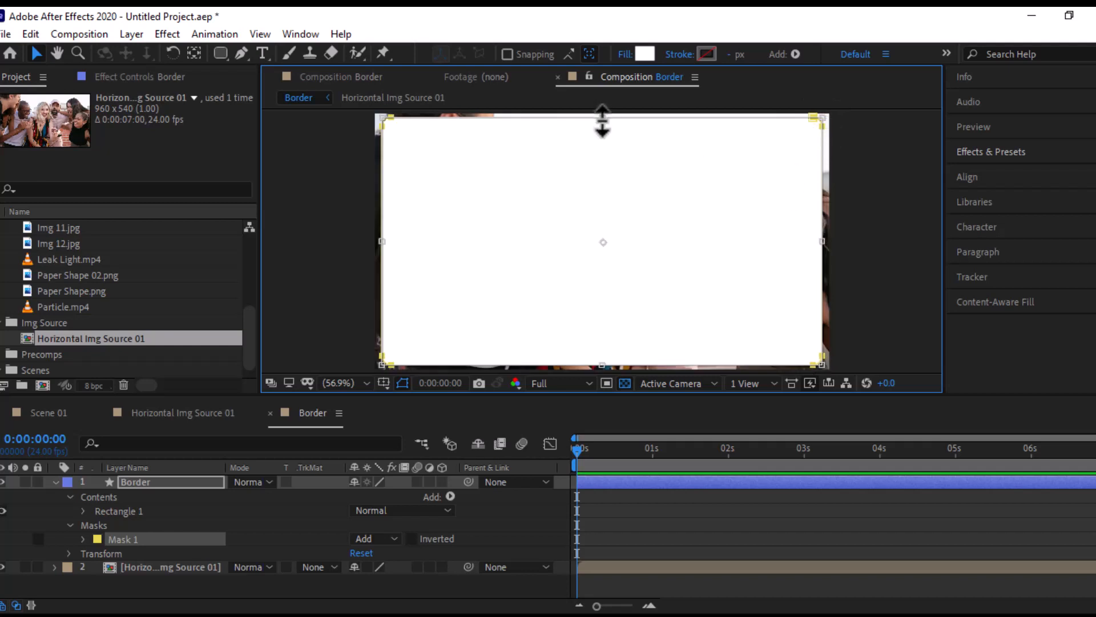
key("grave")
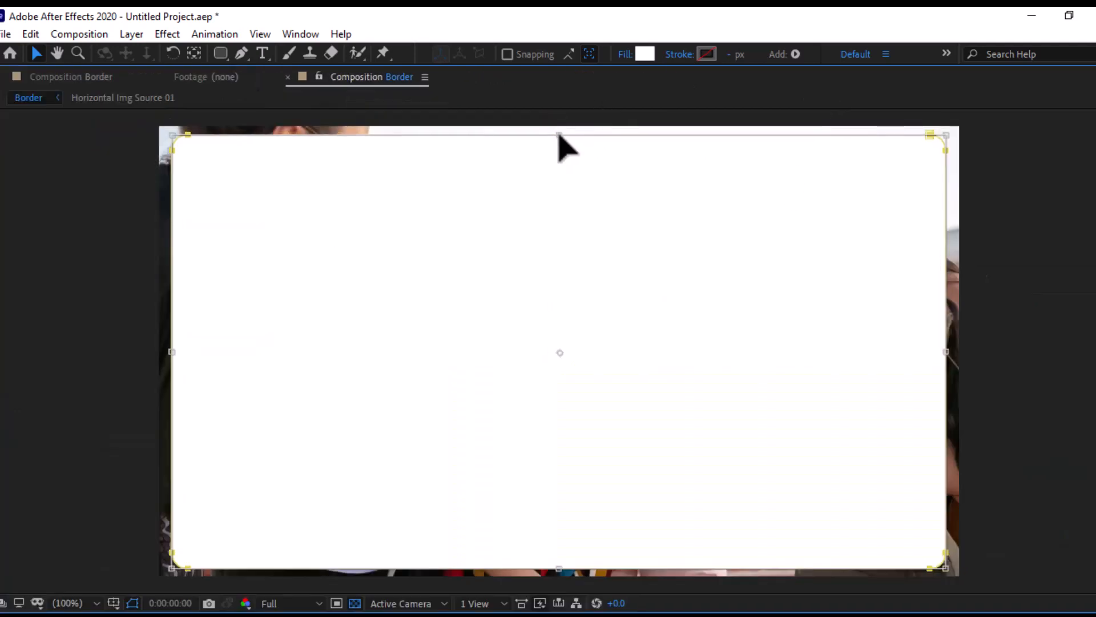
left_click_drag(559, 568, 559, 563)
left_click_drag(559, 135, 559, 142)
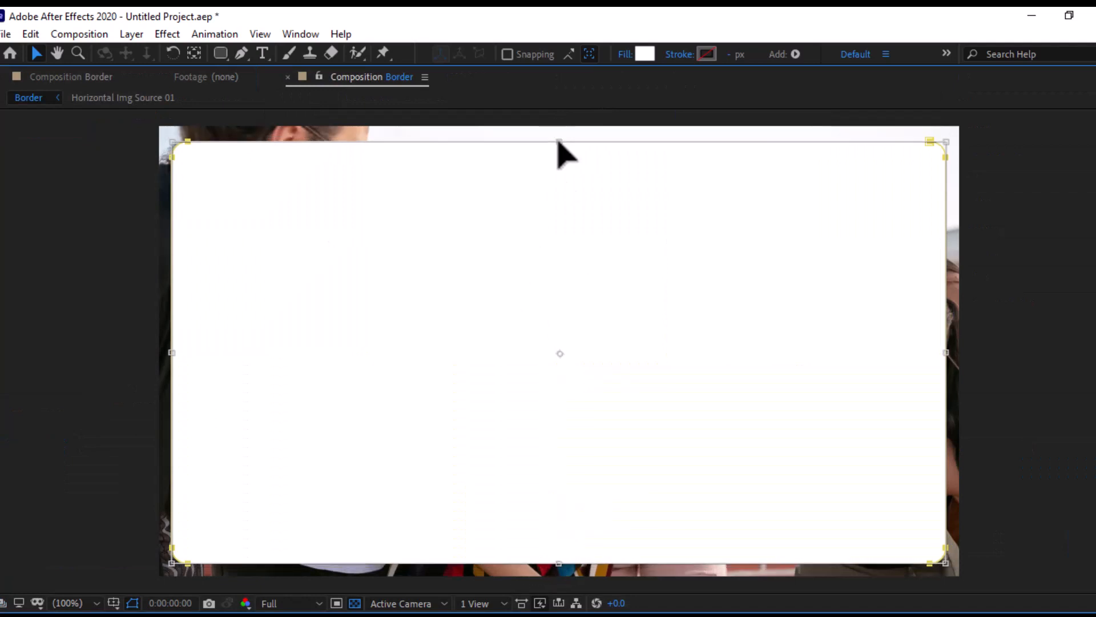
key("grave")
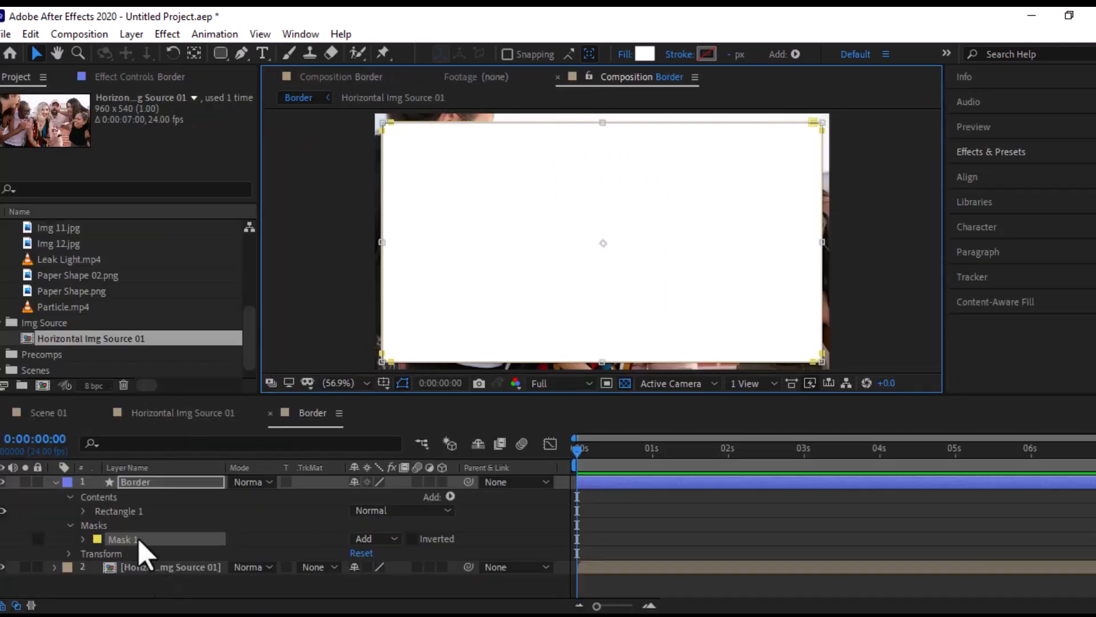
left_click(393, 539)
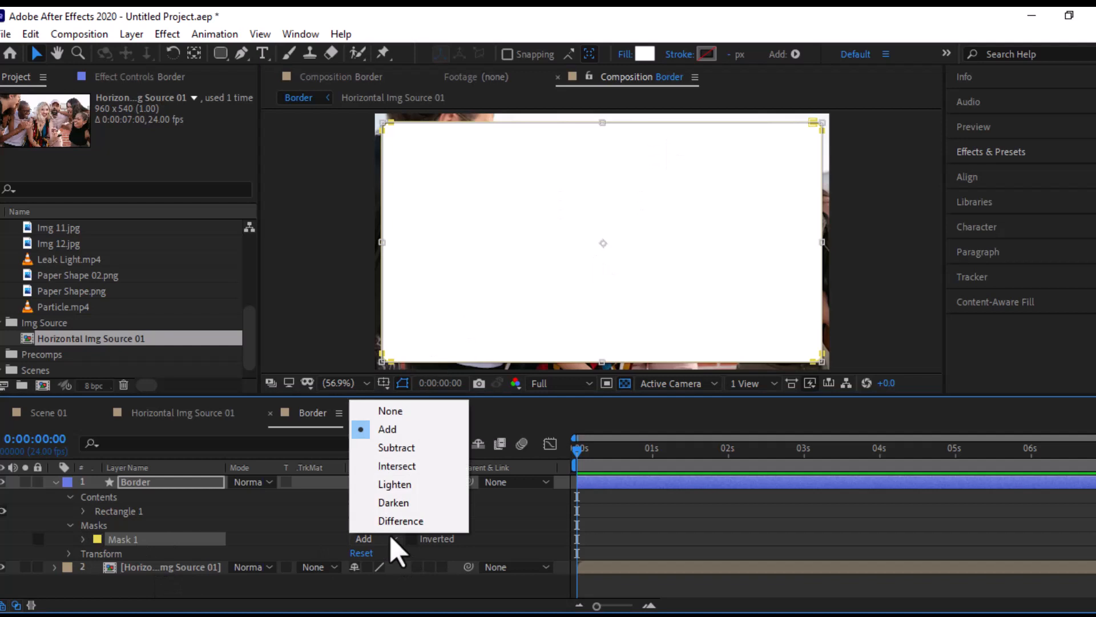
left_click(392, 450)
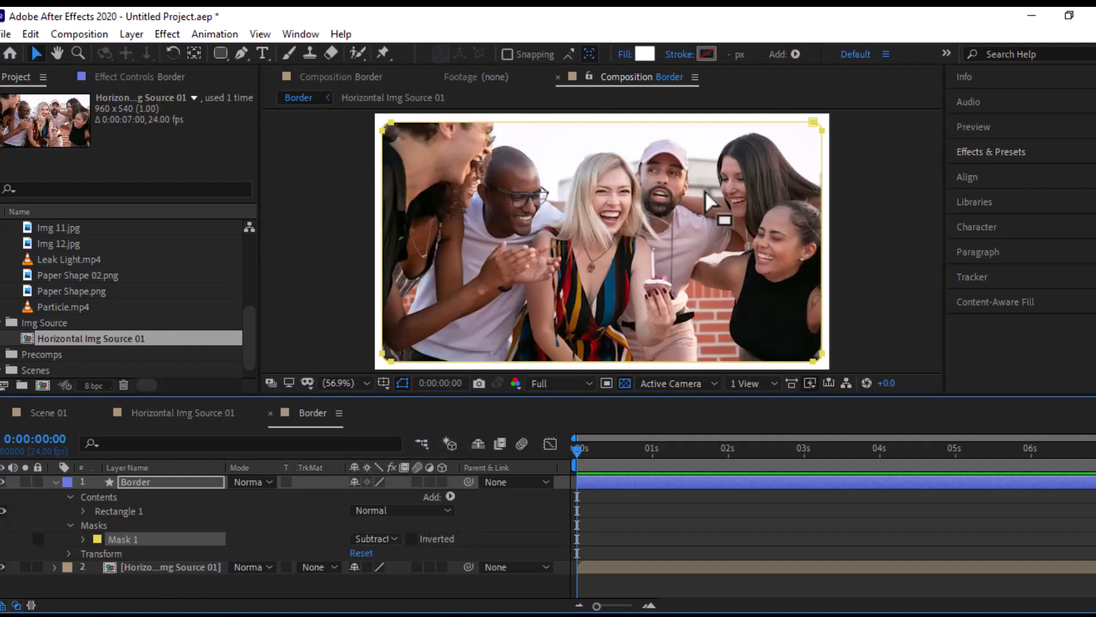
- Add a Drop Shadow layer style to the Border shape layer
right_click(141, 485)
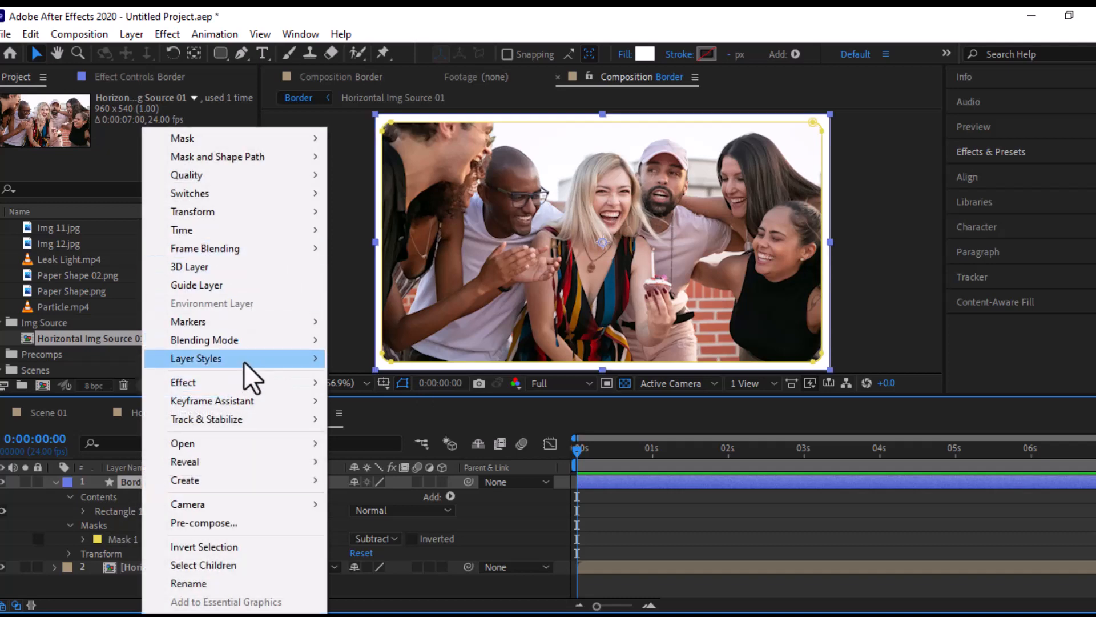
mouse_move(244, 362)
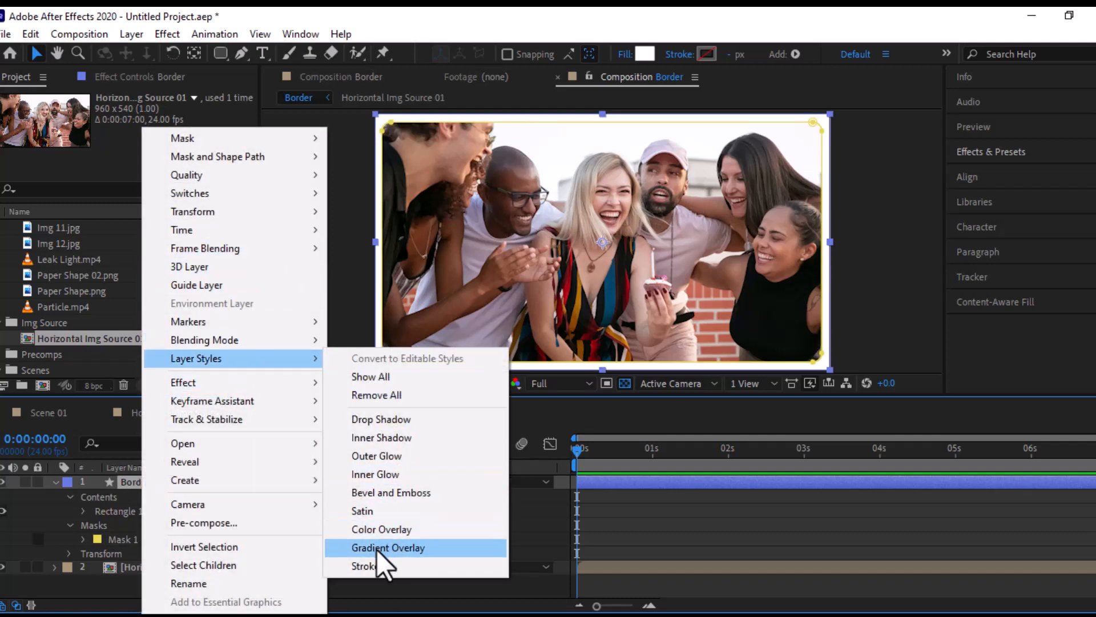
left_click(370, 420)
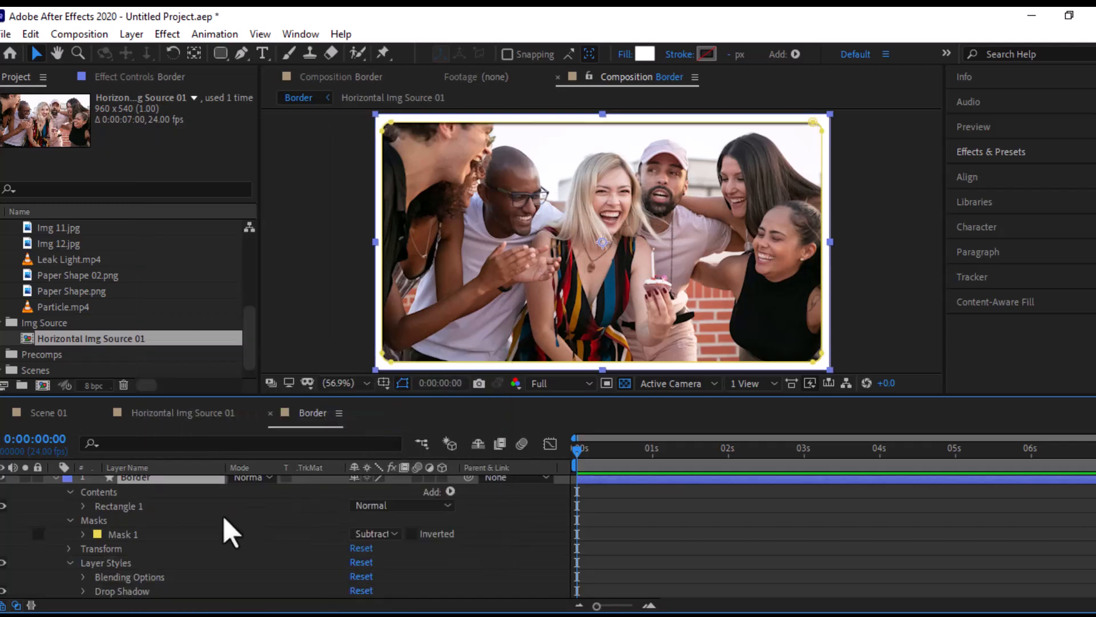
- Set the Border layer's drop shadow distance to 18 and its size to 25
scroll(212, 539, "down", 1)
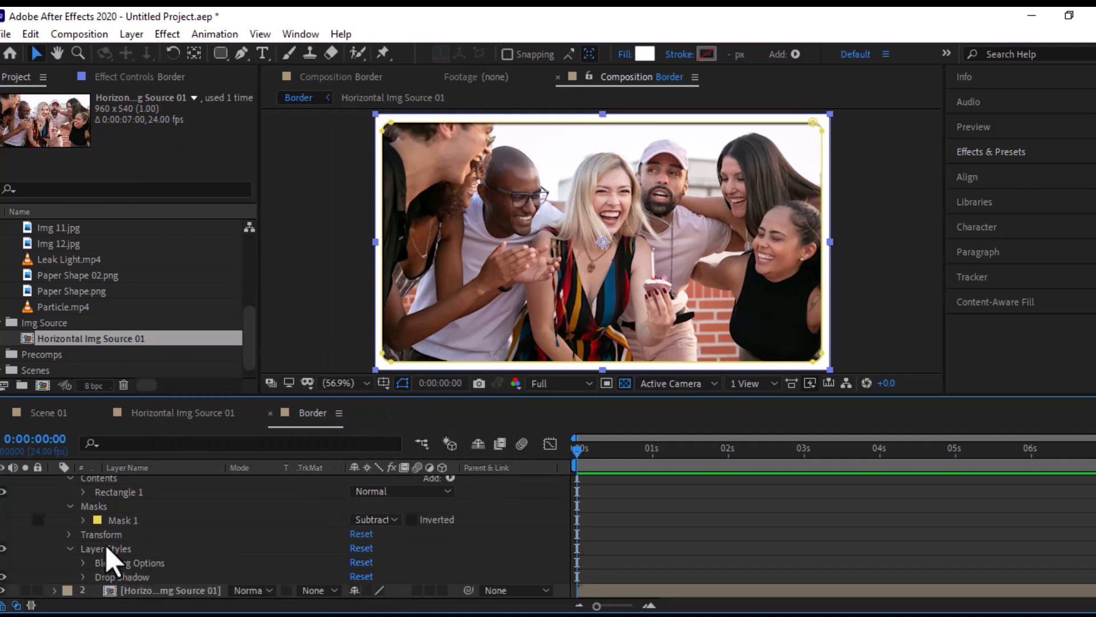
left_click(83, 578)
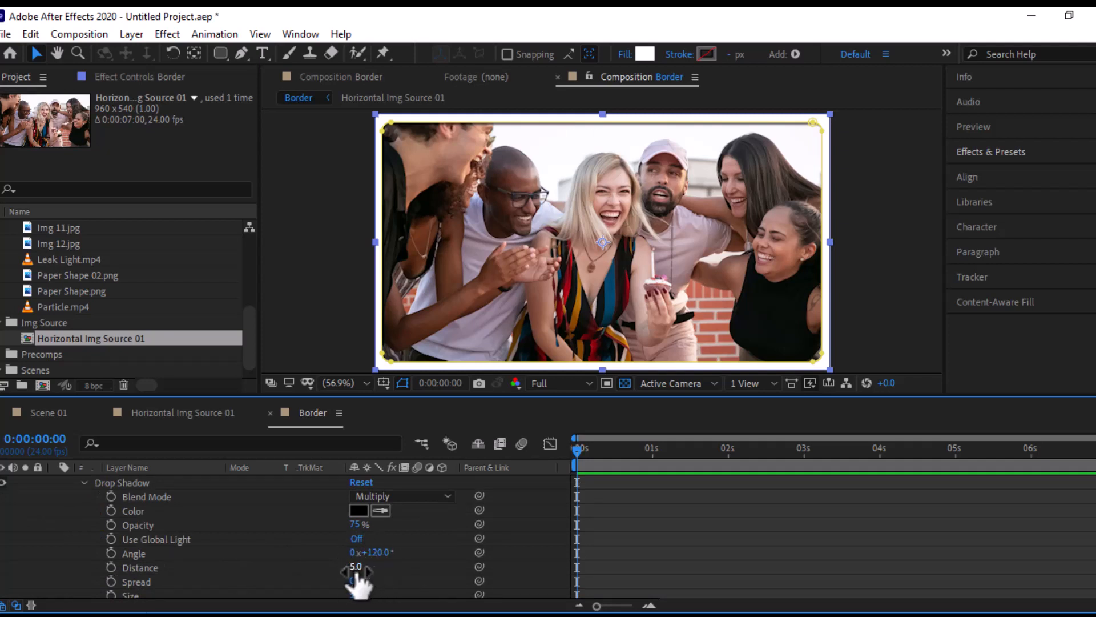
left_click_drag(357, 571, 370, 569)
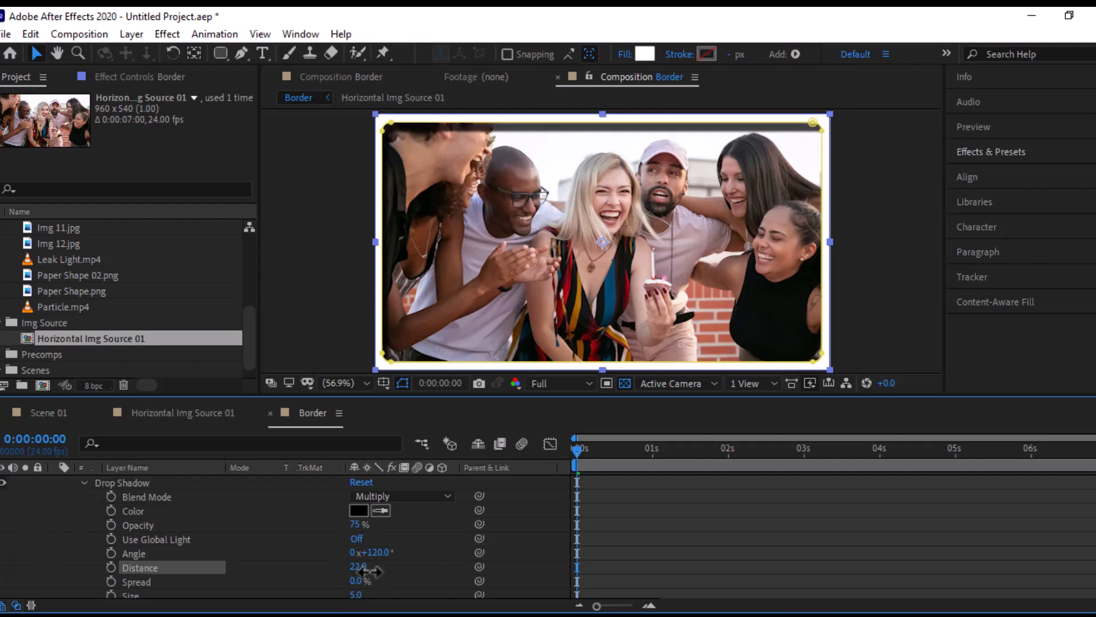
left_click(365, 569)
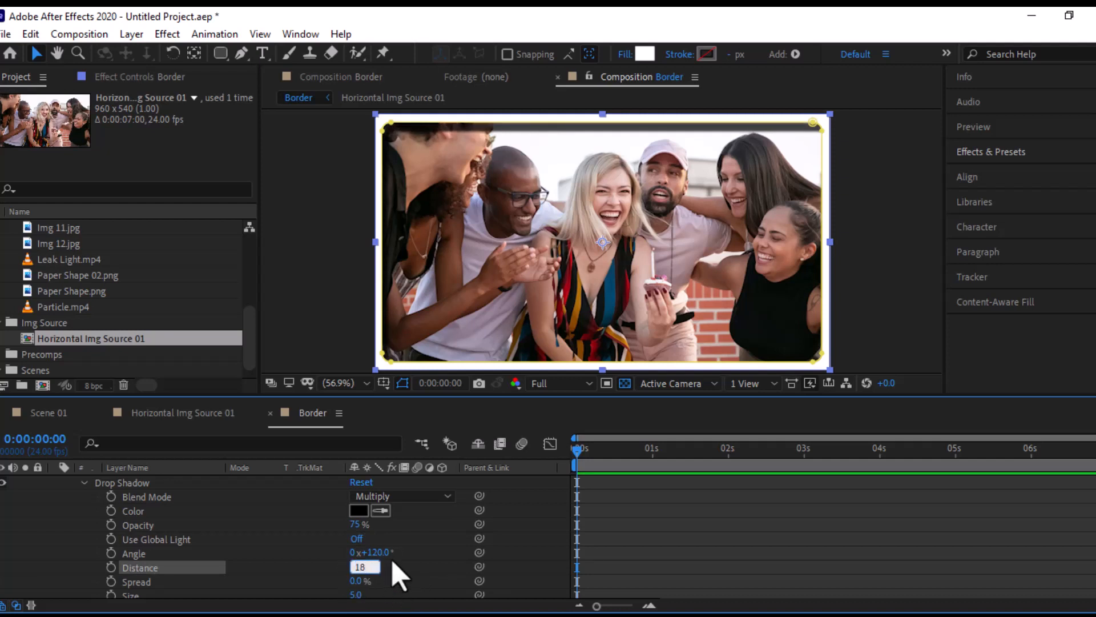
left_click(360, 595)
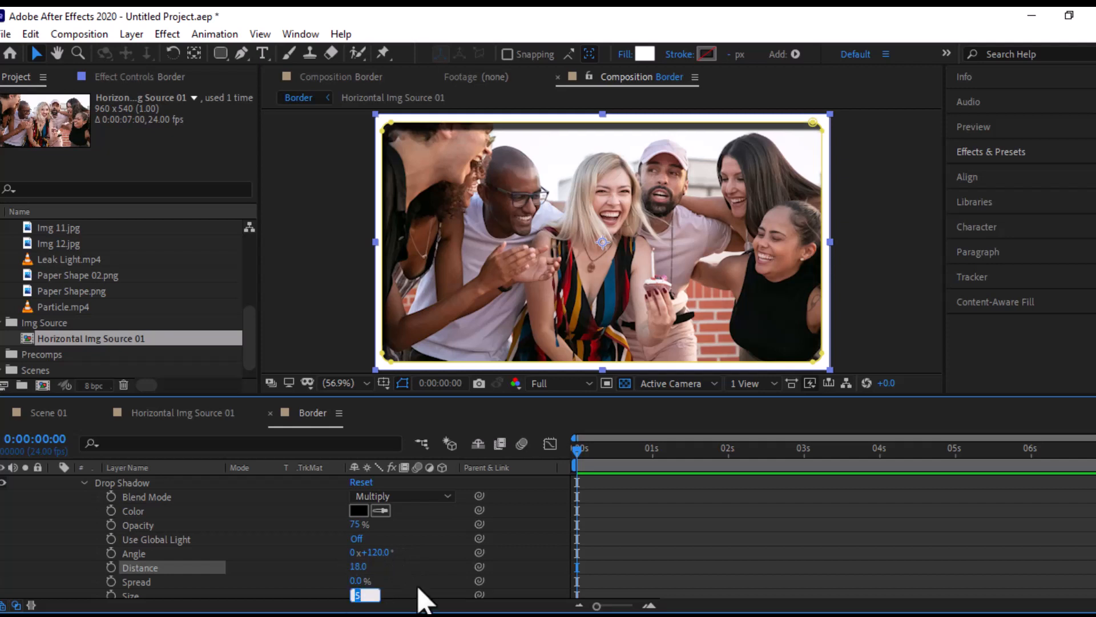
left_click(419, 585)
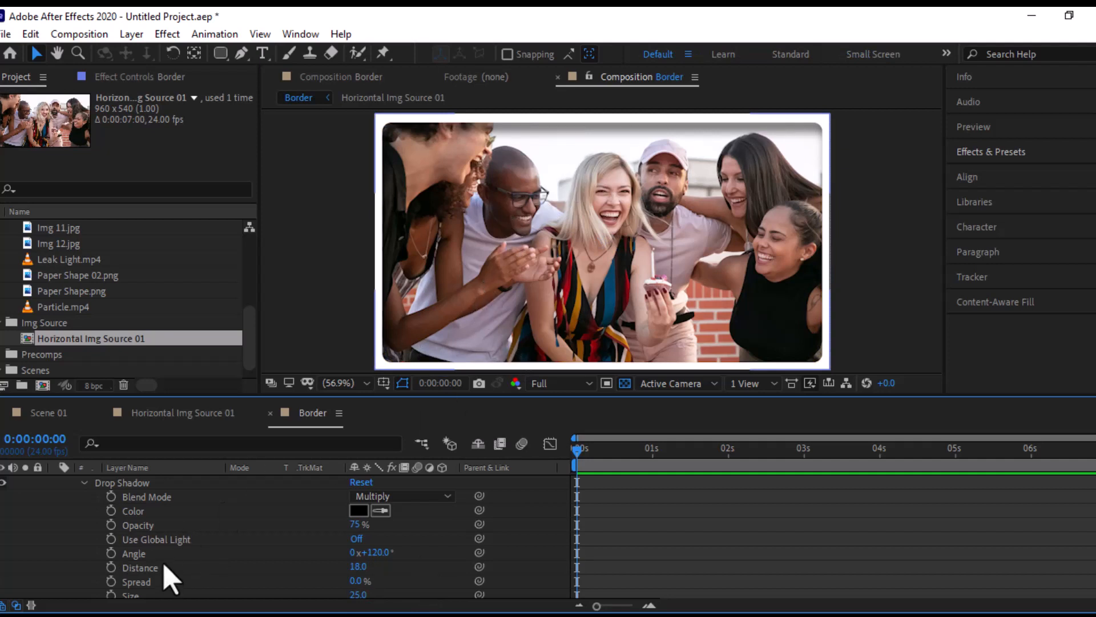
- Duplicate the Border layer and set the drop shadow angle of the lower, original Border layer to -120°
scroll(163, 548, "up", 5)
left_click(150, 483)
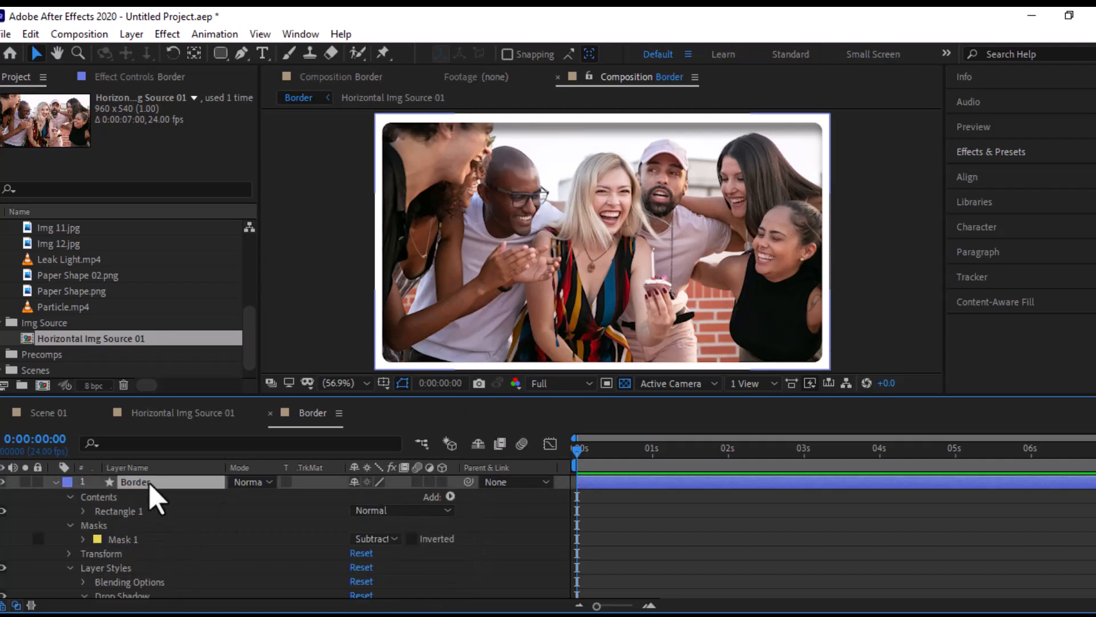
key("ctrl+d")
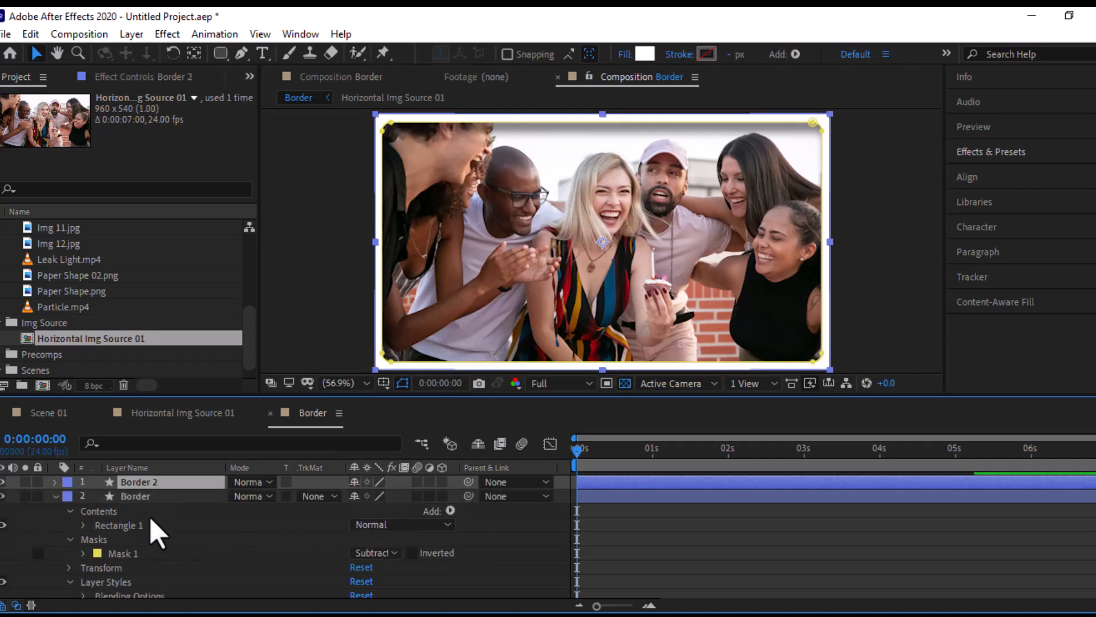
left_click(55, 483)
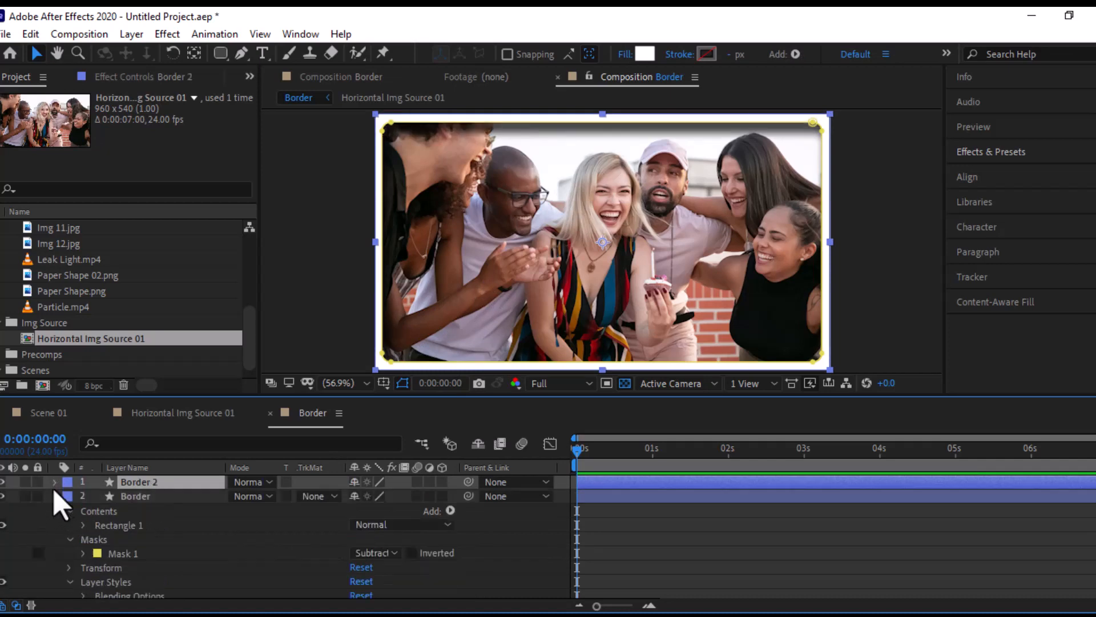
scroll(348, 582, "down", 3)
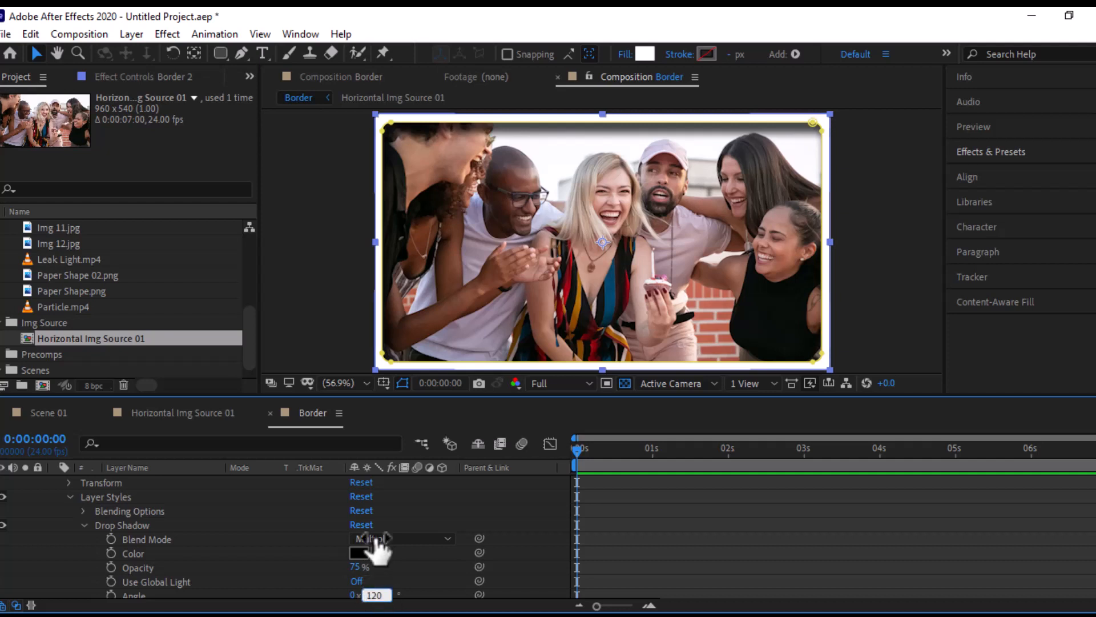
scroll(379, 549, "down", 3)
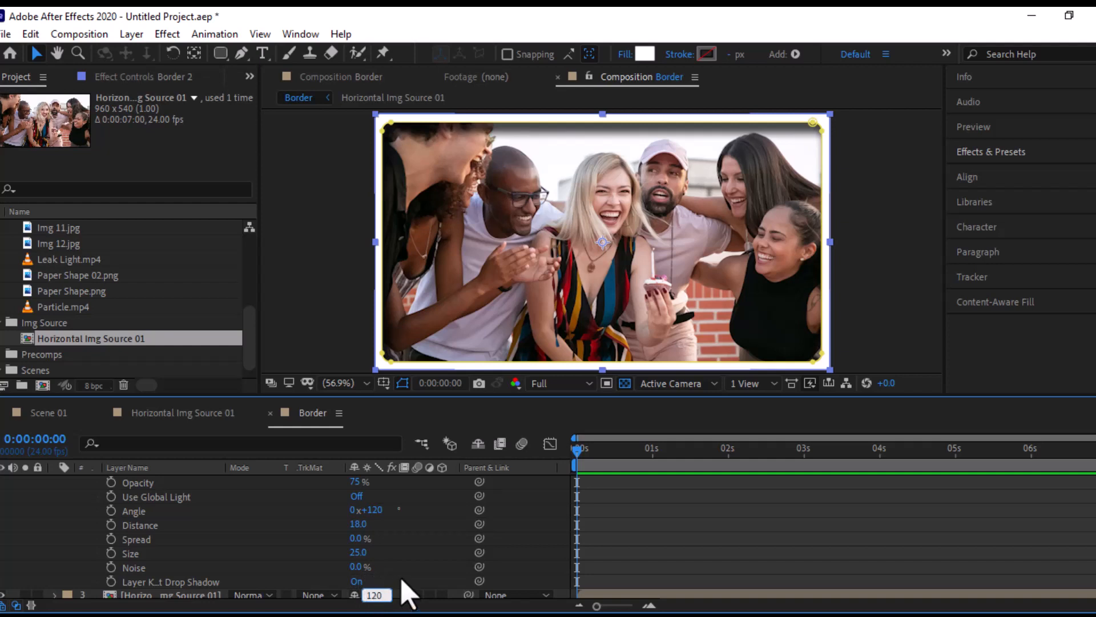
left_click(416, 589)
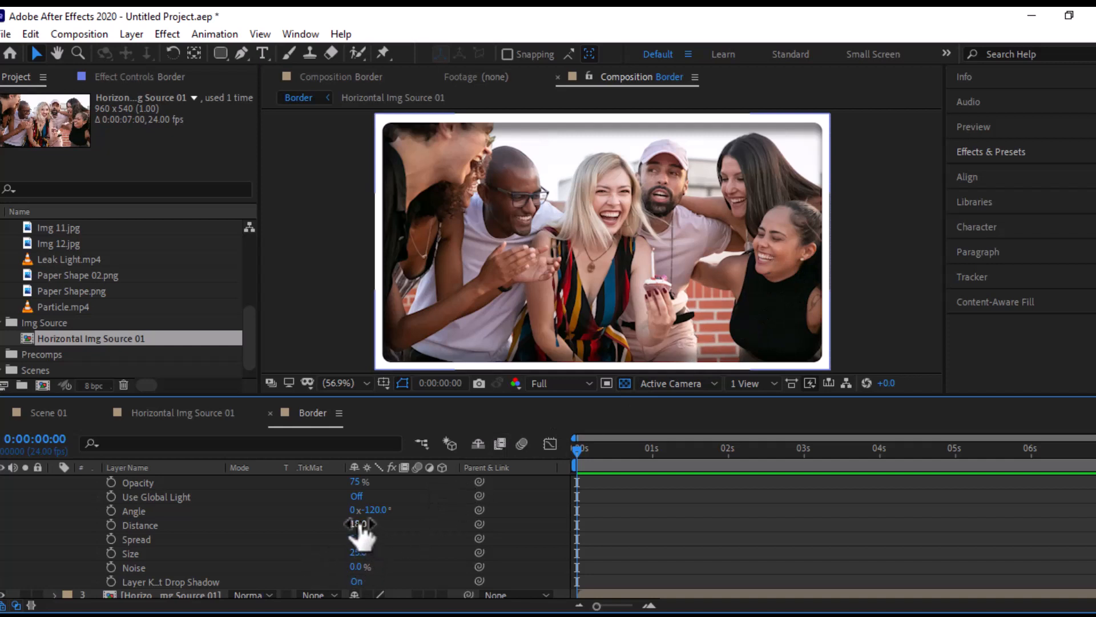
- Set the drop shadow angle of the lower Border layer to -17° and collapse the layer's properties
left_click_drag(358, 524, 413, 505)
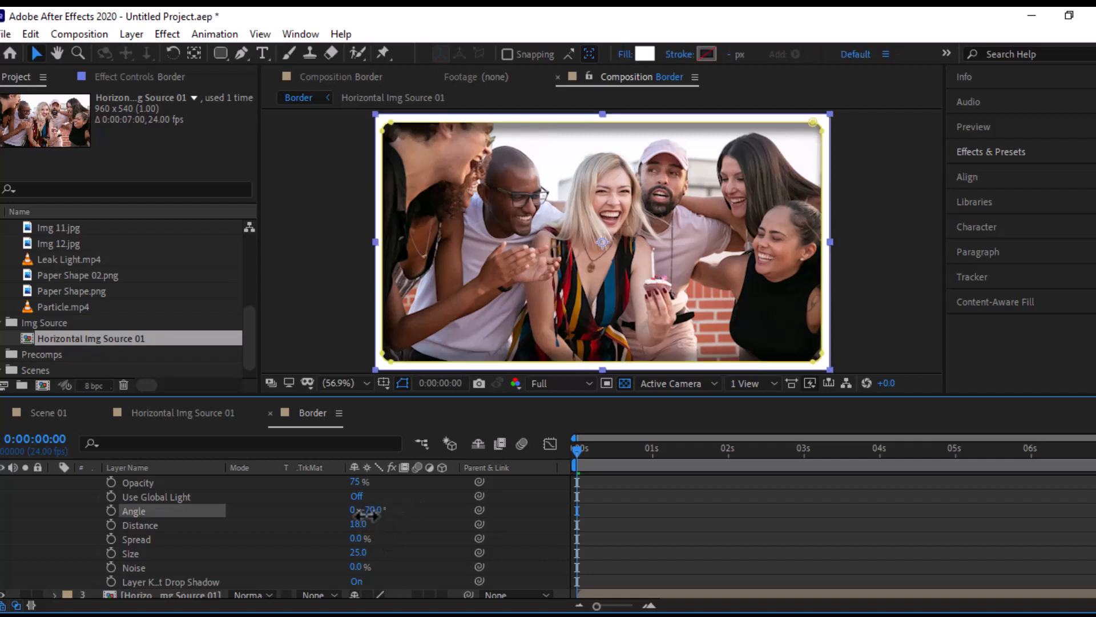
left_click_drag(330, 525, 450, 502)
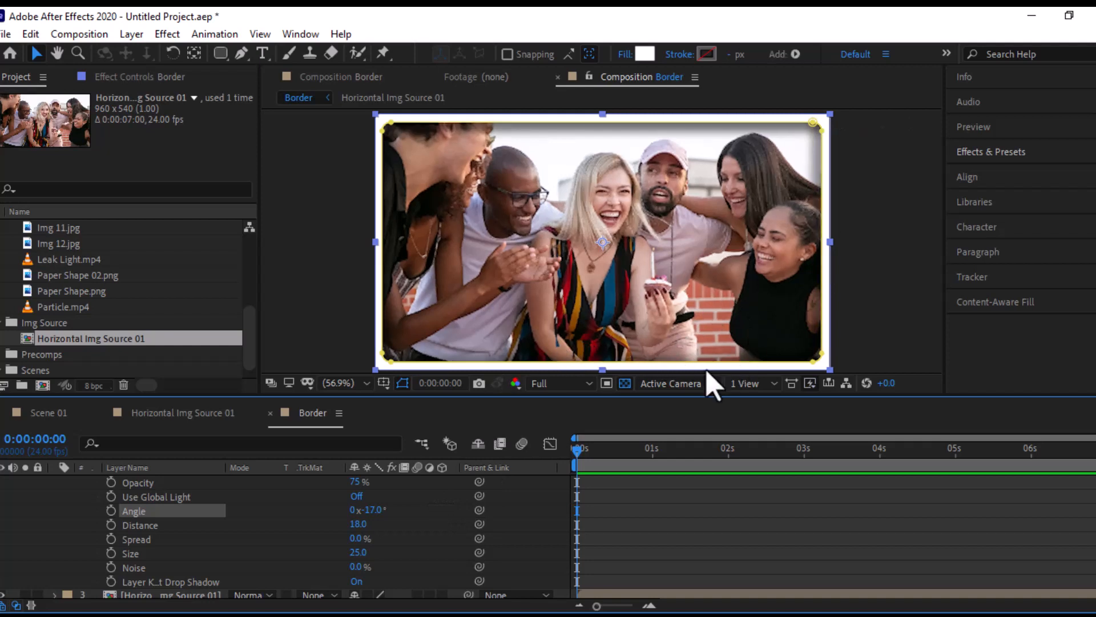
scroll(252, 543, "up", 5)
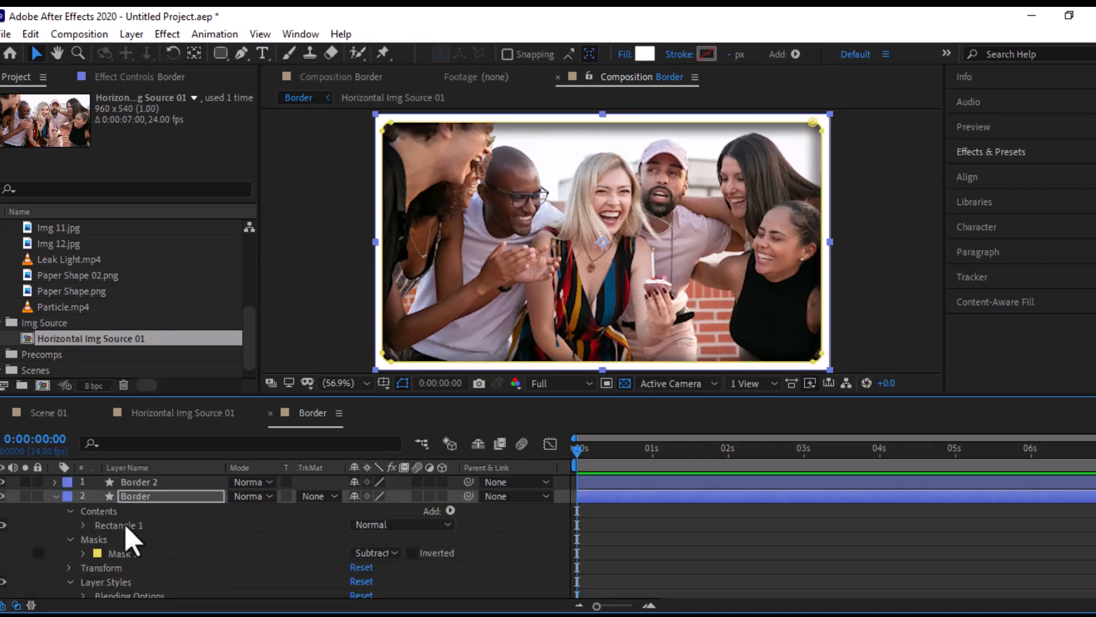
left_click(56, 496)
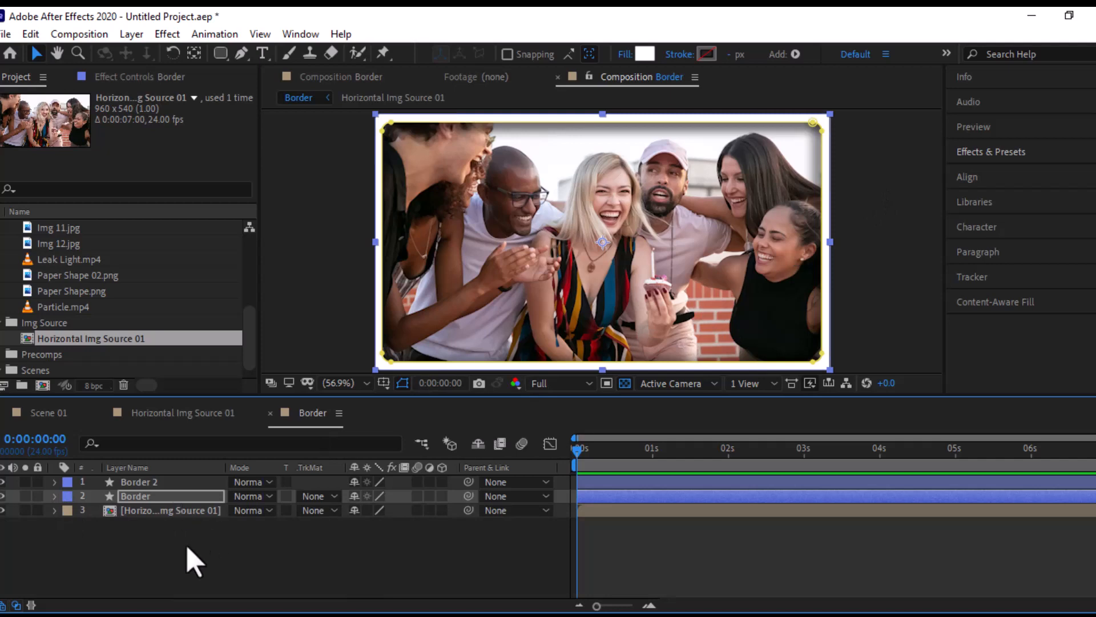
left_click(172, 563)
- Add the Border precomp from the Precomps folder to the Scene 01 composition
left_click(202, 421)
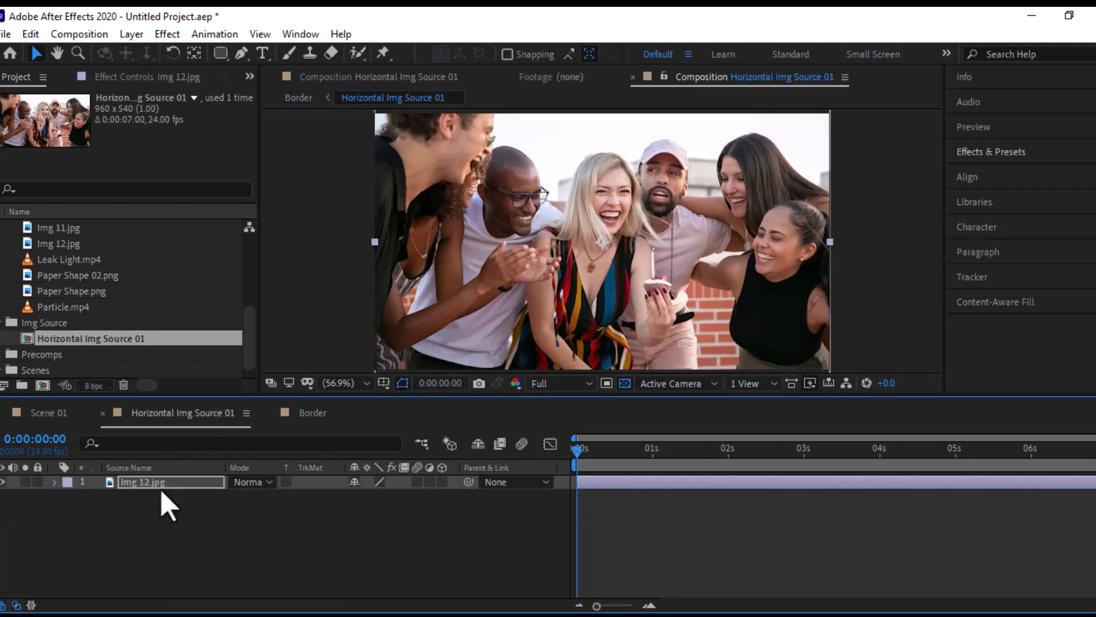
left_click(63, 417)
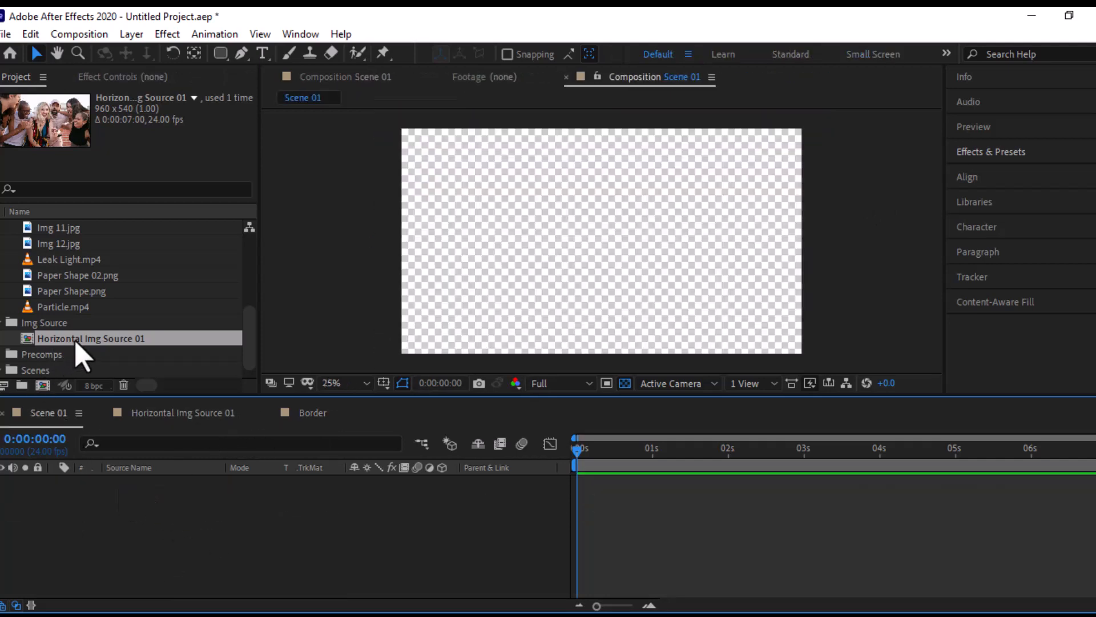
scroll(80, 355, "down", 1)
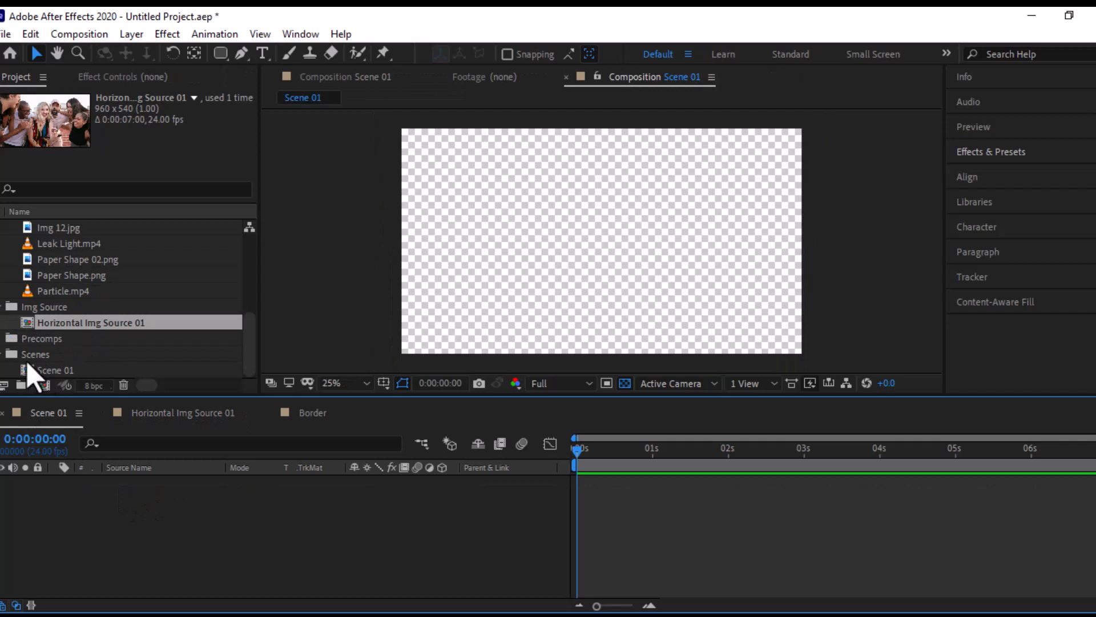
left_click(5, 339)
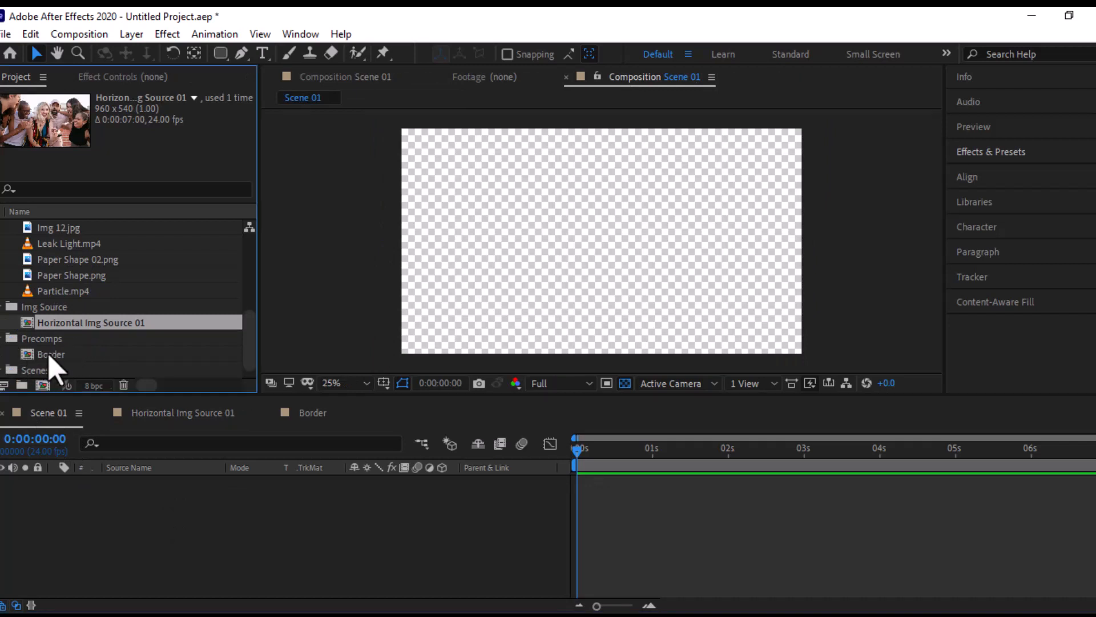
left_click(53, 355)
left_click_drag(50, 360, 93, 489)
- Scale the Border layer in Scene 01 to 140%
key("s")
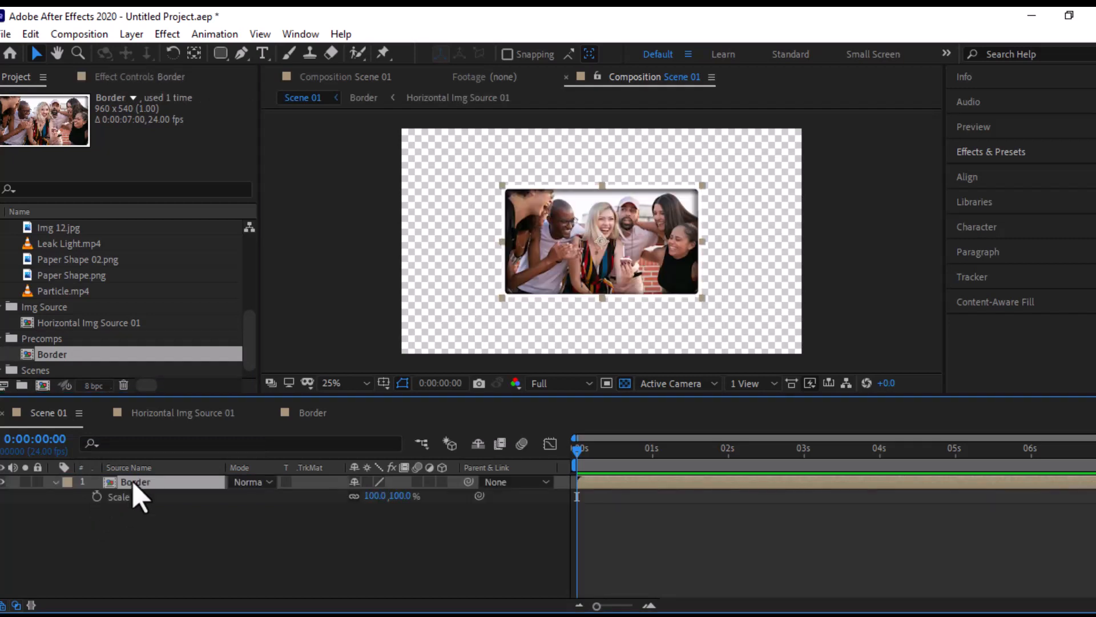
left_click(403, 496)
left_click(396, 540)
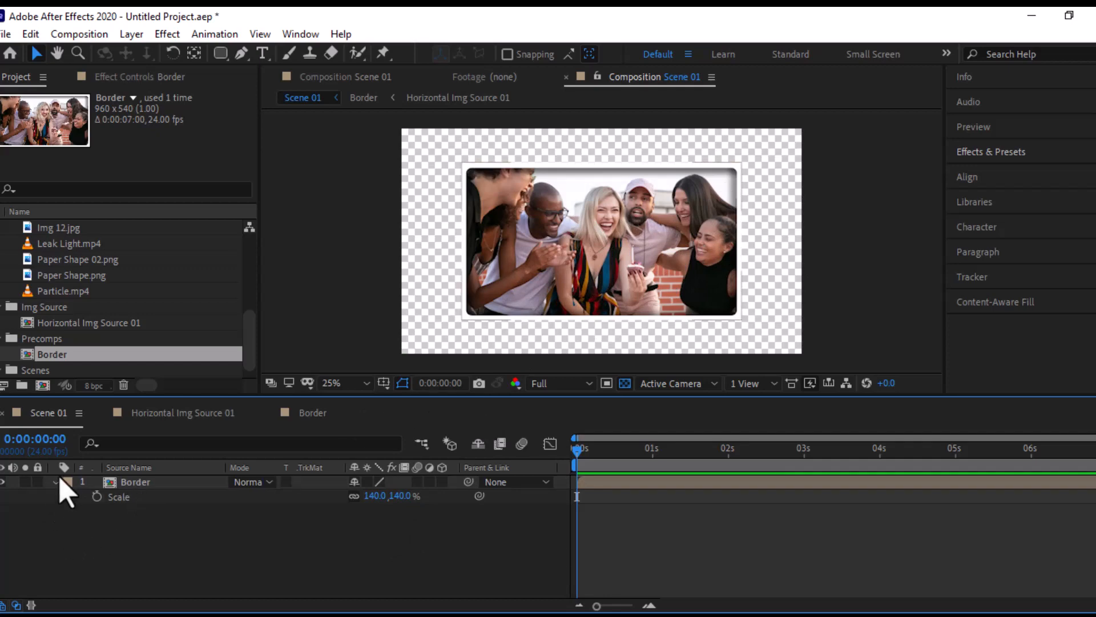
- Create a composition named Verticle Img Source with the aspect ratio unlocked, 540 px wide and 960 px high
left_click(43, 385)
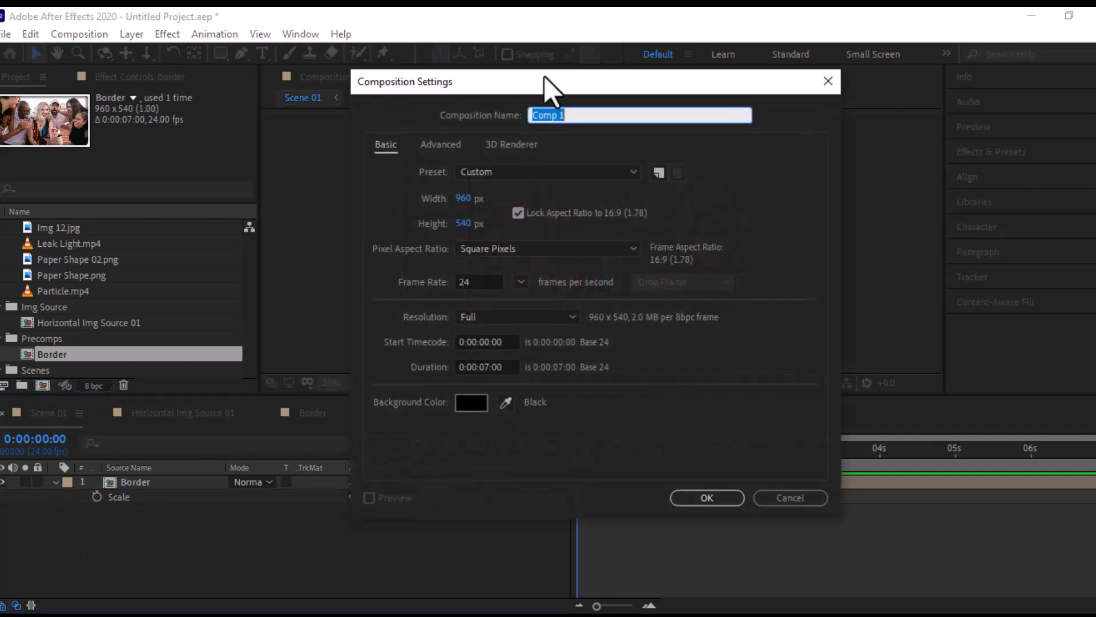
left_click(518, 213)
left_click(518, 213)
left_click(464, 198)
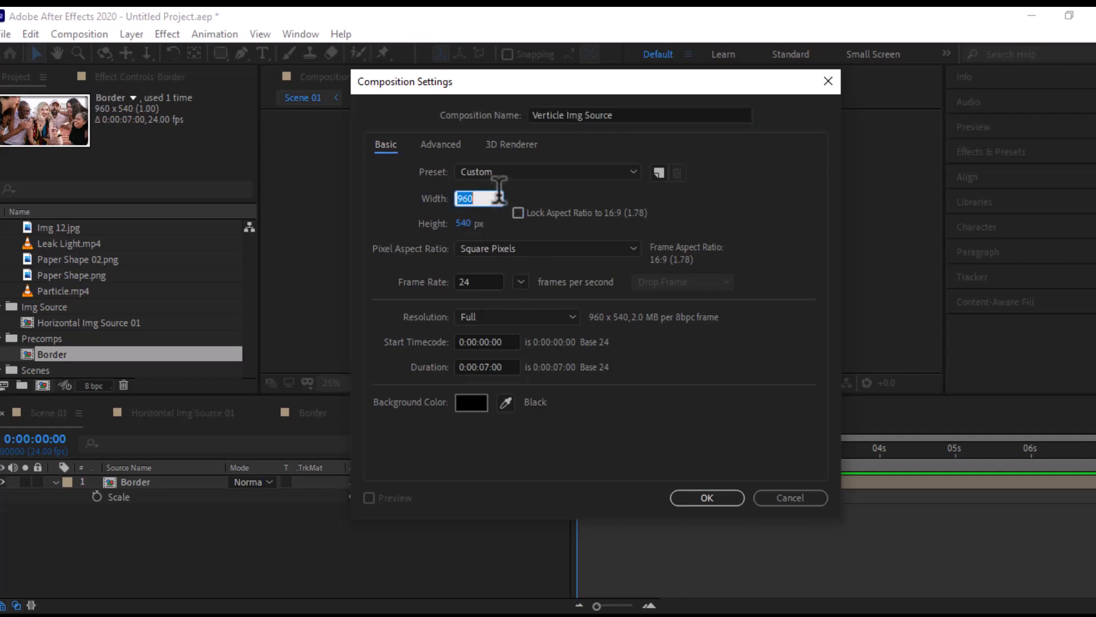
type("540")
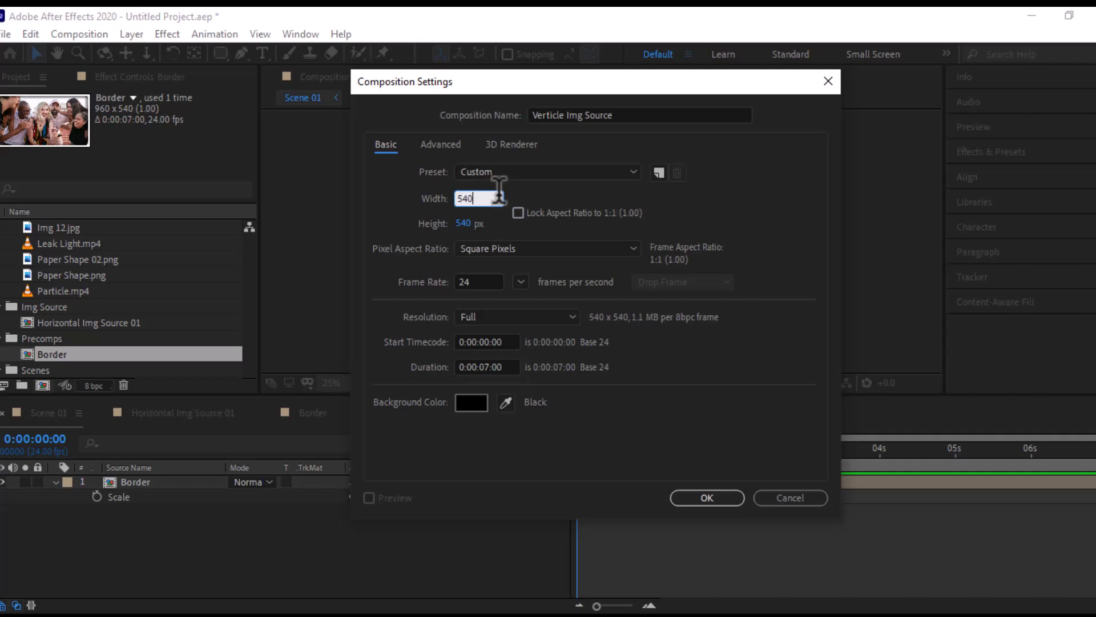
left_click(464, 224)
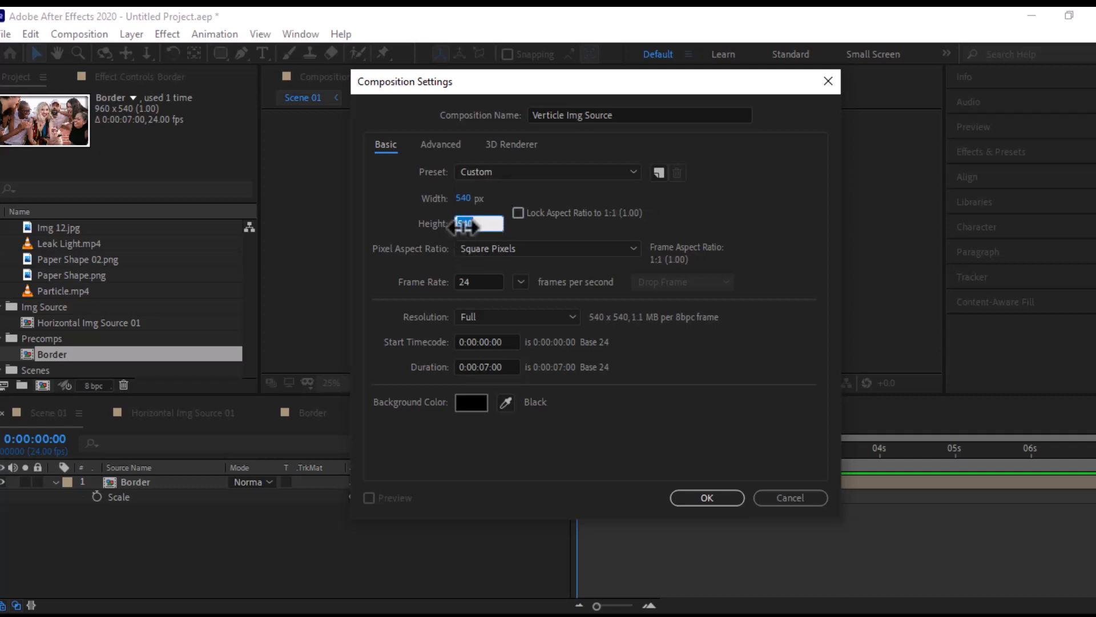
type("960")
left_click(693, 493)
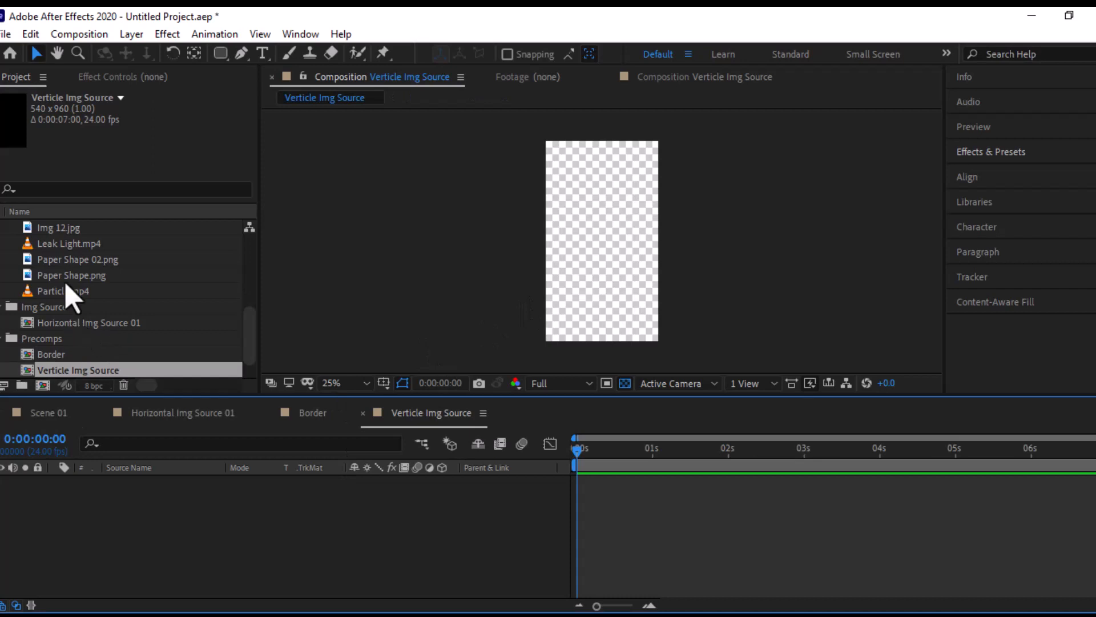
- Place Img 01.jpg in the Verticle Img Source composition and scale it down to about 18.9% so it fills the frame
scroll(68, 286, "up", 10)
left_click_drag(63, 244, 694, 317)
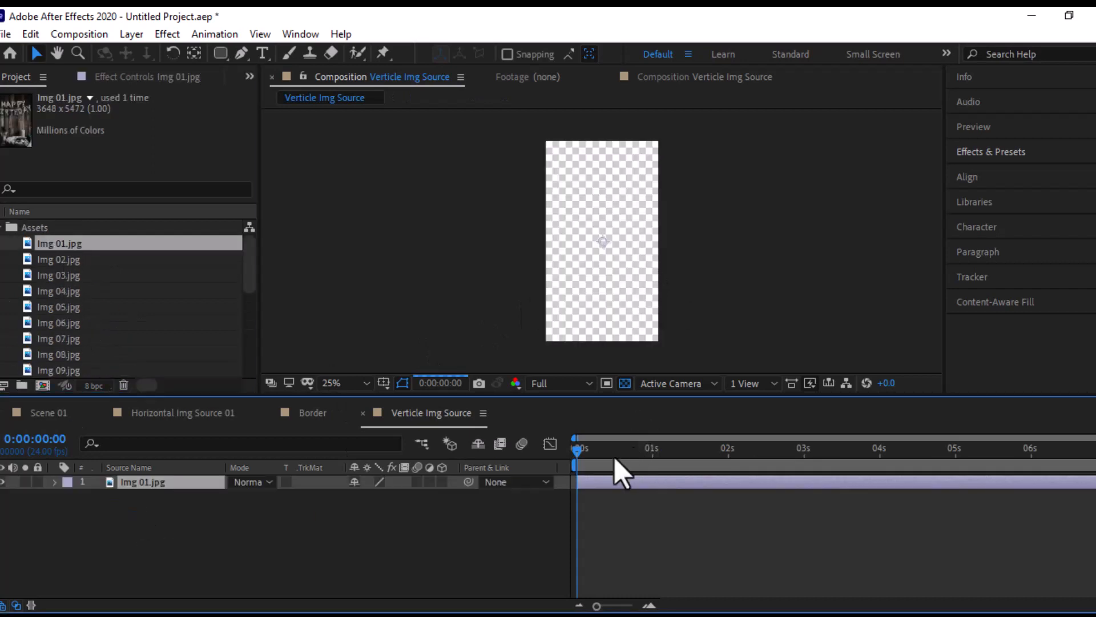
left_click(643, 449)
key("s")
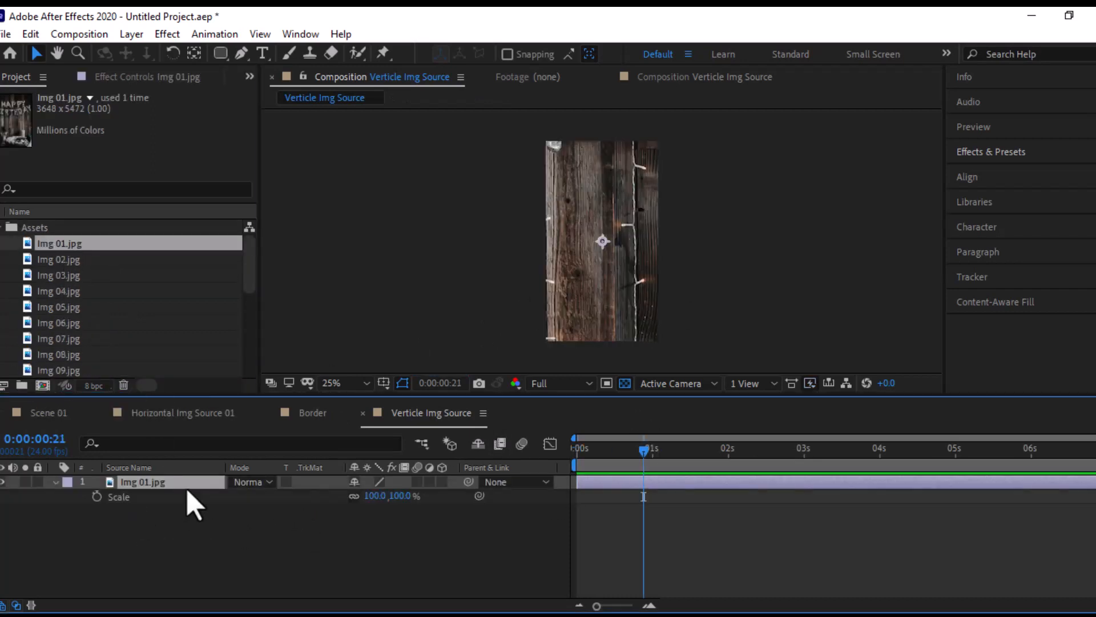
left_click_drag(389, 495, 428, 499)
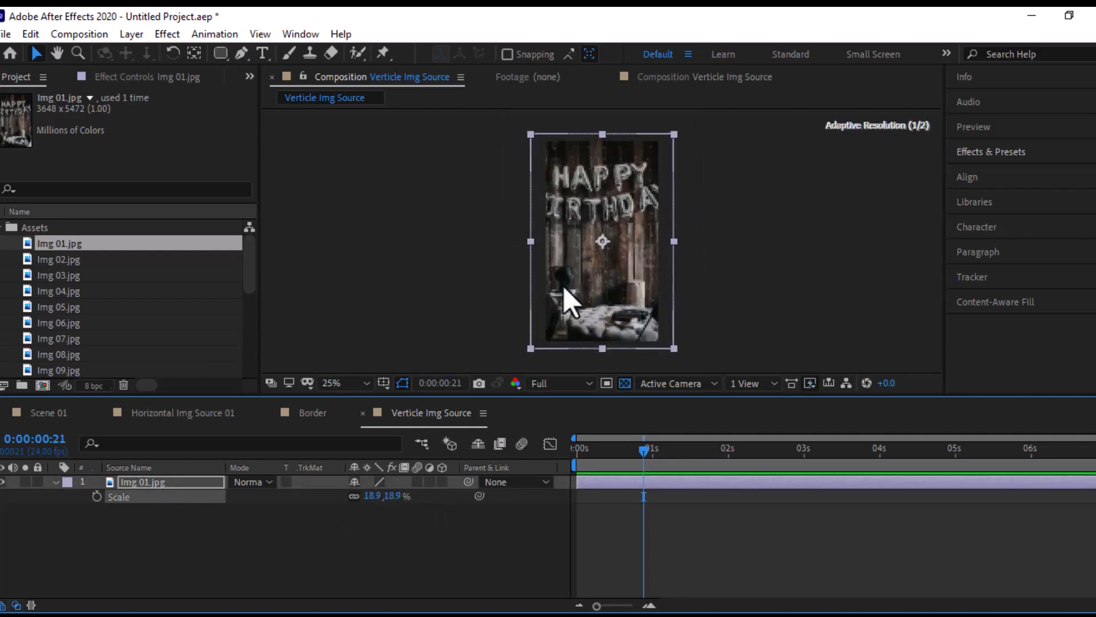
left_click(55, 482)
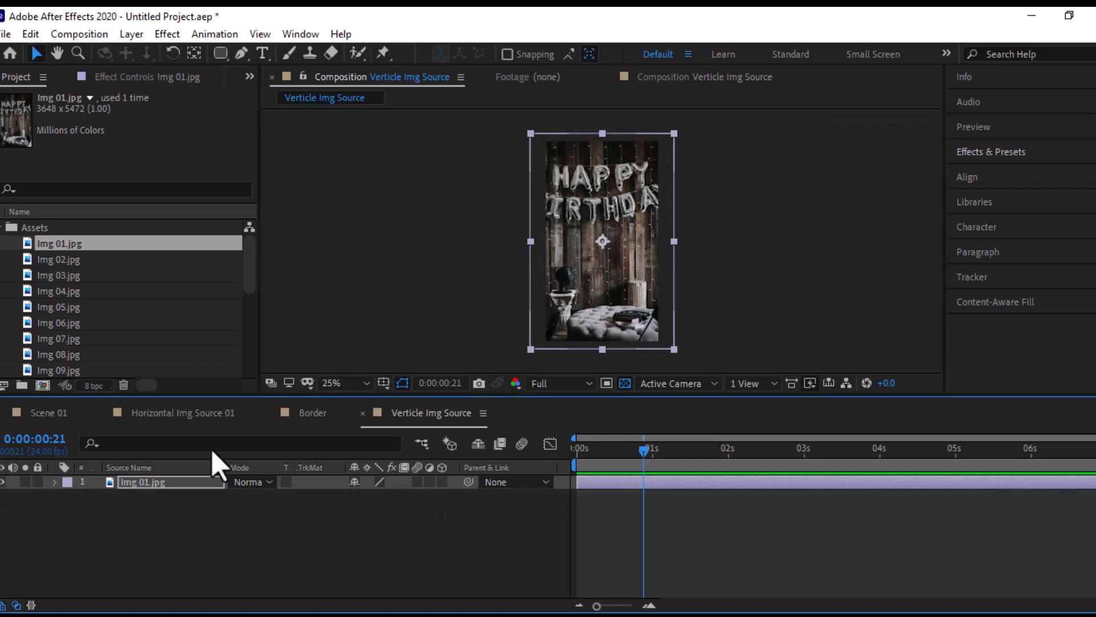
- Create a 540 x 960 px composition named Border V
left_click(43, 385)
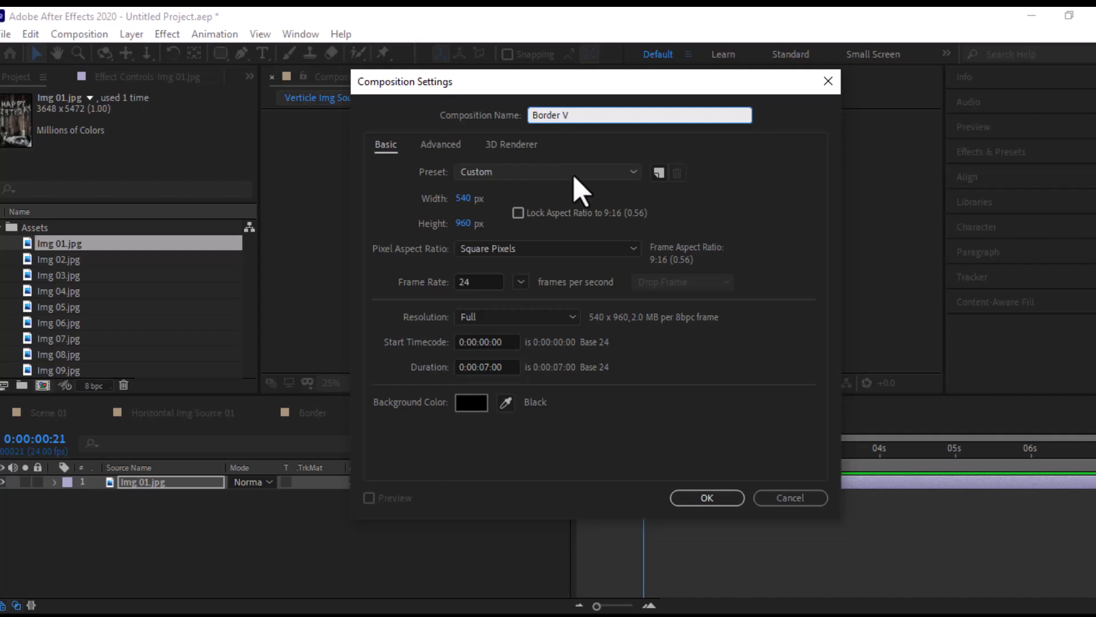
key("Return")
- Move Verticle Img Source into the Img Source folder and add it as a layer to Border V
mouse_move(57, 243)
left_mouse_down()
mouse_move(78, 372)
mouse_move(74, 323)
mouse_move(96, 310)
mouse_move(90, 272)
mouse_move(49, 259)
left_mouse_up()
left_click(91, 338)
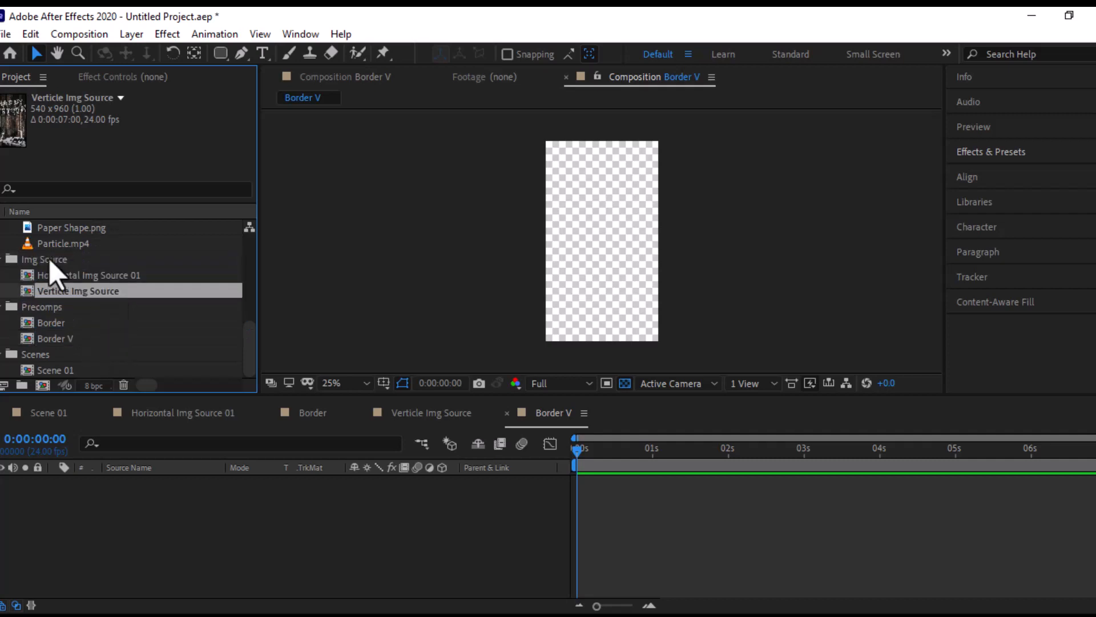
left_click_drag(84, 294, 142, 502)
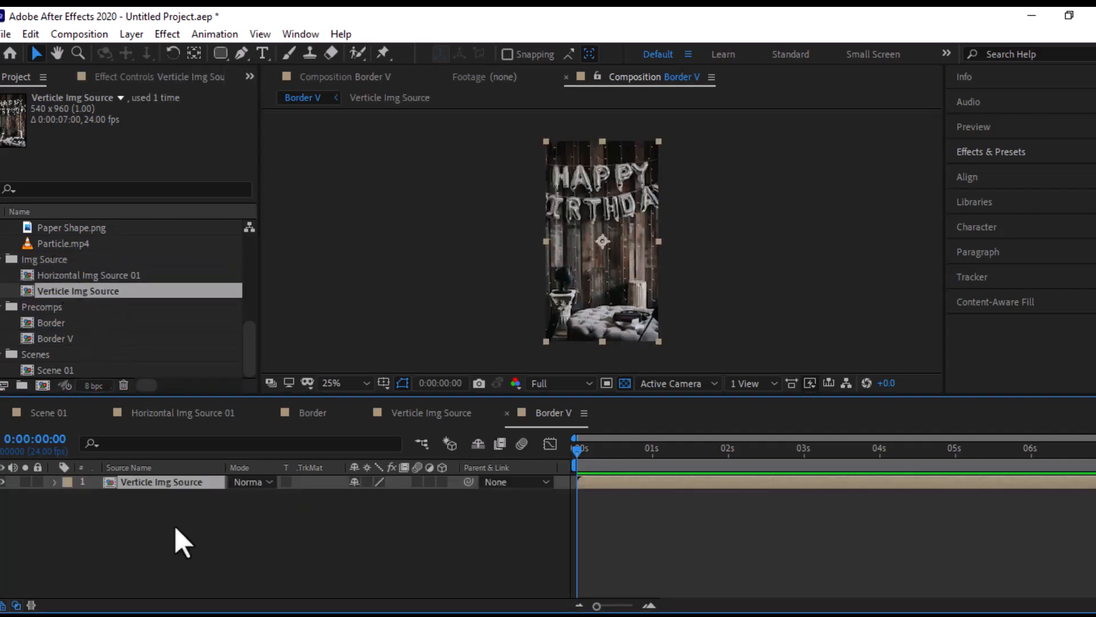
- Create a white rectangle shape layer that fills the whole Border V frame, with no existing layer selected
left_click(220, 55)
left_click(220, 55)
left_click(120, 505)
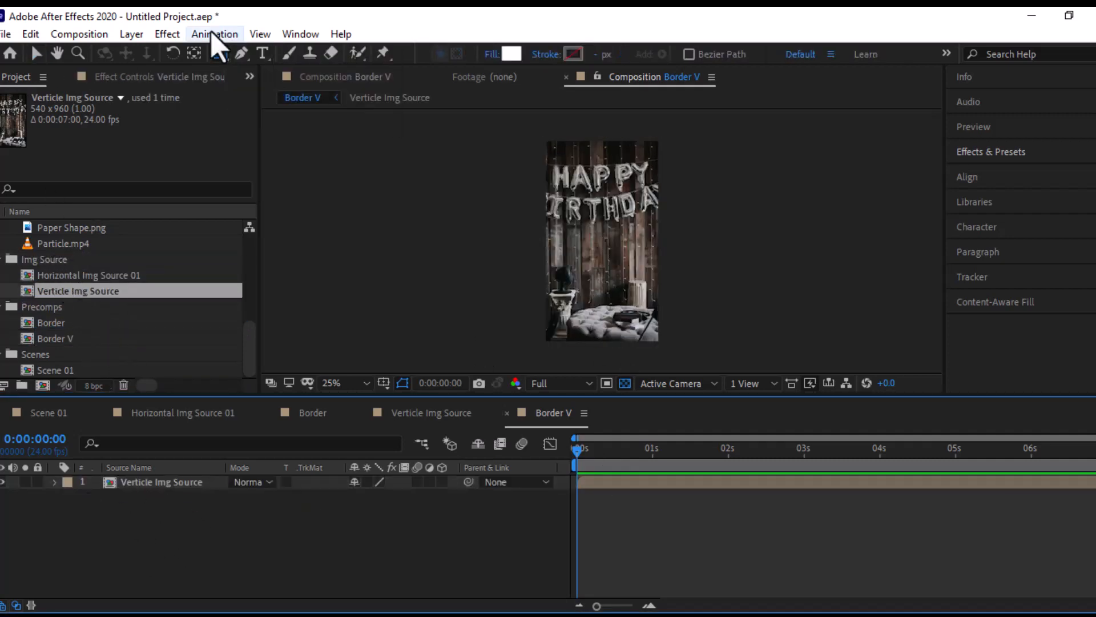
double_click(220, 55)
key("v")
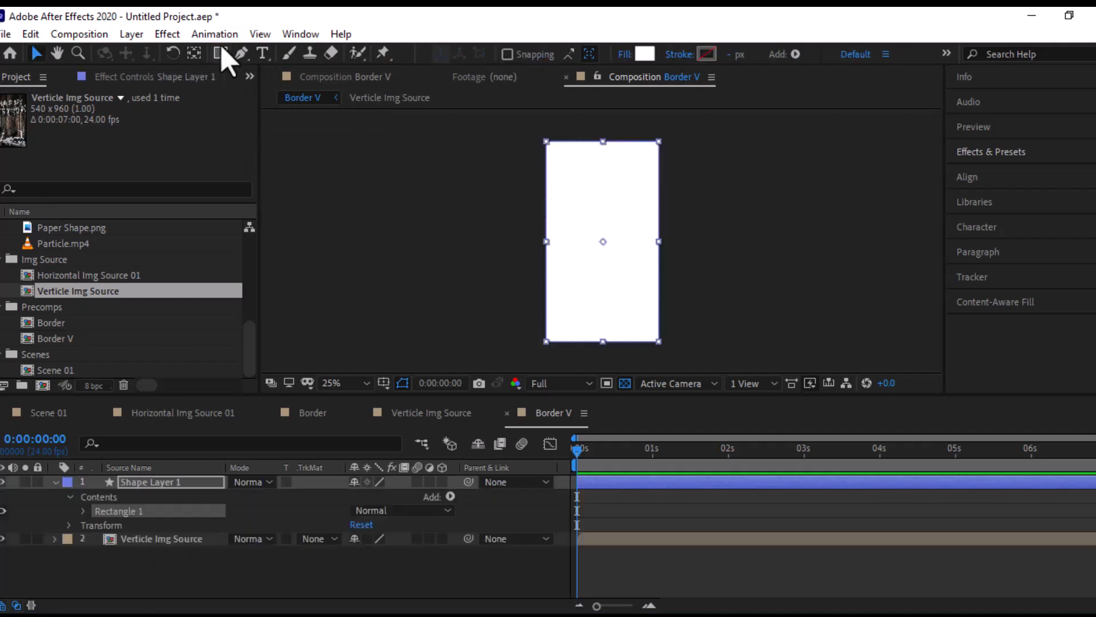
left_click_drag(222, 50, 267, 67)
double_click(222, 57)
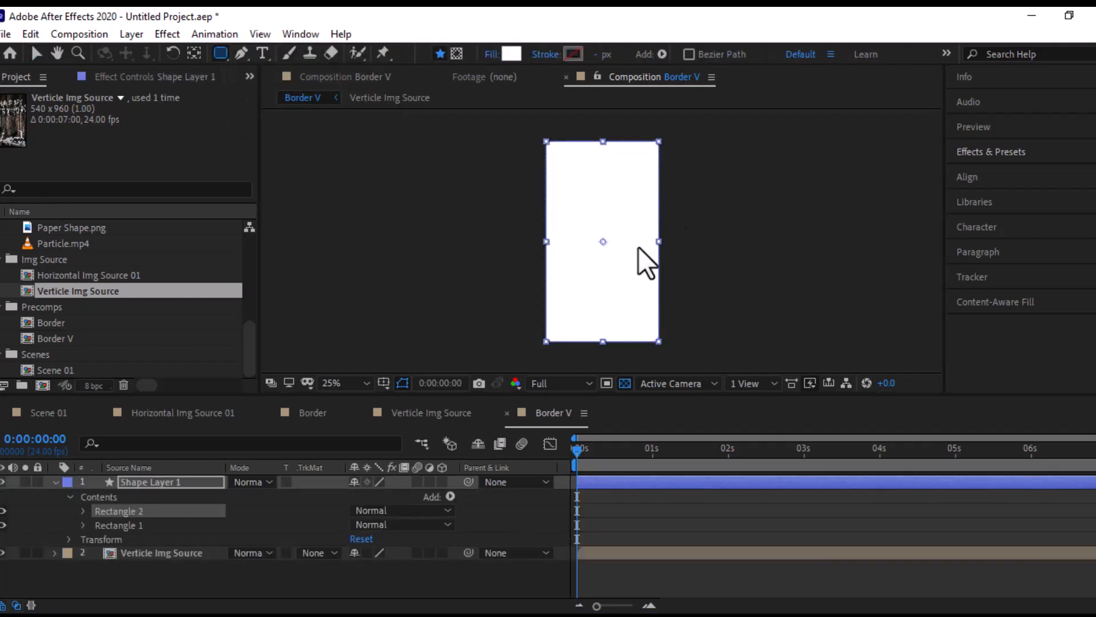
key("v")
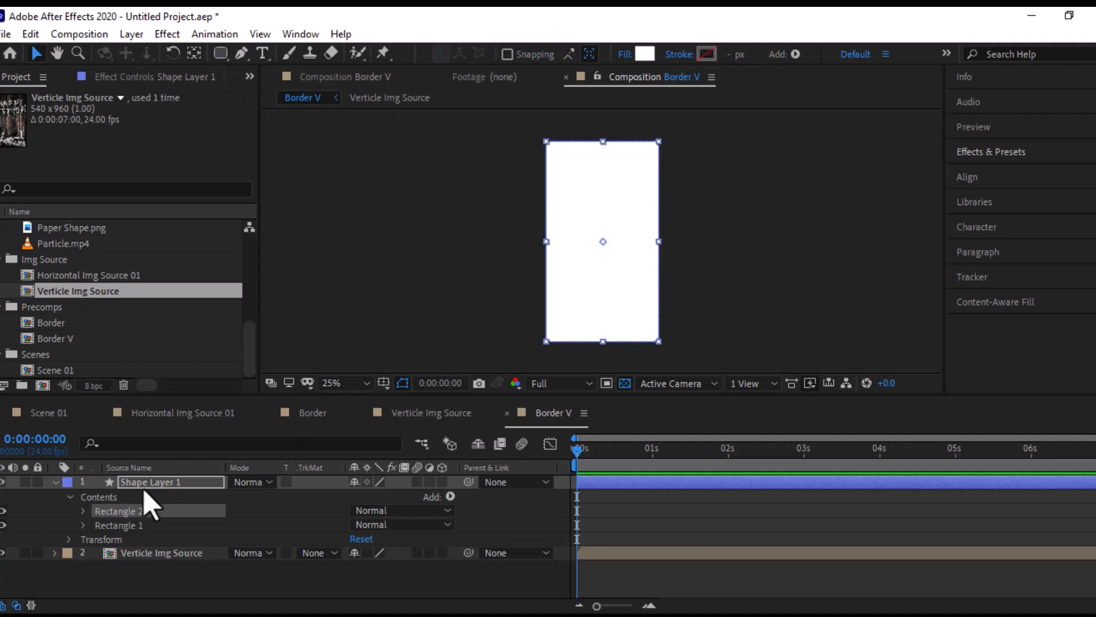
key("Delete")
- Add a full-frame rounded rectangle mask to the white shape layer
left_click(219, 54)
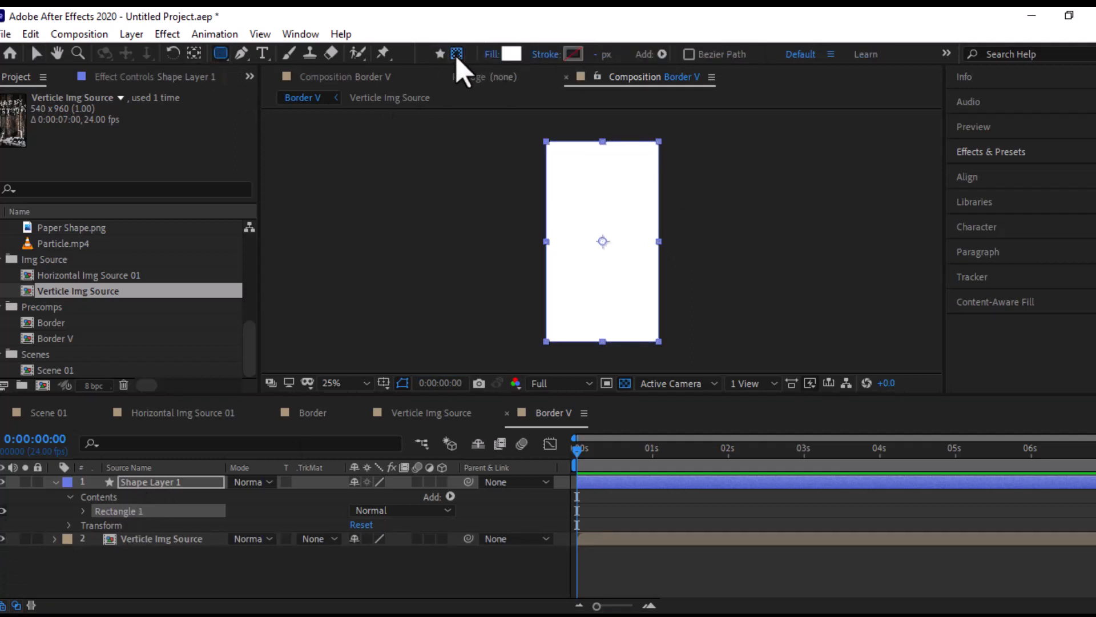
left_click(456, 53)
double_click(220, 54)
key("v")
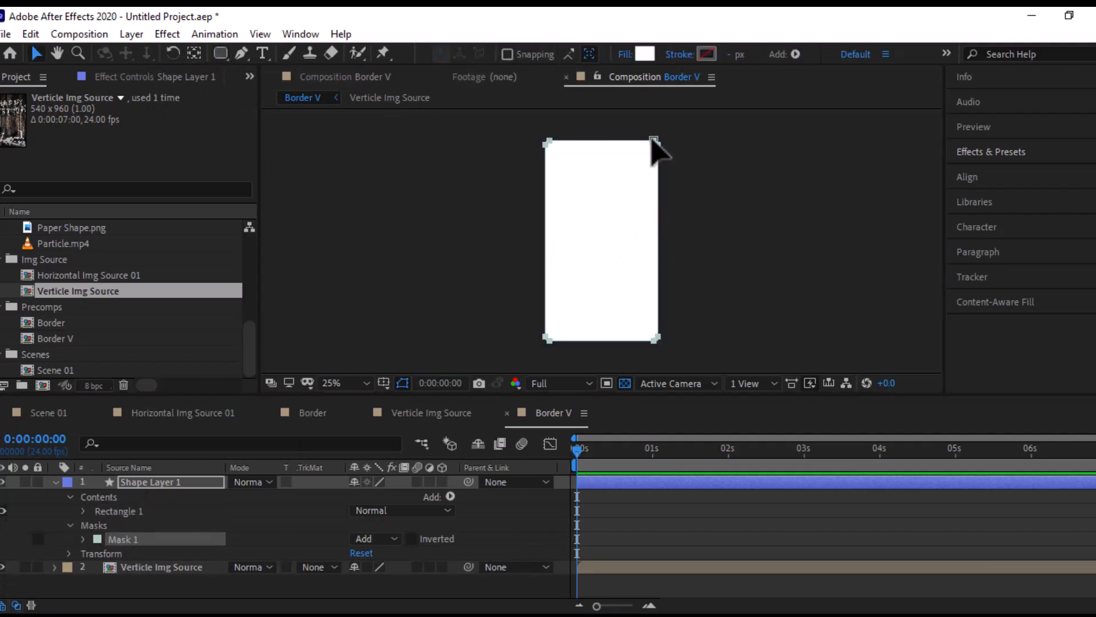
- Shrink the rounded mask about its centre to leave a margin on all sides, and set its mode to Subtract
double_click(656, 146)
left_click_drag(656, 147, 648, 155)
left_click(377, 539)
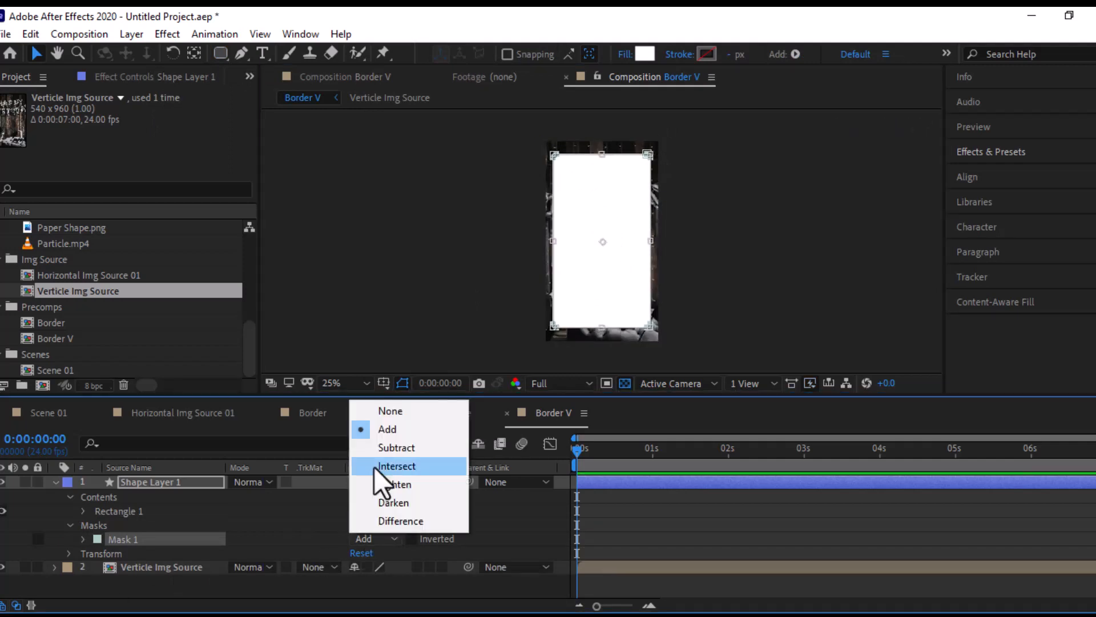
left_click(377, 446)
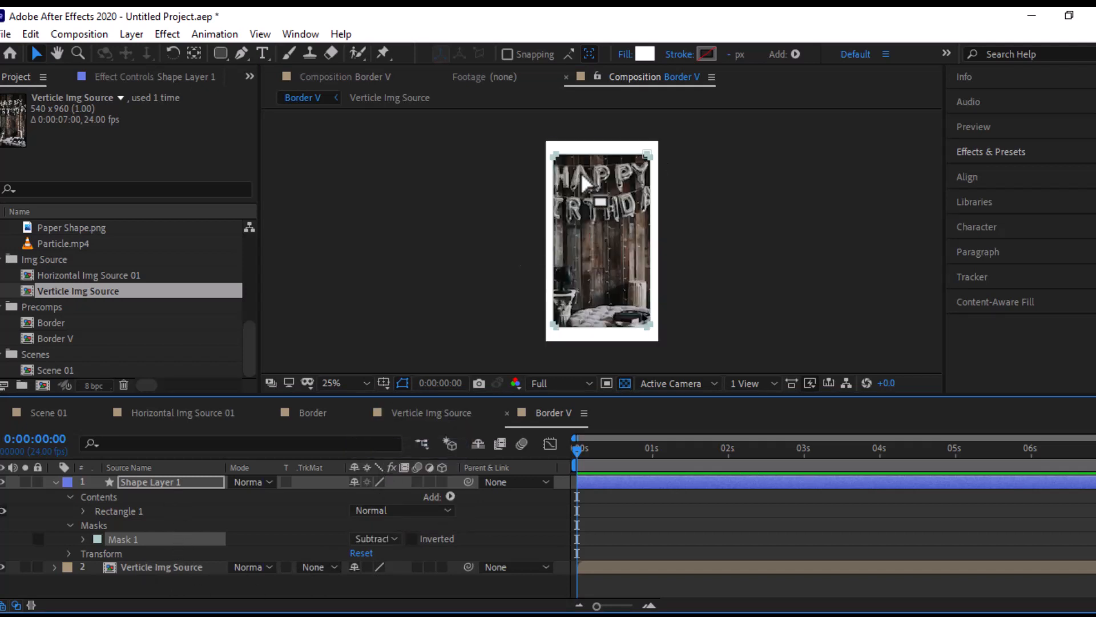
- Extend the mask's upper and lower edges outward so the white margin is equally narrow on all sides
double_click(648, 154)
key("grave")
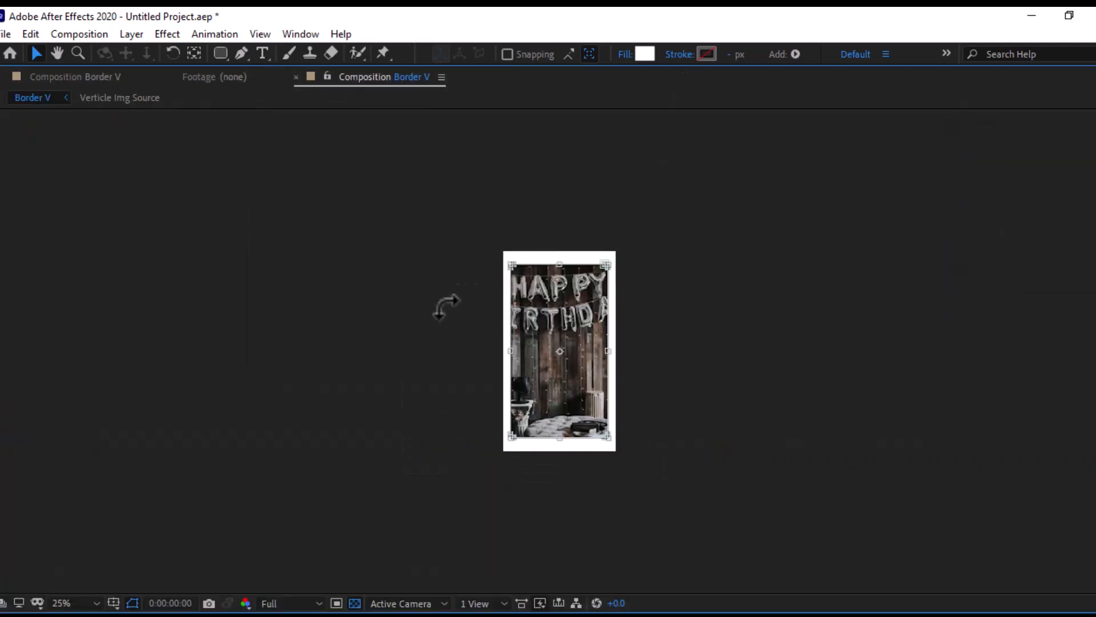
left_click(62, 604)
left_click(80, 329)
left_click_drag(558, 145, 560, 130)
left_click_drag(561, 563, 560, 579)
key("grave")
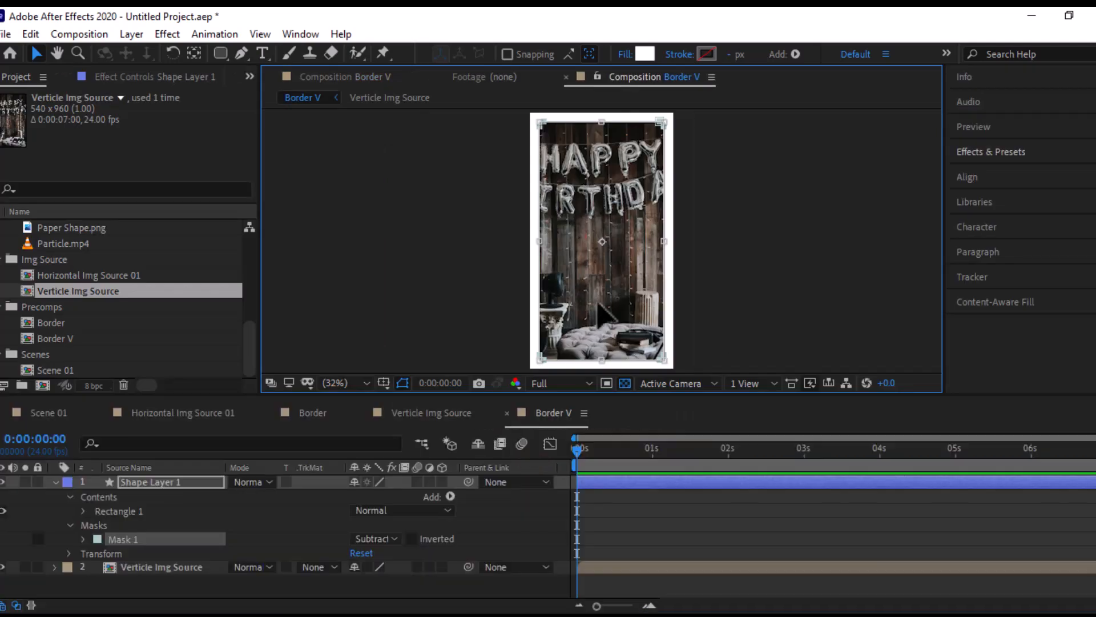
- Rename the masked shape layer Border, collapse its properties, and return to the Scene 01 composition
left_click(152, 482)
key("Return")
type("Boder")
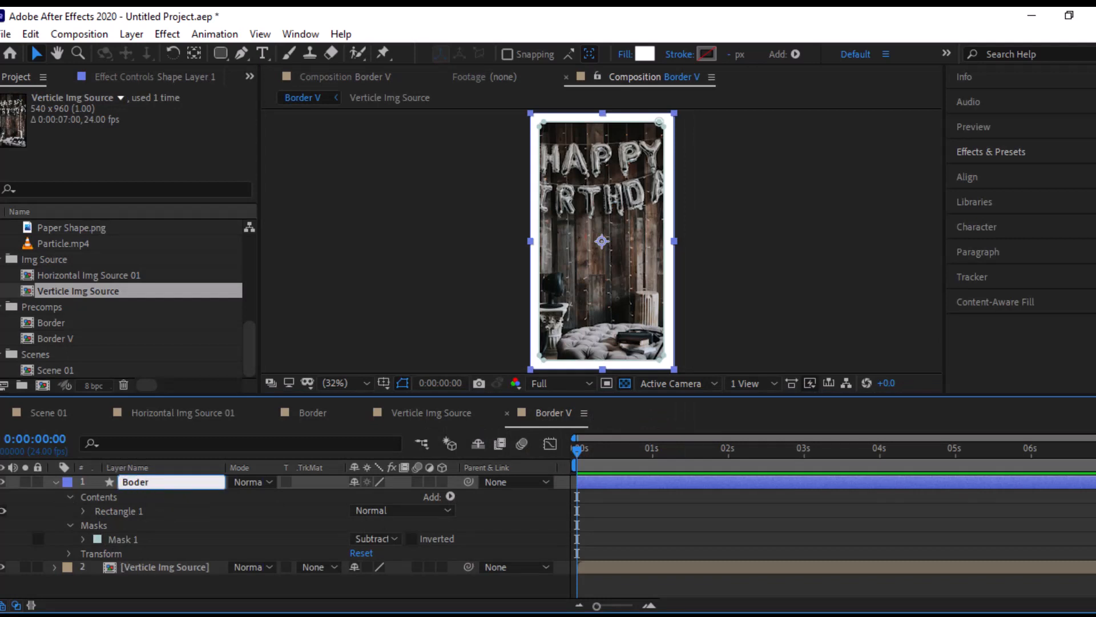
key("Return")
key("Return")
type("Border")
key("Return")
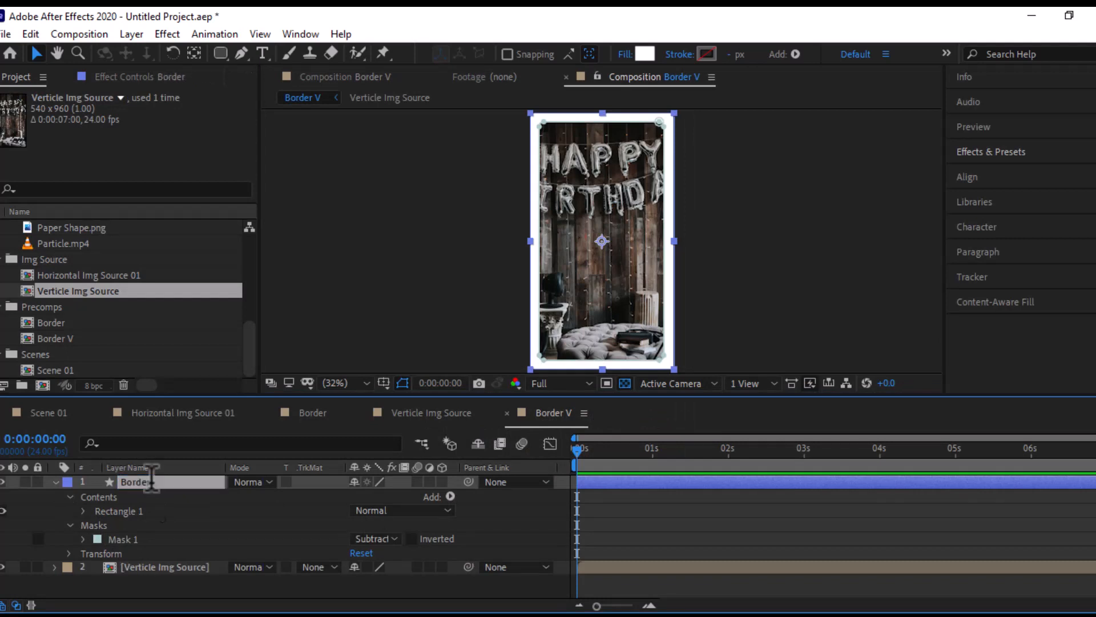
left_click(55, 482)
left_click(59, 413)
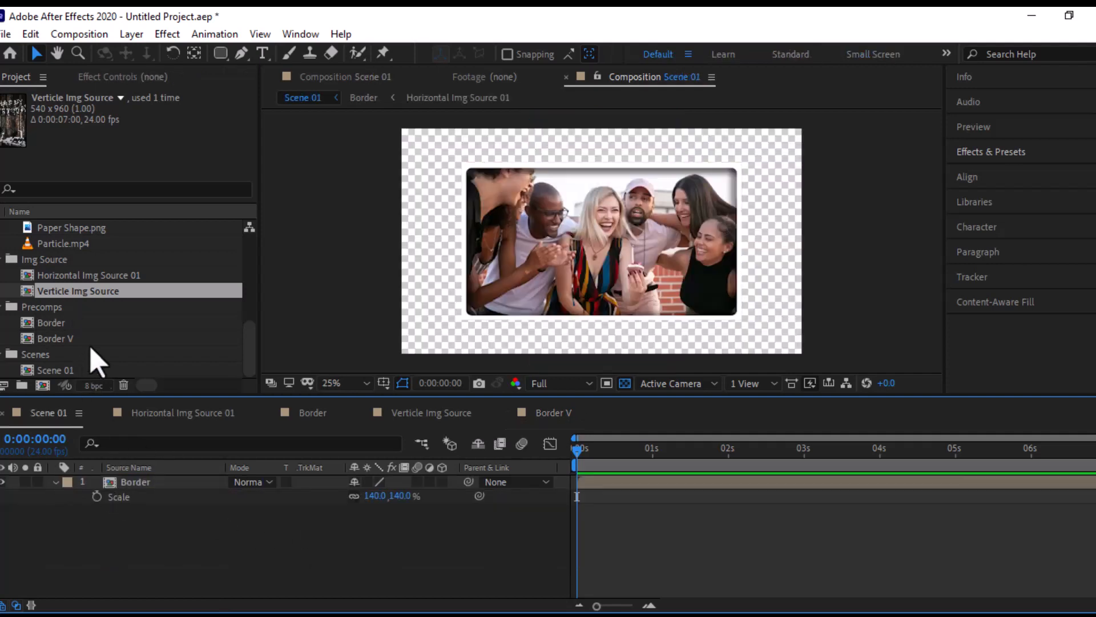
- Add the Border V precomp above the Border layer in Scene 01 and move the current time to 0:00:00:18
left_click_drag(63, 339, 122, 479)
left_click_drag(577, 449, 634, 451)
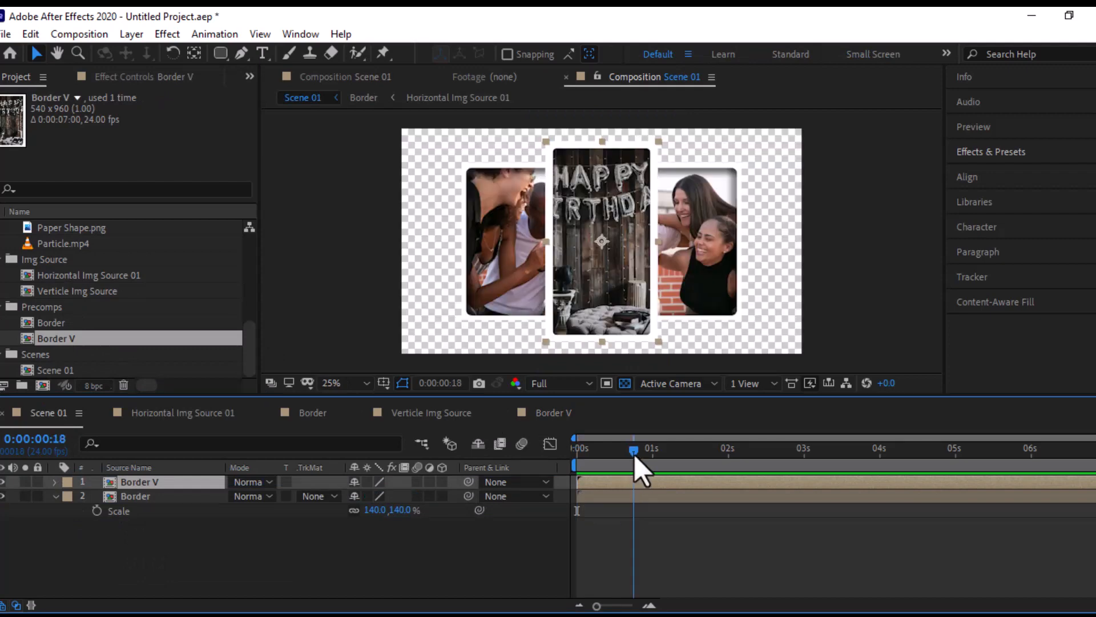
left_click_drag(456, 256, 486, 272)
- Create a new composition named Square Img Source 01
left_click(43, 385)
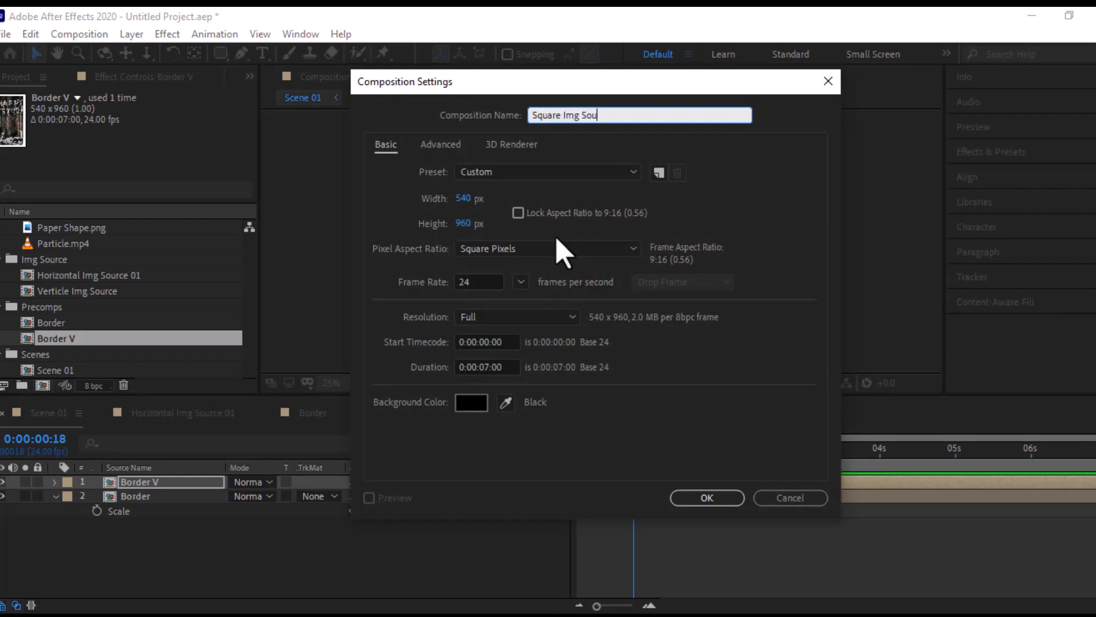
type("01")
key("Return")
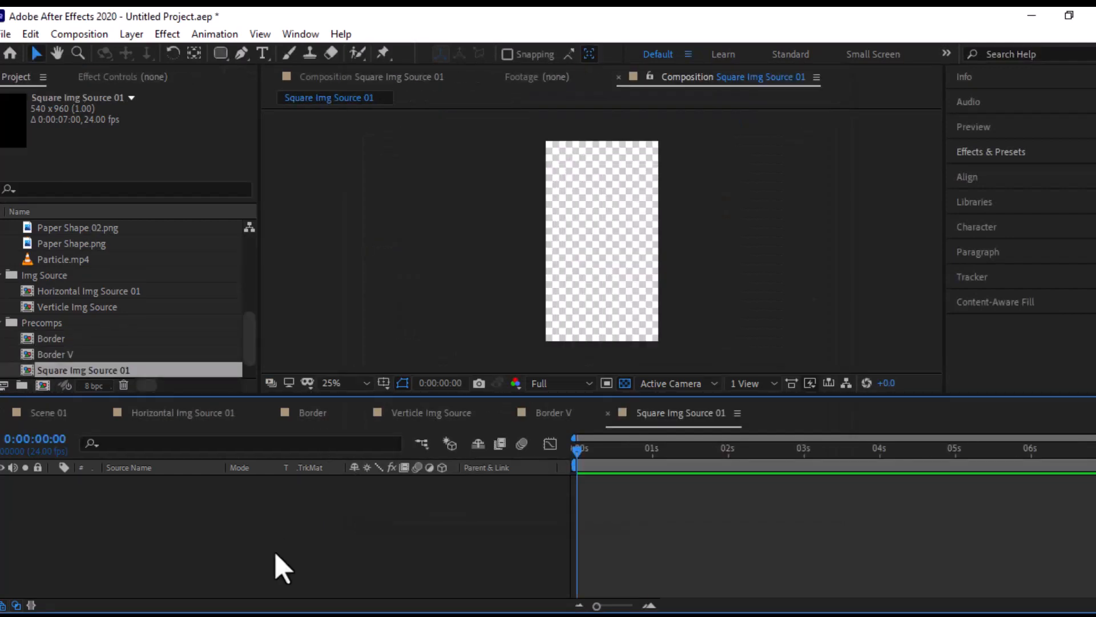
- Set the size of the Square Img Source 01 composition to 500 x 500 px
key("ctrl+k")
left_click(534, 171)
key("Escape")
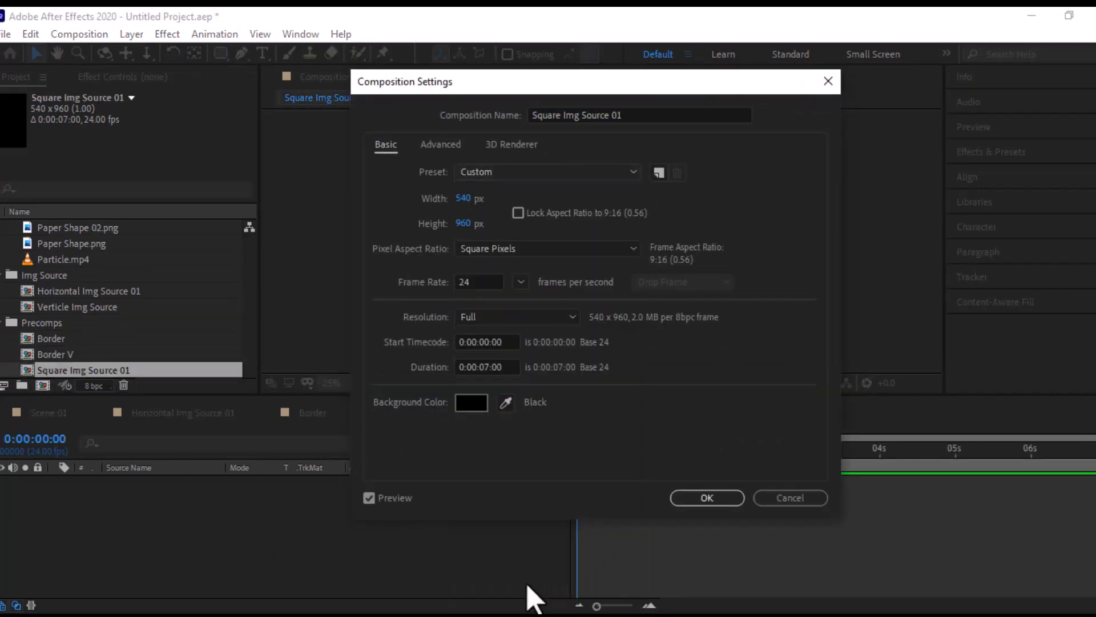
key("Down")
left_click(464, 198)
type("100")
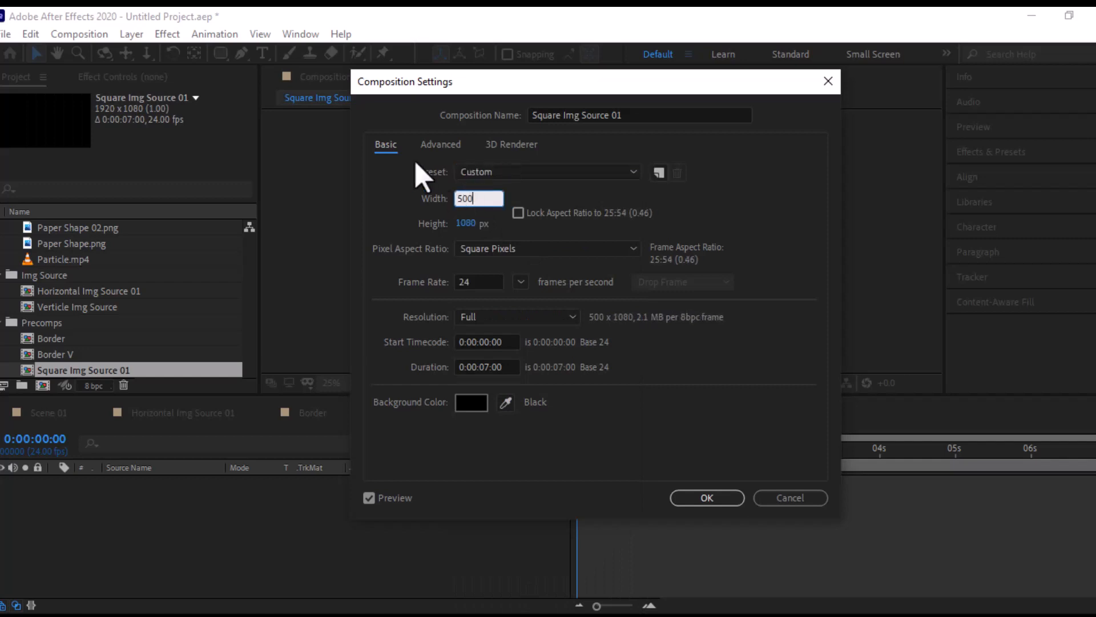
left_click(466, 223)
type("500")
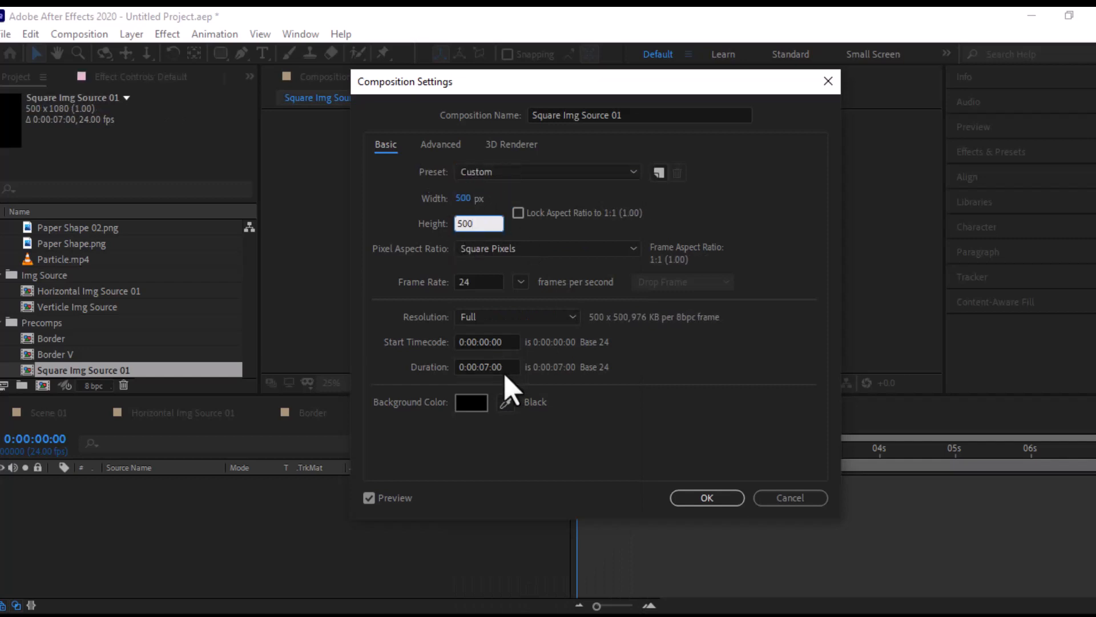
left_click(707, 498)
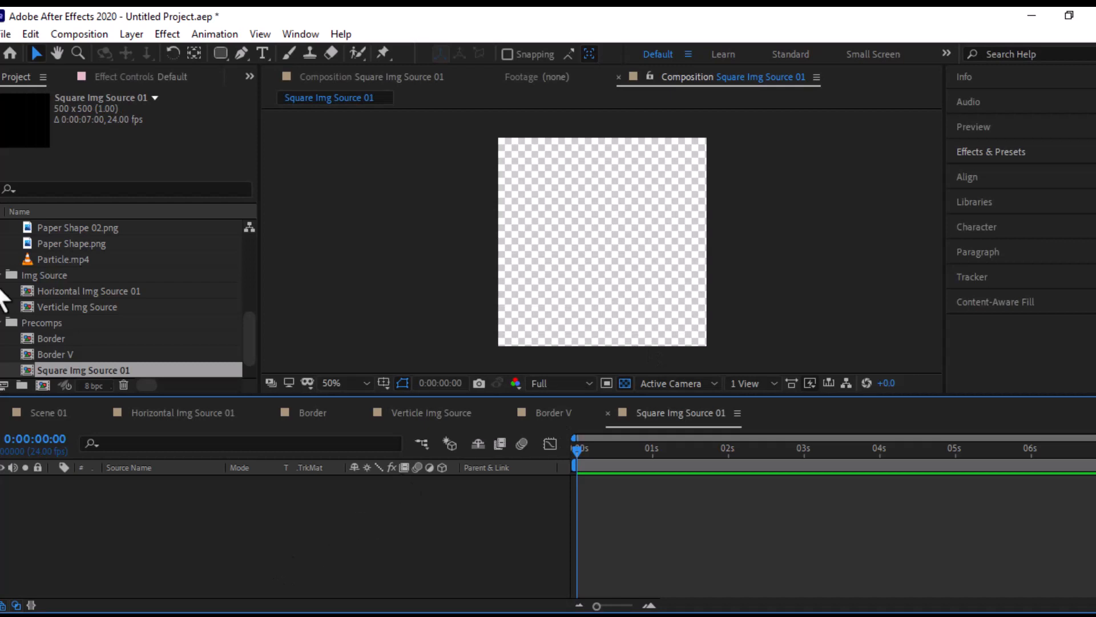
- Place Img 06.jpg from the Assets folder in Square Img Source 01 and scale it to 22%
scroll(67, 245, "up", 10)
left_click(59, 258)
left_click(57, 311)
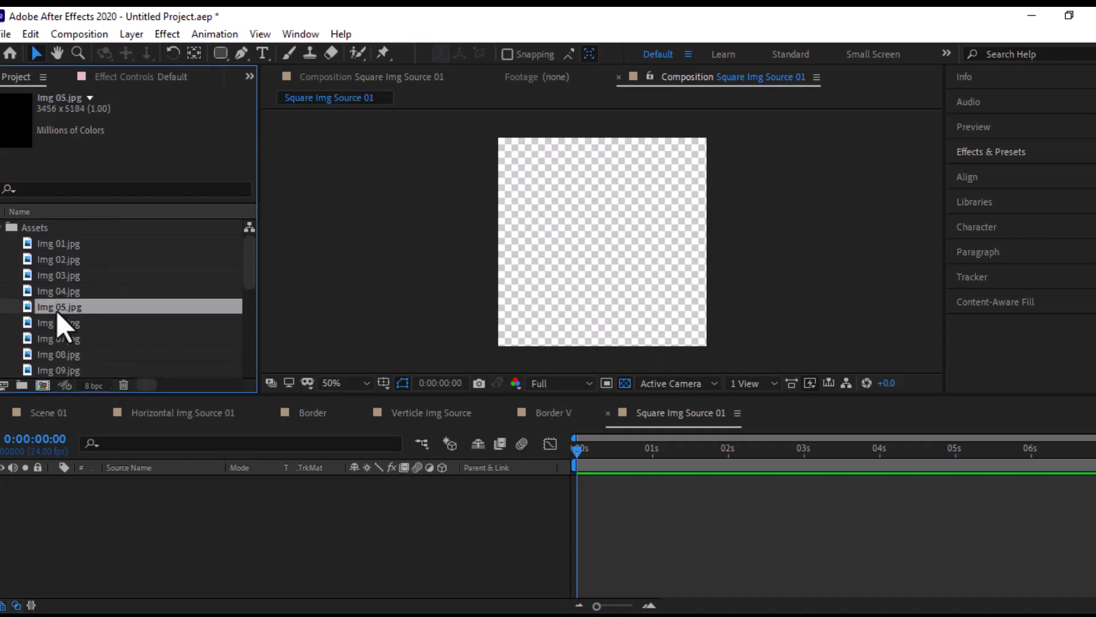
left_click_drag(57, 321, 246, 559)
key("s")
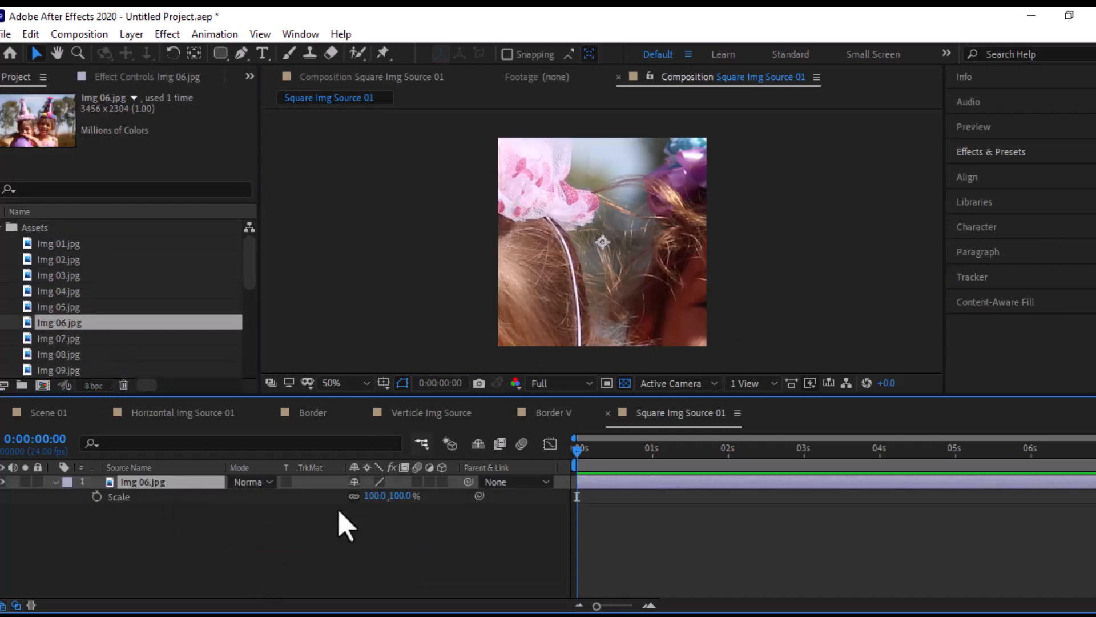
left_click_drag(375, 495, 331, 511)
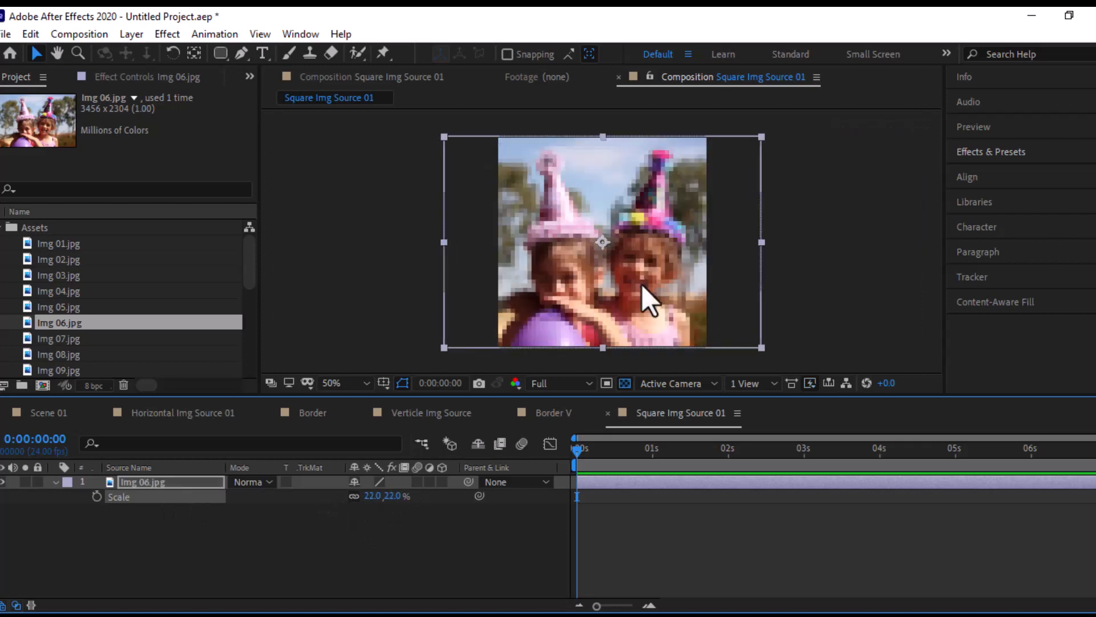
left_click(55, 482)
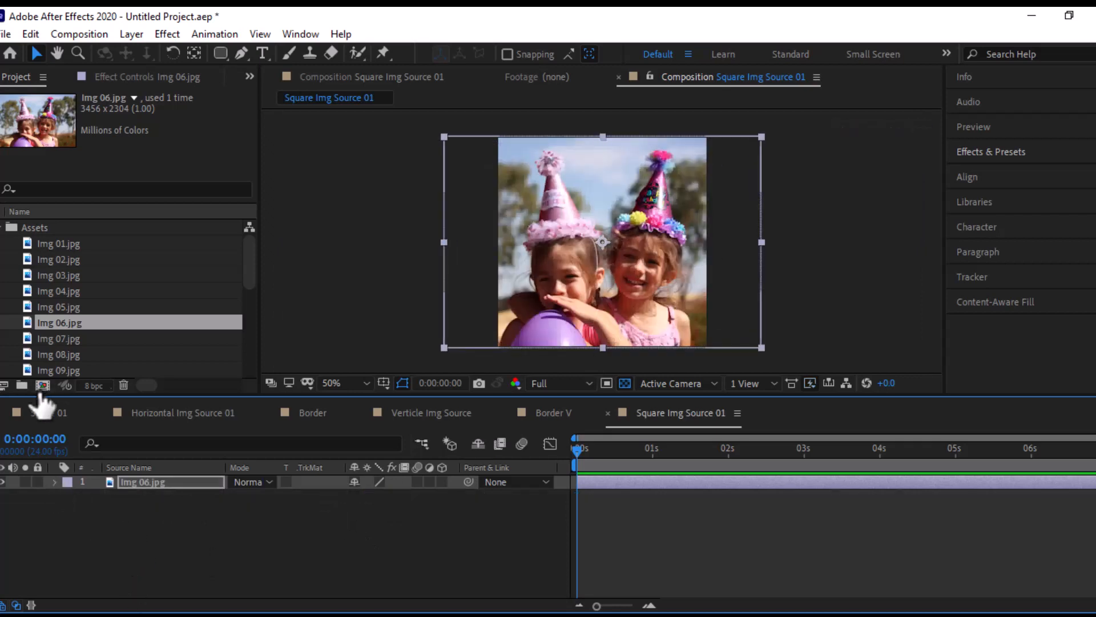
left_click(39, 390)
key("ctrl+k")
left_click(789, 496)
- Create a 500 x 500 px composition named Square Border in the Precomps folder
left_click_drag(257, 276, 252, 379)
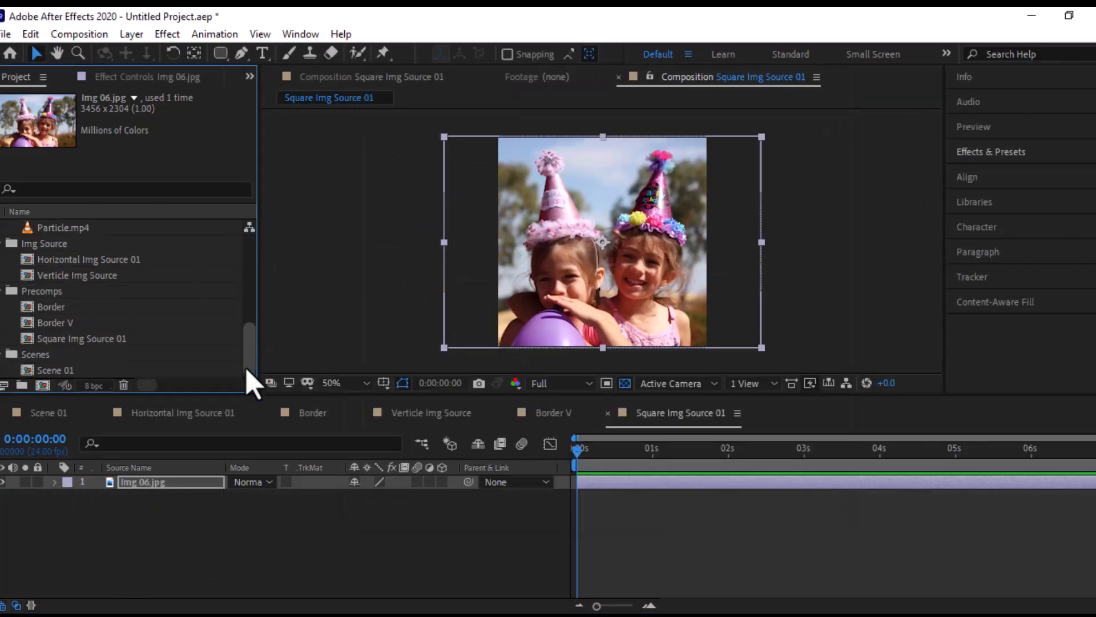
left_click(43, 291)
left_click(43, 385)
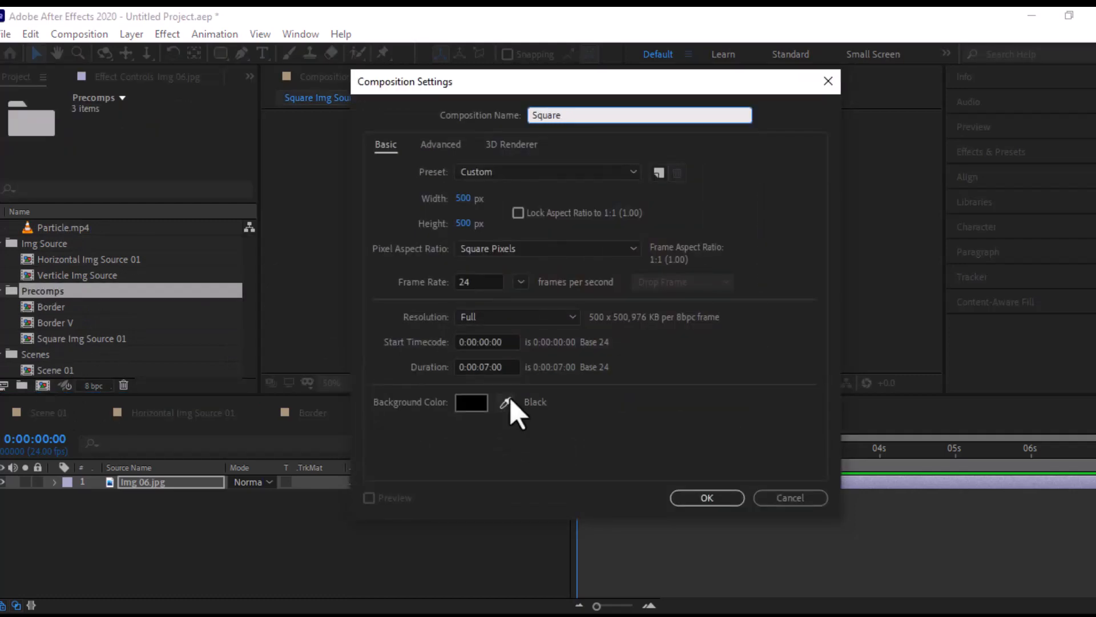
left_click(706, 498)
- Move Square Img Source 01 into the Img Source folder and place it as a layer in the Square Border composition
scroll(86, 313, "up", 5)
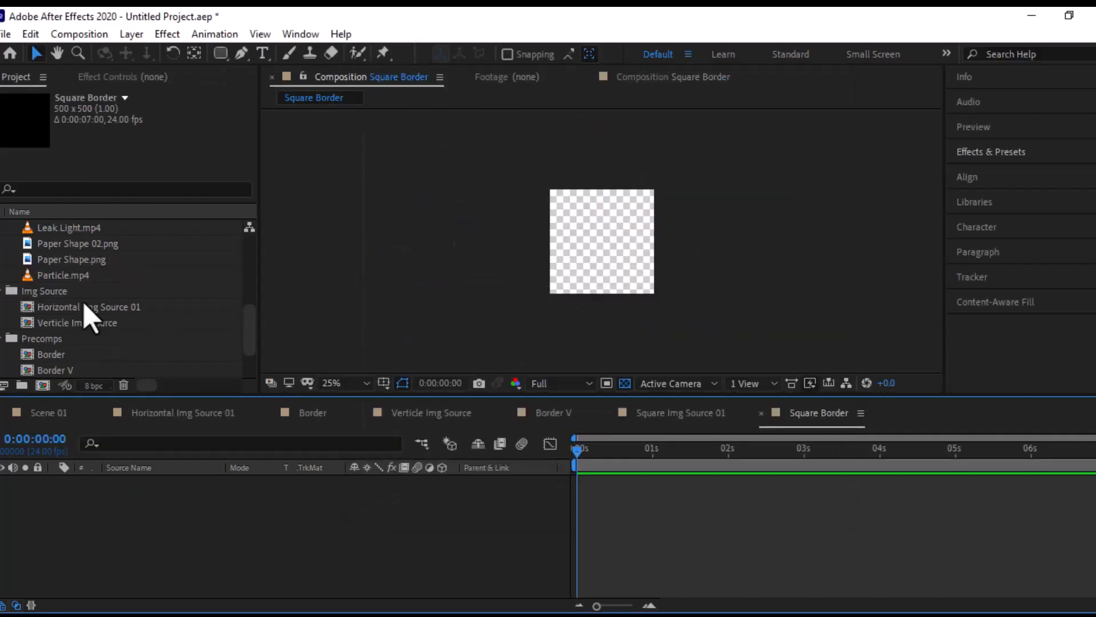
scroll(86, 313, "down", 5)
mouse_move(109, 339)
left_mouse_down()
mouse_move(117, 239)
mouse_move(97, 375)
mouse_move(115, 234)
mouse_move(103, 334)
left_mouse_up()
scroll(92, 341, "down", 3)
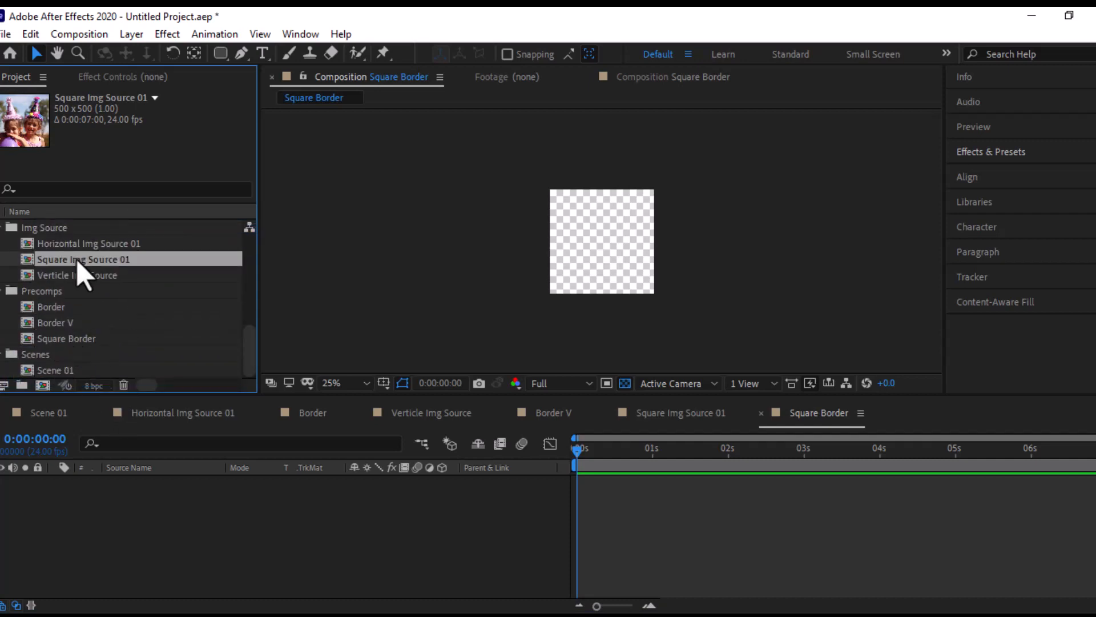
left_click_drag(80, 274, 143, 506)
scroll(602, 263, "up", 2)
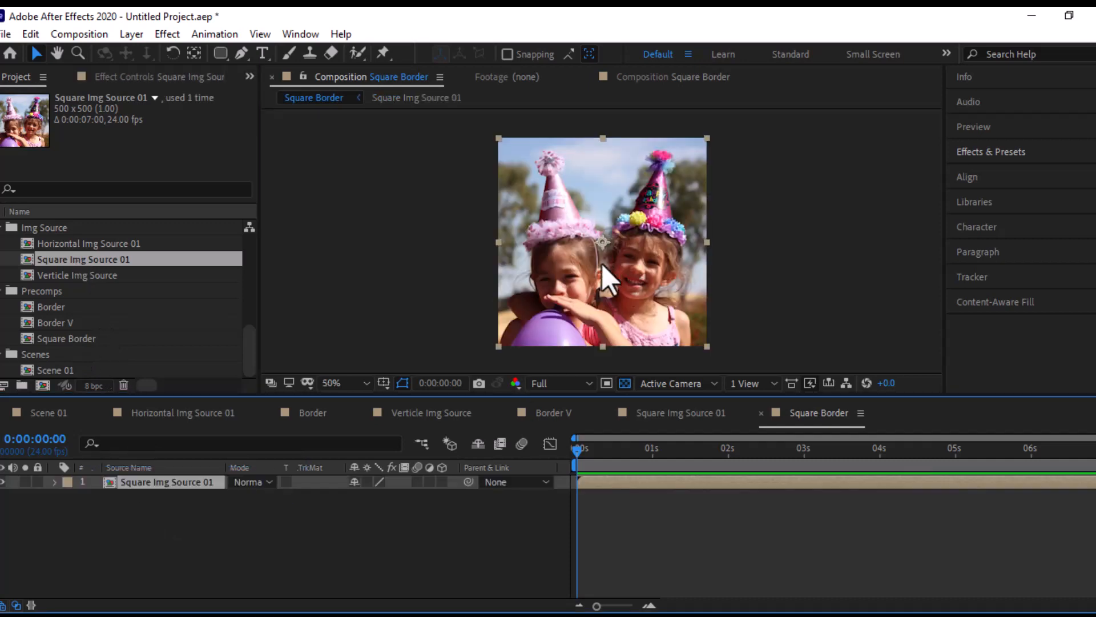
- Create a full-frame white rectangle shape layer above the image source and rename it Border
left_click_drag(225, 49, 251, 50)
double_click(220, 51)
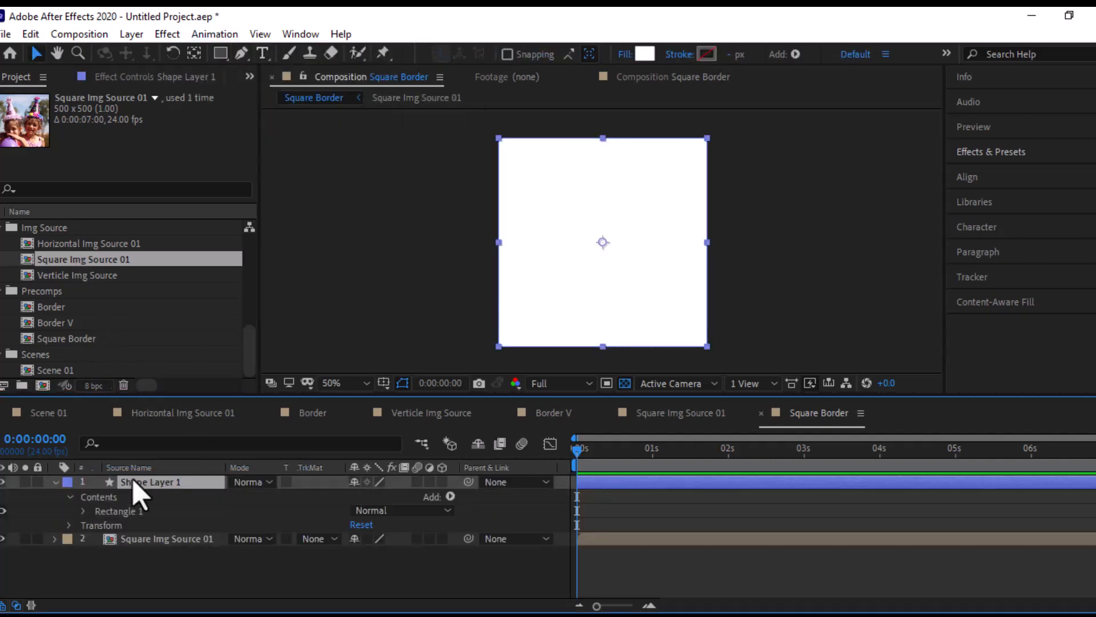
key("Return")
type("Border")
key("Return")
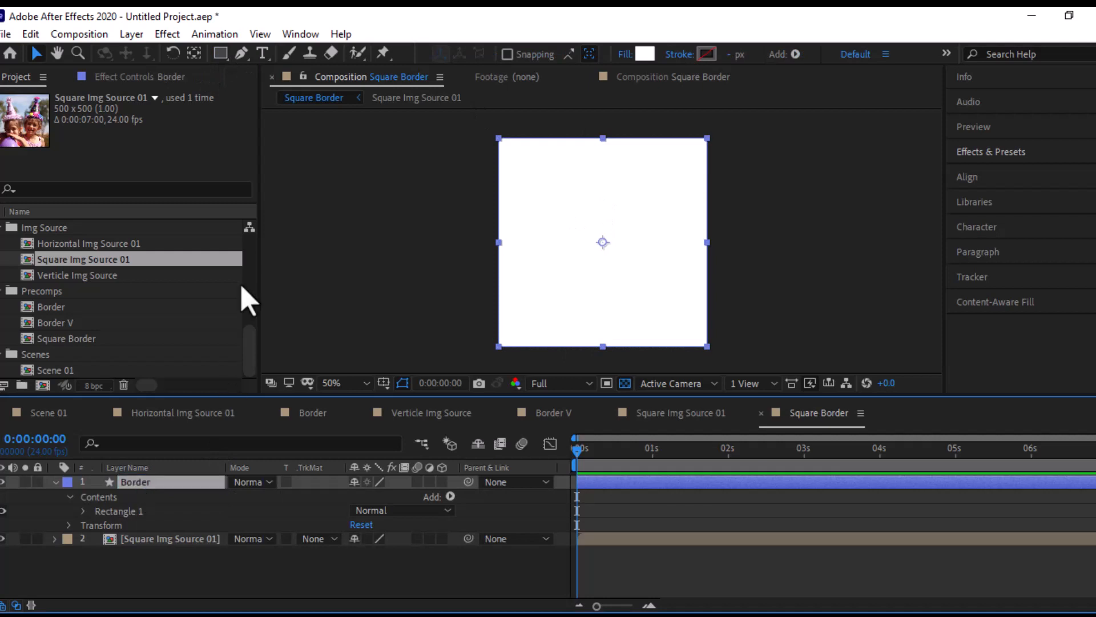
- Add a full-frame rounded rectangle mask to the Border layer and shrink it about its centre to leave an even margin
left_click(222, 55)
double_click(221, 56)
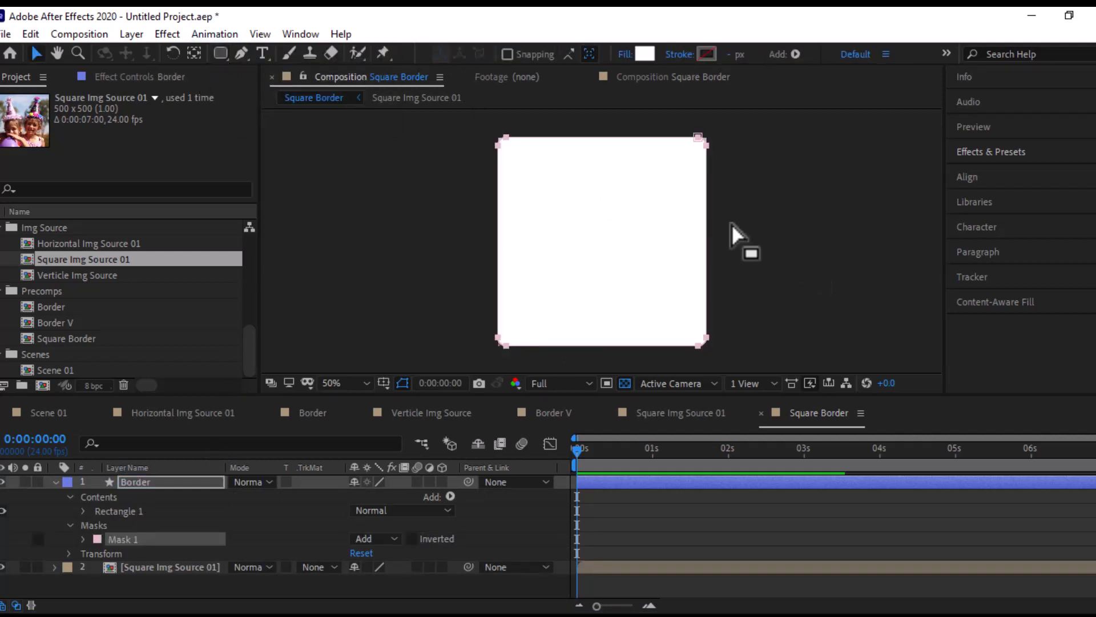
double_click(700, 137)
left_click_drag(699, 138, 701, 150)
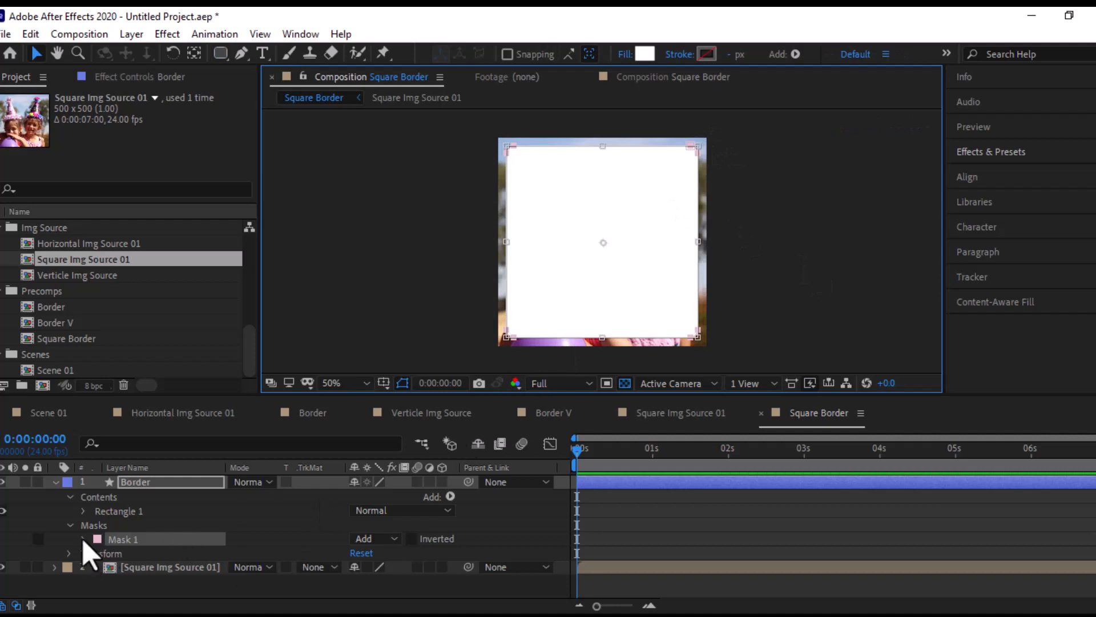
- Set Mask 1 of the Border layer to Subtract and collapse the layer's properties
left_click(83, 539)
left_click(83, 539)
left_click(371, 539)
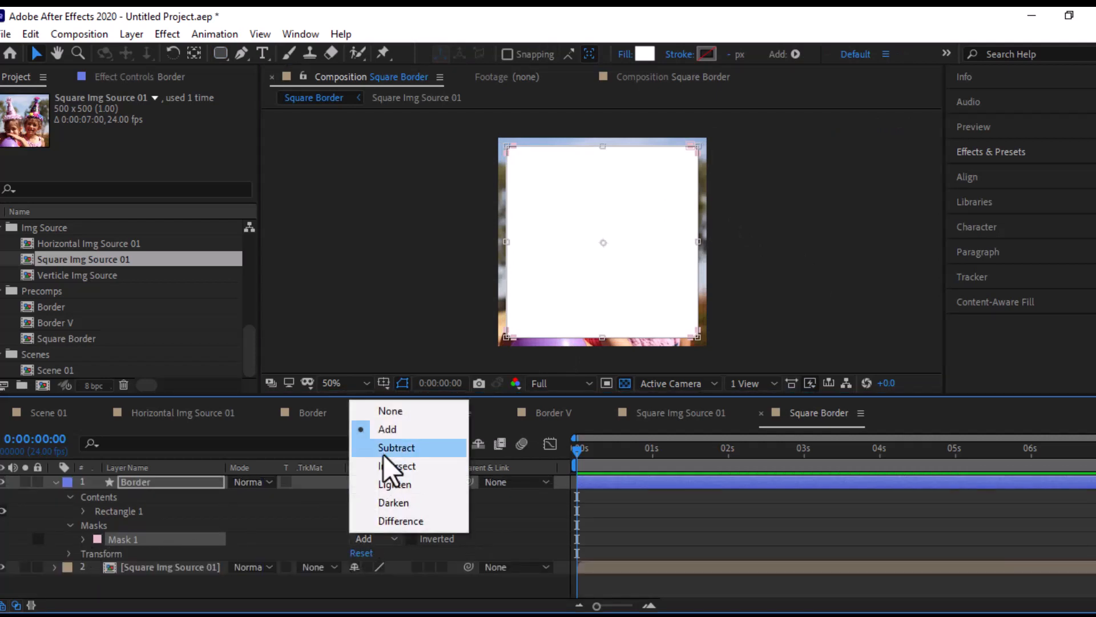
left_click(383, 449)
left_click(56, 482)
- Add a Drop Shadow layer style to the Border layer with distance 15 and size 20
right_click(163, 481)
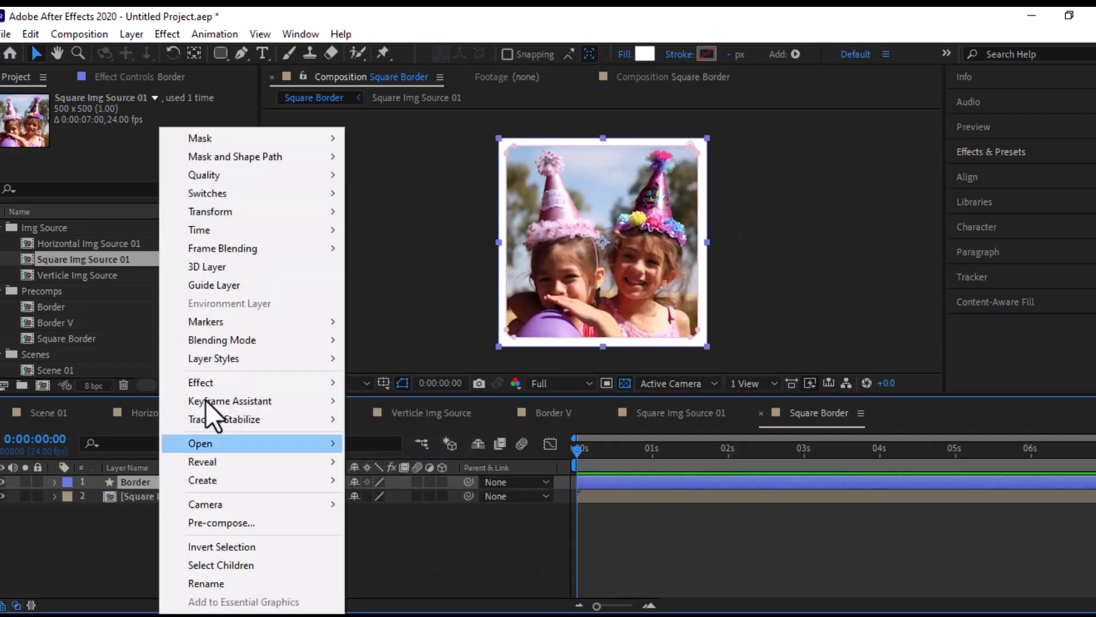
mouse_move(269, 358)
left_click(390, 420)
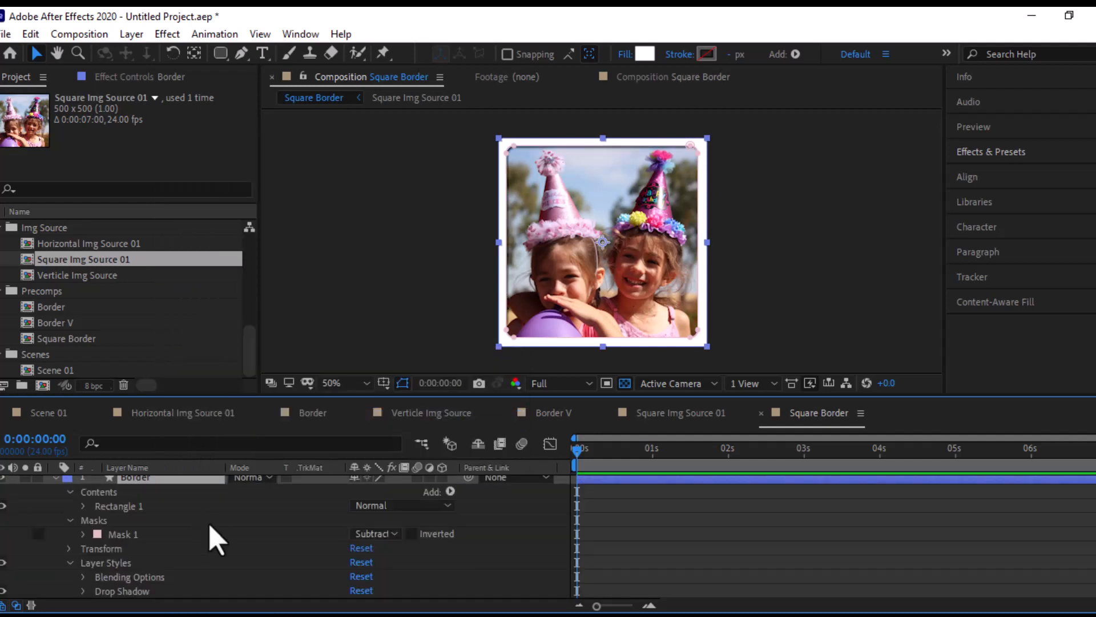
scroll(273, 589, "down", 1)
left_click(85, 578)
scroll(227, 591, "down", 3)
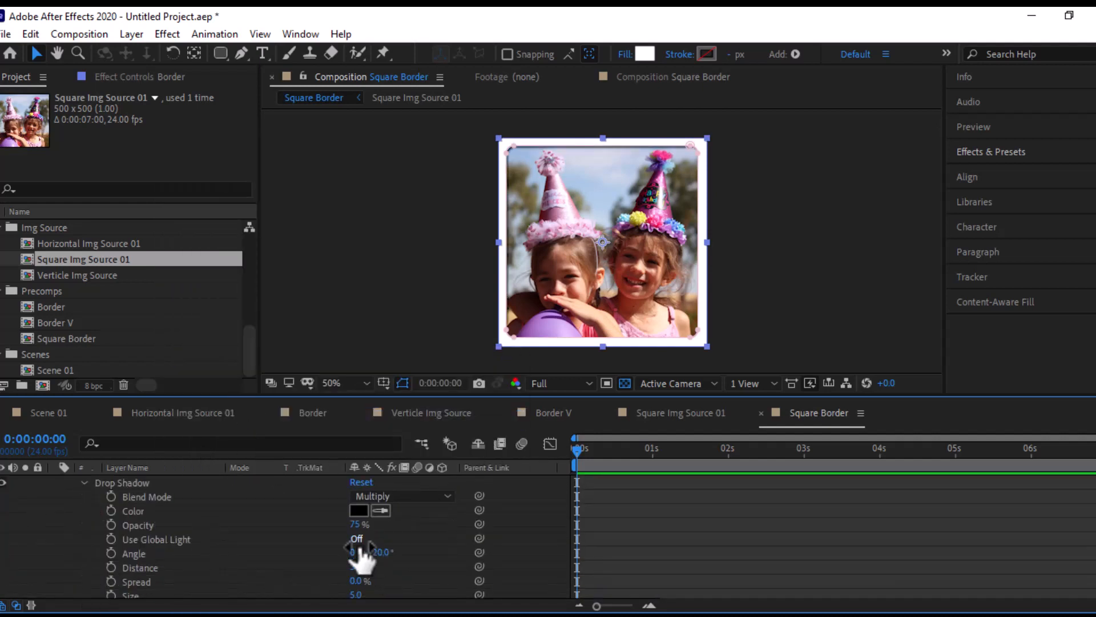
left_click_drag(358, 567, 365, 567)
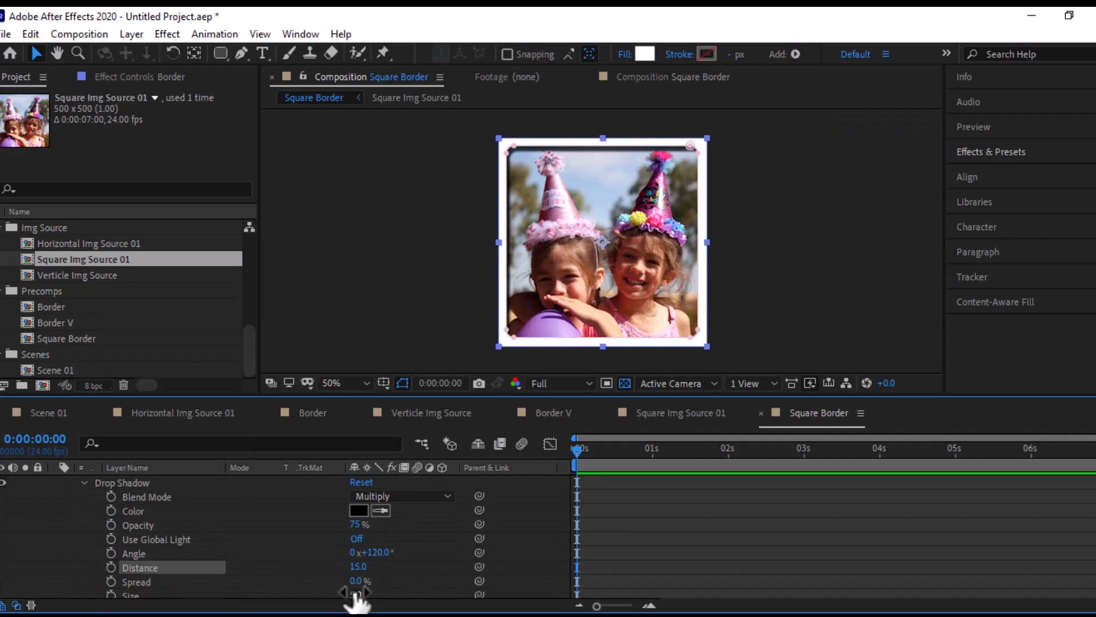
left_click(355, 595)
type("20")
key("Return")
- Duplicate the Border layer, then set the original Border layer's drop shadow angle to -19° and collapse its properties
scroll(171, 538, "up", 8)
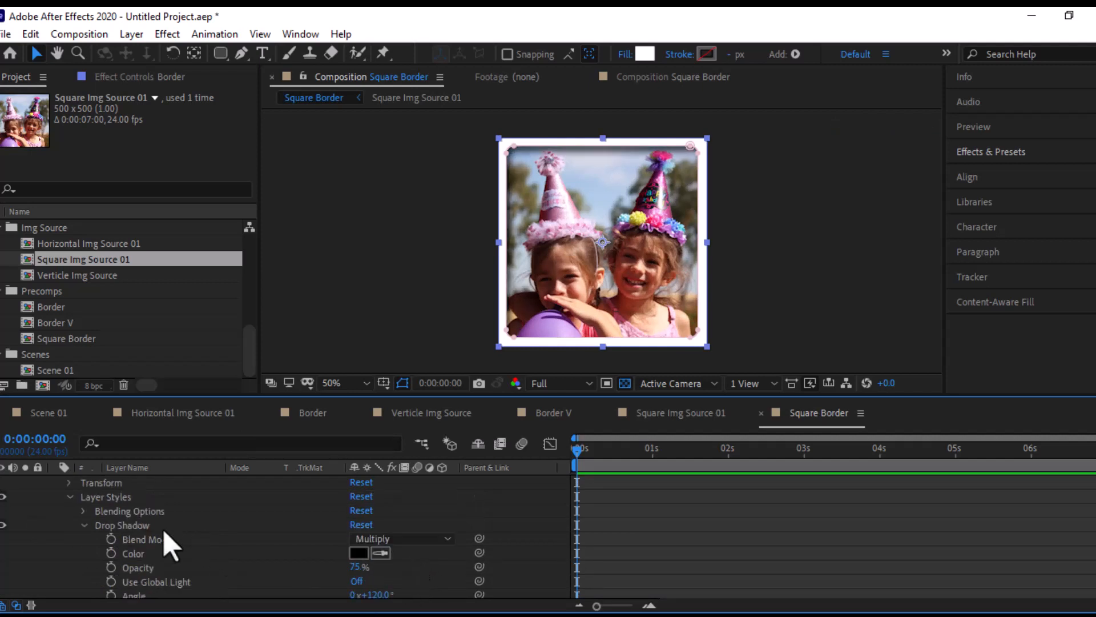
left_click(149, 482)
key("ctrl+d")
scroll(162, 543, "down", 3)
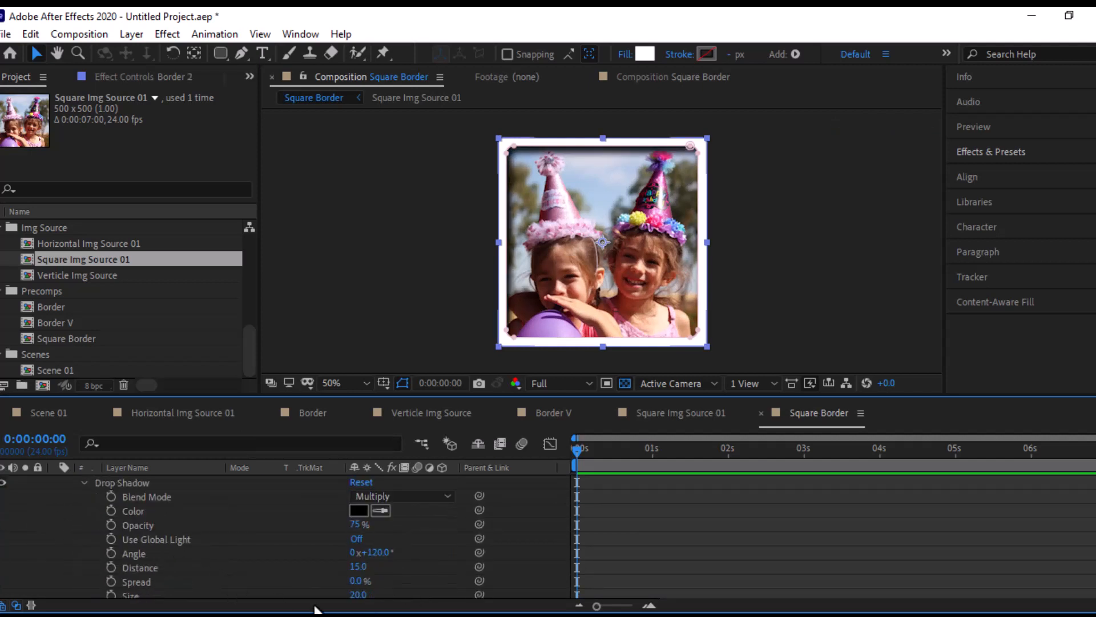
left_click_drag(373, 553, 303, 580)
mouse_move(370, 553)
left_mouse_down()
mouse_move(384, 553)
mouse_move(366, 553)
left_mouse_up()
left_click(375, 552)
type("0")
left_click(403, 548)
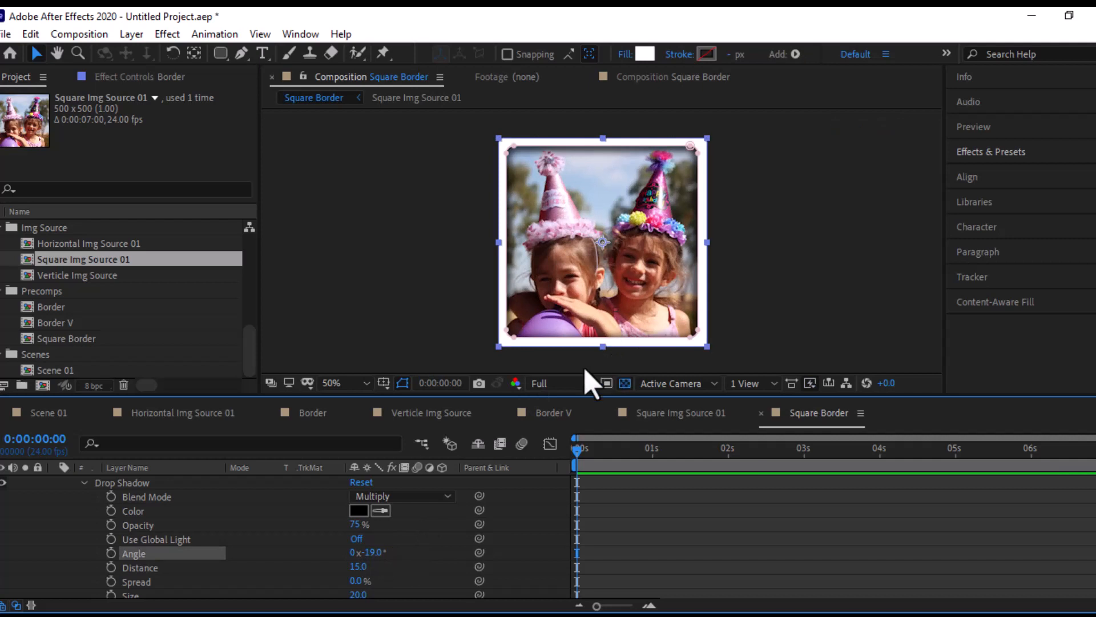
scroll(85, 517, "up", 5)
left_click(55, 497)
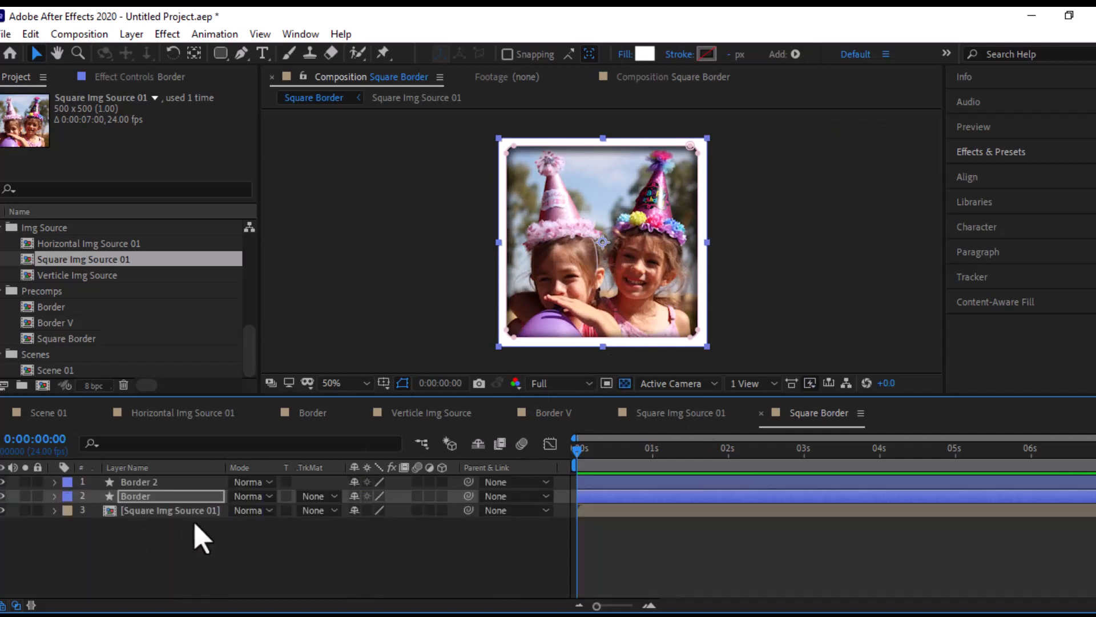
- Add Position and Scale keyframes to the Square Img Source 01 layer at the composition's start and at 0:00:06:23
left_click(146, 511)
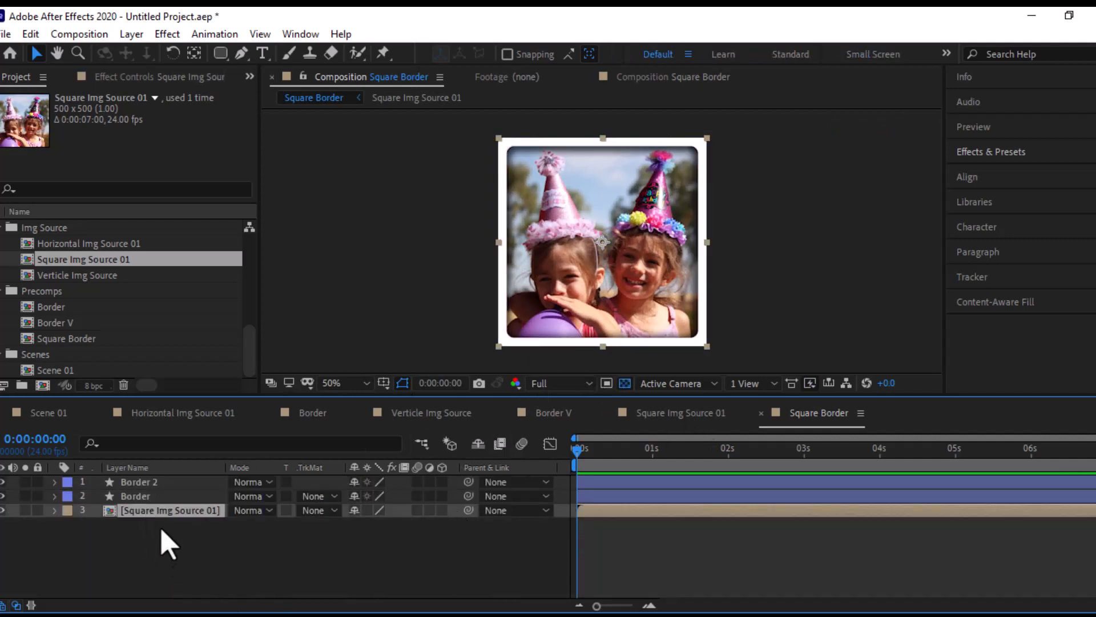
key("s")
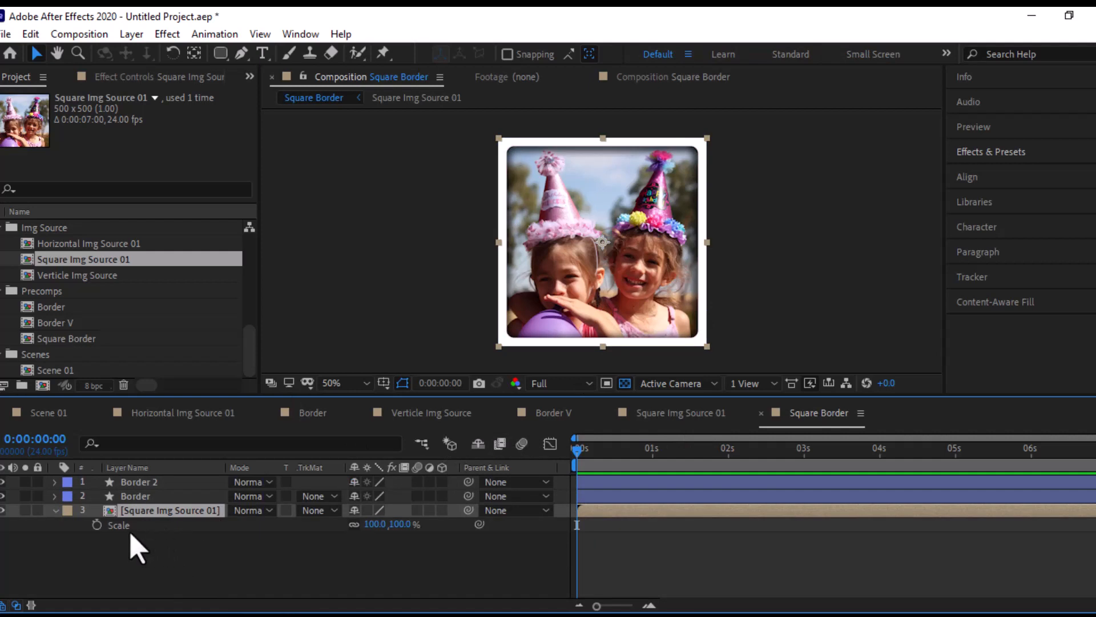
key("shift+p")
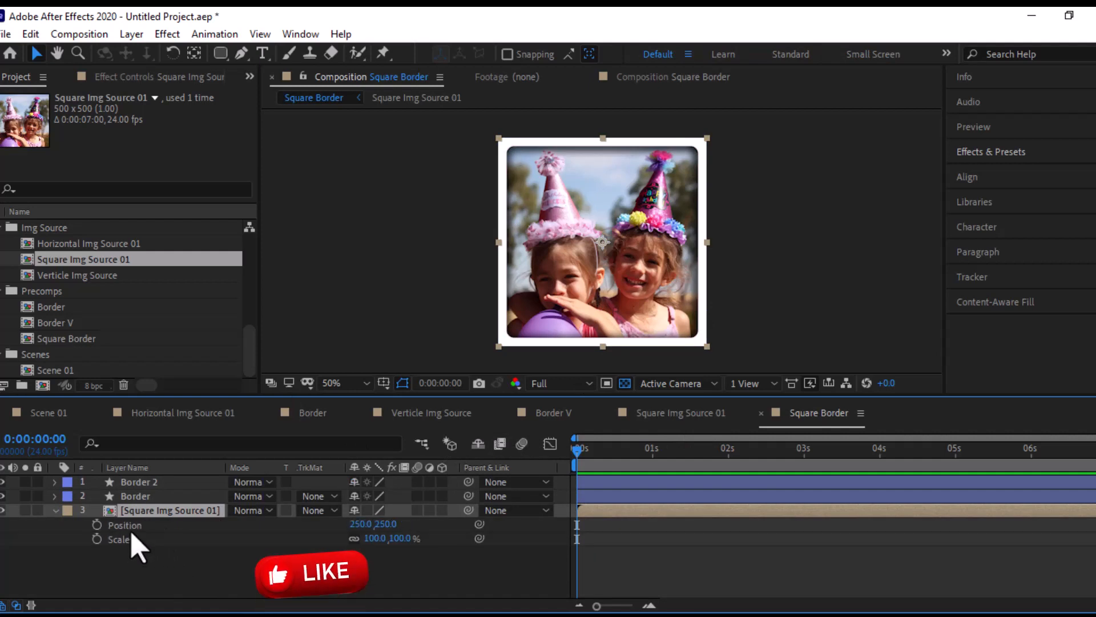
left_click(95, 526)
left_click(96, 539)
left_click_drag(619, 443, 1095, 466)
left_click(12, 525)
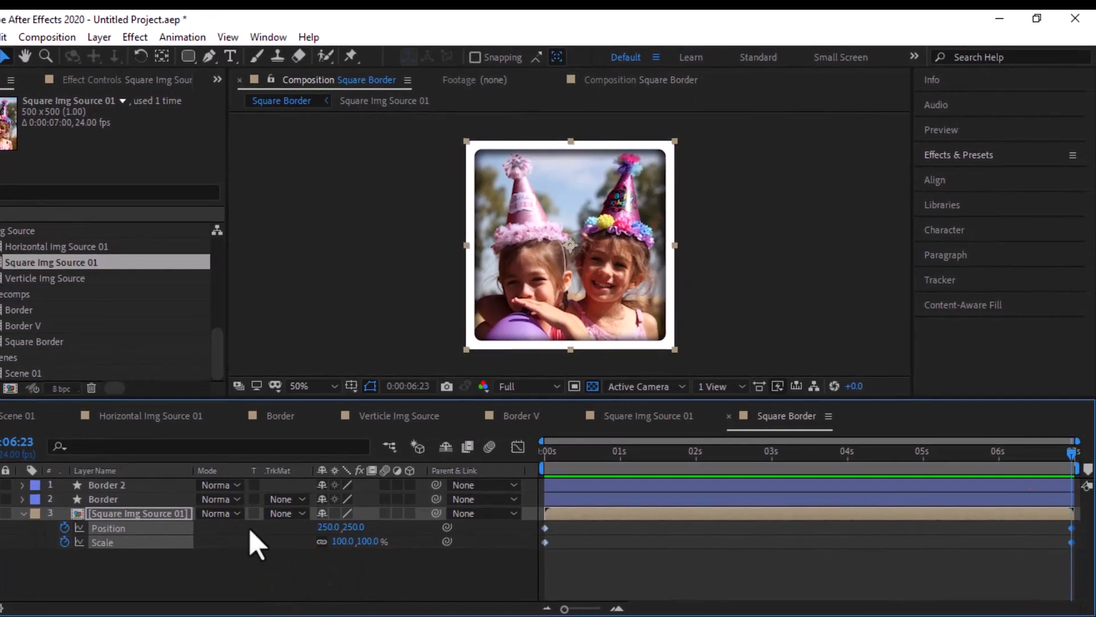
- At 0:00:06:23, set Square Img Source 01's scale to 115% and its position to 209, 220
key("Home")
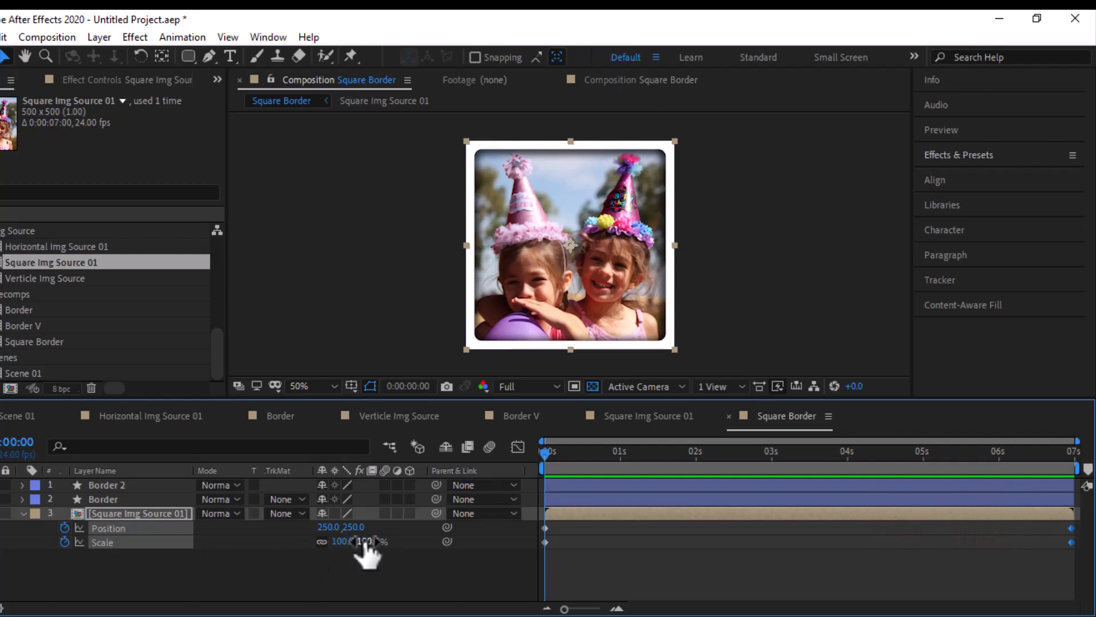
left_click_drag(566, 466, 1094, 465)
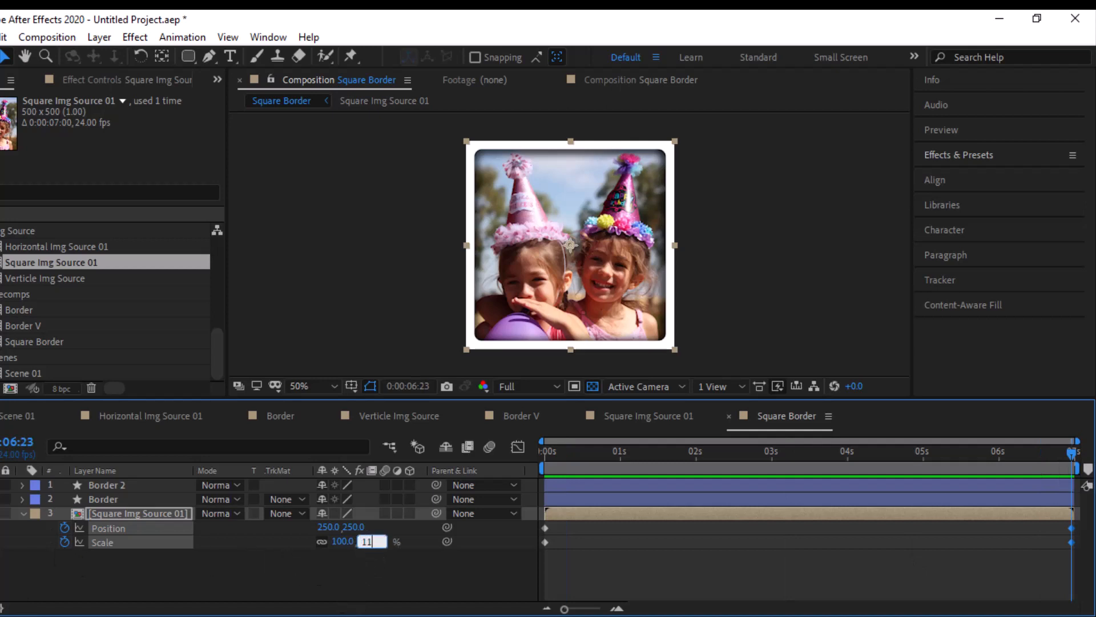
key("Return")
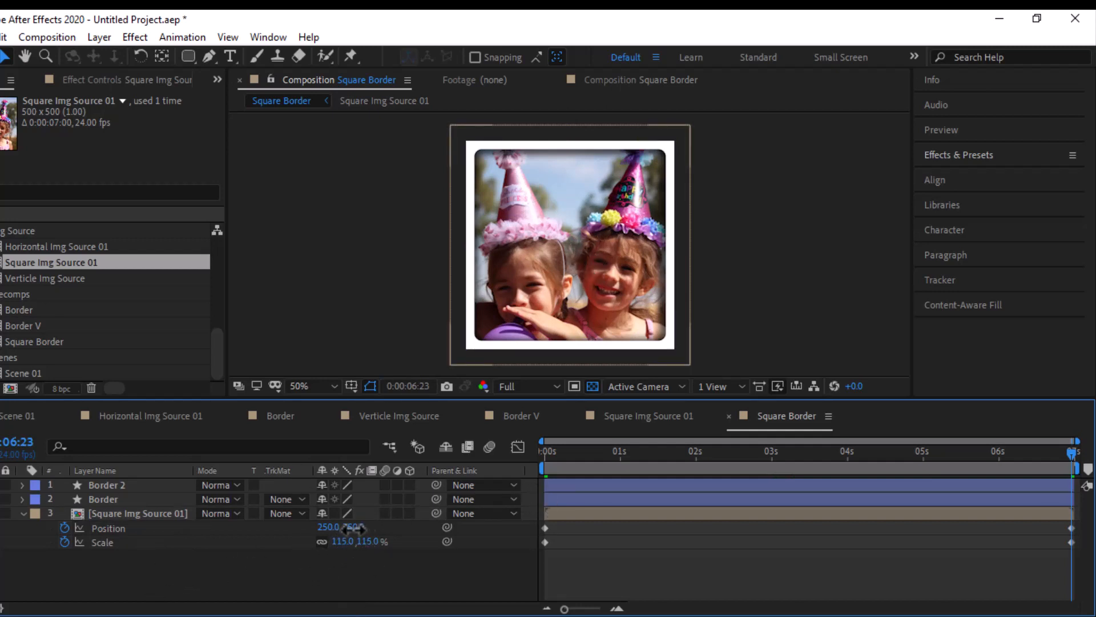
mouse_move(347, 526)
left_mouse_down()
mouse_move(328, 526)
mouse_move(374, 527)
mouse_move(280, 535)
mouse_move(350, 538)
mouse_move(331, 538)
mouse_move(358, 526)
mouse_move(345, 527)
left_mouse_up()
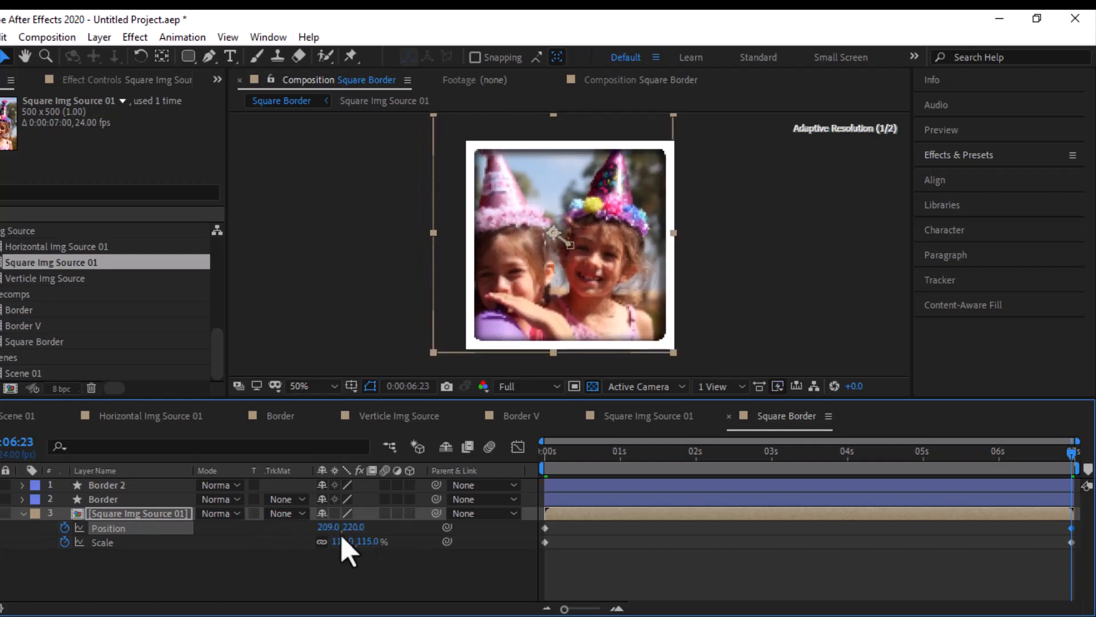
- Apply Easy Ease to all Position and Scale keyframes of Square Img Source 01
left_click_drag(514, 557, 1077, 517)
right_click(545, 542)
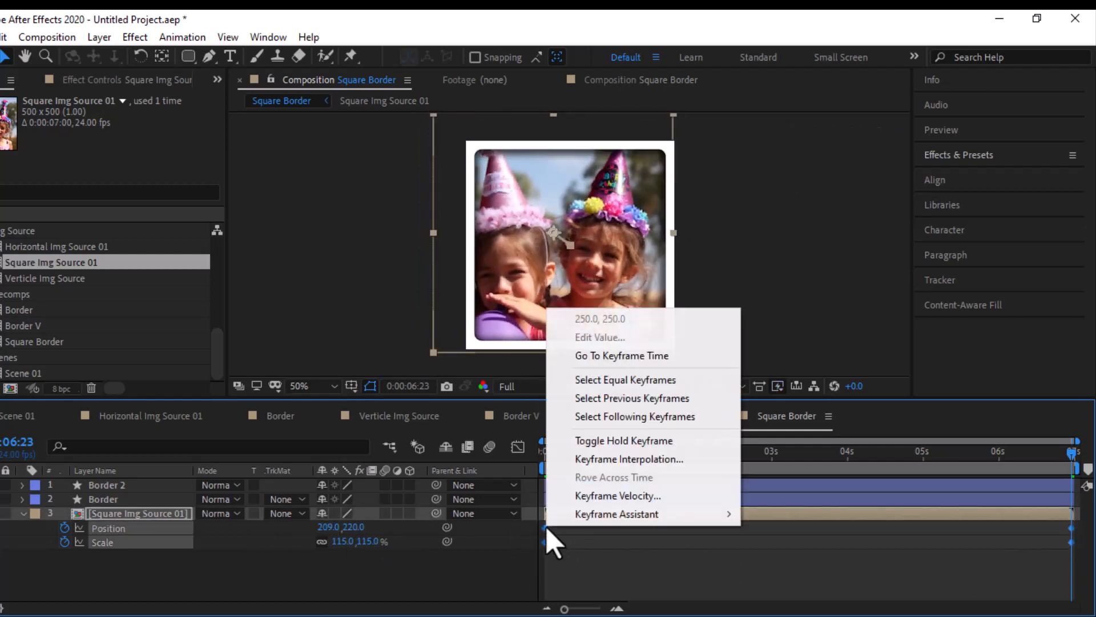
mouse_move(617, 511)
left_click(765, 405)
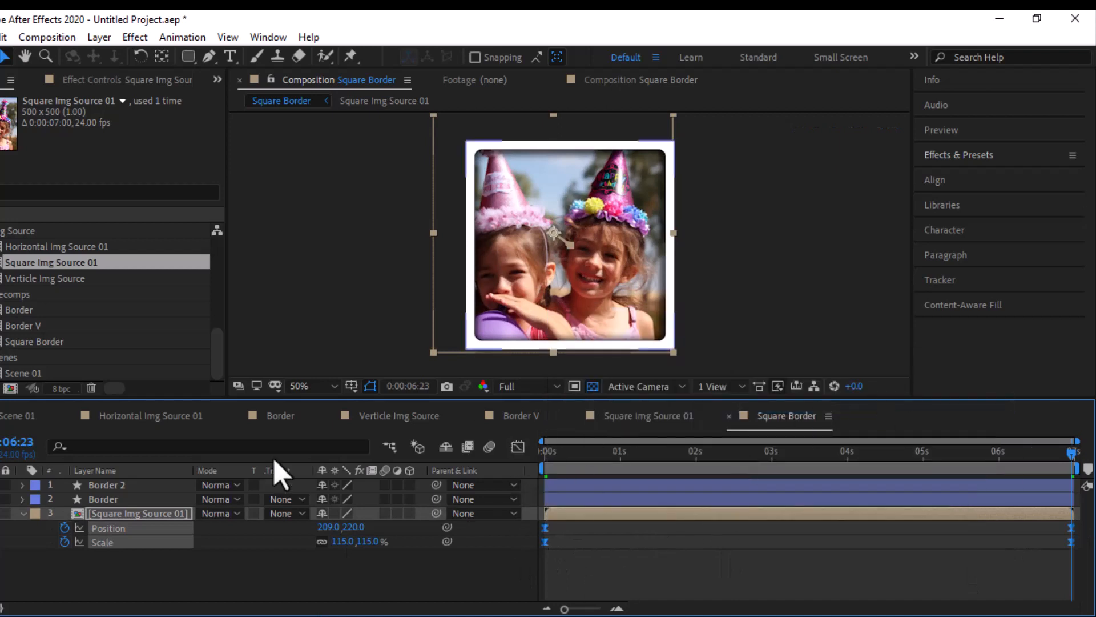
- Duplicate the Border layer in the Border V composition
left_click(505, 417)
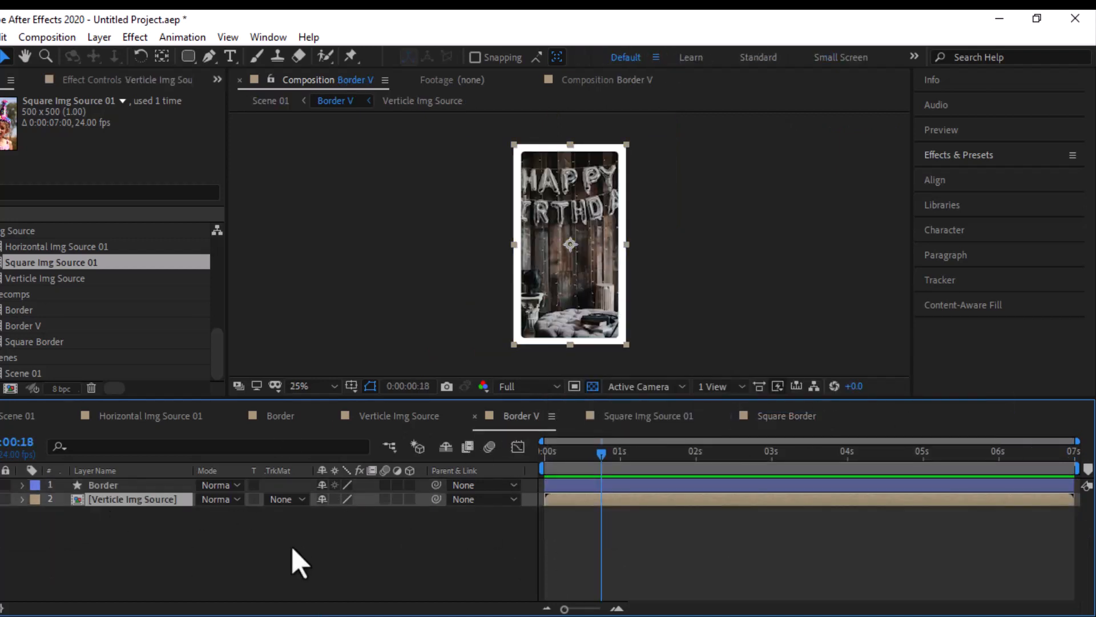
left_click(121, 487)
key("ctrl+d")
left_click(23, 485)
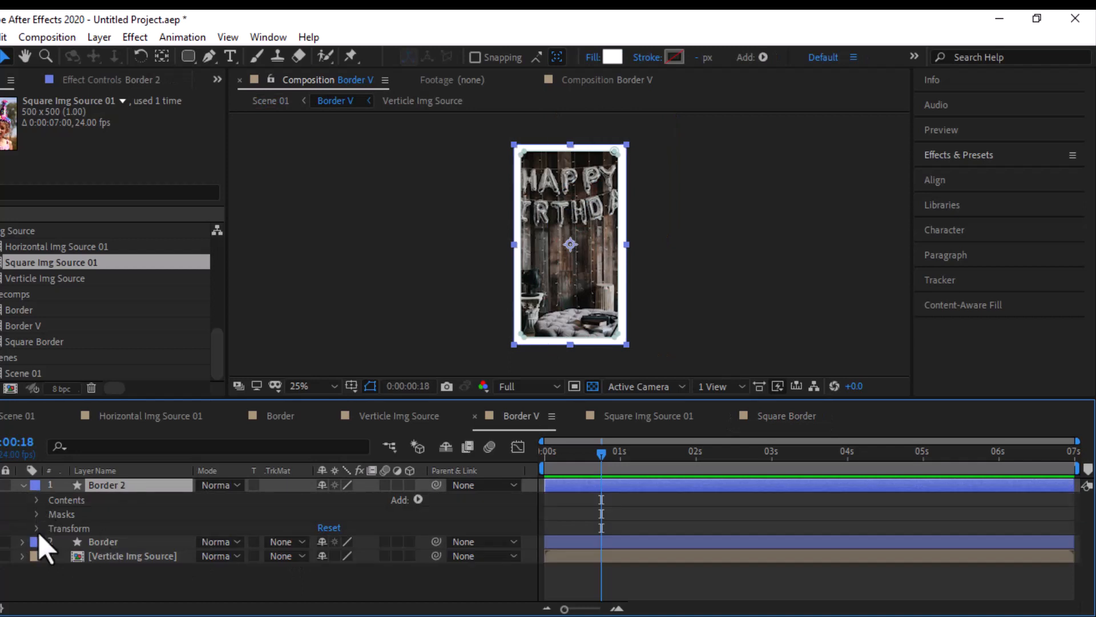
left_click(36, 499)
left_click(37, 499)
left_click(24, 485)
left_click(24, 485)
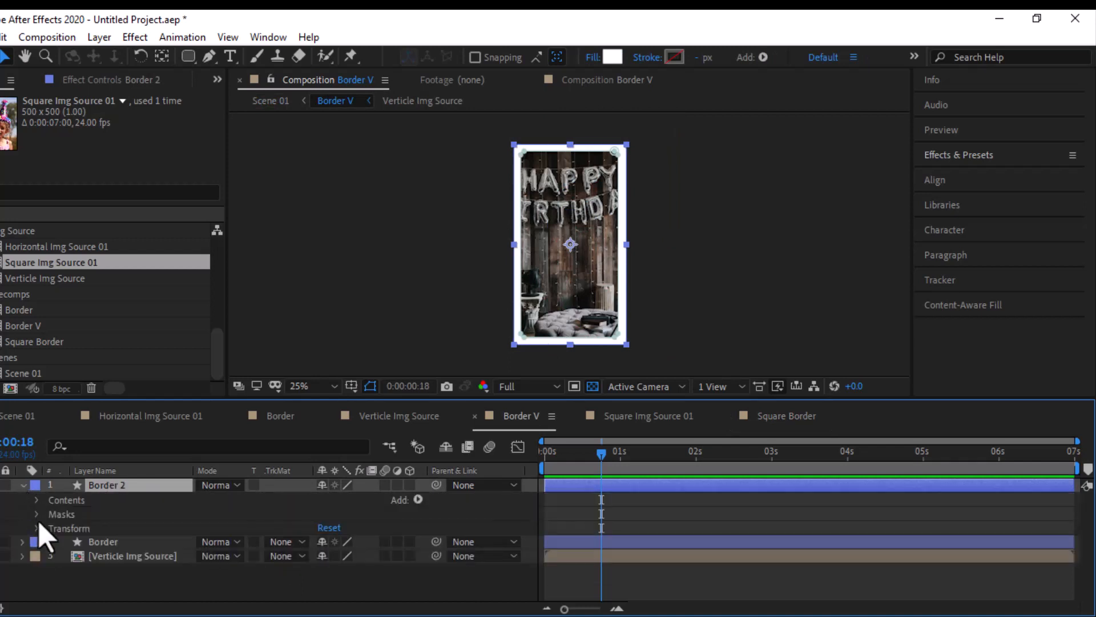
- Add a Drop Shadow layer style to the Border 2 layer with distance 18 and size 28
right_click(127, 487)
mouse_move(209, 356)
left_click(377, 421)
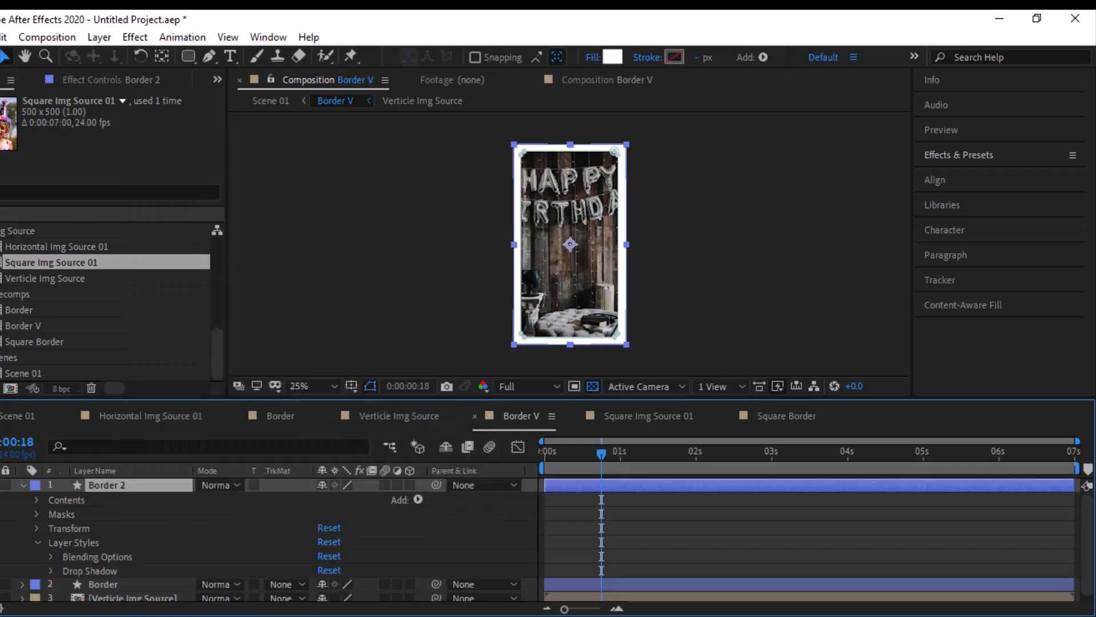
left_click(52, 570)
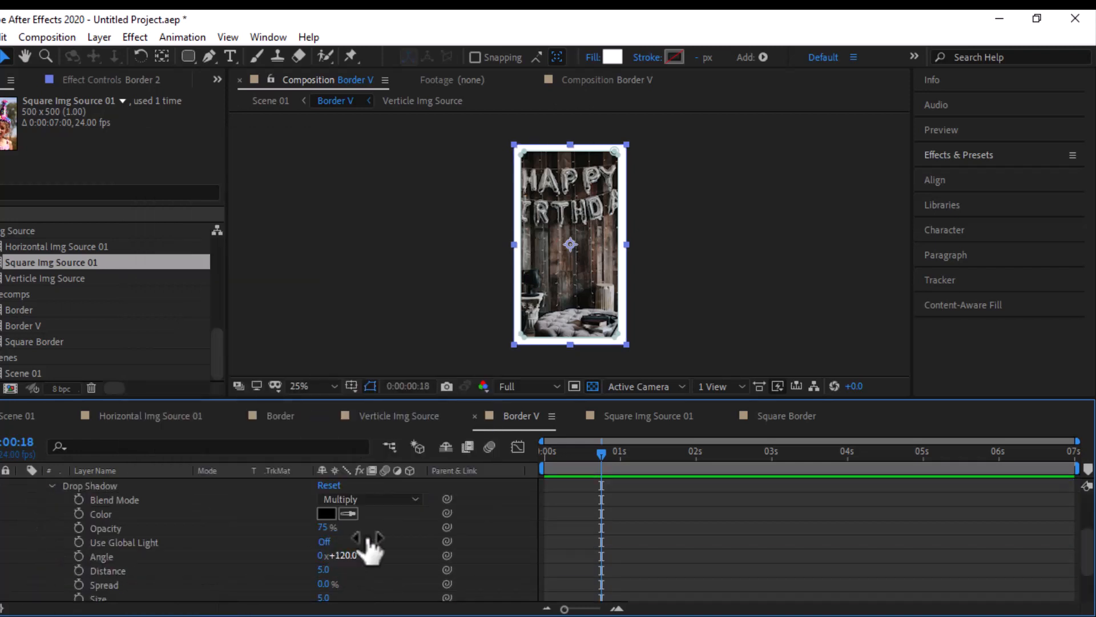
scroll(583, 269, "up", 2)
scroll(186, 527, "down", 3)
left_click_drag(323, 507, 349, 534)
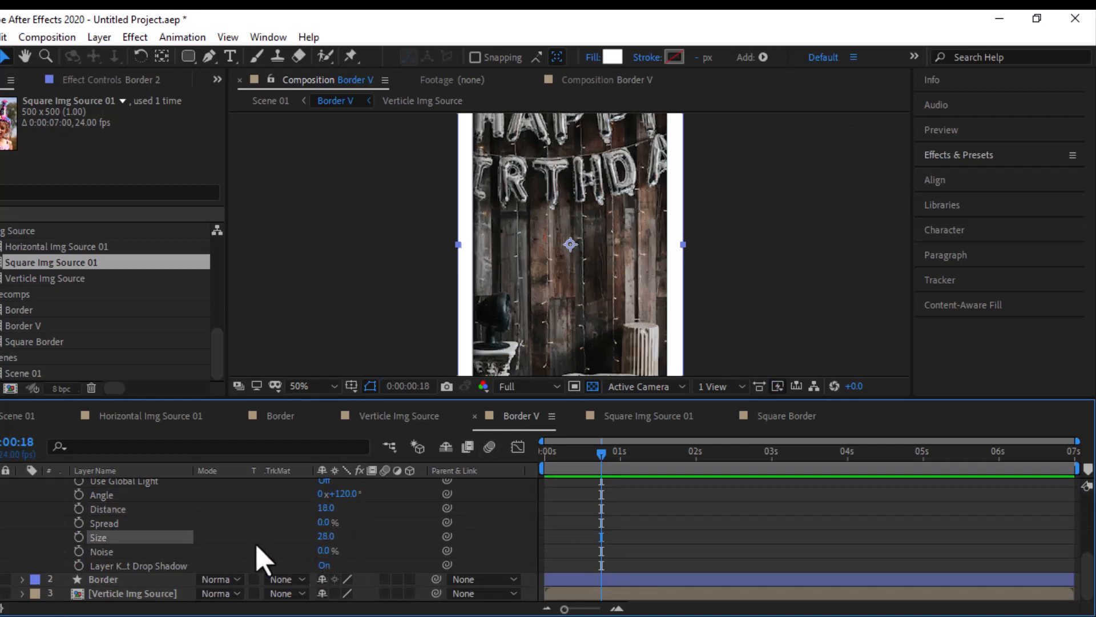
- Copy the layer styles of Border 2 onto the original Border layer
scroll(256, 545, "up", 3)
left_click(78, 524)
scroll(141, 552, "down", 3)
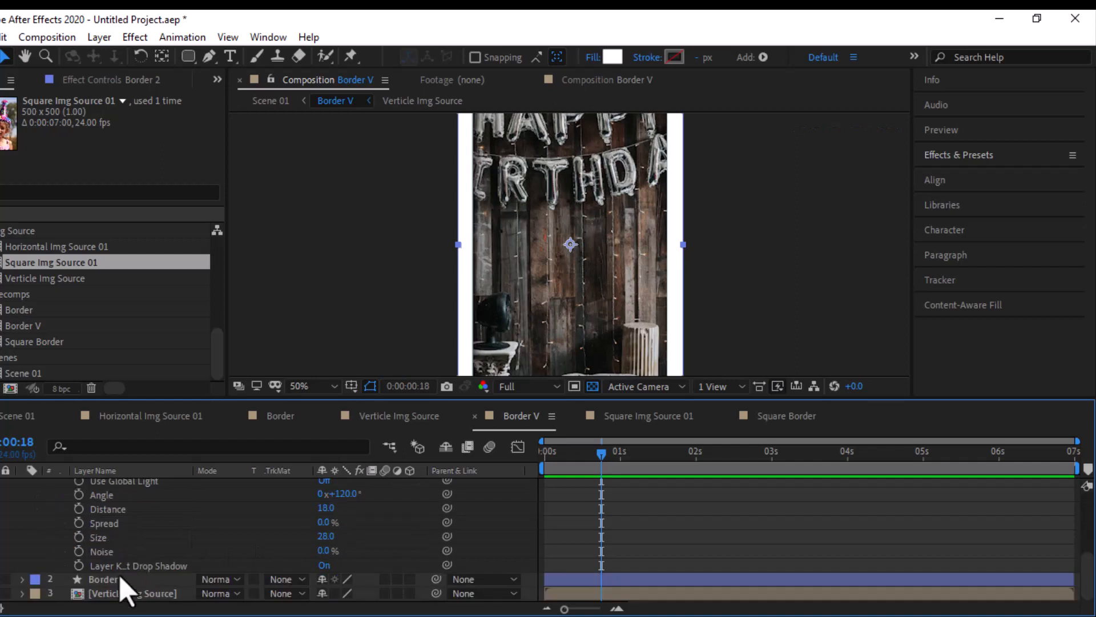
left_click(119, 575)
key("ctrl+v")
- Set the original Border layer's drop shadow angle to -2° and collapse the properties of both border layers
left_click(21, 579)
left_click(37, 594)
scroll(191, 596, "down", 1)
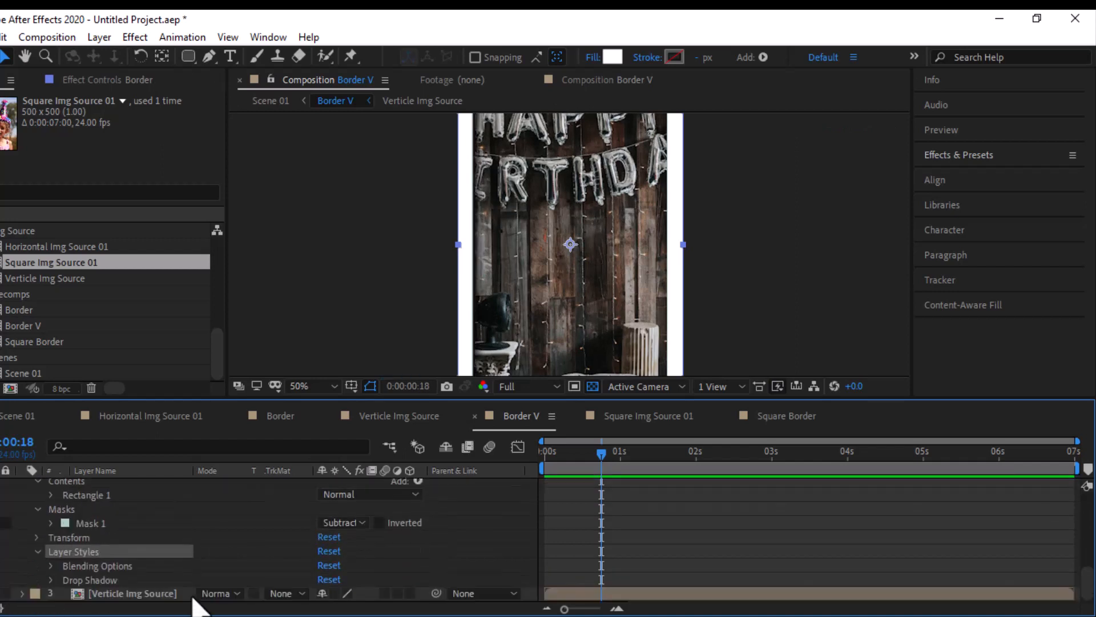
left_click(51, 580)
scroll(93, 606, "down", 3)
left_click_drag(346, 555, 401, 553)
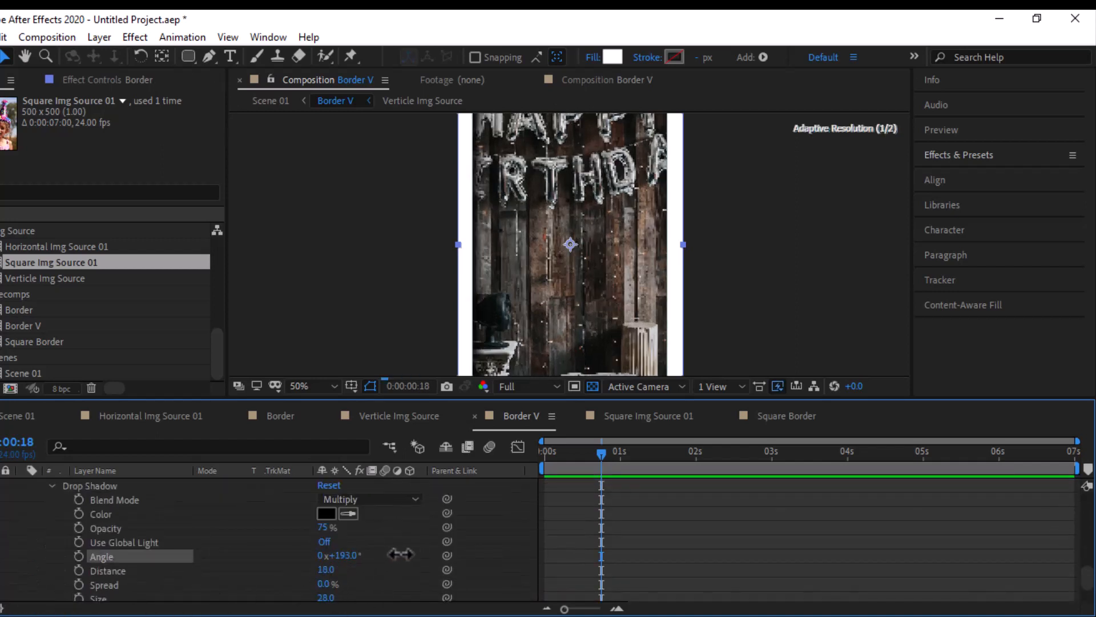
left_click_drag(279, 579, 253, 585)
left_click_drag(345, 556, 356, 555)
scroll(649, 314, "down", 2)
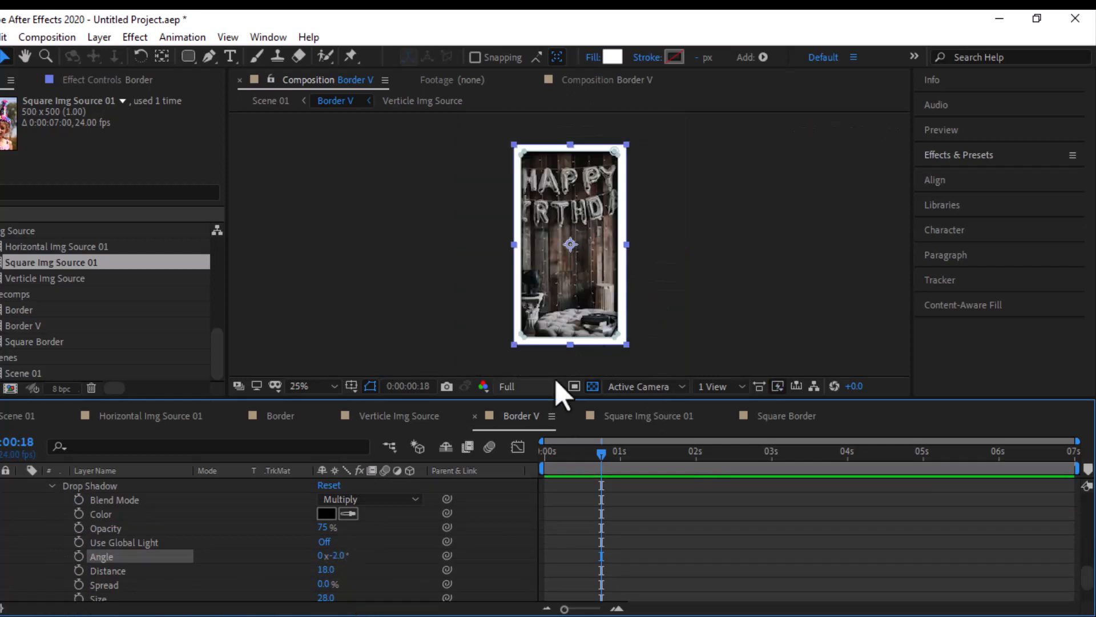
scroll(561, 348, "up", 2)
left_click_drag(624, 312, 605, 167)
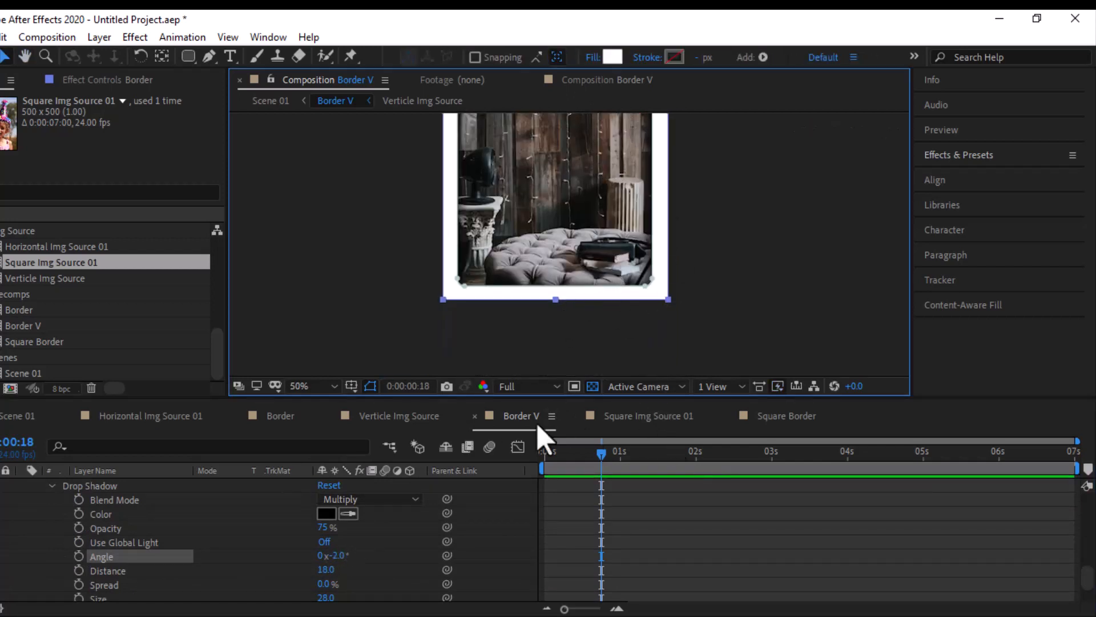
scroll(16, 543, "down", 2)
scroll(15, 543, "up", 5)
left_click(22, 486)
left_click(22, 500)
- Add Position and Scale keyframes to the Verticle Img Source layer at the composition's start and at 0:00:06:23
left_click(133, 515)
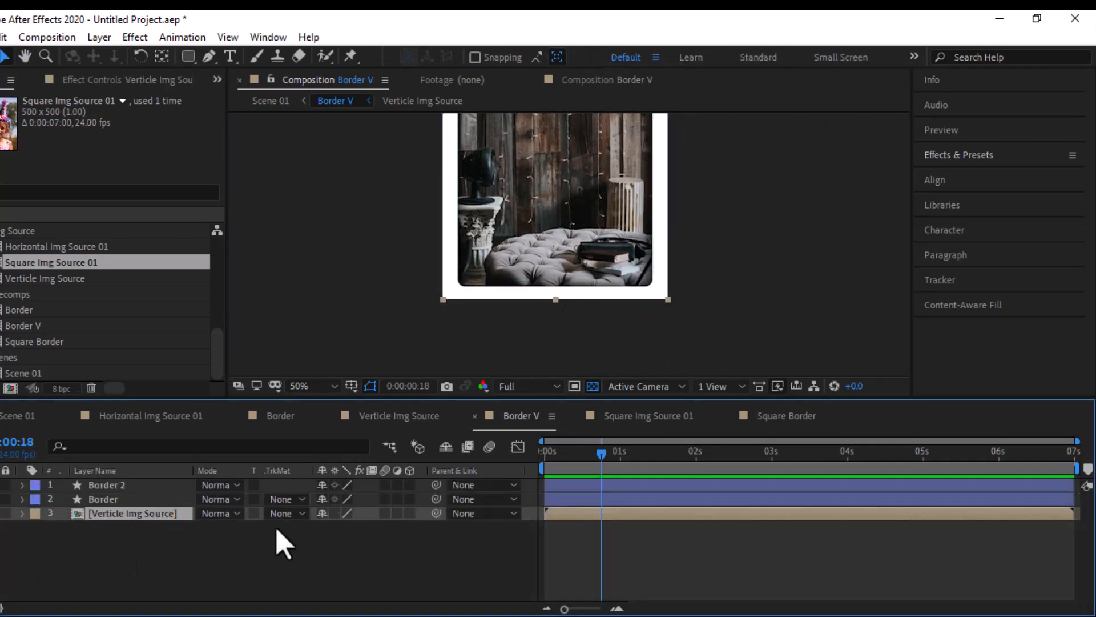
left_click_drag(564, 453, 501, 454)
key("s")
key("shift+p")
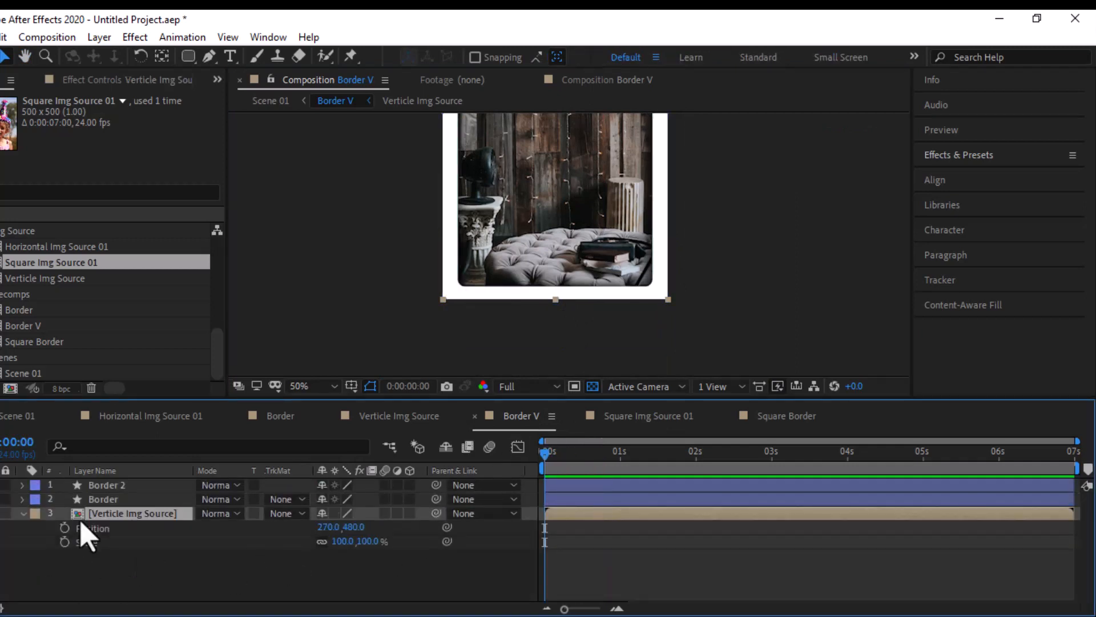
left_click_drag(65, 528, 65, 542)
key("End")
- At 0:00:06:23, set Verticle Img Source's scale to 115% and its position to 343, 546
left_click(372, 541)
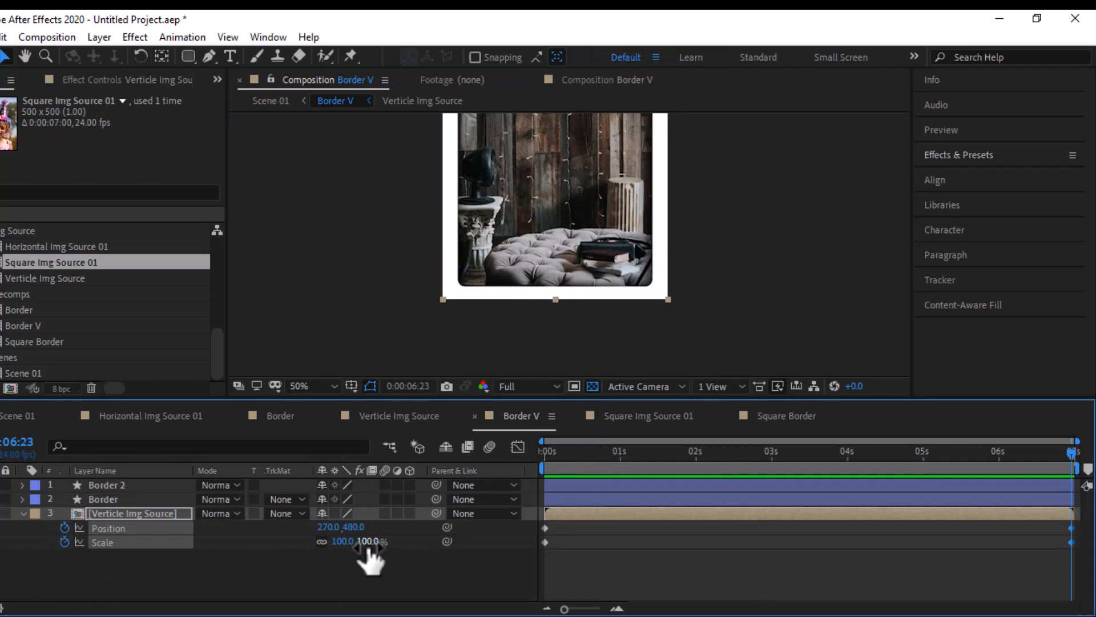
type("115")
key("Return")
left_click(311, 386)
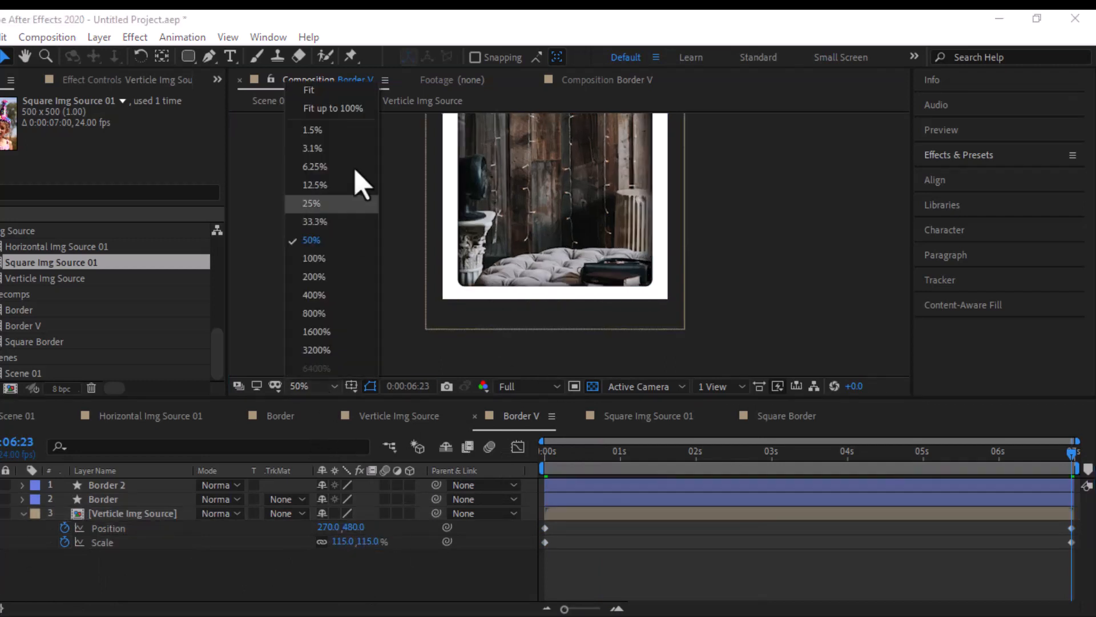
left_click(332, 106)
left_click_drag(349, 526, 429, 510)
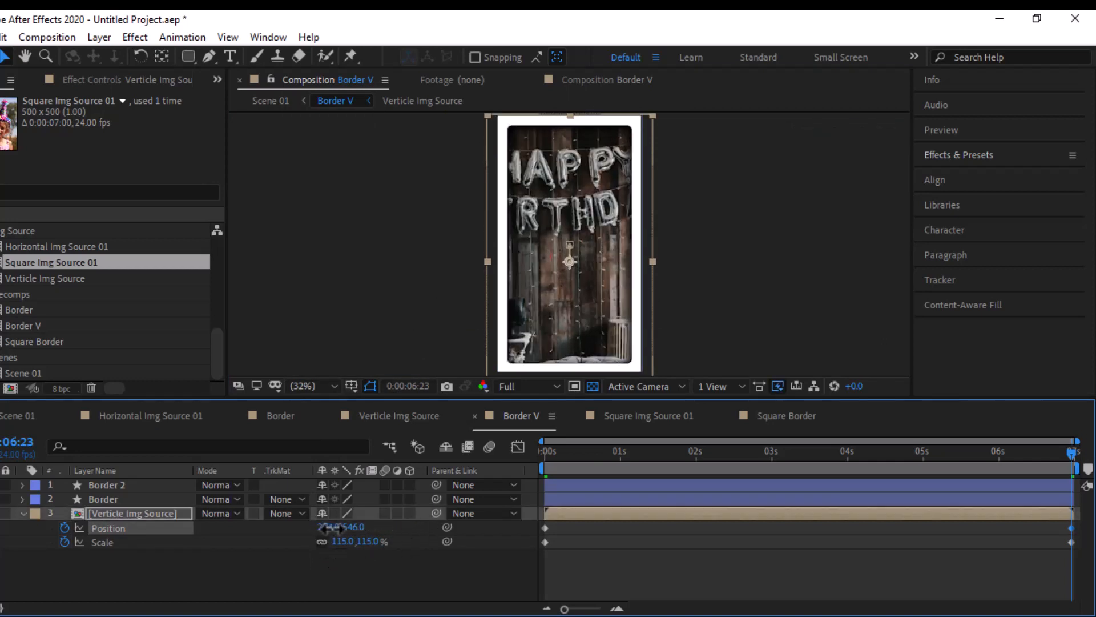
left_click_drag(332, 528, 364, 525)
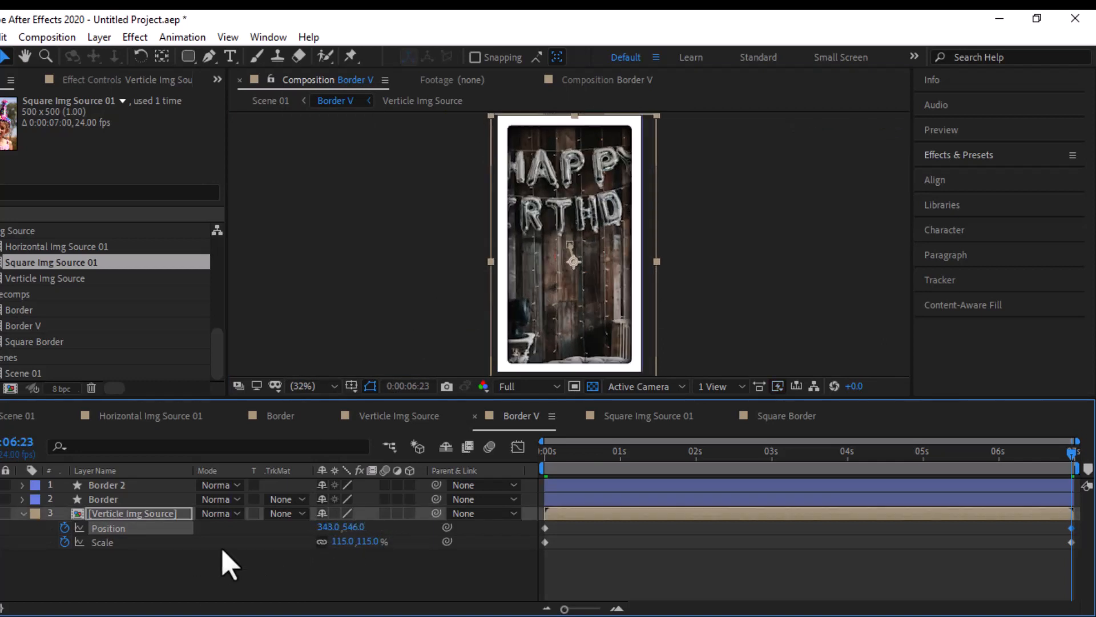
left_click(228, 566)
- In the Border composition, add Position and Scale keyframes to Horizontal Img Source 01 at the start and at 0:00:06:23
left_click(271, 417)
left_click(127, 516)
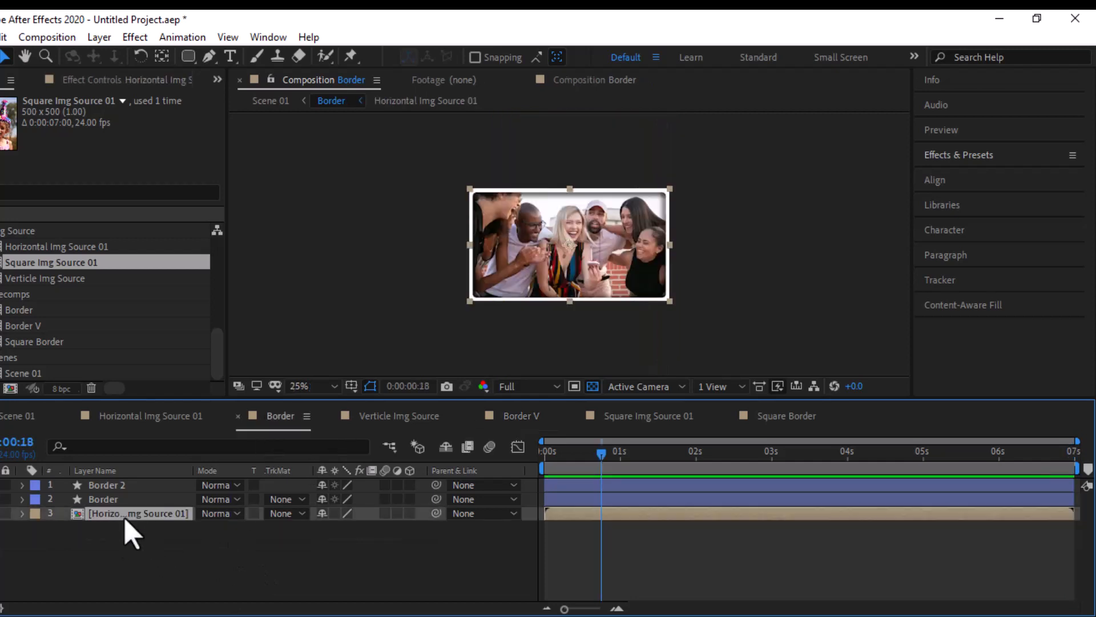
key("s")
key("shift+p")
left_click_drag(601, 453, 487, 464)
left_click(65, 528)
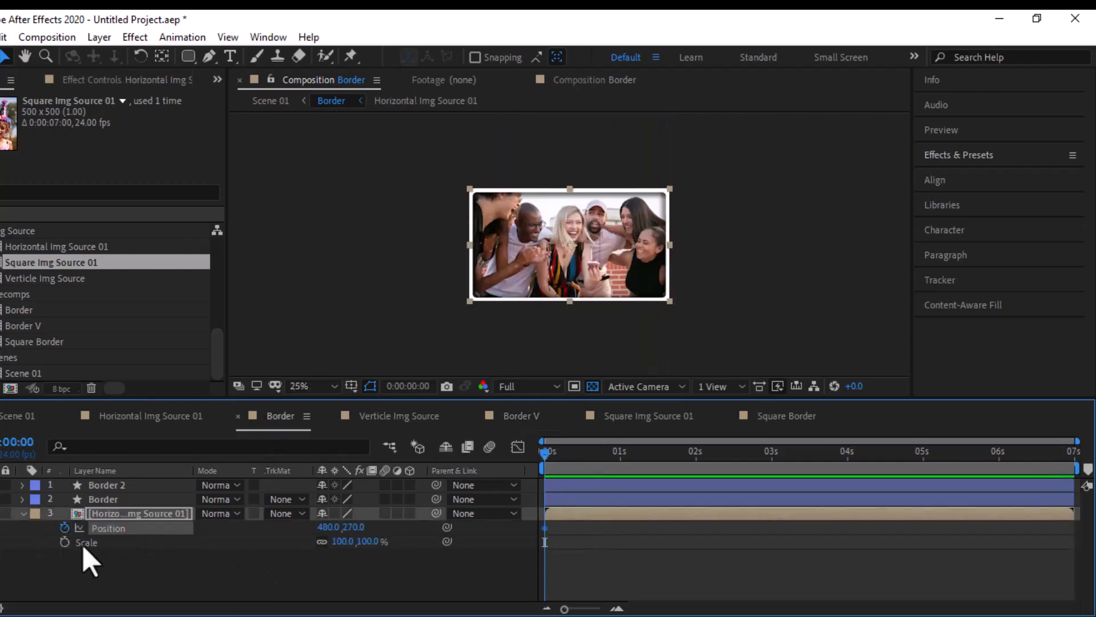
left_click(65, 542)
left_click_drag(1002, 450, 1095, 459)
key("alt+shift+p")
key("alt+shift+s")
- At 0:00:06:23, set Horizontal Img Source 01's scale to 115% and its position to about 558, 297
left_click(368, 541)
type("1")
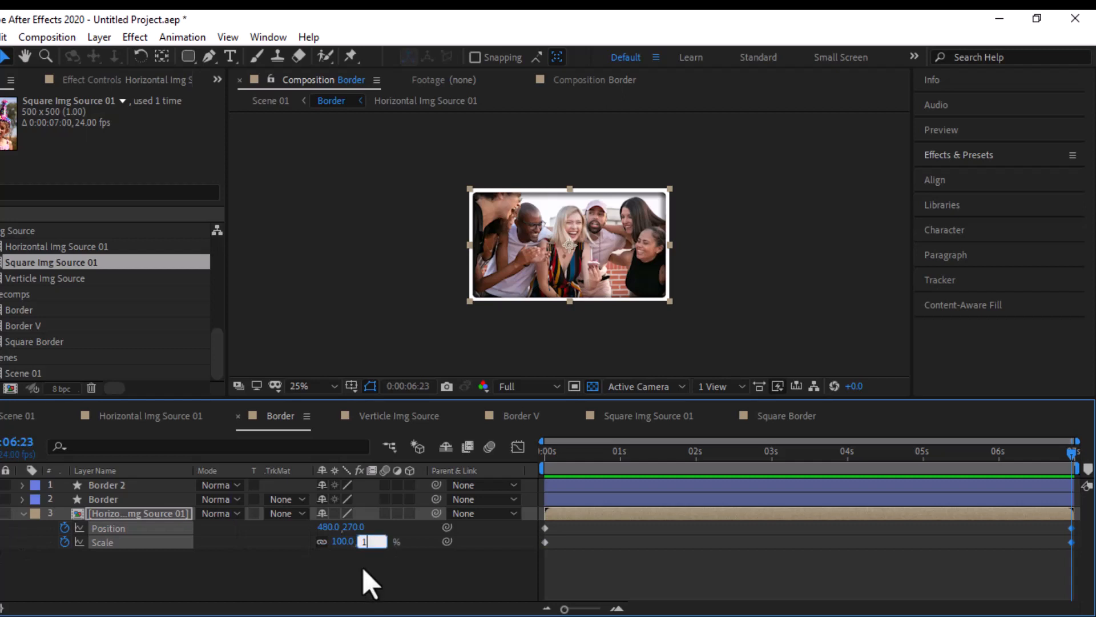
type("15")
key("Return")
left_click_drag(350, 527, 381, 522)
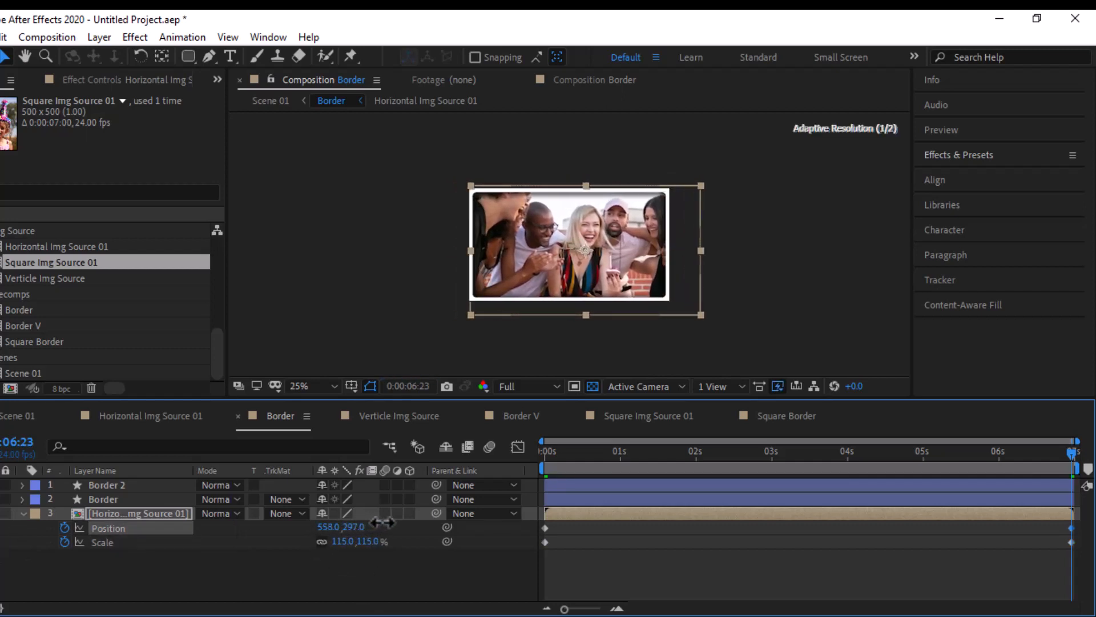
- Add the Square Border composition to Scene 01 as the topmost layer and place it in the frame's upper-right corner
left_click(26, 419)
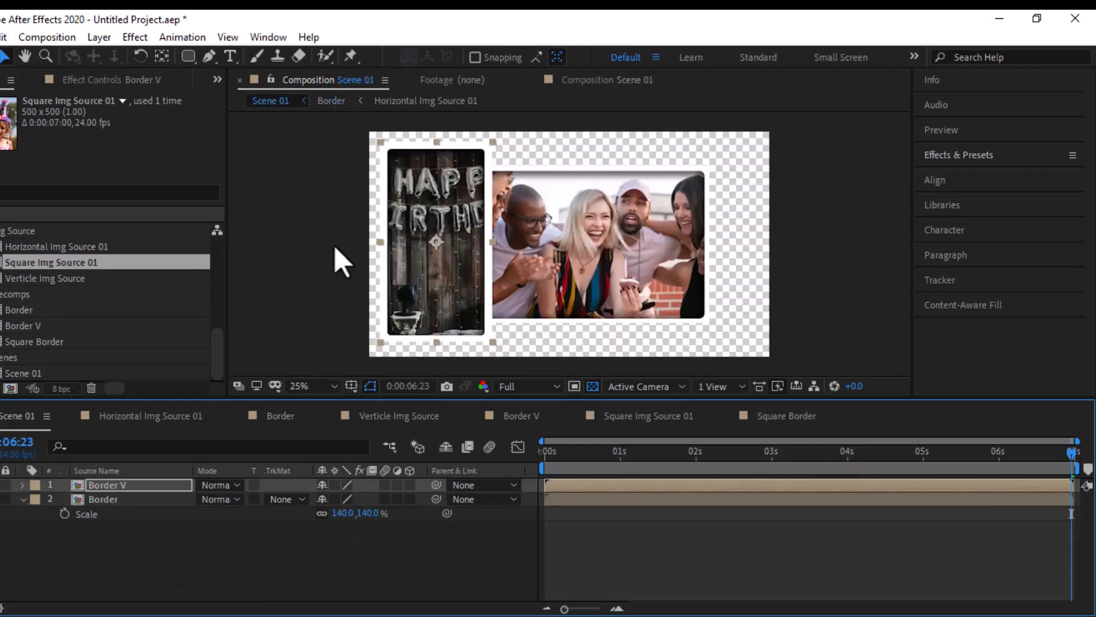
left_click_drag(38, 268, 95, 478)
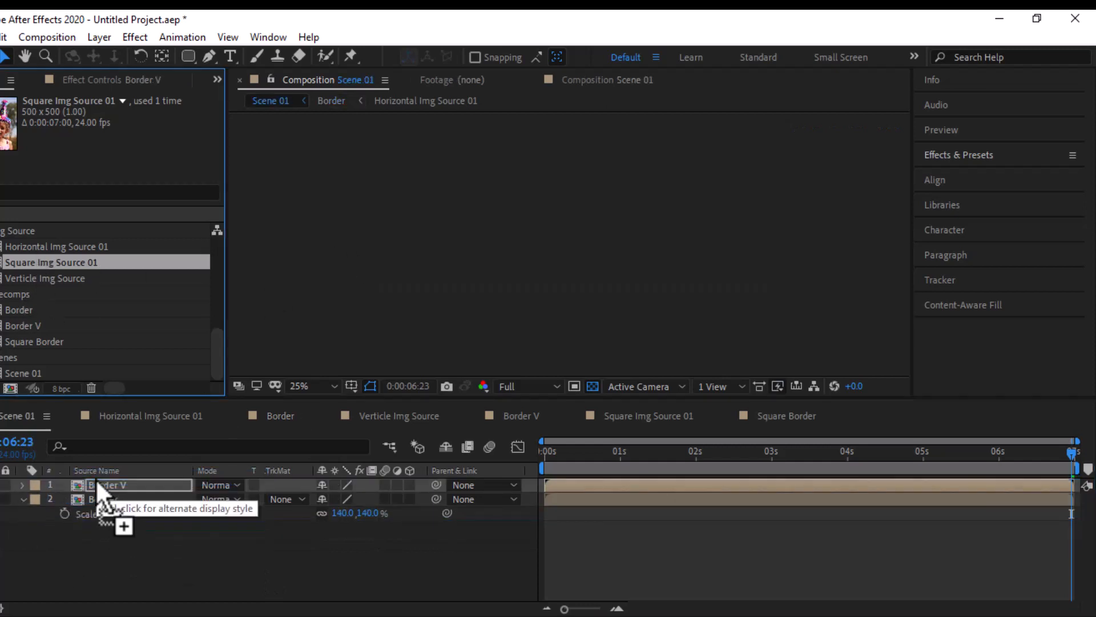
key("ctrl+z")
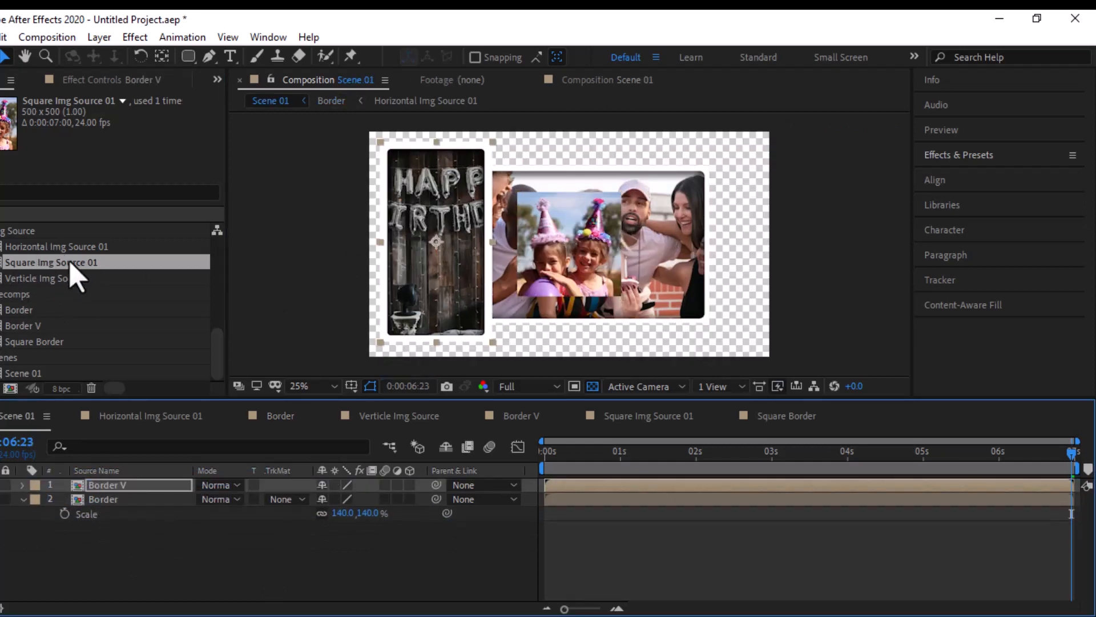
left_click_drag(49, 342, 94, 481)
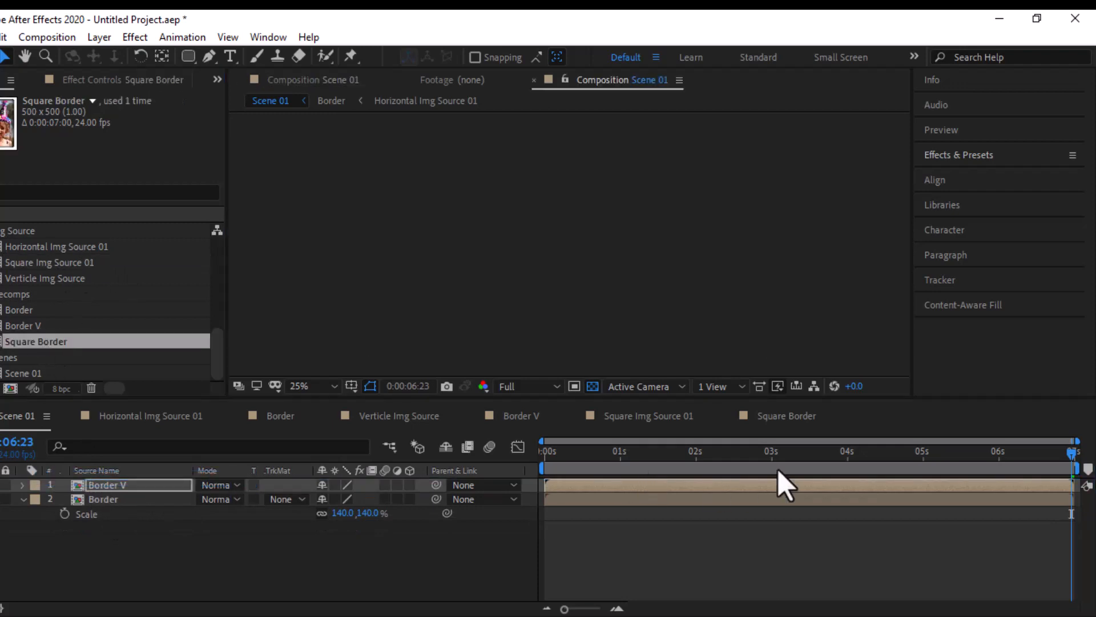
left_click(756, 451)
left_click_drag(731, 188, 685, 205)
- Set the Square Border layer's scale to 150%
left_click(105, 486)
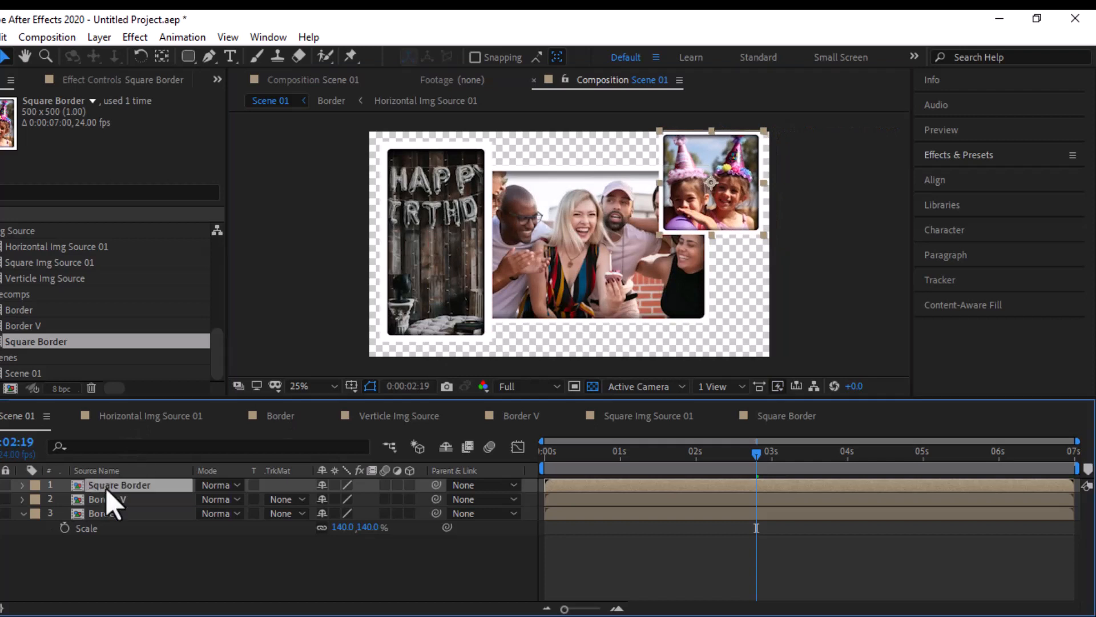
key("s")
left_click(345, 500)
type("150")
key("Return")
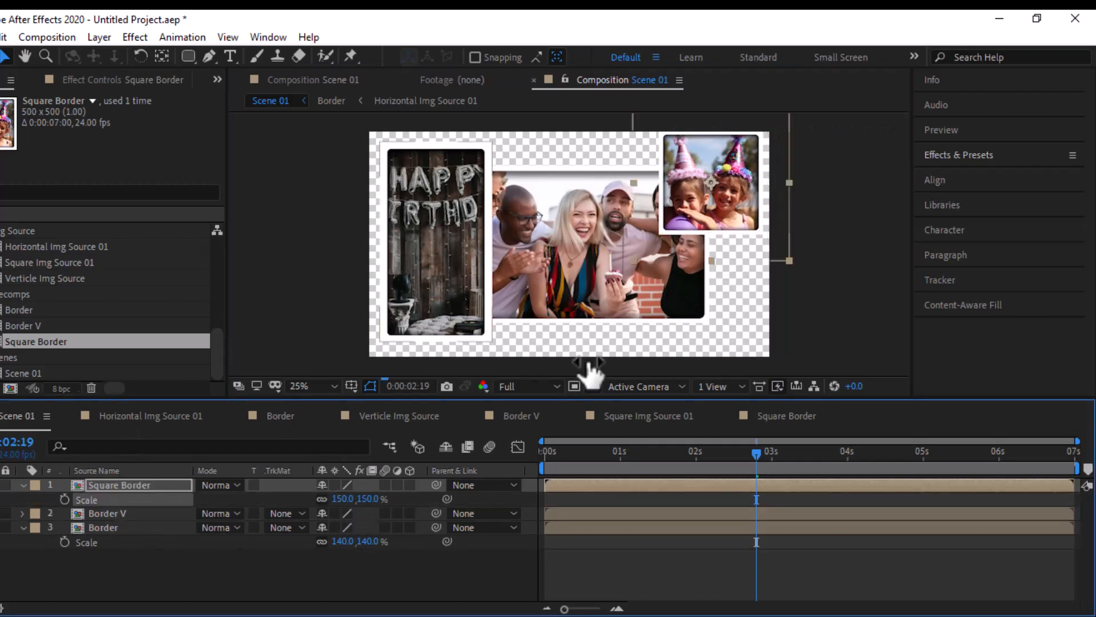
- Try scaling the Border V layer to 140%, and reduce its scale to 112%
left_click(176, 513)
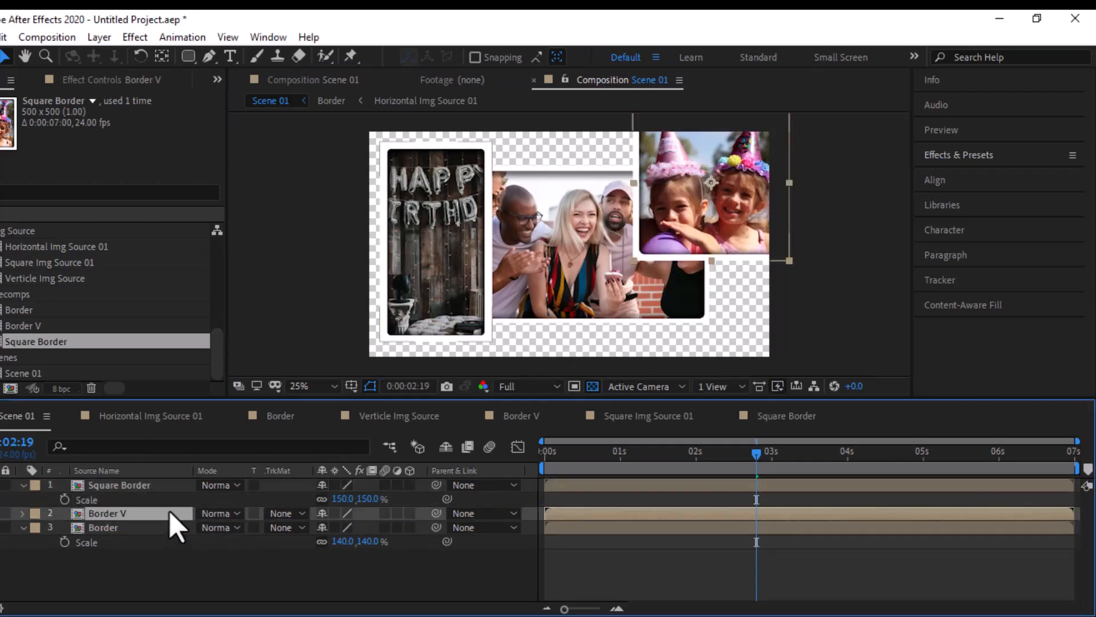
key("s")
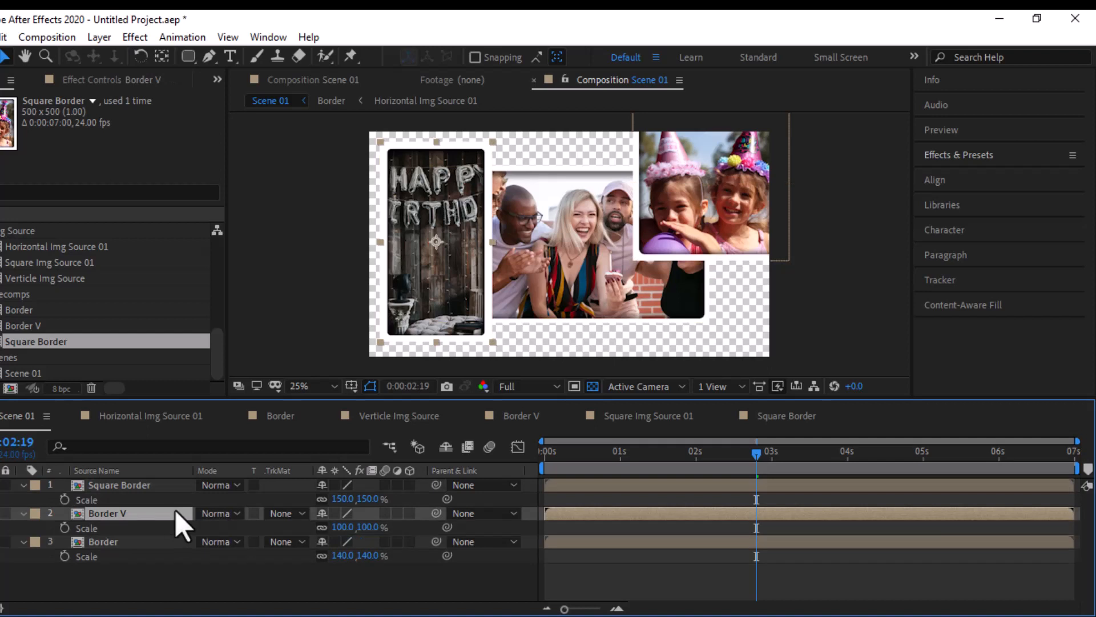
left_click(366, 527)
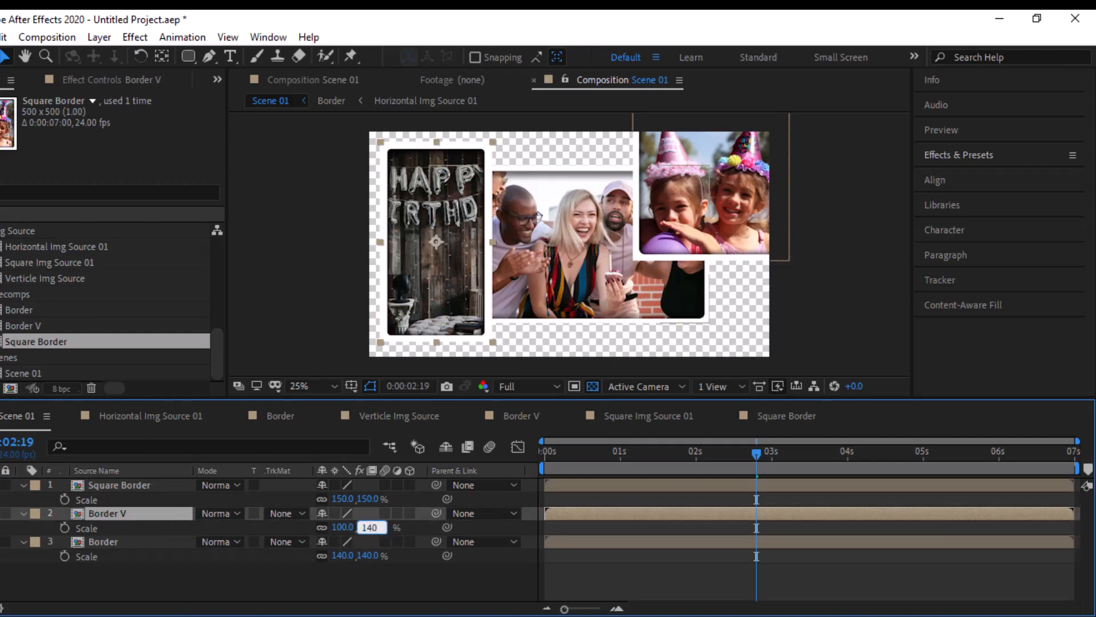
key("Return")
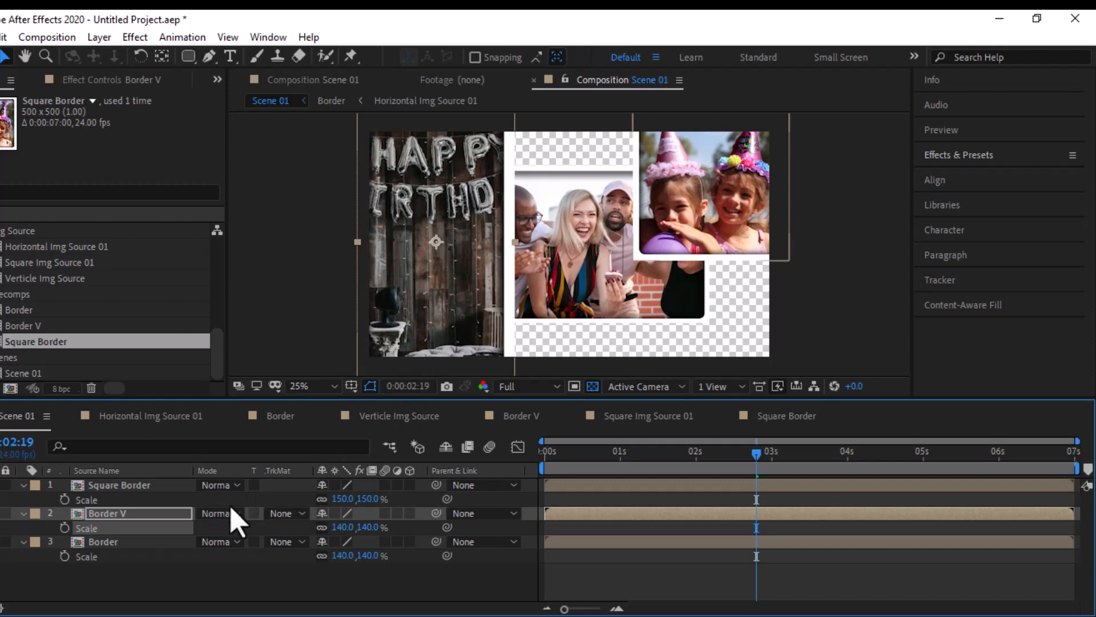
left_click(364, 526)
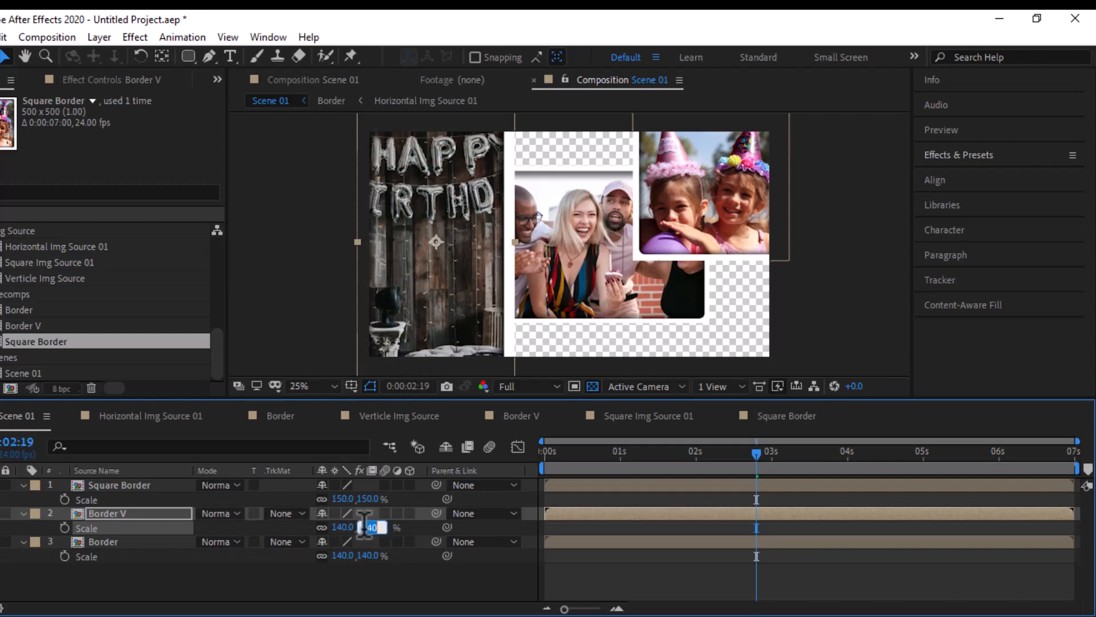
type("112.")
key("Return")
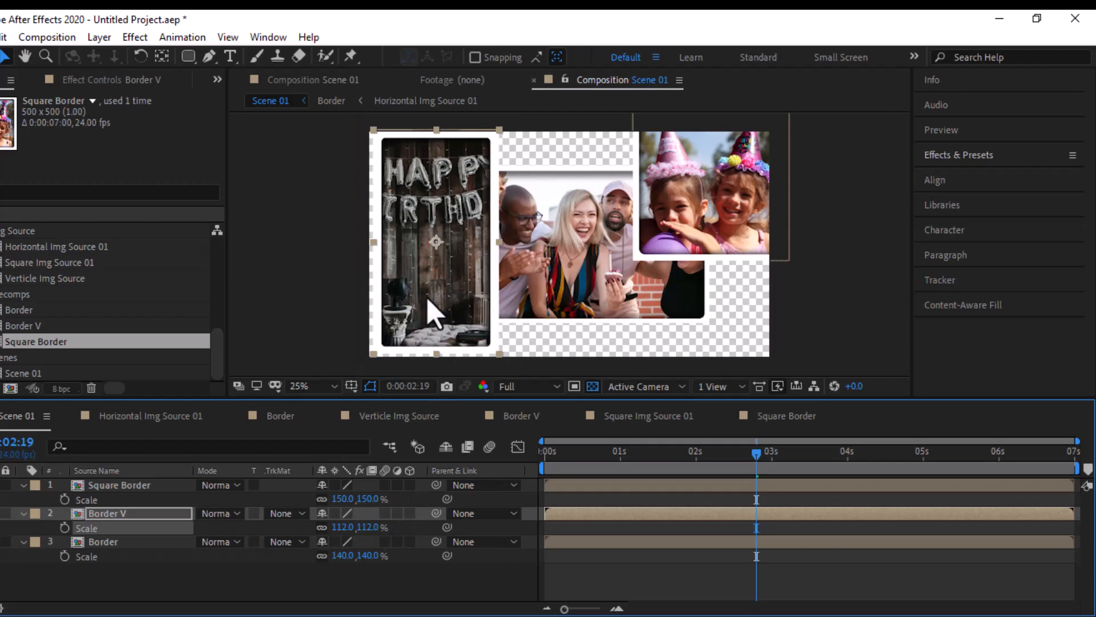
- Move the Border V layer slightly left in the frame and set its scale to 120%
left_click_drag(440, 309, 425, 296)
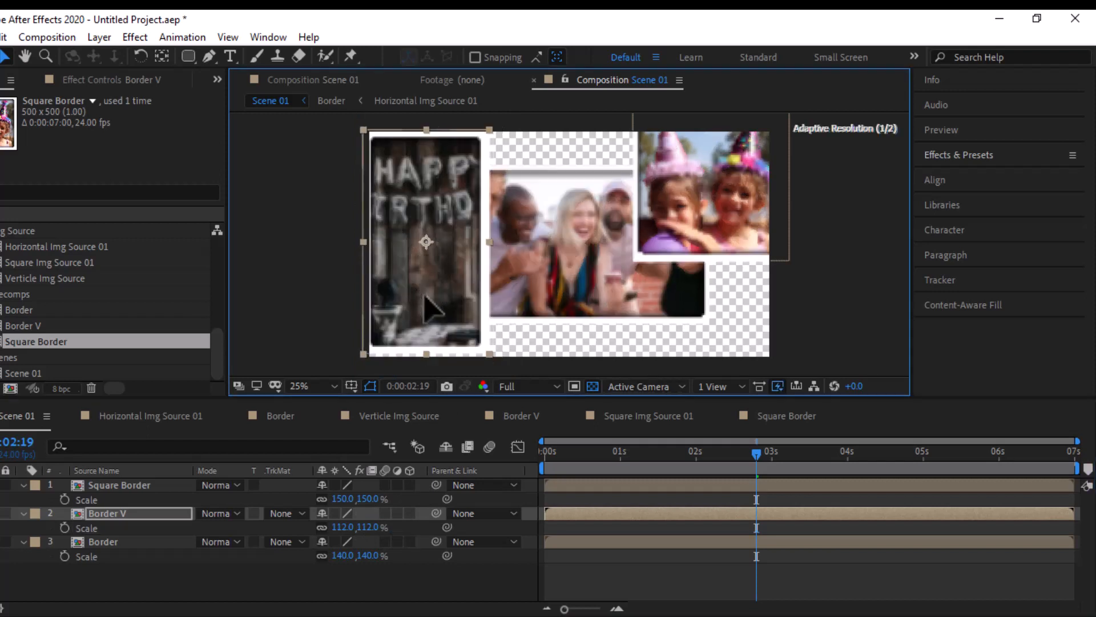
left_click(365, 527)
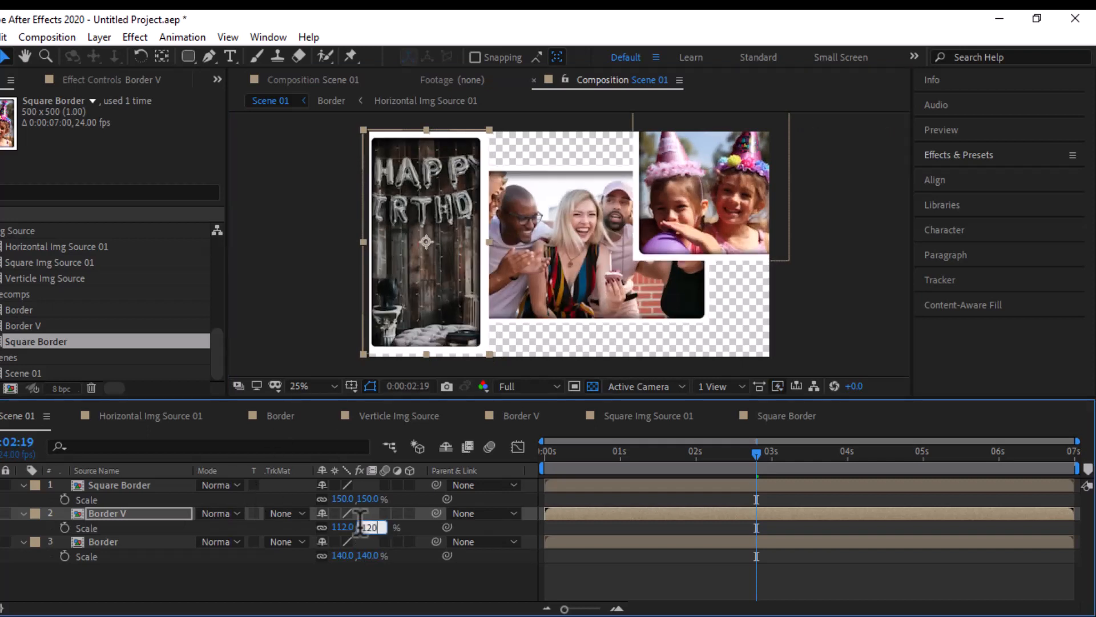
key("Return")
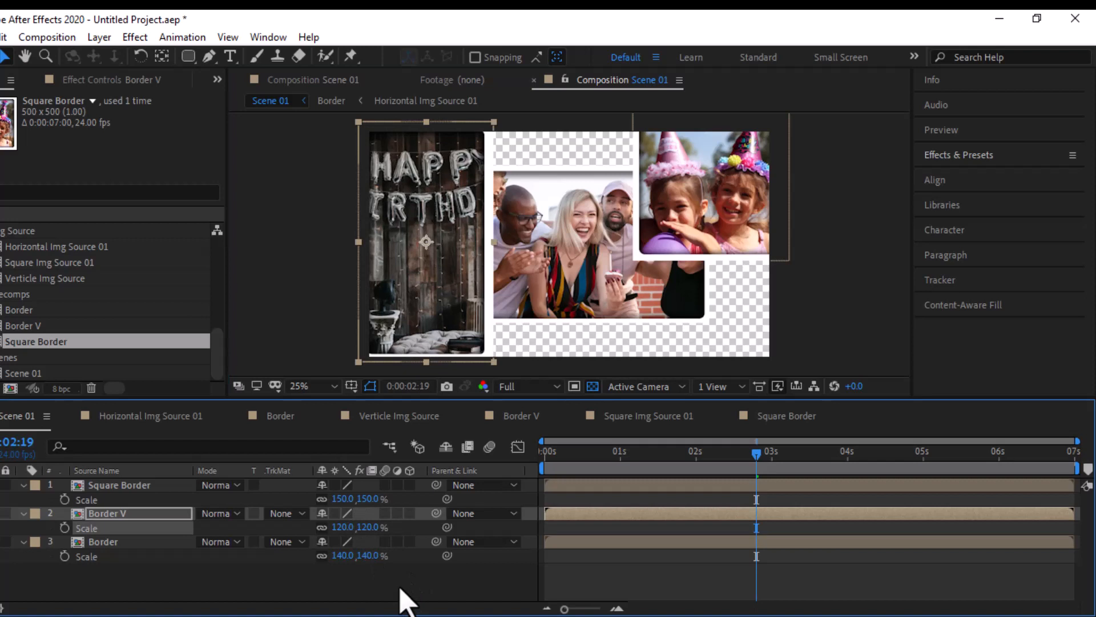
- Show the Rotation property of all three Scene 01 layers and rotate the Square Border layer to 15°
left_click_drag(104, 582, 158, 477)
key("r")
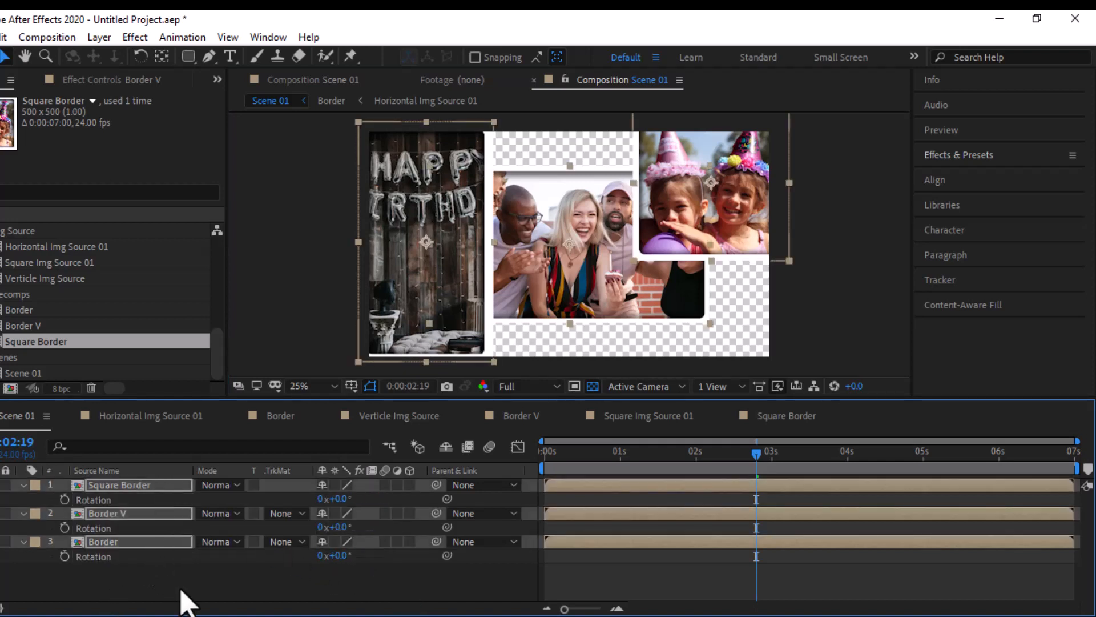
left_click(183, 597)
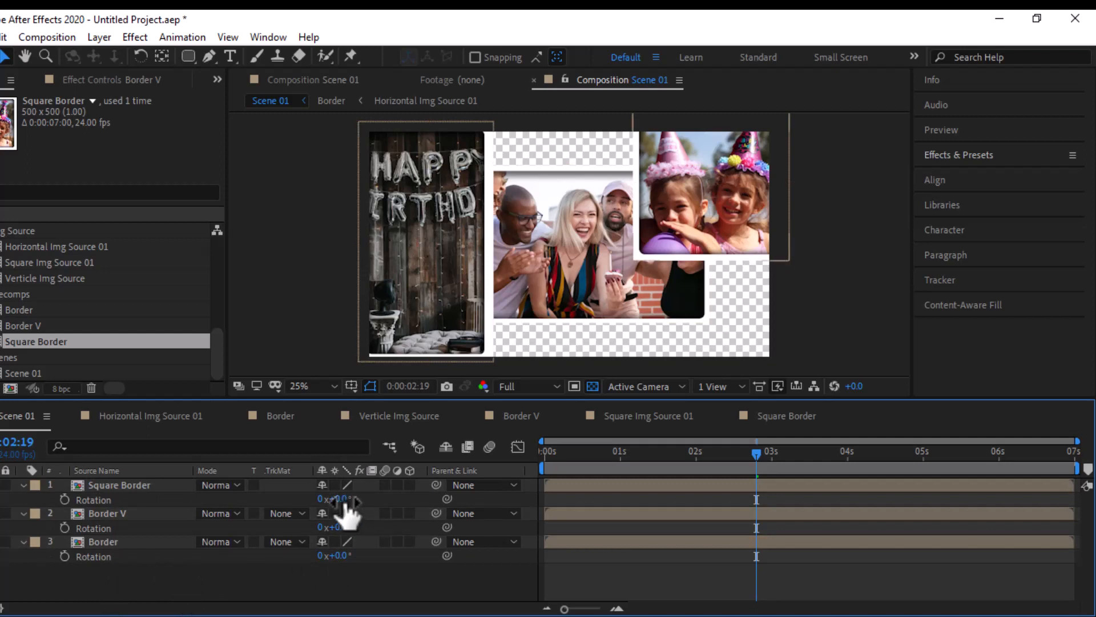
left_click_drag(344, 501, 355, 498)
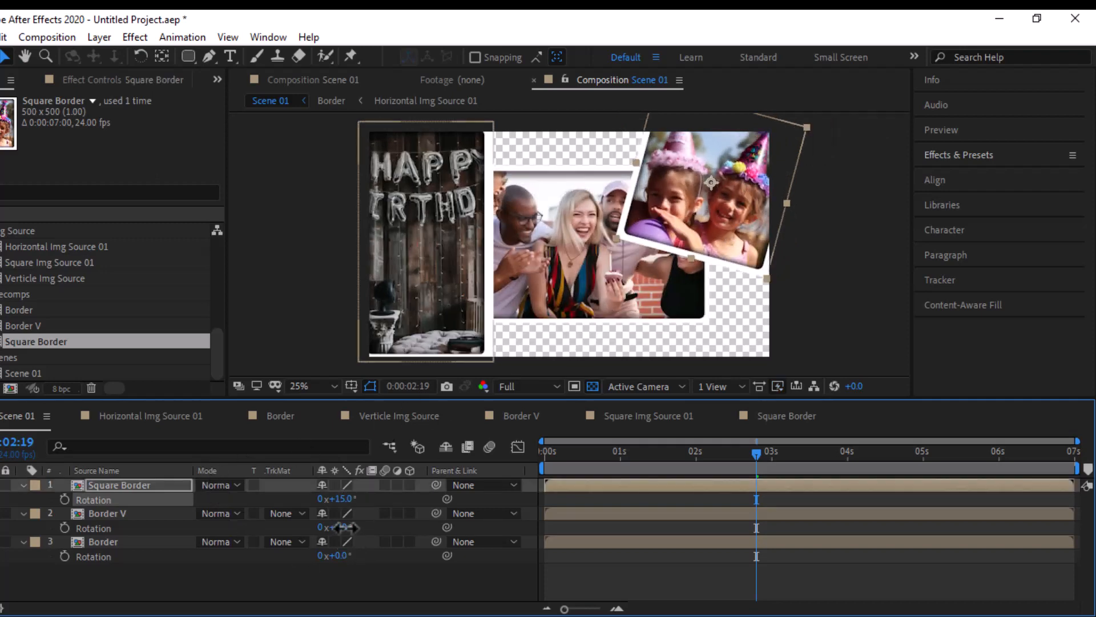
- Rotate the Border V layer to -9° and move it slightly up and left in the frame
mouse_move(340, 527)
left_mouse_down()
mouse_move(323, 529)
mouse_move(351, 527)
mouse_move(337, 529)
left_mouse_up()
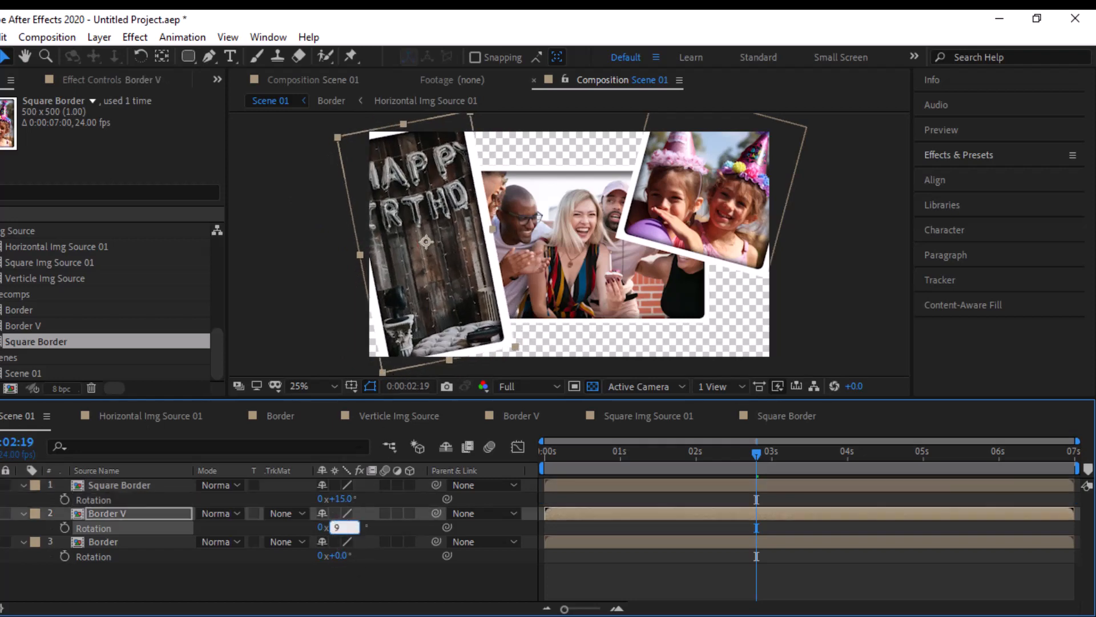
key("Return")
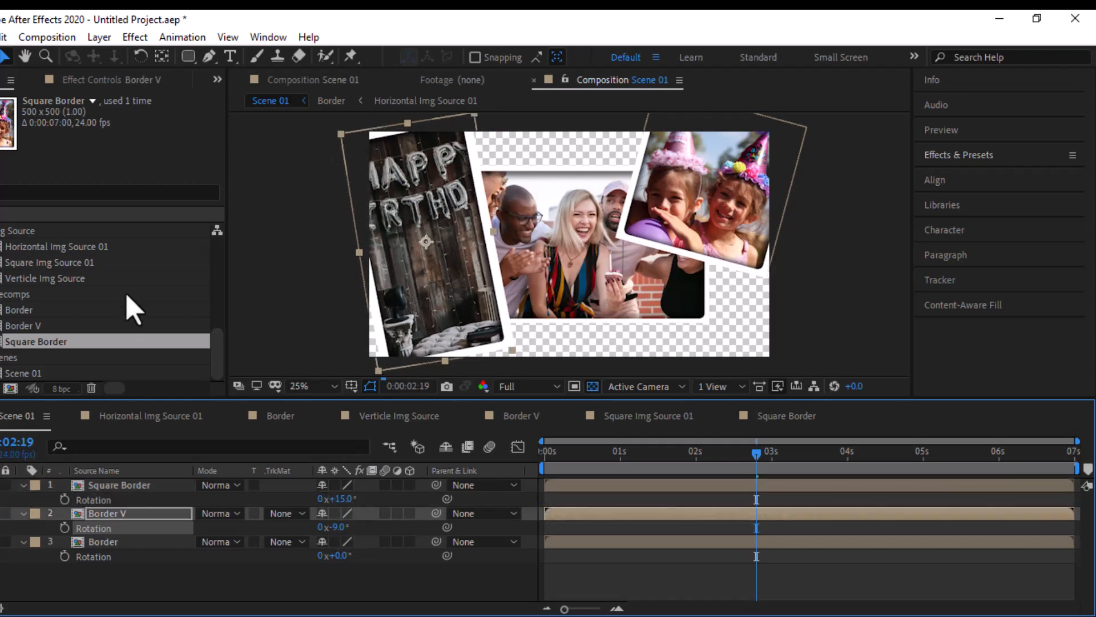
left_click(417, 278)
left_click_drag(408, 278, 422, 326)
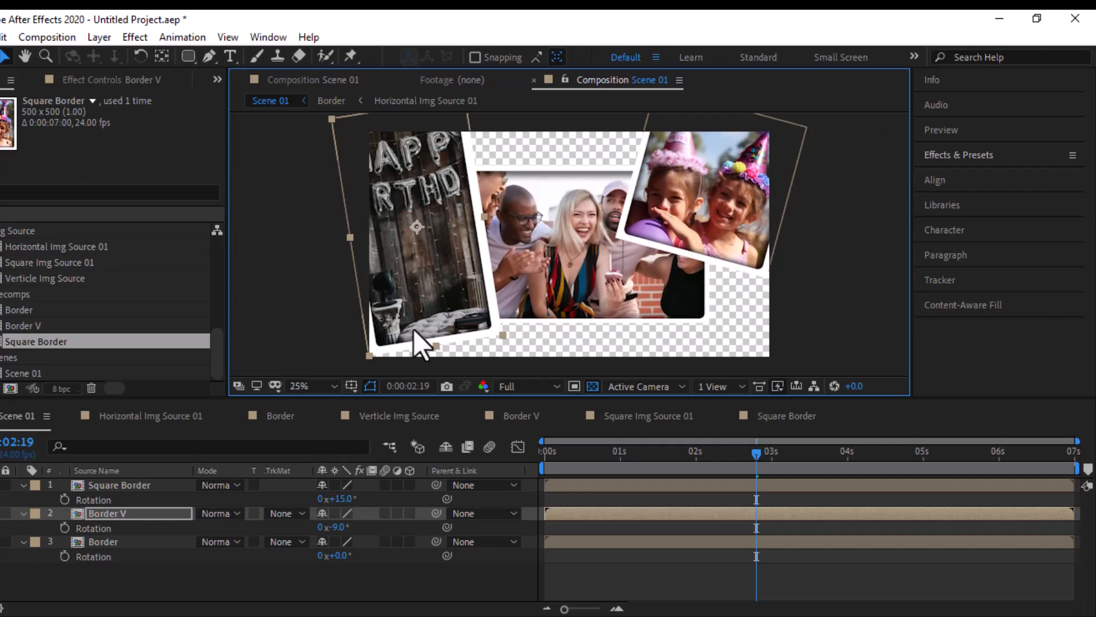
- Set the rotation of the Border layer, the horizontal group photo, to -8°
left_click(491, 277)
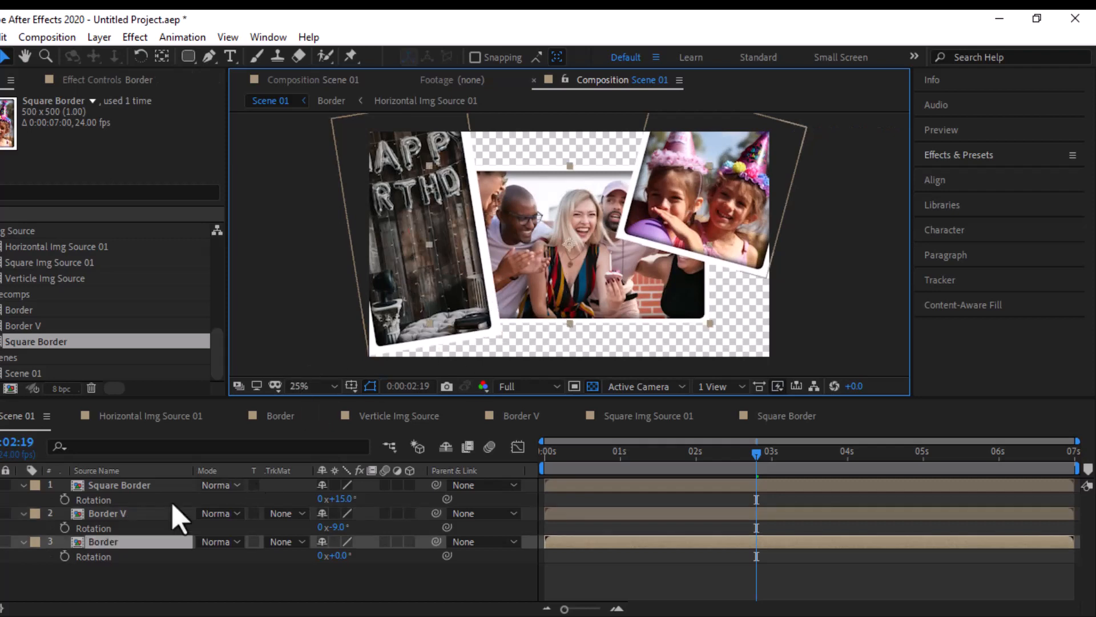
left_click(144, 560)
left_click_drag(334, 555, 350, 587)
left_click(334, 555)
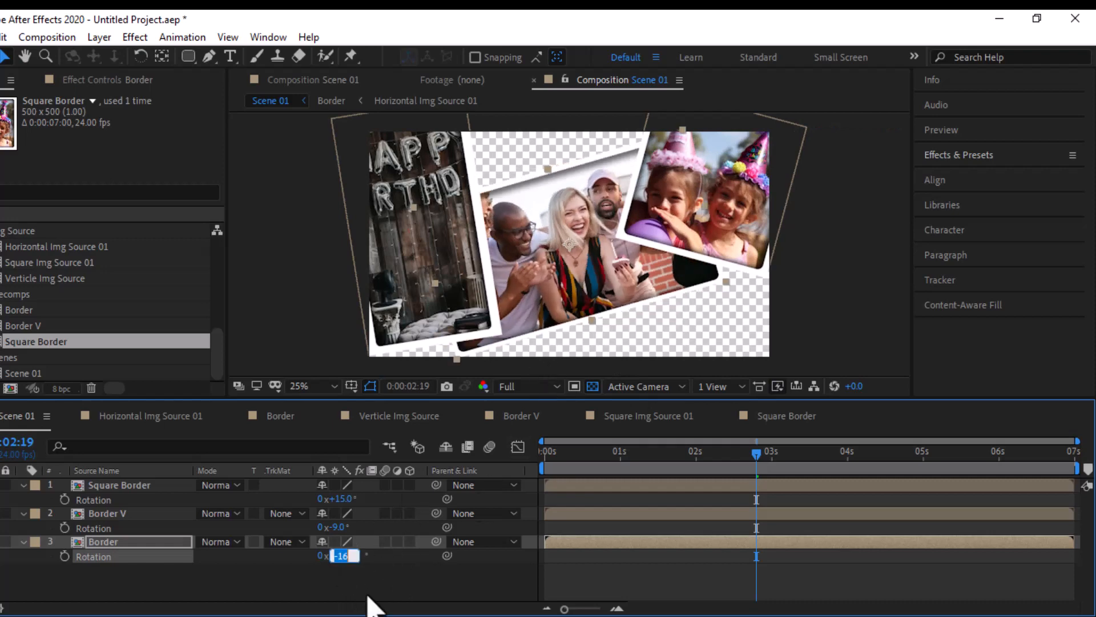
type("-8")
key("Return")
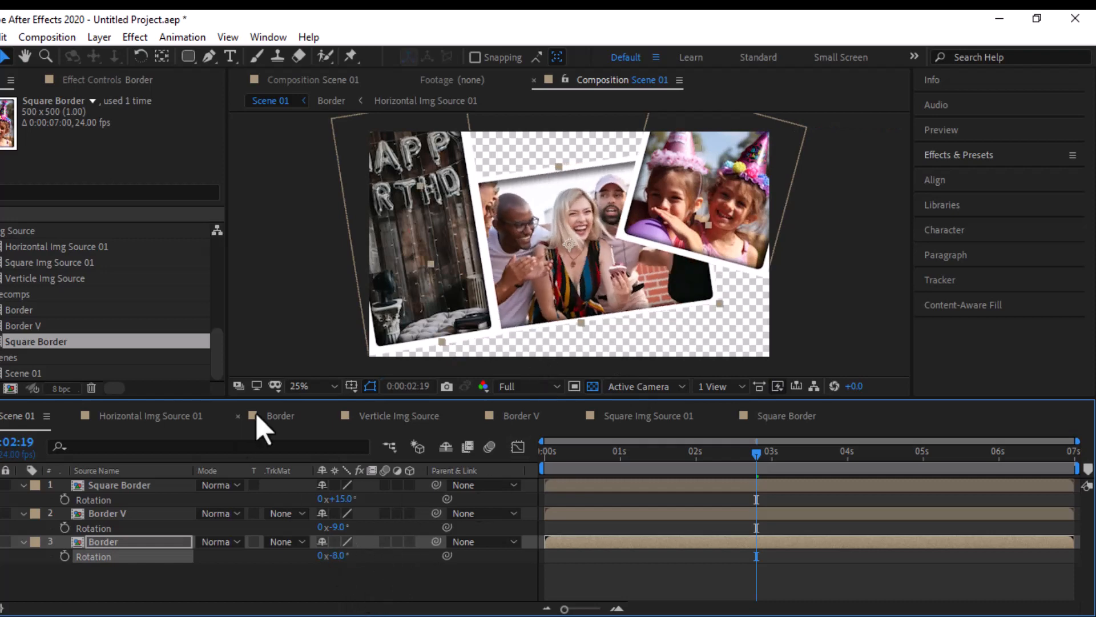
- Collapse the properties of the Square Border, Border V and Border layers and clear the layer selection
left_click(23, 485)
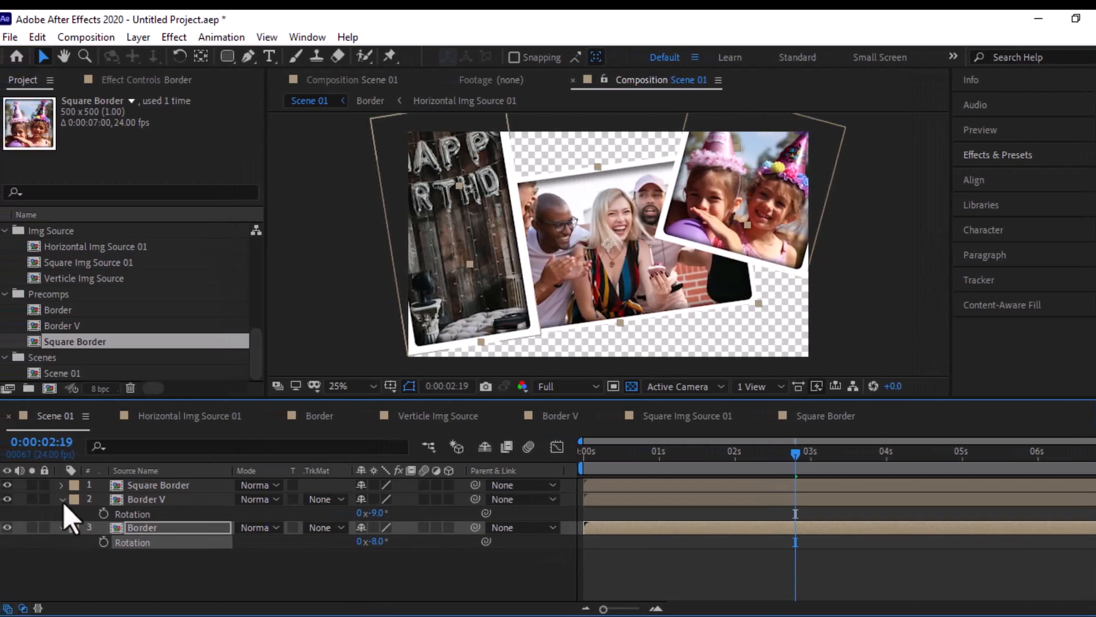
left_click(23, 500)
left_click(23, 514)
left_click(76, 552)
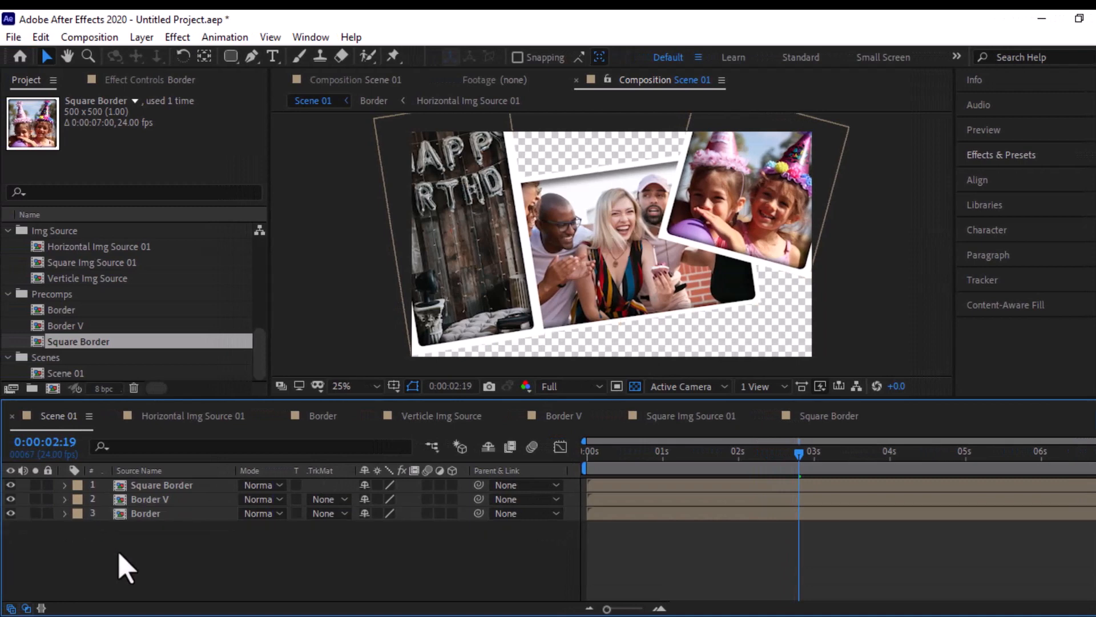
- Create a 30-second composition named Main Comp with the HDTV 1080 24 preset and place its timeline before the other open ones
left_click(53, 389)
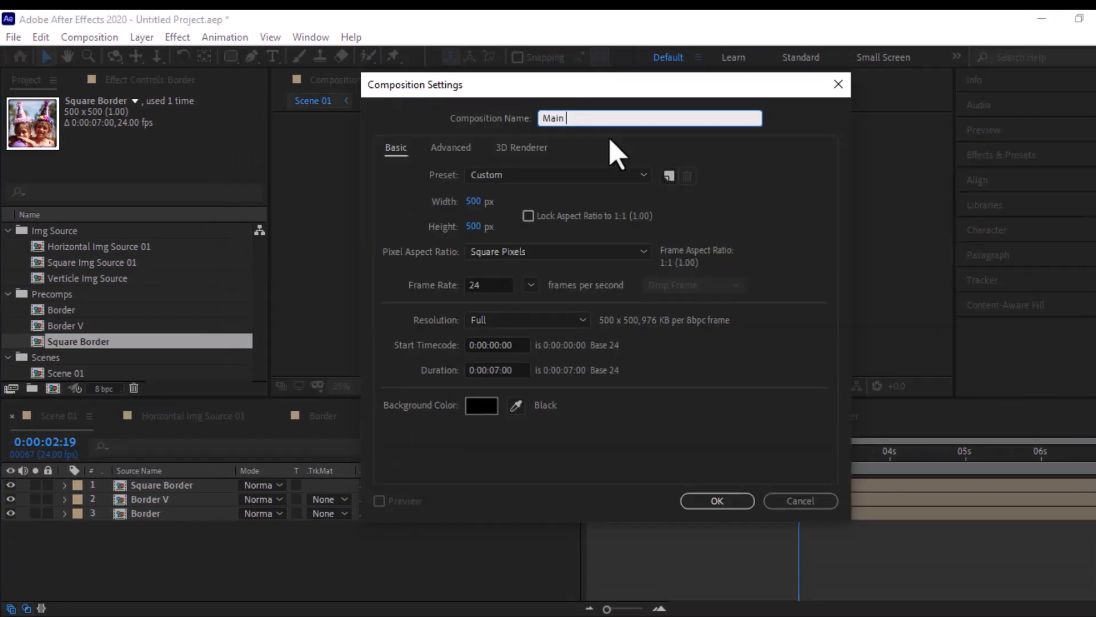
left_click(600, 175)
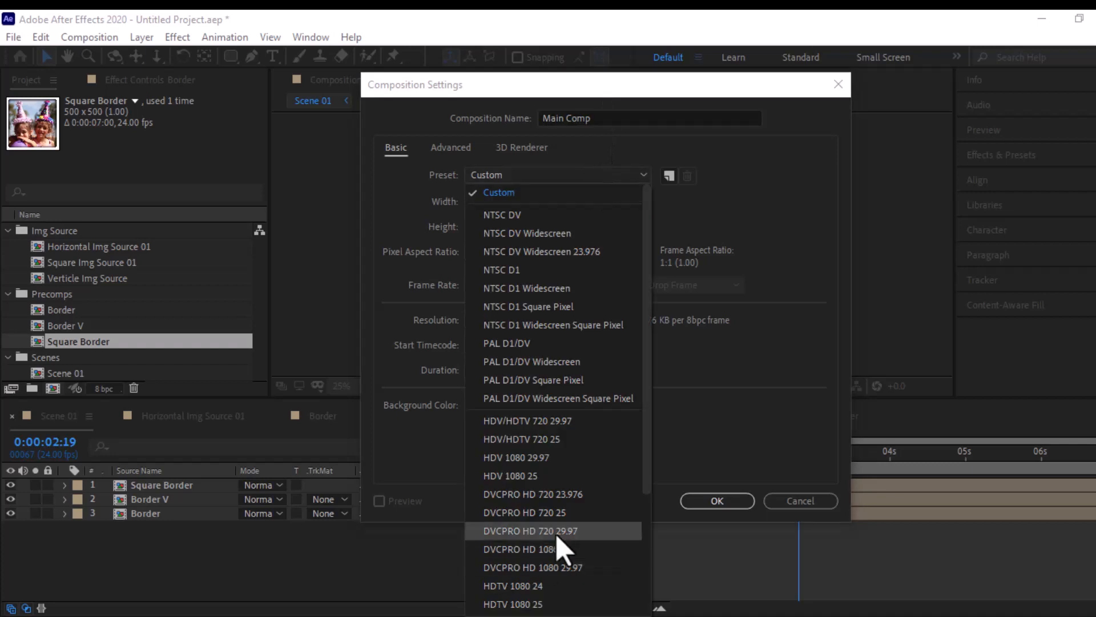
left_click(560, 583)
left_click(494, 370)
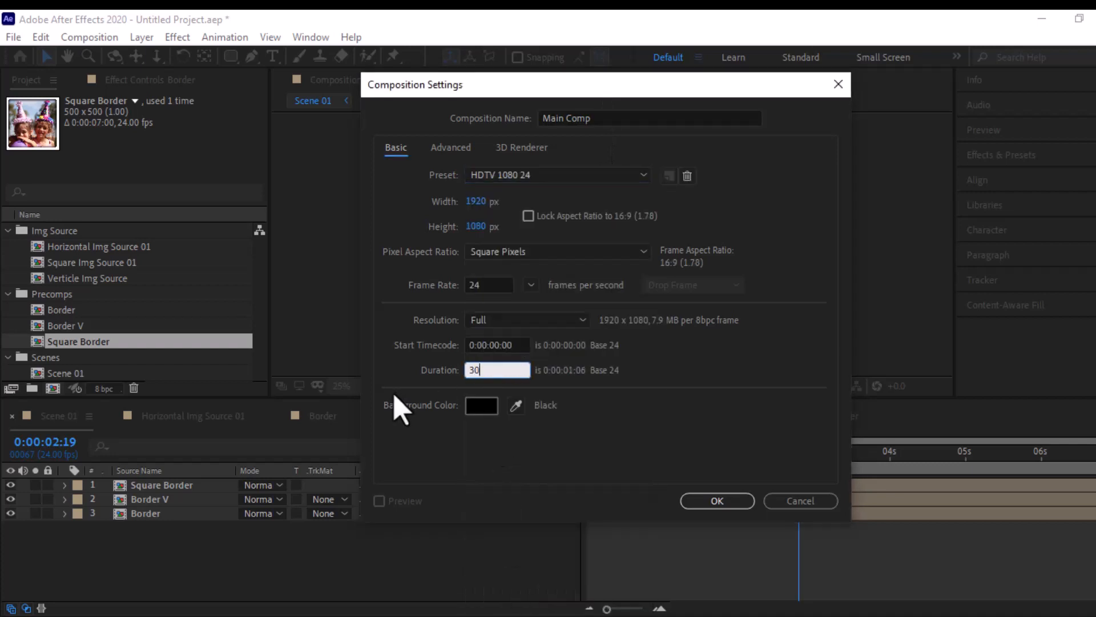
type("3000")
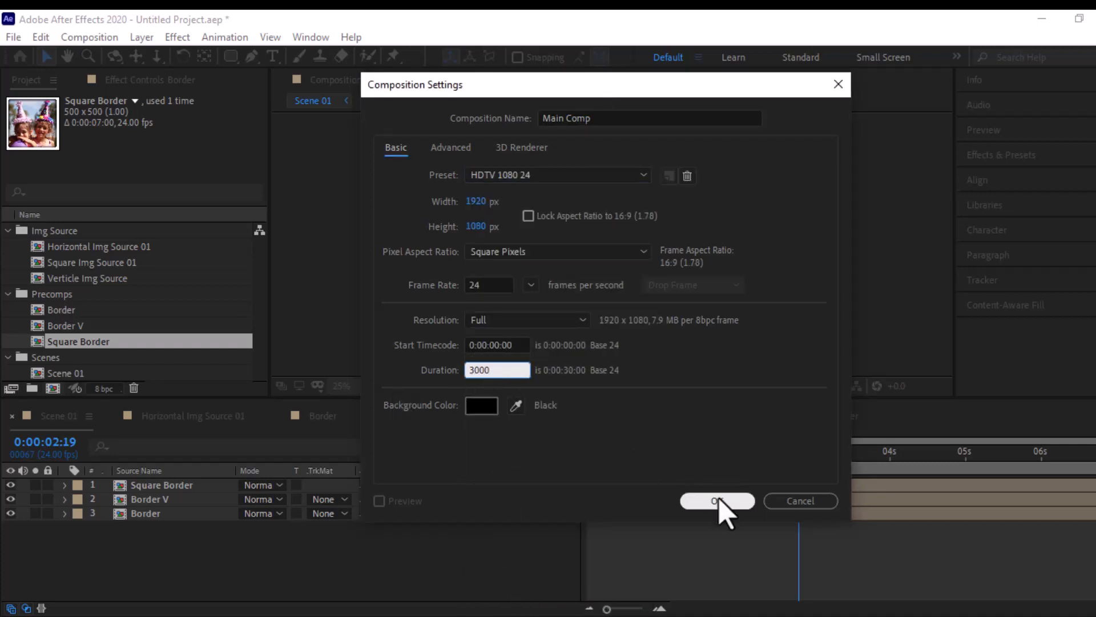
left_click(719, 502)
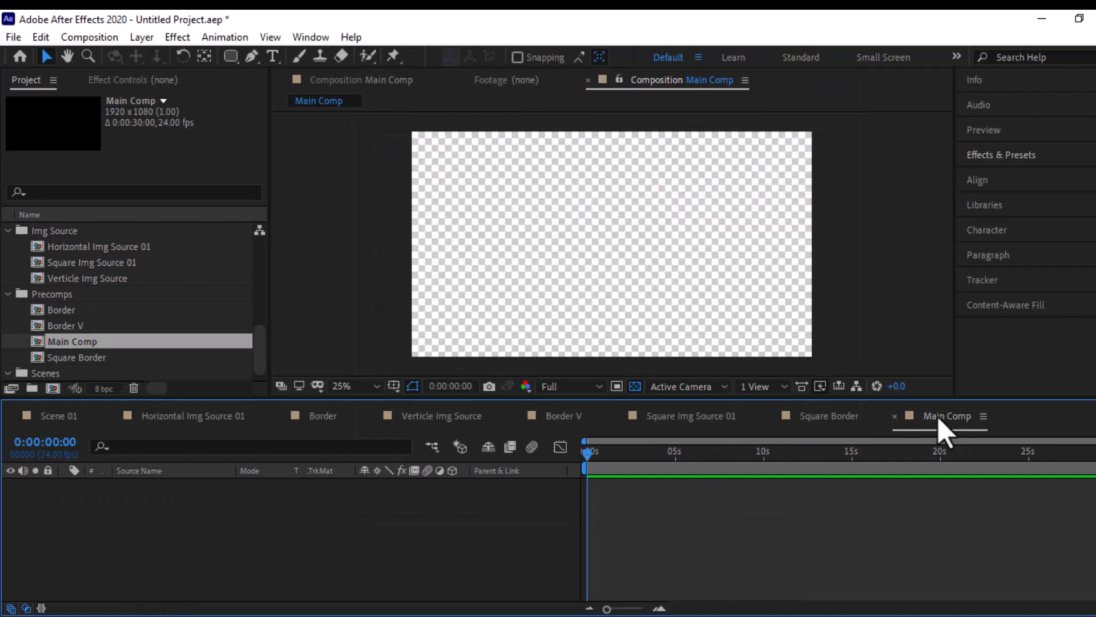
left_click_drag(943, 421, 42, 431)
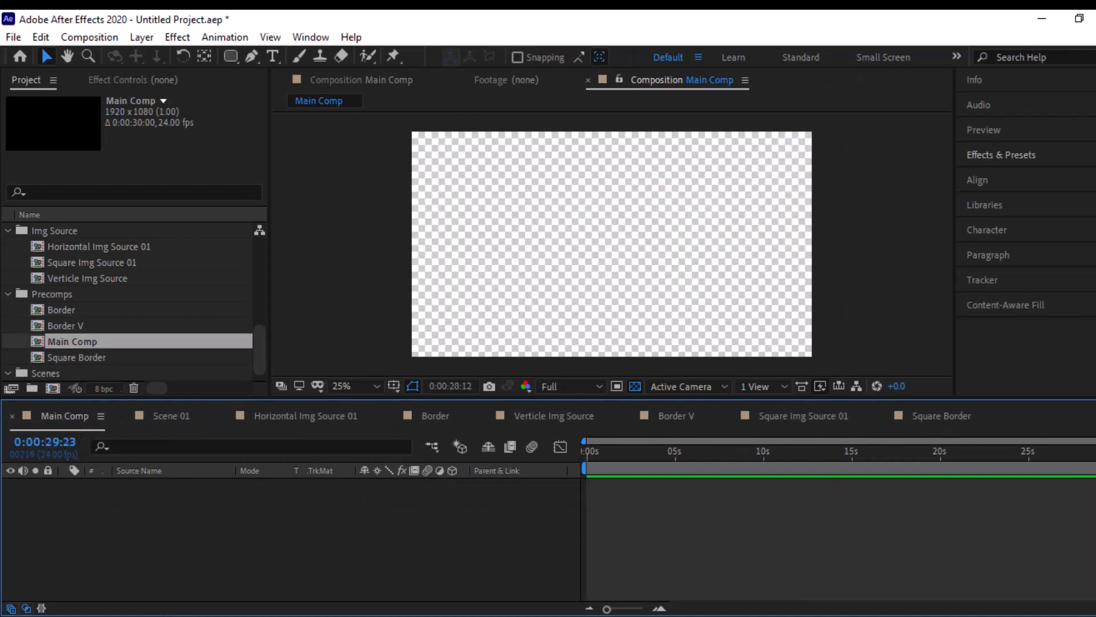
left_click_drag(1095, 457, 112, 510)
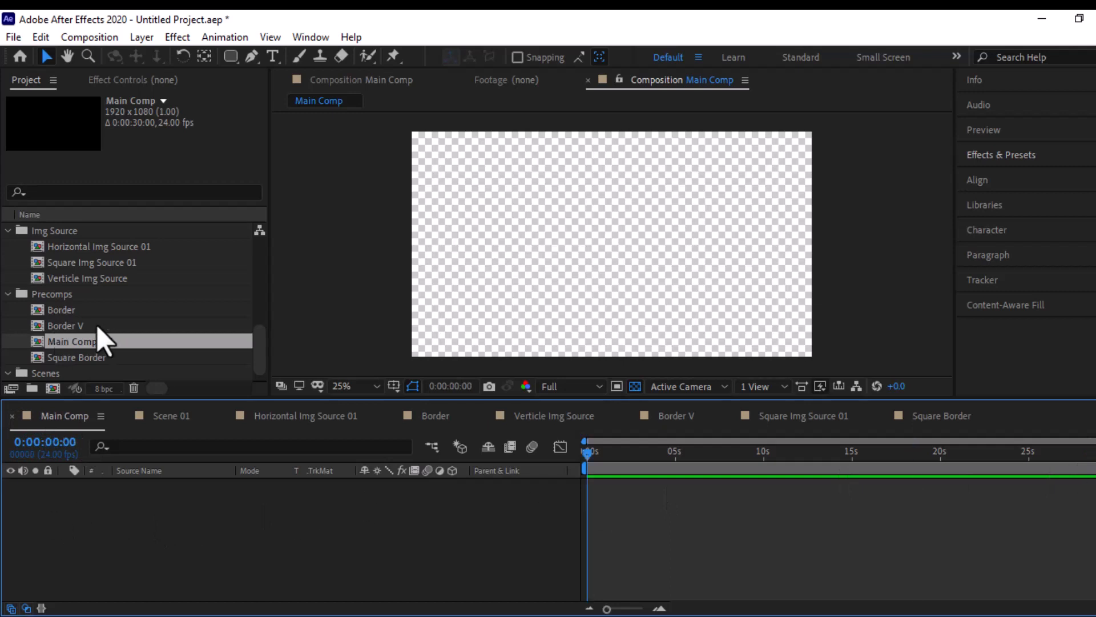
- Add the Scene 01 composition to Main Comp and move the current time to 0:00:02:01
scroll(88, 370, "down", 1)
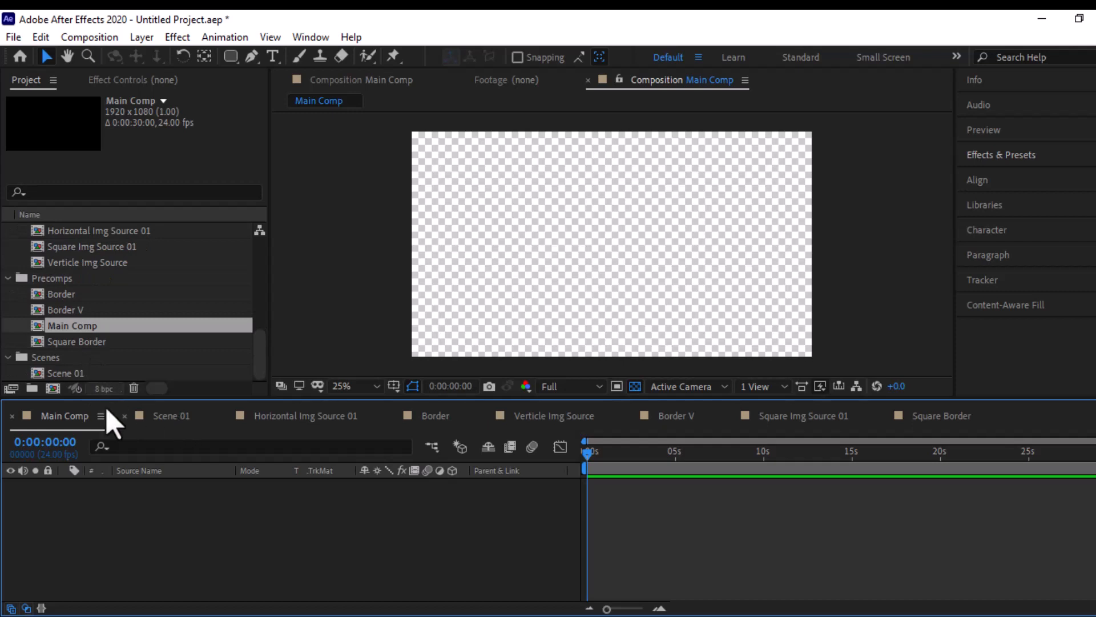
left_click_drag(70, 374, 104, 511)
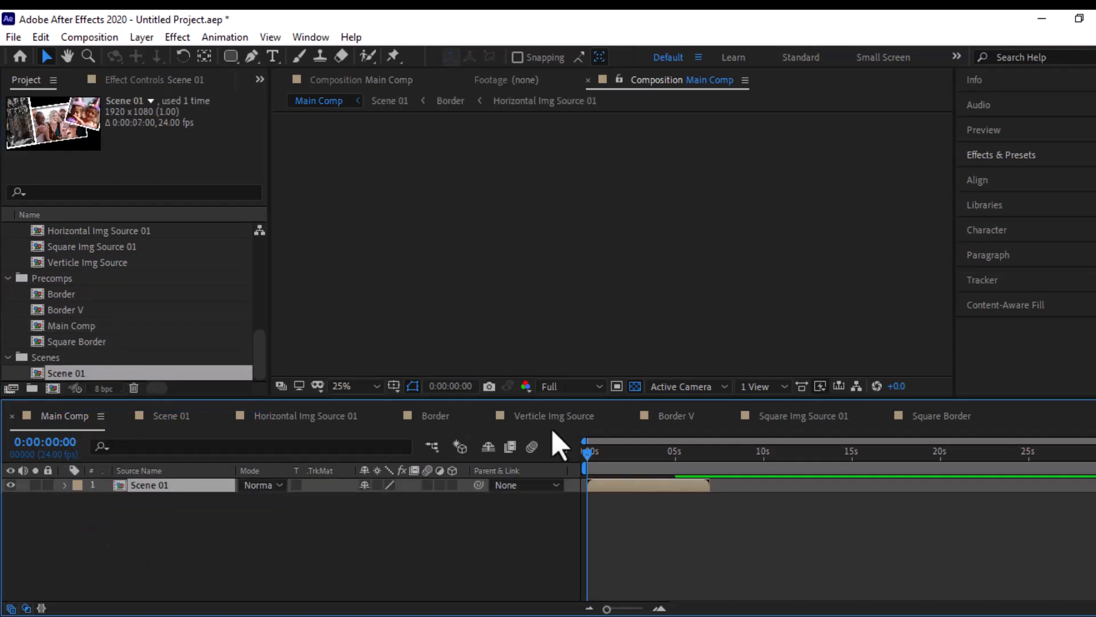
left_click_drag(615, 454, 623, 455)
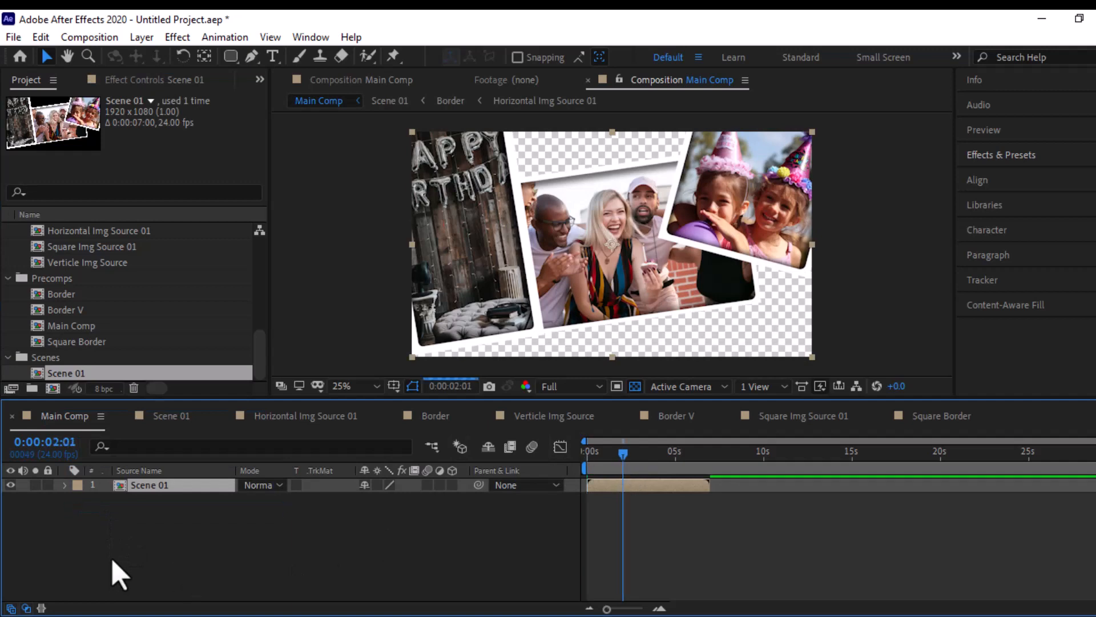
- Add Img 07.jpg to Main Comp below the Scene 01 layer and scale it to 29%
scroll(83, 251, "up", 5)
left_click(83, 250)
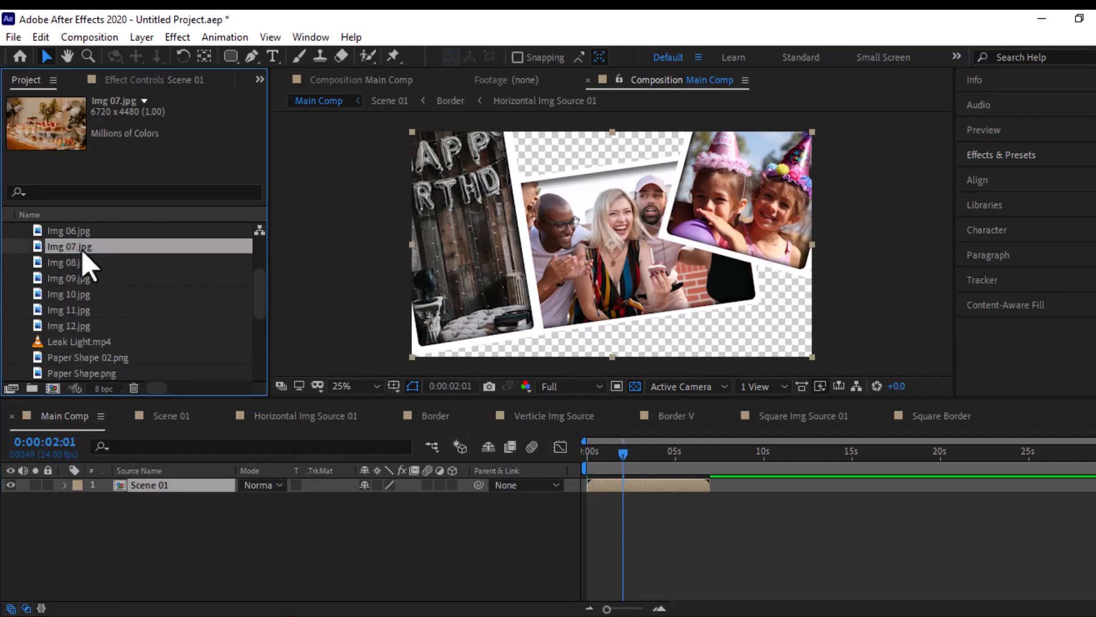
left_click_drag(83, 250, 122, 542)
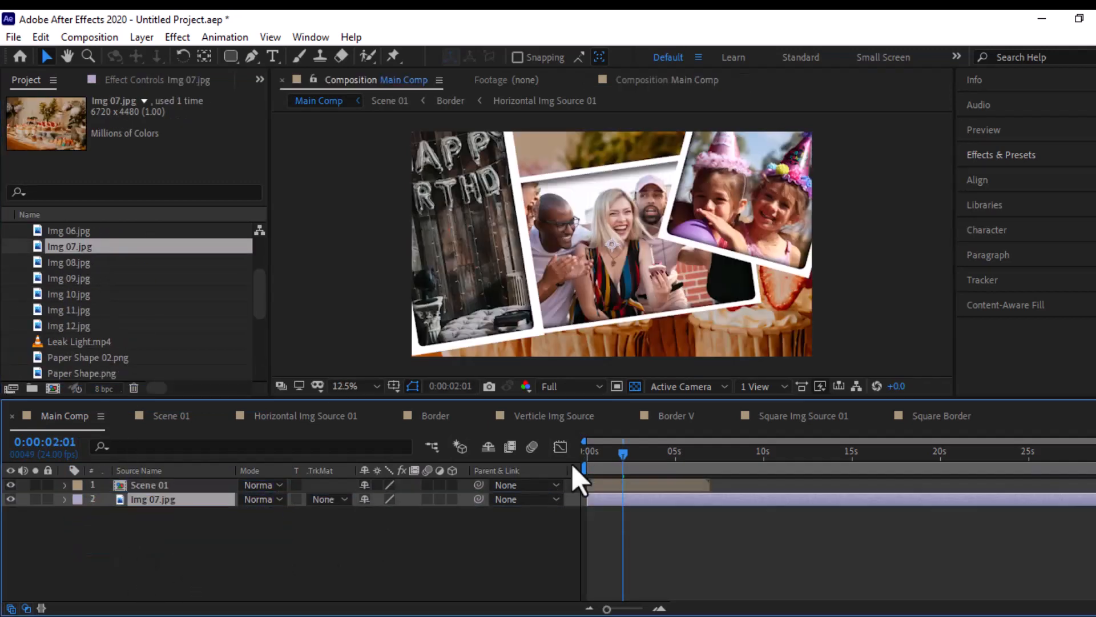
key("s")
left_click_drag(412, 516, 372, 532)
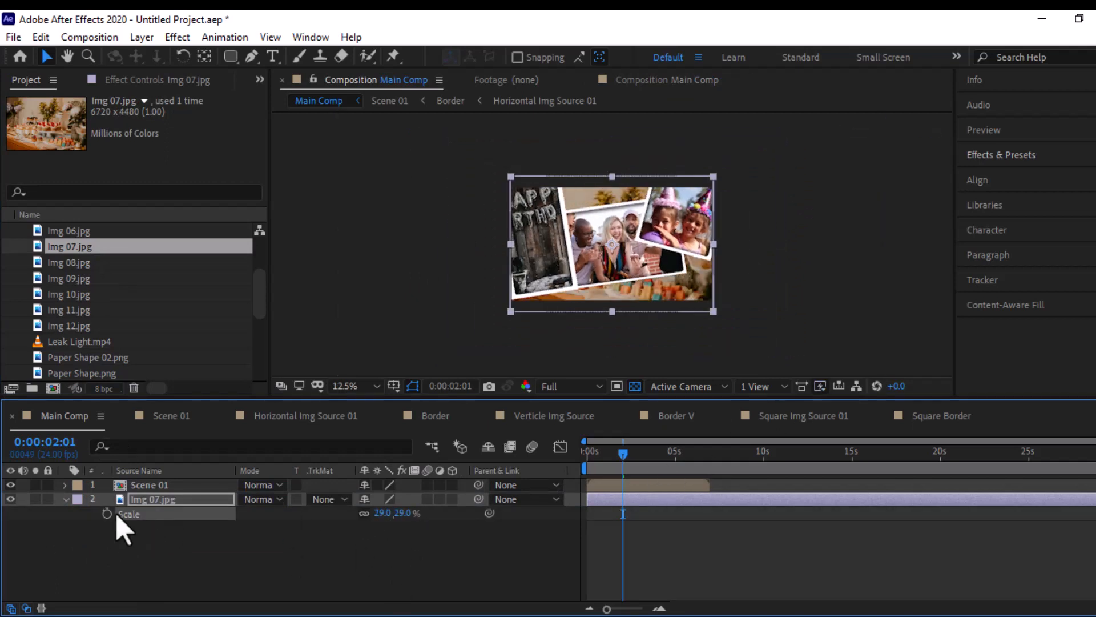
- Pre-compose the Img 07.jpg layer as BG, moving all attributes into the new composition
right_click(135, 497)
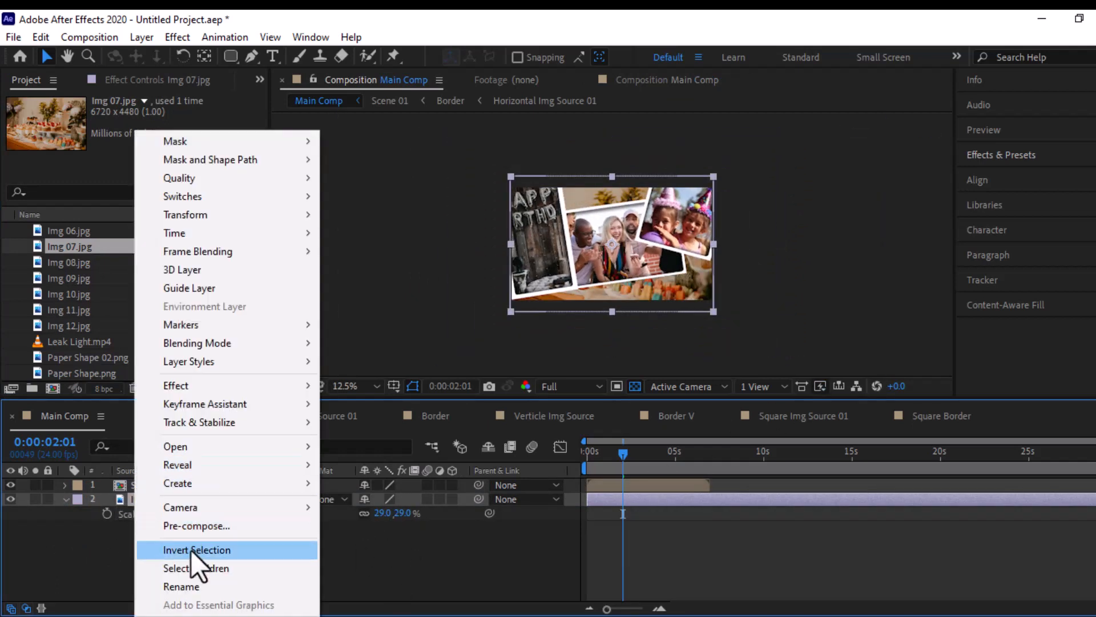
left_click(197, 526)
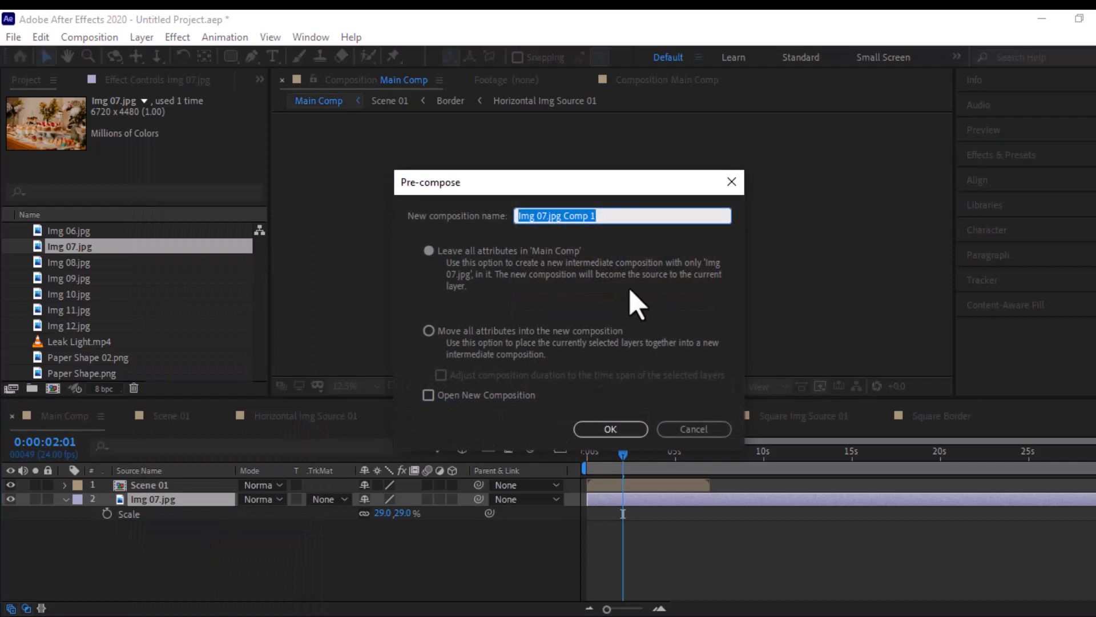
type("B")
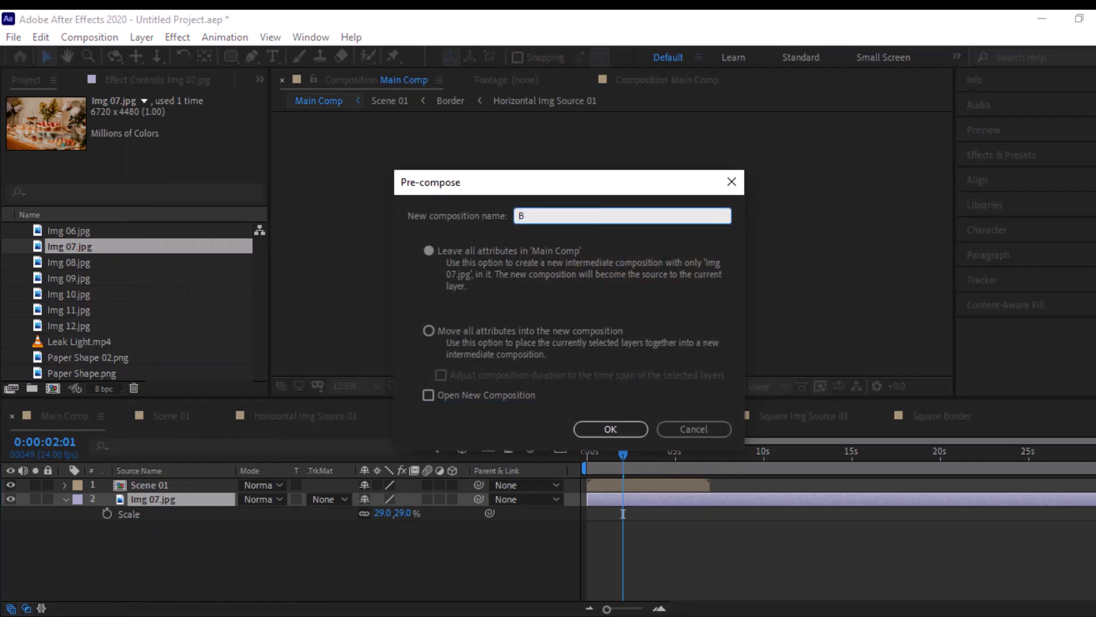
type("G")
left_click(428, 331)
left_click(602, 429)
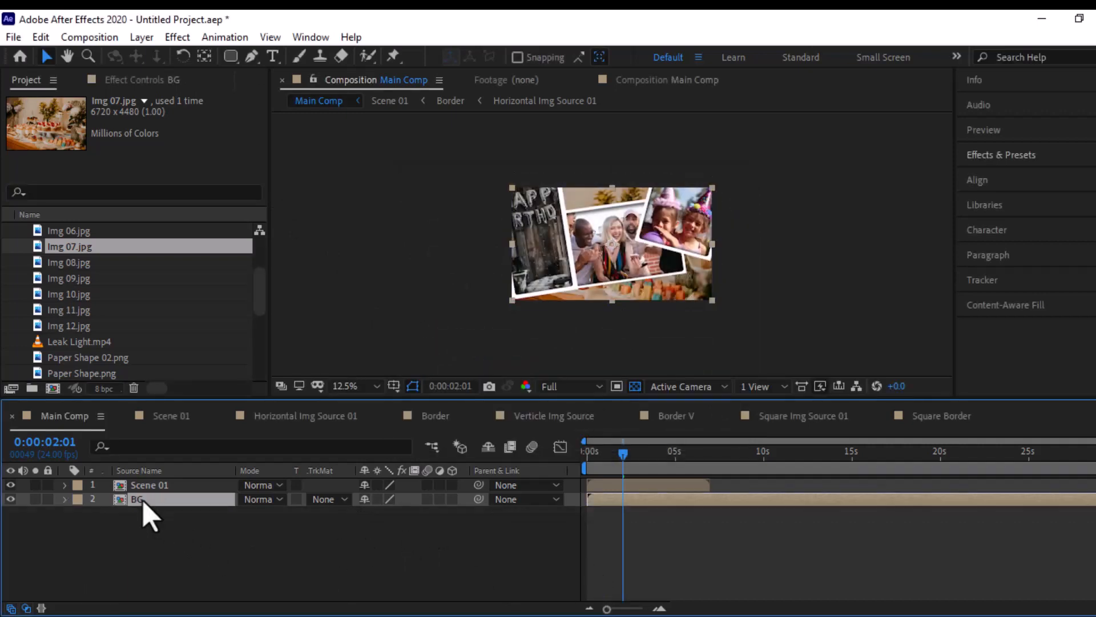
- Open the BG composition and trim the end of the Img 07.jpg layer to 0:00:10:01
double_click(143, 500)
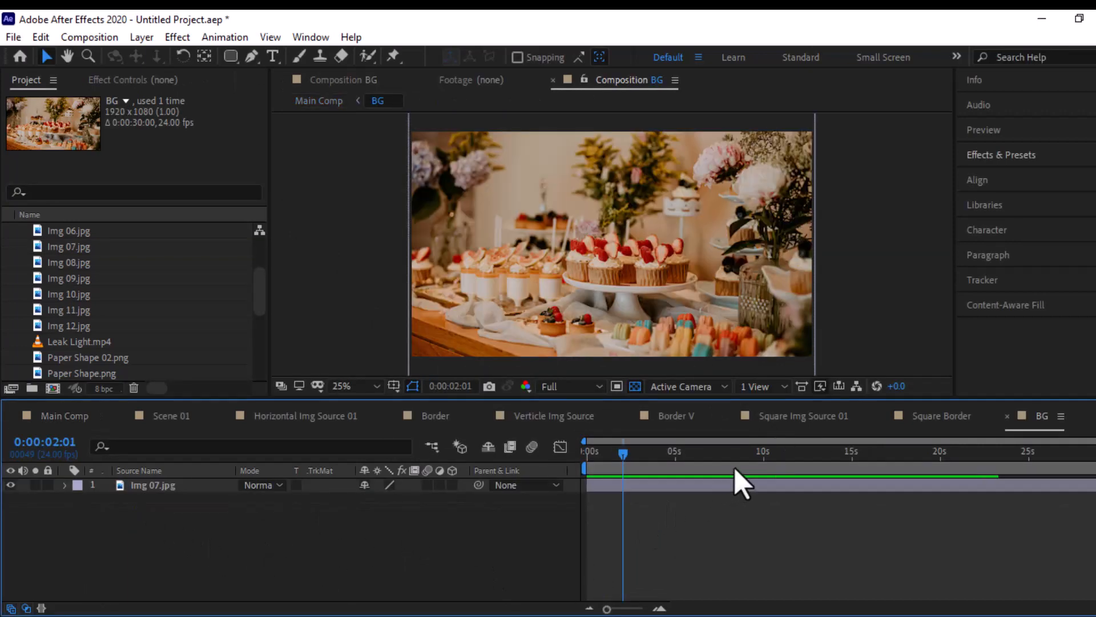
left_click_drag(694, 465, 766, 463)
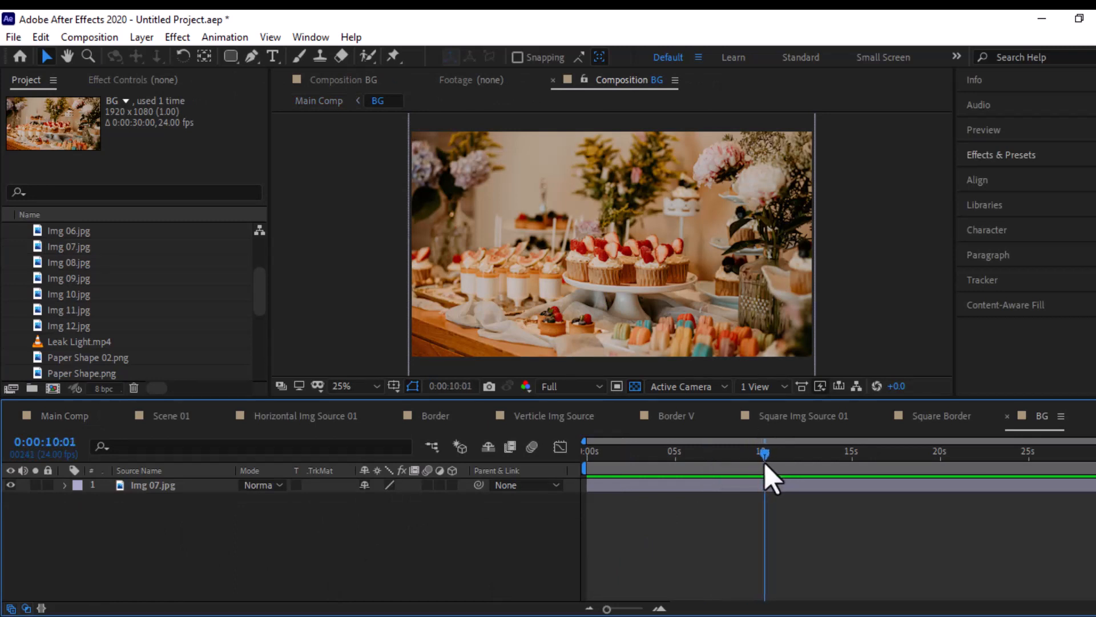
left_click(753, 486)
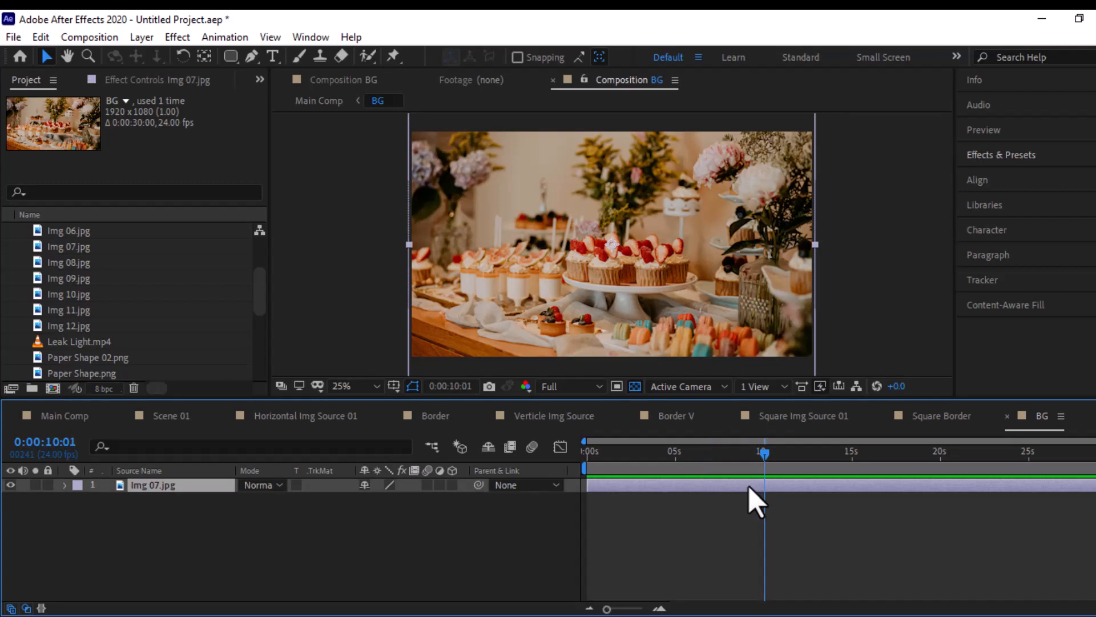
key("alt+bracketright")
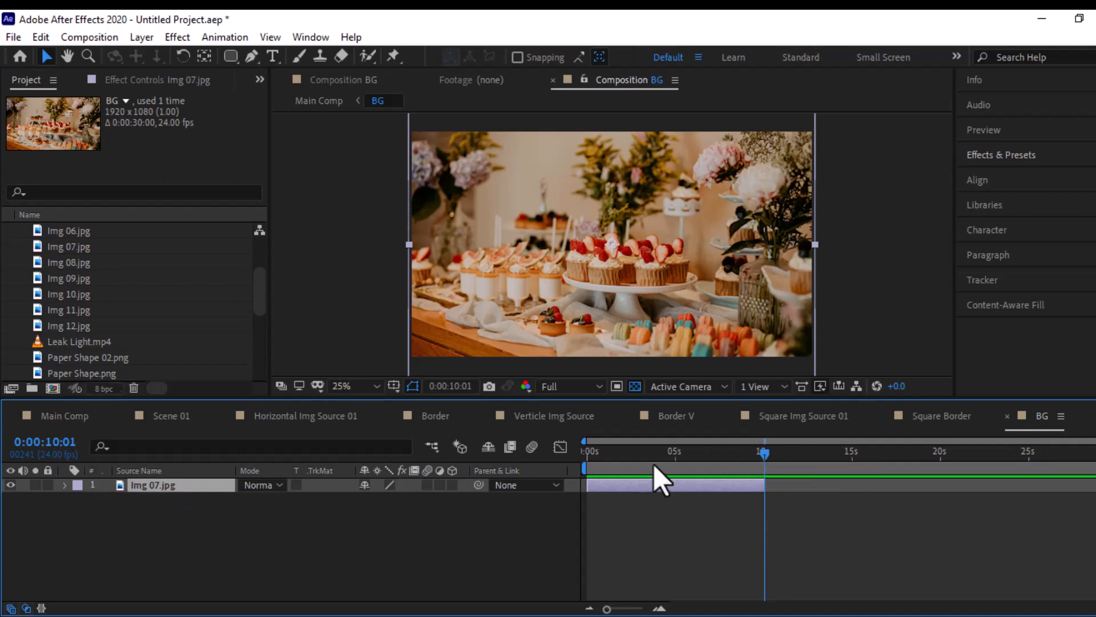
- Add Scale and Rotation keyframes to the Img 07.jpg layer at 0:00:00:00 and 0:00:09:23
left_click_drag(653, 464, 581, 467)
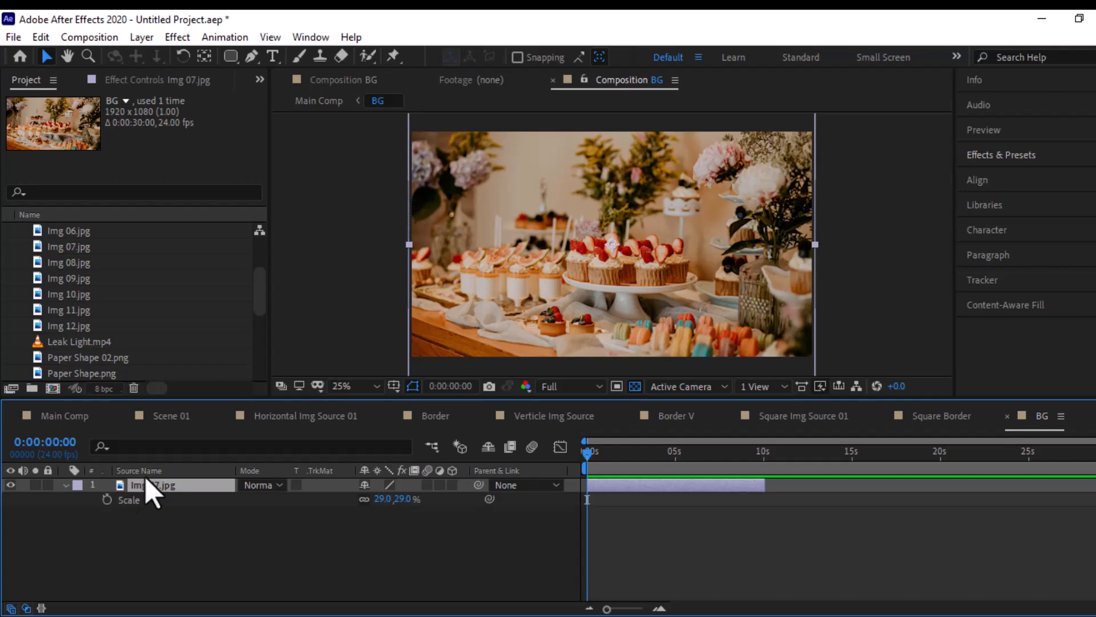
key("shift+r")
left_click_drag(107, 499, 109, 537)
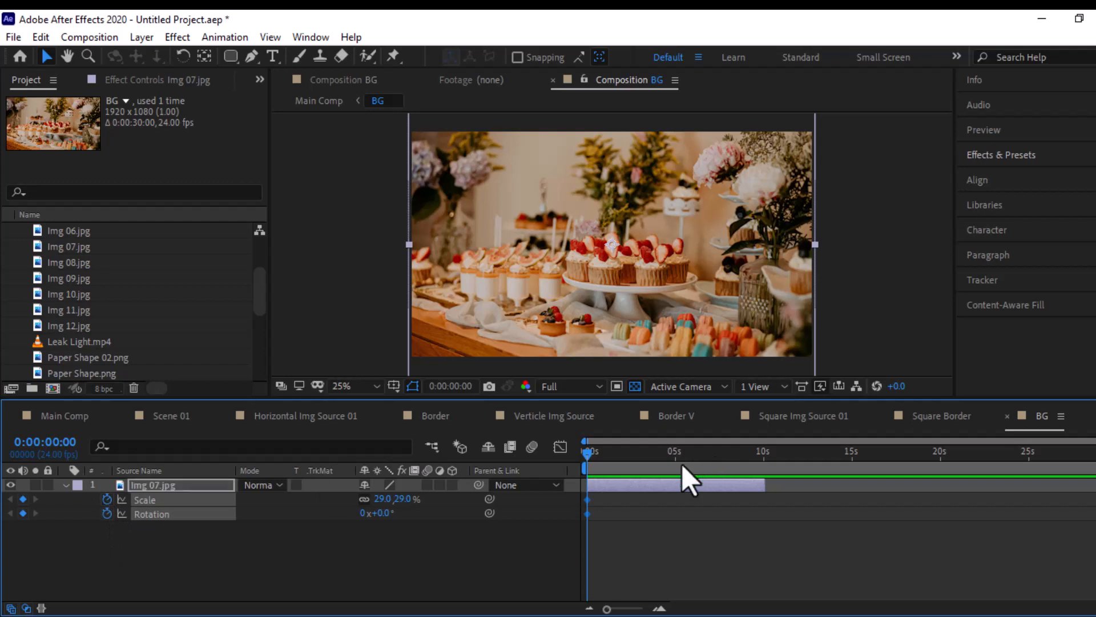
left_click_drag(690, 457, 763, 461)
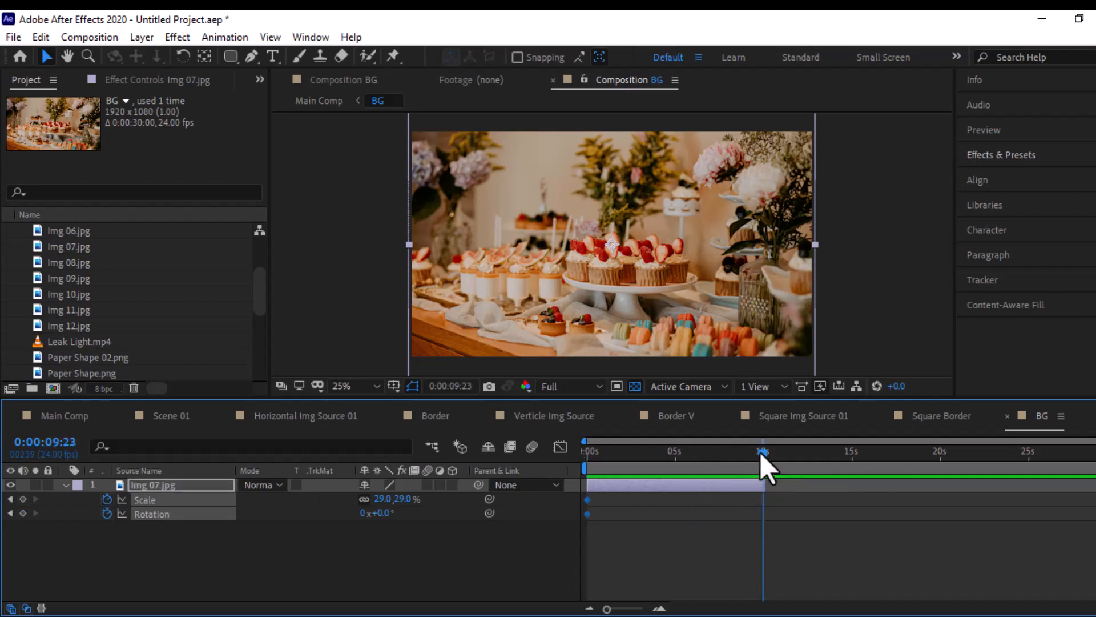
left_click(23, 499)
left_click(23, 513)
left_click(346, 565)
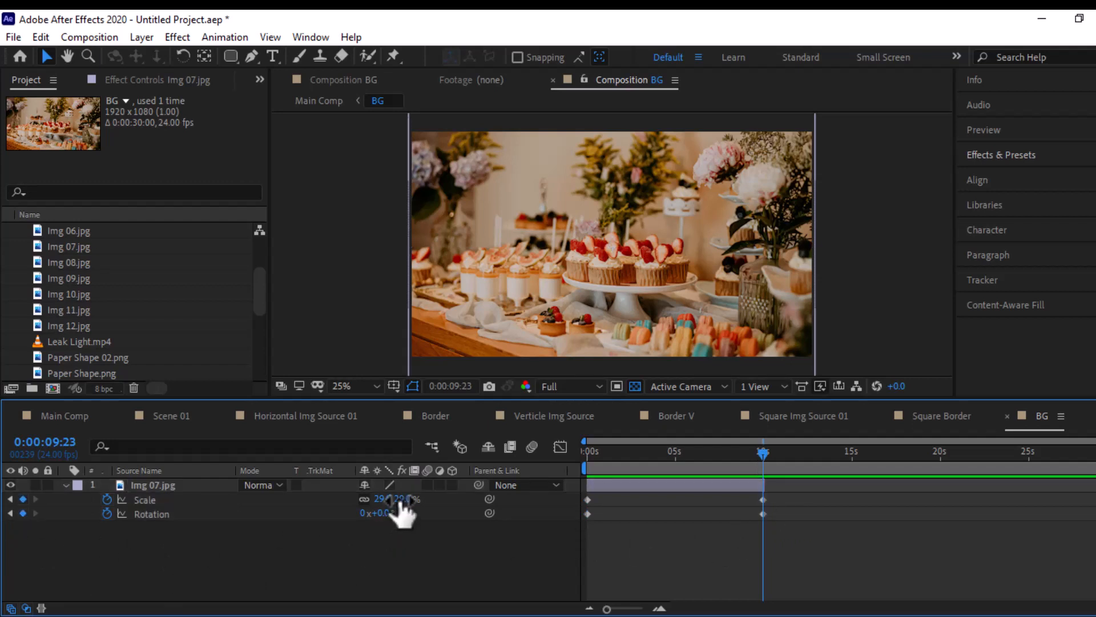
- Set the Img 07.jpg layer's scale to 36% and its rotation to -5° at 0:00:09:23
left_click_drag(399, 499, 403, 531)
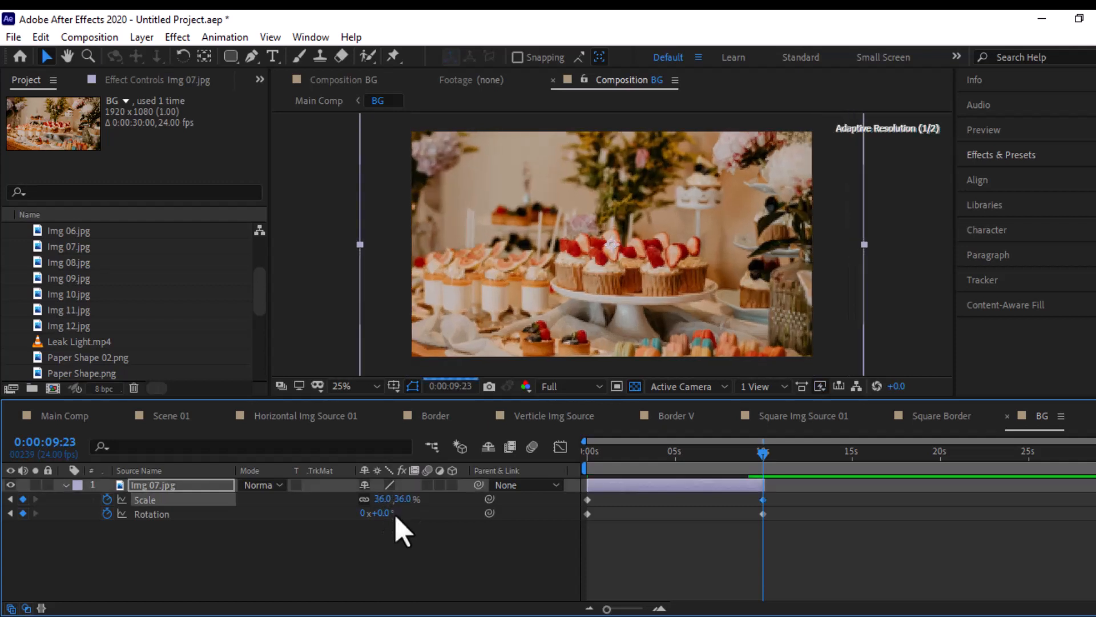
left_click(378, 513)
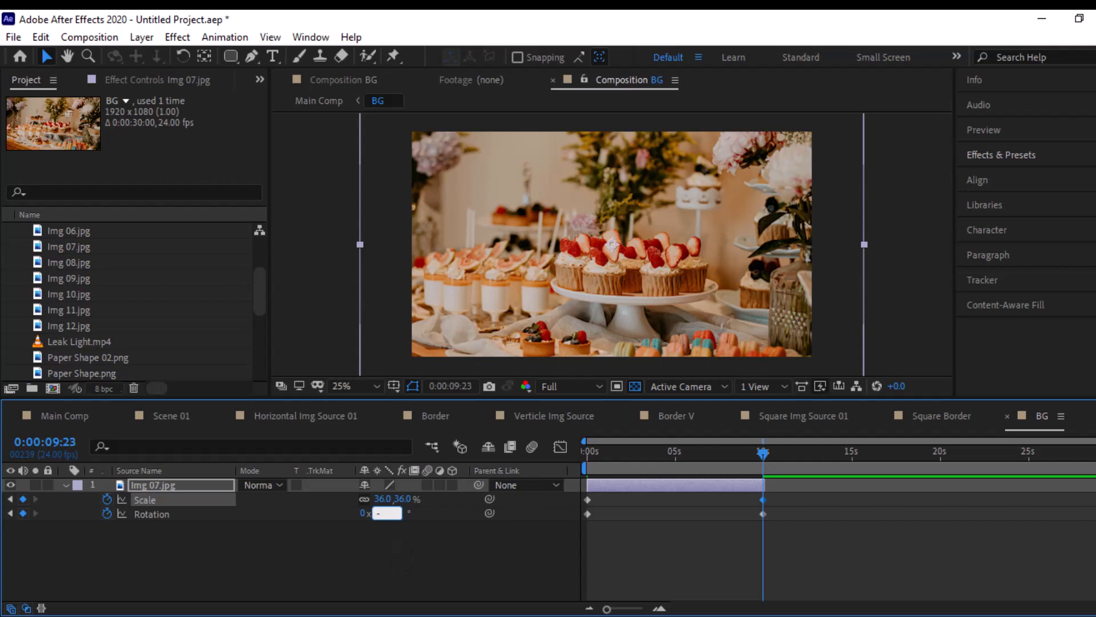
type("-5")
key("Return")
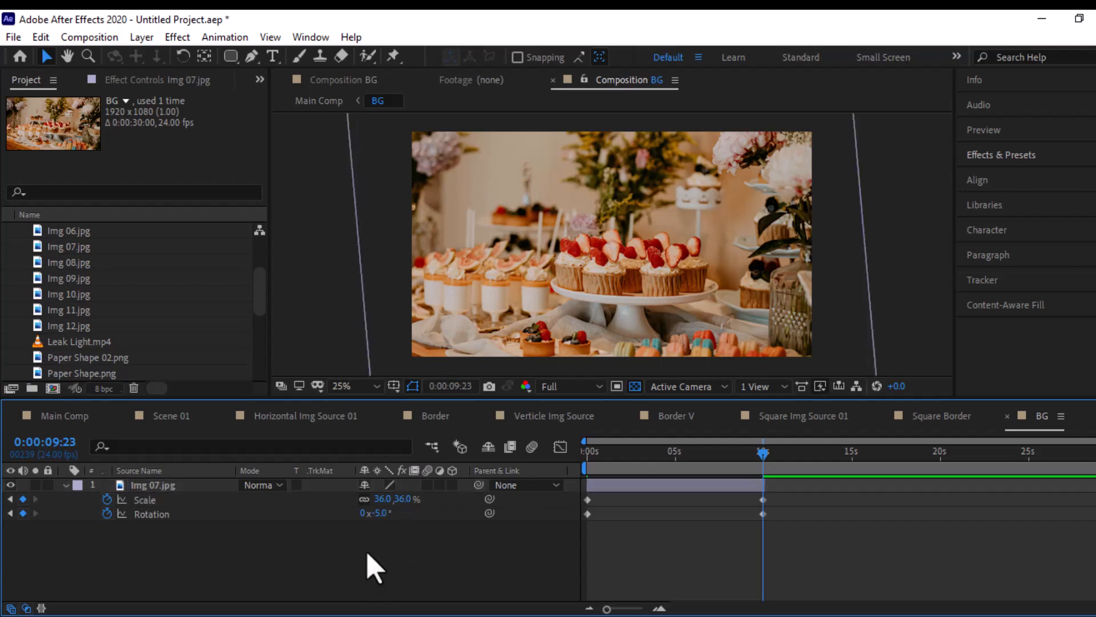
- Set the Img 07.jpg layer's scale to 40% and rotation to -7° at 0:00:09:23, and scrub back to check the animation
left_click(405, 499)
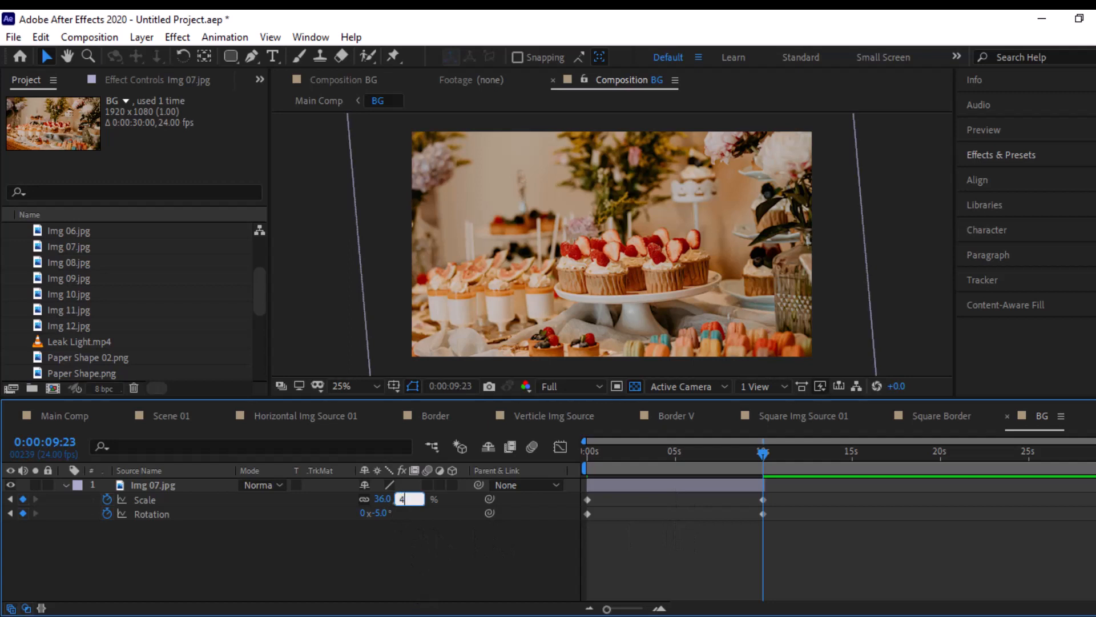
type("40")
key("Return")
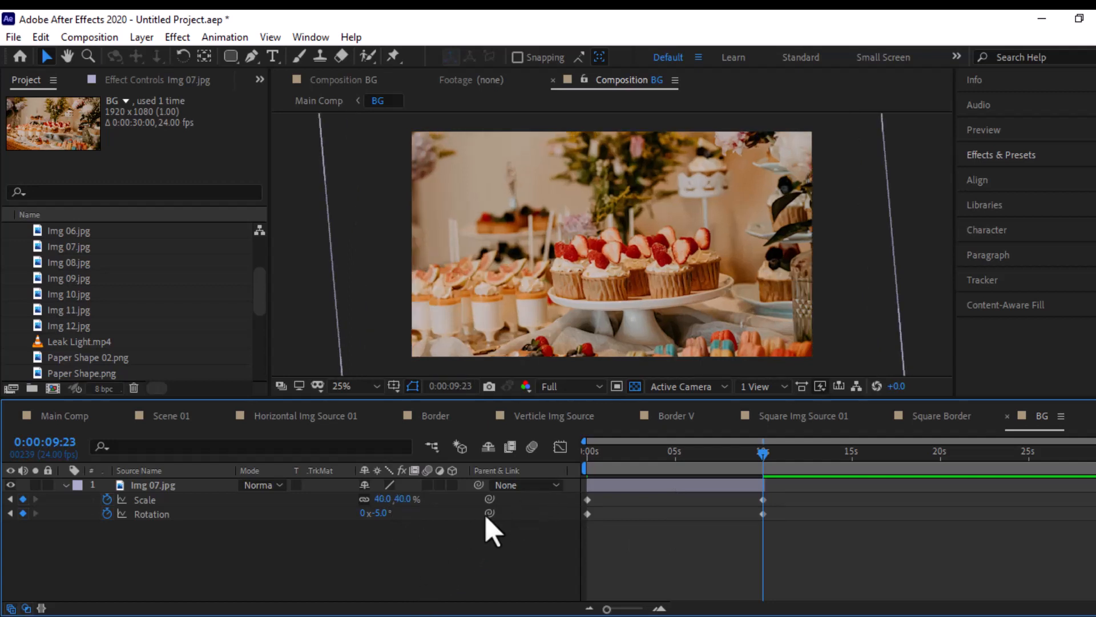
left_click(379, 512)
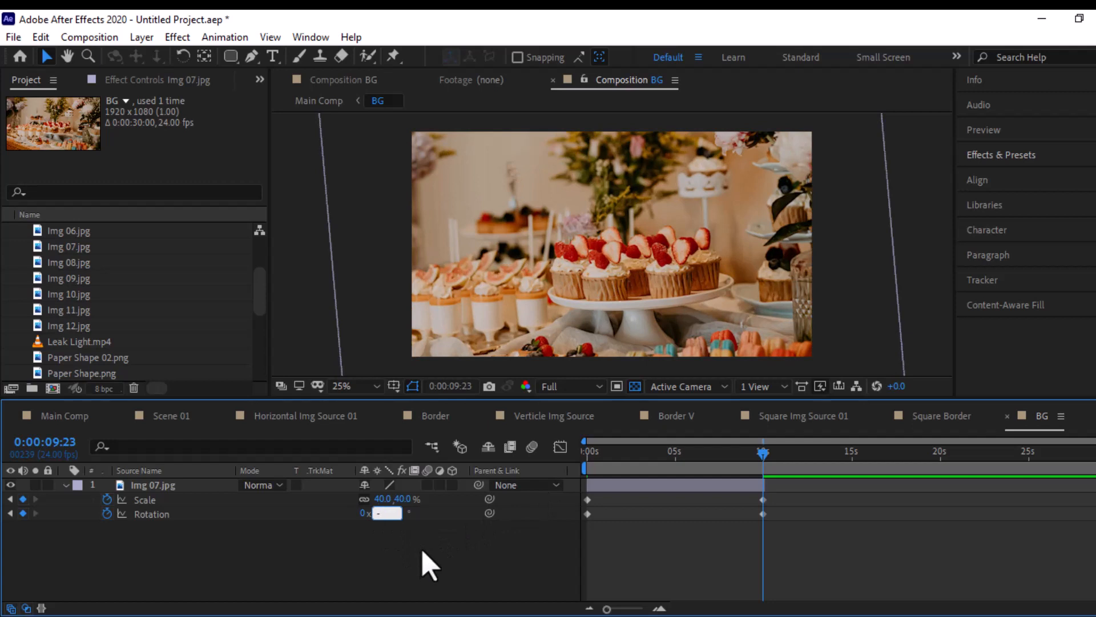
key("Return")
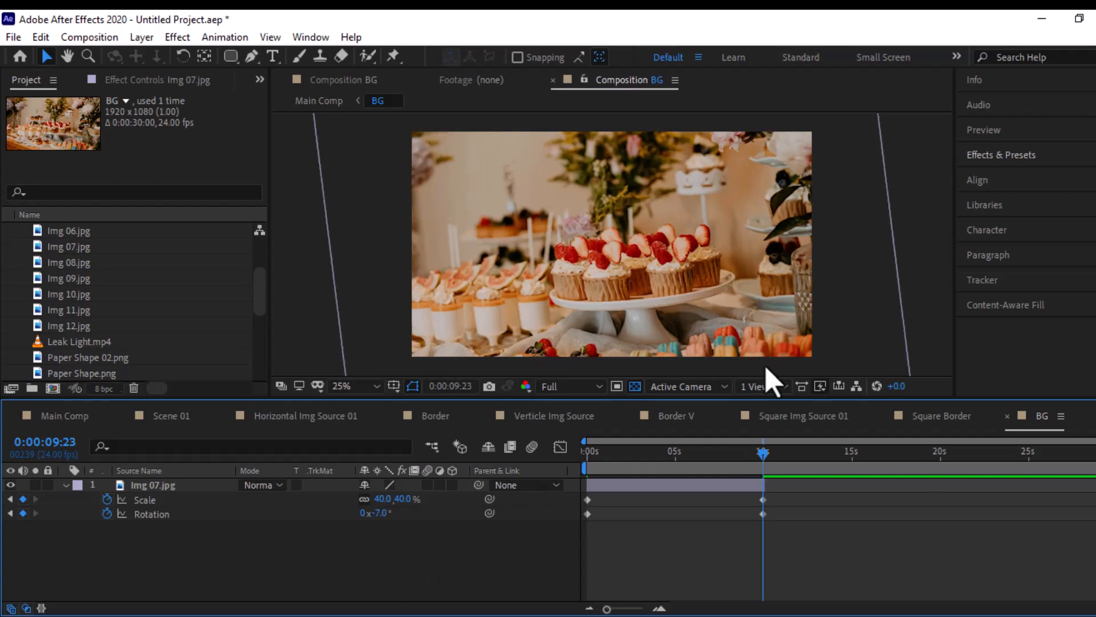
left_click_drag(759, 462, 710, 459)
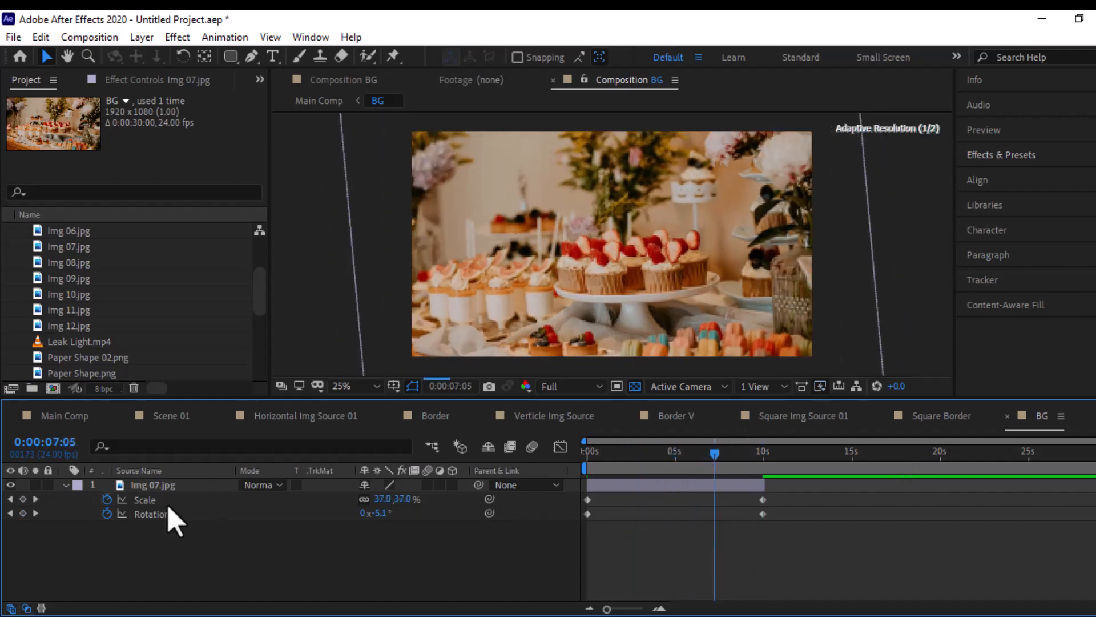
- Duplicate the animated Img 07.jpg layer and start the copy at the 0:00:09:23 keyframe
left_click(139, 486)
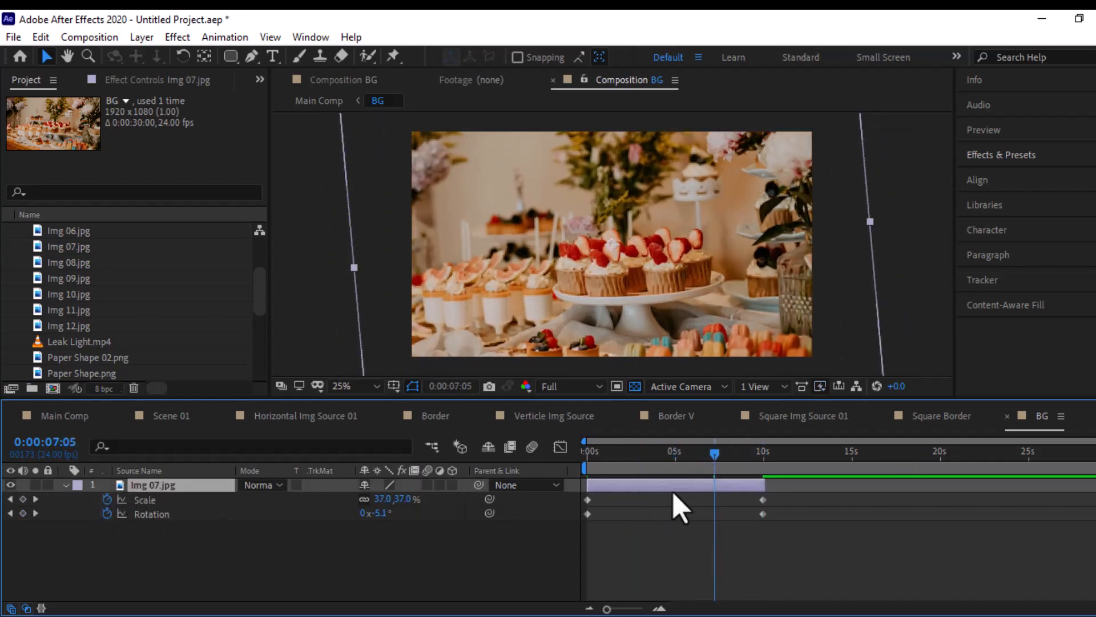
key("ctrl+d")
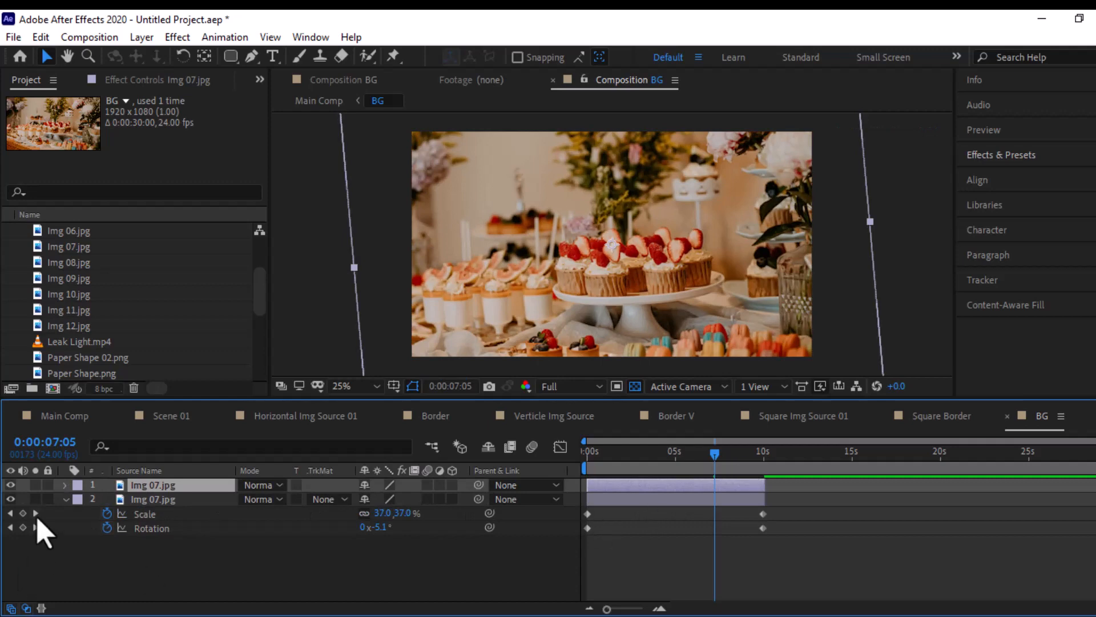
key("k")
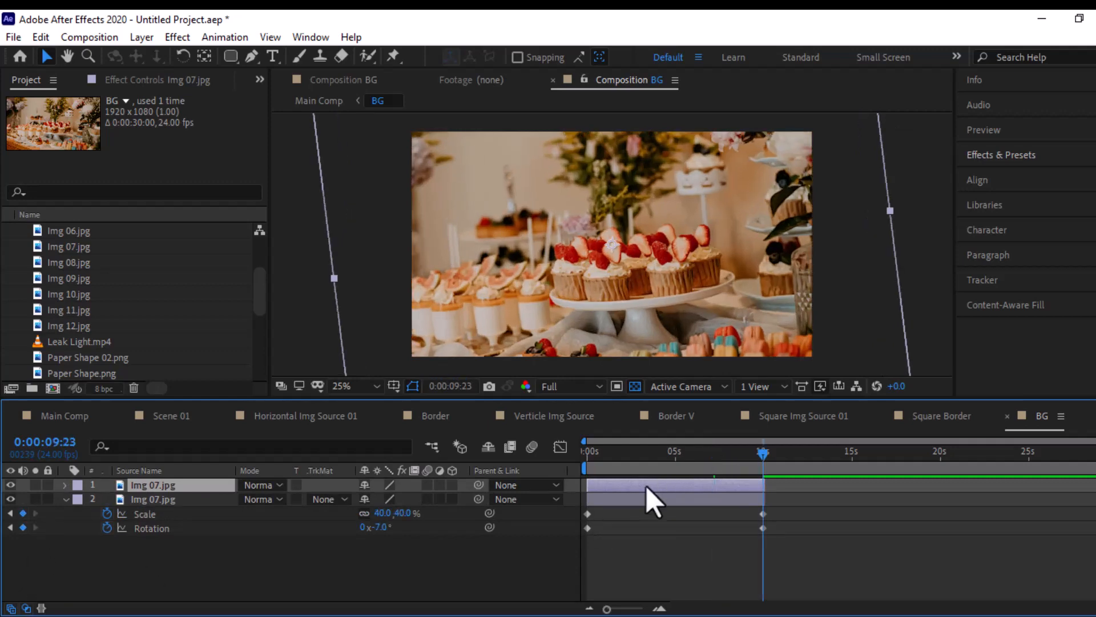
key("bracketleft")
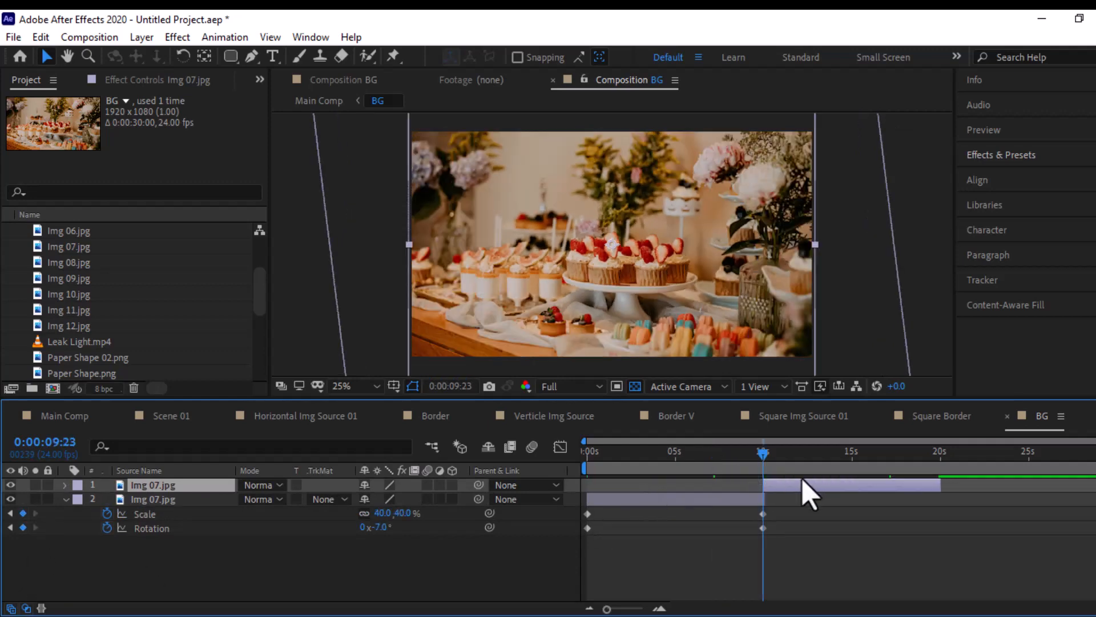
- Reveal the copy's keyframes, duplicate it again, and start the third Img 07.jpg layer at 0:00:19:22
key("ctrl+v")
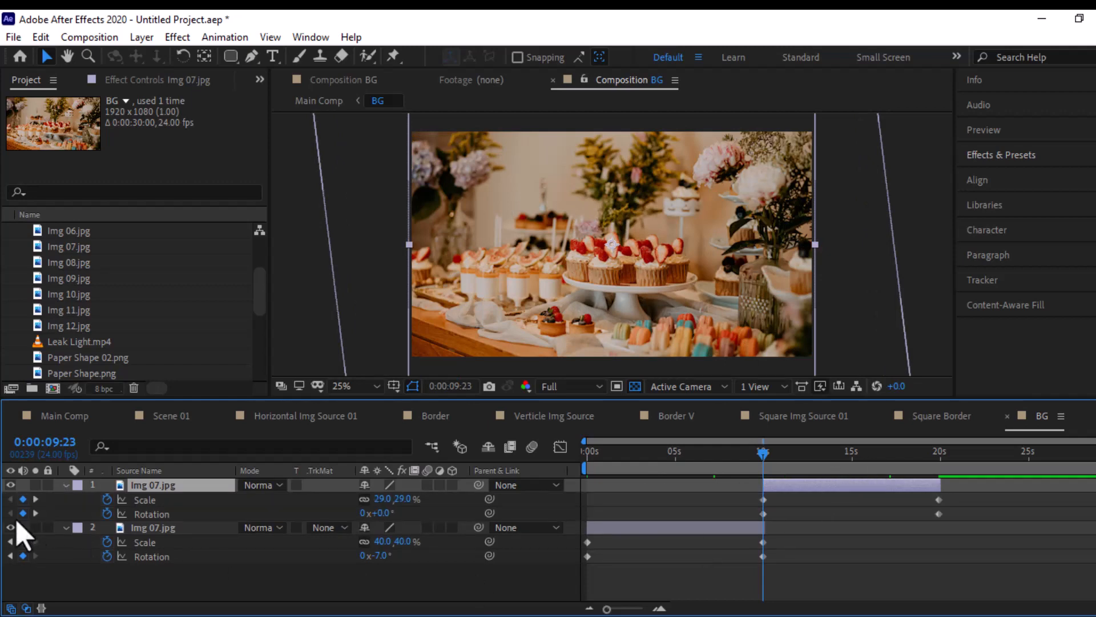
key("k")
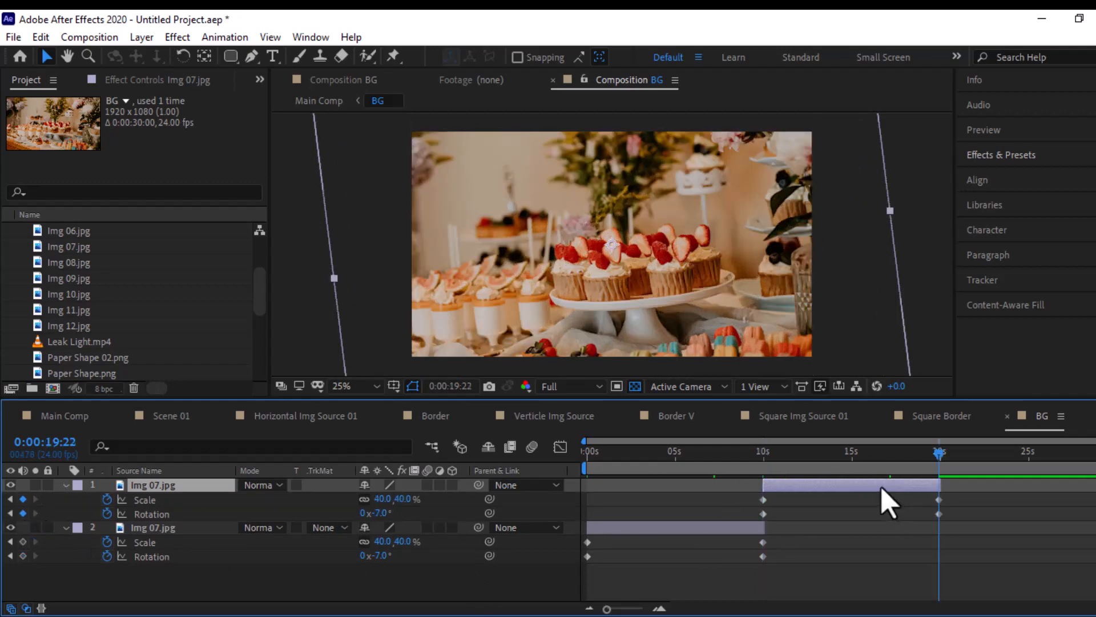
key("ctrl+d")
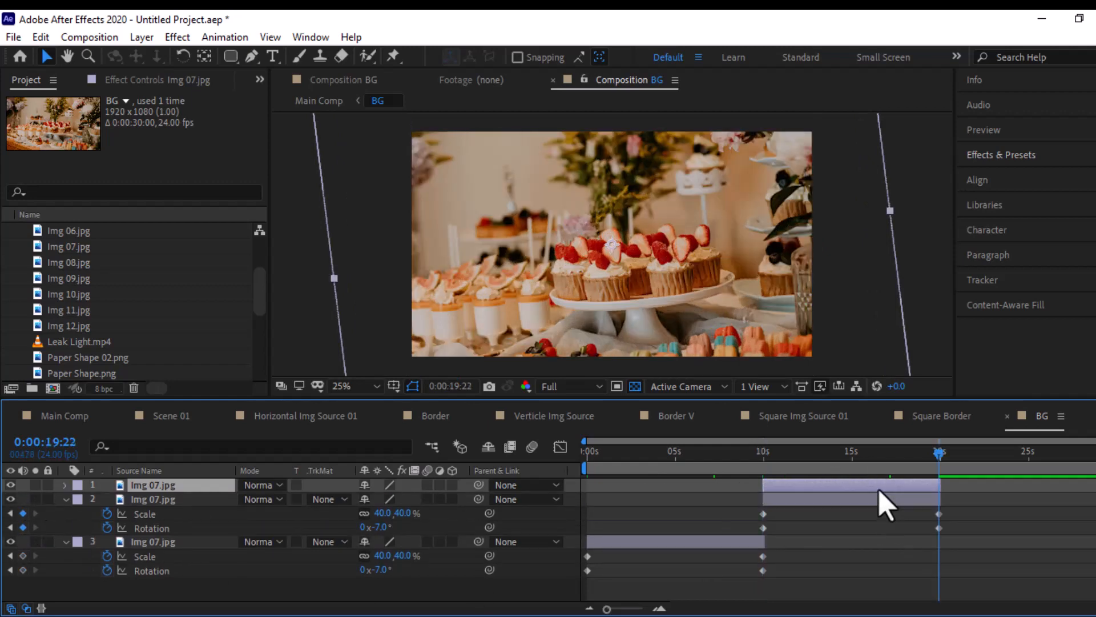
key("[")
left_click_drag(1034, 452, 1000, 479)
- Replace the source of the middle Img 07.jpg layer with Img 10.jpg from the project assets
left_click(803, 498)
left_click(71, 250)
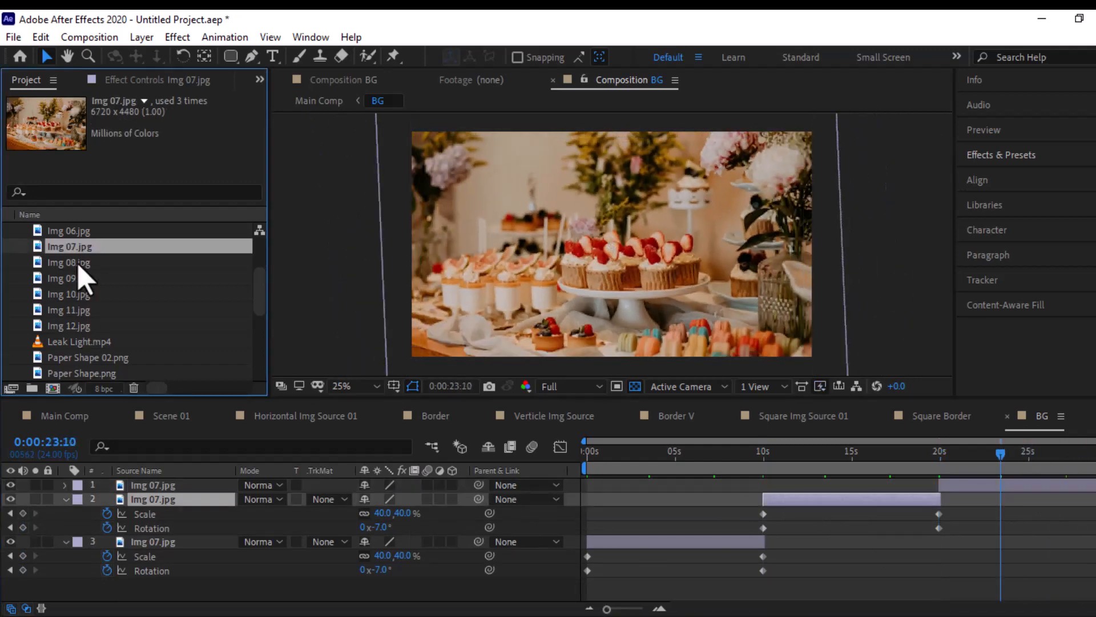
left_click(74, 262)
left_click(74, 279)
left_click(77, 294)
left_click_drag(80, 296, 730, 518)
- Enlarge the Img 10.jpg layer to fill the frame at 0:00:09:23 and set its scale to 70% at 0:00:19:22
left_click(850, 462)
key("u")
left_click(10, 514)
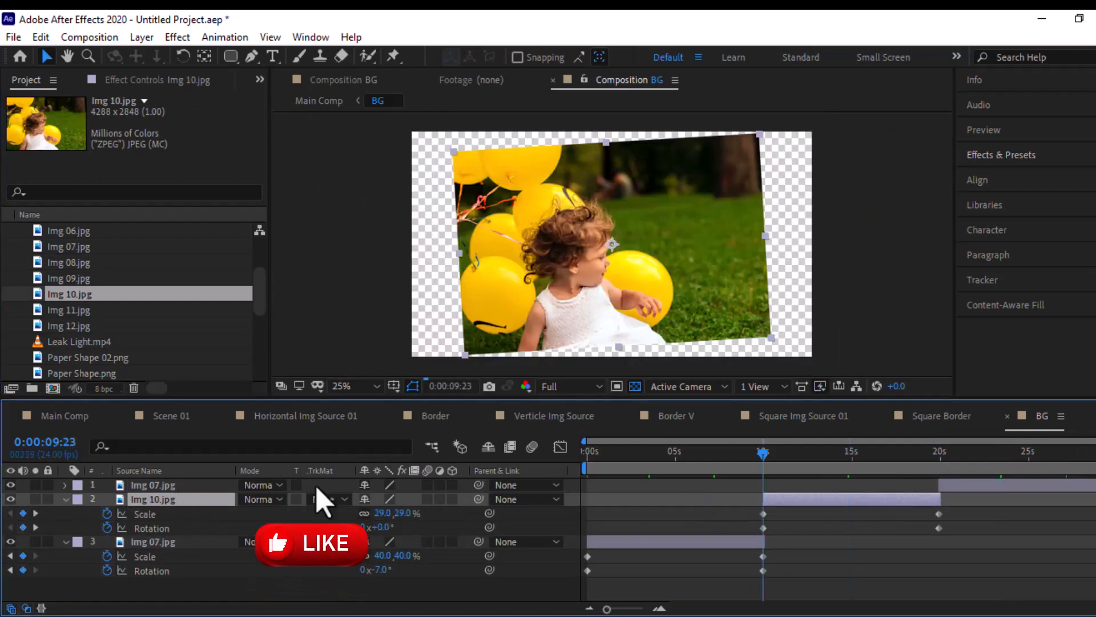
left_click_drag(396, 513, 409, 507)
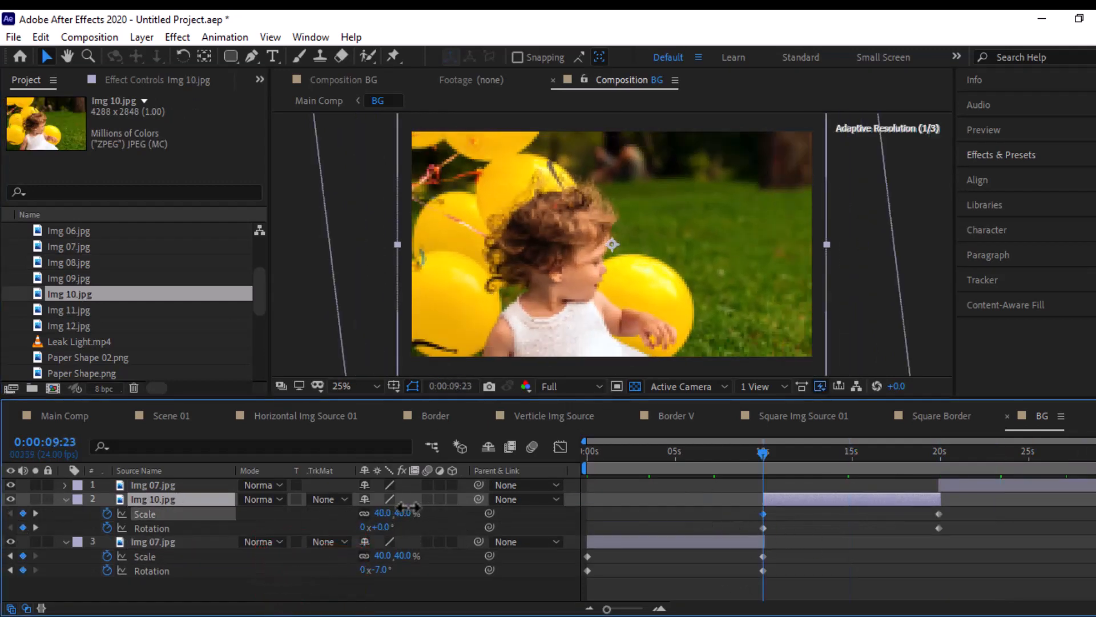
left_click(36, 527)
left_click(403, 513)
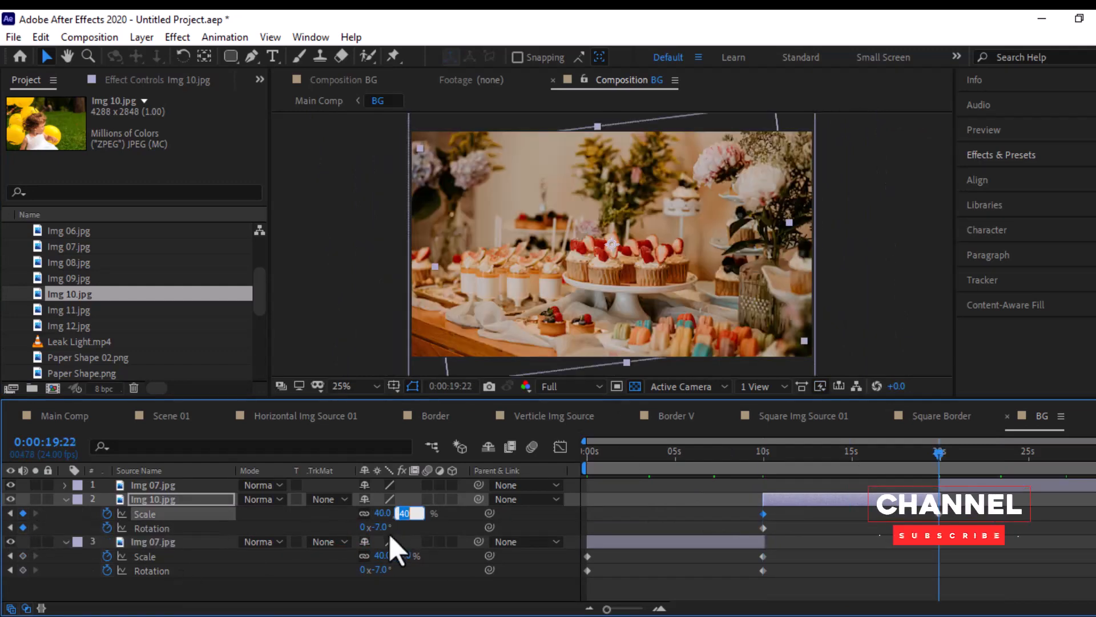
type("70")
key("Return")
left_click(826, 333)
- Reveal the keyframes of the last-starting Img 07.jpg layer and move the current time to its first keyframe at 0:00:19:22
left_click_drag(936, 453, 954, 477)
left_click(965, 486)
key("u")
left_click(11, 512)
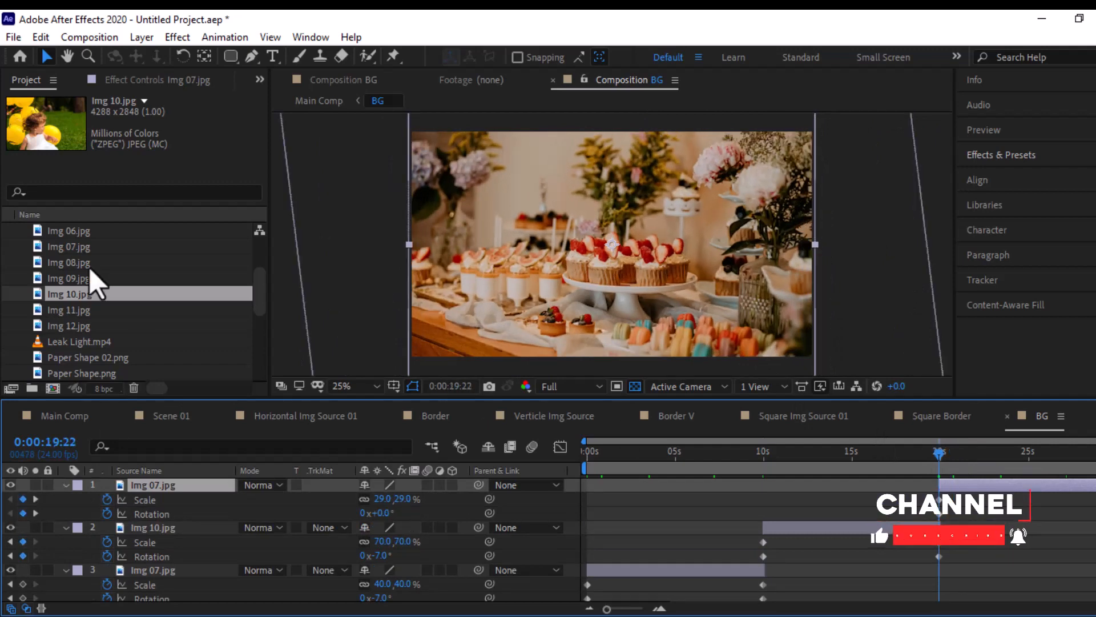
- Browse the image assets and replace the source of the last-starting Img 07.jpg layer with Img 04.jpg
left_click(75, 310)
left_click(71, 326)
left_click(80, 263)
left_click(82, 249)
left_click(83, 234)
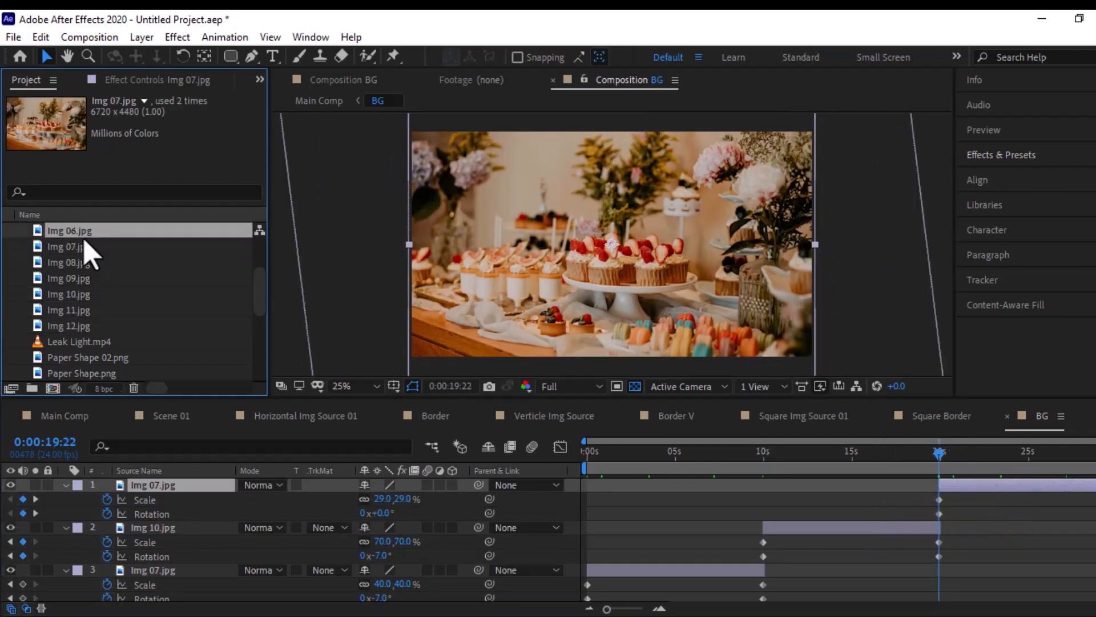
scroll(85, 242, "up", 1)
left_click(89, 244)
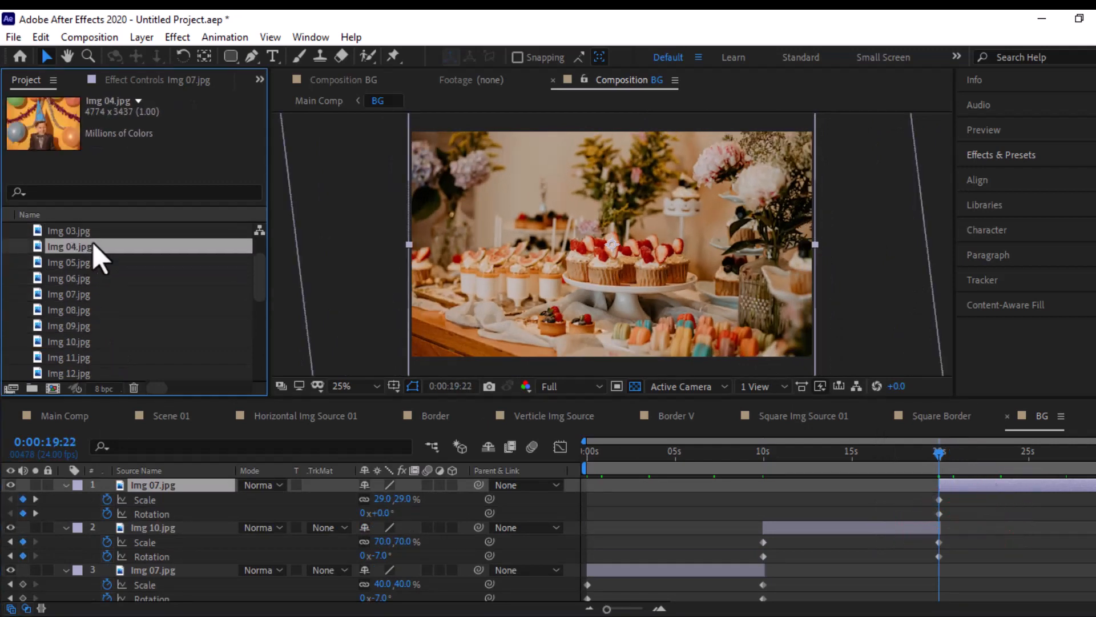
scroll(91, 268, "up", 3)
left_click(86, 294)
left_click_drag(85, 296, 169, 485)
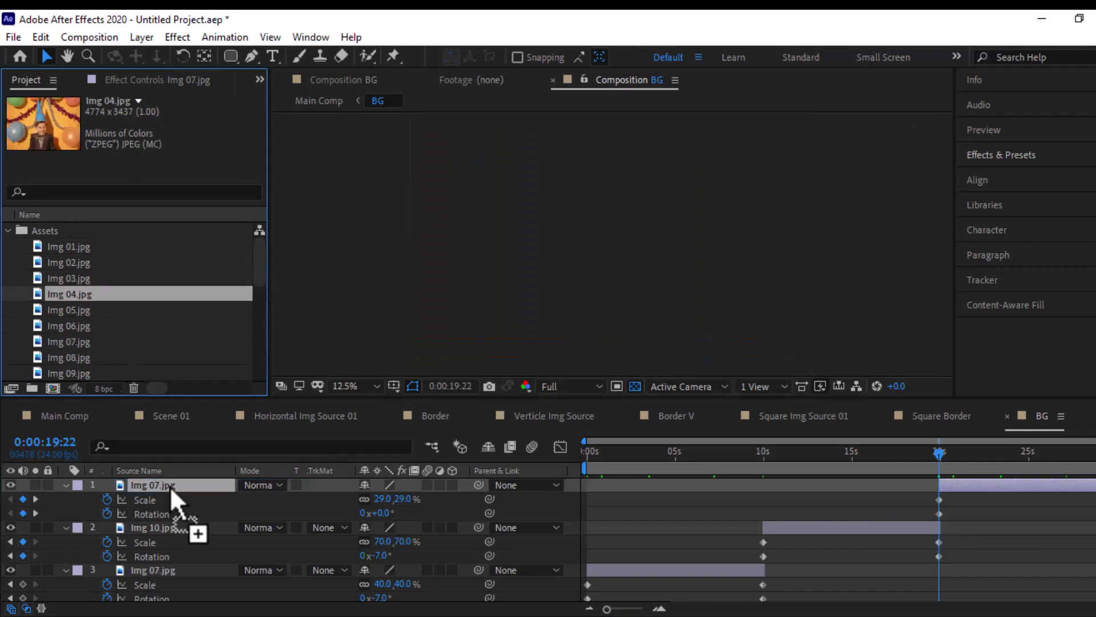
- Set the Img 04.jpg layer's scale to 40% at its 0:00:19:22 keyframe and 65% at 0:00:29:21
left_click(1020, 461)
left_click(974, 495)
left_click(978, 488)
key("u")
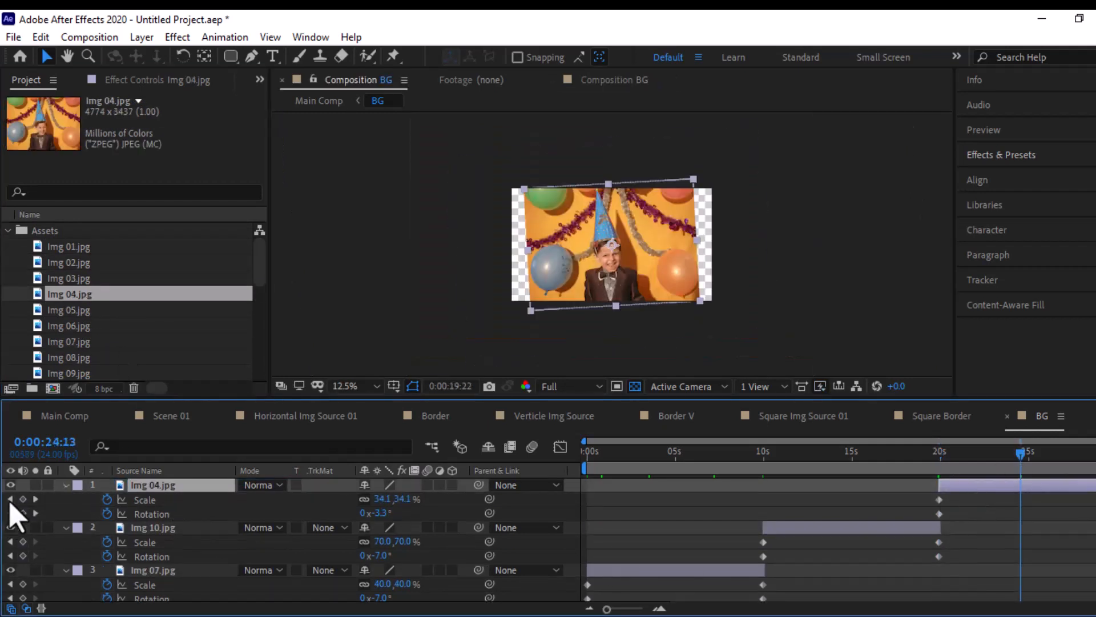
left_click(10, 500)
left_click_drag(404, 498, 413, 499)
left_click(35, 499)
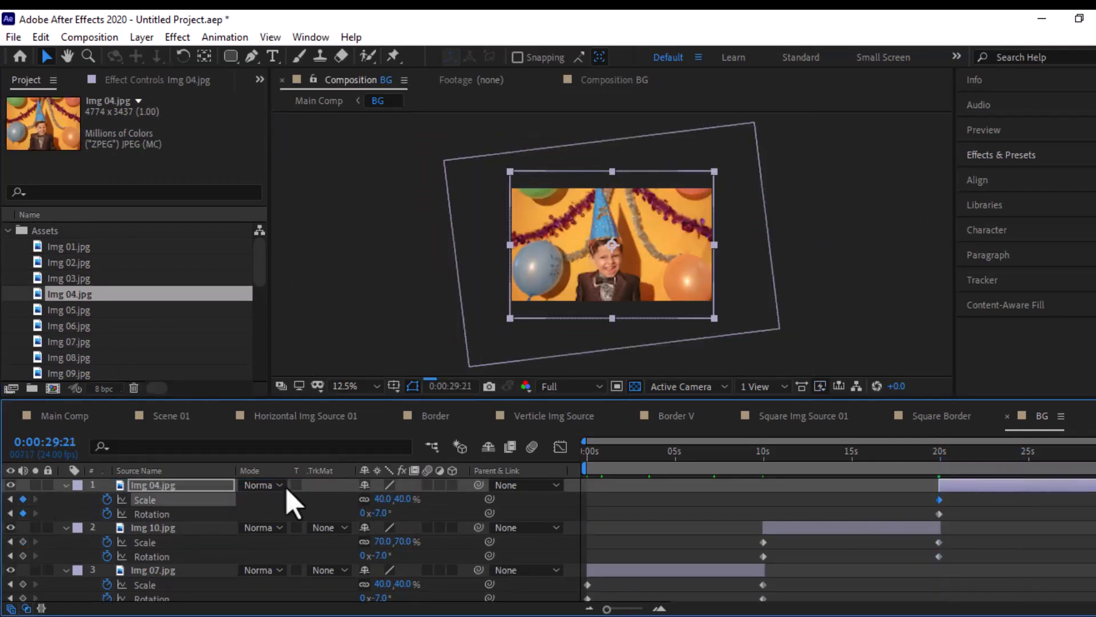
left_click(383, 498)
type("65")
left_click(453, 514)
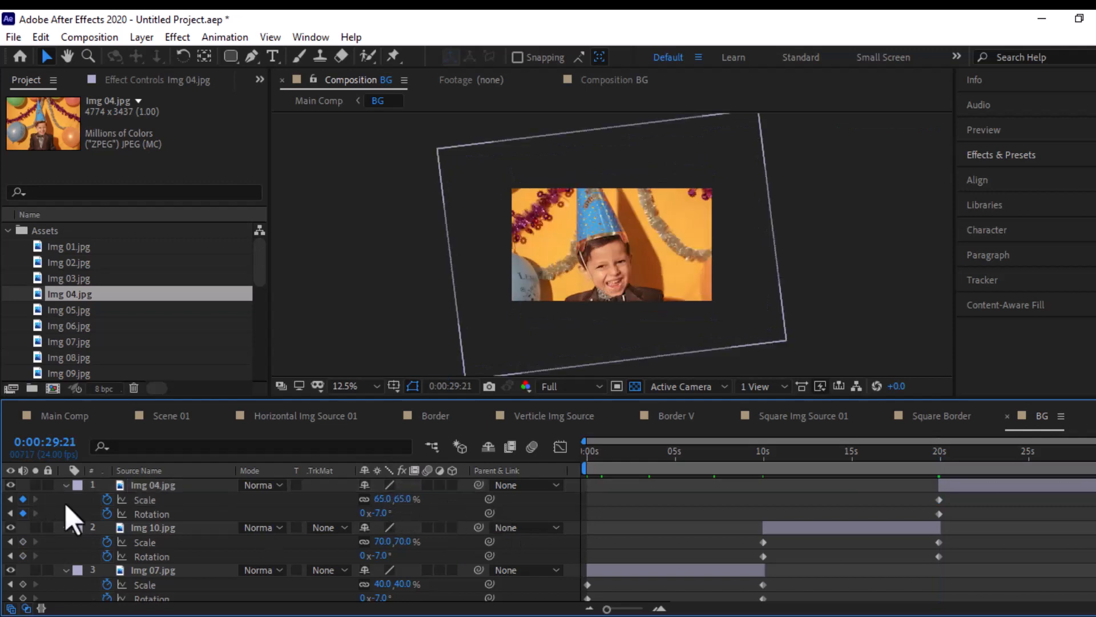
- Collapse the image layers and add a 1920 x 1080 black solid above them at 35% opacity
left_click(66, 527)
left_click(65, 484)
right_click(129, 546)
mouse_move(247, 365)
left_click(371, 383)
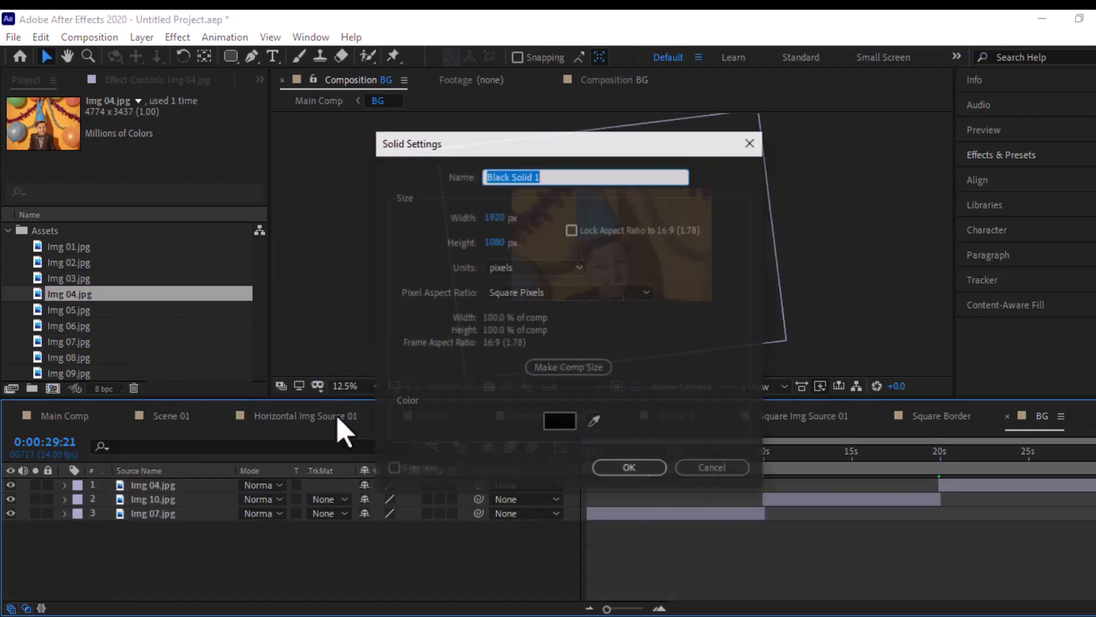
left_click(627, 466)
- Add an adjustment layer above the black solid and apply the Hue/Saturation effect to it
left_click(141, 37)
mouse_move(240, 56)
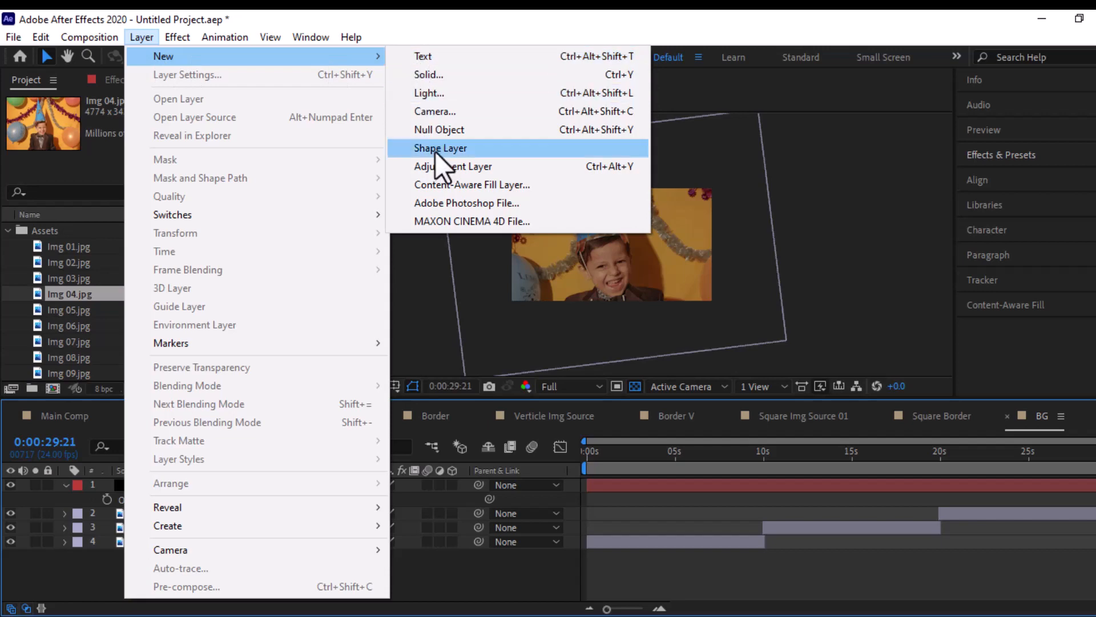
left_click(438, 166)
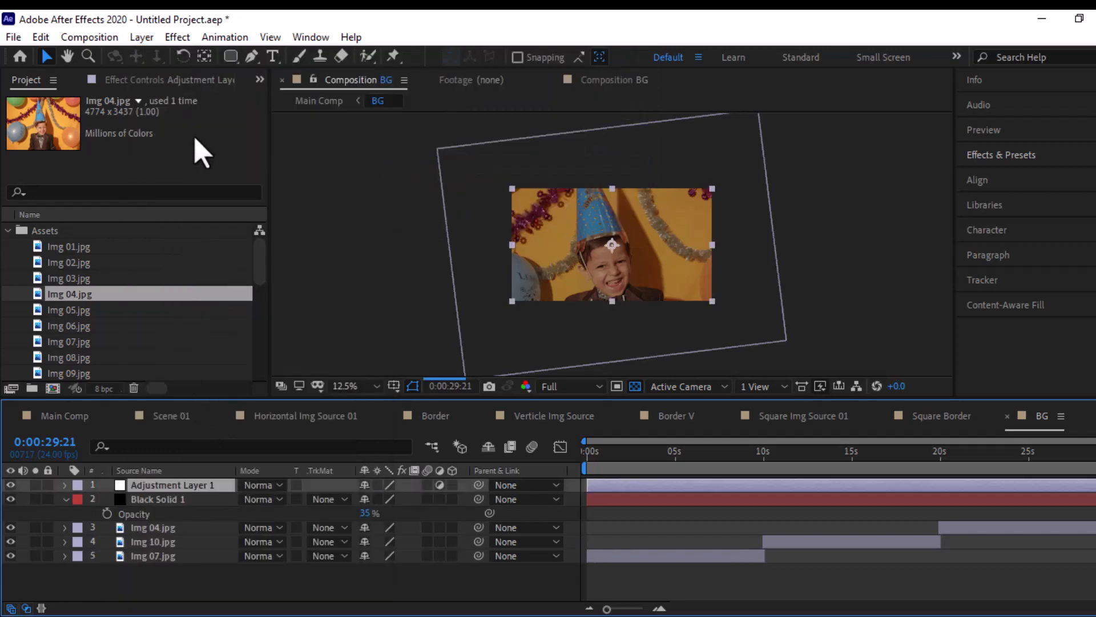
left_click(176, 38)
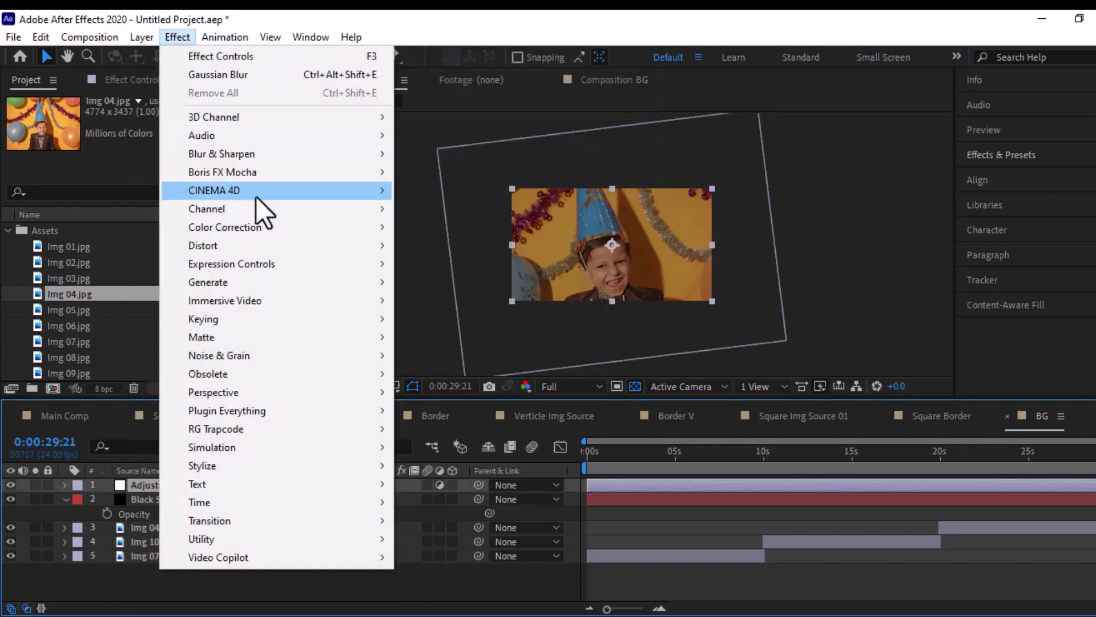
mouse_move(246, 229)
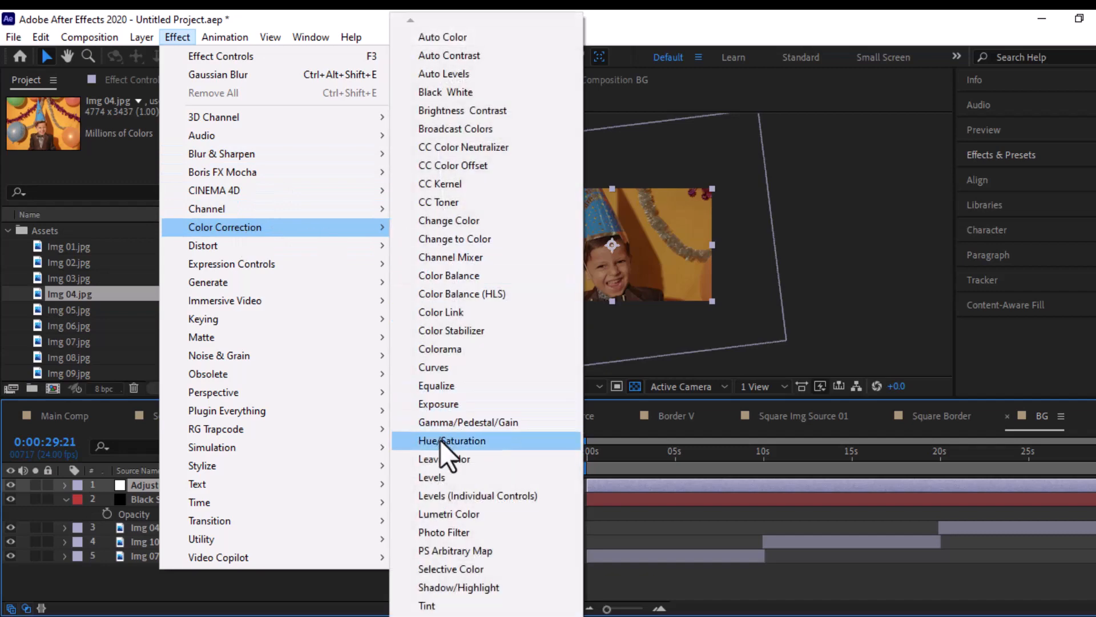
left_click(403, 441)
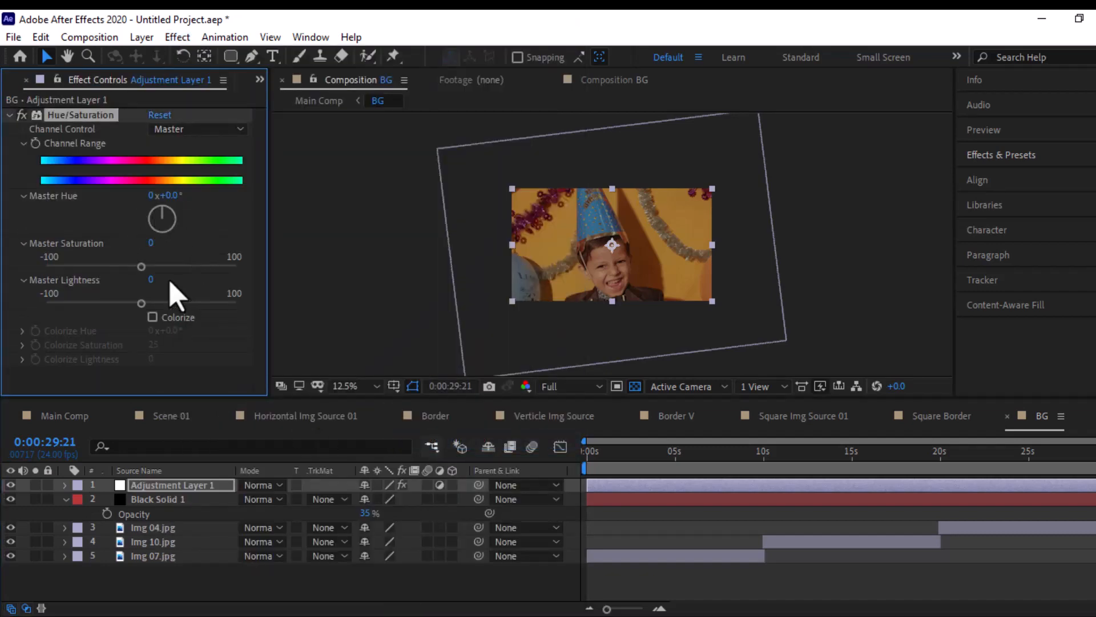
- Colorize the adjustment layer with a hue of 208° and a saturation of 22
left_click(153, 318)
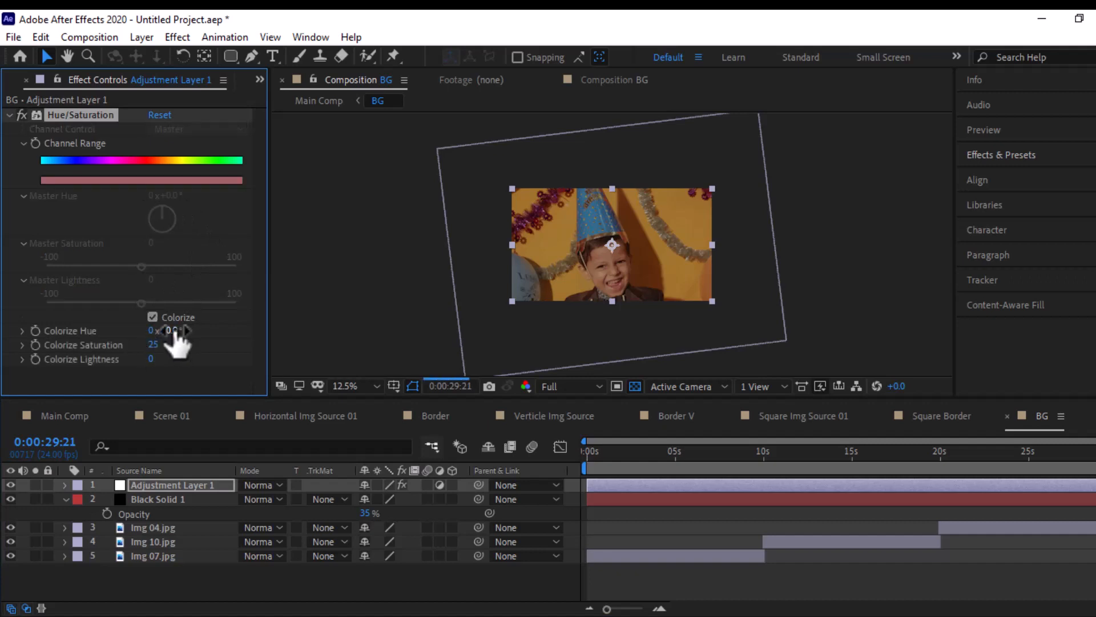
left_click_drag(194, 330, 206, 326)
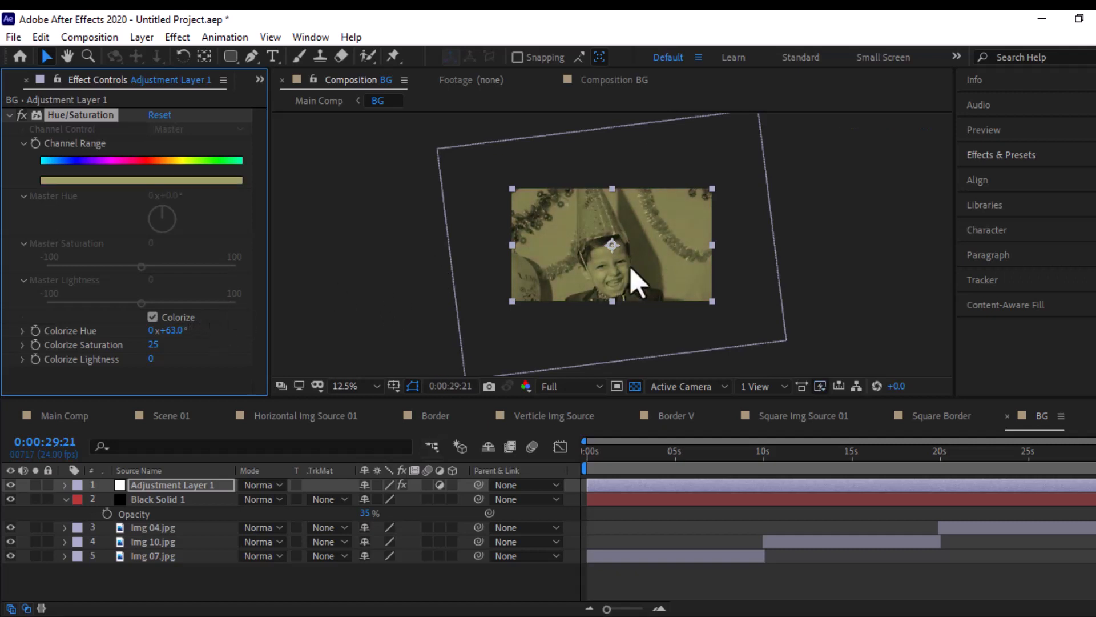
left_click(158, 488)
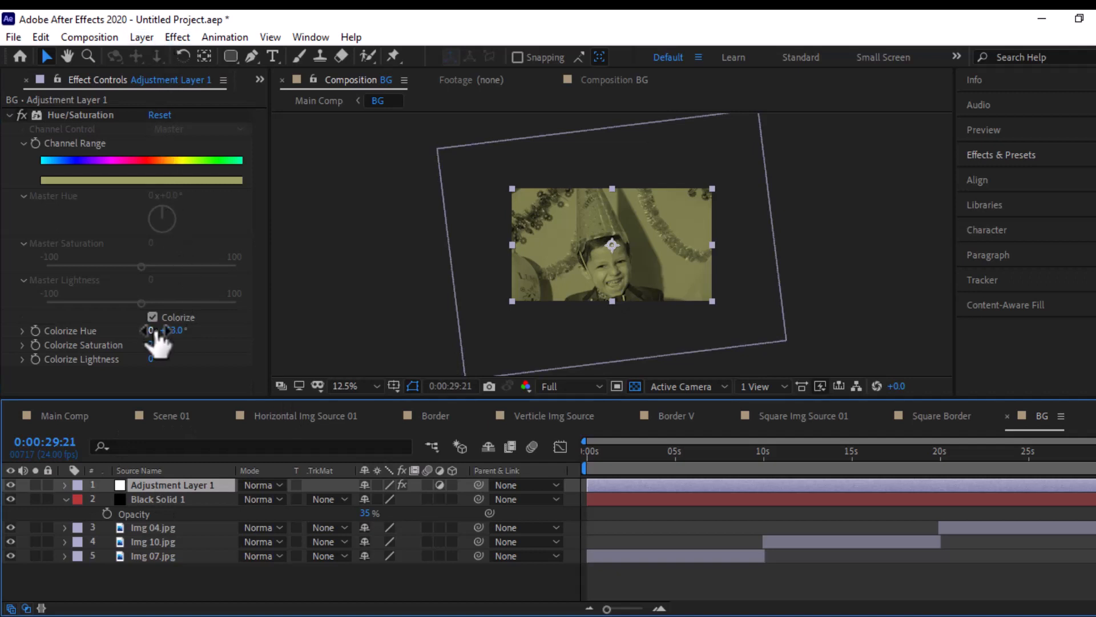
left_click(189, 331)
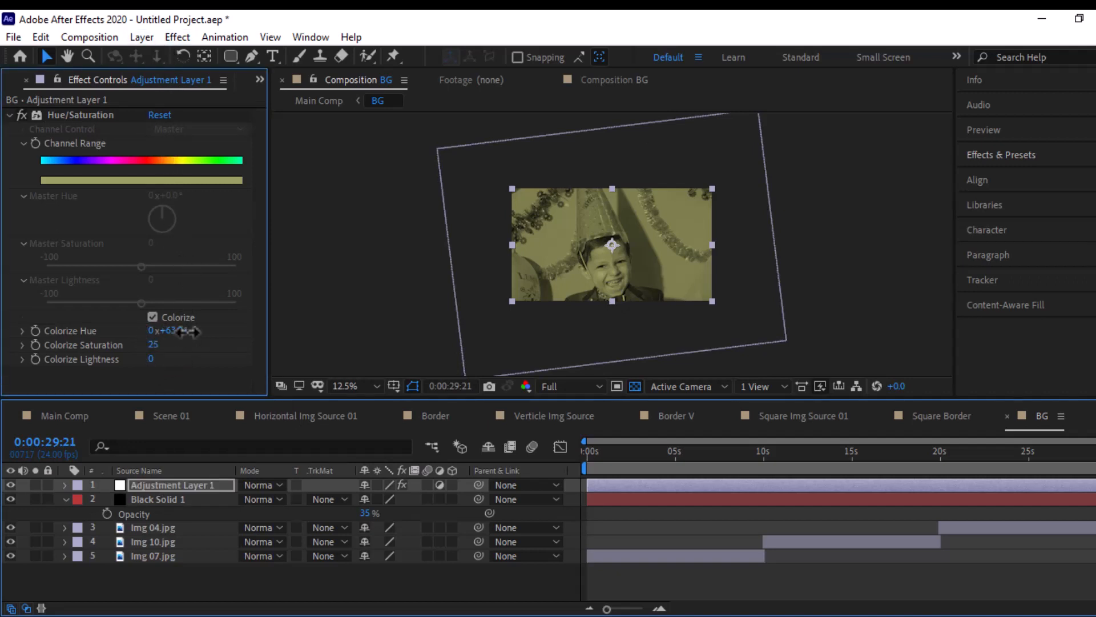
left_click_drag(188, 331, 227, 323)
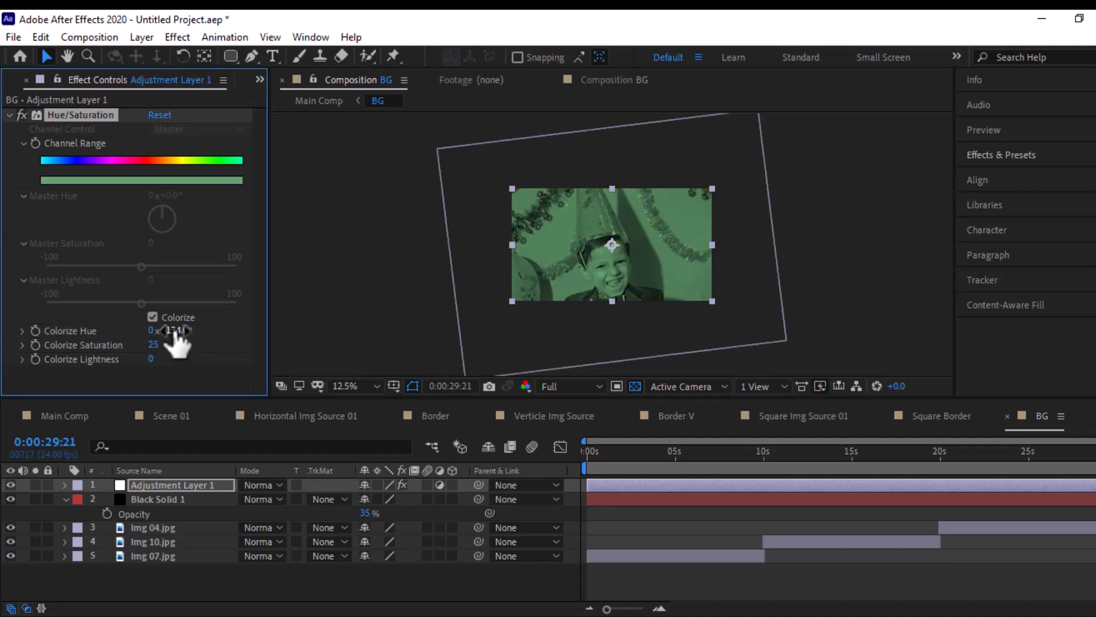
left_click_drag(196, 329, 211, 324)
left_click_drag(228, 319, 218, 320)
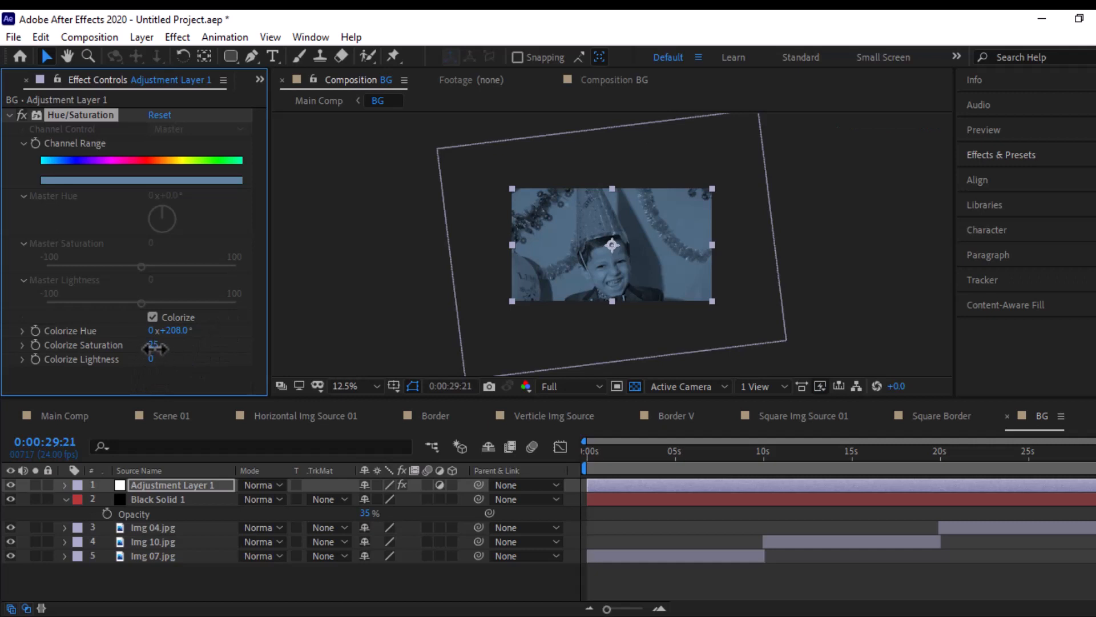
left_click_drag(147, 355, 144, 355)
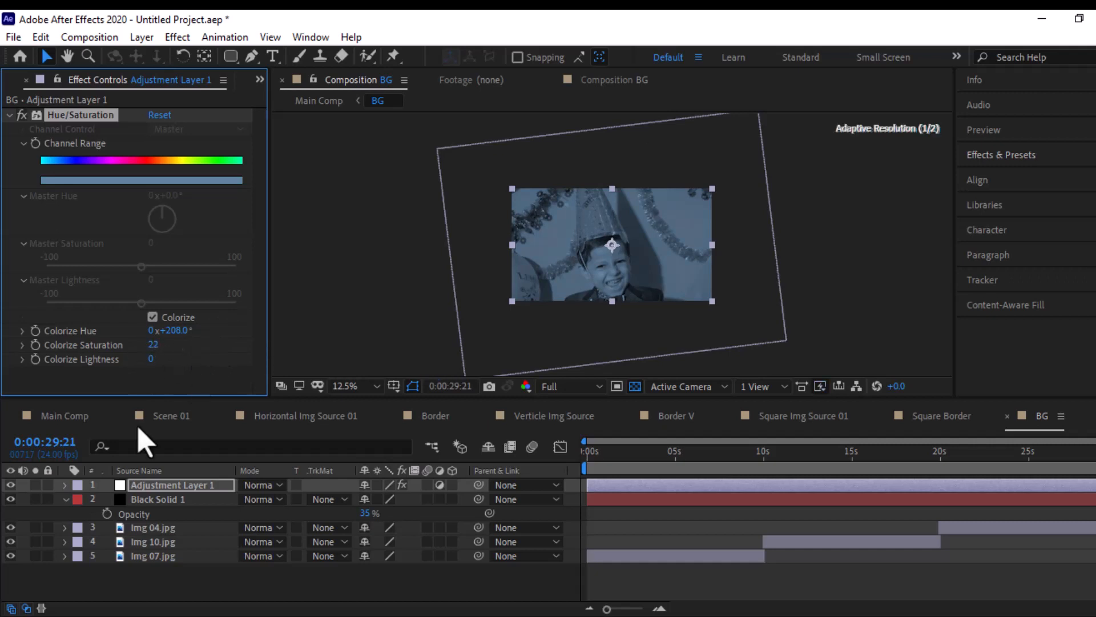
- Apply Gaussian Blur to the adjustment layer with a blurriness of 45 and Repeat Edge Pixels enabled
left_click(98, 485)
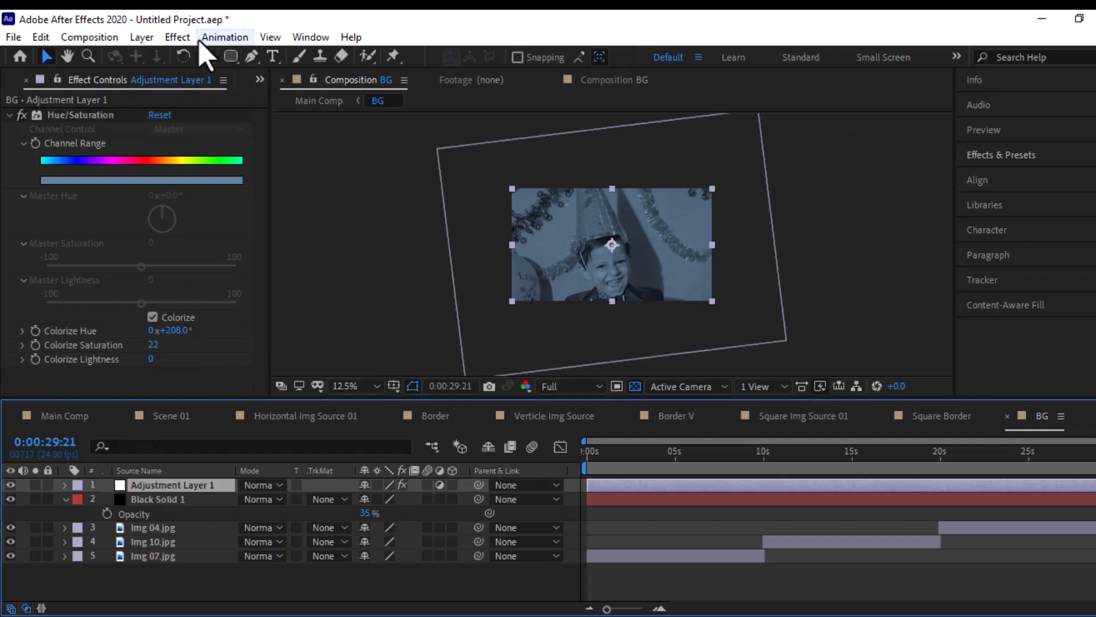
left_click(177, 37)
mouse_move(273, 157)
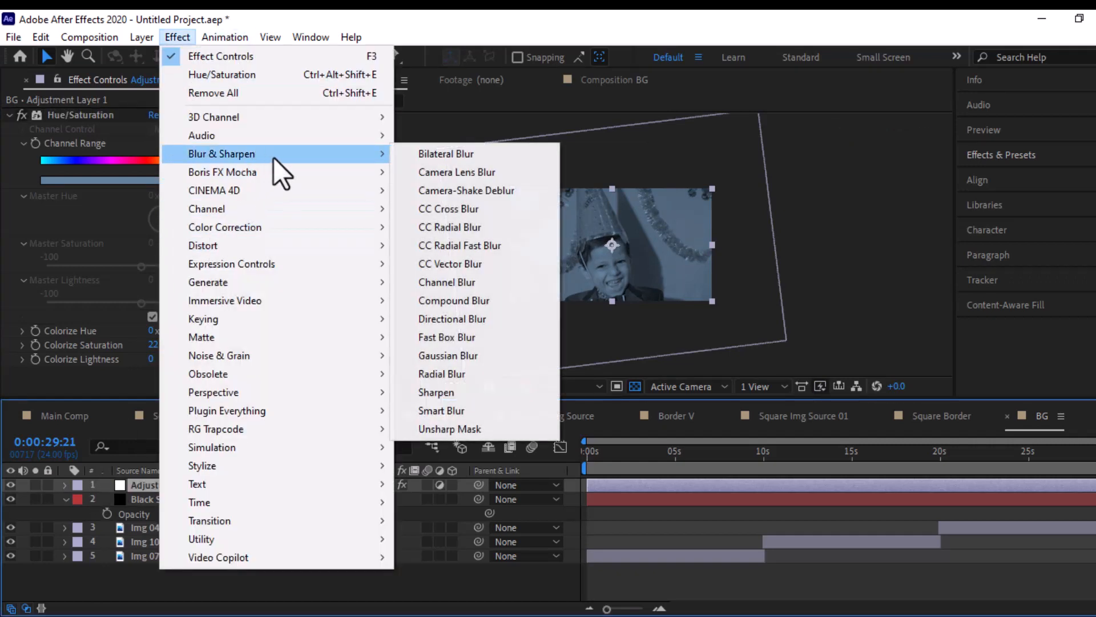
left_click(458, 356)
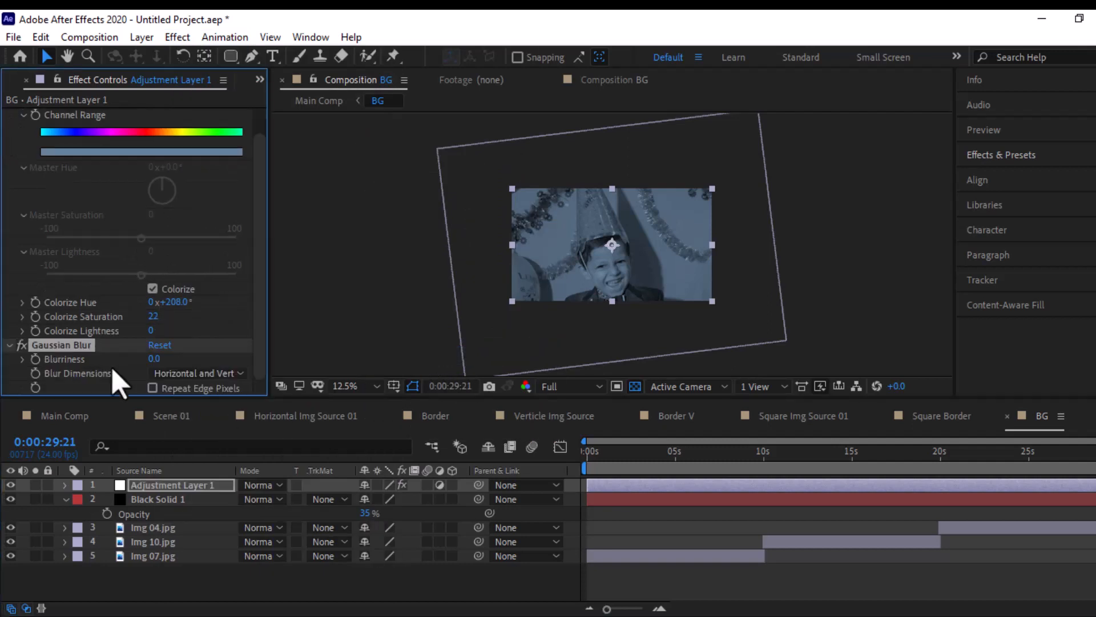
left_click(154, 359)
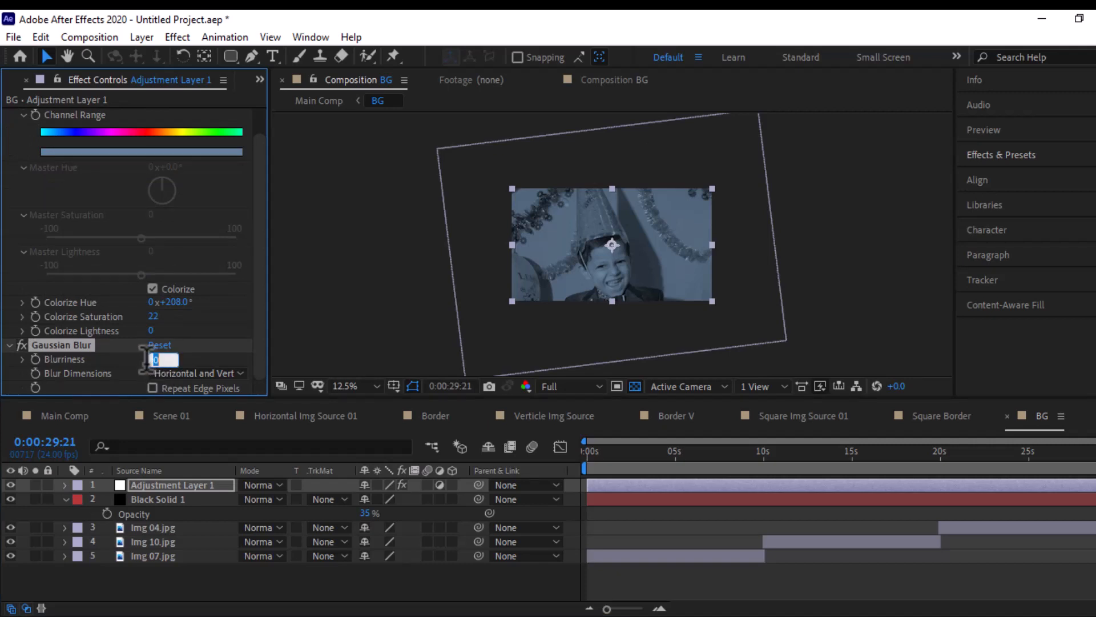
type("45")
key("Return")
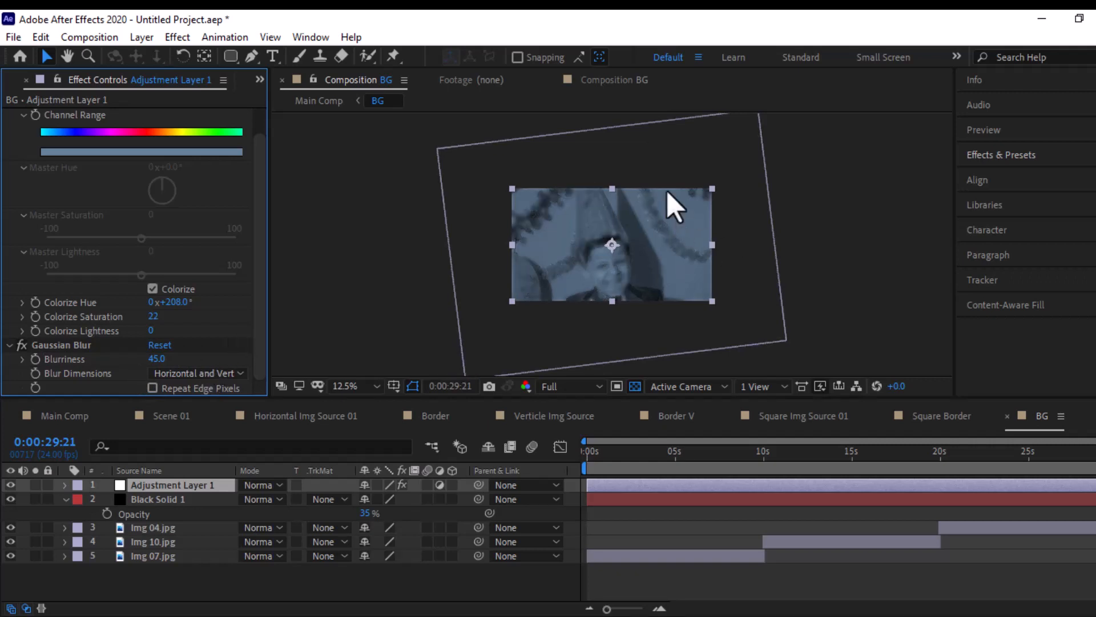
left_click(153, 388)
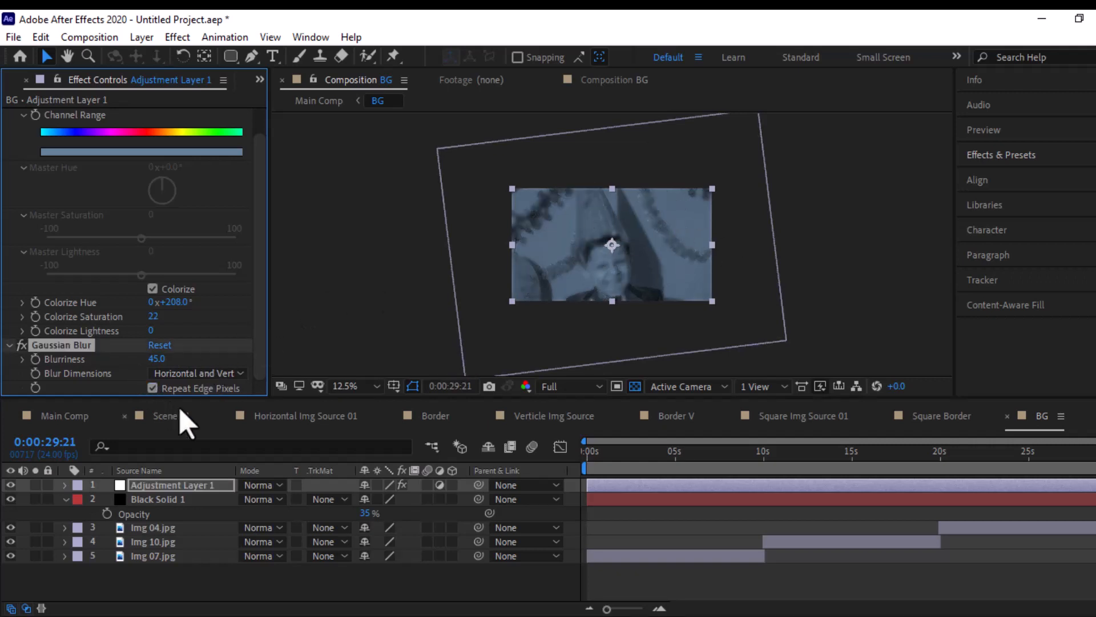
- Open Main Comp, fit the frame in view, and review the Scene 01 photos over the background around 0:00:02:03
left_click(86, 422)
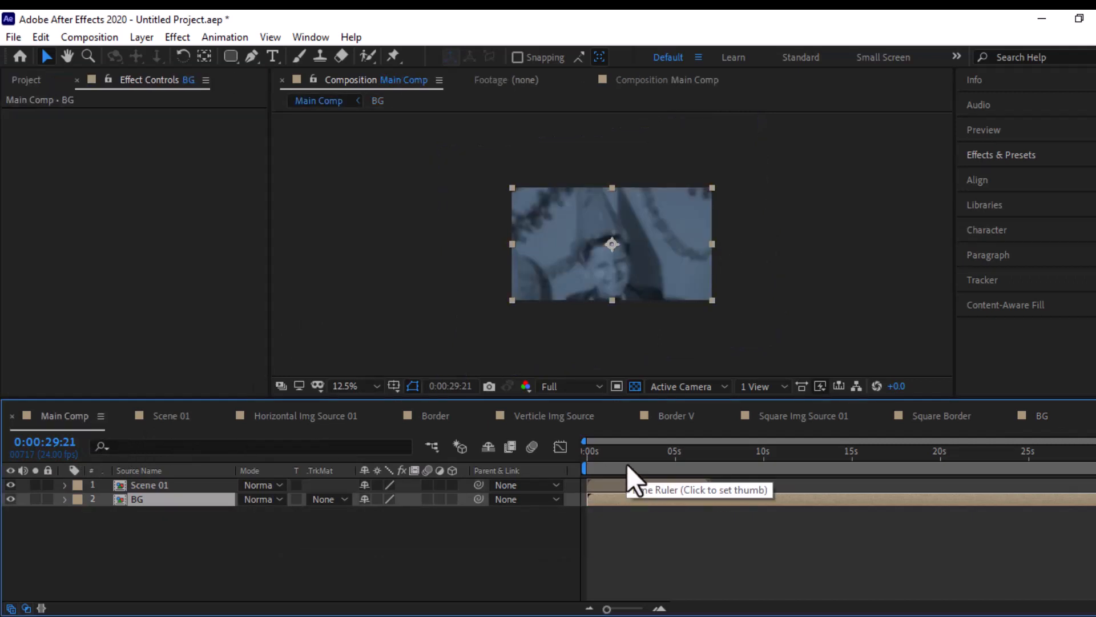
left_click_drag(627, 462, 633, 462)
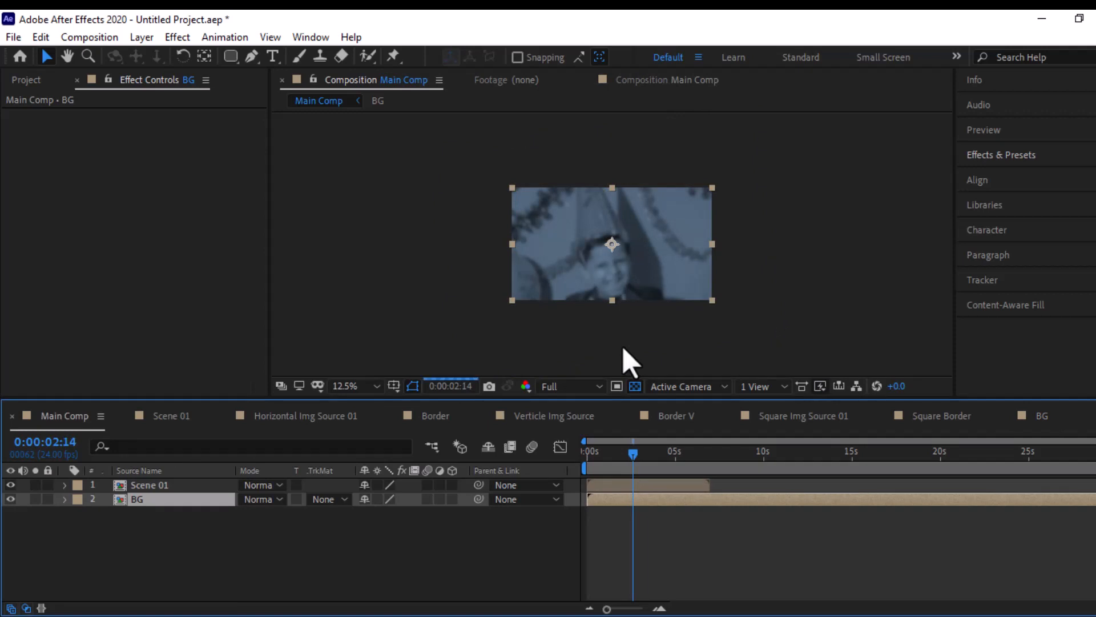
left_click(362, 386)
left_click(382, 108)
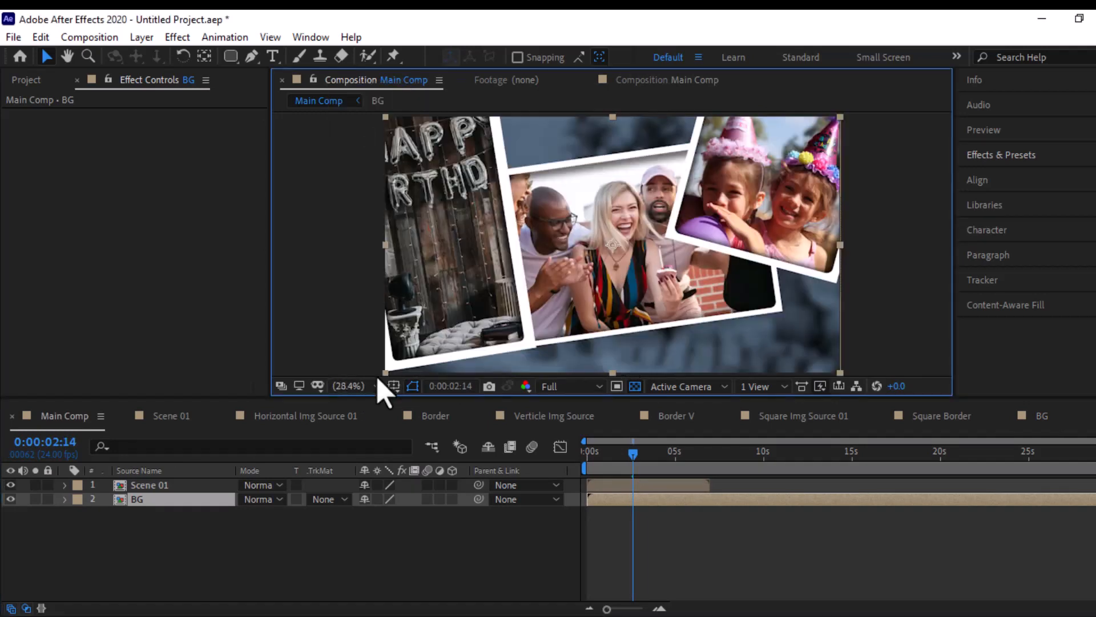
left_click(143, 486)
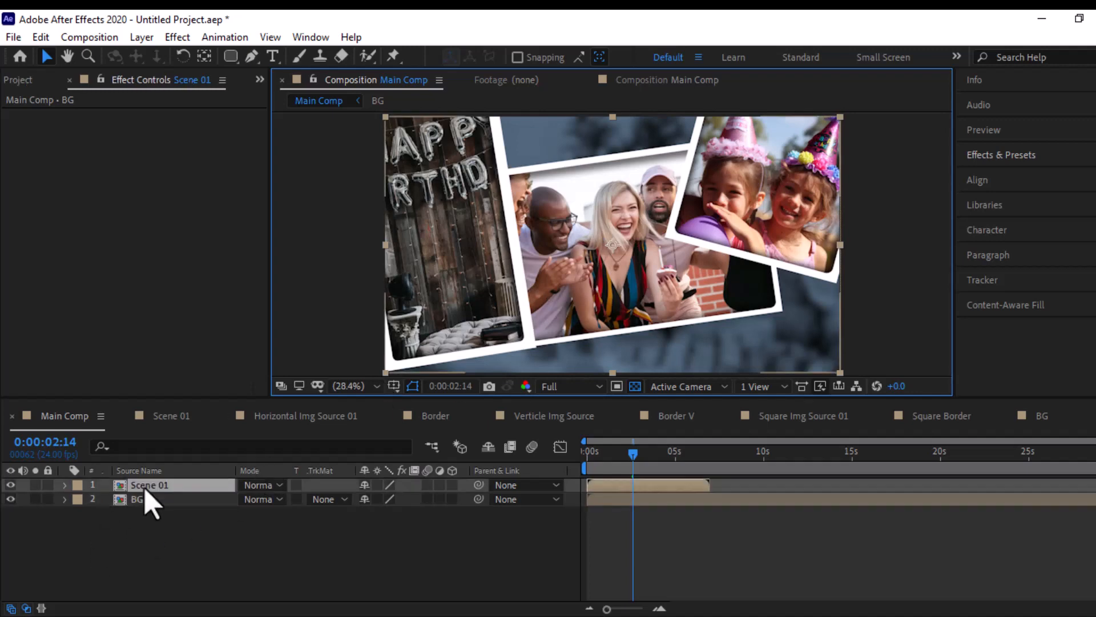
left_click(587, 454)
left_click_drag(622, 454, 625, 454)
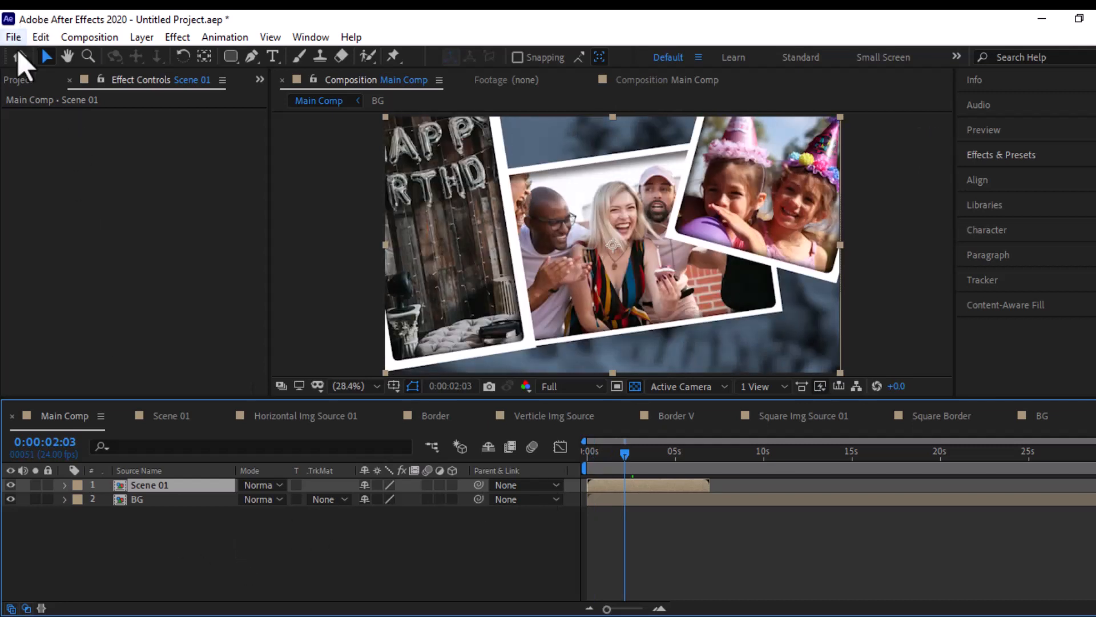
- Add Paper Shape 02.png from the assets above Scene 01 in Main Comp and reveal its scale
left_click(19, 79)
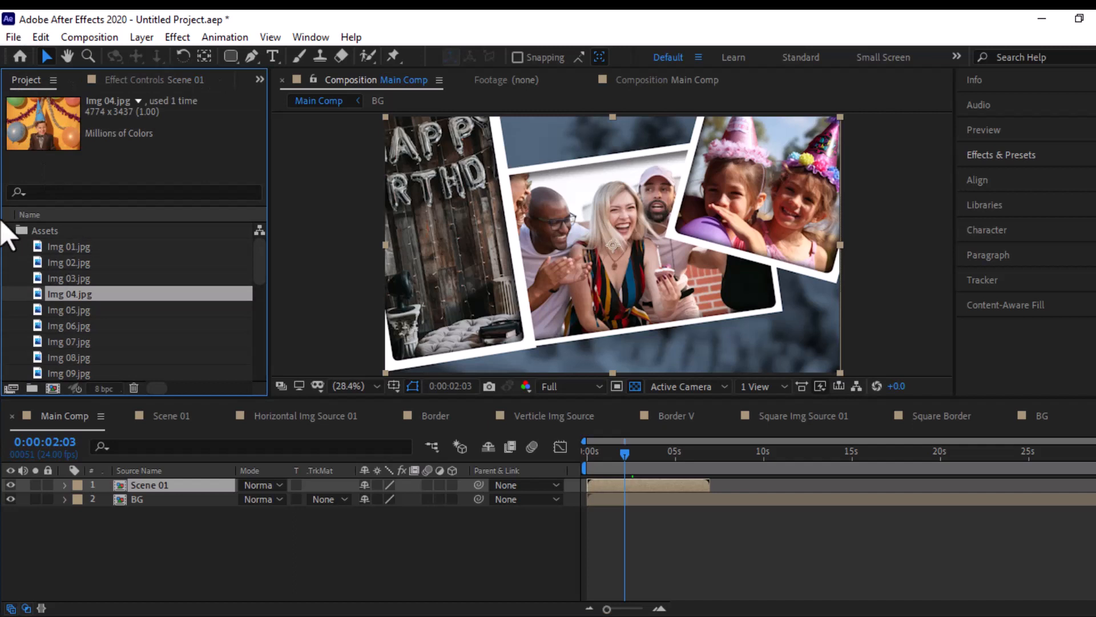
scroll(40, 263, "down", 4)
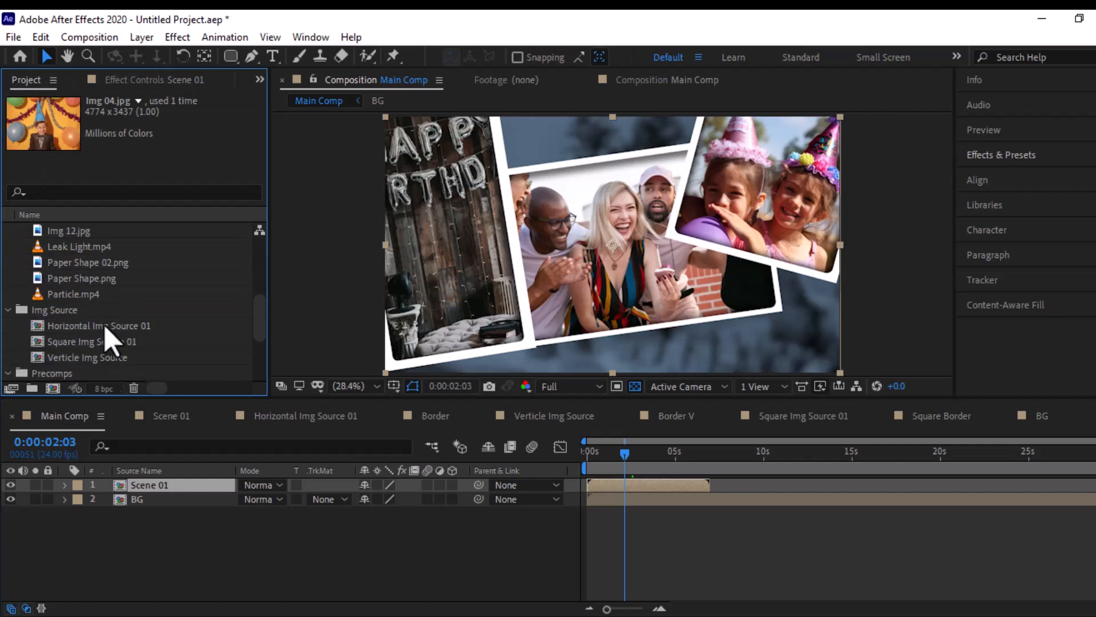
left_click(76, 266)
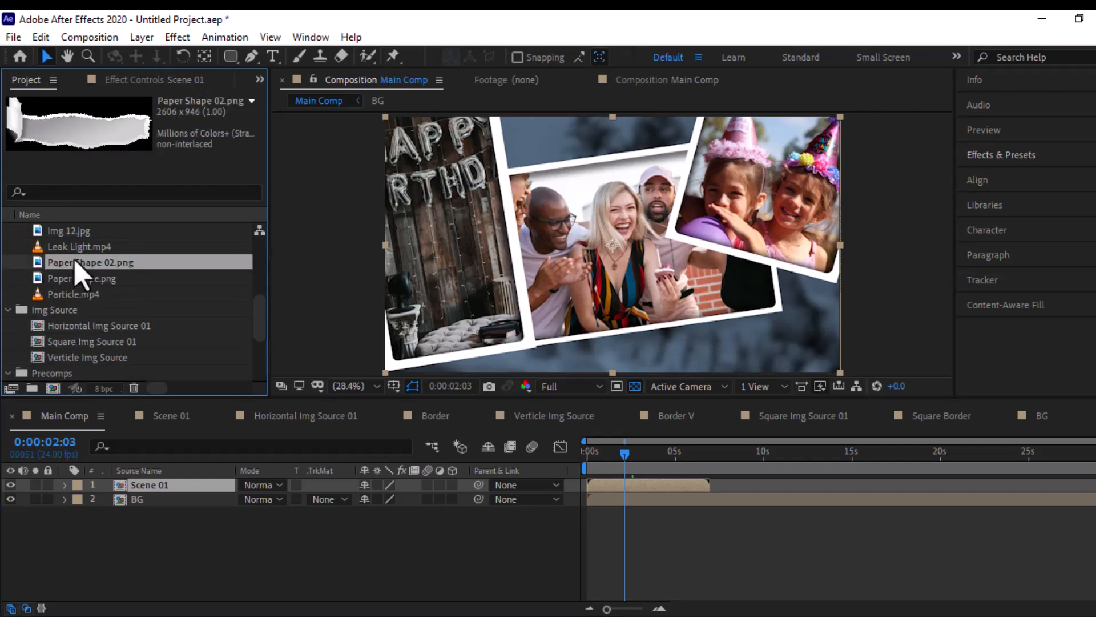
left_click_drag(76, 264, 553, 343)
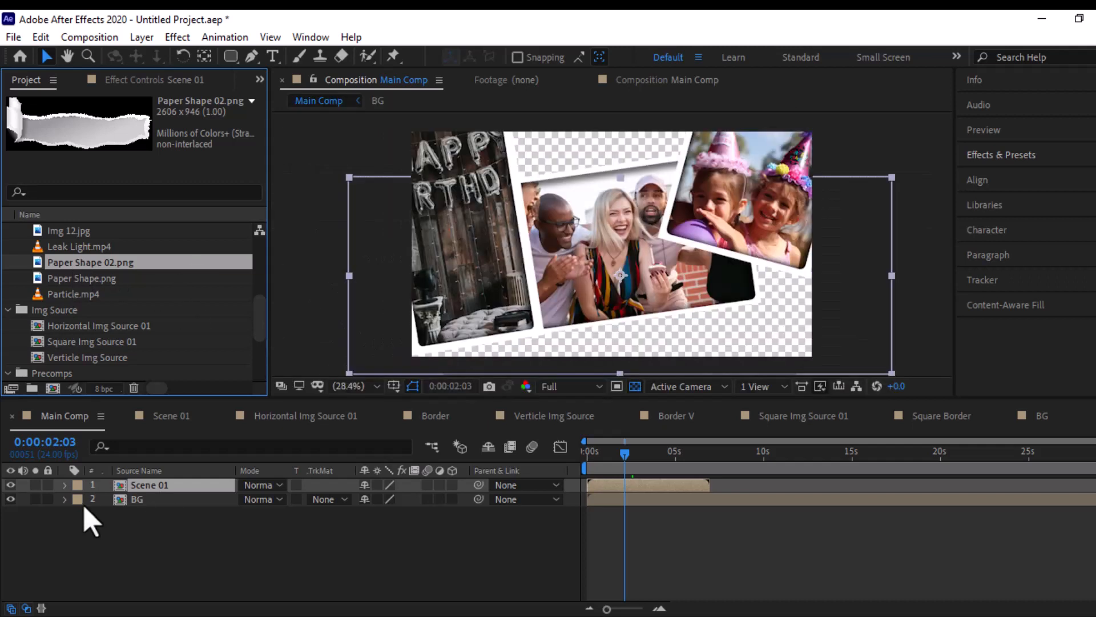
left_click_drag(92, 523, 180, 484)
key("s")
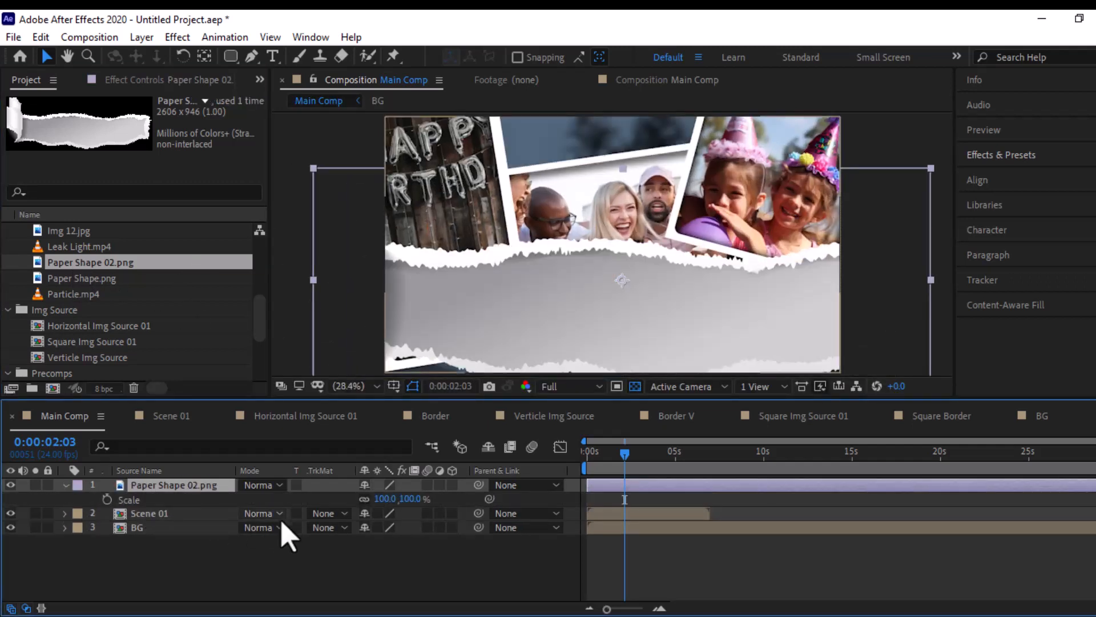
- Scale the Paper Shape 02.png layer to 32% and move it over the lower edge of the balloon photo
left_click_drag(404, 500, 361, 516)
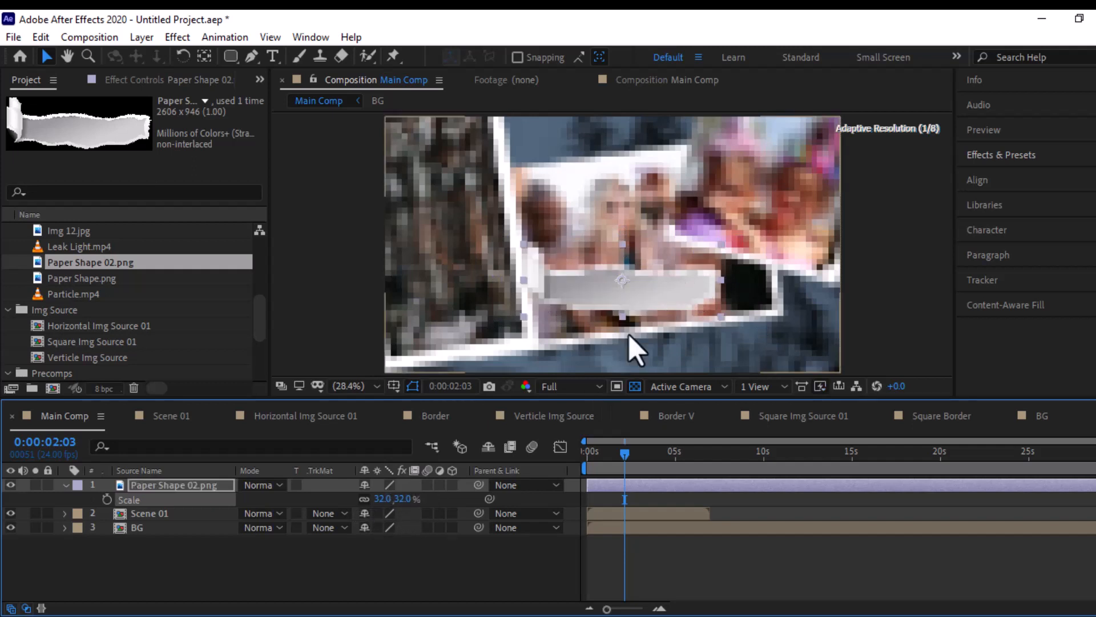
left_click(642, 294)
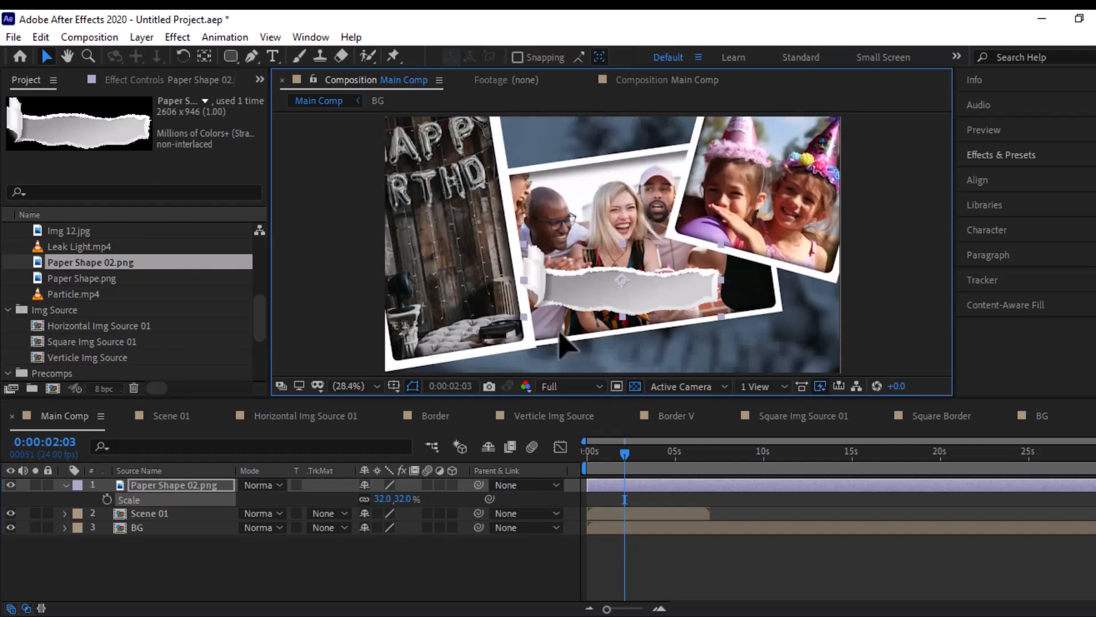
left_click_drag(606, 320, 546, 327)
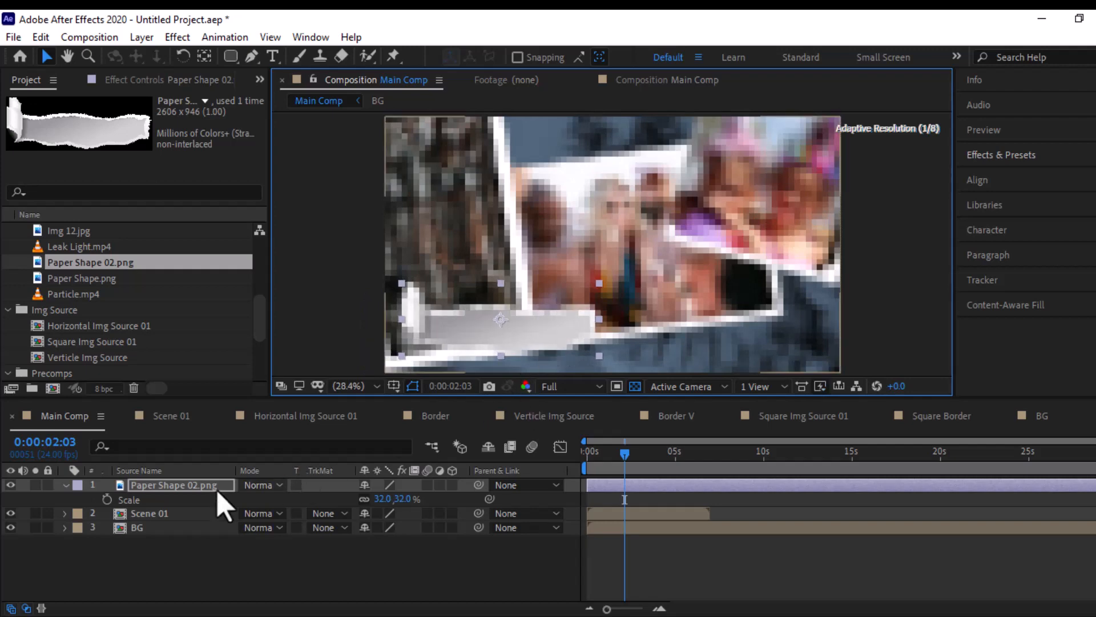
- Apply the Linear Wipe transition effect to the Paper Shape 02.png layer
left_click(184, 484)
left_click(178, 36)
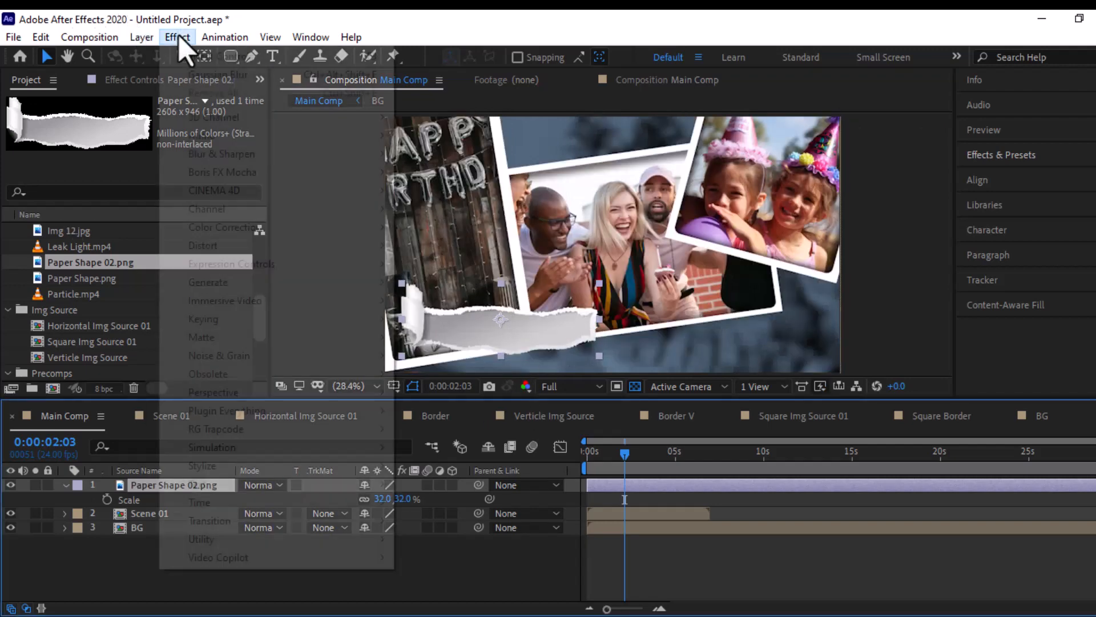
mouse_move(304, 516)
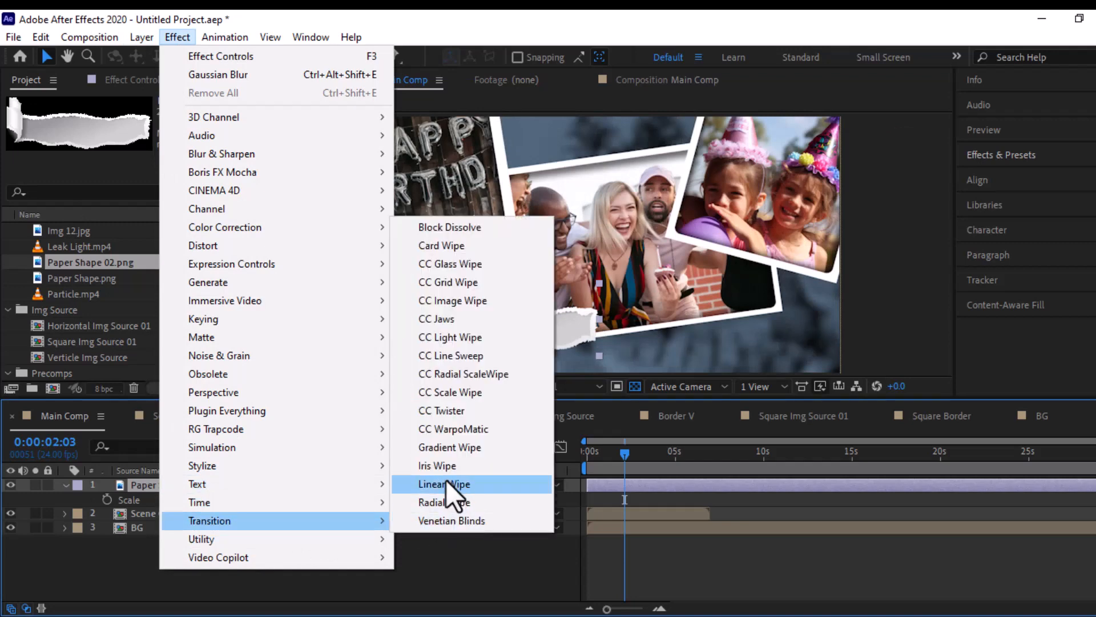
left_click(446, 483)
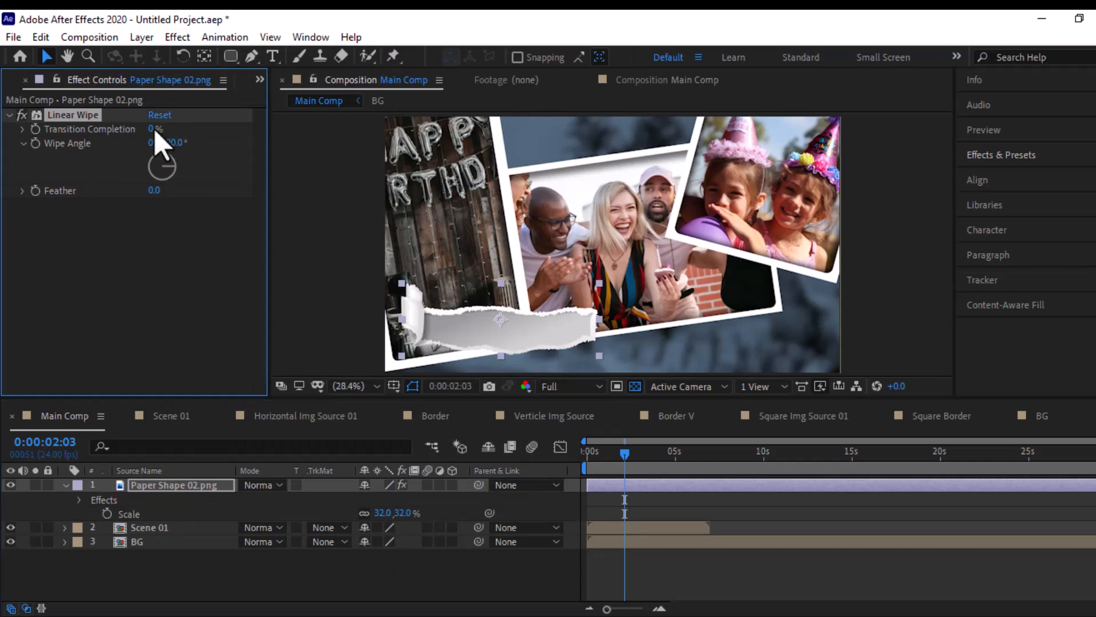
- Test the wipe's Transition Completion, return it to 0%, and set the Wipe Angle to -90°
left_click_drag(211, 131, 21, 143)
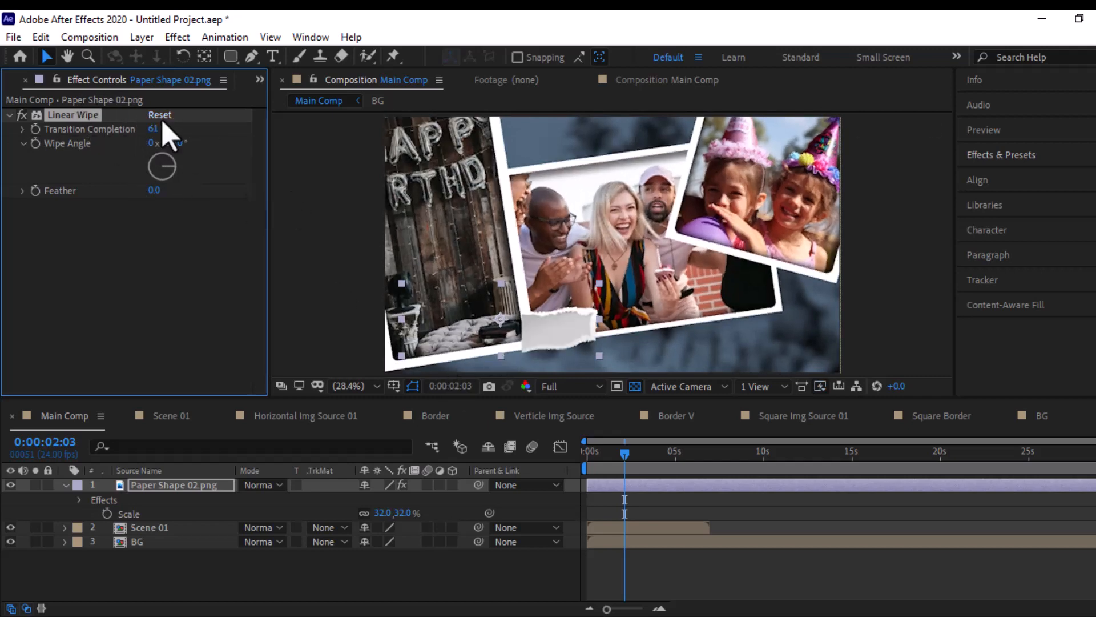
left_click_drag(155, 130, 80, 158)
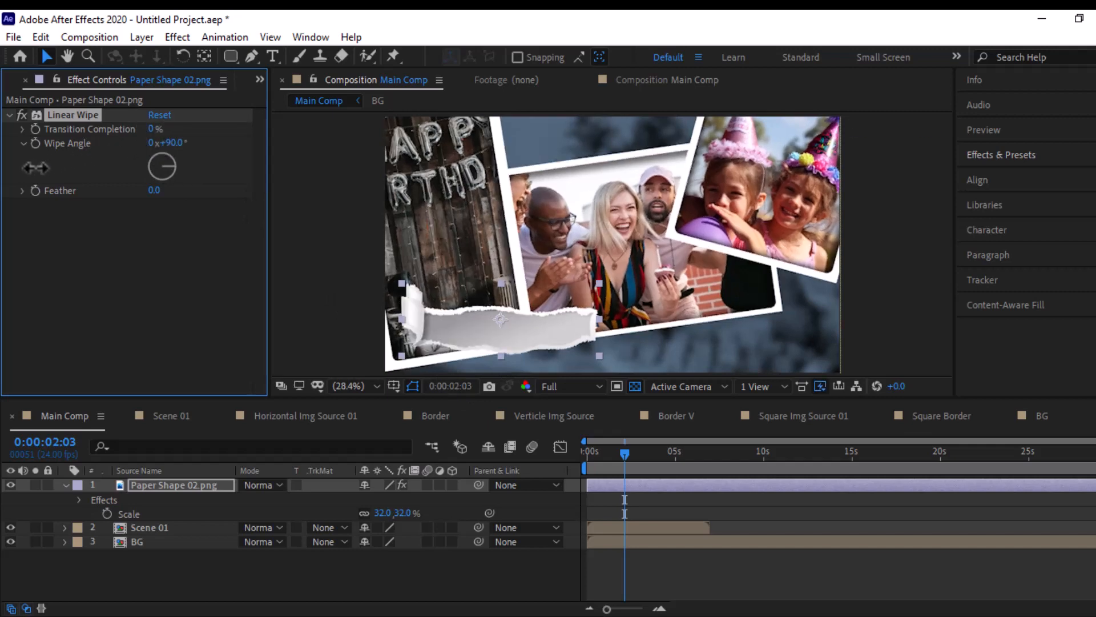
left_click(174, 143)
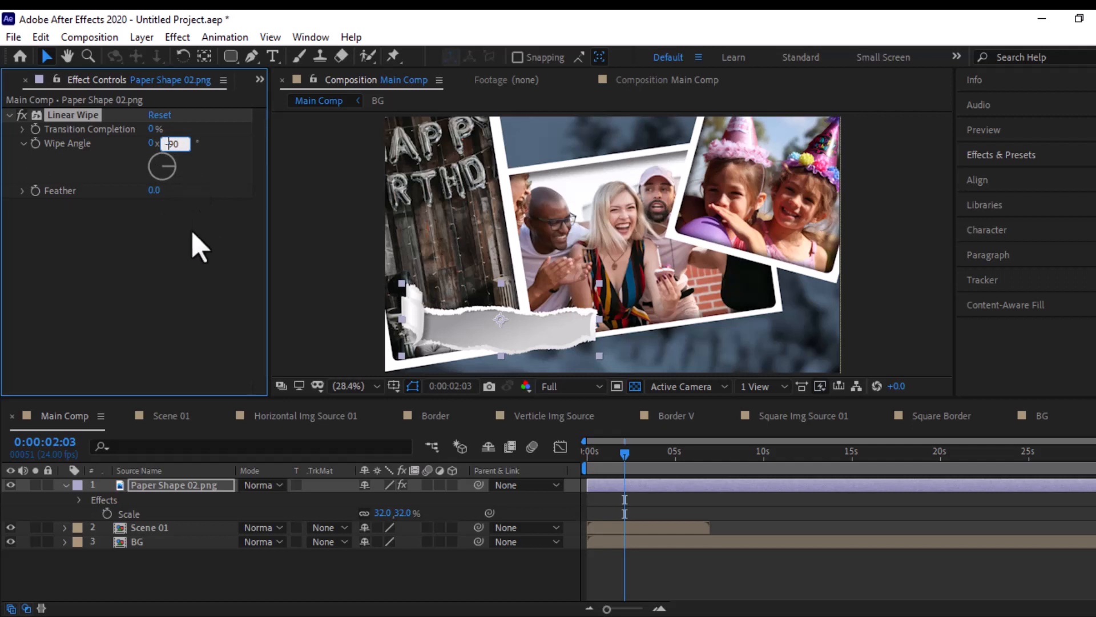
left_click(153, 295)
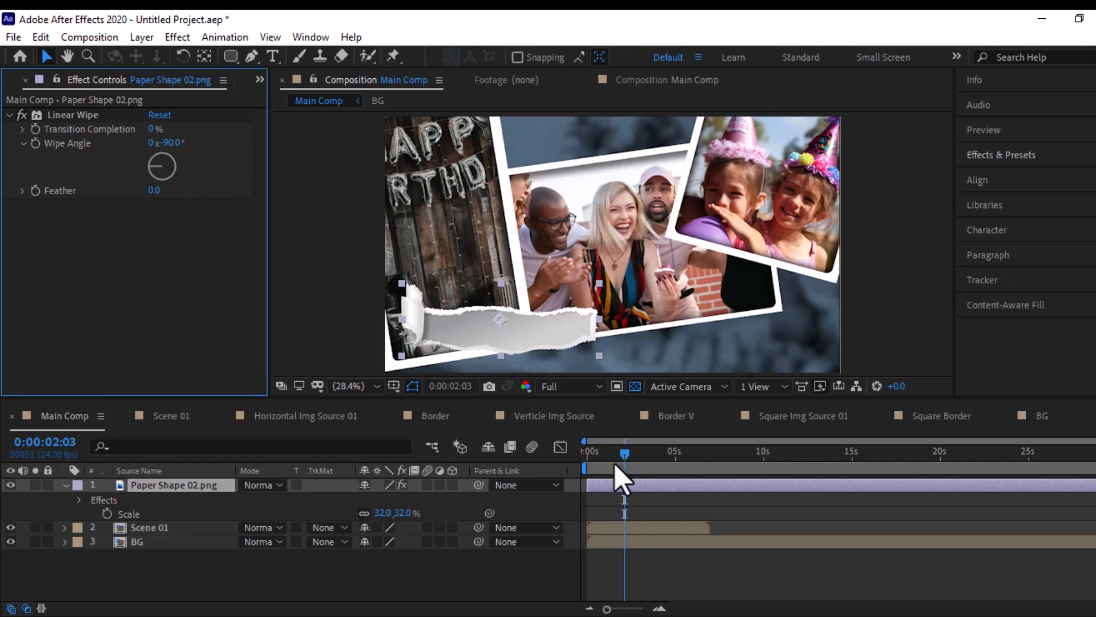
- Keyframe the paper shape's Transition Completion at 0% at 0:00:01:00 and reveal the keyframe in the timeline
left_click_drag(616, 460, 531, 463)
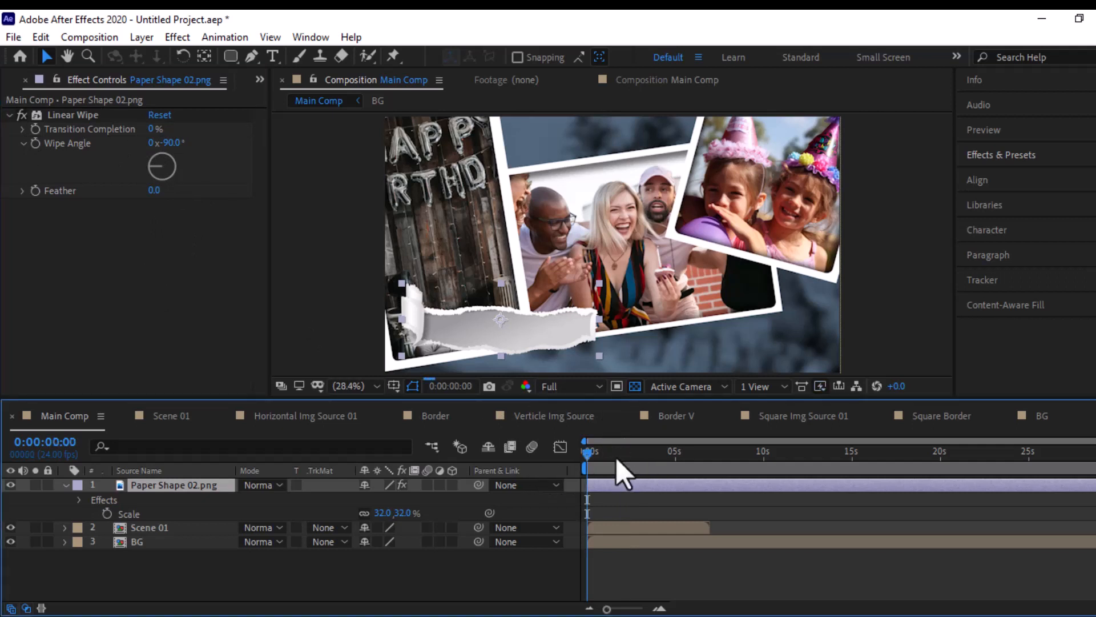
left_click_drag(616, 457, 606, 459)
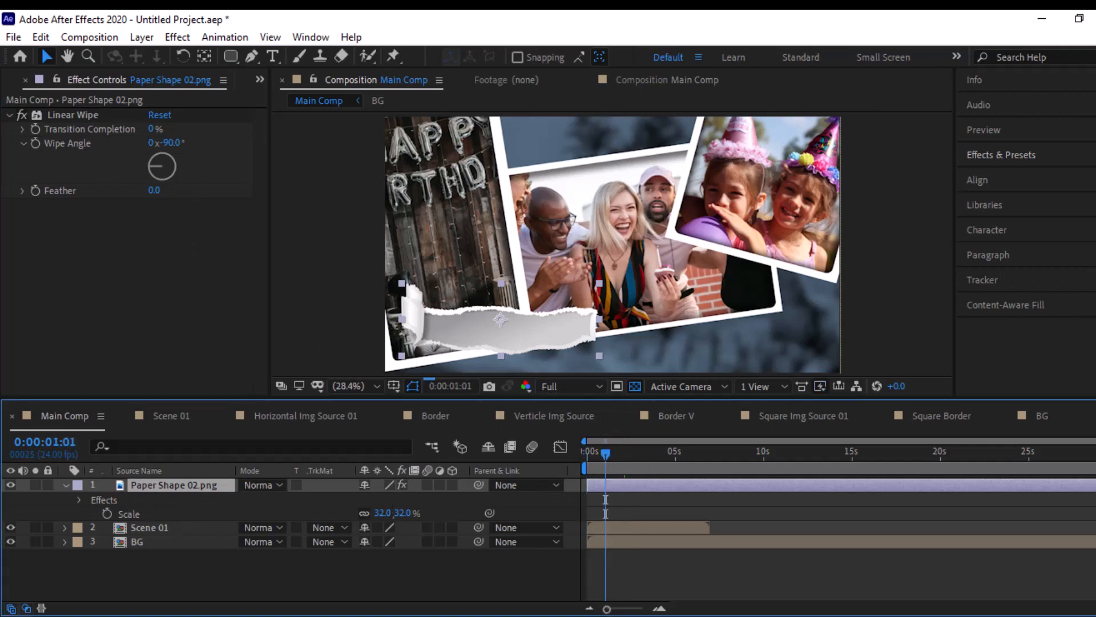
left_click(631, 609)
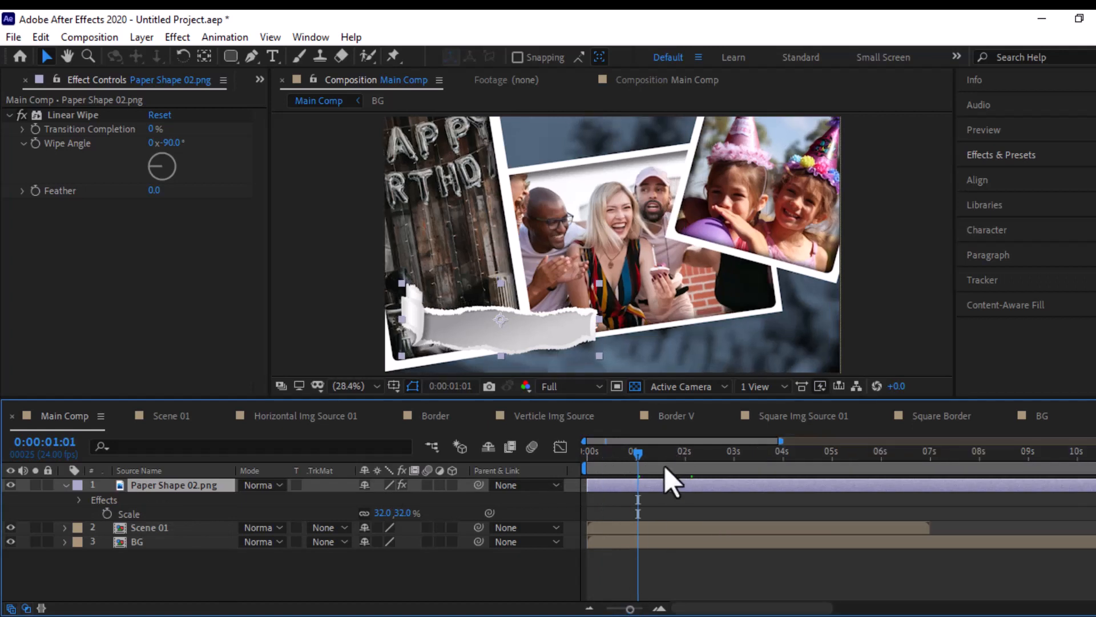
left_click(680, 465)
left_click_drag(680, 464, 635, 478)
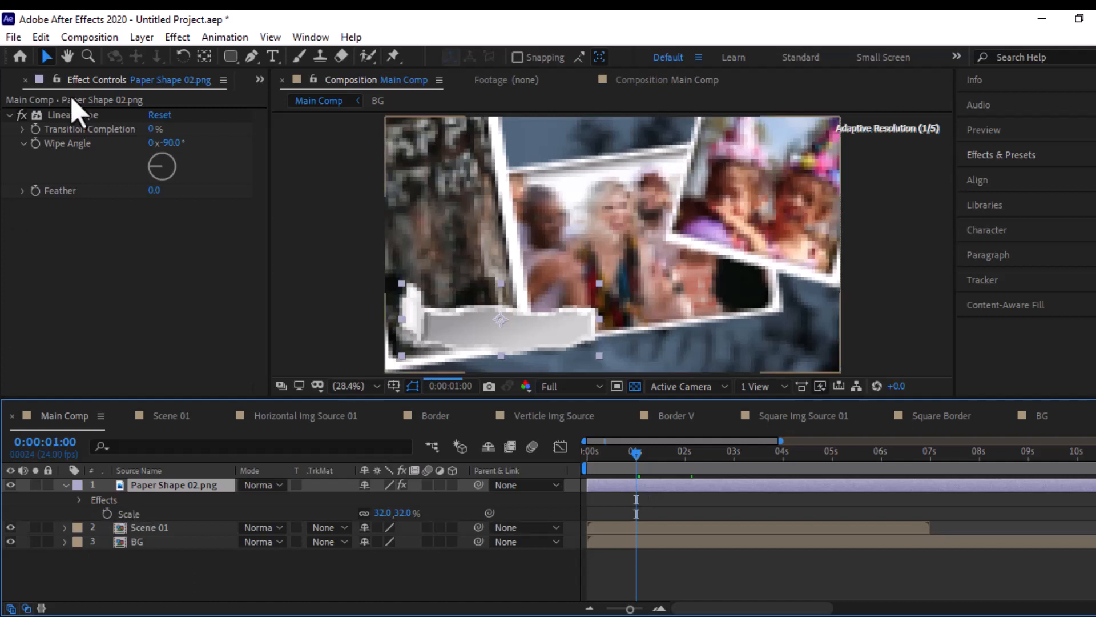
left_click(30, 114)
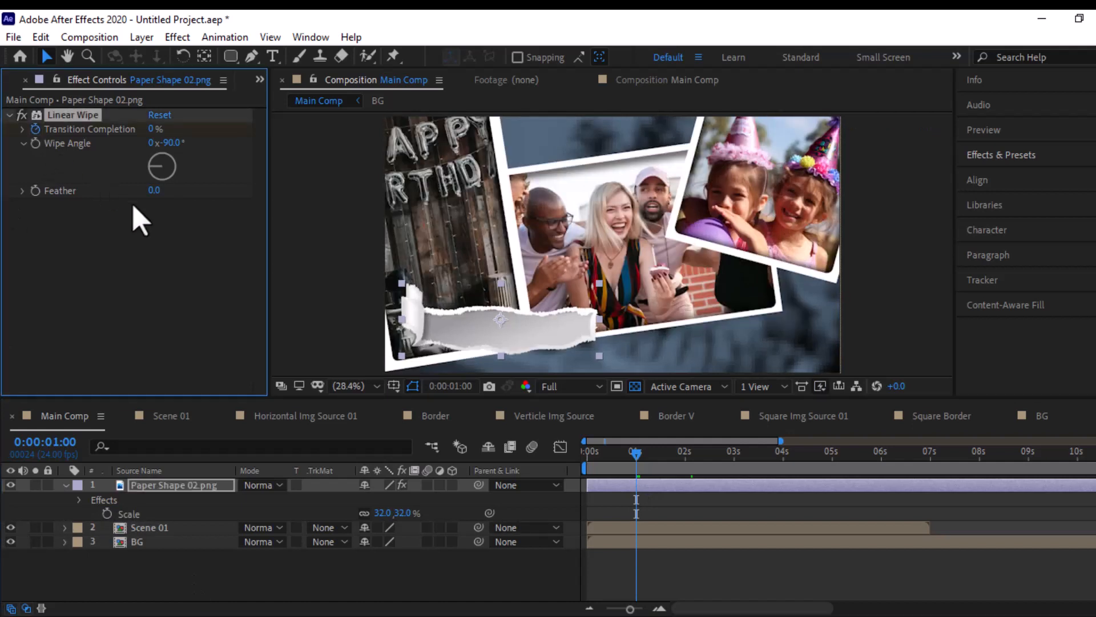
key("u")
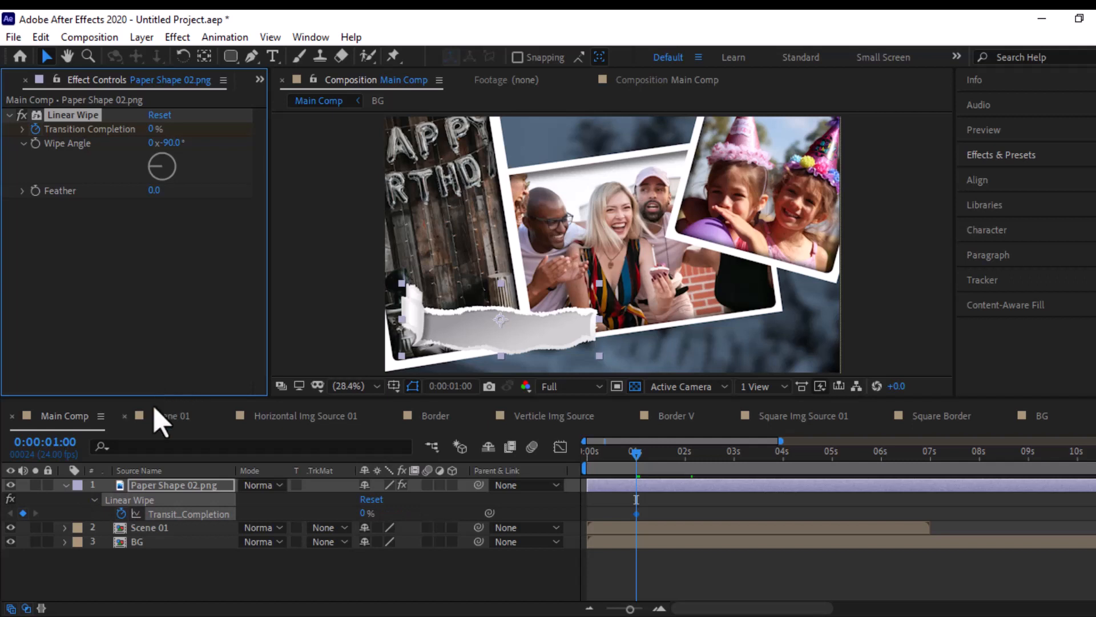
- Keyframe the paper shape's Transition Completion at 100% at 0:00:03:01
left_click(731, 467)
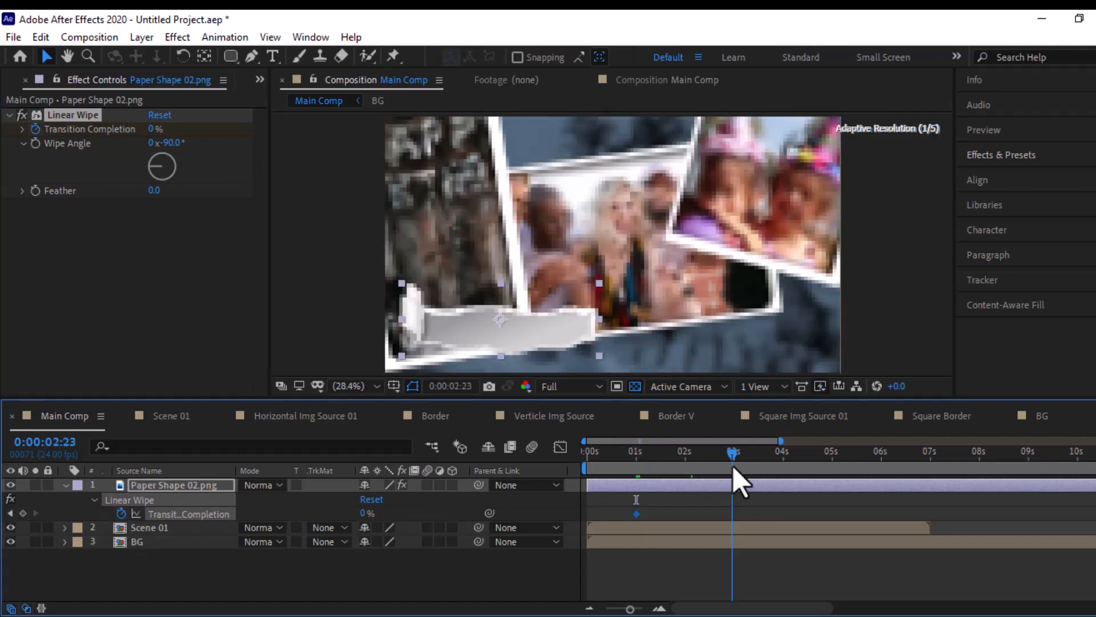
left_click_drag(734, 467, 736, 467)
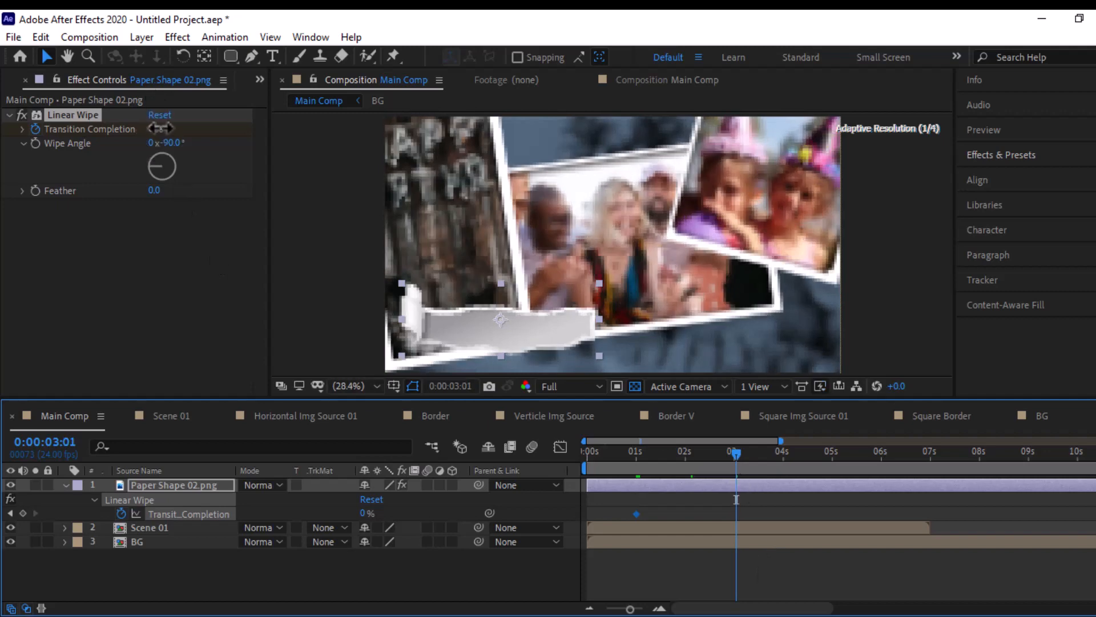
left_click_drag(160, 127, 248, 120)
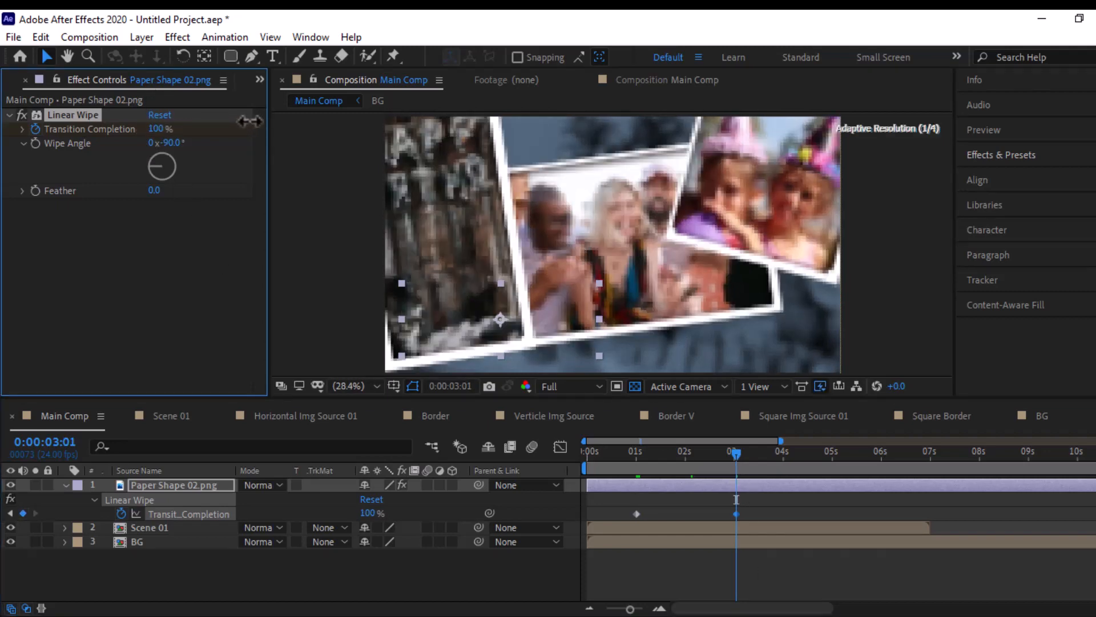
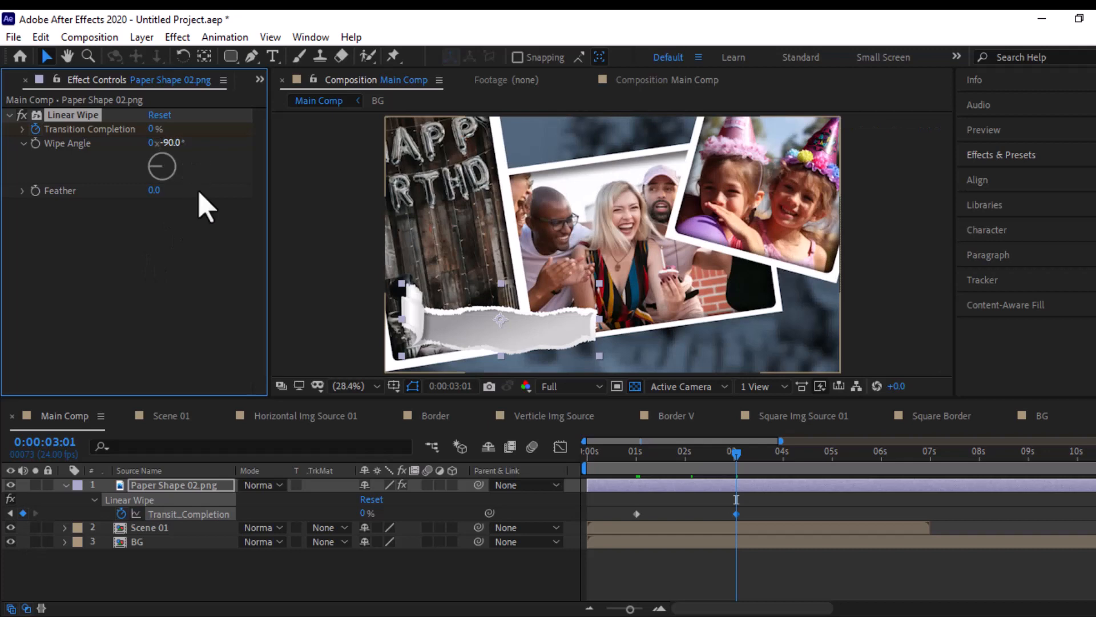
- Set the paper shape's Transition Completion keyframe at 0:00:01:00 to 100% and the wipe's Feather to 12
left_click(9, 513)
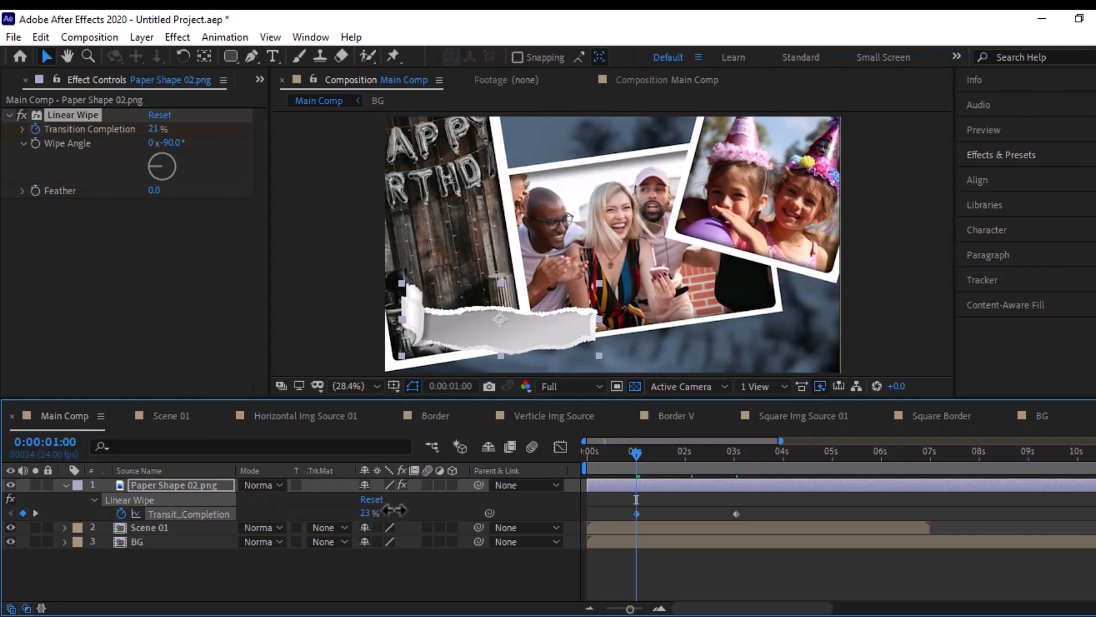
left_click_drag(394, 510, 559, 500)
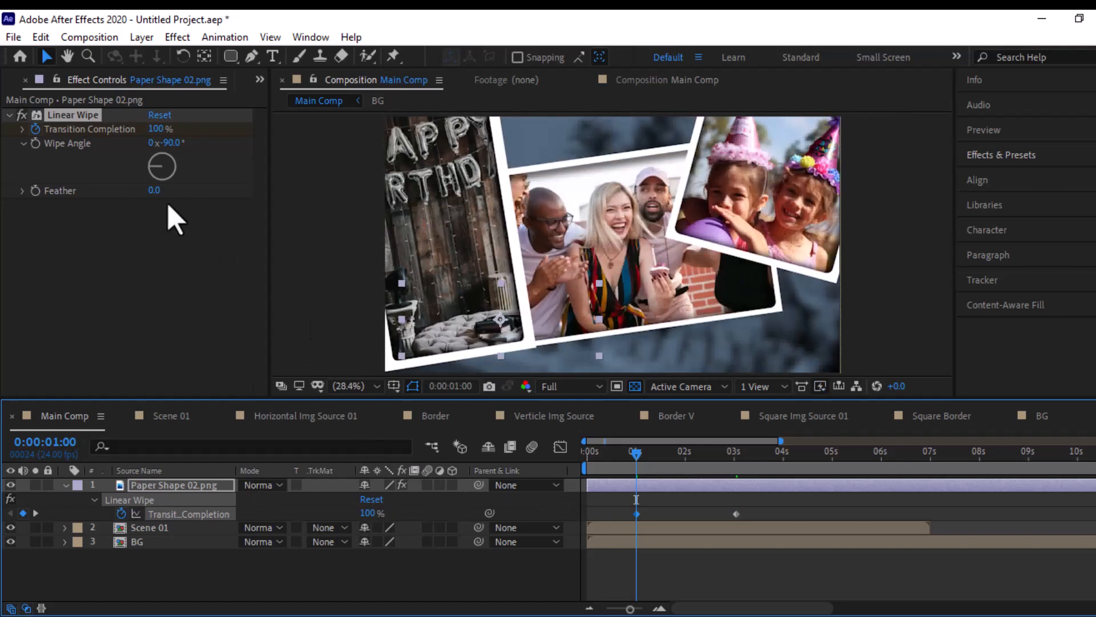
left_click(155, 193)
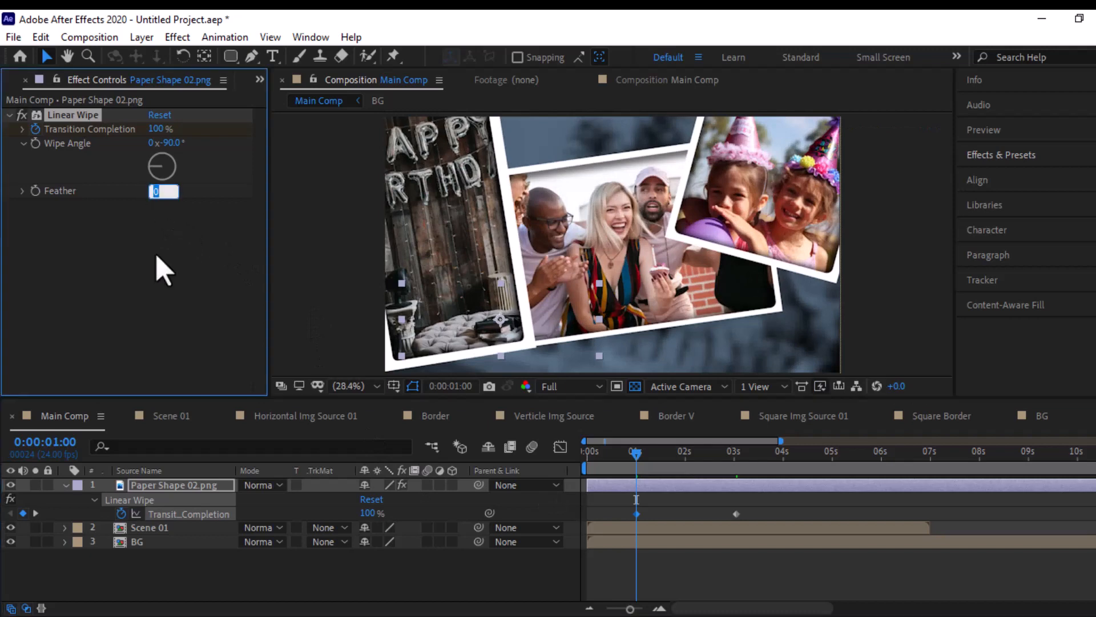
type("12")
left_click(170, 266)
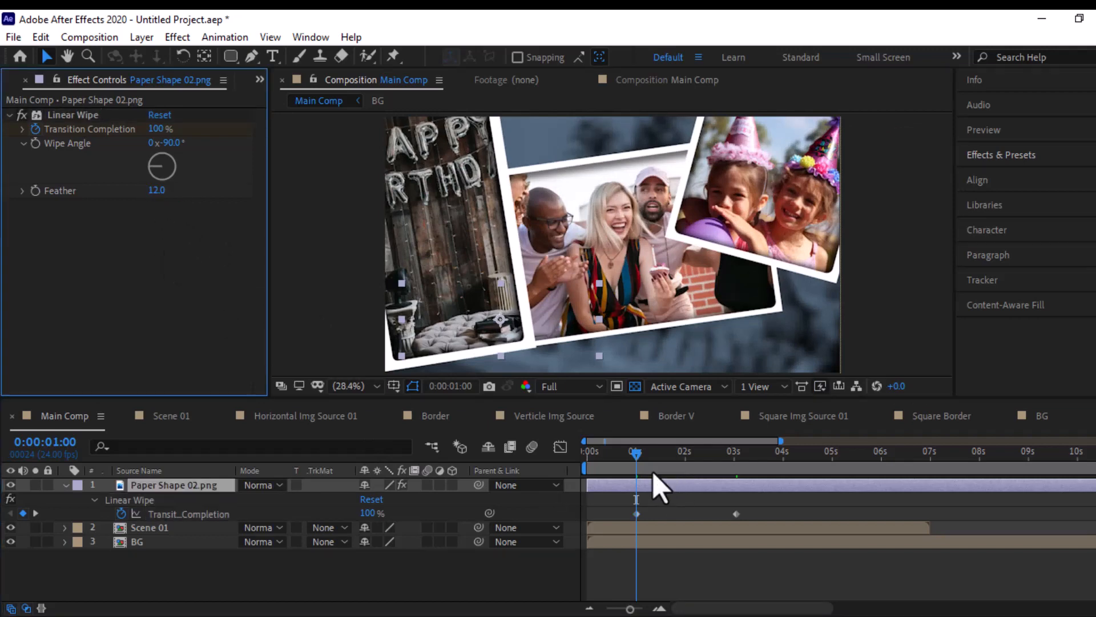
- Inspect the paper shape's wipe edge at 0:00:01:10 and set the Linear Wipe Feather to 15.1
left_click(655, 471)
left_click(657, 473)
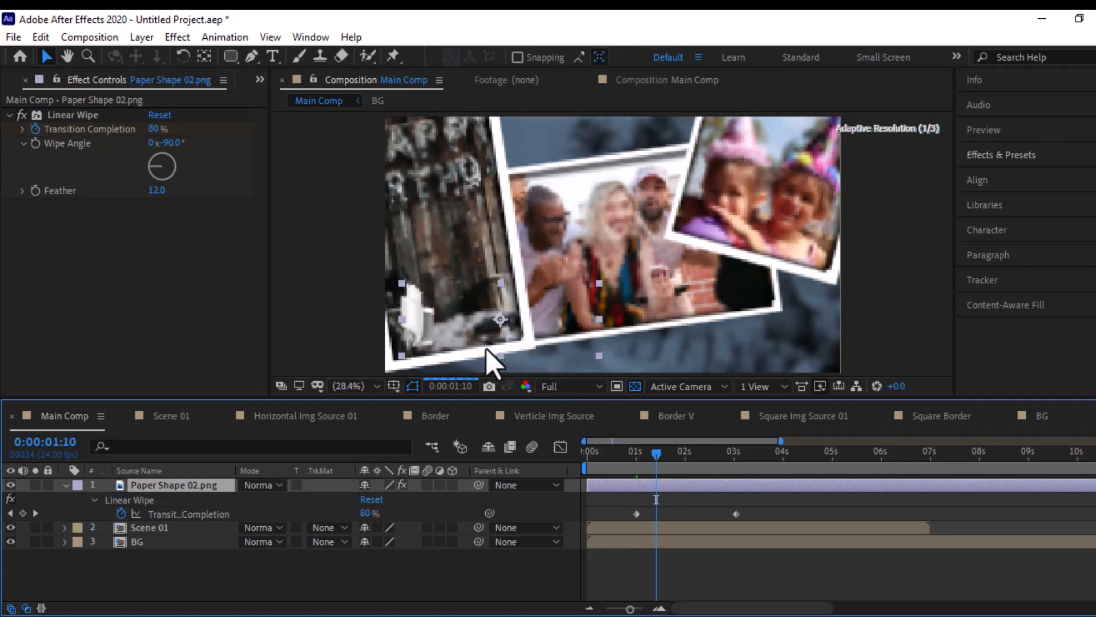
scroll(446, 343, "up", 2)
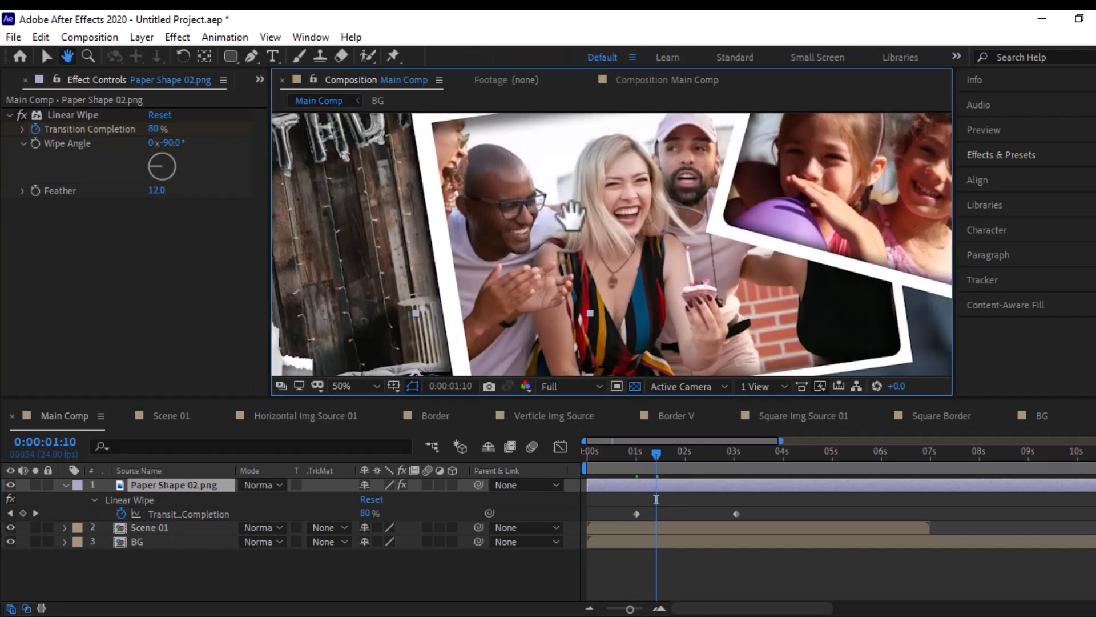
left_click_drag(558, 215, 583, 194)
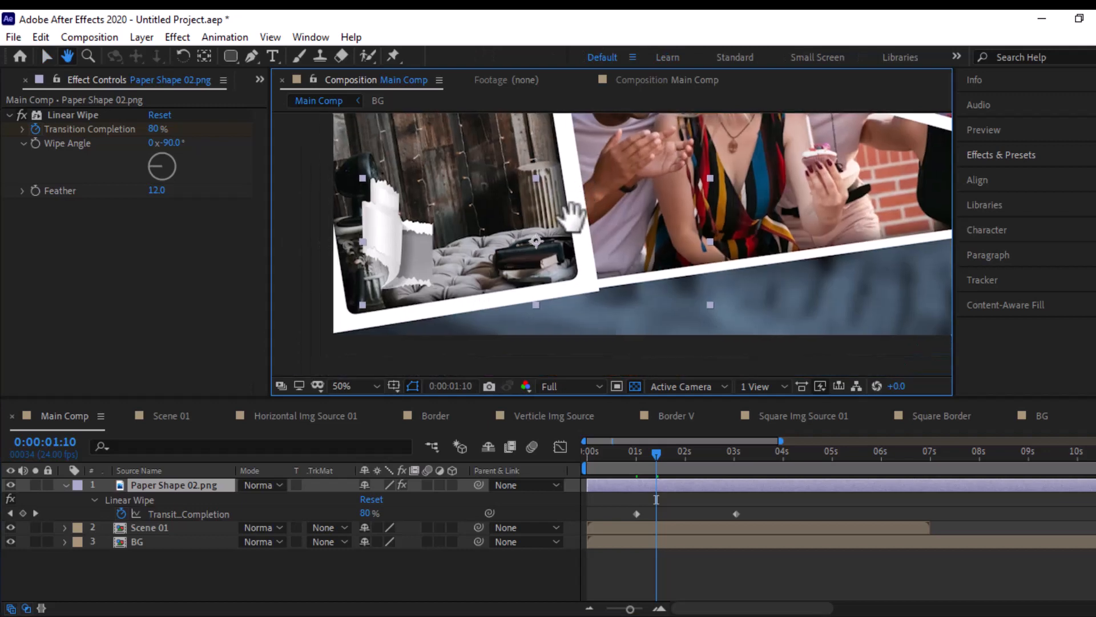
key("v")
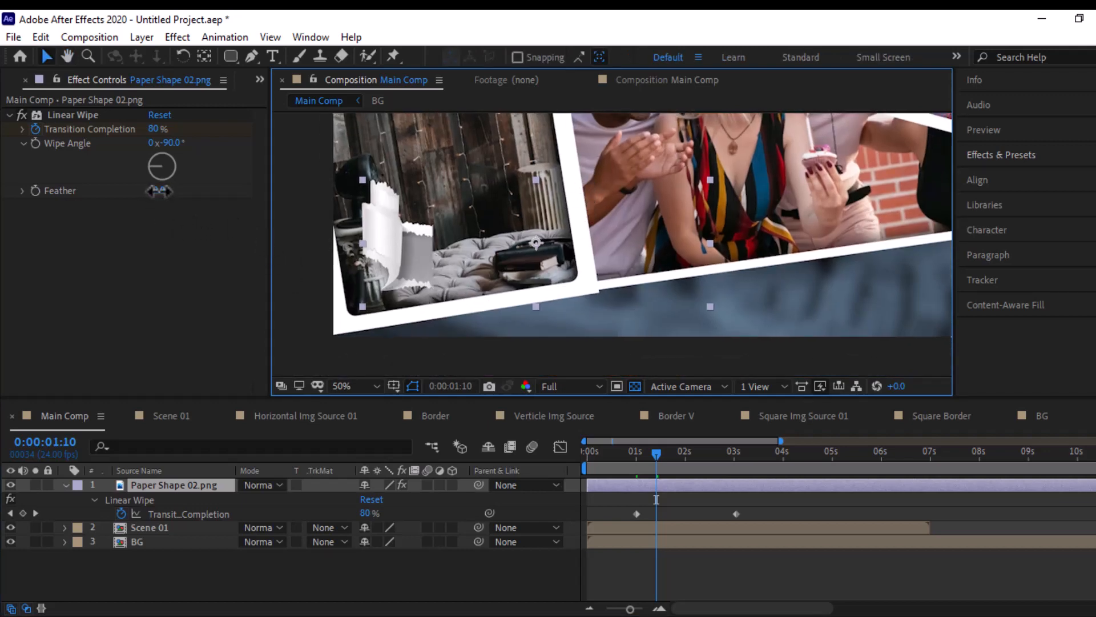
left_click_drag(161, 191, 164, 191)
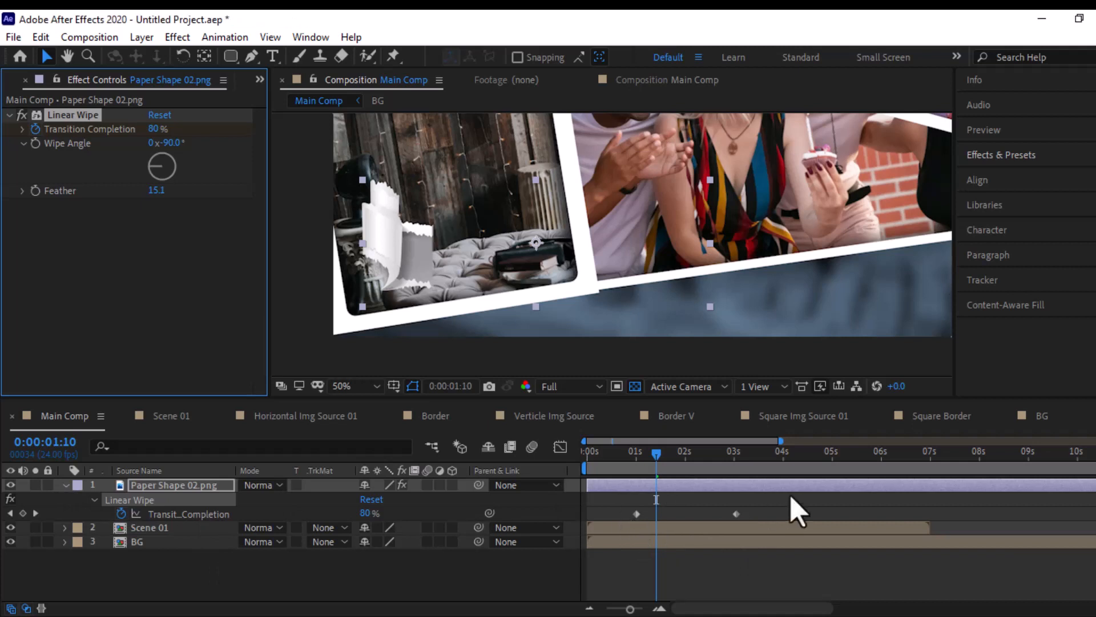
- Apply Easy Ease to both Transition Completion keyframes of Paper Shape 02.png and collapse the layer
left_click_drag(769, 503, 619, 532)
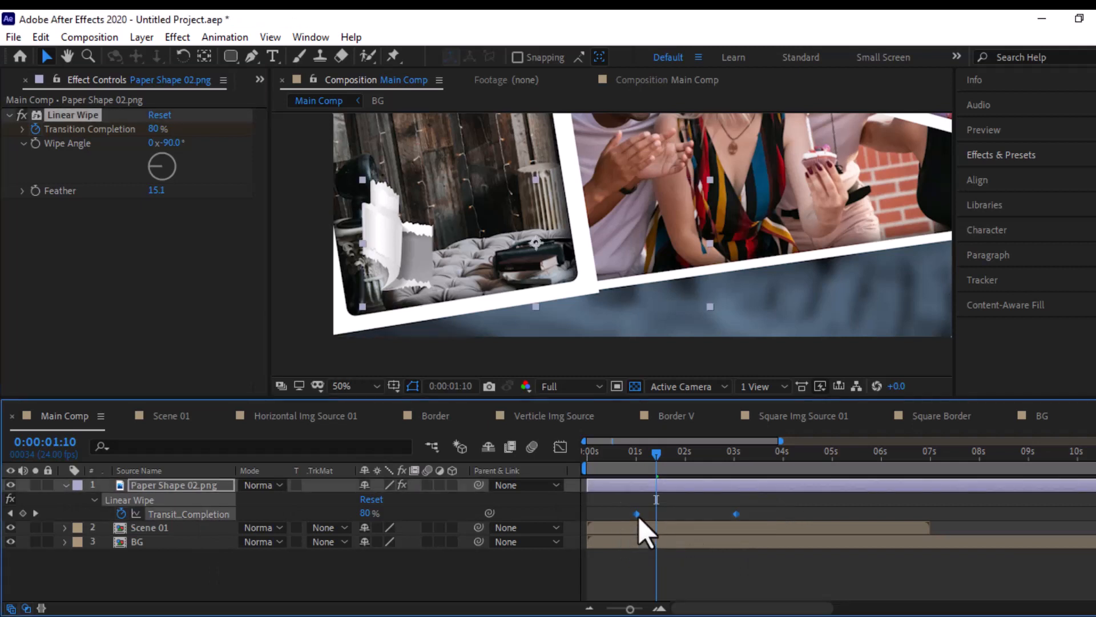
right_click(639, 516)
mouse_move(822, 502)
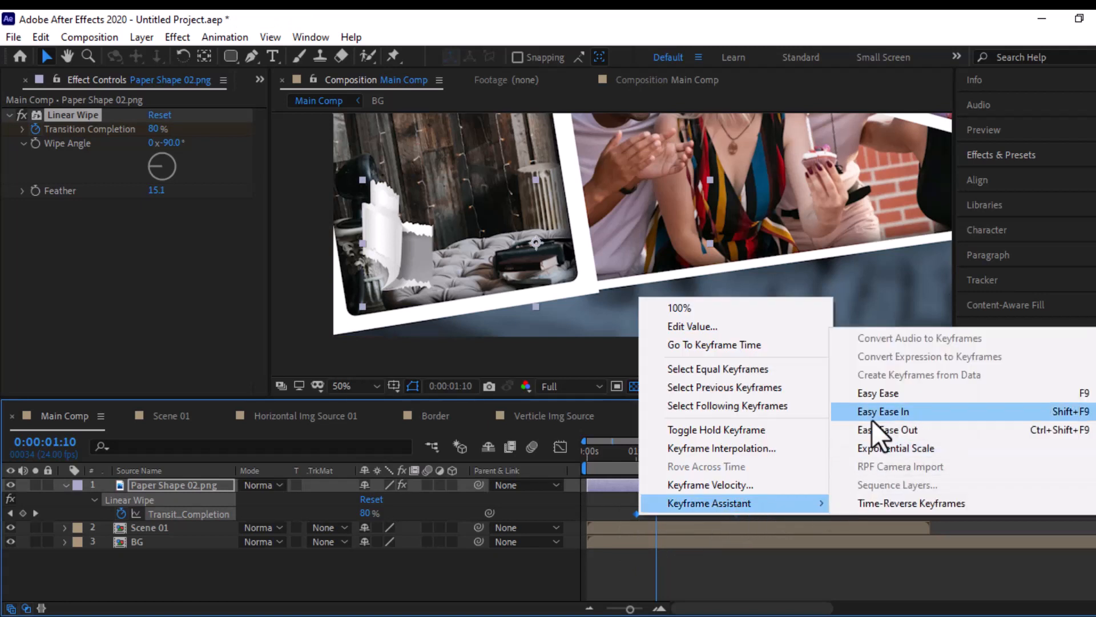
left_click(874, 394)
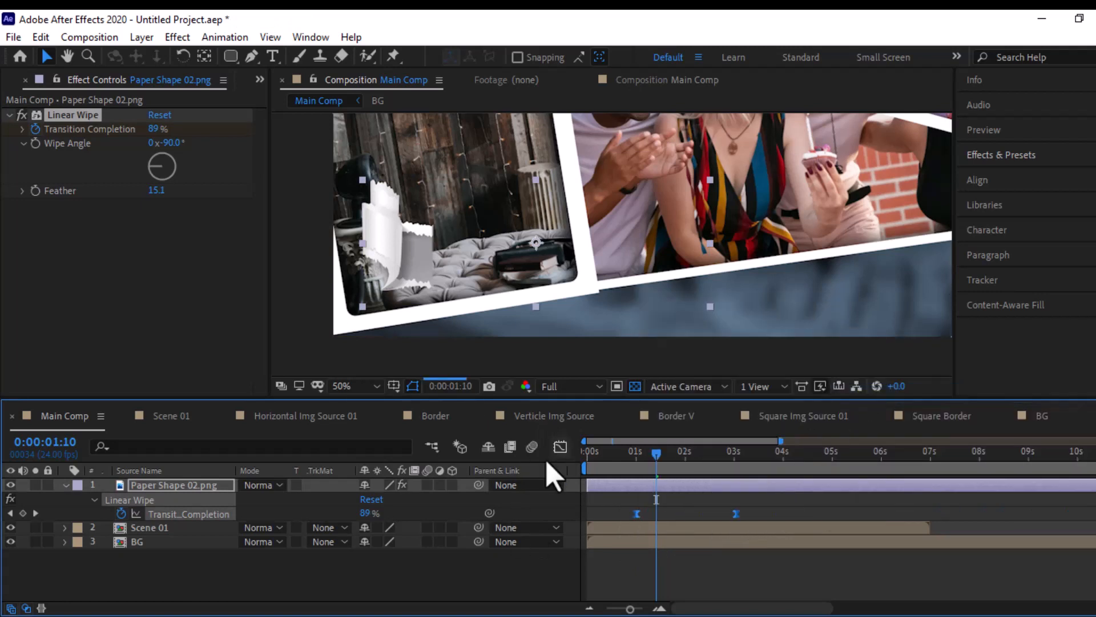
left_click(66, 485)
left_click(177, 590)
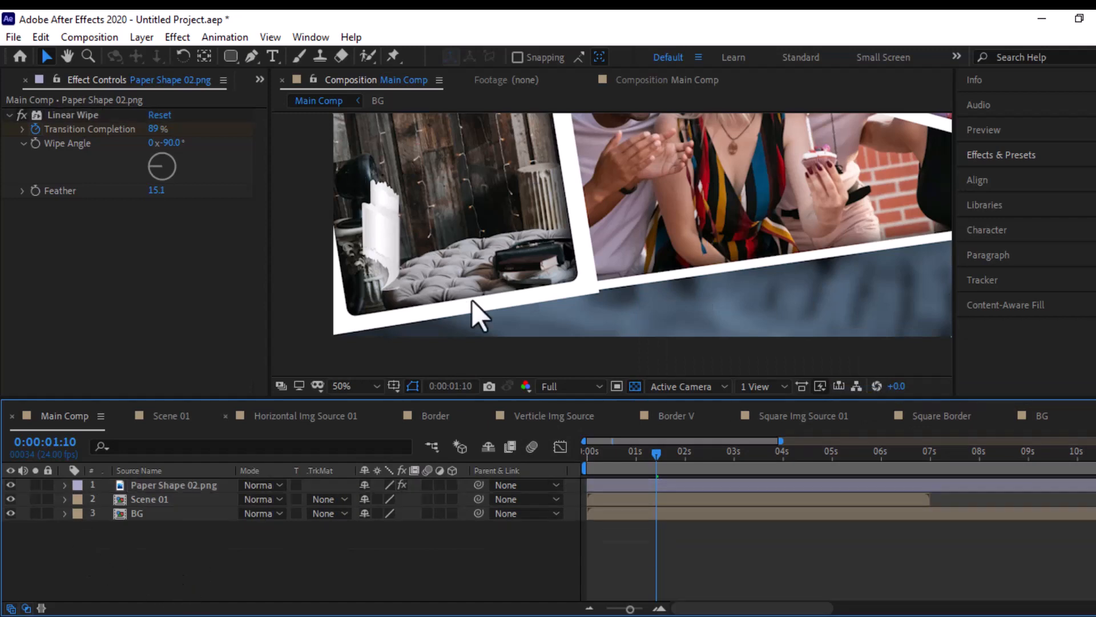
- Fit the composition in view and, at 0:00:03:01, add a text layer reading "EMOTIONAL MEMORIES" over the paper shape
left_click(372, 387)
left_click(379, 110)
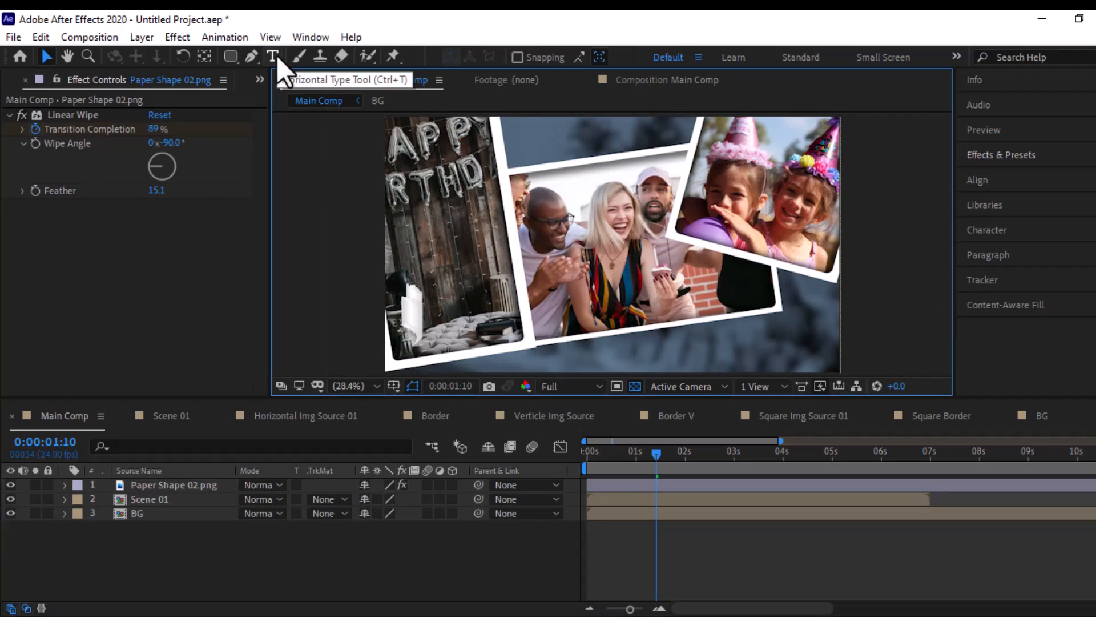
left_click(278, 59)
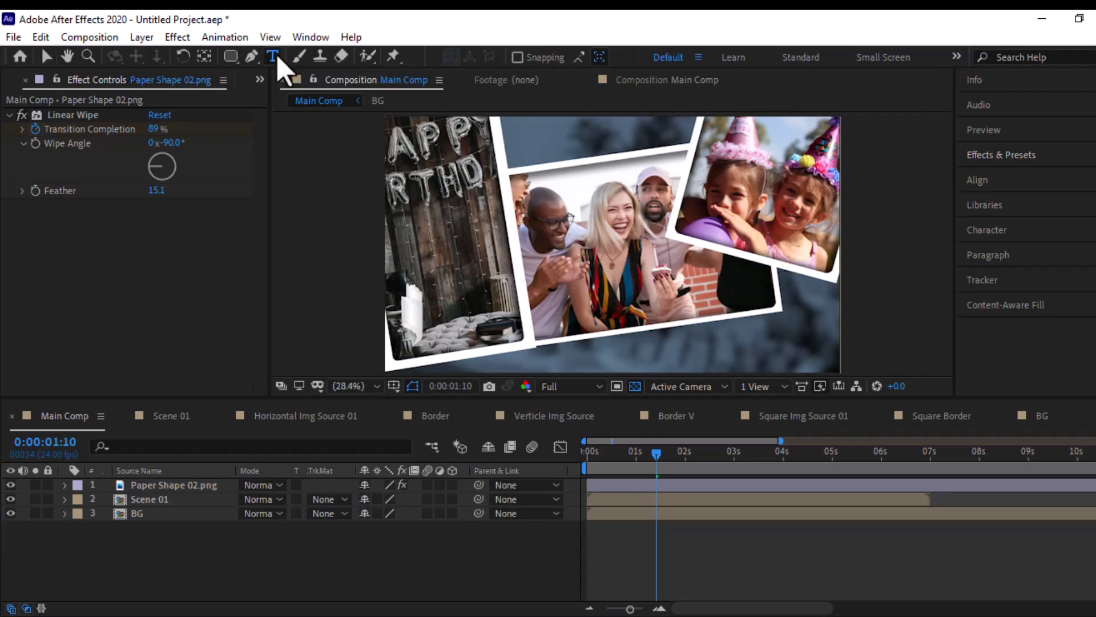
left_click_drag(706, 468, 734, 465)
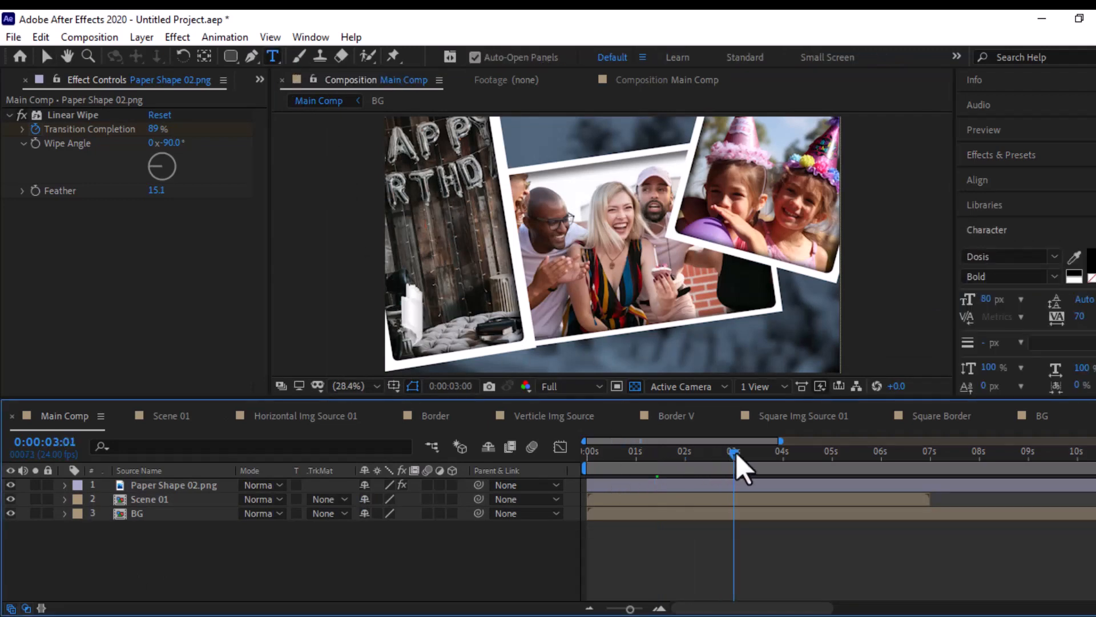
left_click(527, 316)
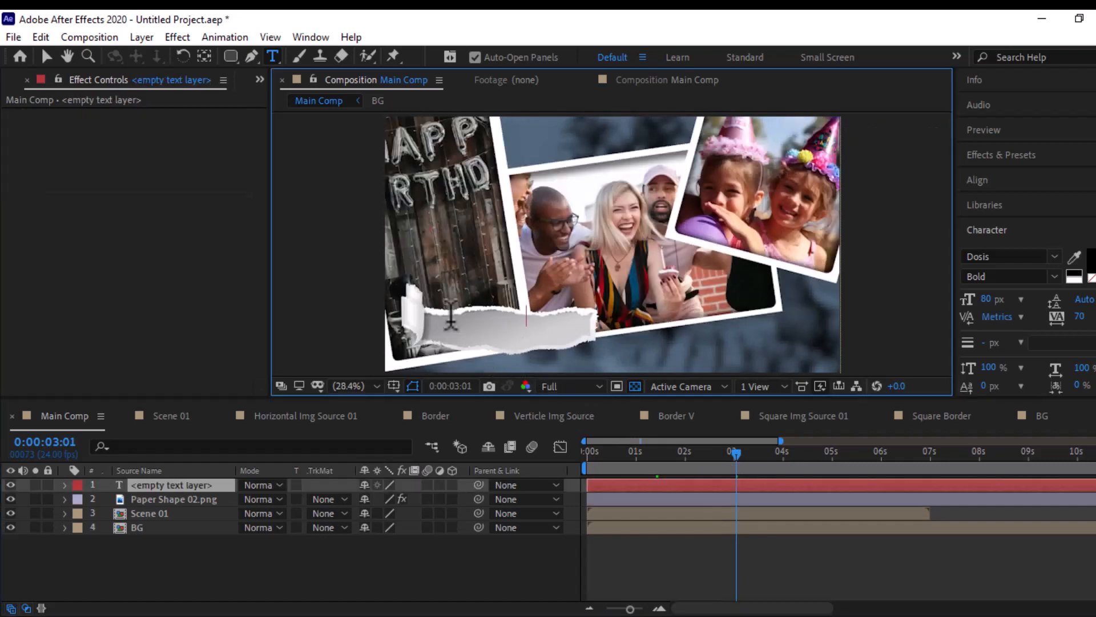
type("wi")
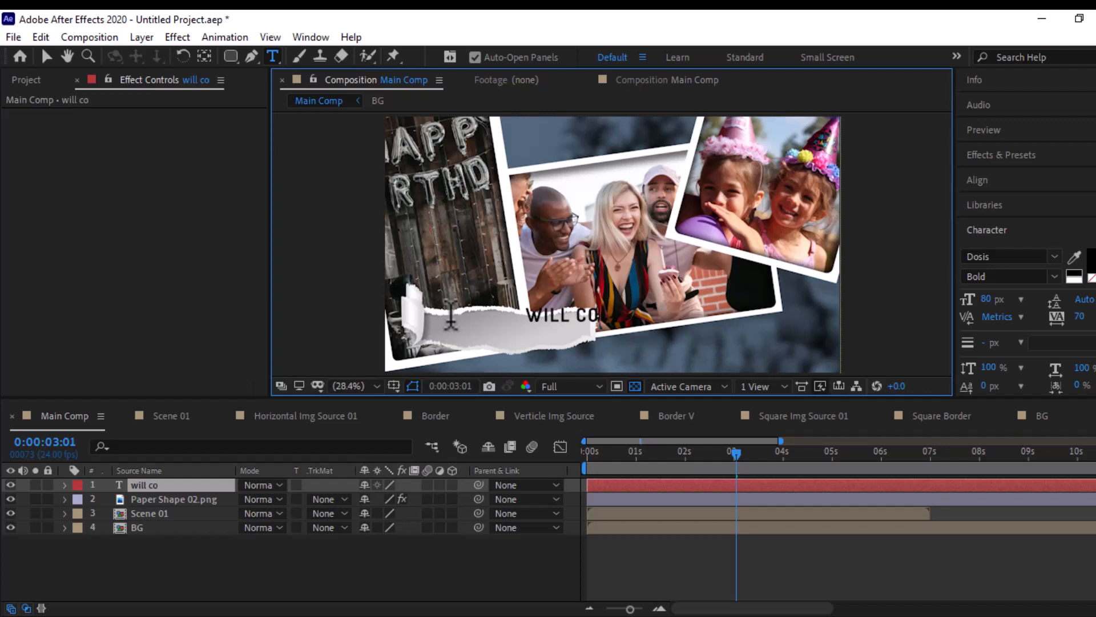
type("ll closeeed")
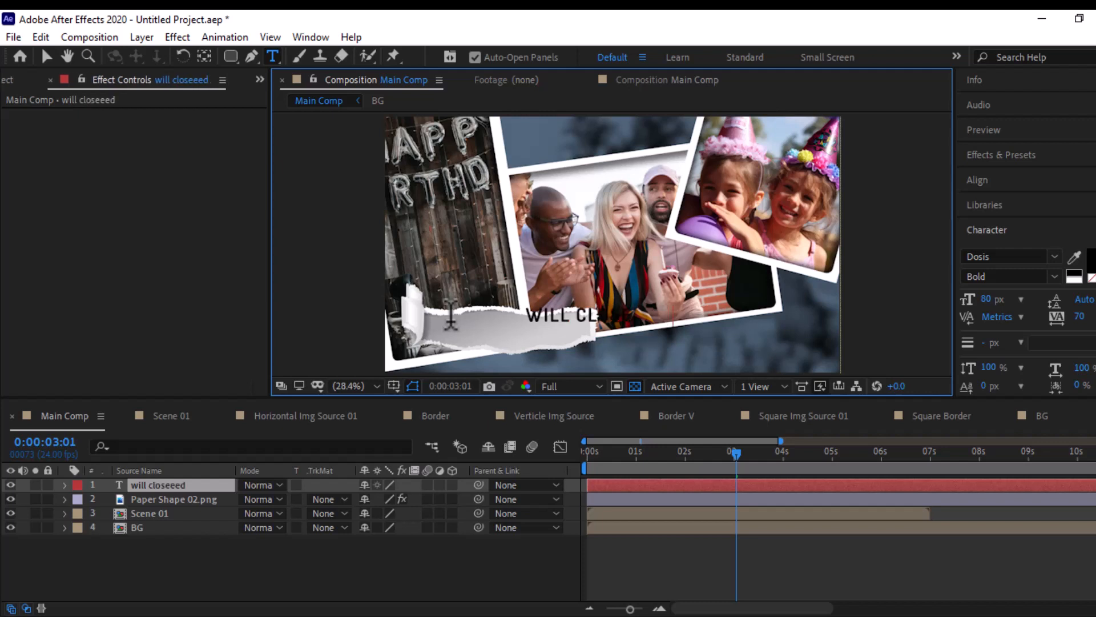
type(" friends")
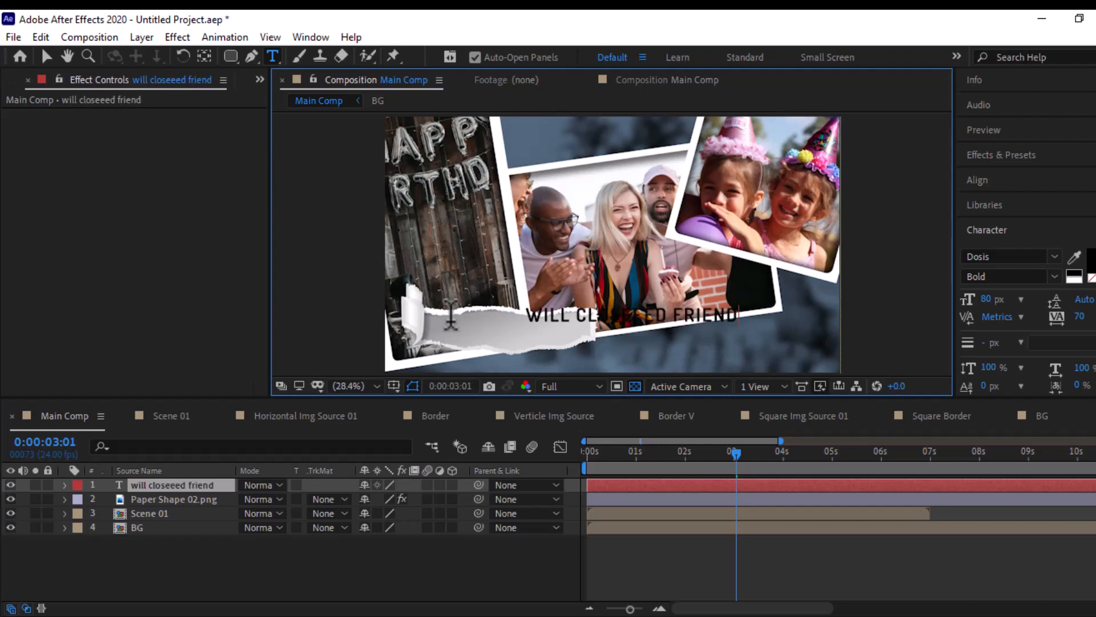
left_click(47, 56)
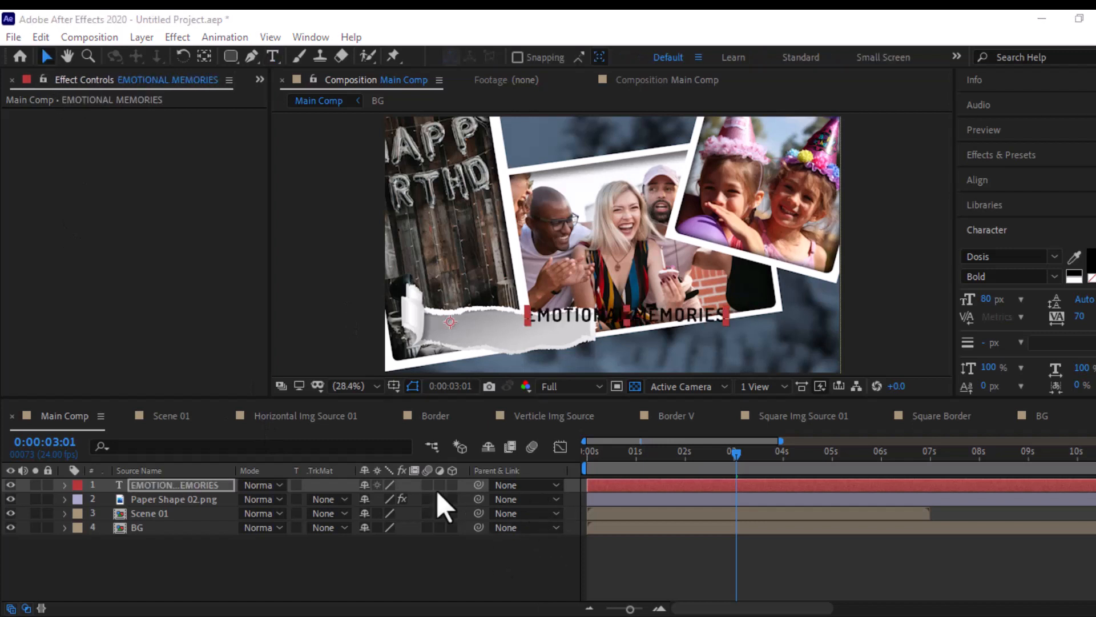
- Move the EMOTIONAL MEMORIES text onto the torn-paper strip and change its font to the Cclassic Personal script
left_click_drag(593, 326, 496, 337)
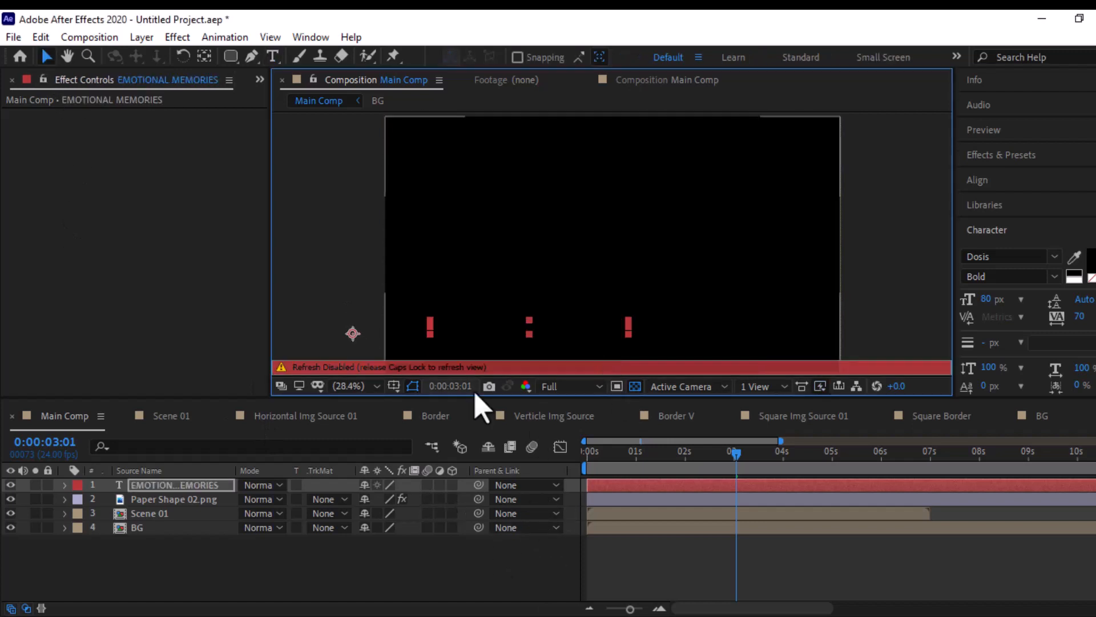
key("Caps_Lock")
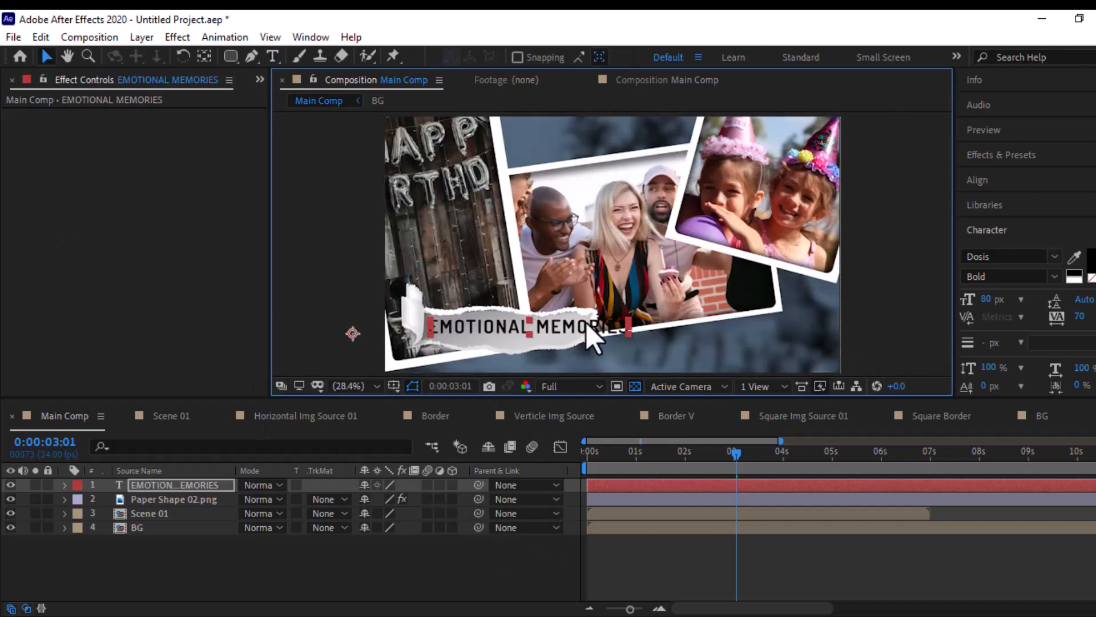
left_click(1055, 257)
scroll(990, 343, "up", 5)
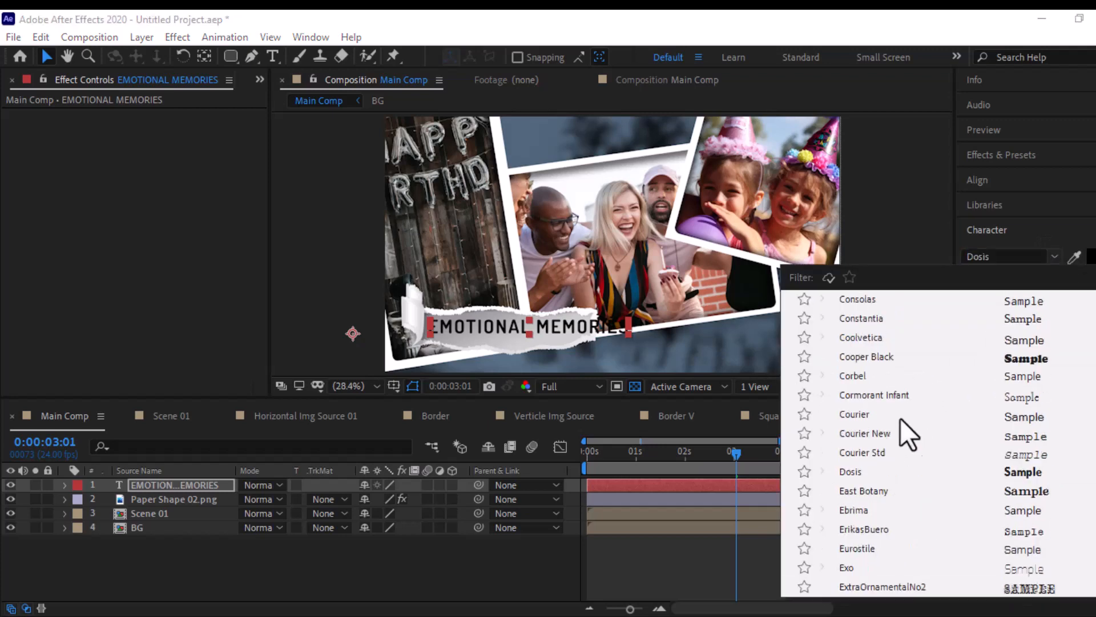
scroll(900, 419, "up", 7)
scroll(896, 417, "down", 1)
left_click(874, 468)
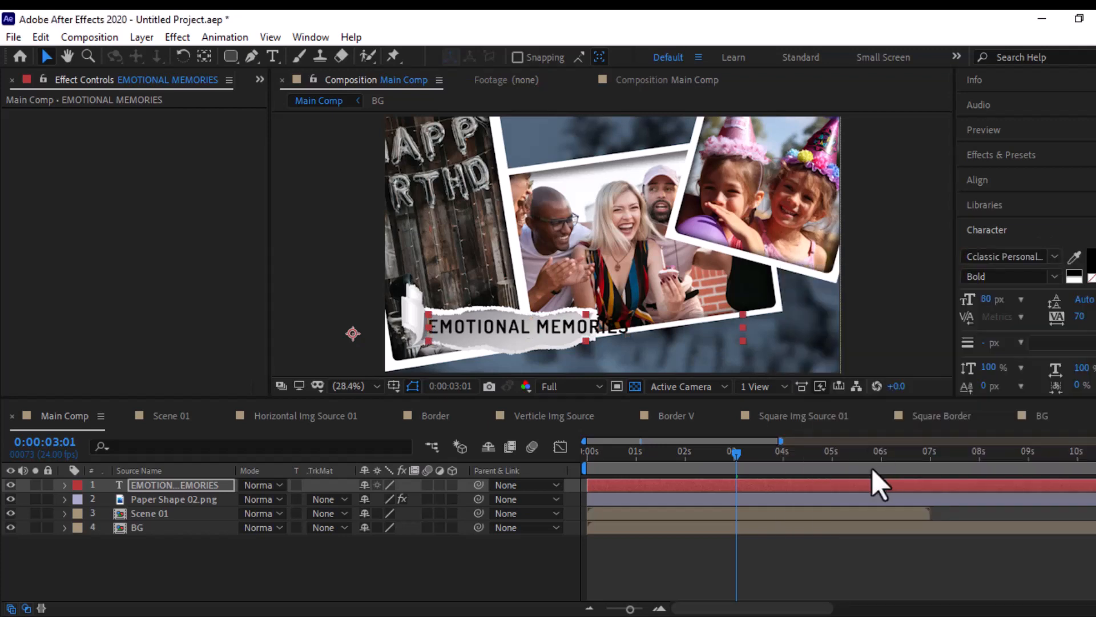
- Set the EMOTIONAL MEMORIES text size to 36 px and position it within the paper strip
left_click(1021, 300)
left_click(1016, 517)
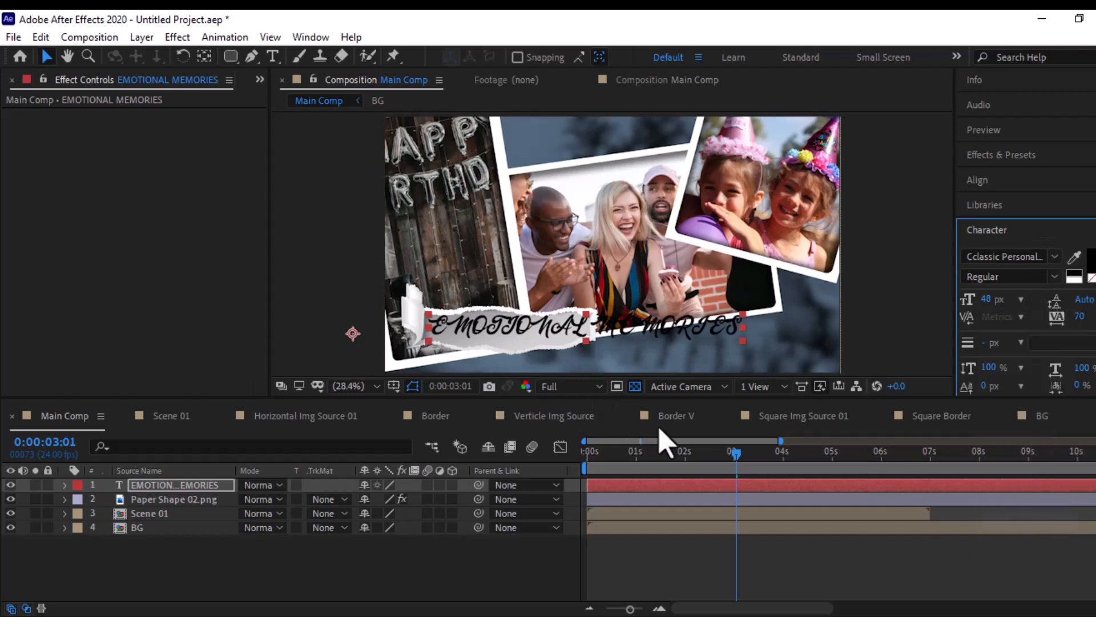
left_click(1021, 299)
left_click(1022, 521)
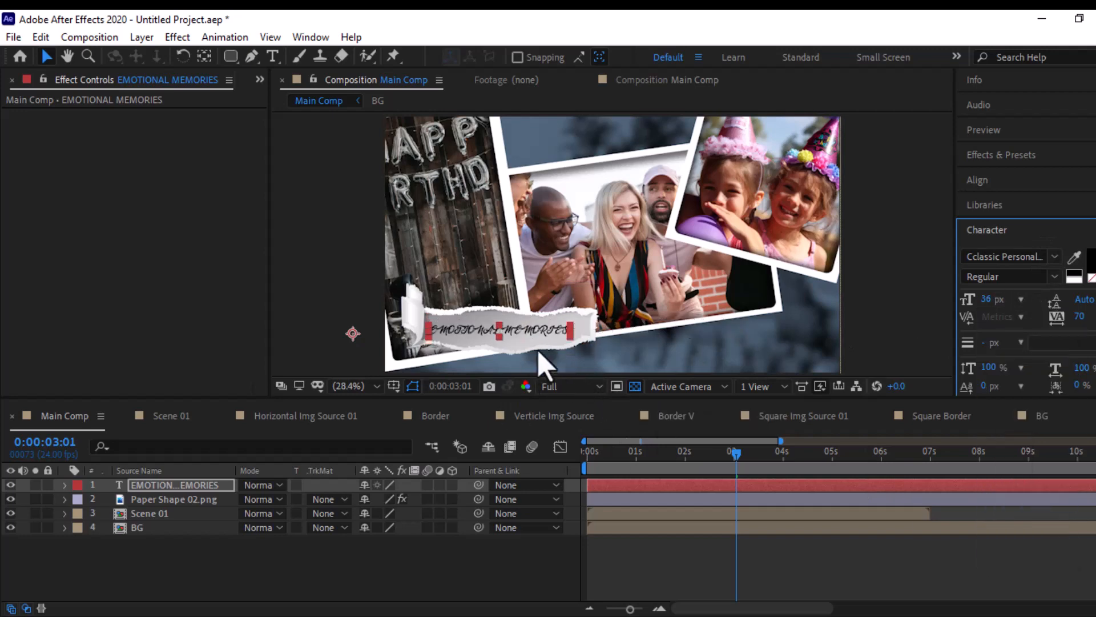
scroll(516, 332, "up", 2)
left_click_drag(517, 332, 773, 171)
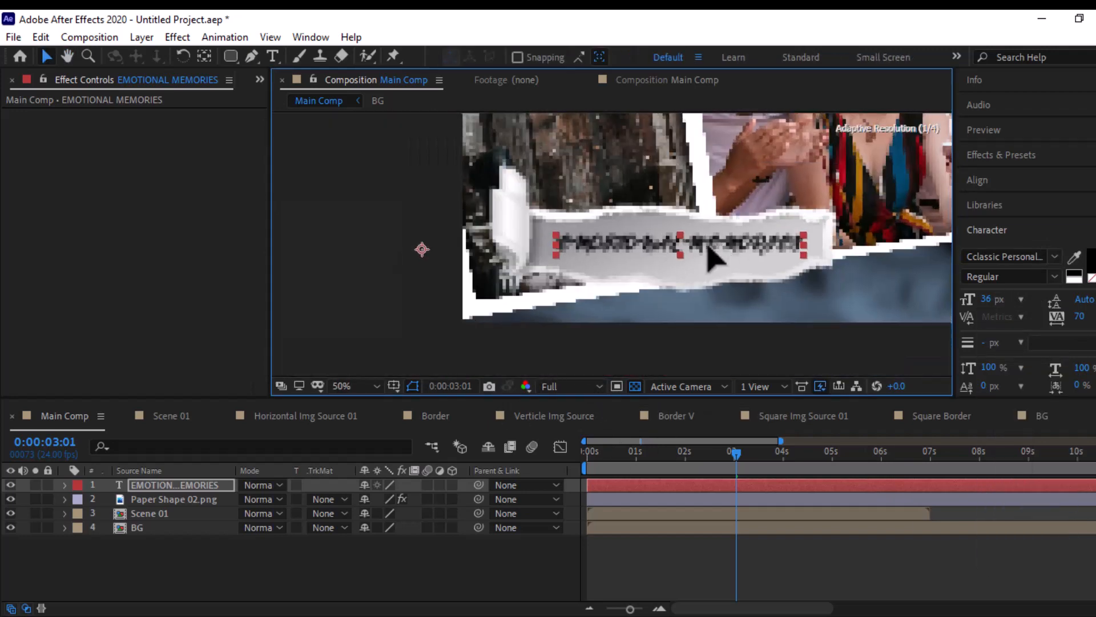
- Set the text's tracking to 100 and nudge the text slightly left on the paper strip
left_click(1095, 316)
left_click(1072, 567)
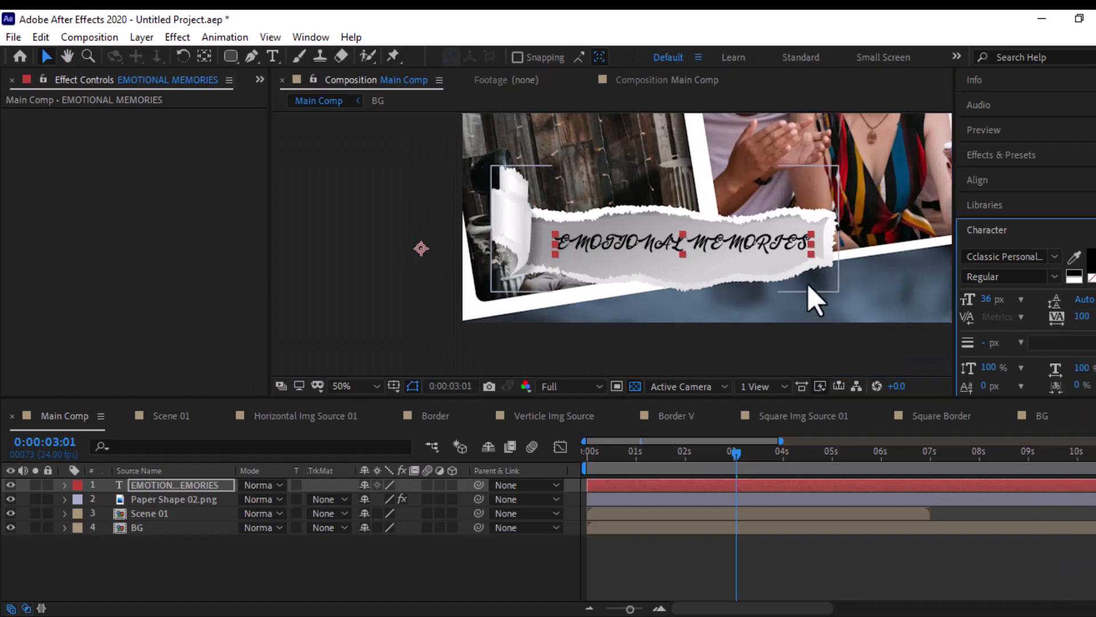
left_click_drag(672, 245, 668, 244)
- Set the fill color of the EMOTIONAL MEMORIES text to yellow FFDC62
left_click(1088, 258)
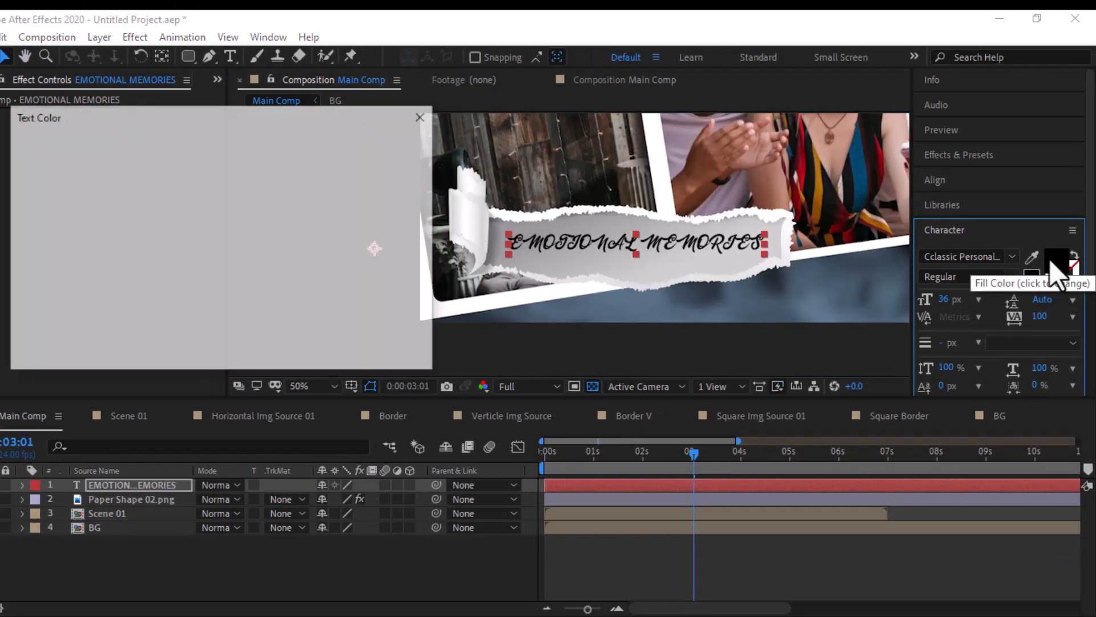
left_click(294, 332)
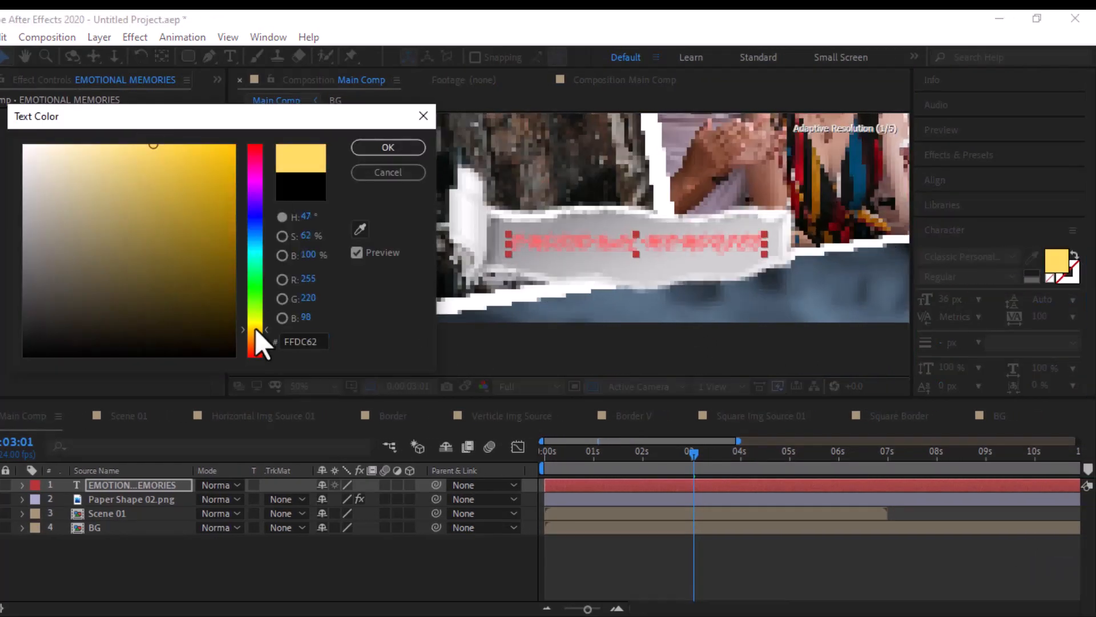
left_click(383, 150)
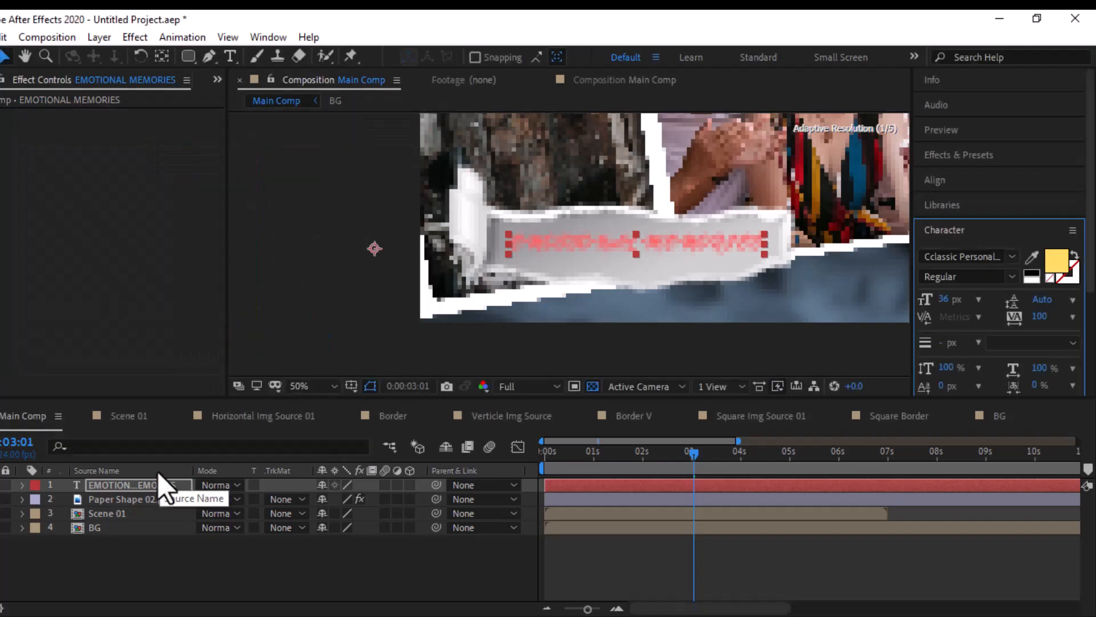
- Add a text animator with Position, Opacity and Blur properties to the EMOTIONAL MEMORIES layer
left_click(22, 485)
left_click(417, 500)
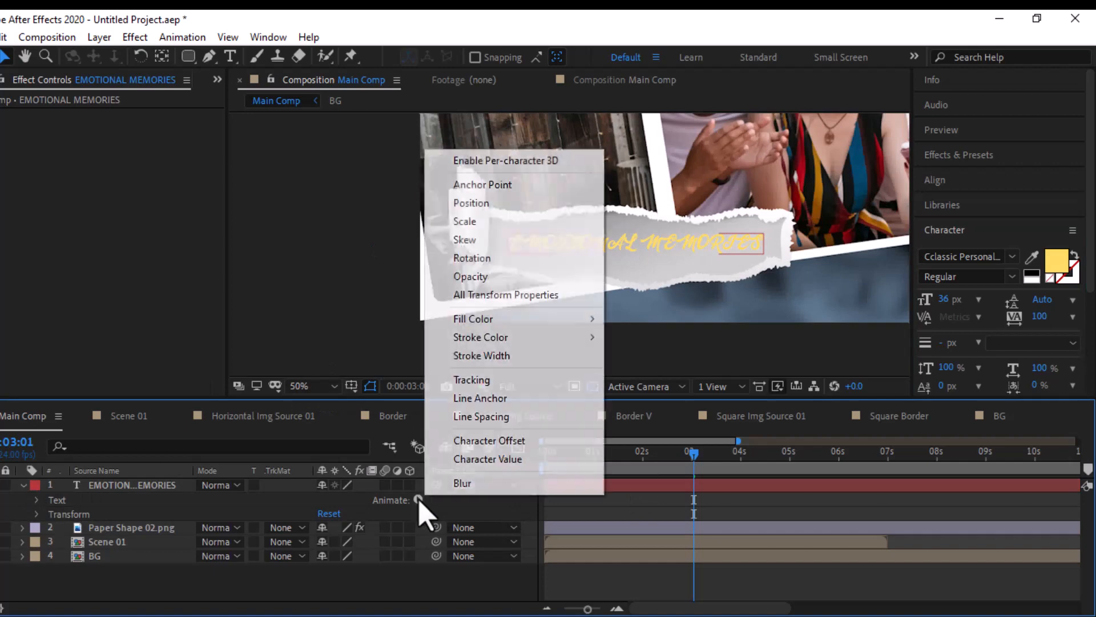
left_click(462, 205)
left_click(419, 557)
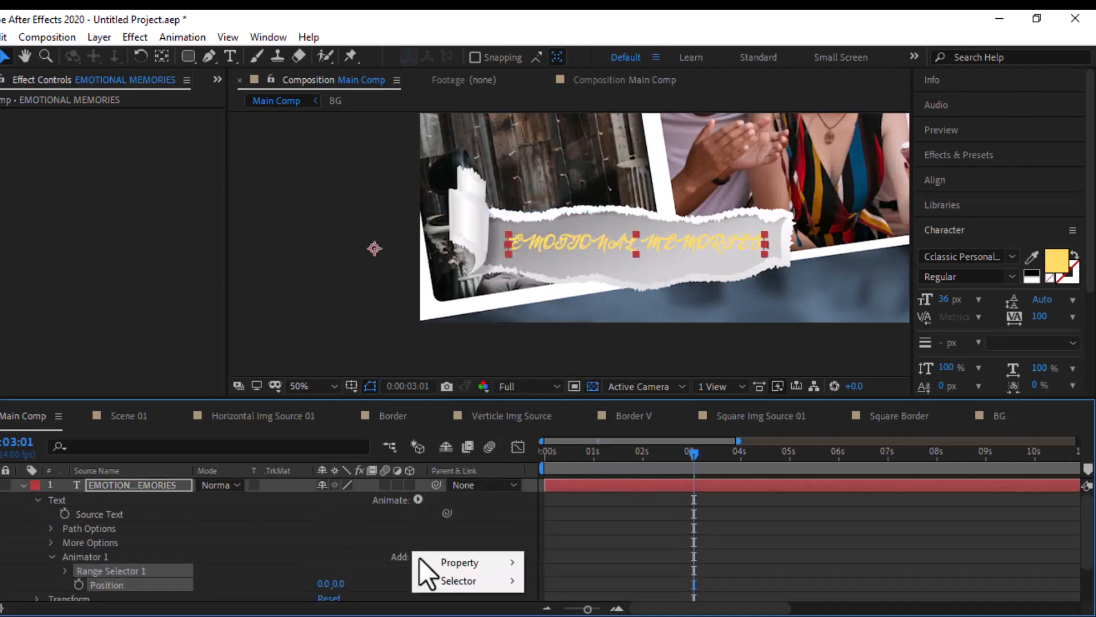
mouse_move(491, 564)
left_click(568, 356)
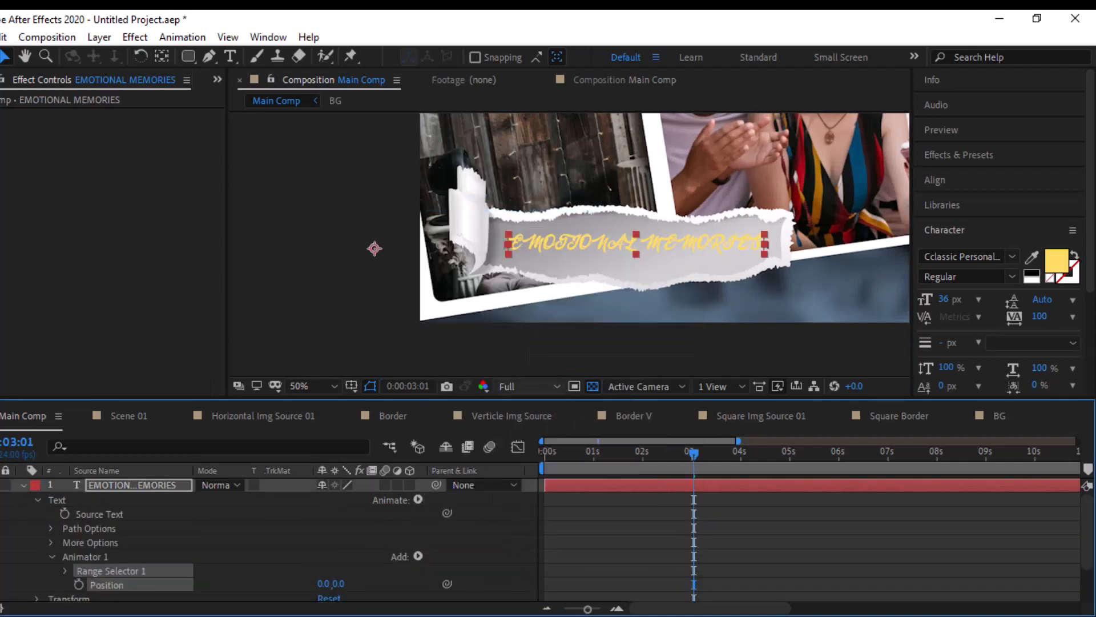
left_click(421, 552)
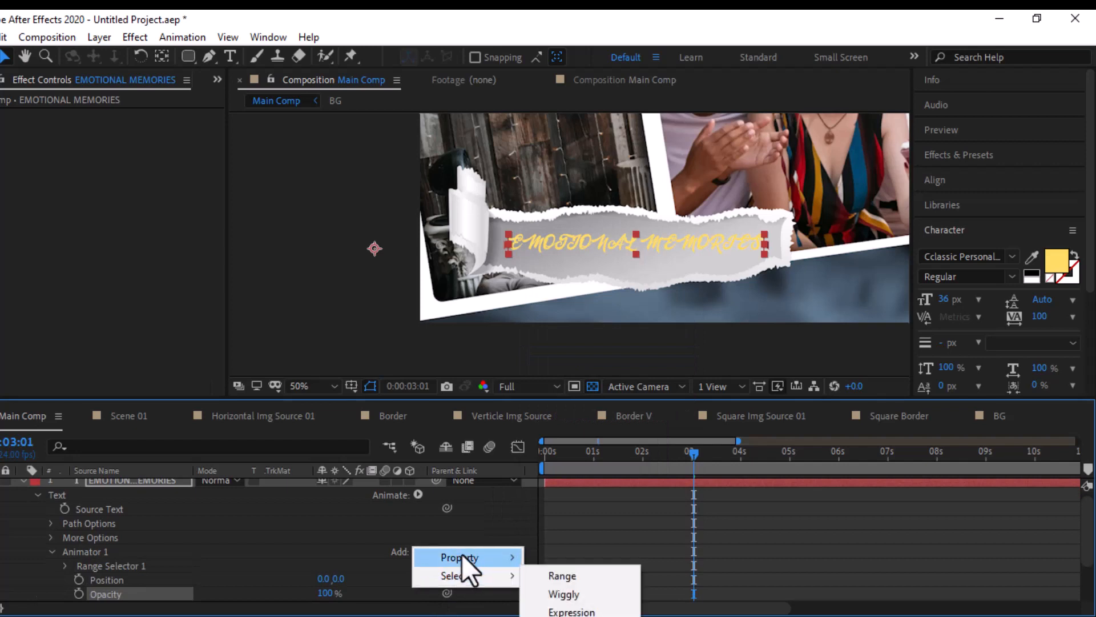
mouse_move(462, 558)
left_click(556, 558)
- Set the animator's Position to 0, 75, its Blur to 15 and its Opacity to 0%
scroll(147, 581, "down", 2)
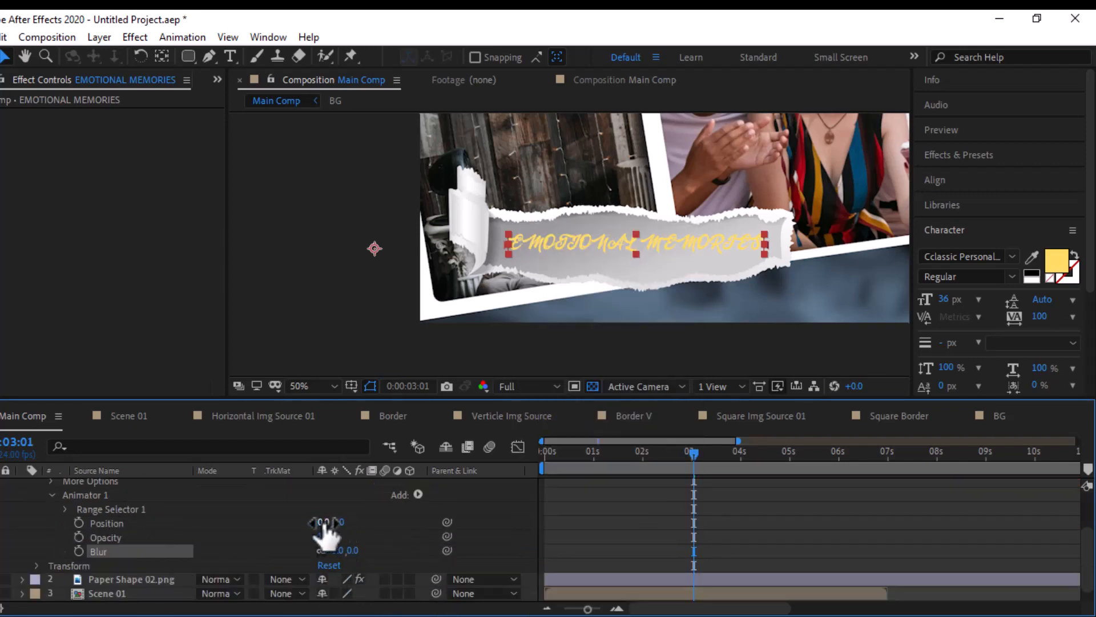
left_click_drag(323, 524, 419, 505)
key("ctrl+z")
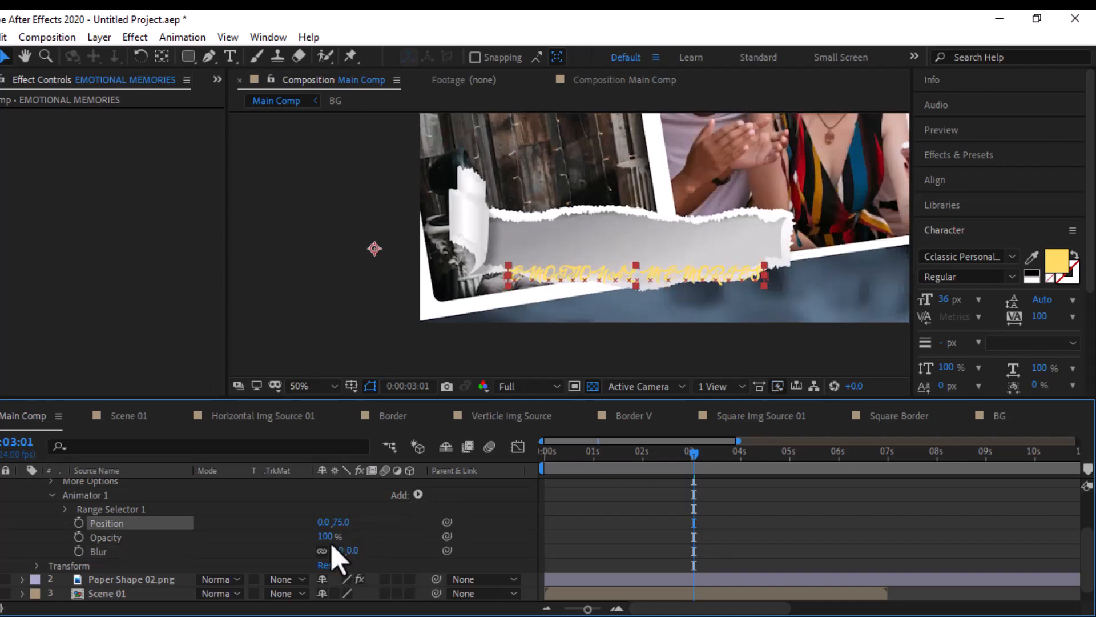
left_click_drag(350, 550, 366, 550)
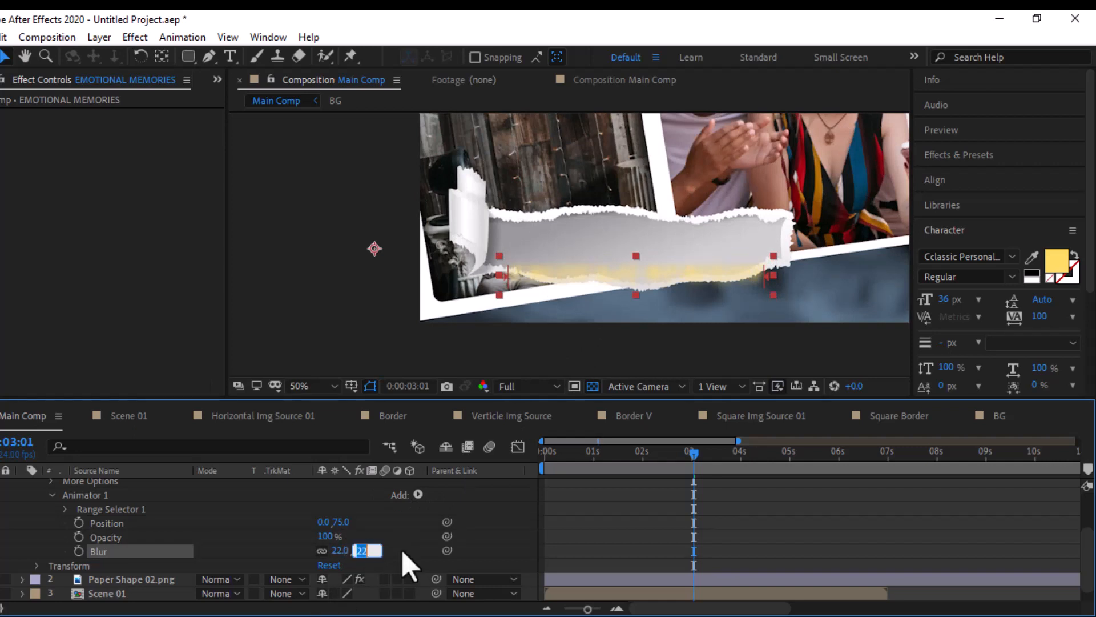
key("Return")
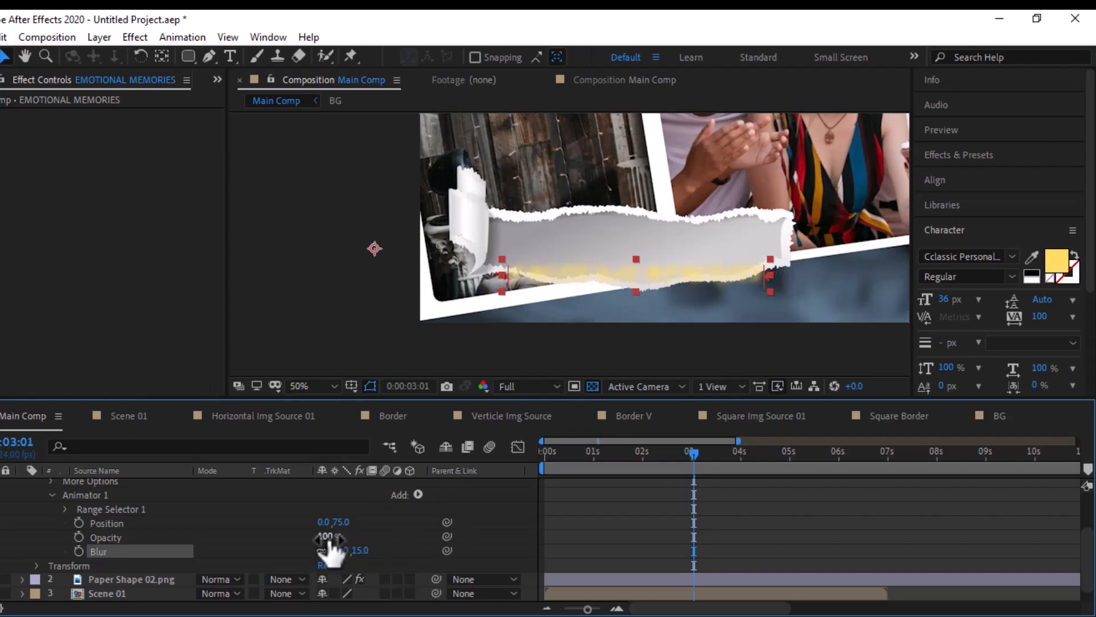
left_click_drag(329, 539, 280, 555)
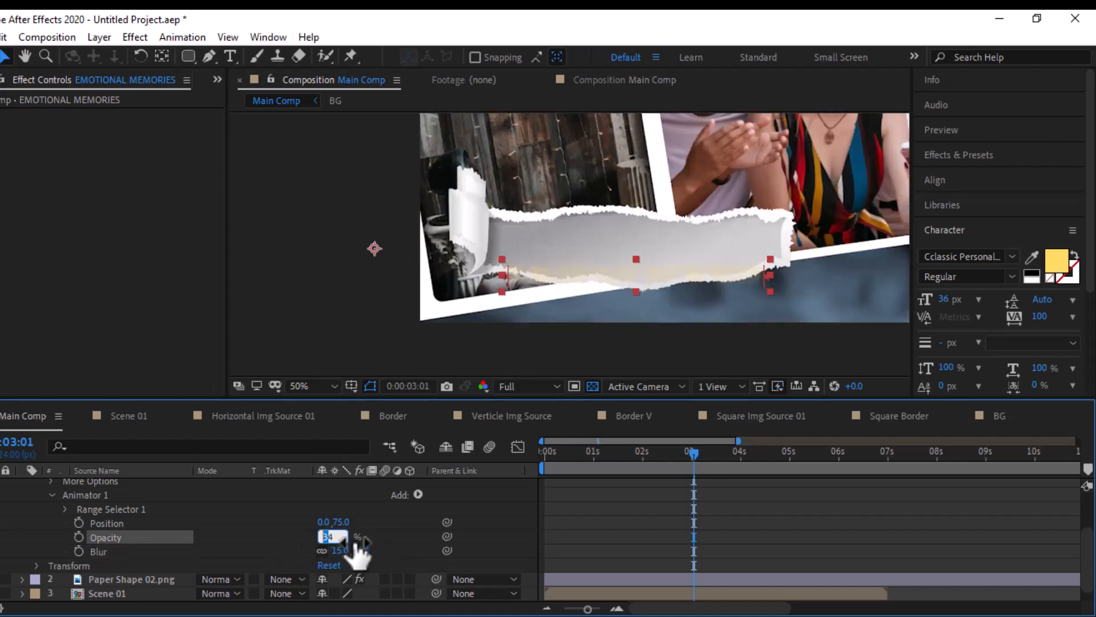
left_click(379, 551)
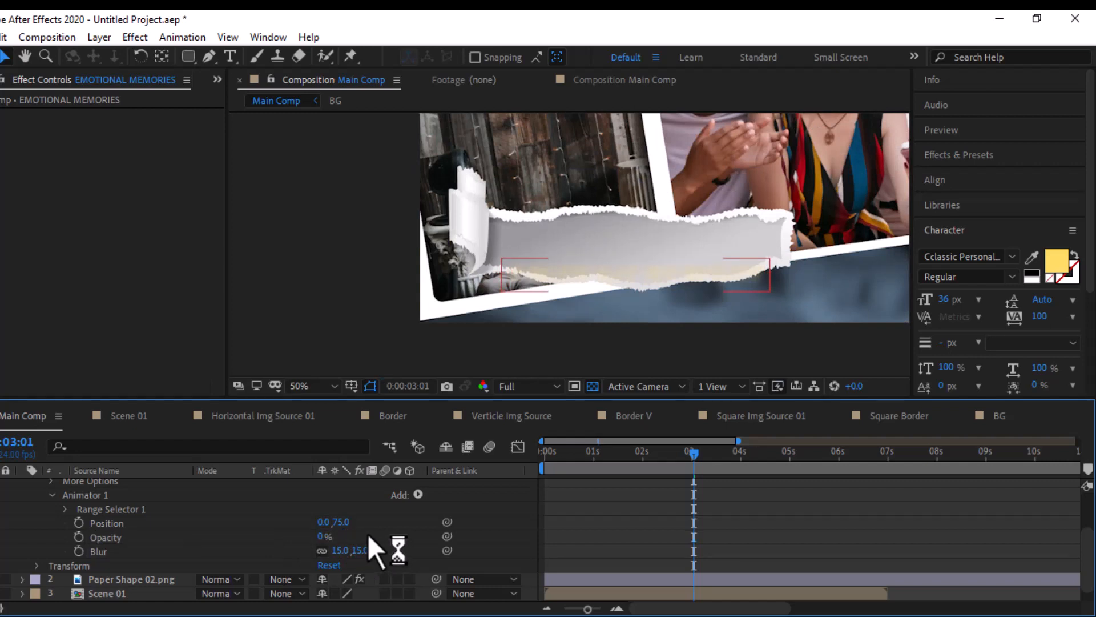
- Keyframe the range selector's Start at 0% at 0:00:01:01 and at 100% at 0:00:03:12
left_click(66, 509)
left_click(597, 454)
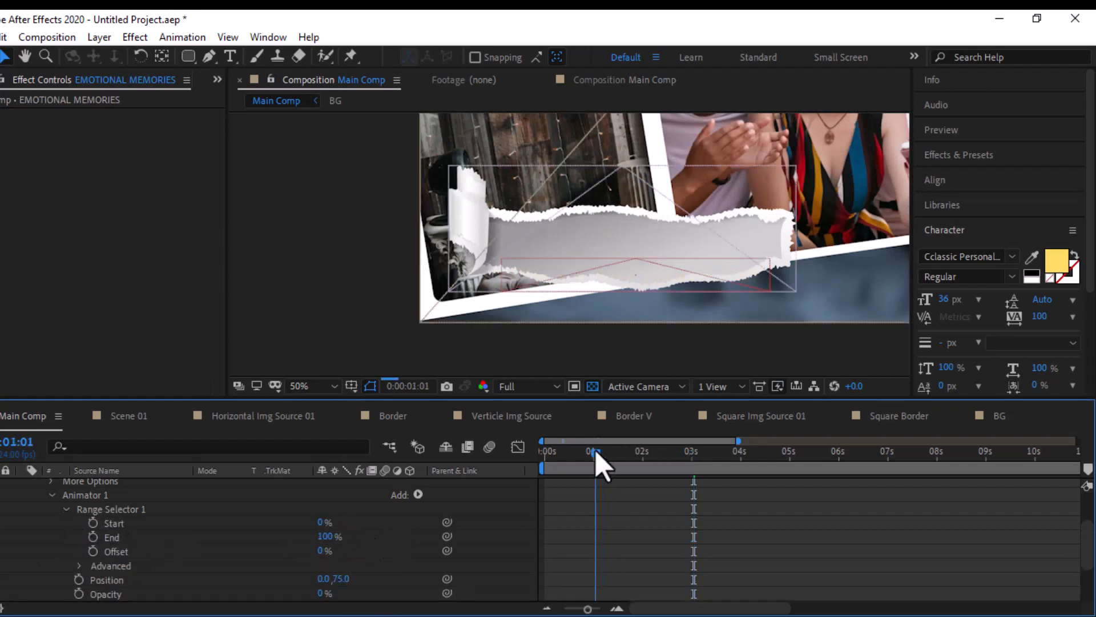
left_click(93, 523)
left_click(694, 453)
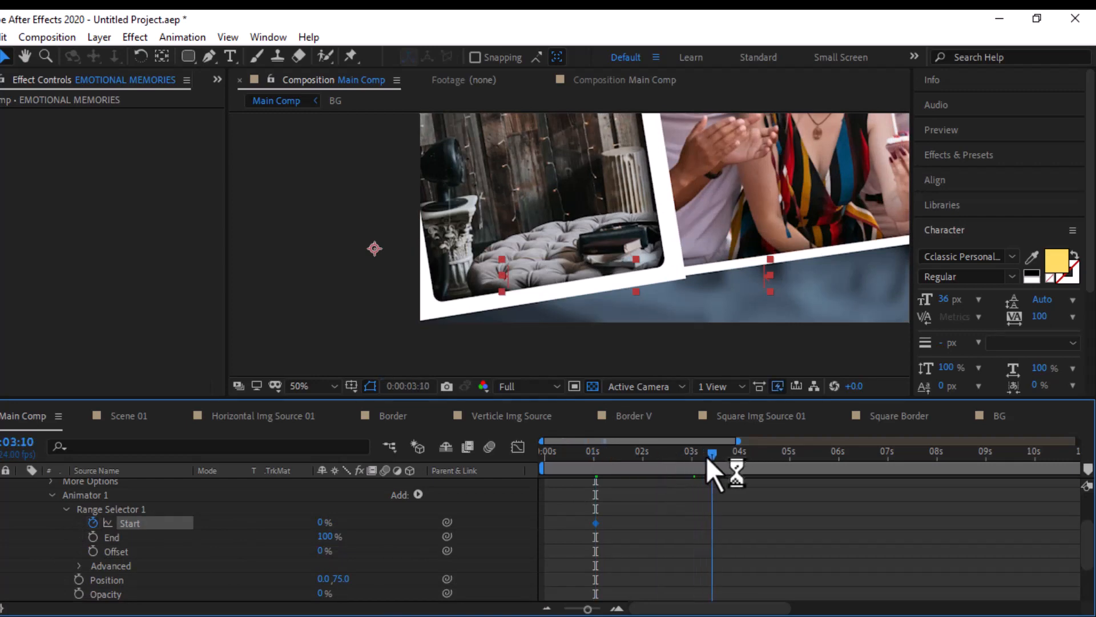
left_click_drag(707, 457, 714, 456)
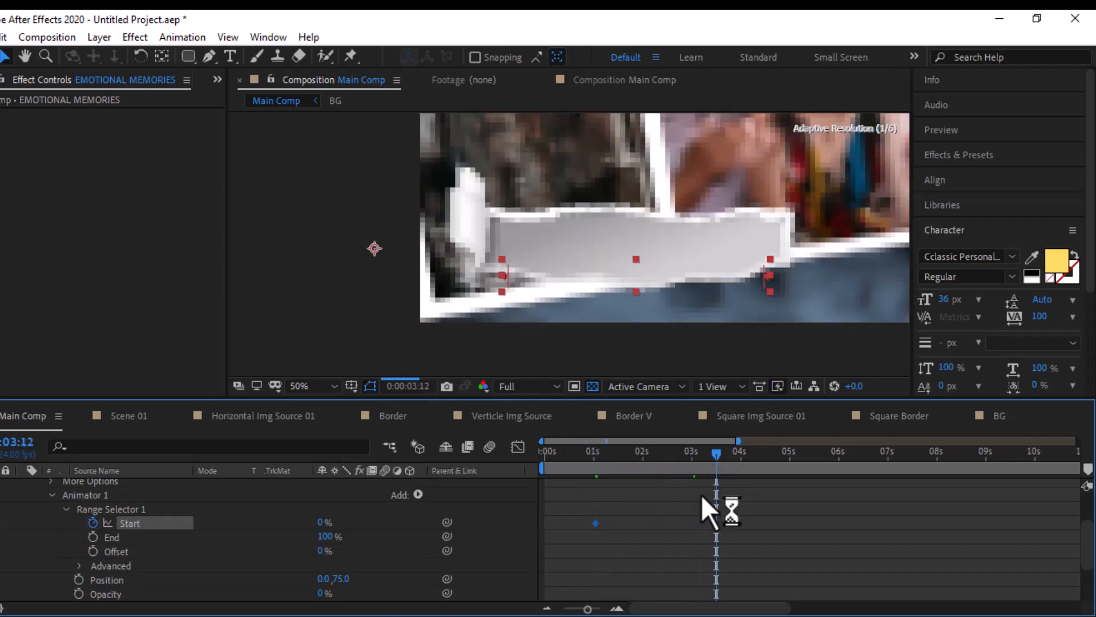
left_click_drag(321, 523, 491, 523)
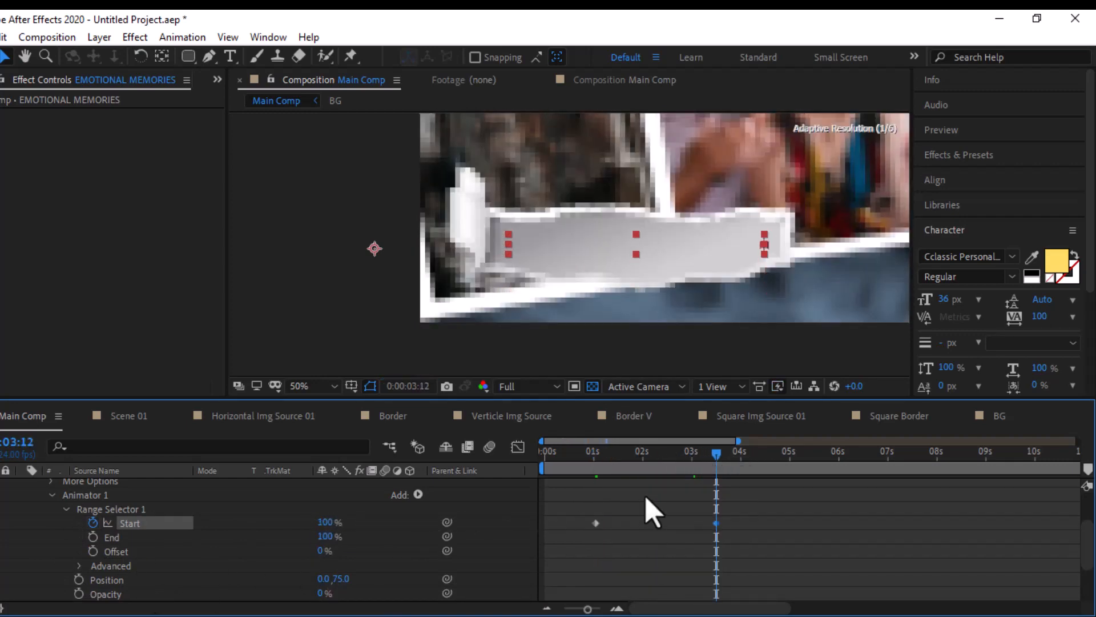
- Turn on Randomize Order in the range selector's advanced settings
left_click(80, 566)
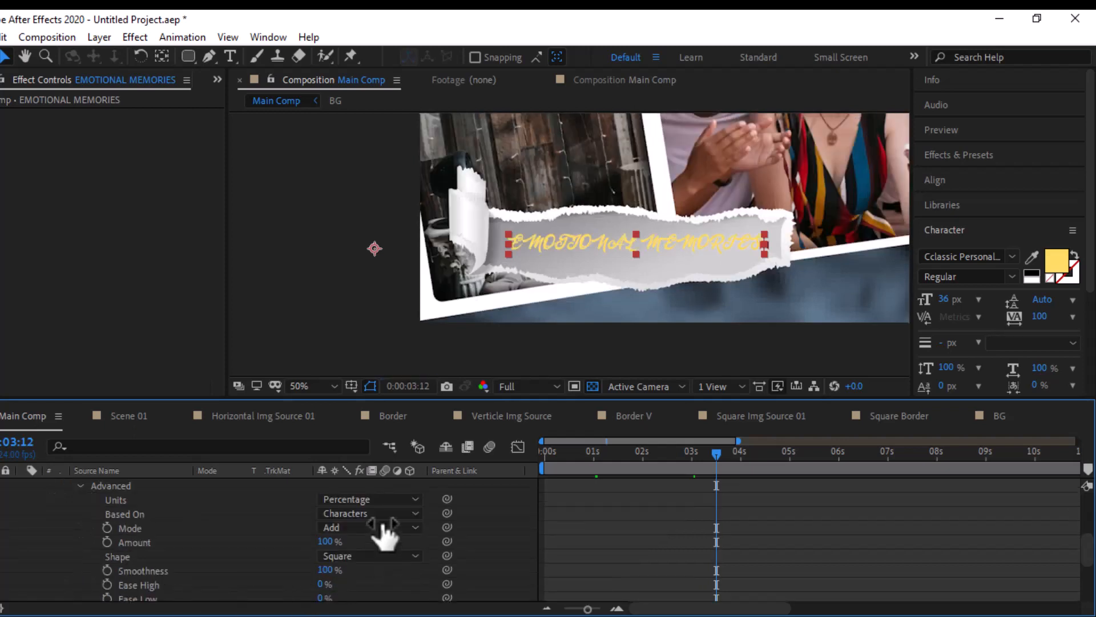
left_click(378, 517)
left_click(365, 550)
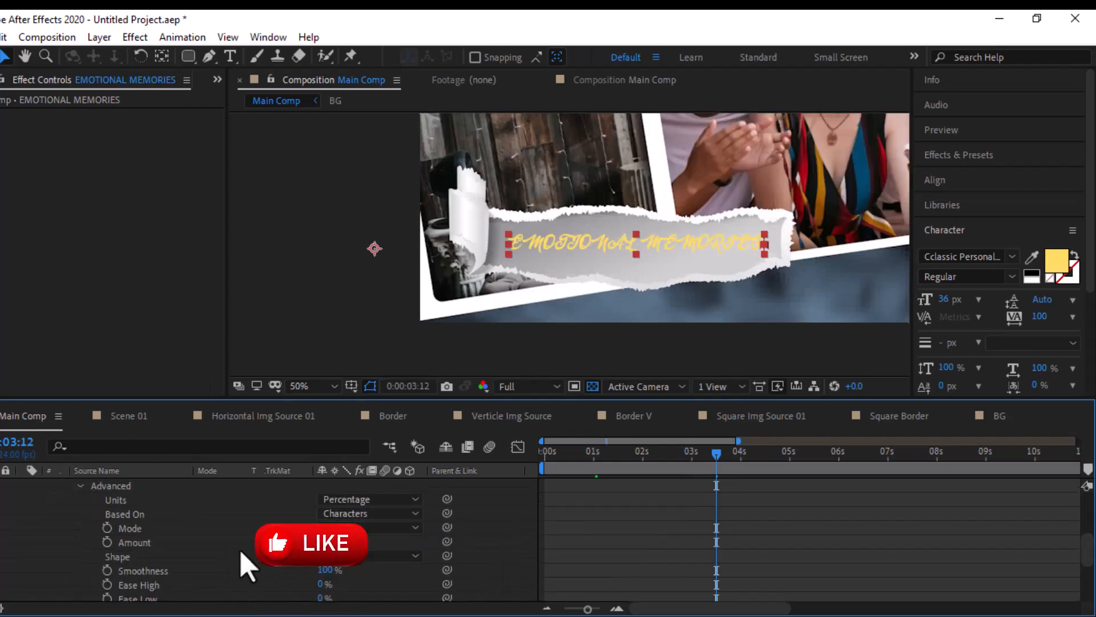
scroll(251, 563, "down", 2)
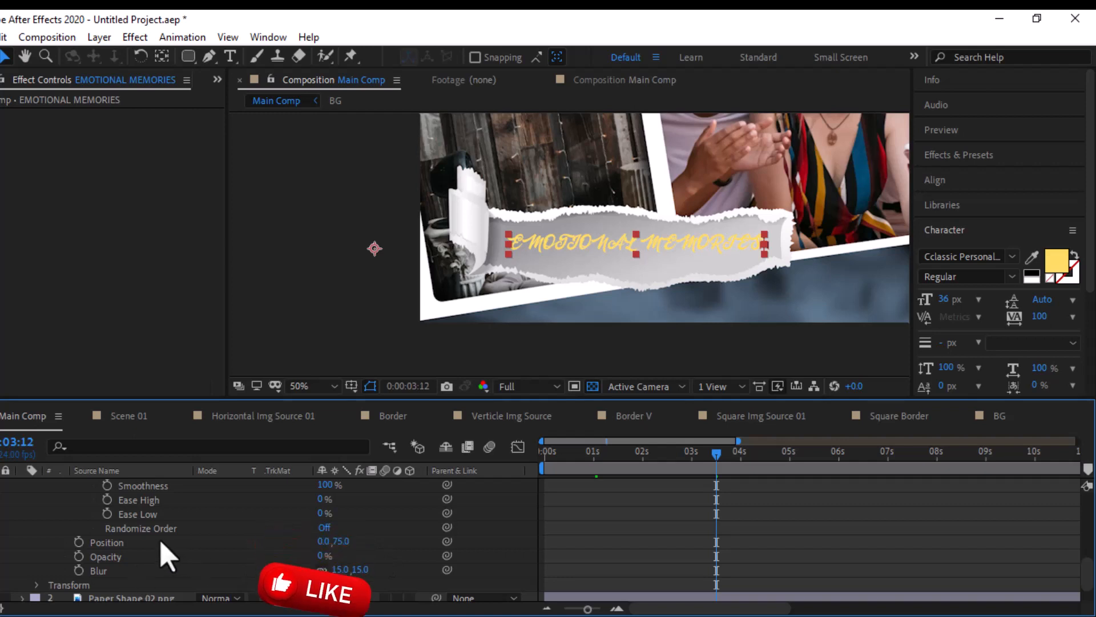
left_click(325, 527)
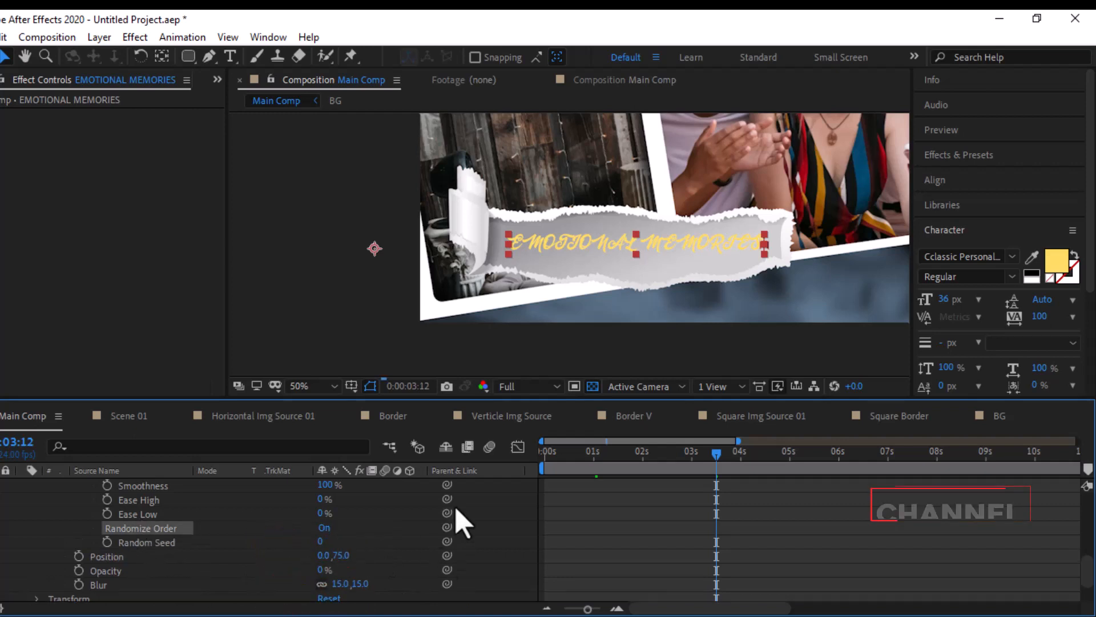
- Apply Easy Ease to both Start keyframes of the EMOTIONAL MEMORIES range selector
left_click_drag(698, 463, 613, 474)
scroll(97, 542, "up", 5)
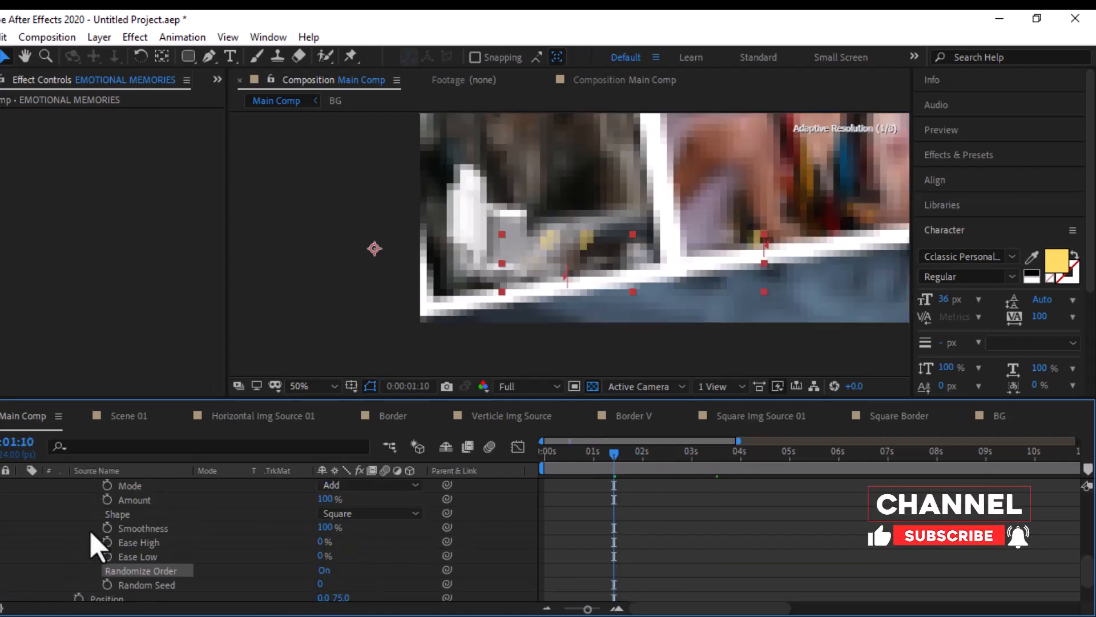
left_click_drag(737, 519, 580, 552)
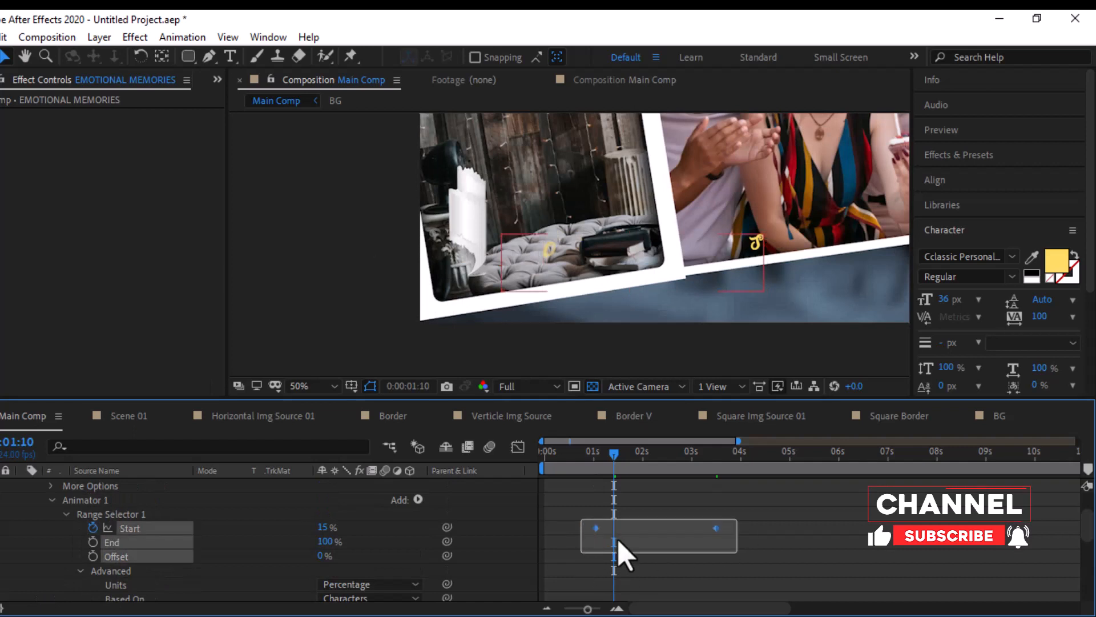
right_click(712, 527)
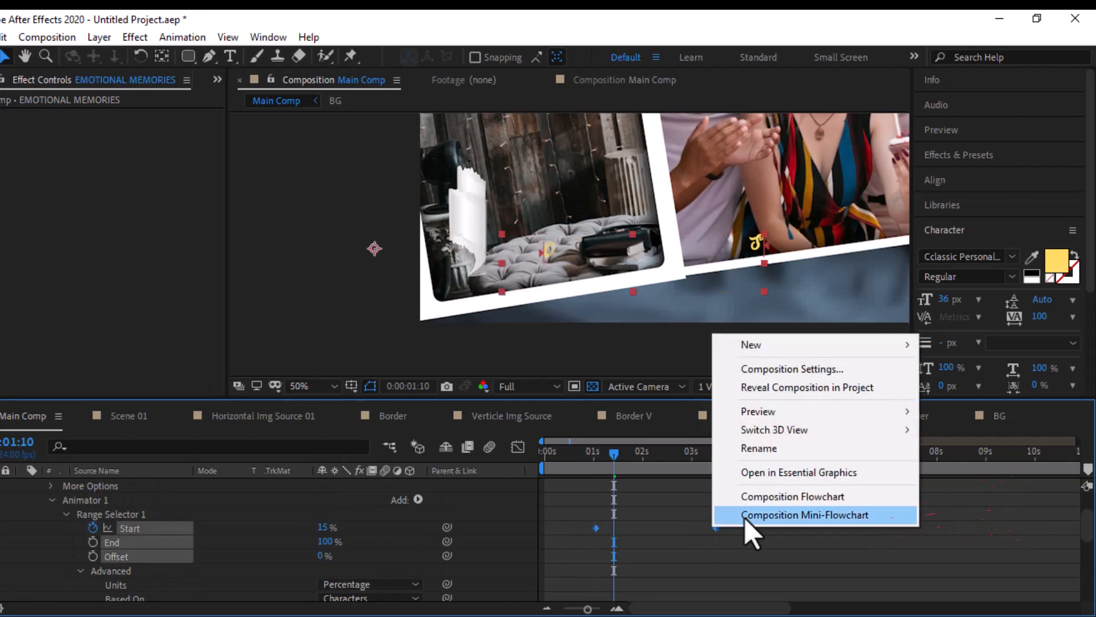
right_click(597, 528)
mouse_move(779, 516)
left_click(831, 407)
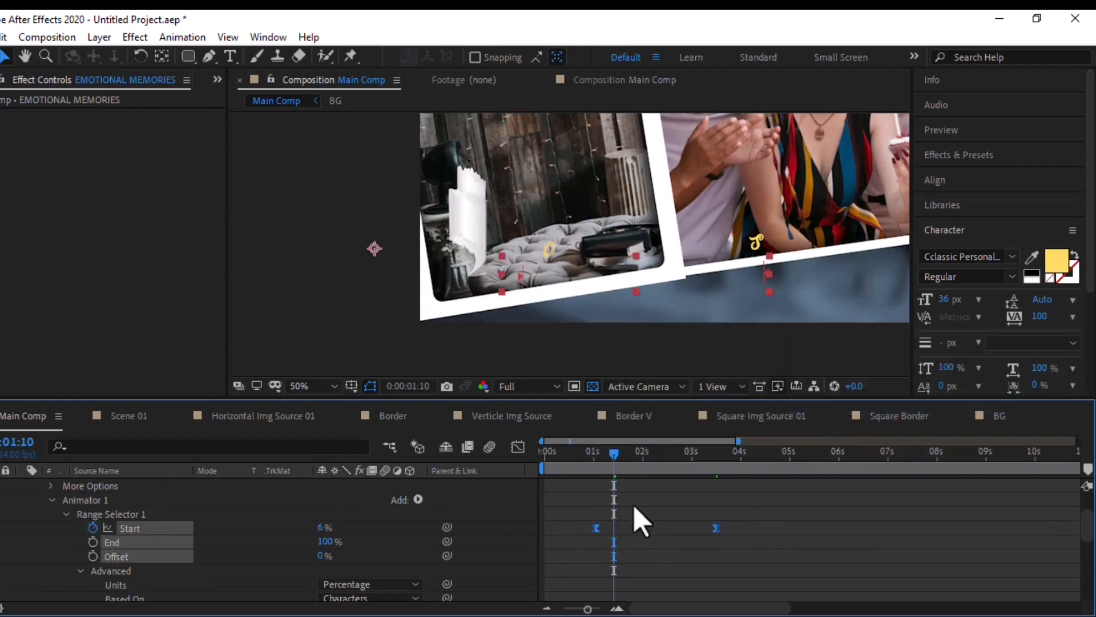
scroll(135, 526, "up", 5)
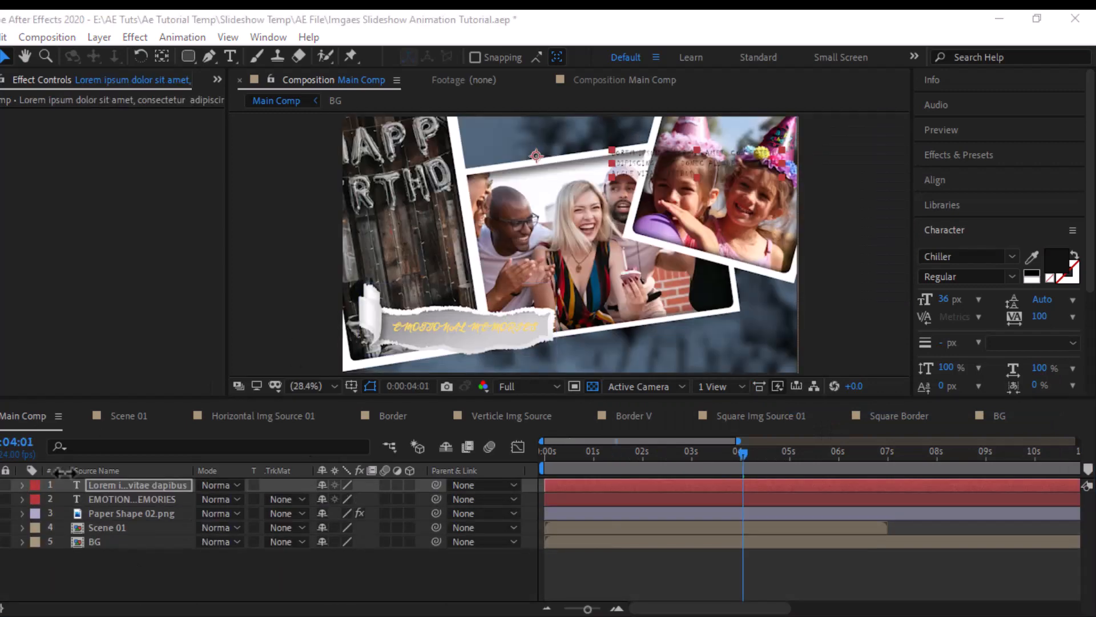
- Duplicate the Lorem ipsum text, place the copy over the balloon photo and change its fill color to yellow
left_click(115, 482)
key("ctrl+d")
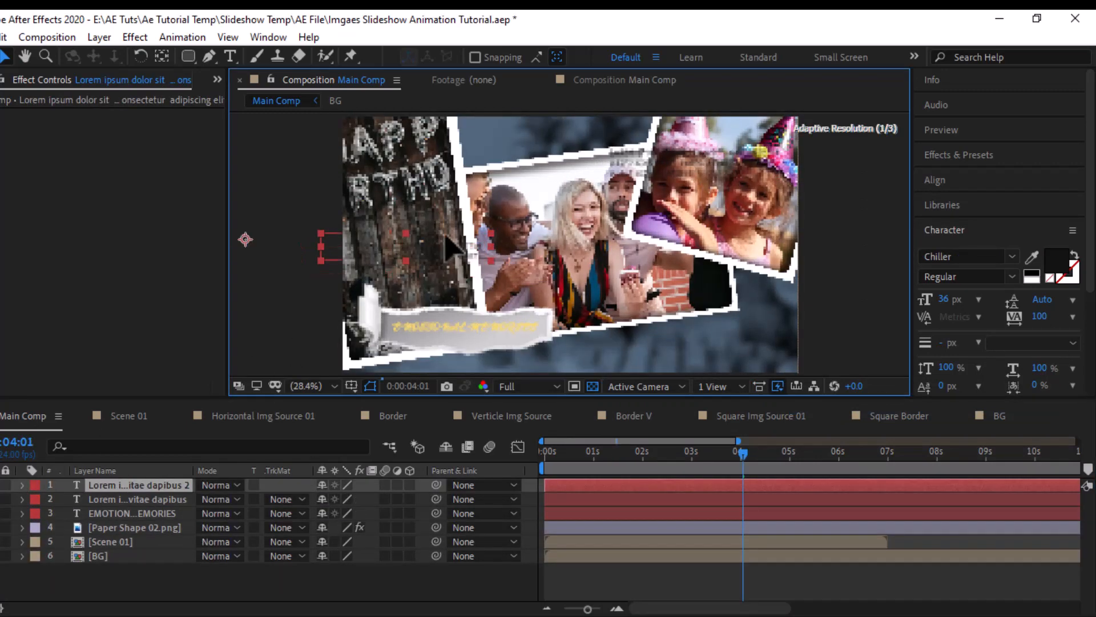
left_click(1057, 262)
left_click(232, 150)
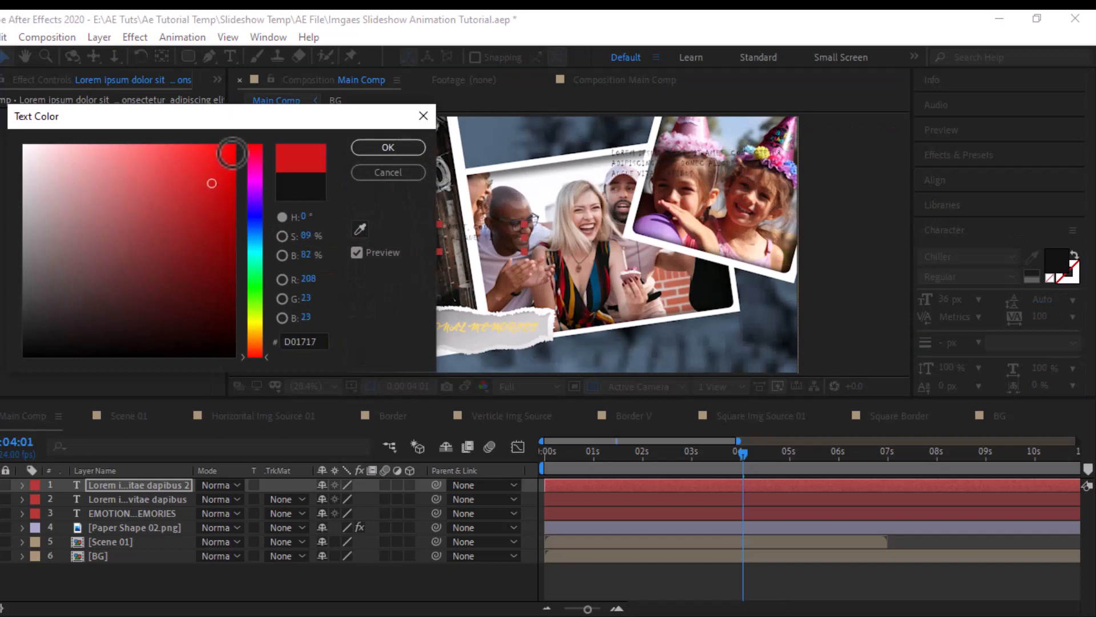
left_click(254, 334)
left_click(384, 148)
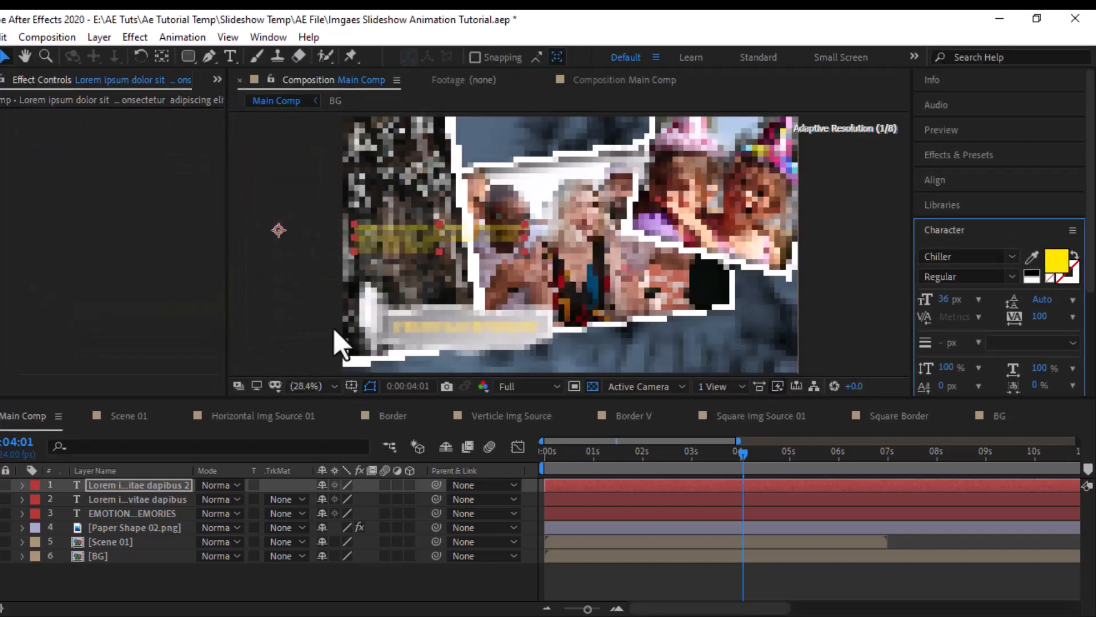
- Add a text animator with Position and Opacity to the yellow Lorem ipsum copy and set its Position to -456, 0
left_click(21, 485)
left_click(418, 499)
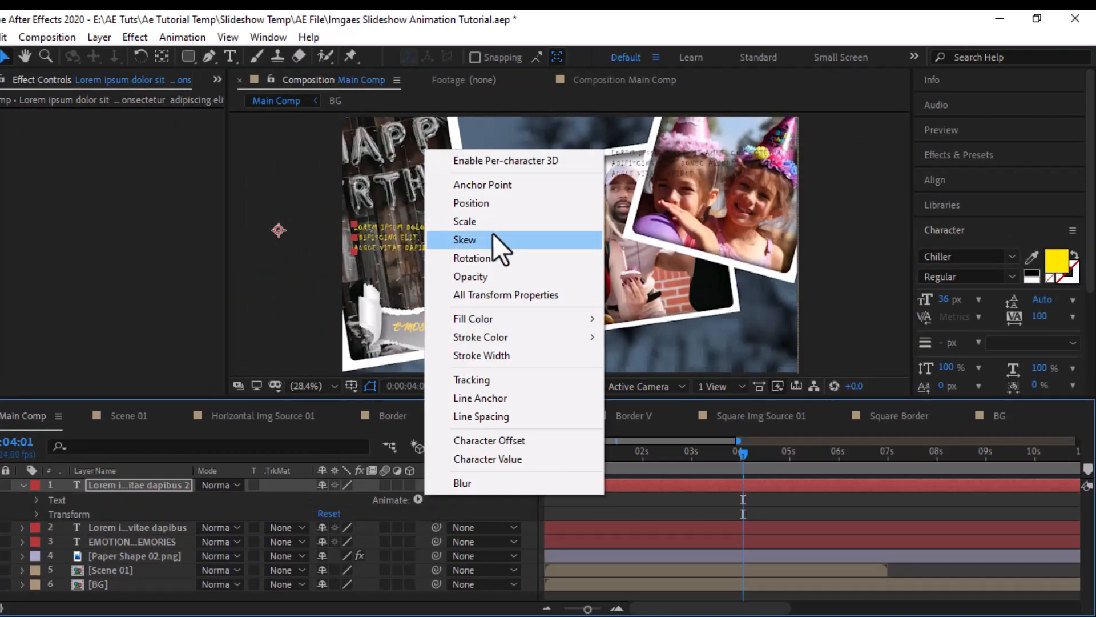
left_click(474, 204)
left_click(417, 557)
mouse_move(457, 563)
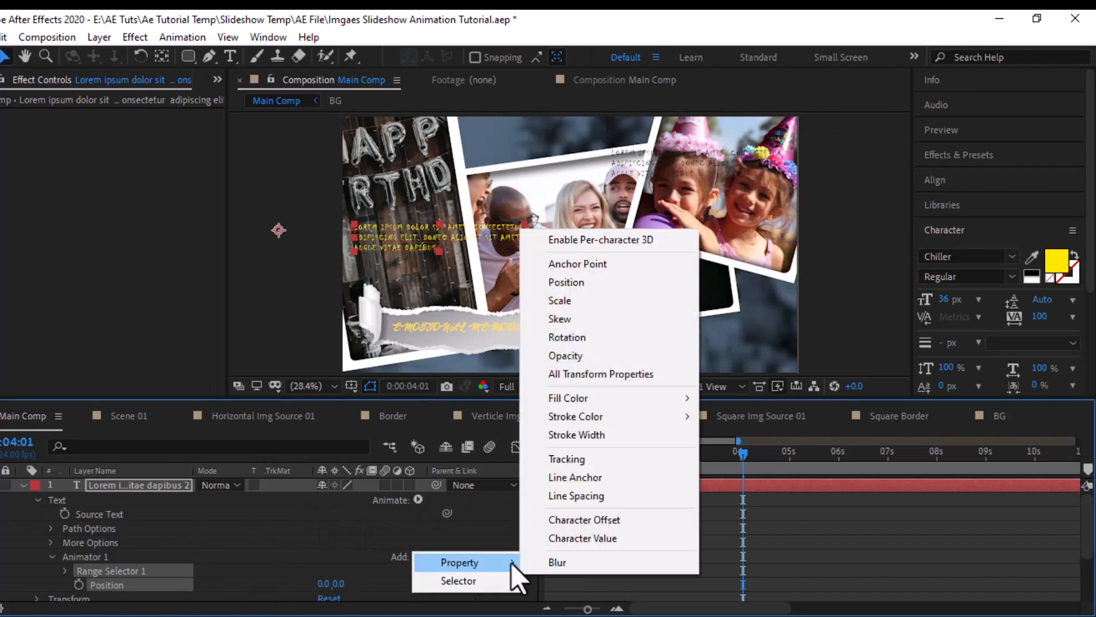
left_click(571, 354)
mouse_move(323, 536)
left_mouse_down()
mouse_move(231, 550)
mouse_move(60, 549)
mouse_move(239, 542)
left_mouse_up()
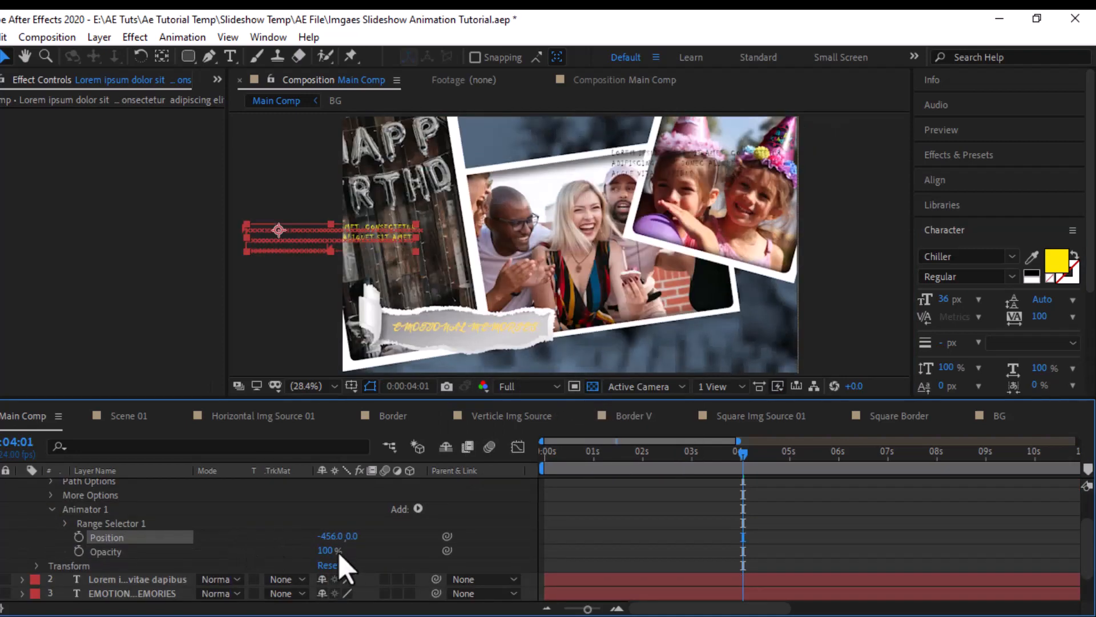
left_click(106, 551)
- Keyframe the copy's range selector Start at 0% at about 1 second and at 100% at 0:00:02:23
left_click(65, 523)
left_click(605, 467)
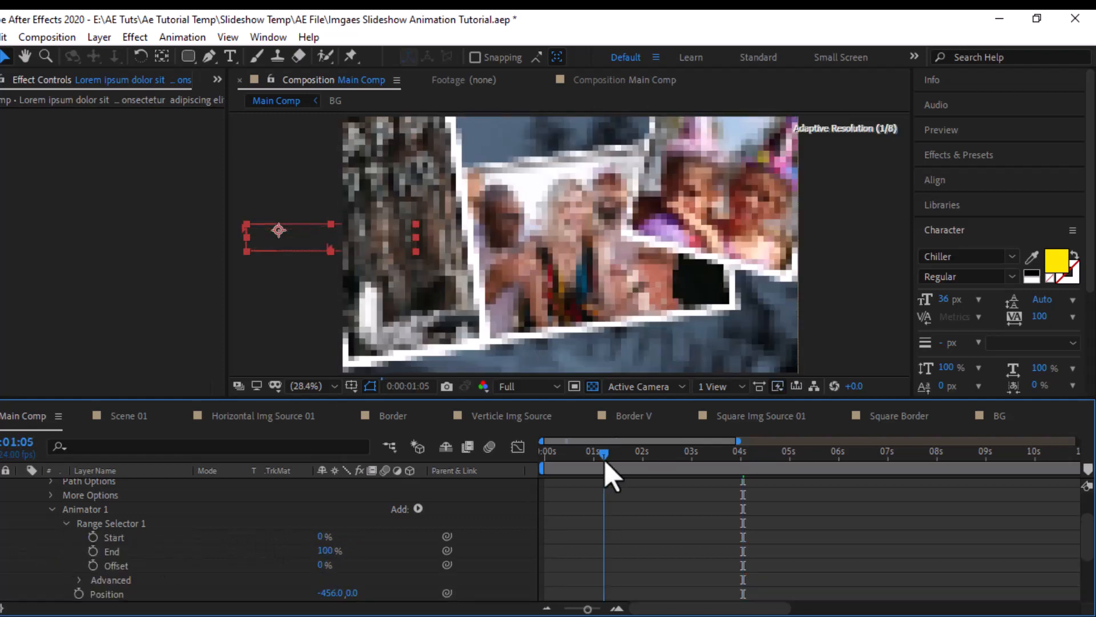
left_click_drag(605, 464, 593, 462)
left_click(92, 537)
left_click(690, 457)
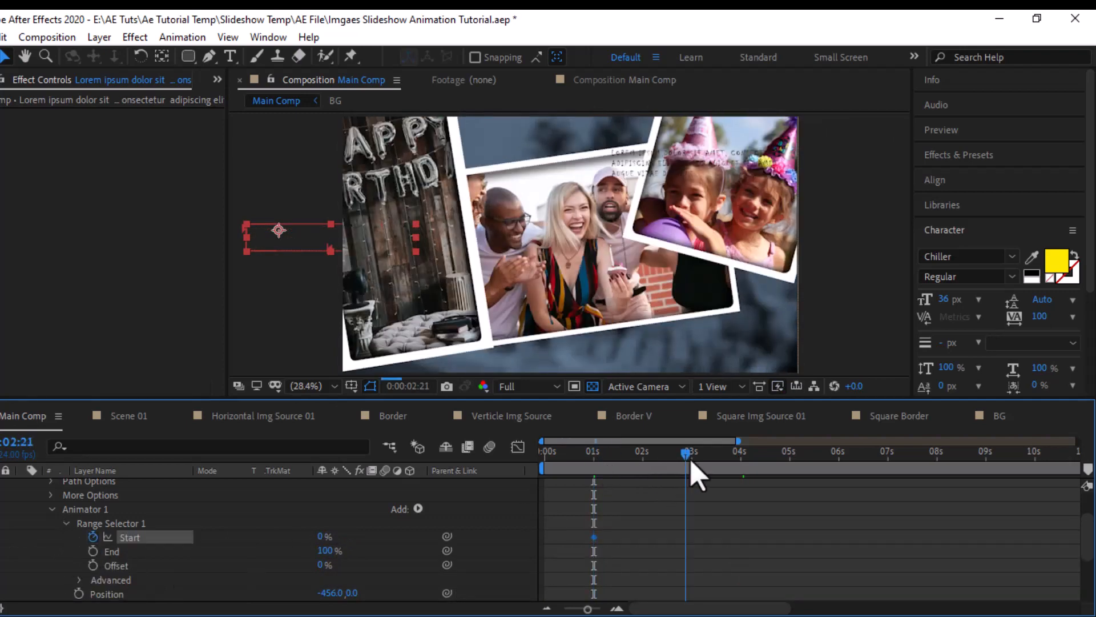
left_click_drag(323, 537, 611, 534)
- Apply Easy Ease to both Start keyframes of the yellow Lorem ipsum copy
left_click_drag(712, 521, 677, 545)
right_click(690, 538)
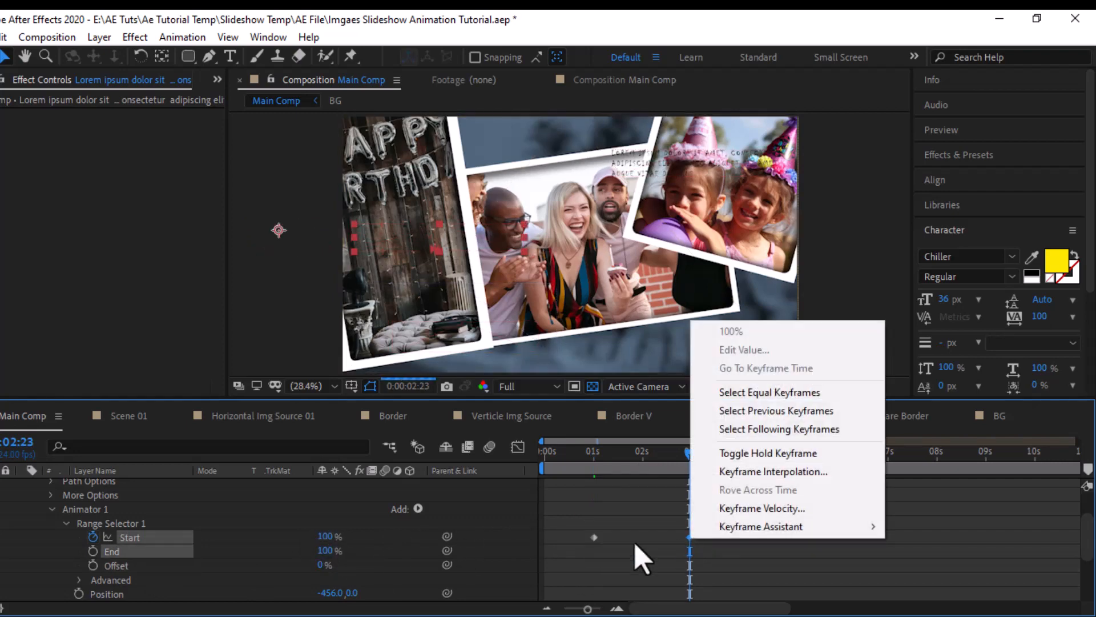
left_click_drag(561, 527, 704, 549)
right_click(708, 538)
mouse_move(759, 521)
left_click(475, 416)
scroll(142, 548, "up", 1)
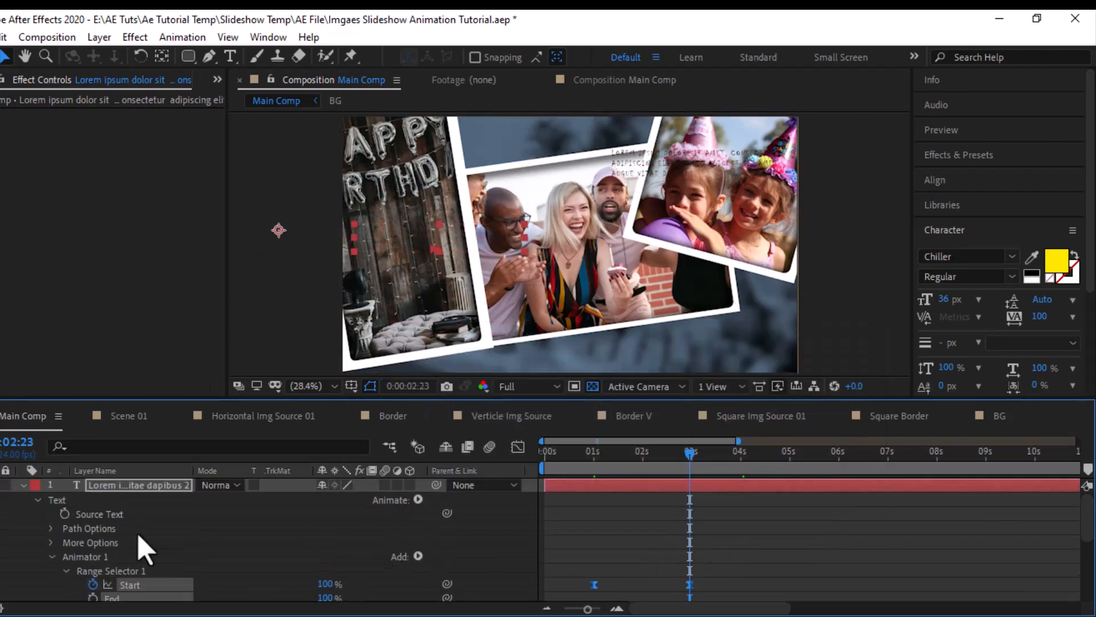
- Copy Animator 1 from the yellow Lorem ipsum text and paste it onto the original Lorem ipsum layer
left_click(74, 558)
left_click(2, 37)
left_click(12, 136)
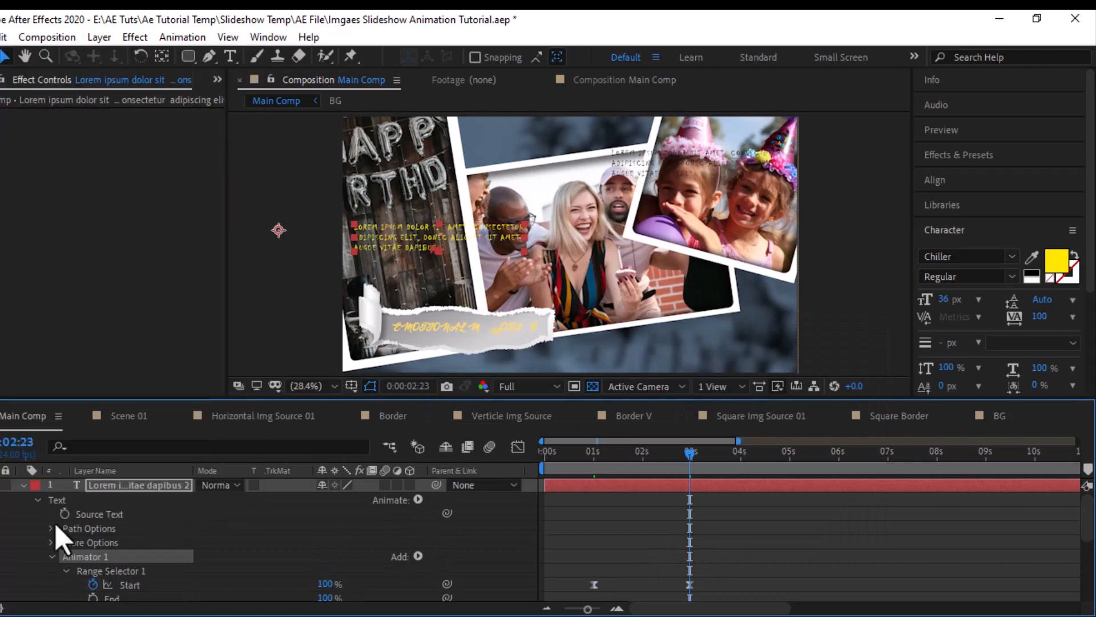
left_click(24, 486)
left_click(137, 499)
left_click(3, 37)
left_click(17, 207)
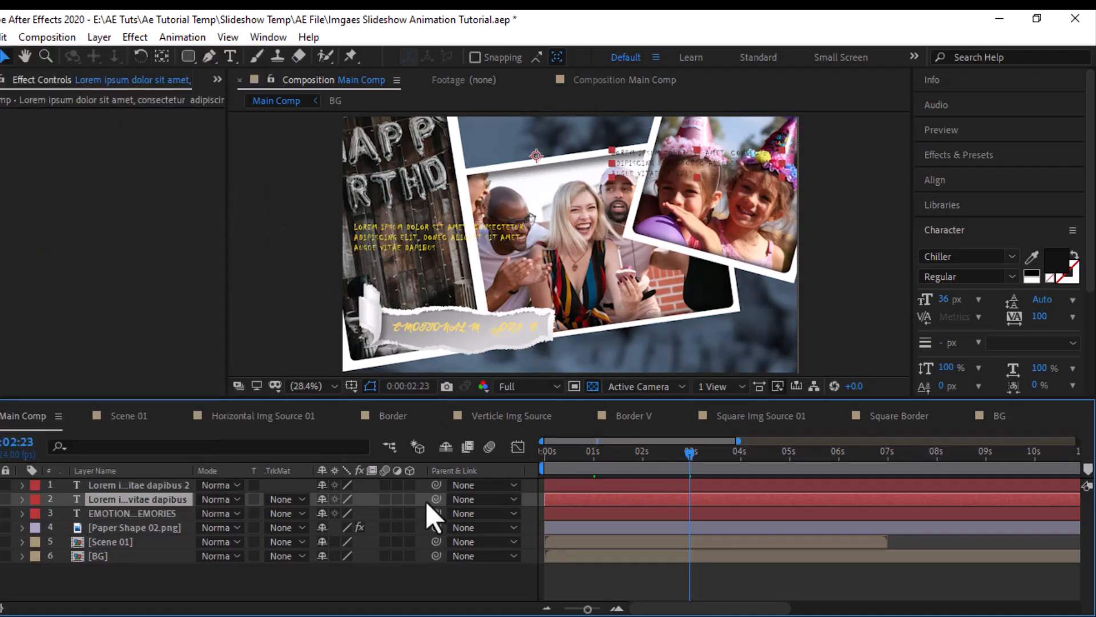
- Shift the original Lorem ipsum text's pasted range selector Start keyframes to begin at about 1.5 seconds
key("u")
left_click_drag(806, 513, 615, 533)
left_click_drag(605, 458, 690, 456)
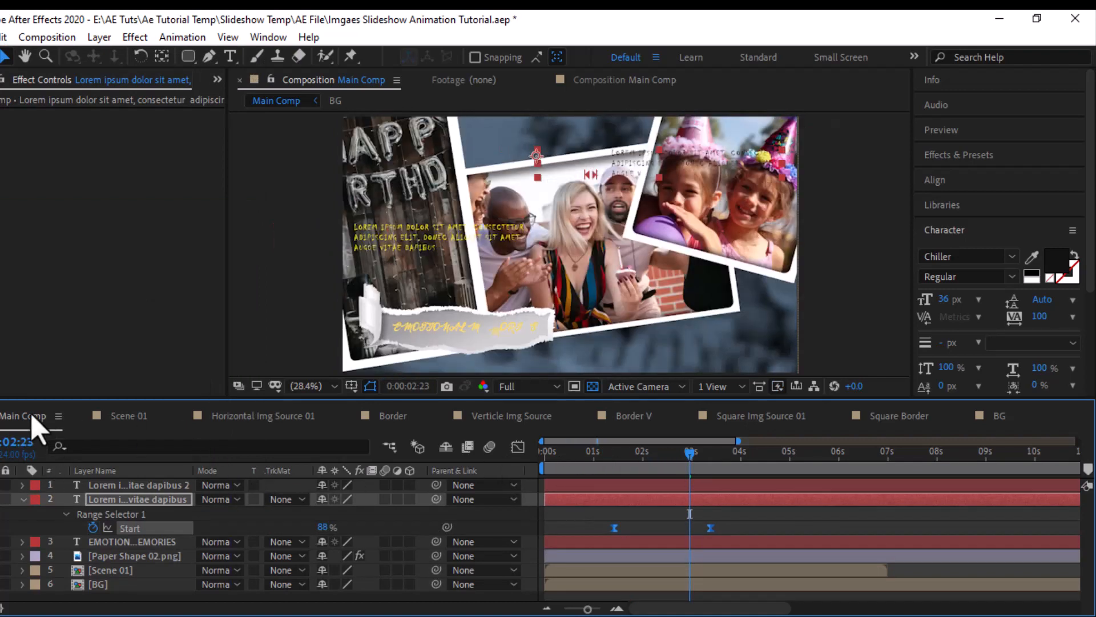
left_click(23, 500)
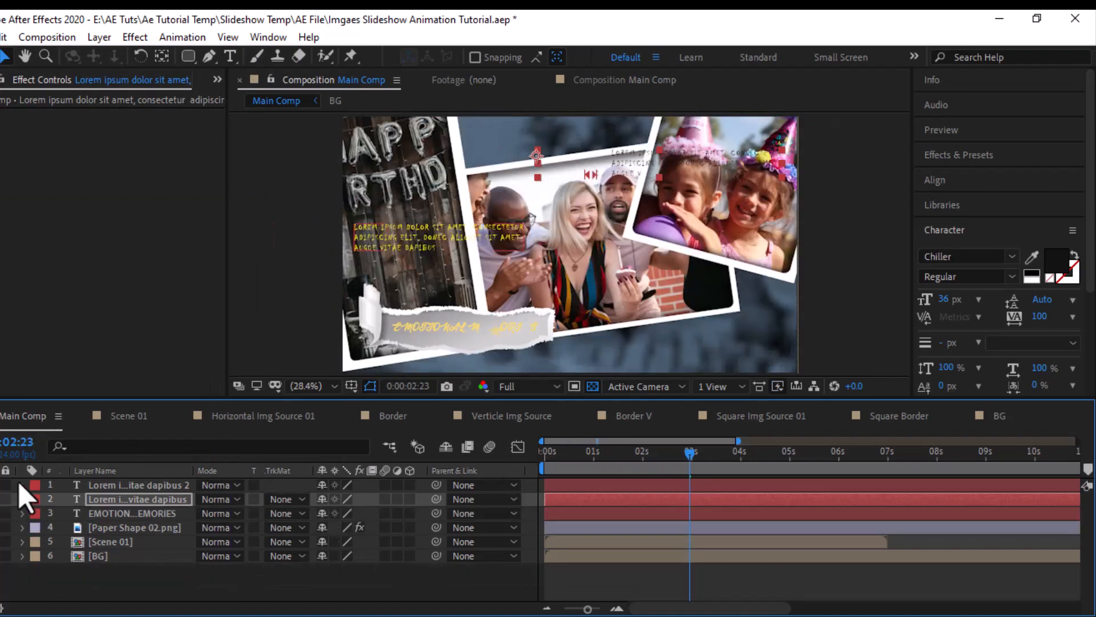
- Cut the Paper Shape 02.png layer and the three text layers from Main Comp and paste them into Scene 01
left_click(135, 420)
left_click(23, 421)
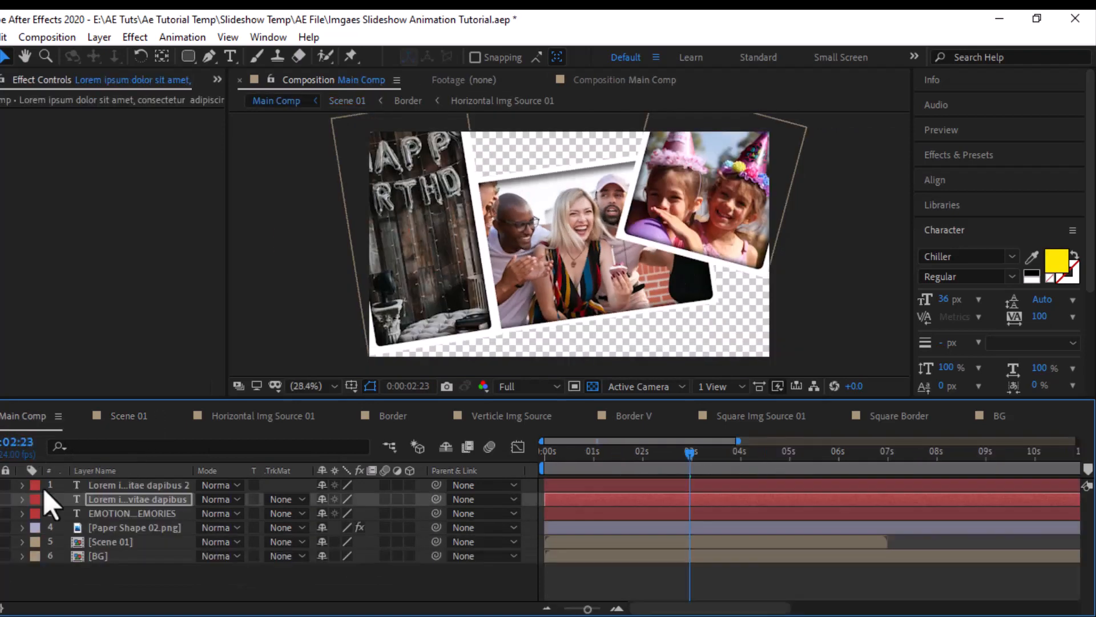
left_click(109, 528)
left_click(2, 37)
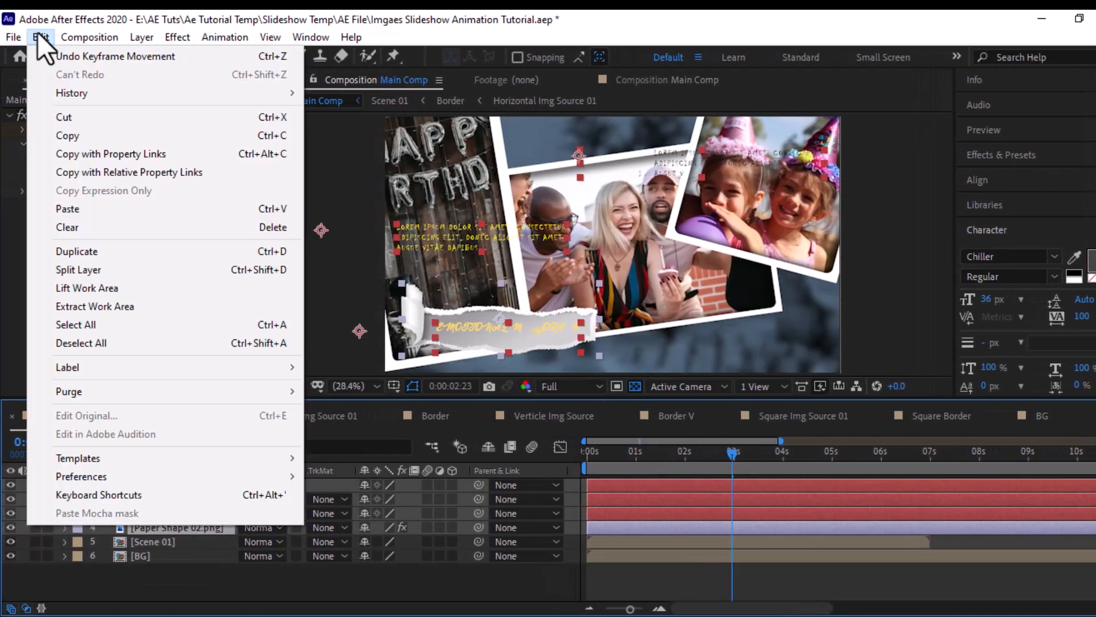
left_click(69, 116)
left_click(172, 417)
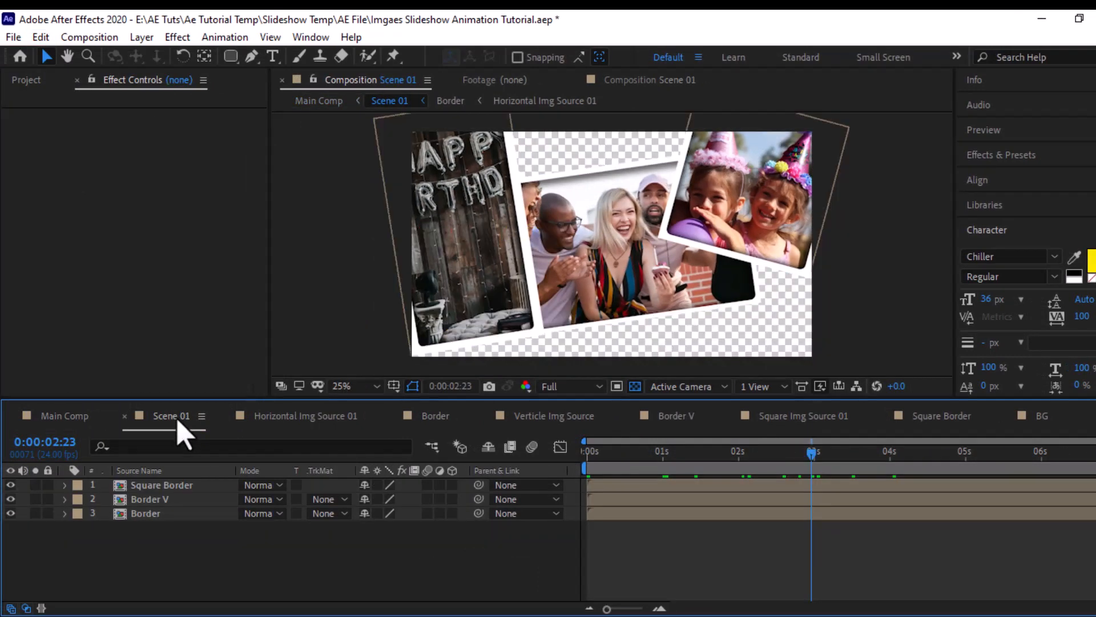
left_click(41, 38)
left_click(70, 209)
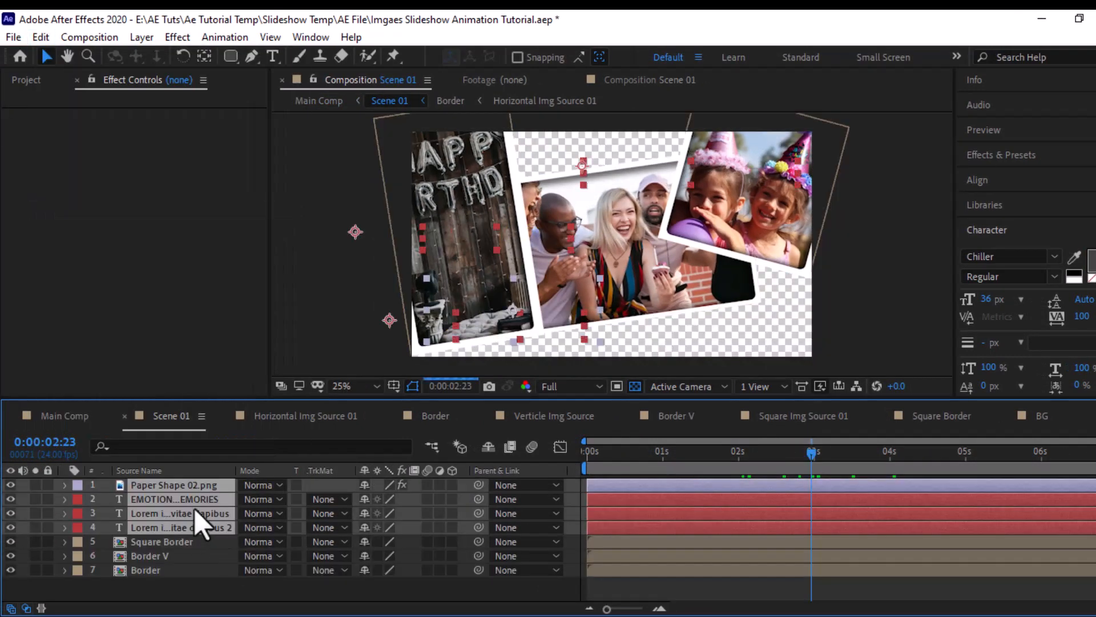
left_click_drag(656, 454, 735, 460)
left_click(65, 416)
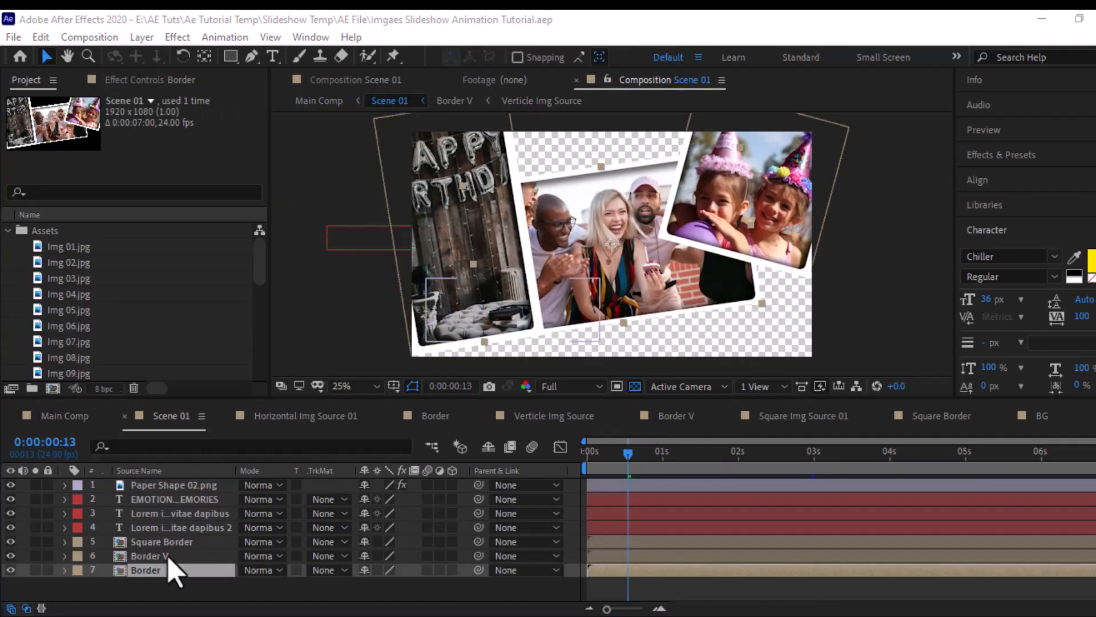
- Add a Drop Shadow effect to the Border layer with Distance 19 and Softness 25
left_click(150, 570)
left_click(177, 36)
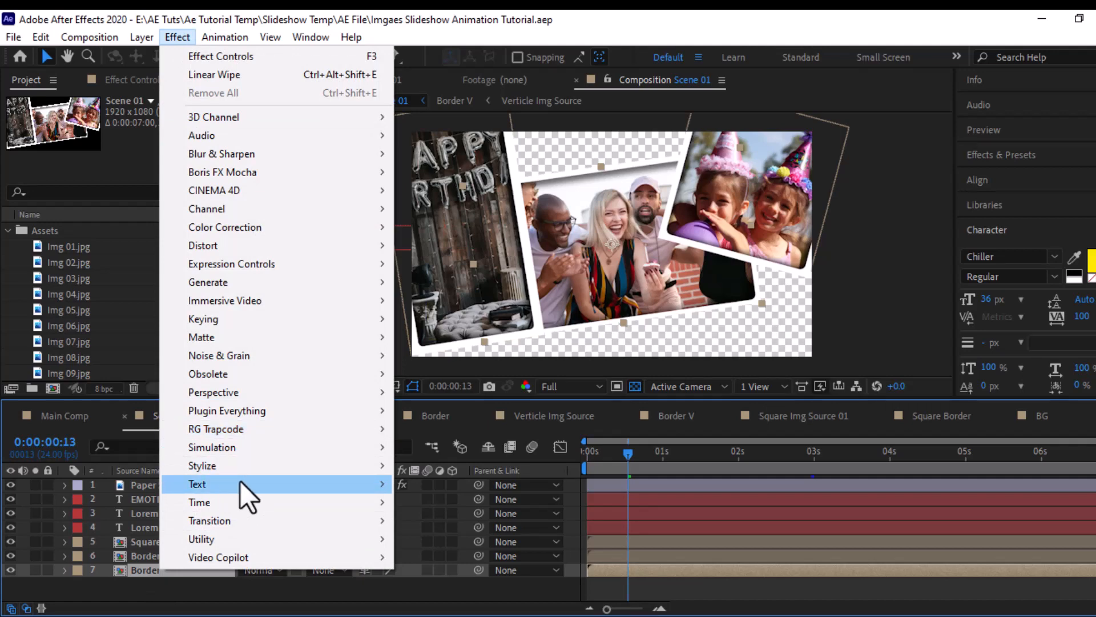
mouse_move(332, 395)
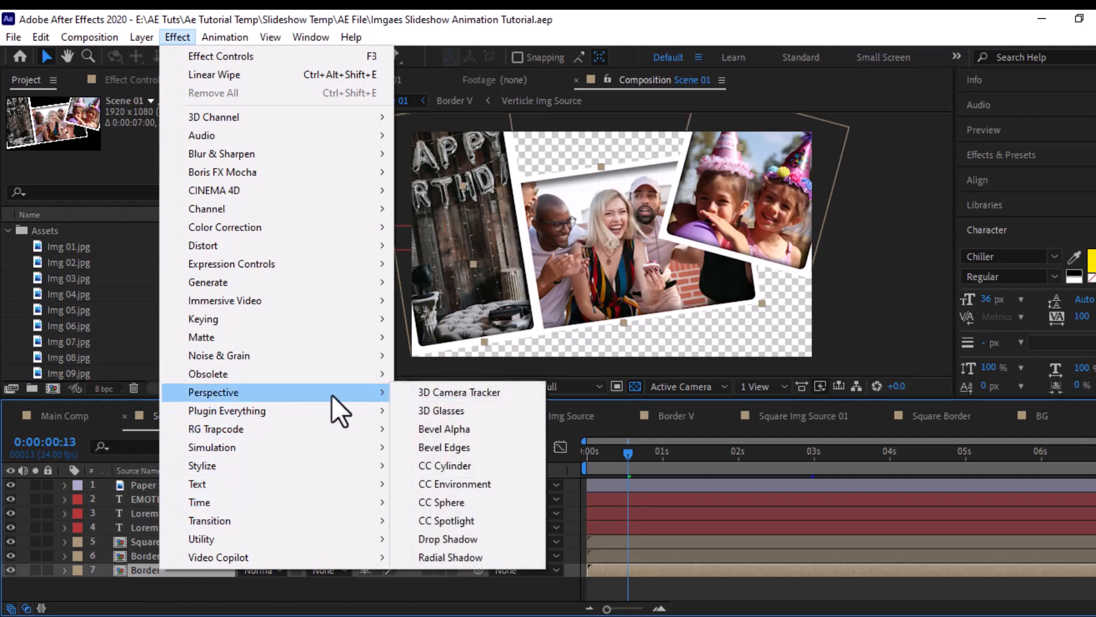
left_click(443, 540)
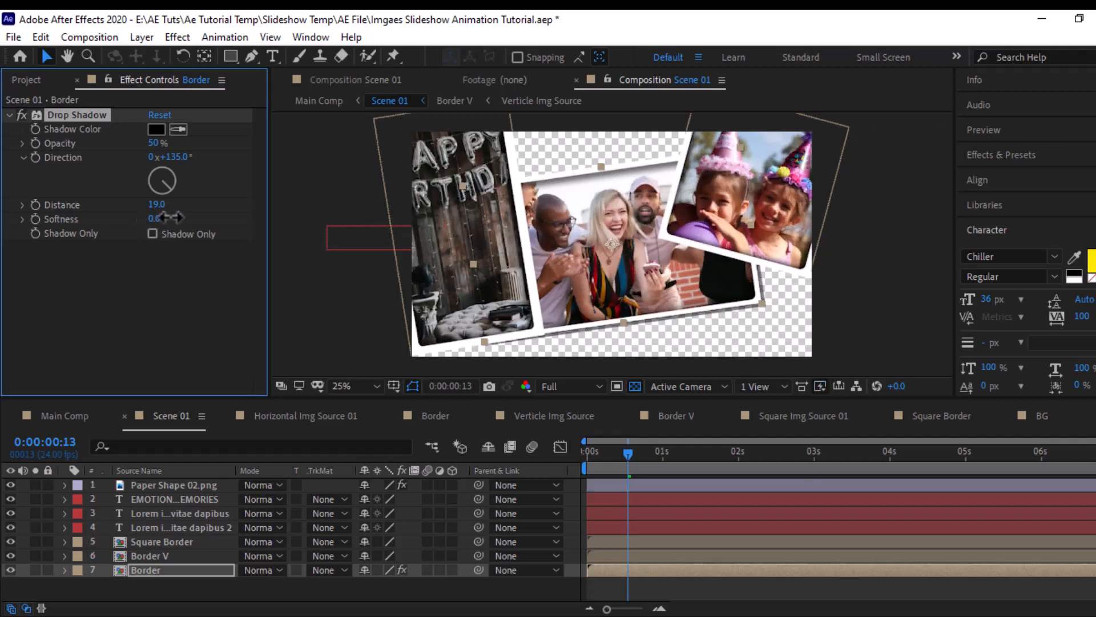
left_click_drag(170, 217, 171, 217)
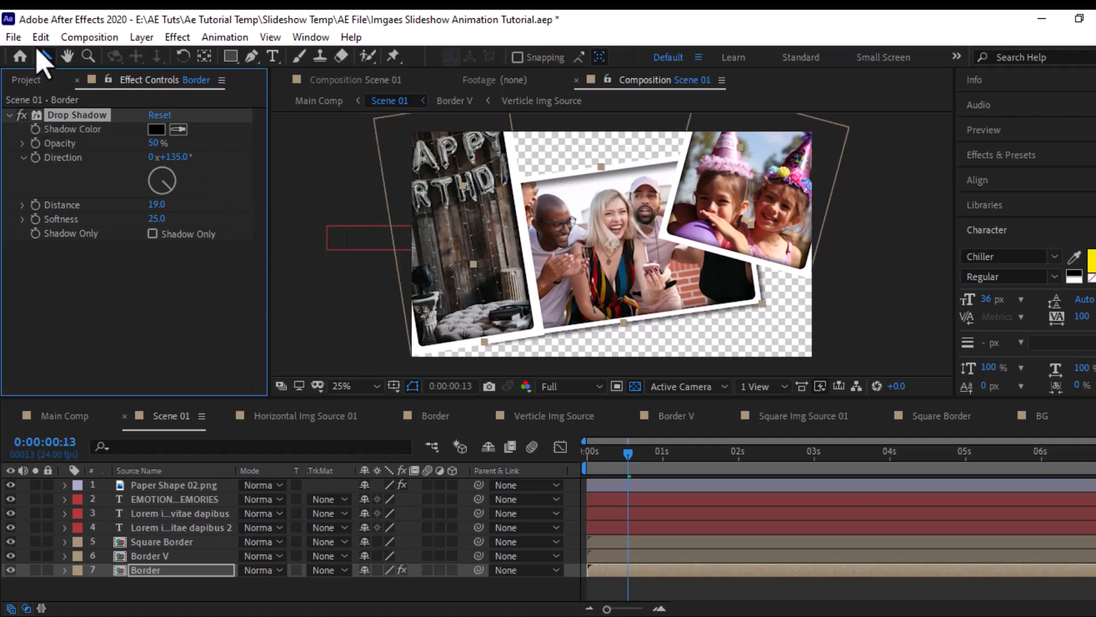
- Copy the Drop Shadow effect from the Border layer onto the Border V and Square Border layers
left_click(40, 39)
left_click(60, 136)
left_click(140, 554)
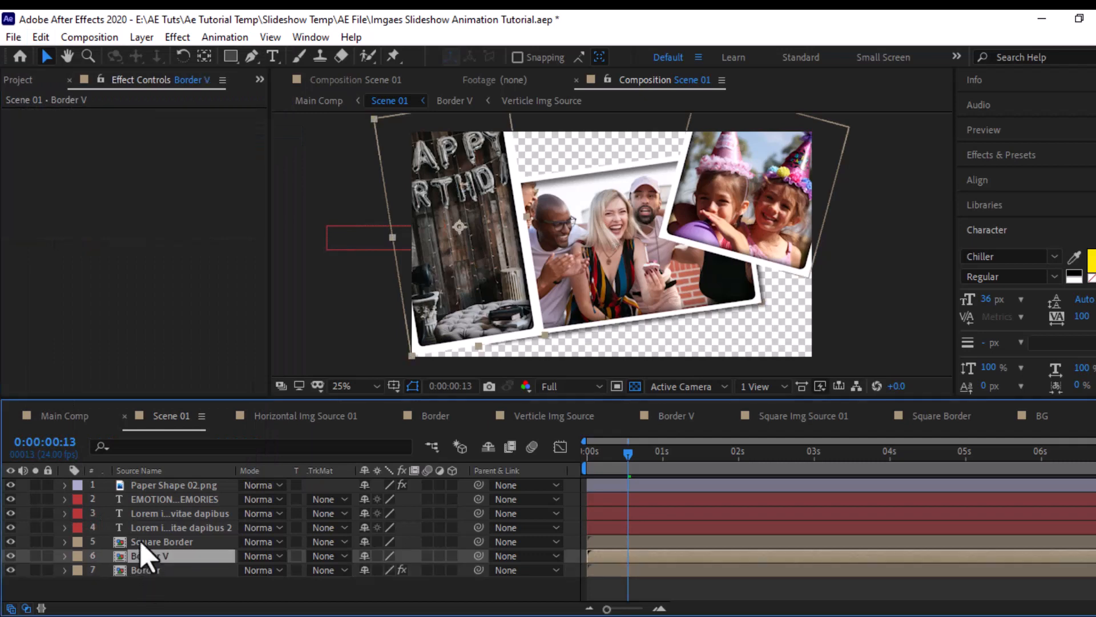
left_click(139, 541, "ctrl")
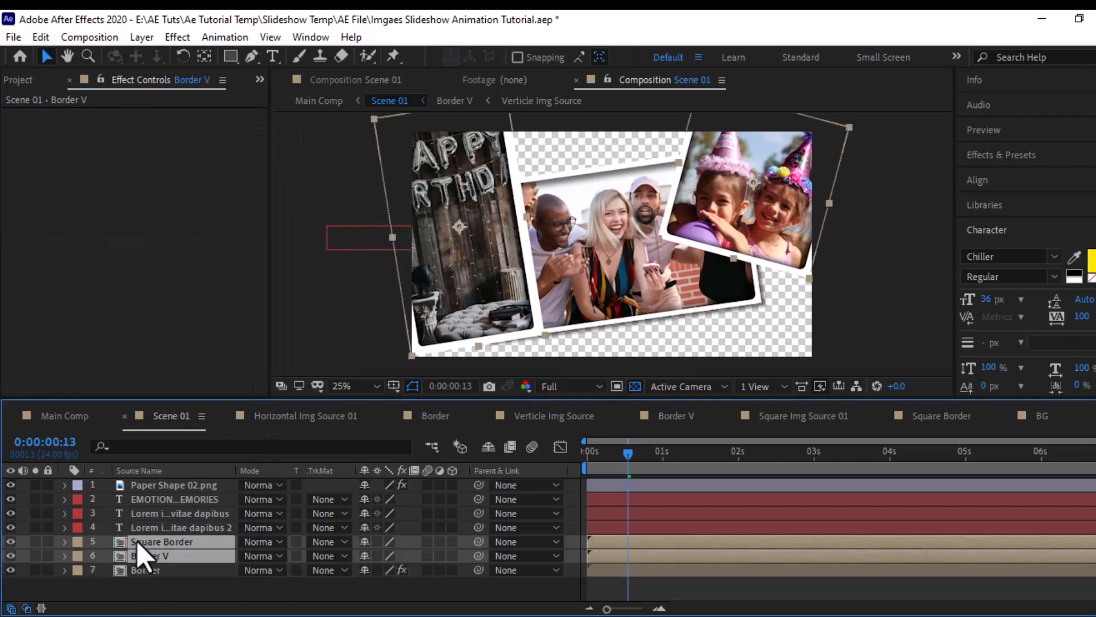
left_click(44, 37)
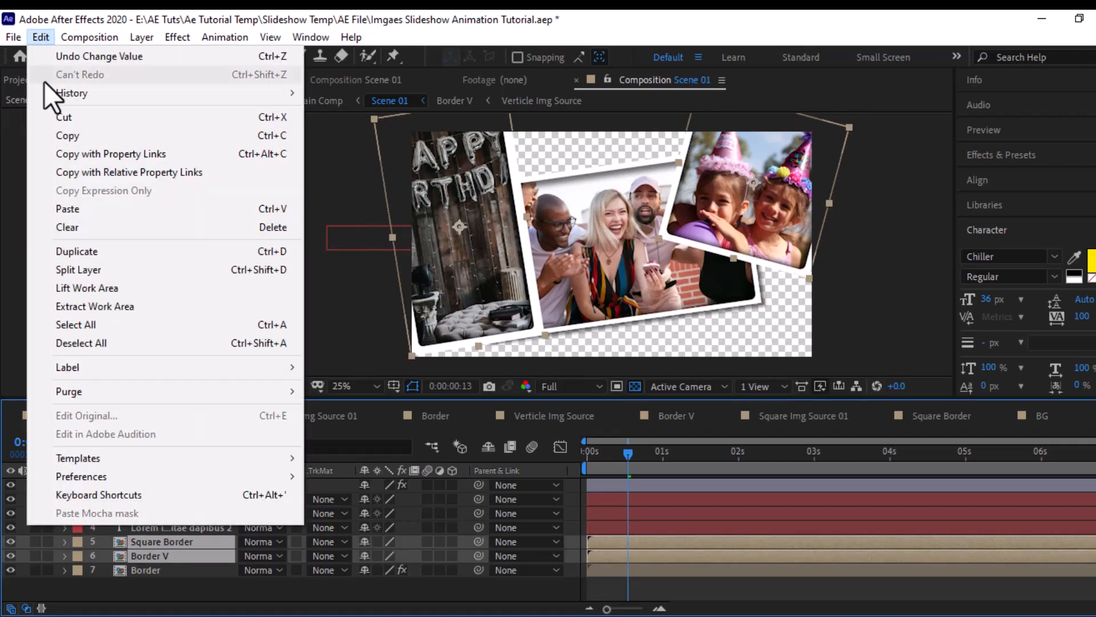
left_click(62, 208)
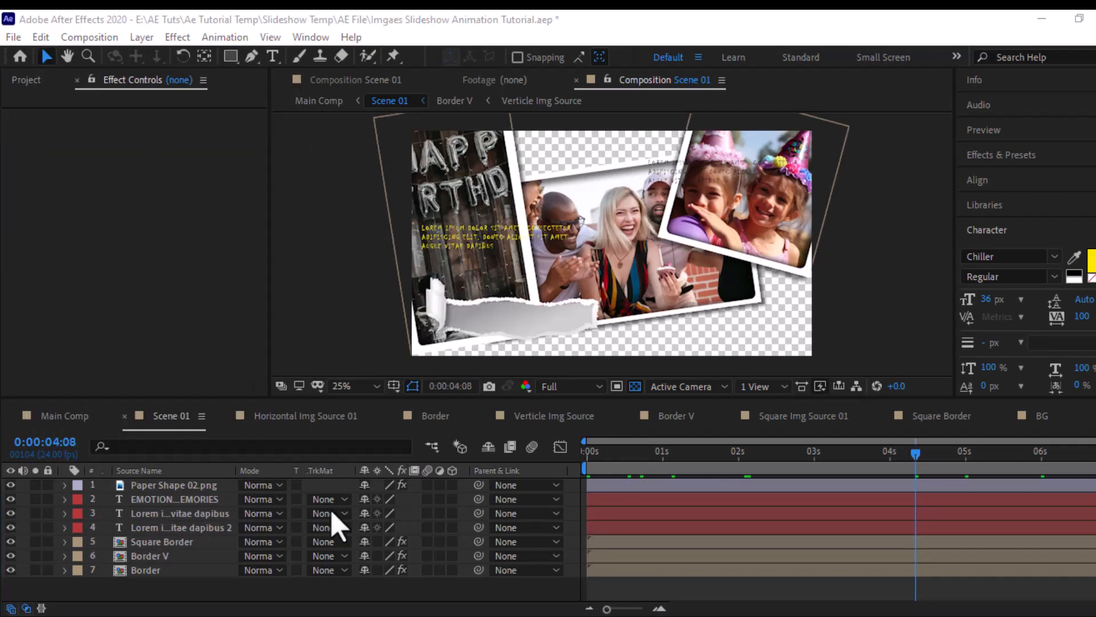
- Add a two-node camera with the 35mm preset to Scene 01
left_click(203, 480)
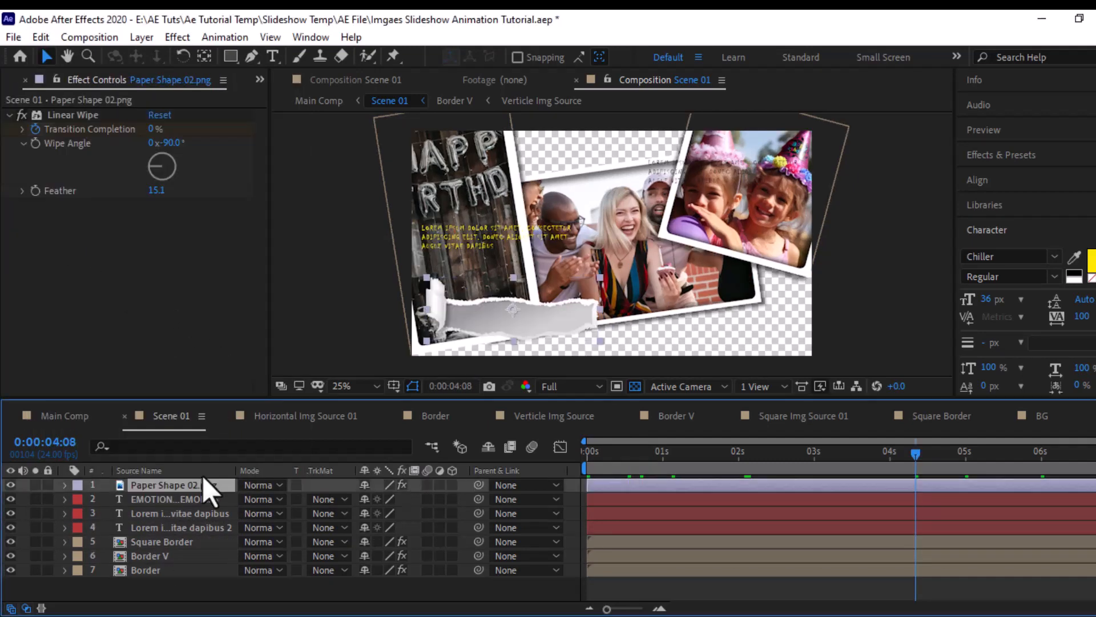
left_click(141, 36)
mouse_move(171, 54)
left_click(457, 111)
left_click(691, 194)
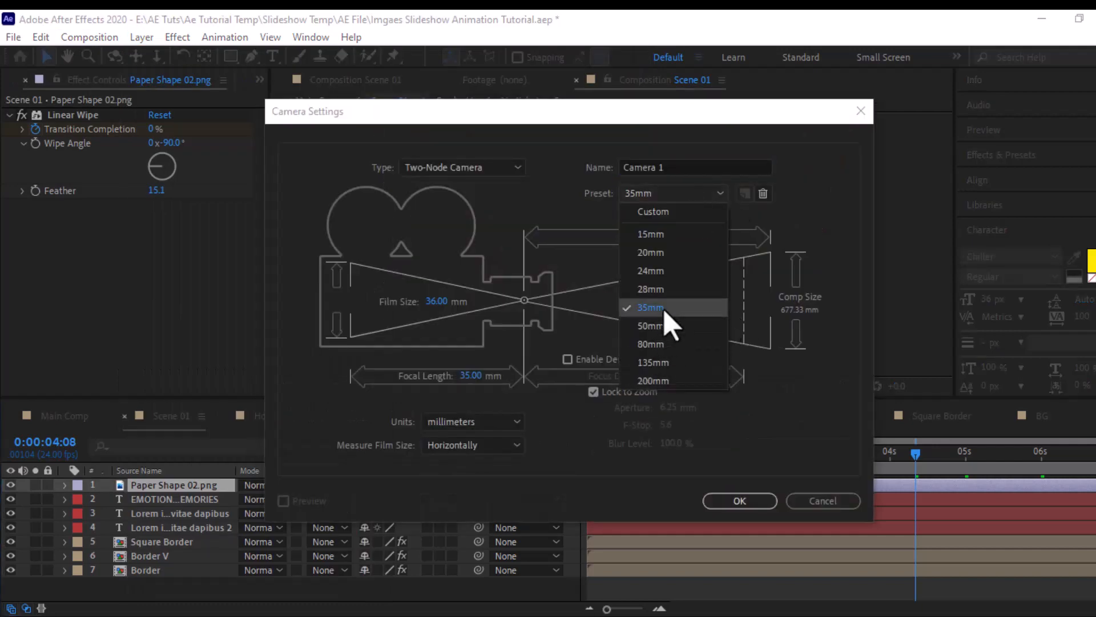
left_click(664, 311)
left_click(740, 500)
- Add a null object to Scene 01, make it a 3D layer and parent Camera 1 to it
left_click(143, 38)
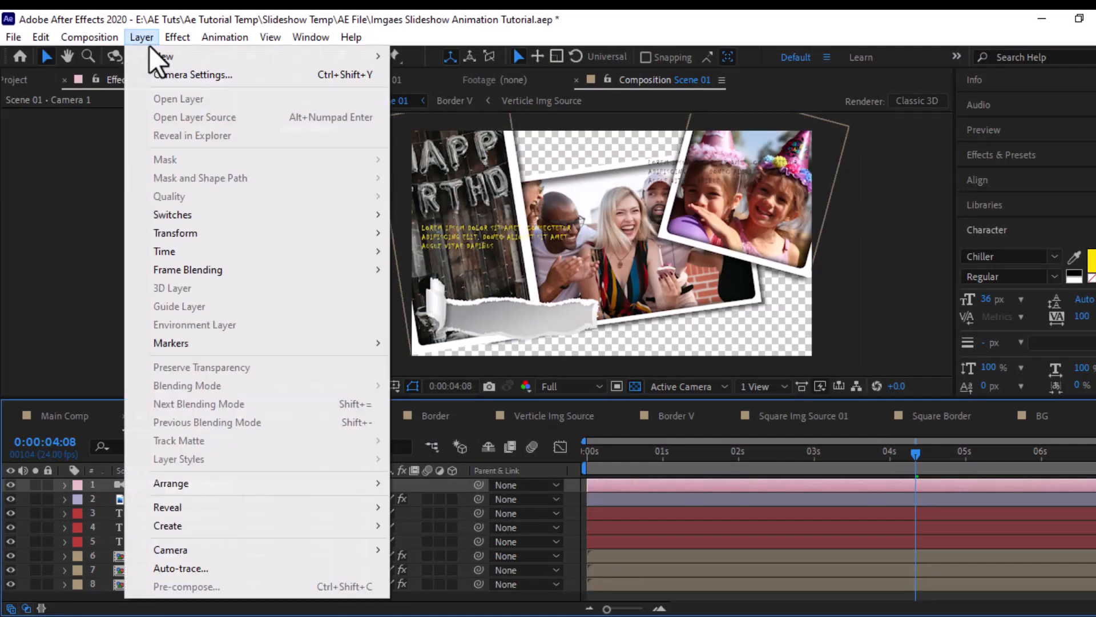
mouse_move(165, 56)
left_click(448, 127)
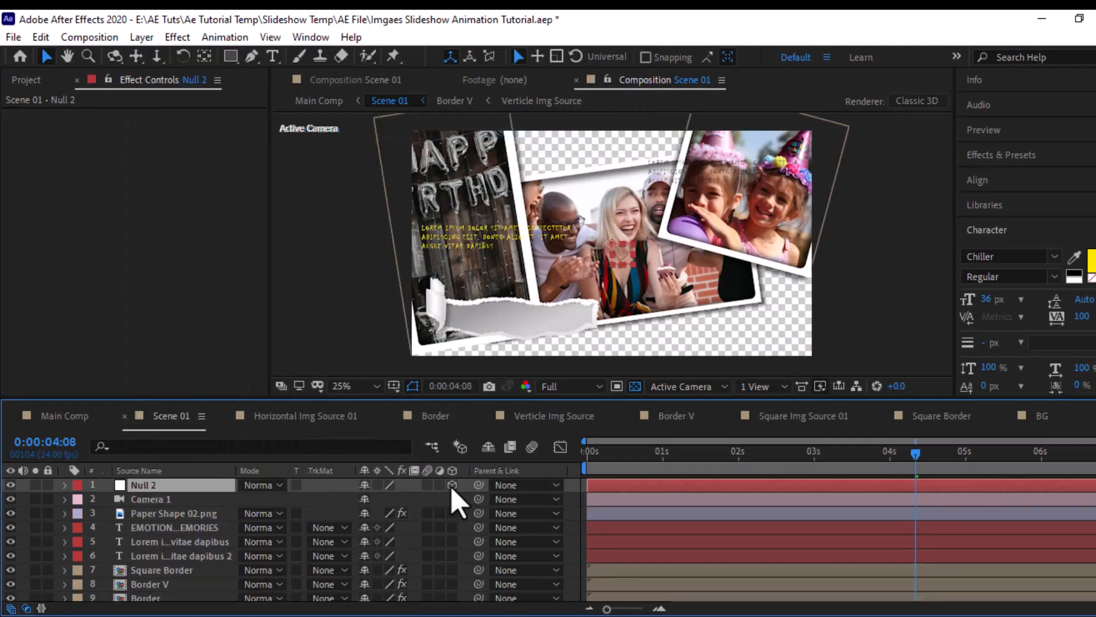
left_click_drag(478, 498, 142, 485)
- Turn on 3D for all layers from Paper Shape 02.png down to Border
left_click(171, 513)
scroll(183, 600, "down", 1)
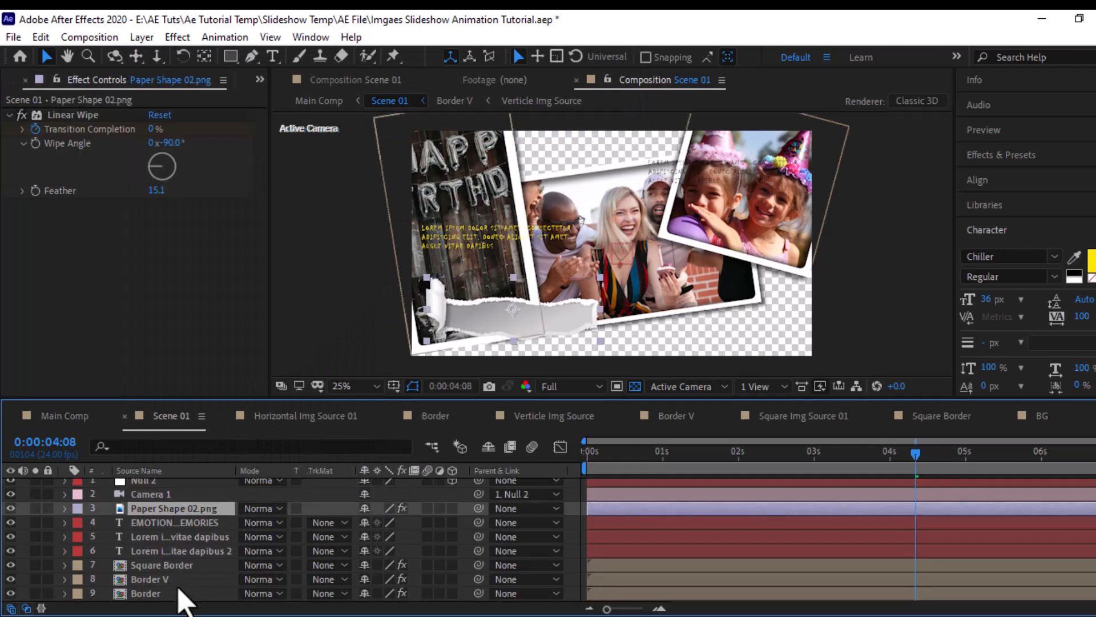
left_click(165, 594, "shift")
left_click_drag(452, 508, 453, 579)
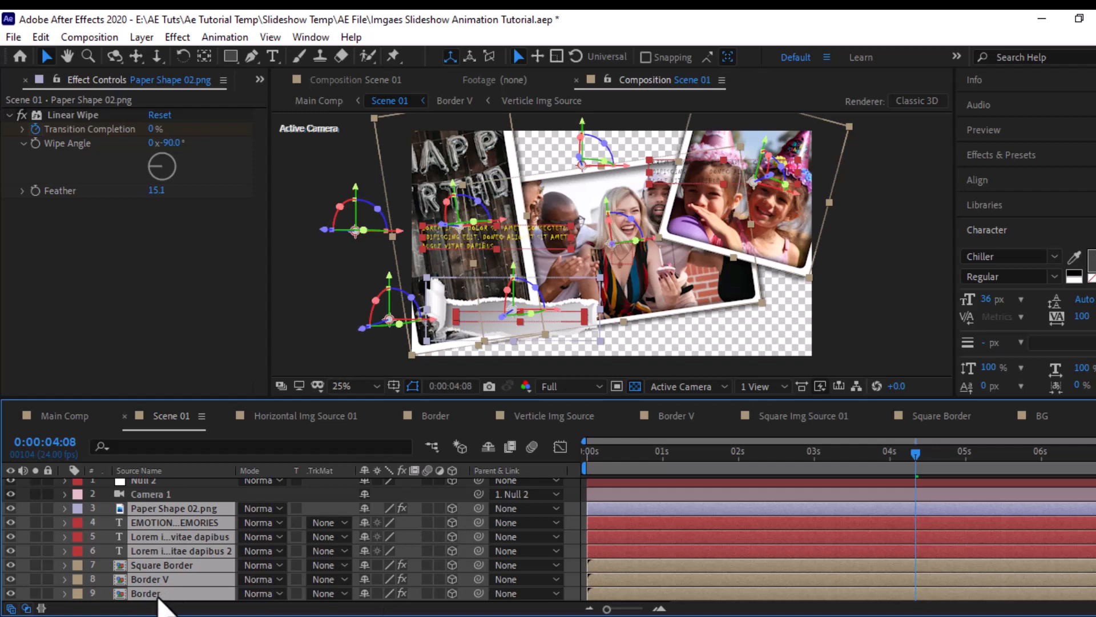
- Set Z Rotation keyframes on Square Border, Border V and Border at 0:00:00:04
left_click(599, 460)
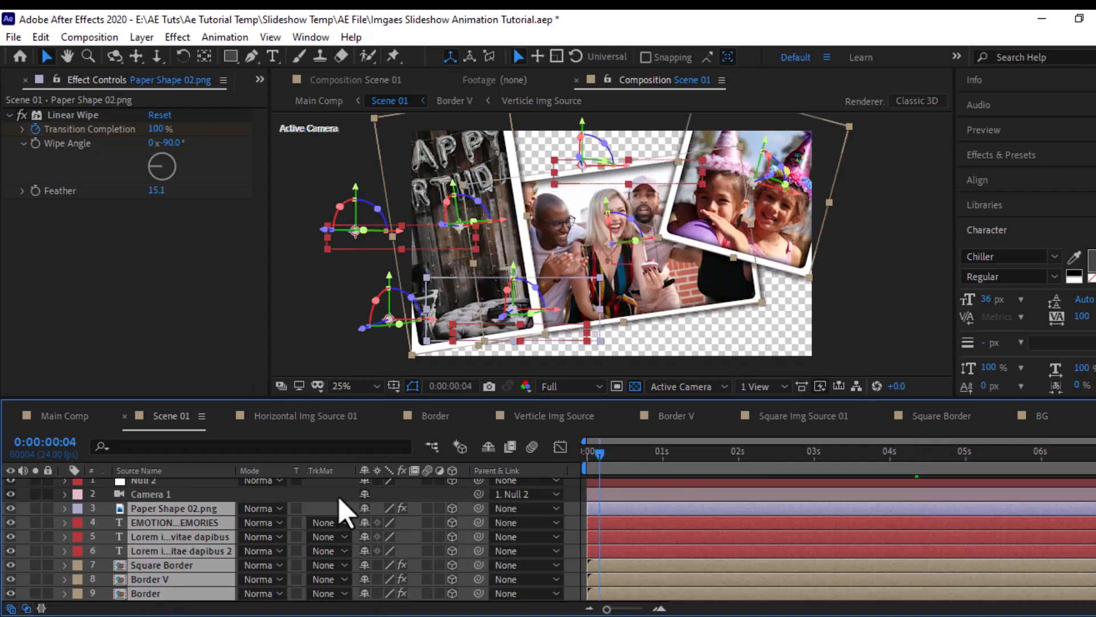
left_click(157, 597)
left_click(159, 578, "ctrl")
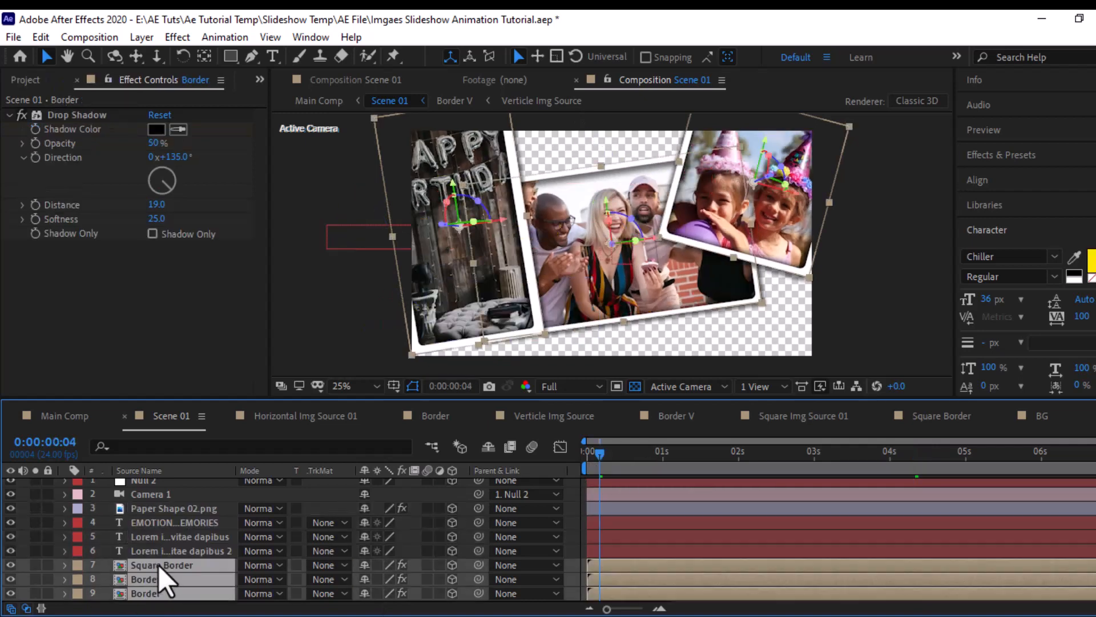
key("r")
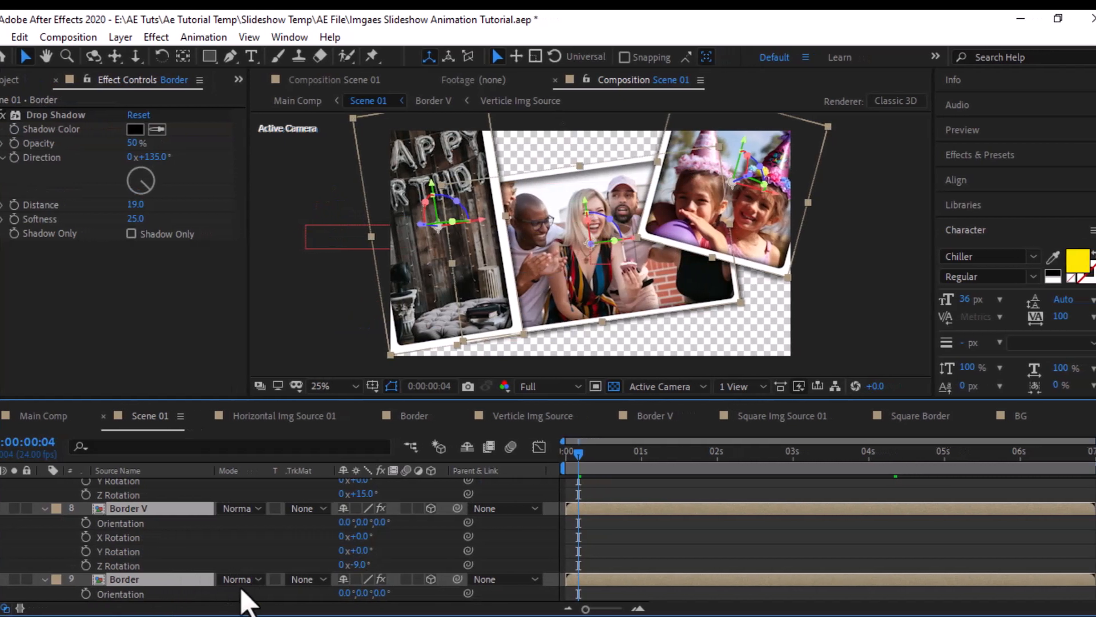
left_click(107, 565)
scroll(161, 608, "down", 1)
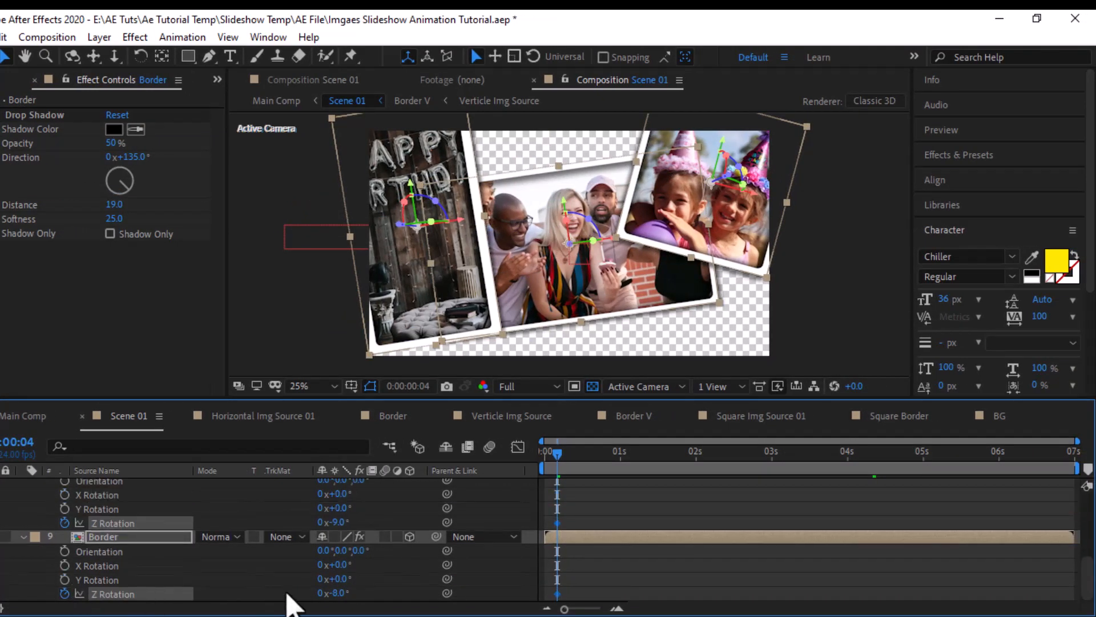
- Keyframe the Border layer's Z Rotation at -16° at 0:00:06:23
scroll(583, 510, "up", 2)
left_click(1082, 456)
scroll(405, 595, "down", 2)
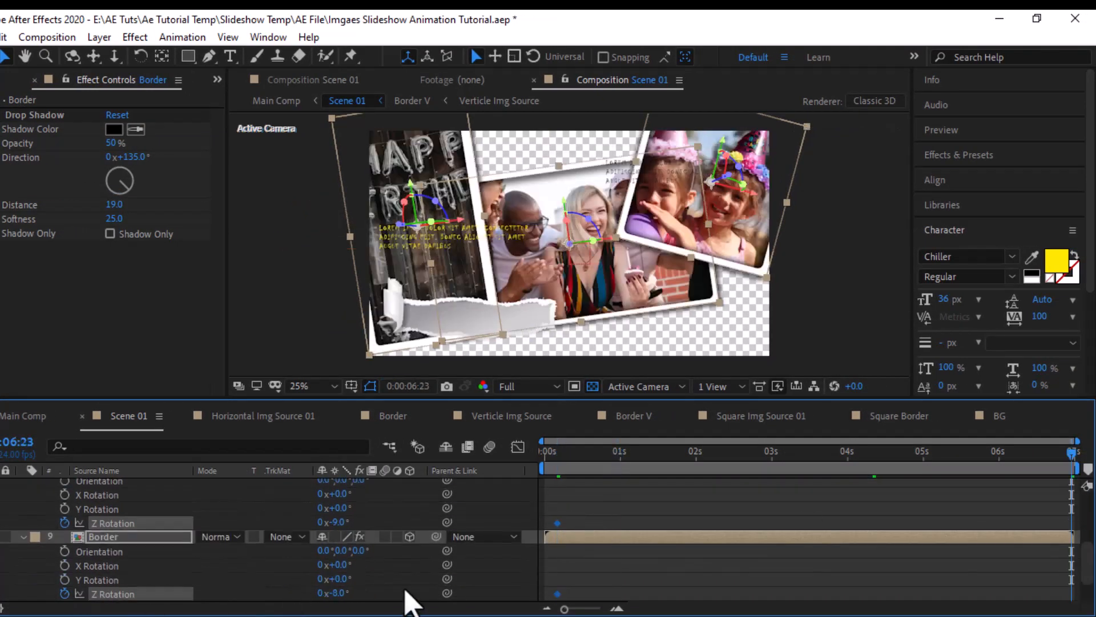
left_click(341, 594)
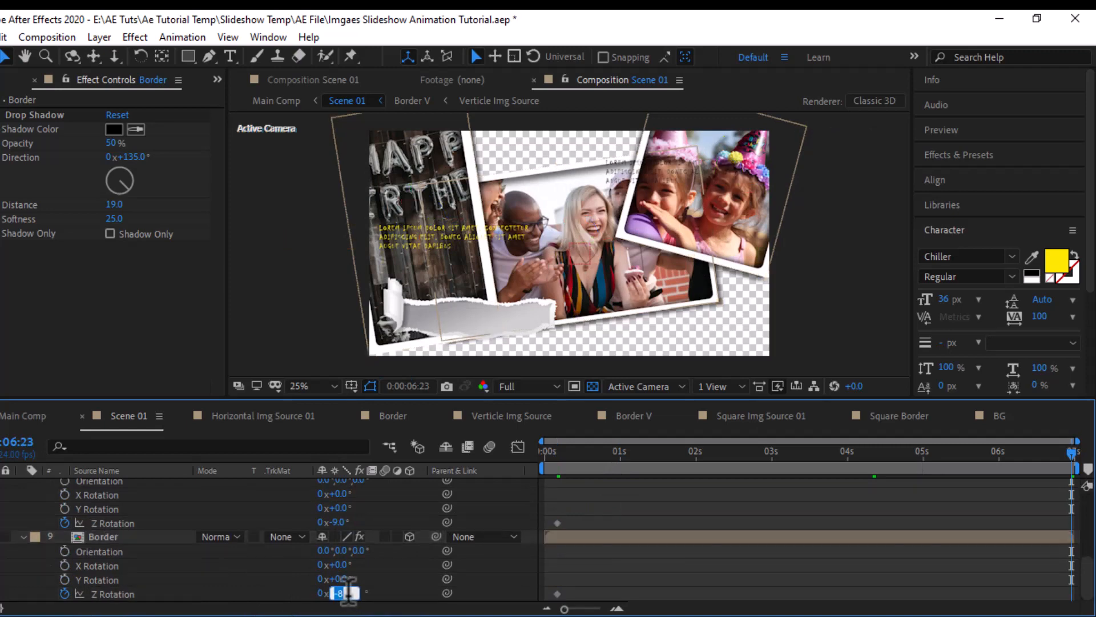
type("-1")
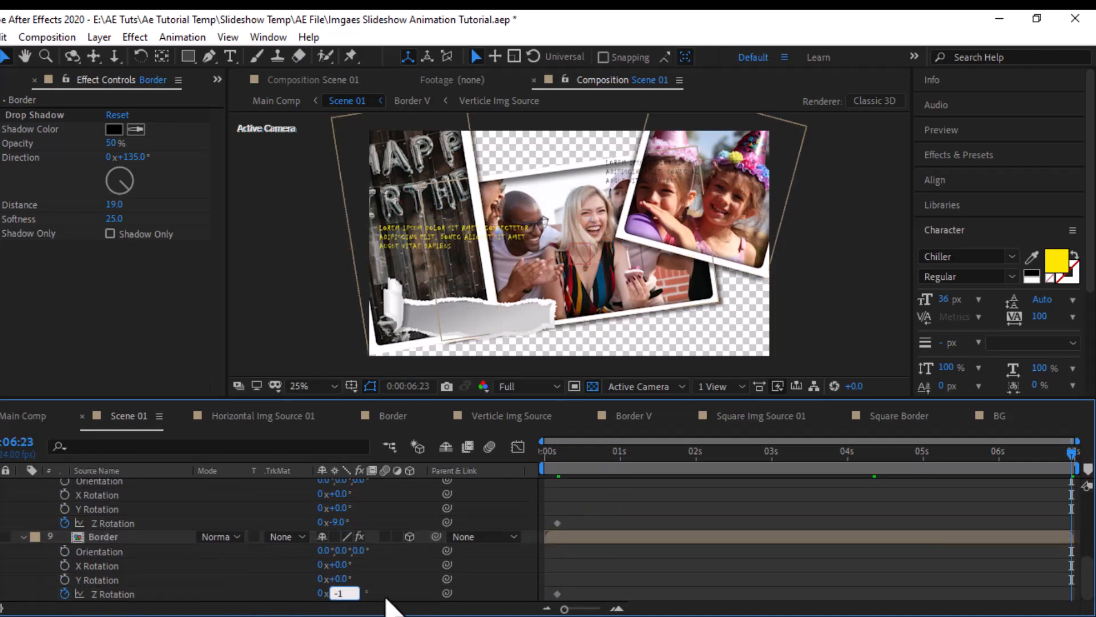
type("6")
key("Return")
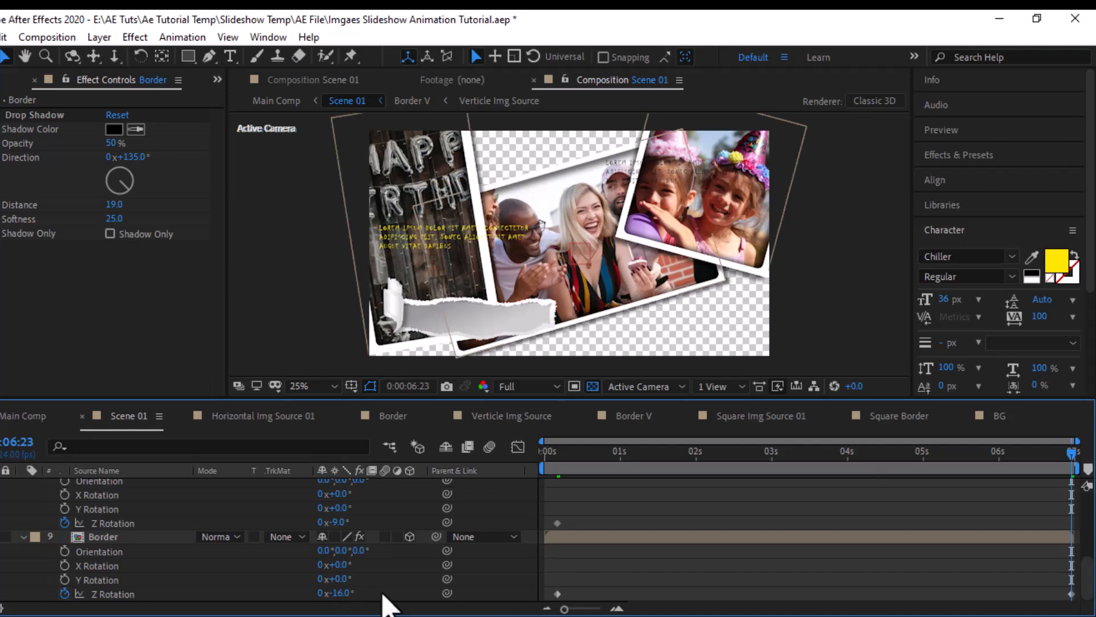
- At 0:00:06:23, keyframe Z Rotation at -17° on Border V and 23° on Square Border
left_click(342, 521)
type("17")
key("Return")
scroll(393, 519, "up", 2)
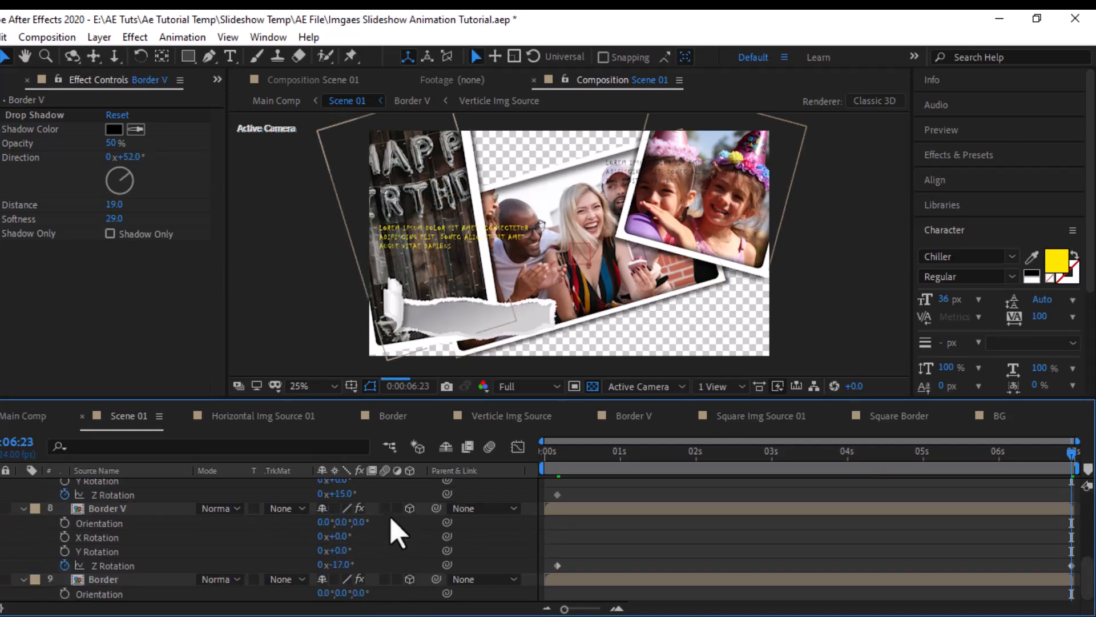
left_click(342, 537)
type("22")
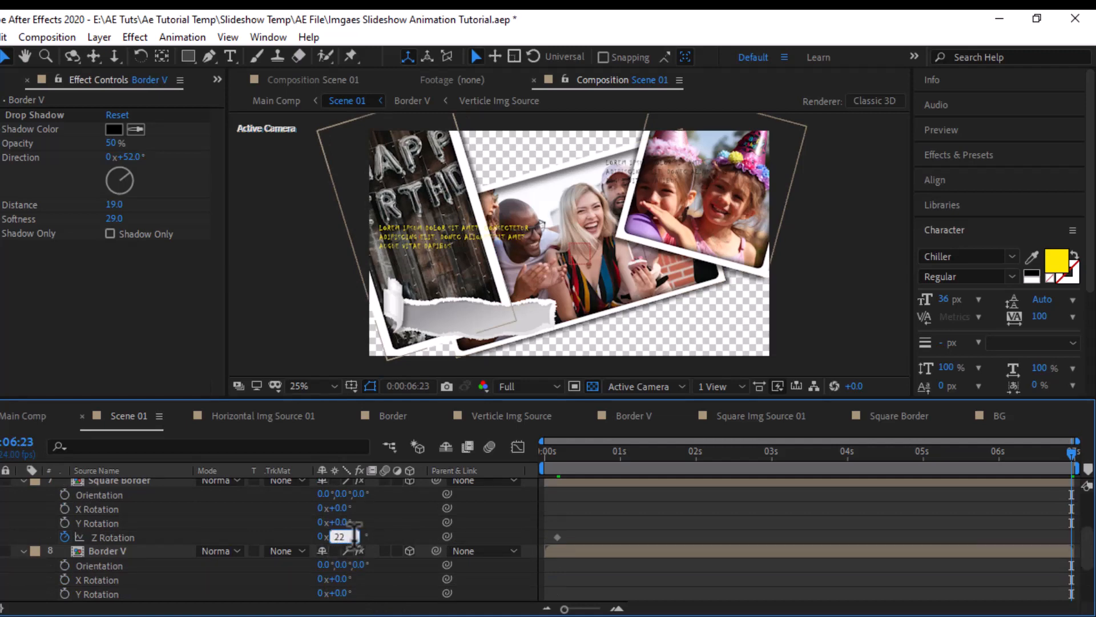
left_click(383, 539)
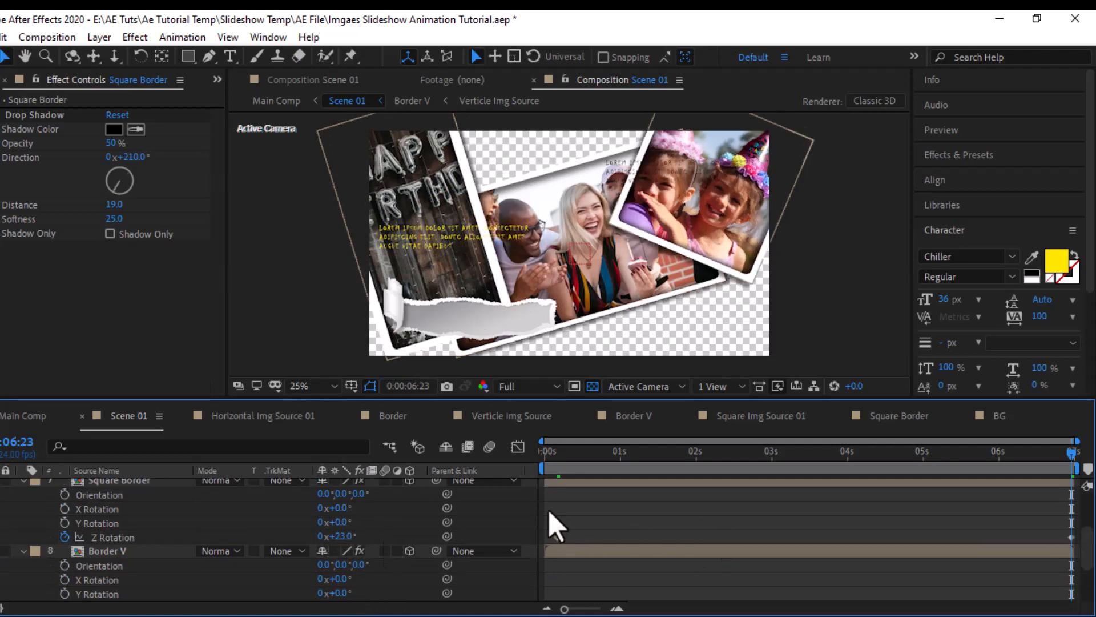
- Apply Easy Ease Out to the Z Rotation keyframes of the three border layers
left_click_drag(548, 510, 1079, 616)
right_click(1072, 594)
mouse_move(1003, 580)
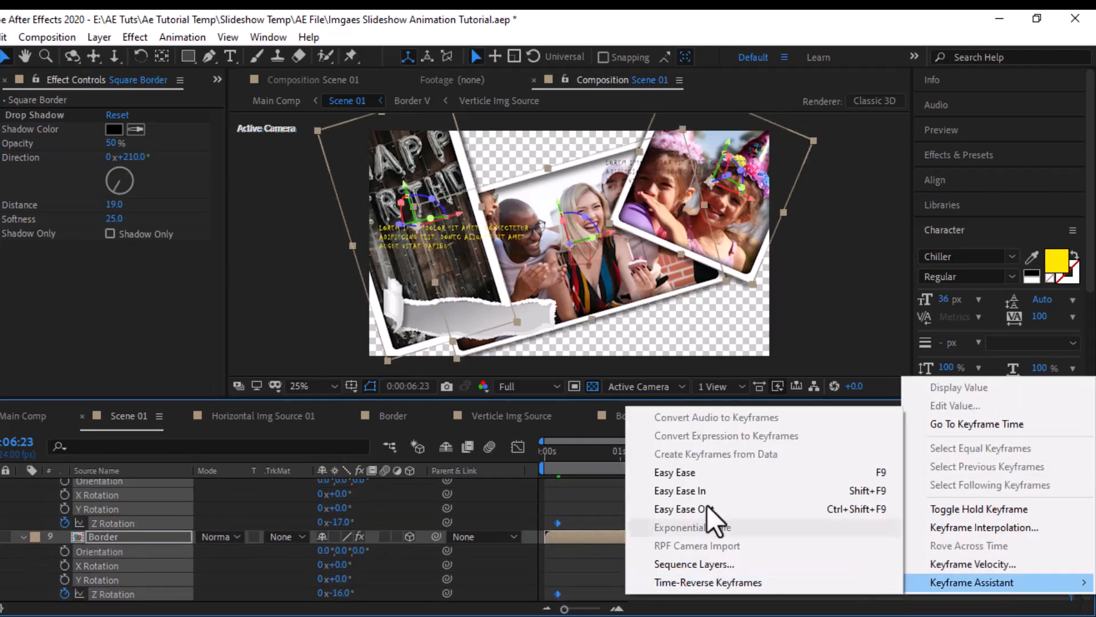
left_click(707, 504)
- Start a Position keyframe on the Null 2 layer at 0:00:00:00
left_click_drag(540, 457, 580, 457)
scroll(111, 524, "up", 10)
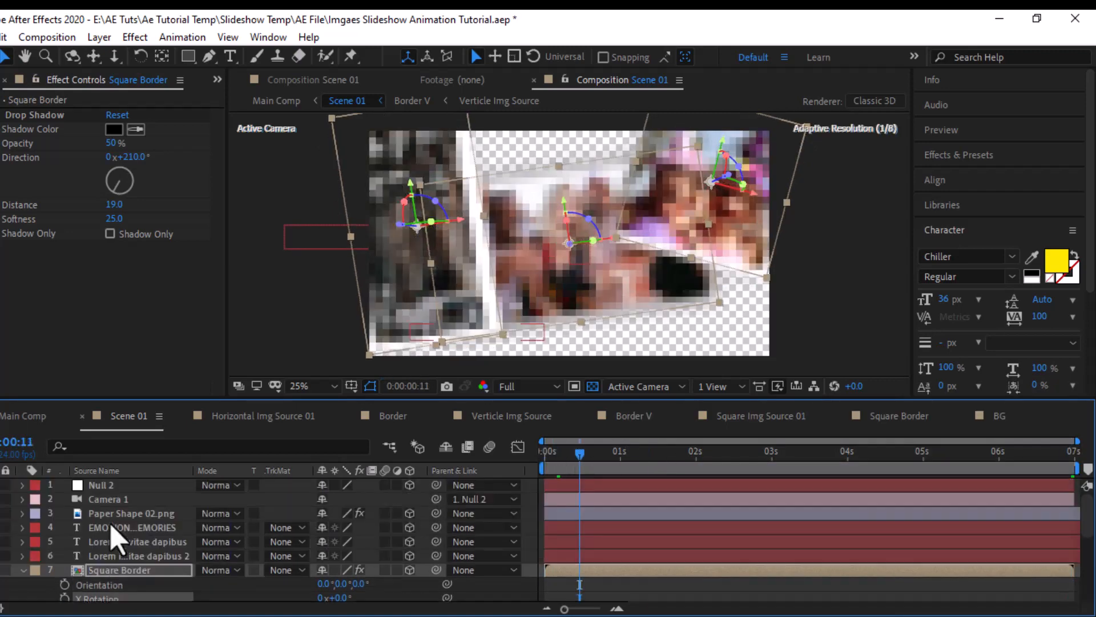
left_click(122, 484)
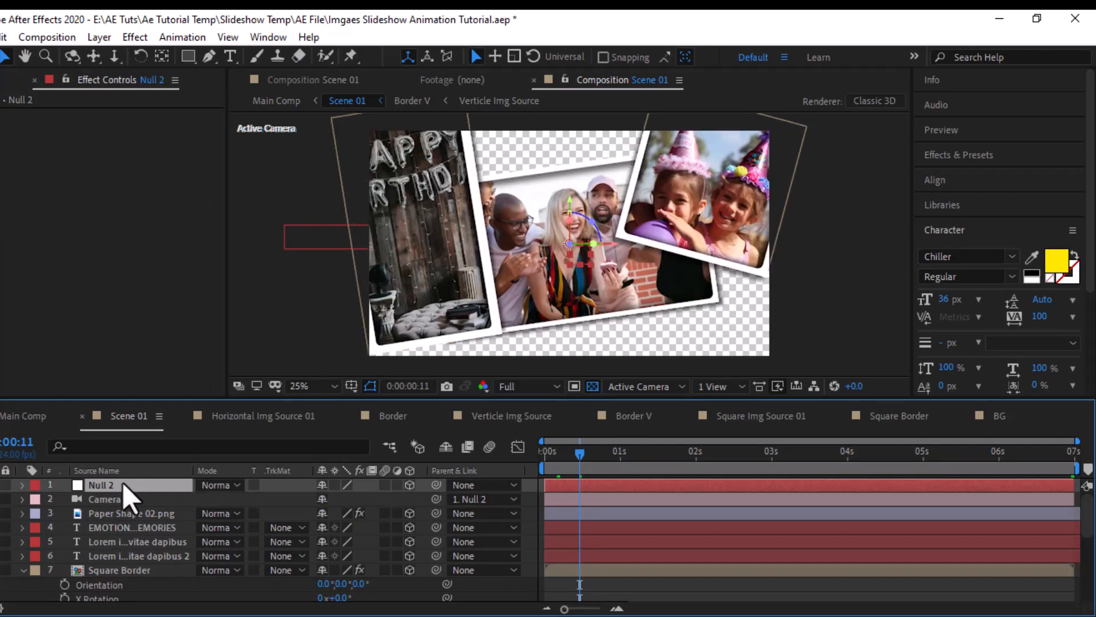
left_click_drag(573, 461, 487, 472)
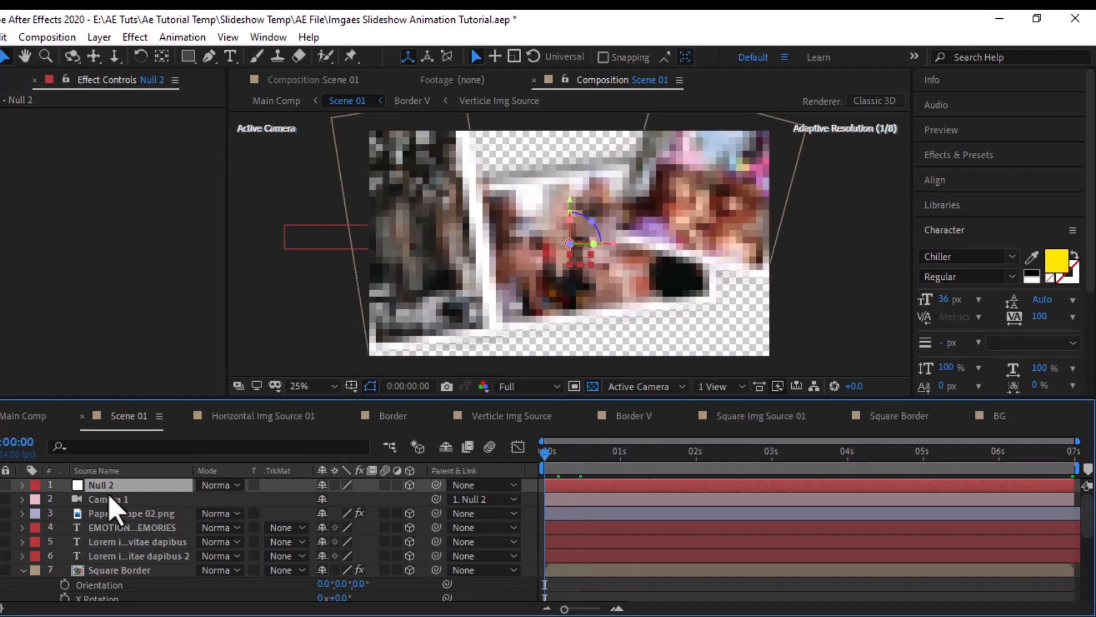
key("p")
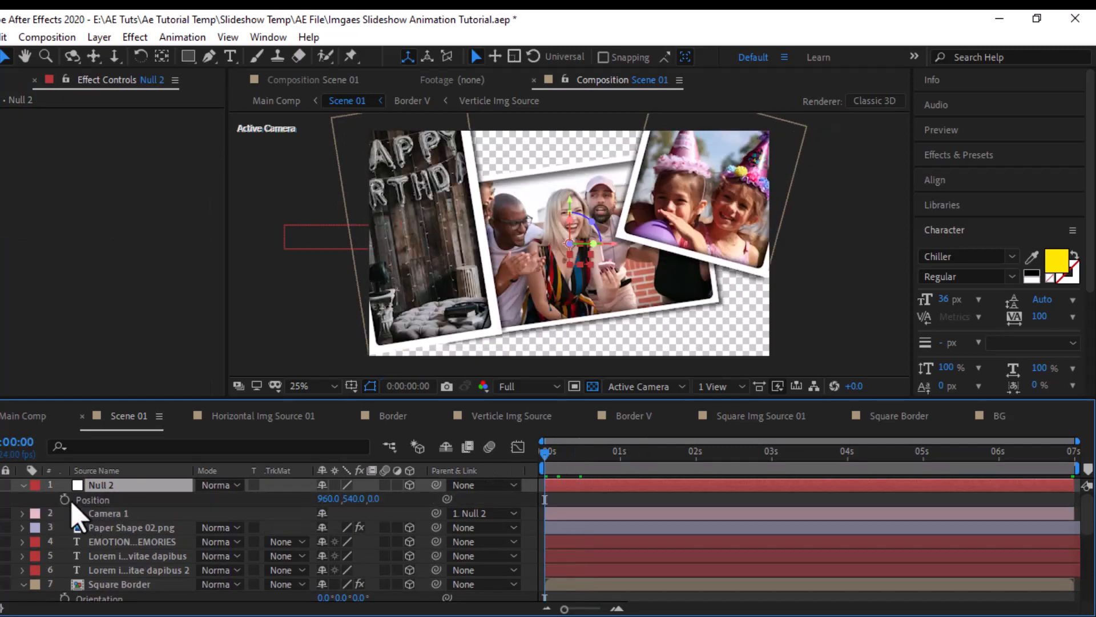
left_click(67, 500)
- Add Position keyframes with the same value to Null 2 at 0:00:04:11, 0:00:06:07 and 0:00:06:23
left_click_drag(791, 465, 883, 463)
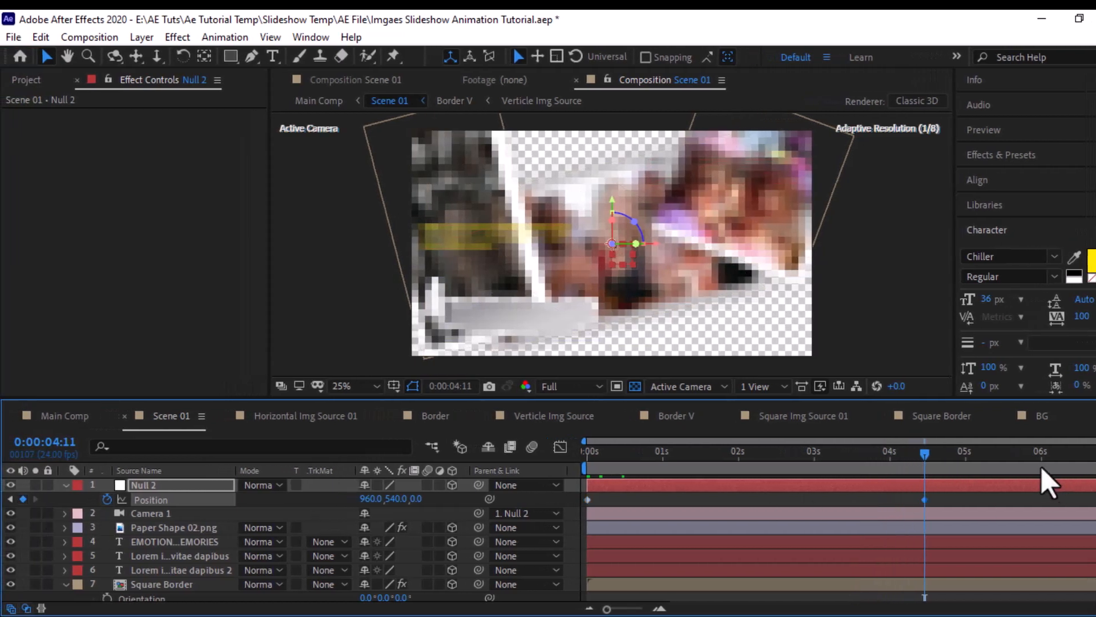
left_click_drag(1000, 466, 1064, 461)
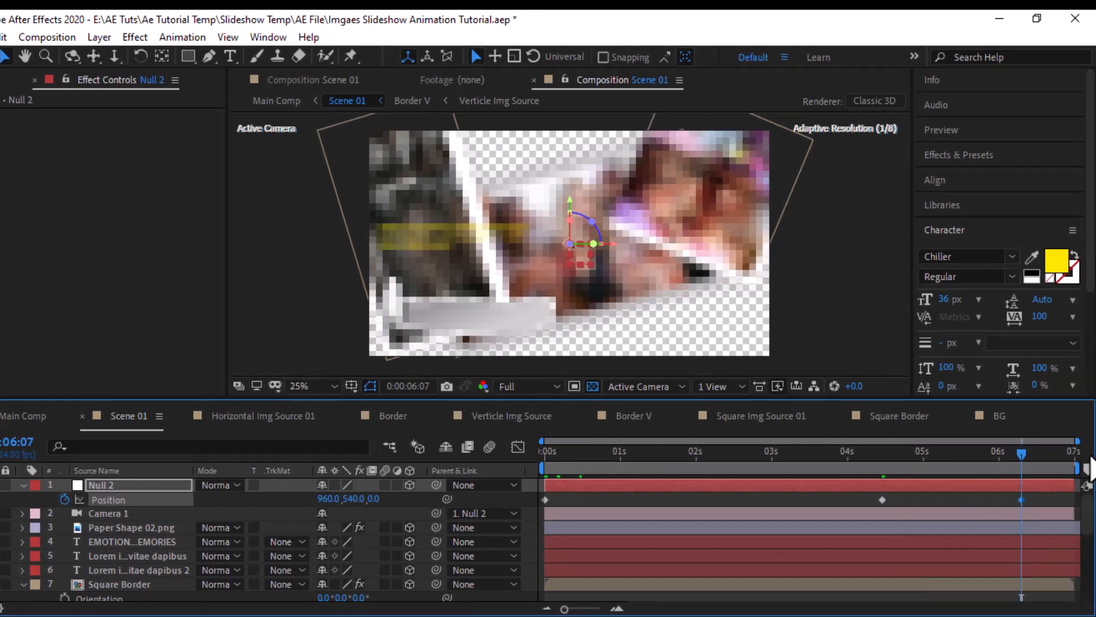
left_click(1071, 457)
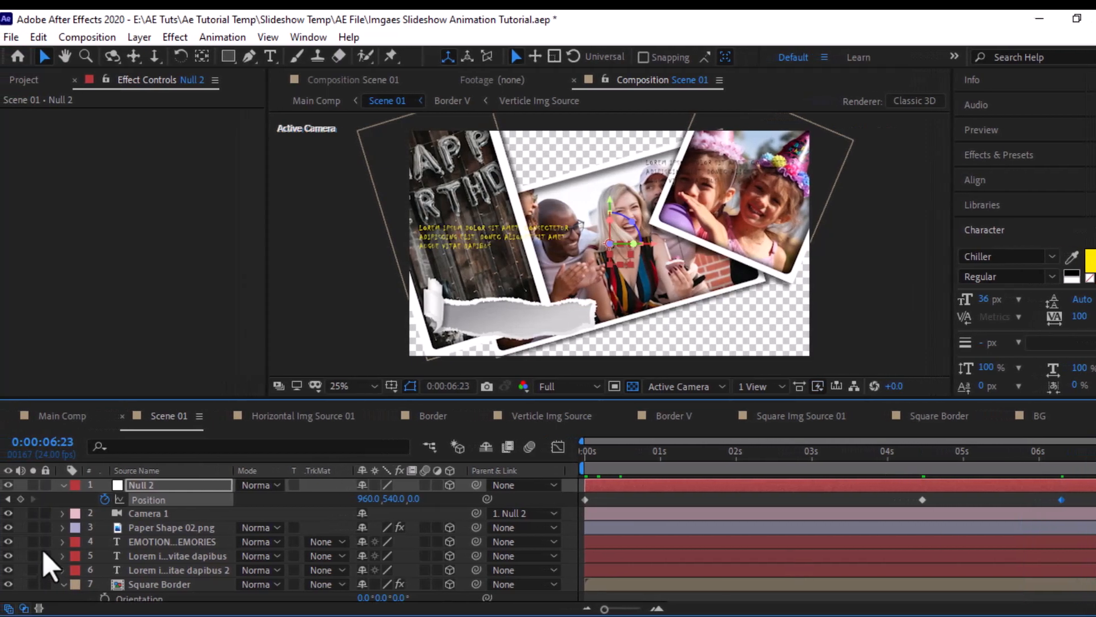
left_click(23, 499)
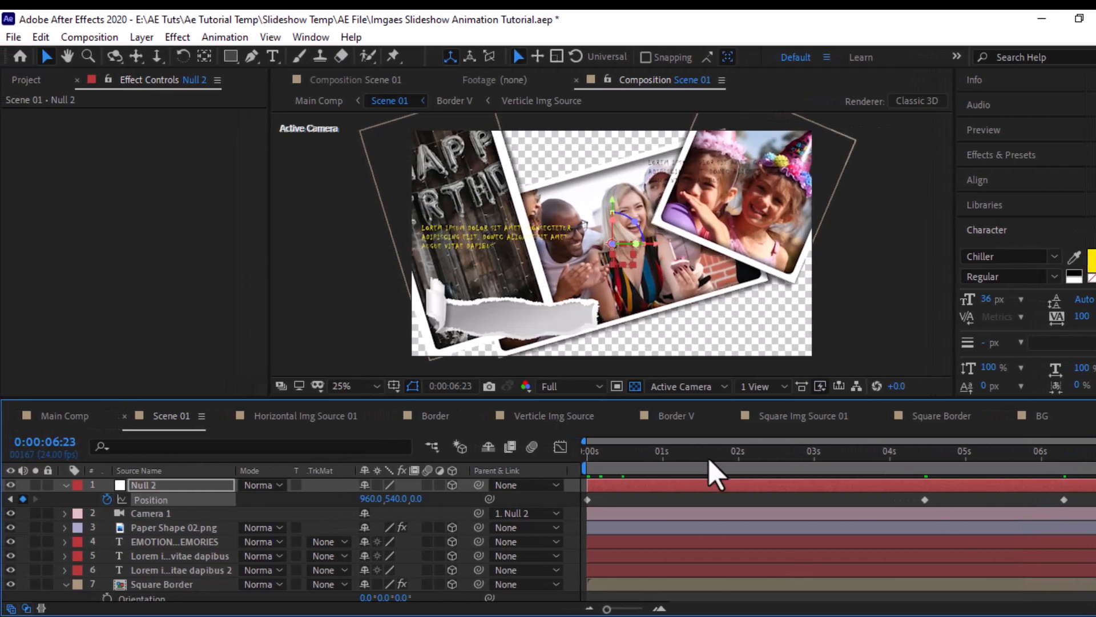
- Set the Z value of Null 2's Position keyframe at 0:00:00:00 to 1850
left_click_drag(644, 454, 606, 457)
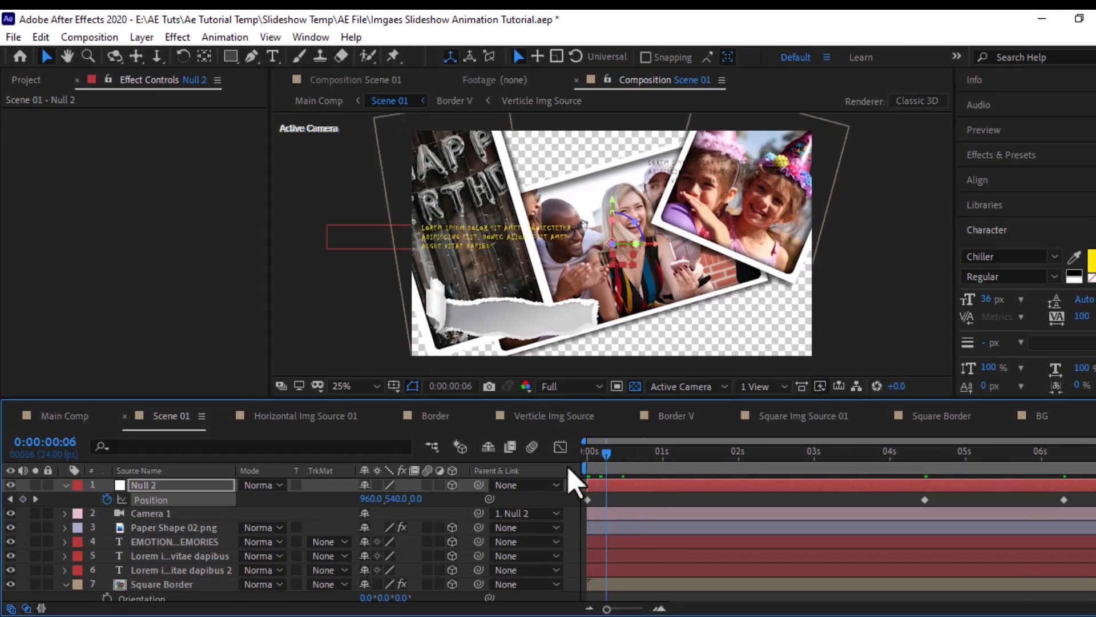
left_click(415, 499)
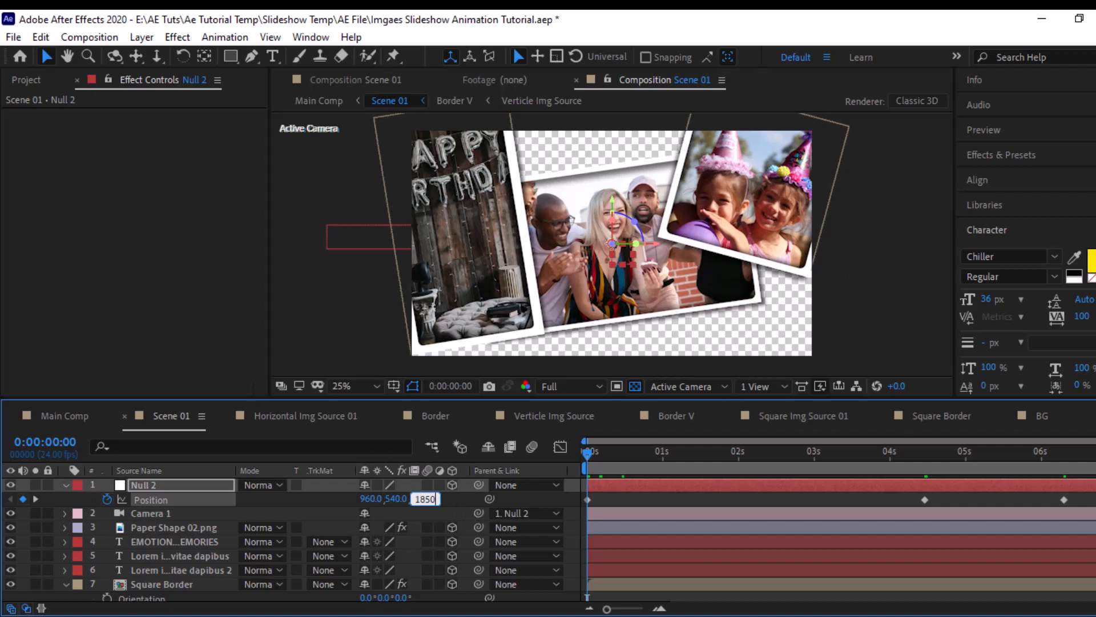
key("Return")
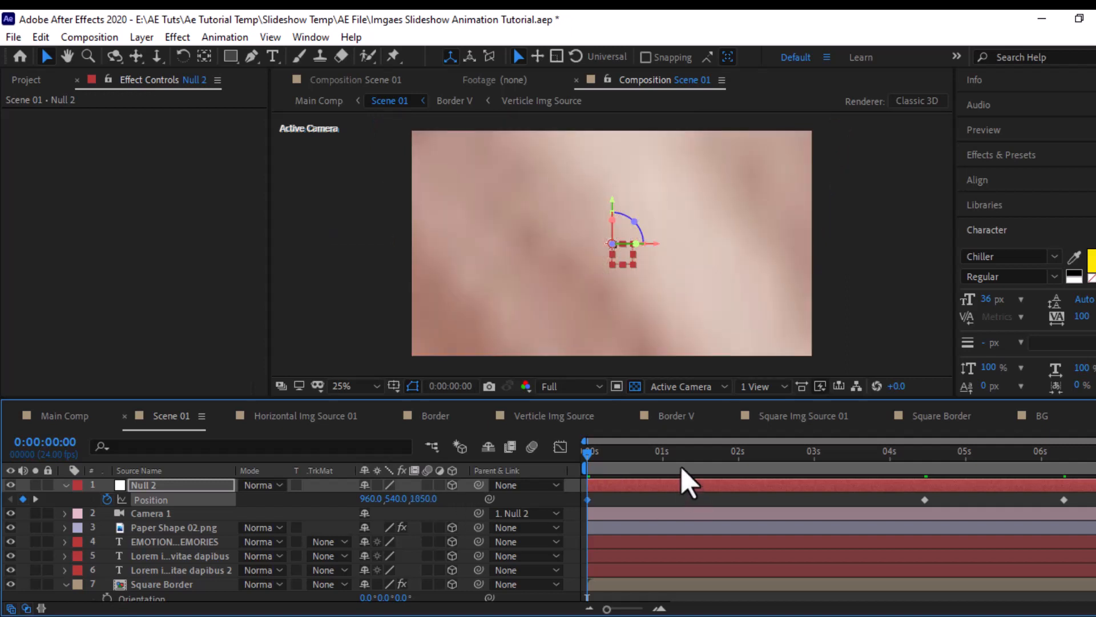
- Turn on Depth of Field in the Camera 1 options and set the Aperture to 75 pixels
left_click_drag(667, 462, 687, 461)
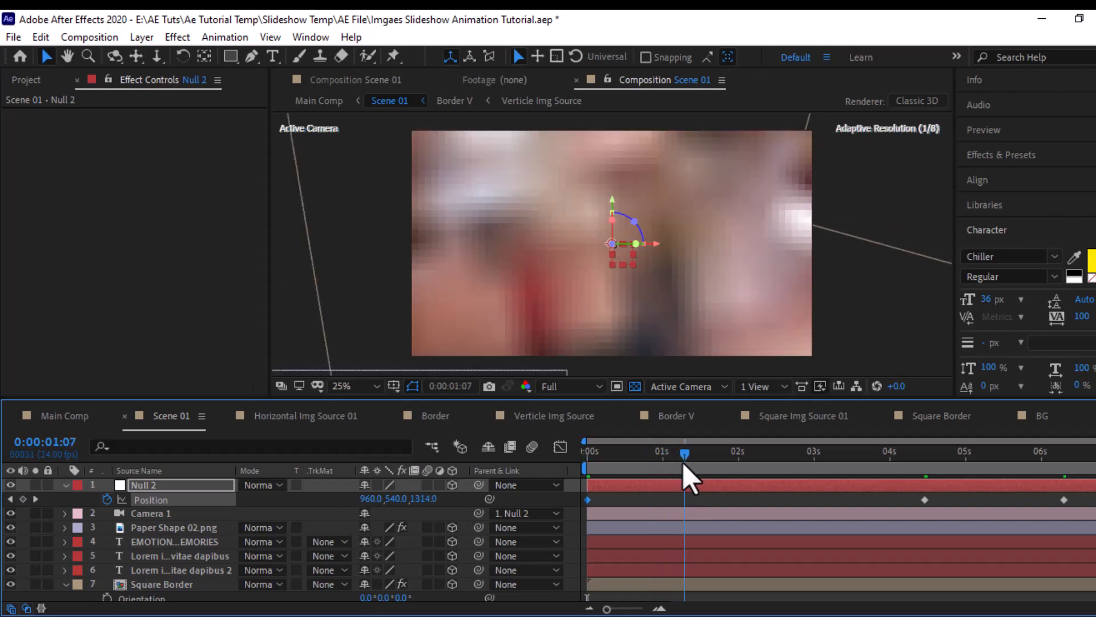
left_click(65, 514)
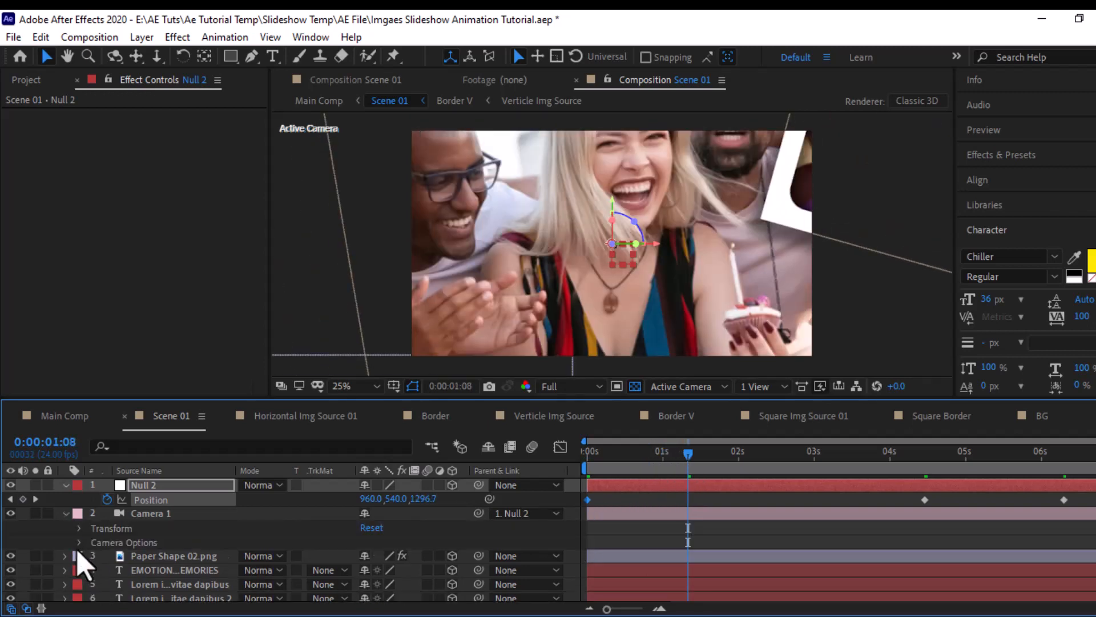
left_click(79, 542)
scroll(97, 560, "down", 2)
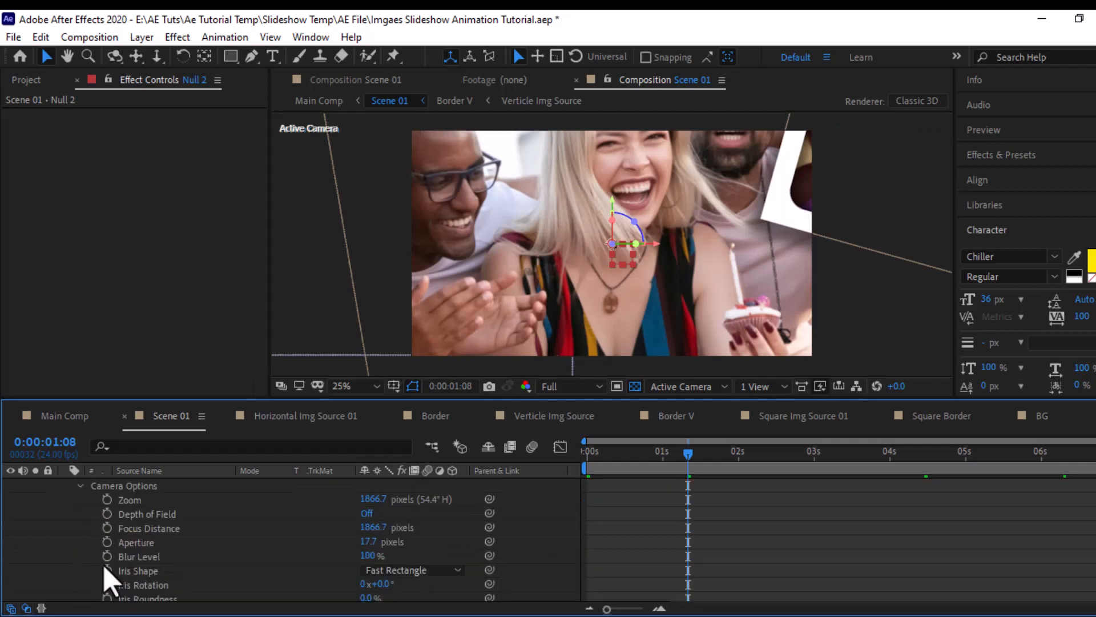
left_click(369, 514)
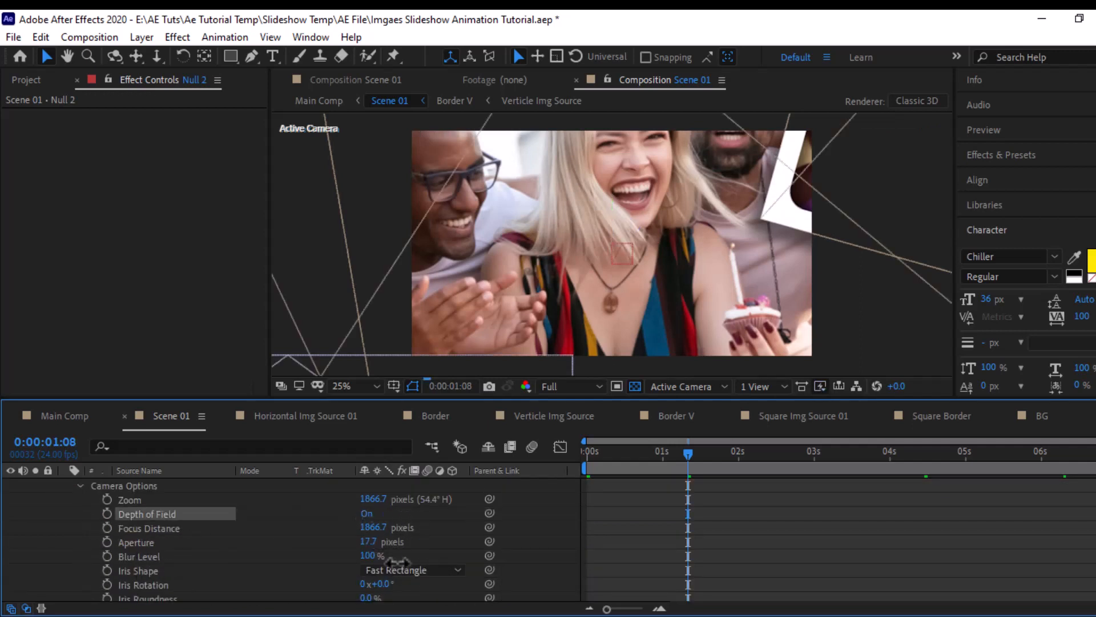
left_click(369, 542)
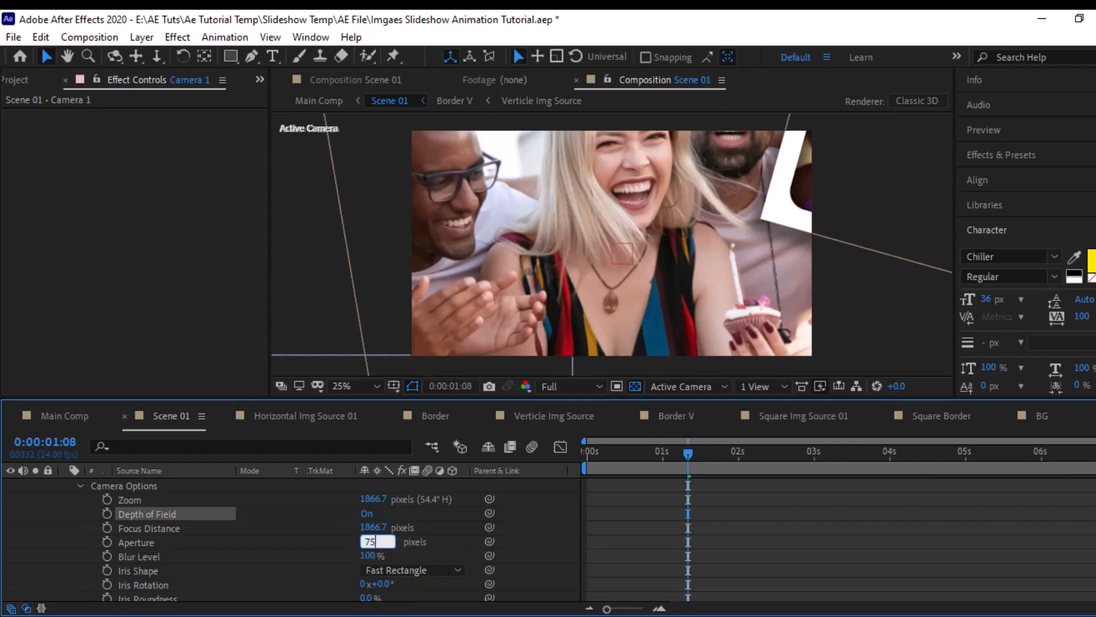
type("75")
- Set Camera 1's Focus Distance to 5000 pixels and check the blur at several times
left_click(374, 527)
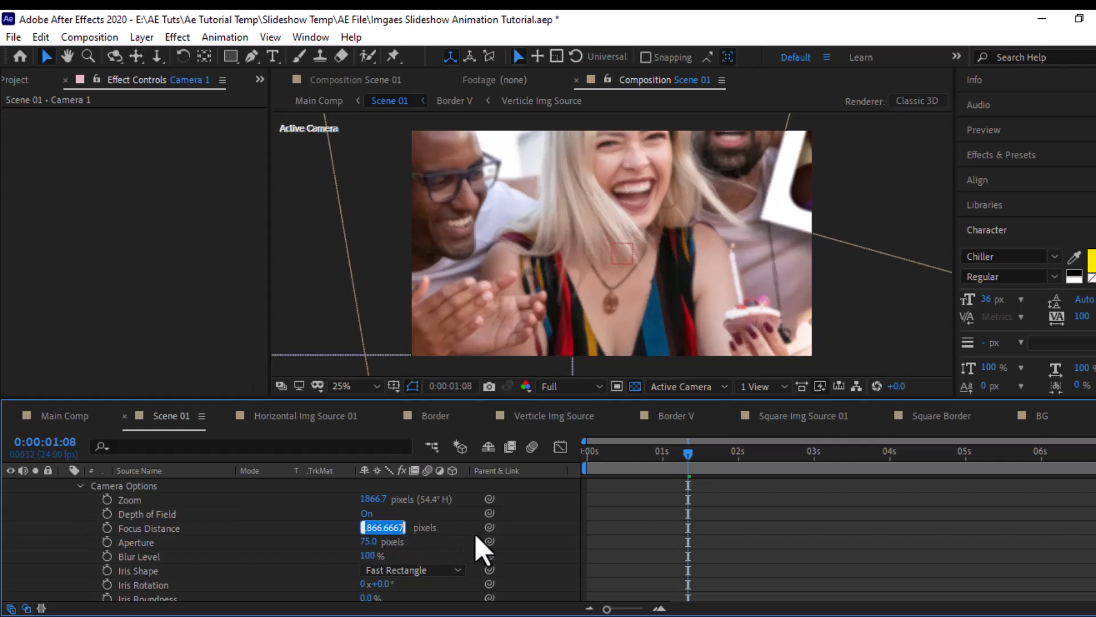
type("5000")
key("Return")
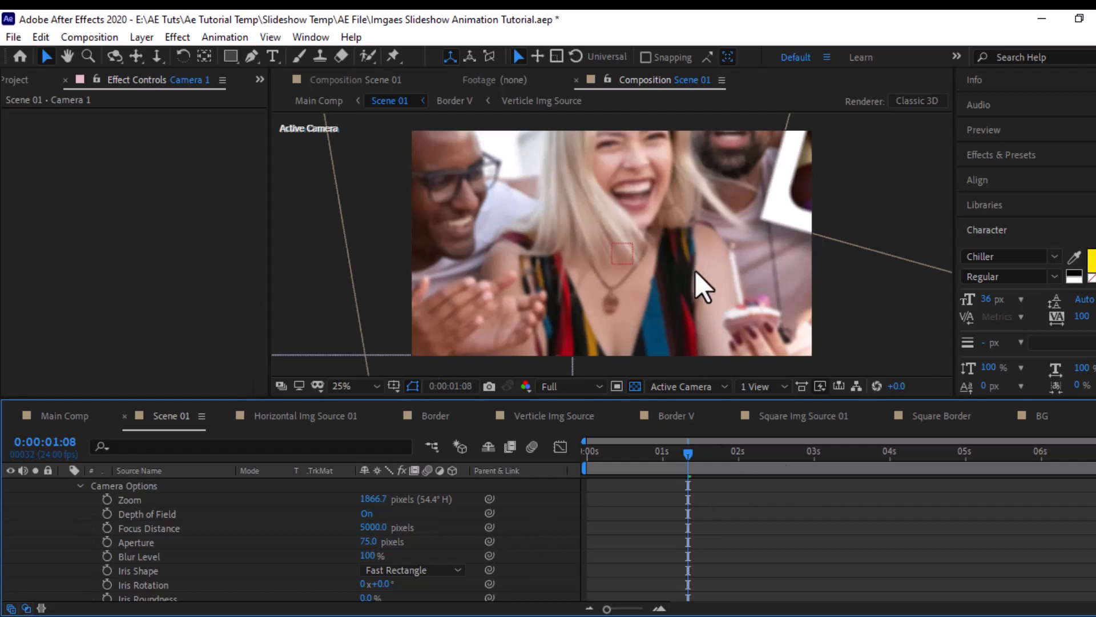
left_click_drag(704, 454, 783, 467)
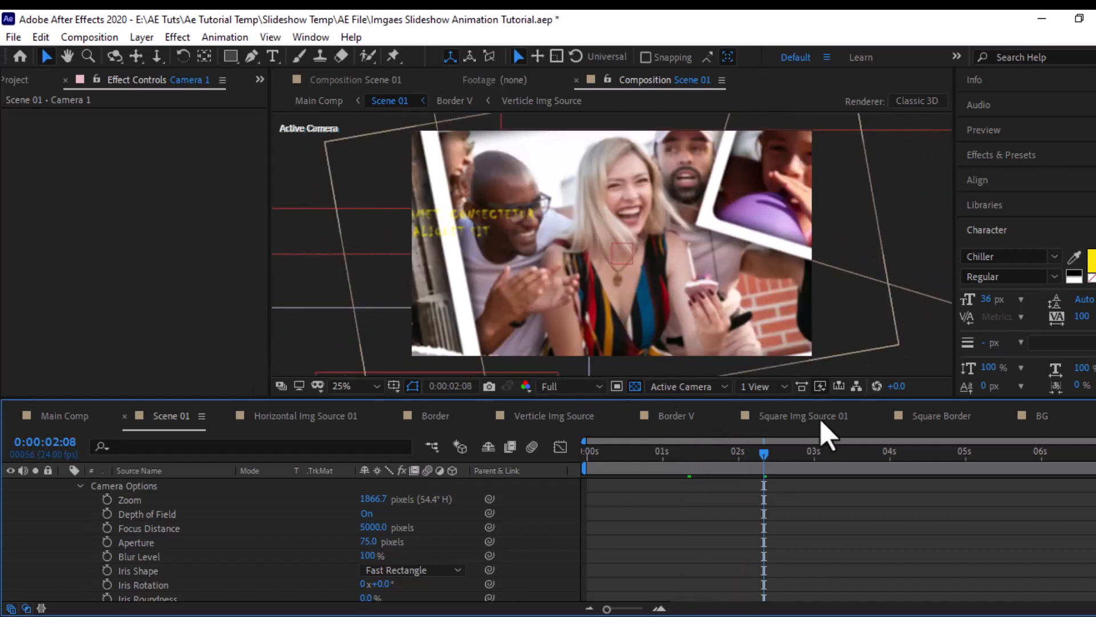
left_click_drag(885, 455, 1004, 459)
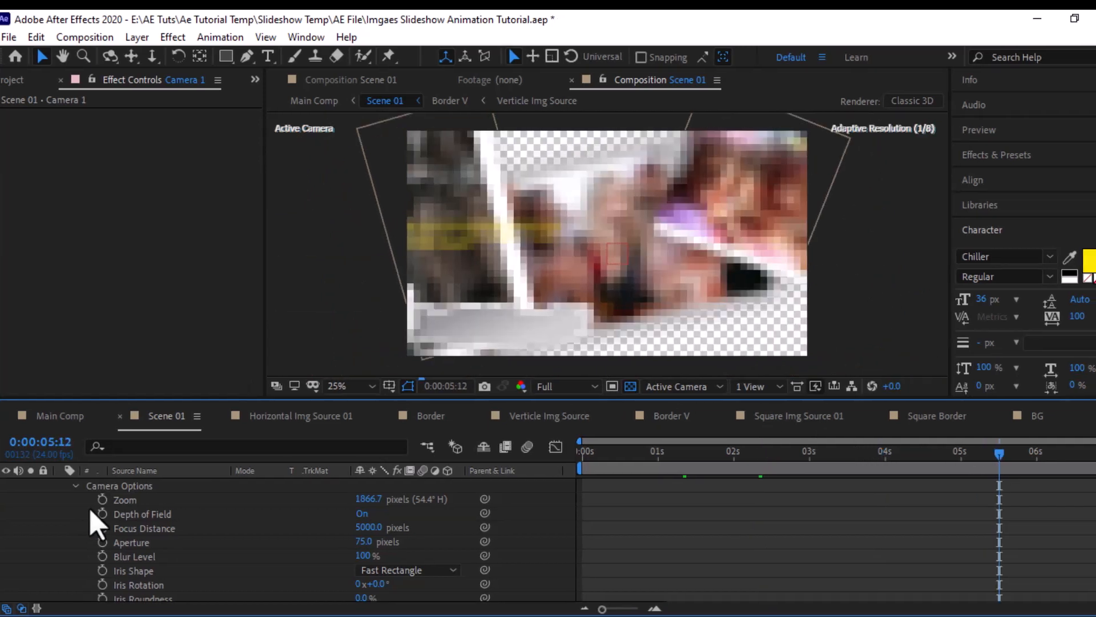
- At 0:00:06:23, set the Y value of Null 2's Position to -870 to carry the camera above the photos
scroll(86, 519, "up", 4)
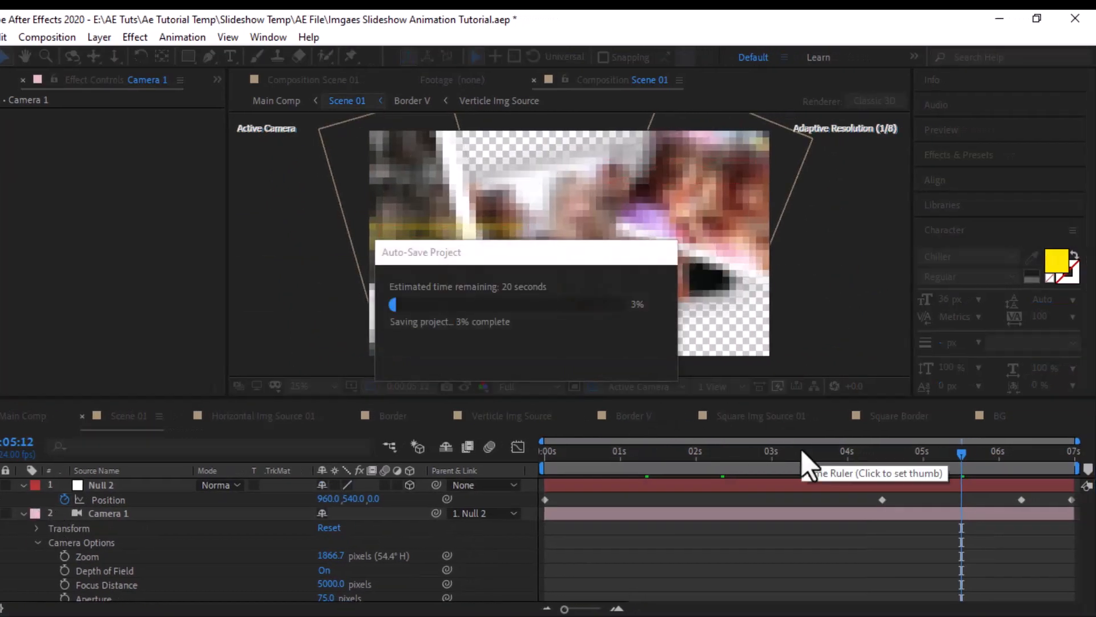
left_click(1040, 454)
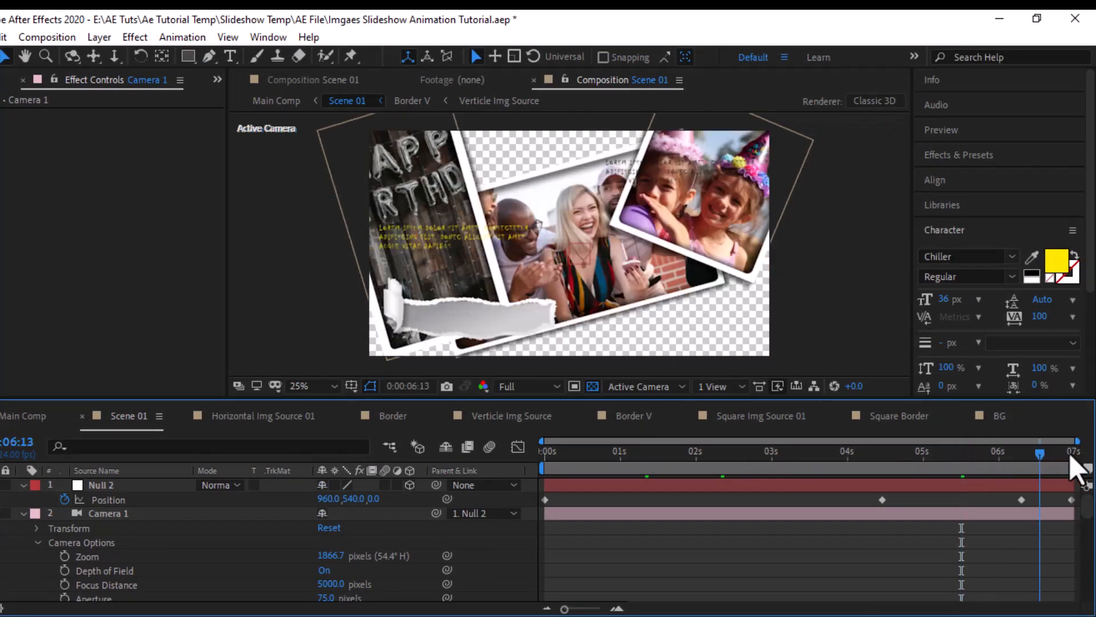
left_click(1071, 455)
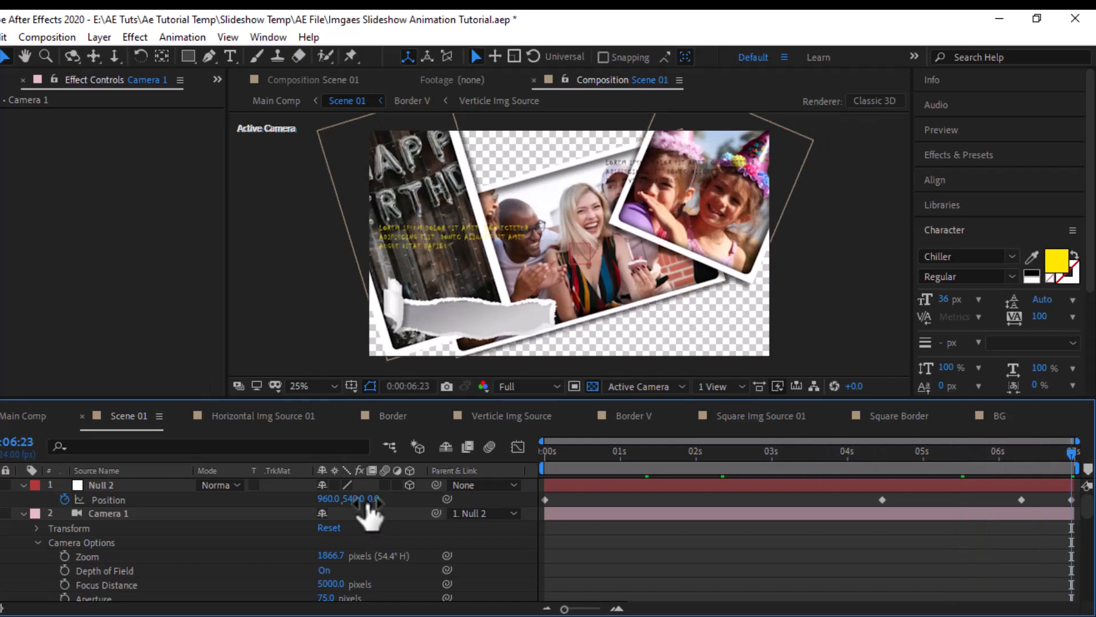
left_click_drag(346, 504, 1, 508)
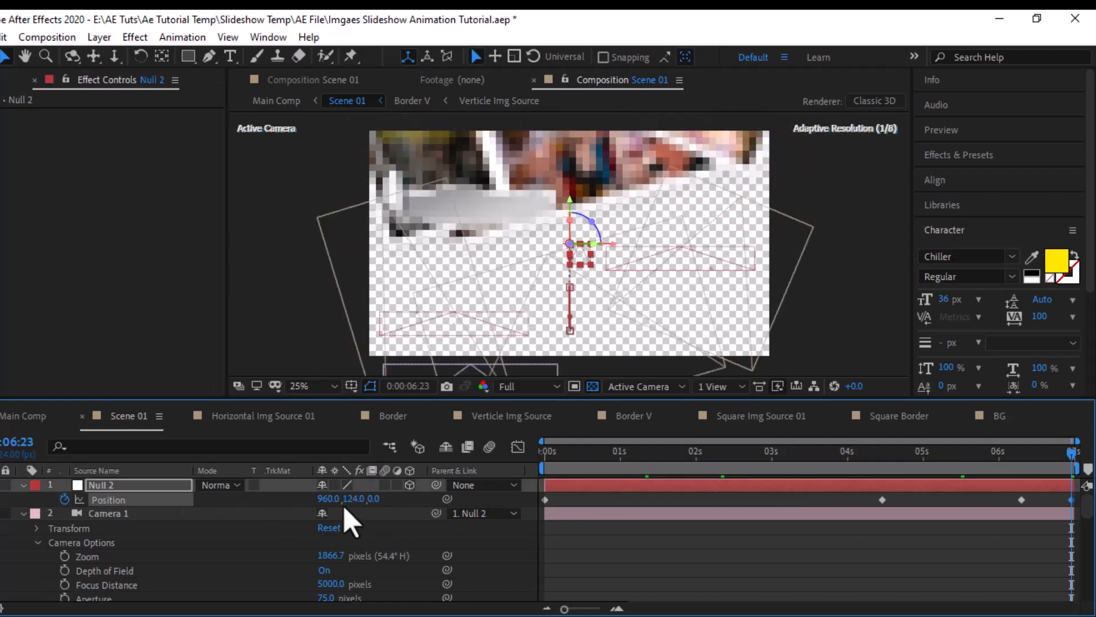
left_click_drag(316, 498, 192, 500)
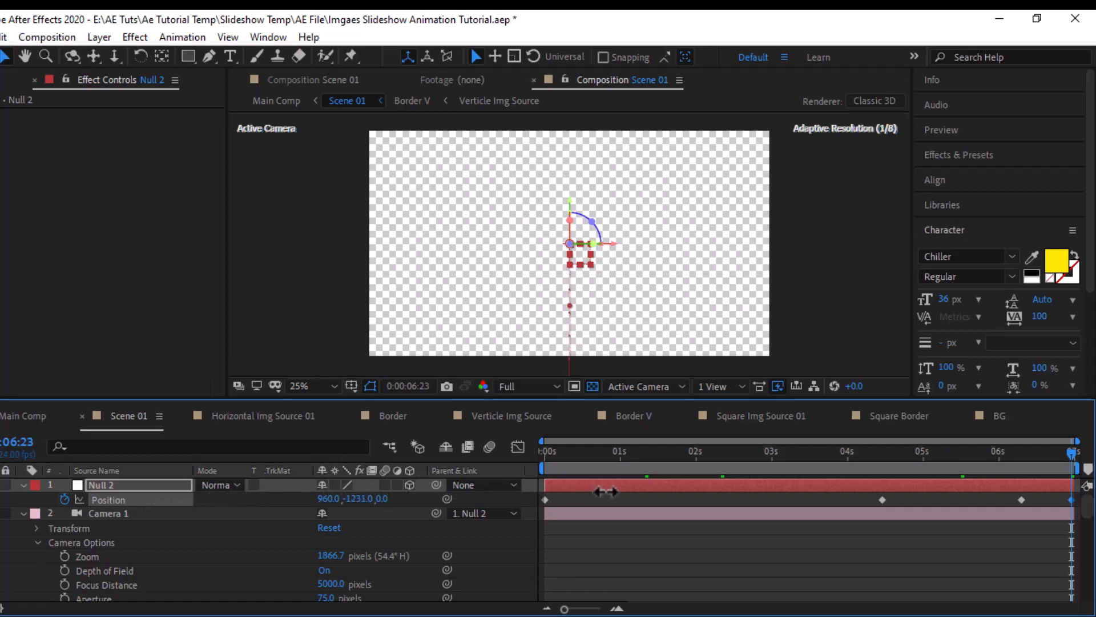
key("comma")
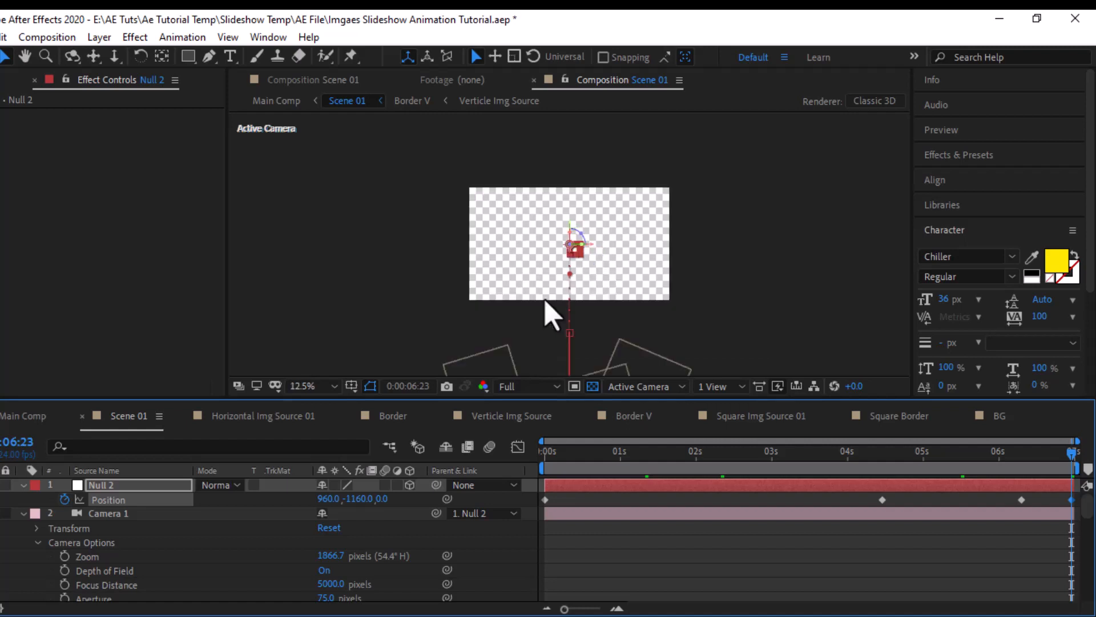
left_click_drag(371, 501, 657, 486)
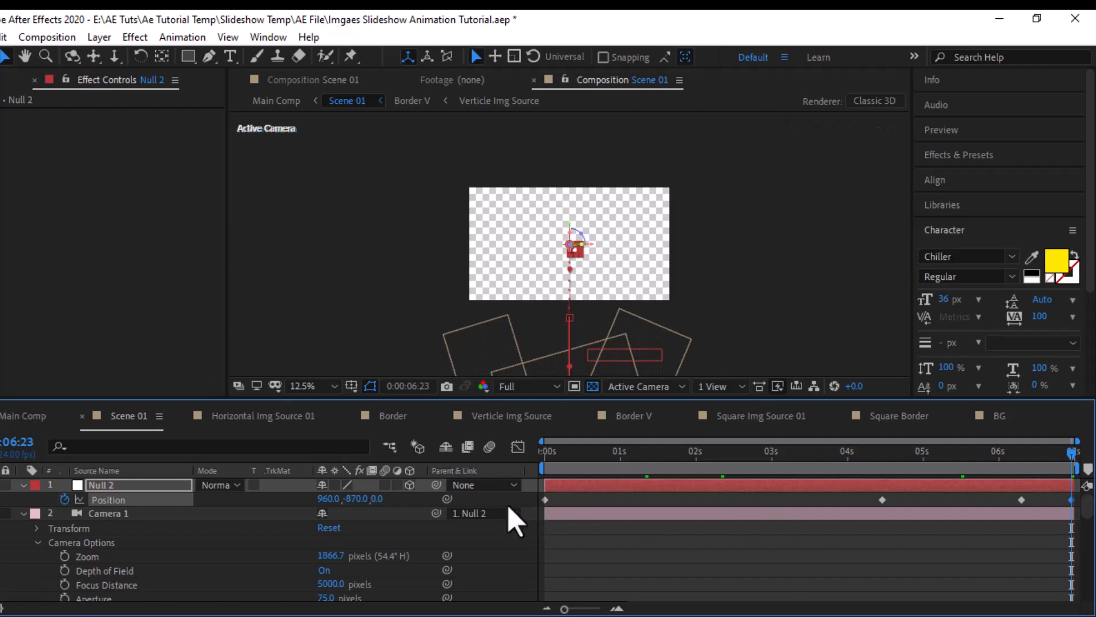
- Apply Easy Ease to all Position keyframes of Null 2
left_click_drag(523, 498, 1083, 529)
right_click(1076, 502)
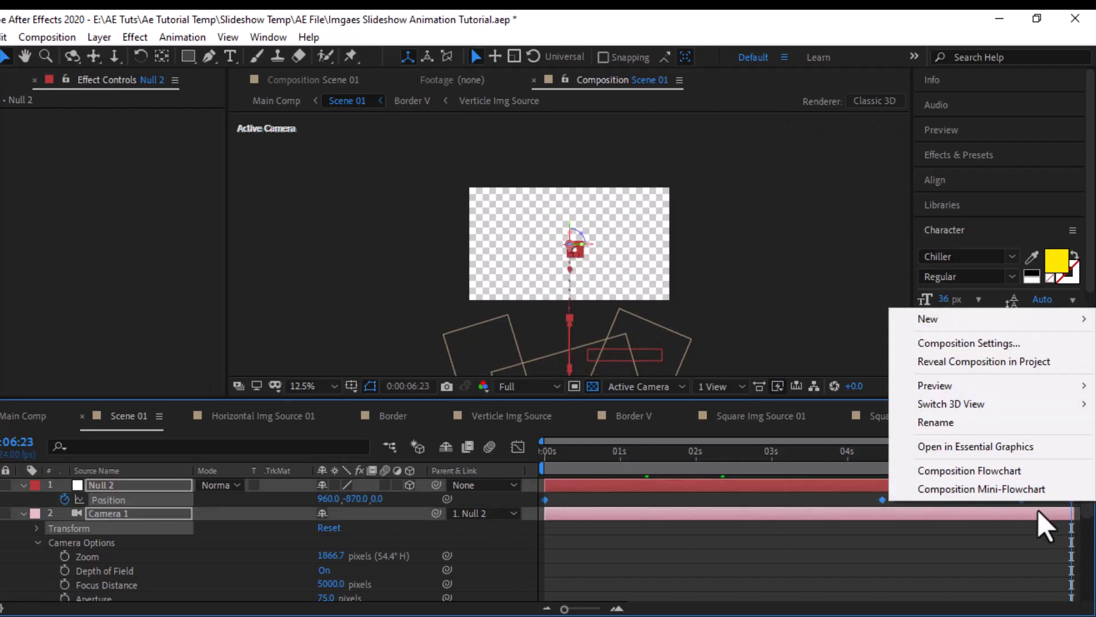
right_click(544, 499)
mouse_move(657, 486)
left_click(780, 360)
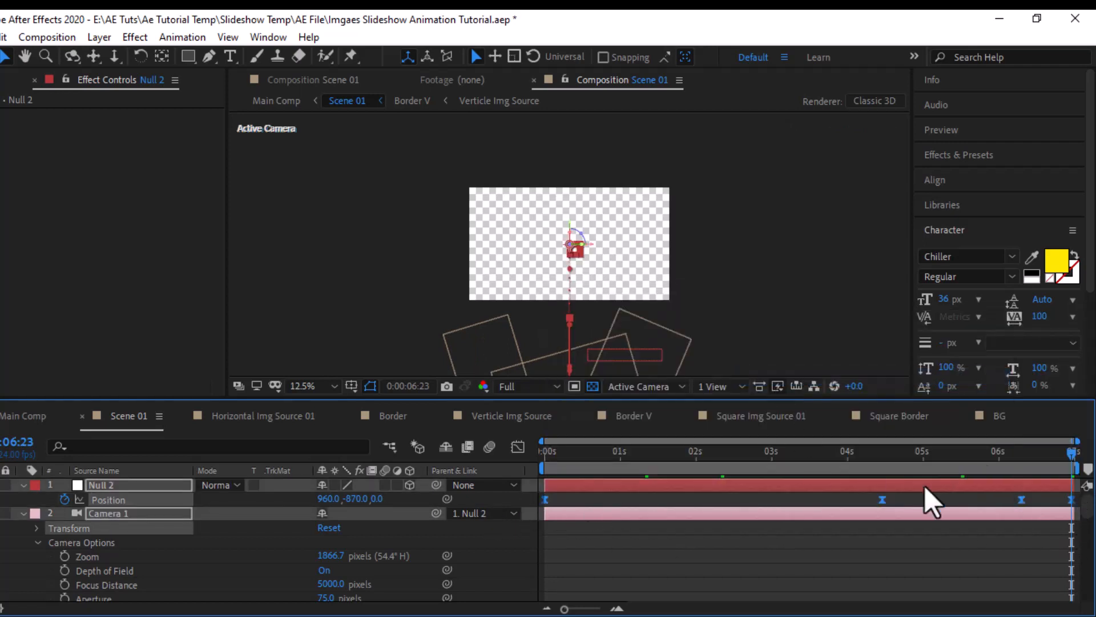
- In Null 2's Position speed graph, set the first keyframe's outgoing influence to 0.01% and the 0:00:04:11 keyframe's incoming influence to about 68%
key("Home")
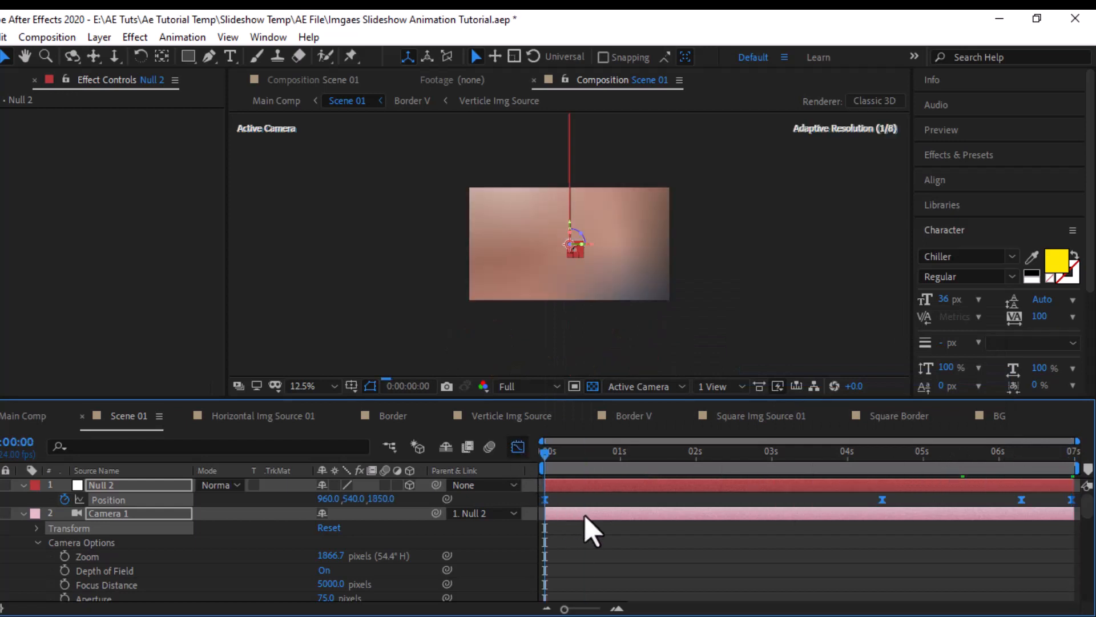
key("shift+F3")
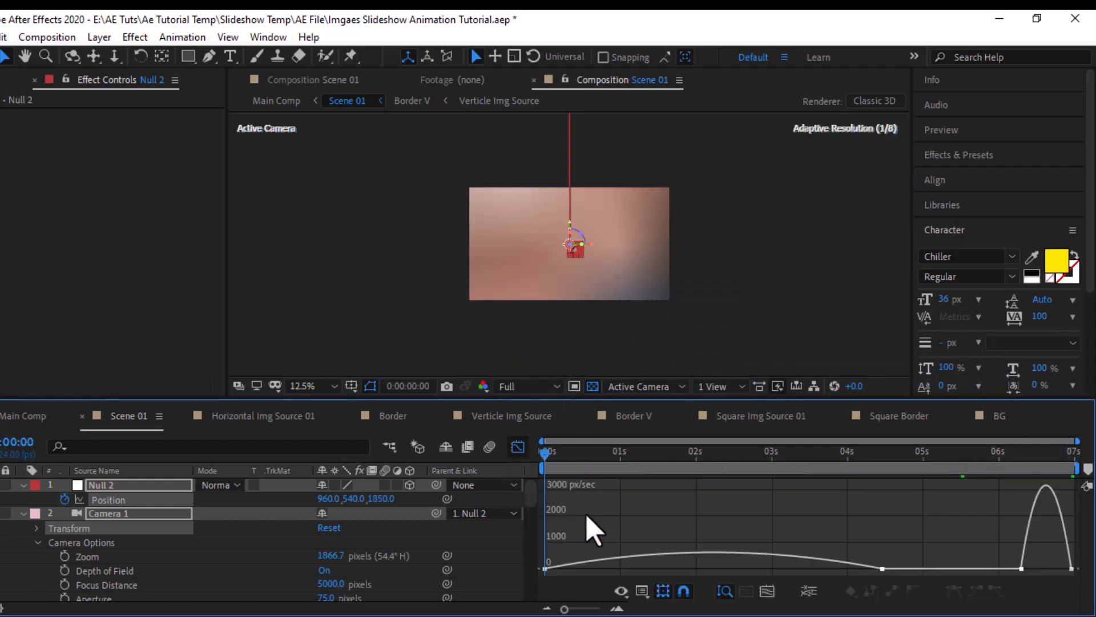
left_click_drag(542, 579, 516, 586)
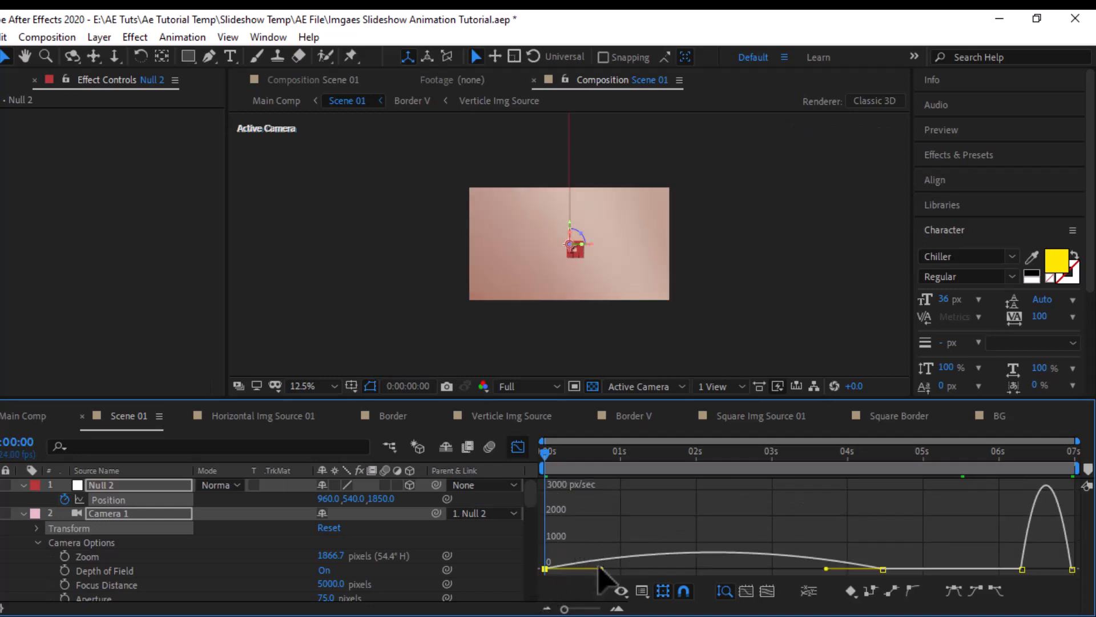
left_click_drag(597, 571, 550, 576)
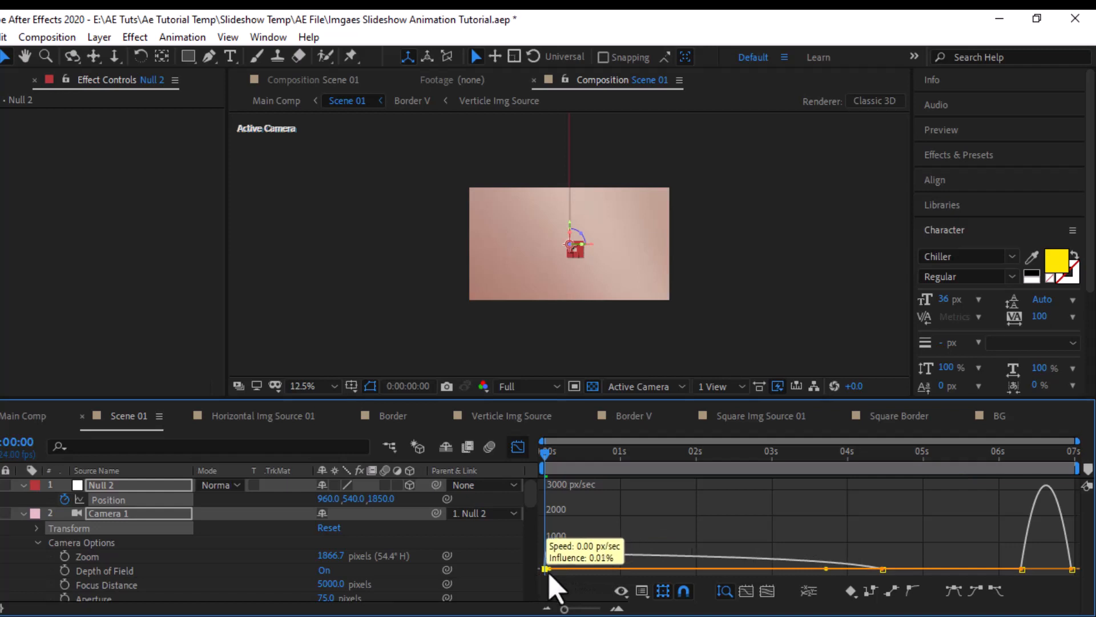
left_click_drag(874, 539, 892, 593)
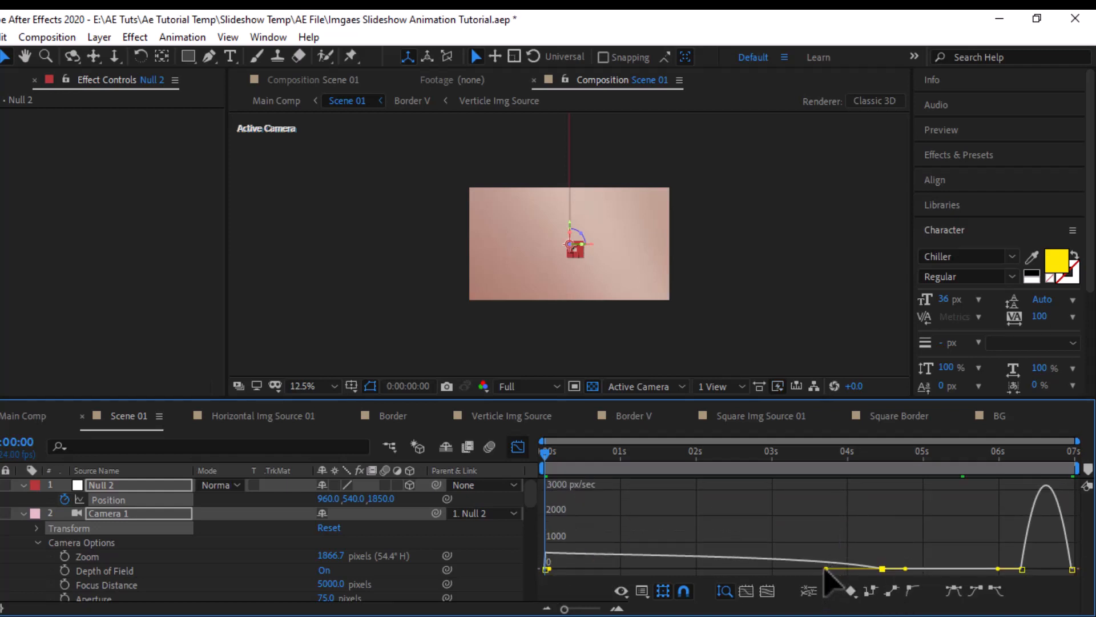
left_click_drag(825, 569, 767, 579)
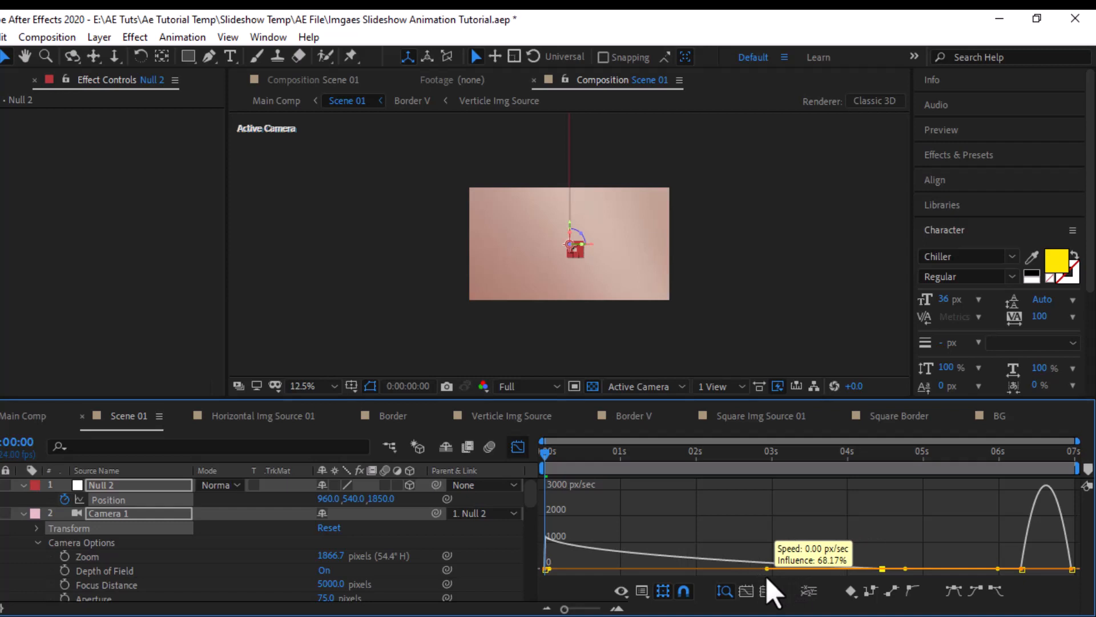
- In Null 2's Position speed graph, reshape the final segment so the speed peaks sharply at the last keyframe, and close the Graph Editor
left_click_drag(980, 523, 1059, 574)
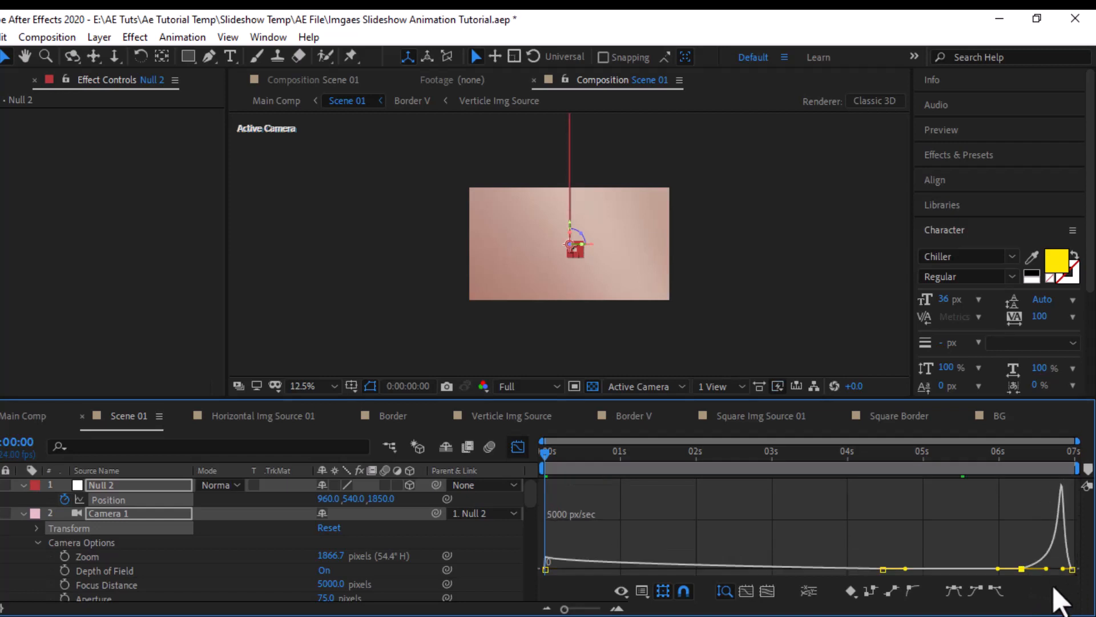
left_click_drag(1028, 566, 876, 566)
left_click(1067, 570)
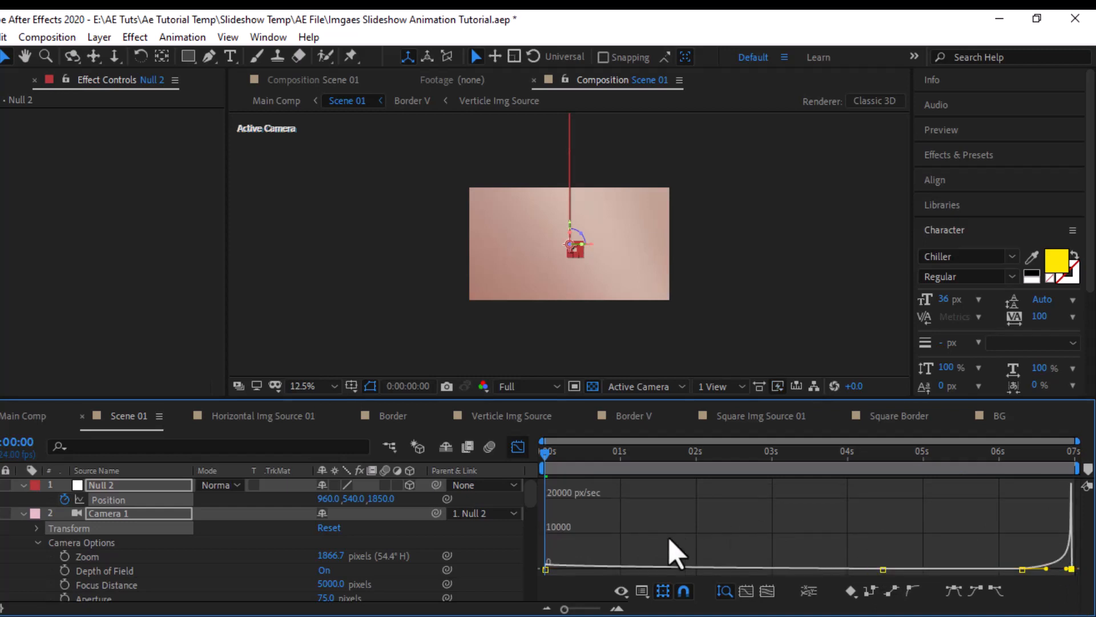
left_click(518, 447)
- Scrub through Scene 01 to check the camera move, and check the scene's ending in Main Comp
left_click(582, 470)
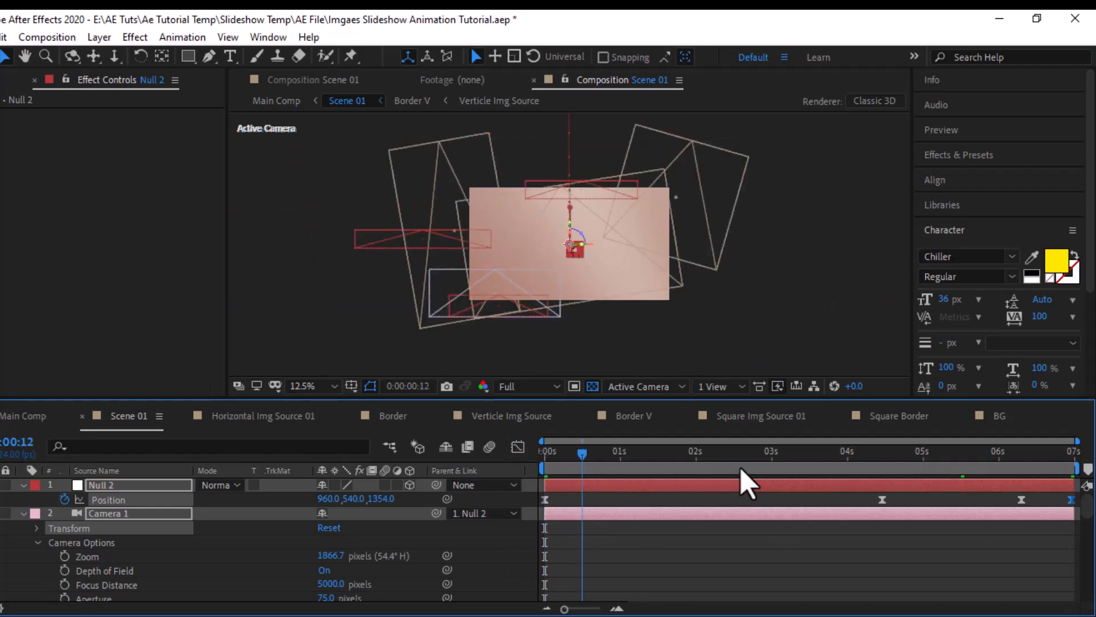
left_click_drag(742, 470, 1084, 482)
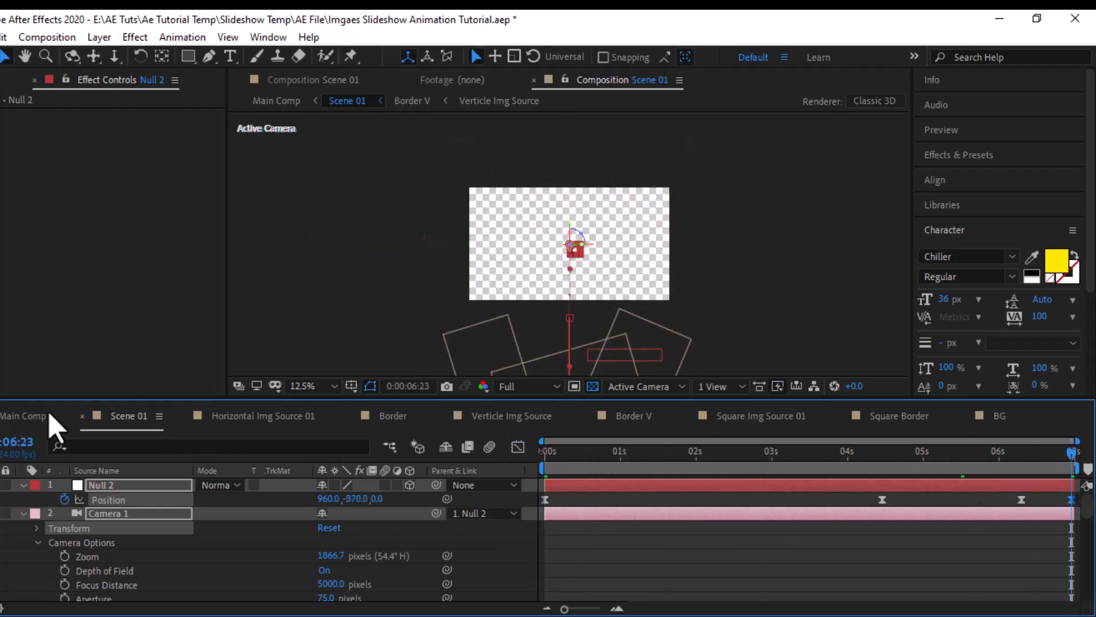
left_click(29, 415)
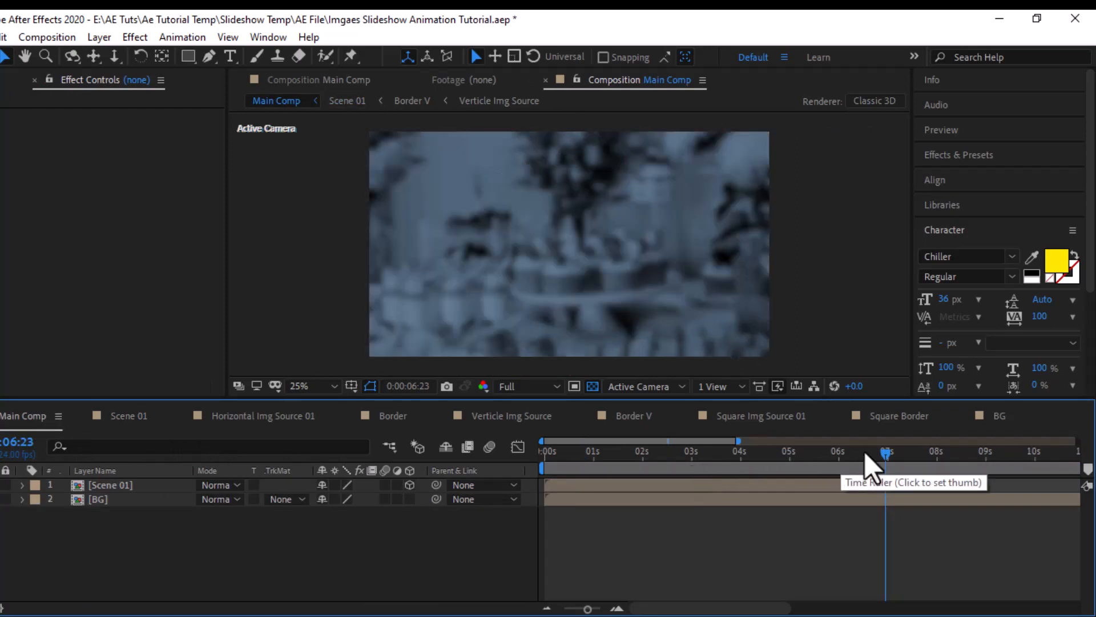
mouse_move(872, 468)
left_mouse_down()
mouse_move(851, 465)
mouse_move(872, 465)
left_mouse_up()
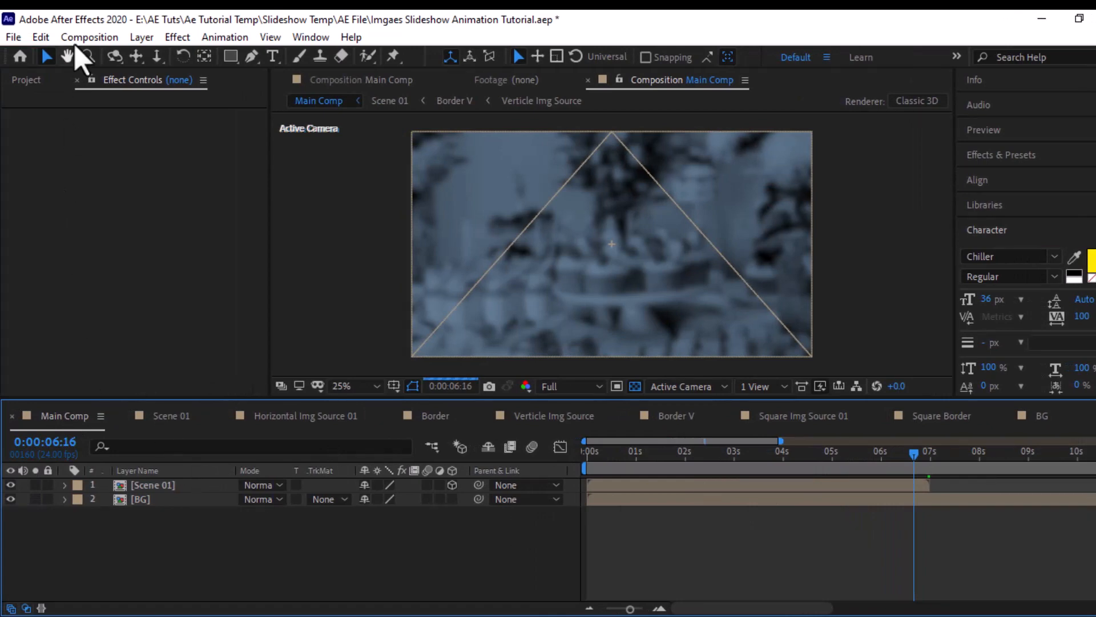
- Duplicate the horizontal, square and vertical image source compositions in the Img Source folder
left_click(26, 80)
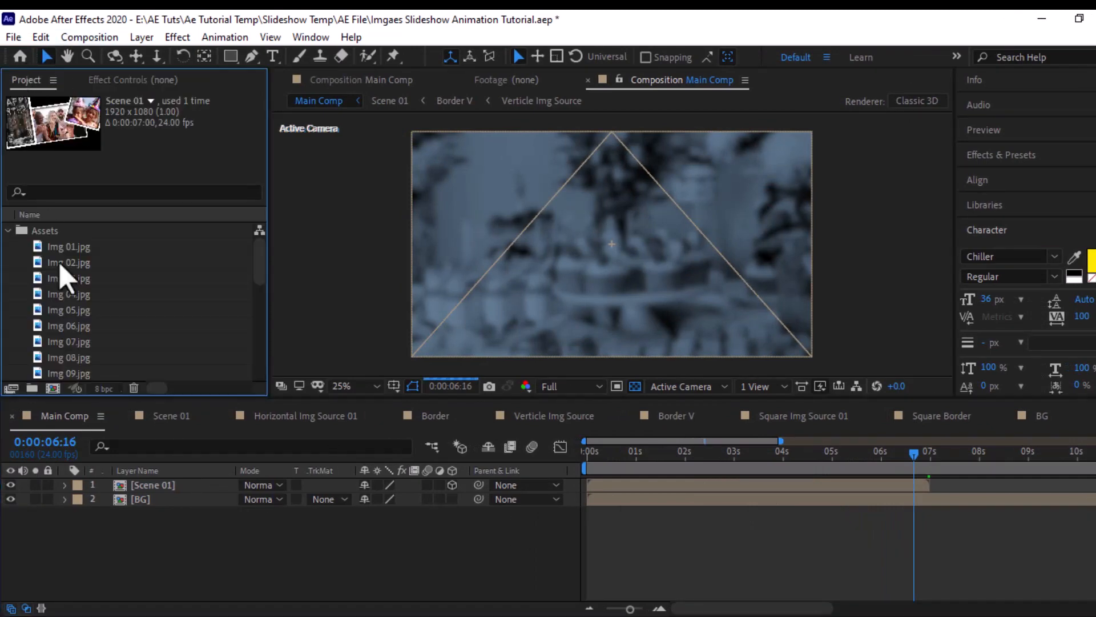
left_click(8, 230)
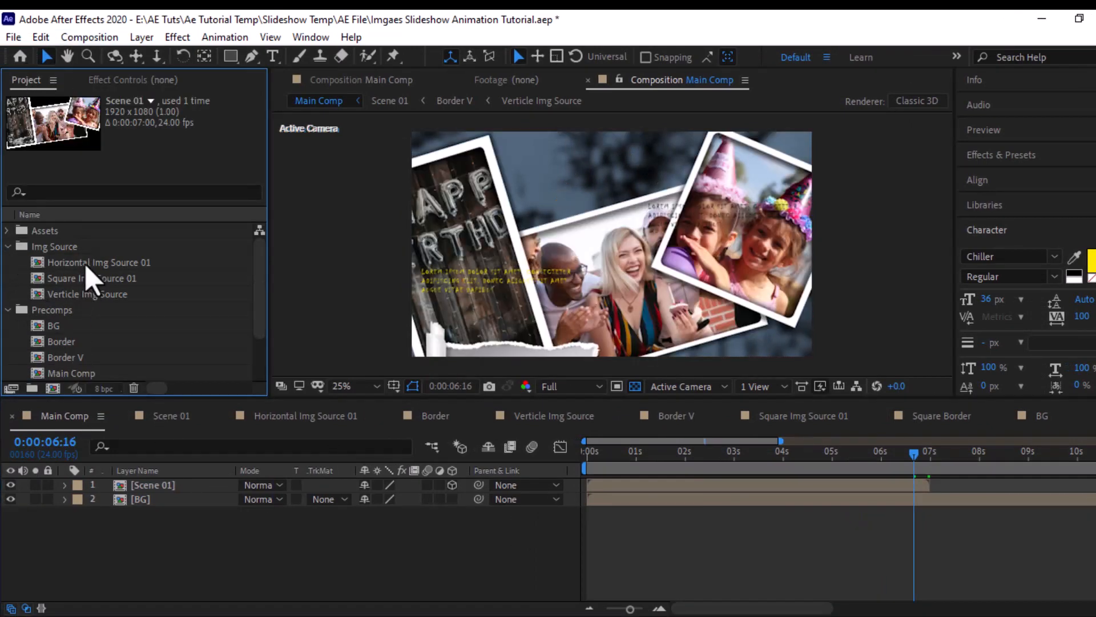
left_click(86, 264)
left_click(86, 294, "shift")
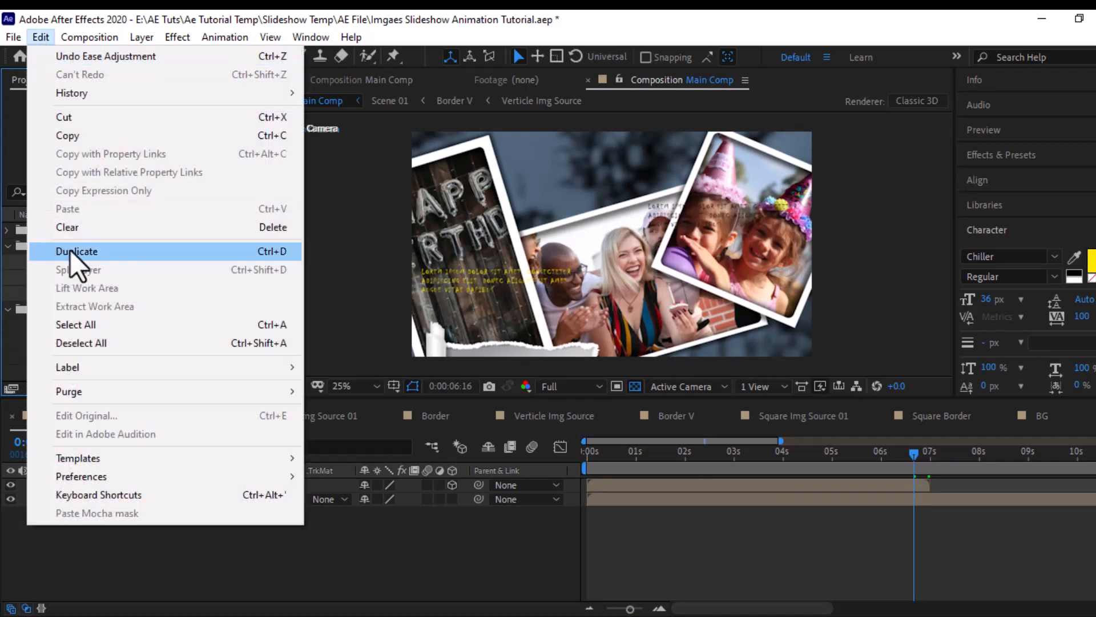
left_click(96, 252)
left_click(8, 289)
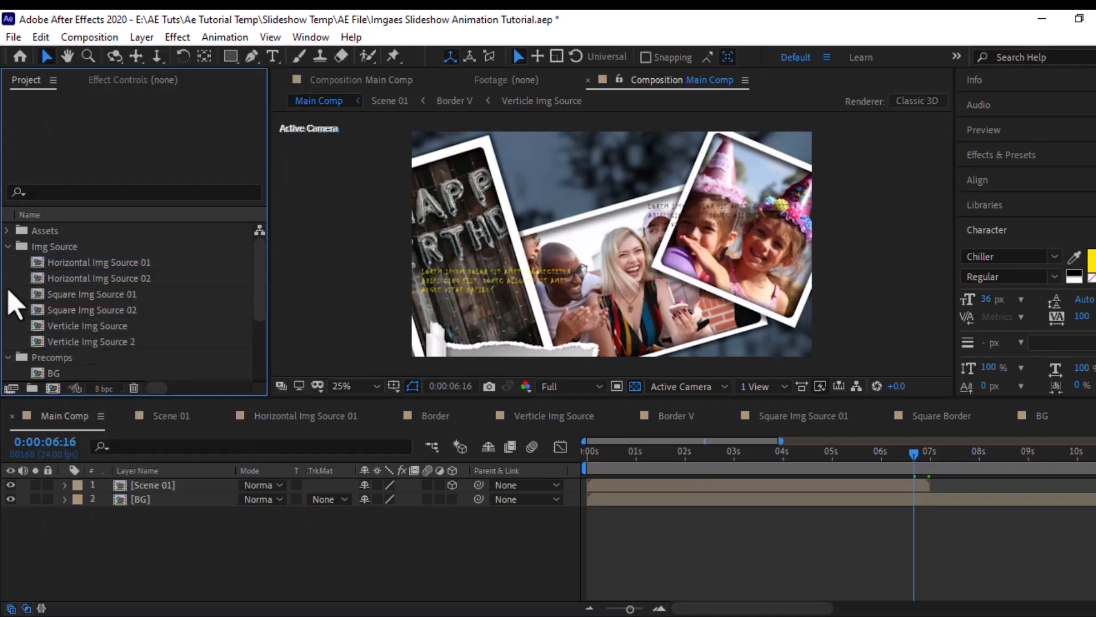
- Open Horizontal Img Source 02 and replace its Img 12.jpg layer with Img 09.jpg from the Assets folder
scroll(64, 375, "down", 3)
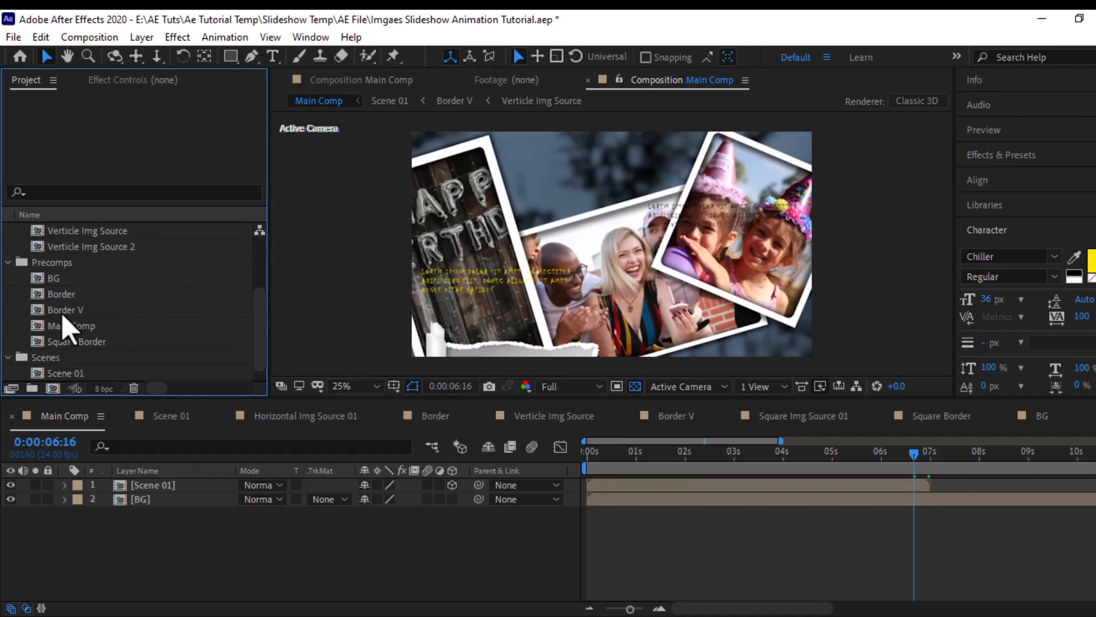
scroll(88, 286, "up", 3)
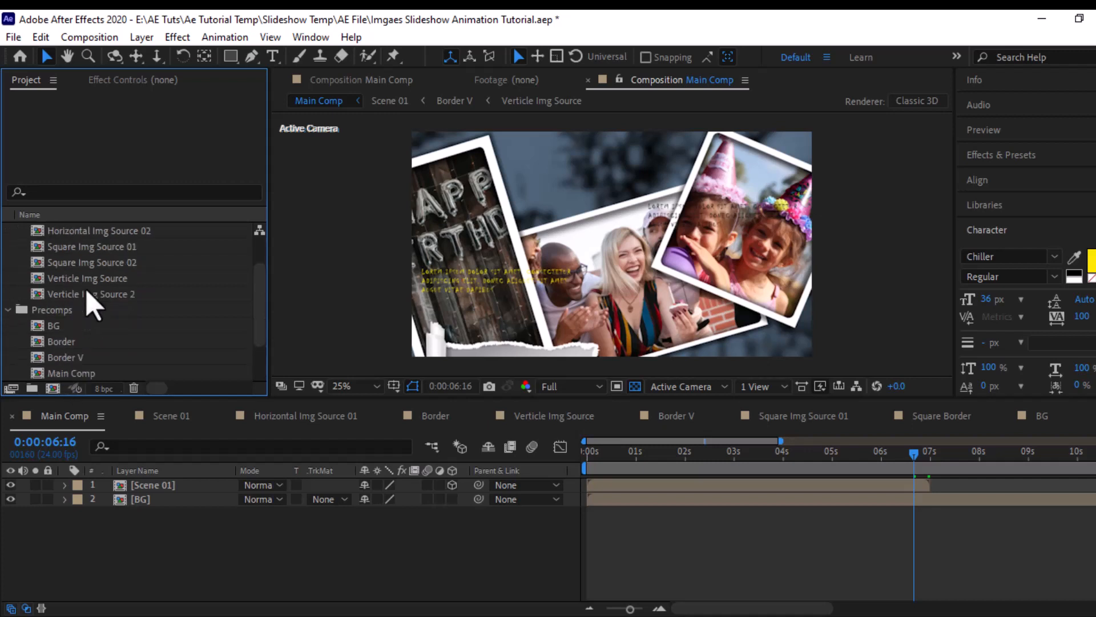
left_click(88, 278)
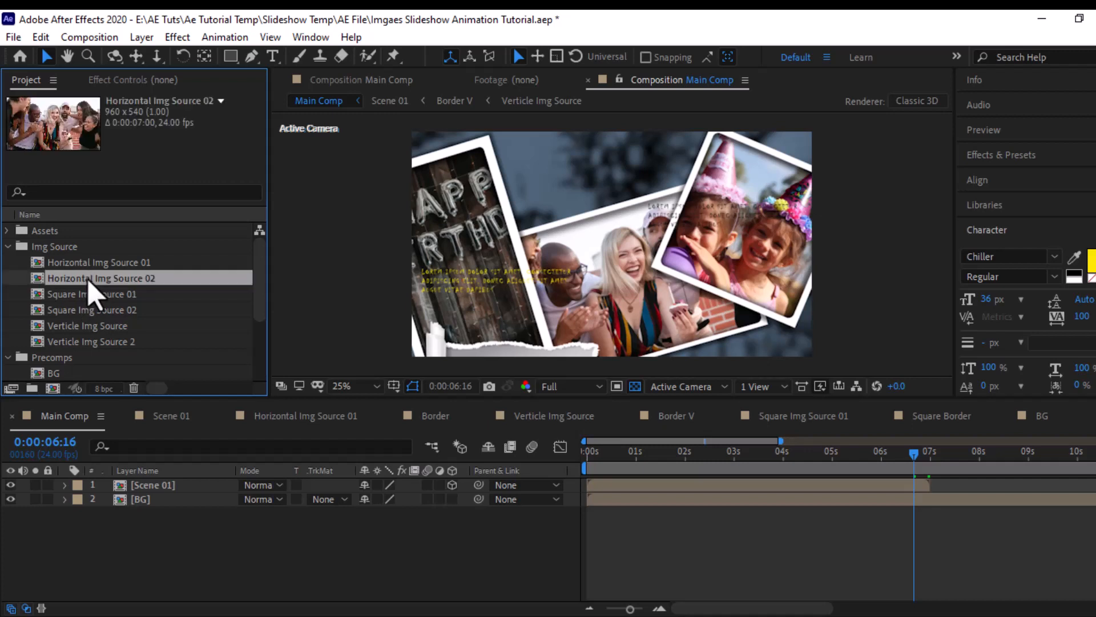
double_click(88, 279)
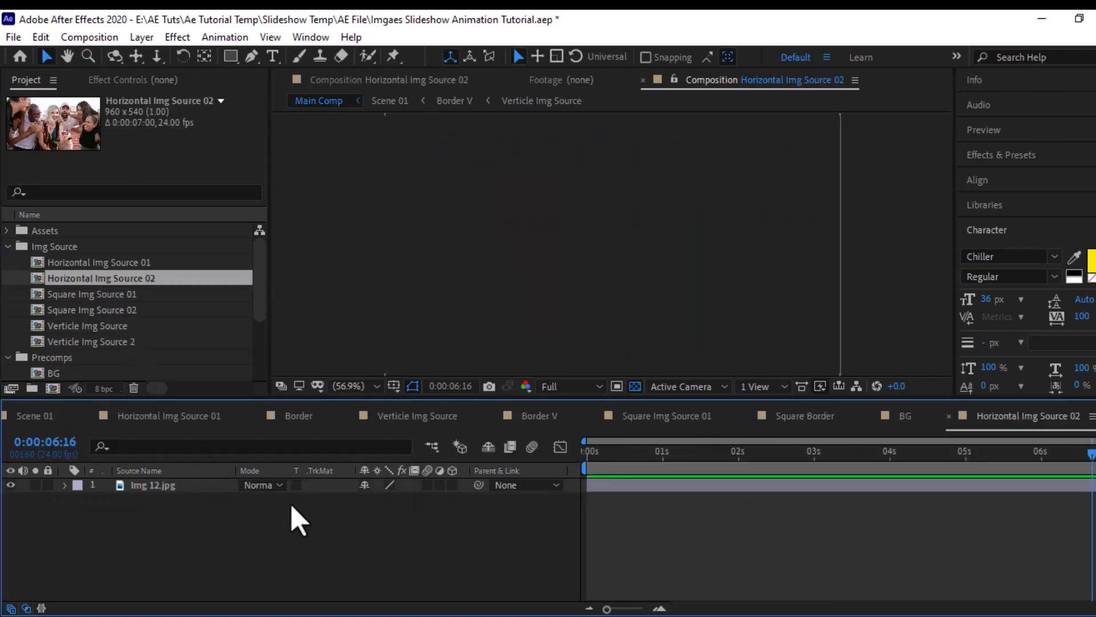
left_click(184, 485)
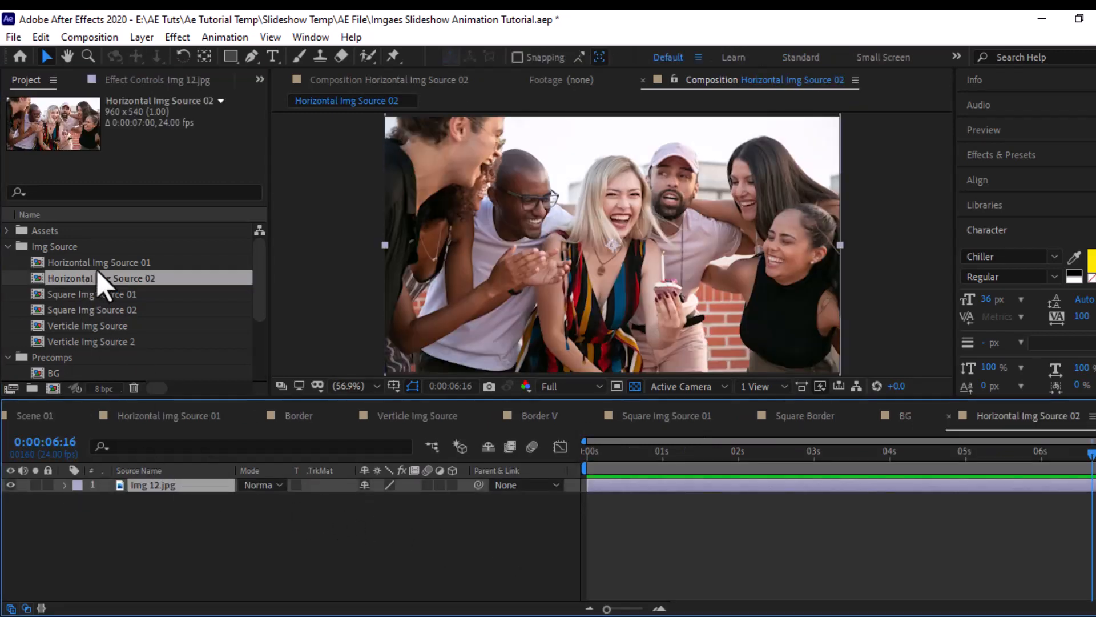
left_click(5, 229)
scroll(51, 260, "down", 1)
left_click(70, 326)
left_click(71, 341, "shift")
left_click_drag(71, 342, 134, 506)
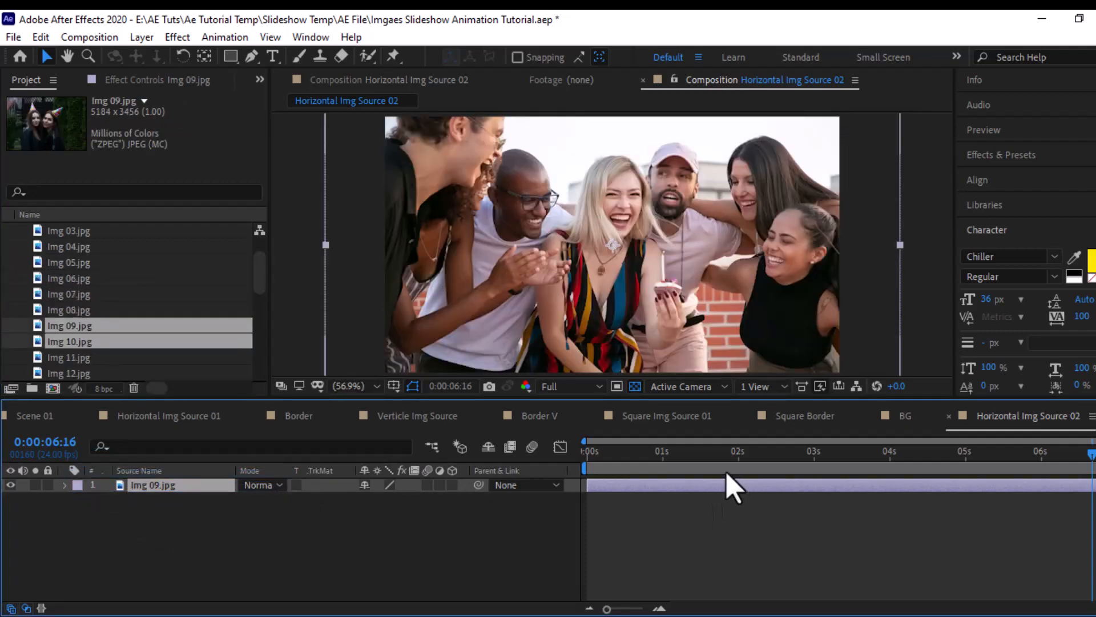
- In Square Border 2, replace the Square Img Source 01 layer with Horizontal Img Source 02
left_click(297, 417)
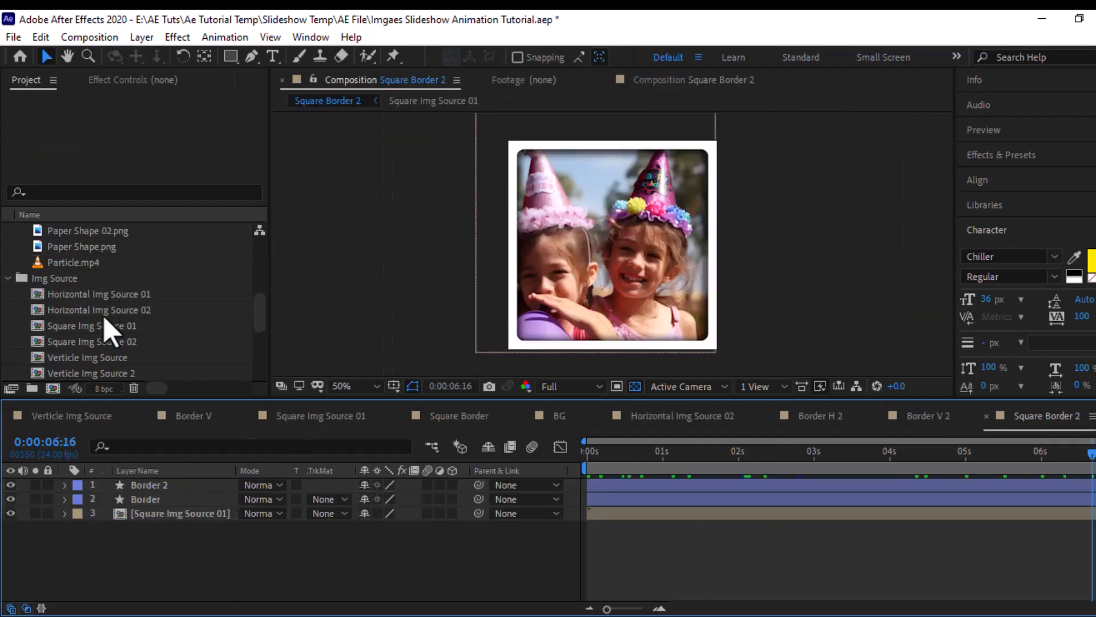
left_click(110, 310)
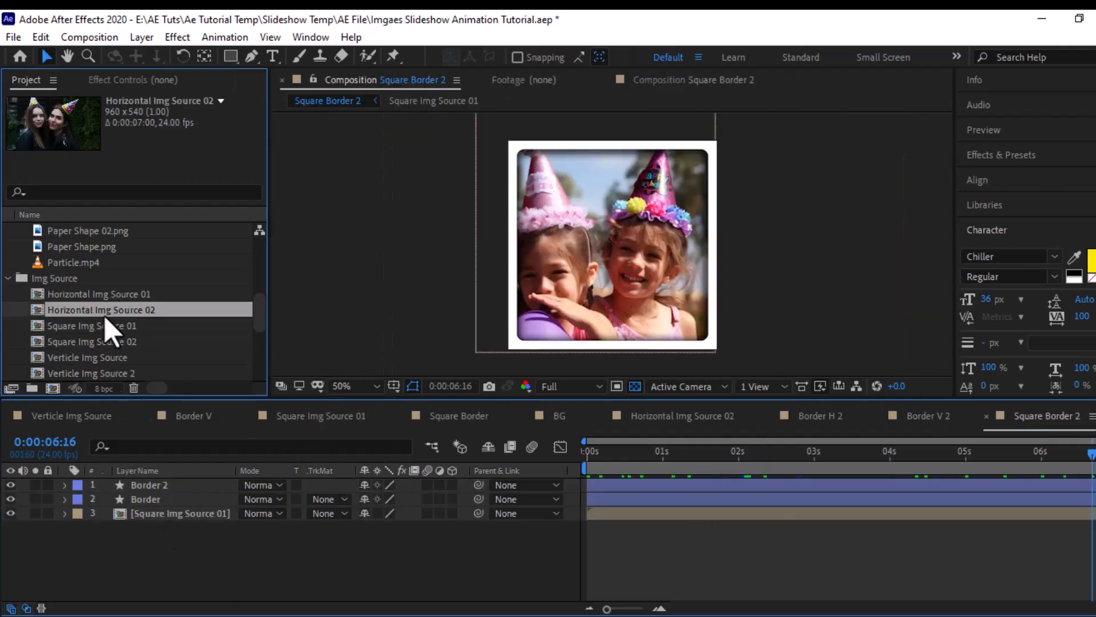
left_click(209, 515)
left_click_drag(110, 314, 172, 534)
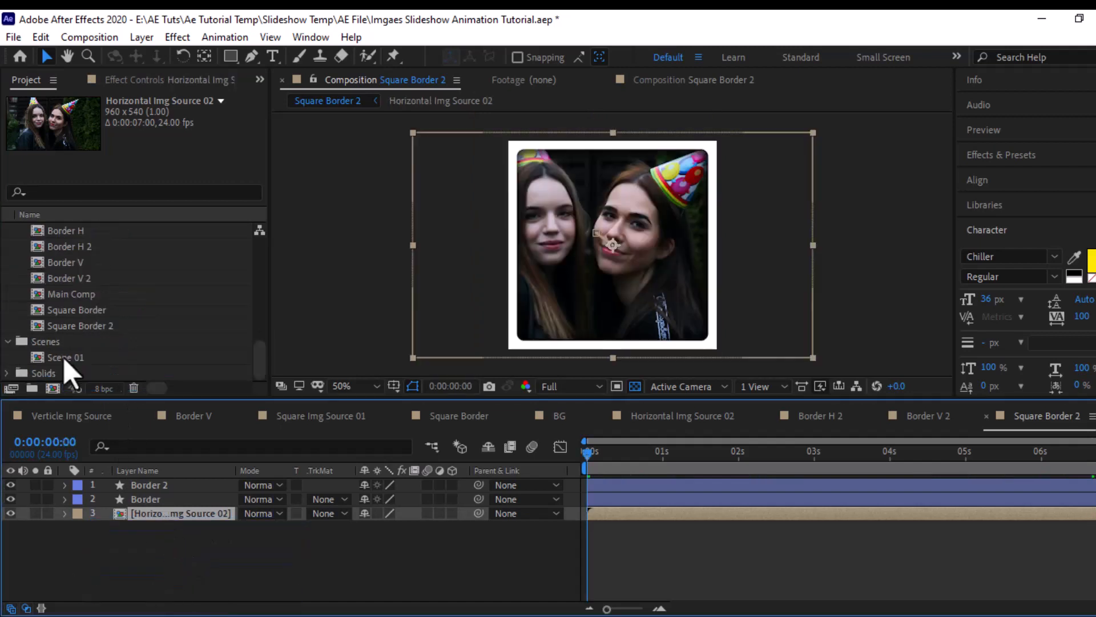
- Duplicate Scene 01 as Scene 02, open the copy and collapse the expanded properties of its bordered photo layers
left_click(63, 357)
left_click(89, 374)
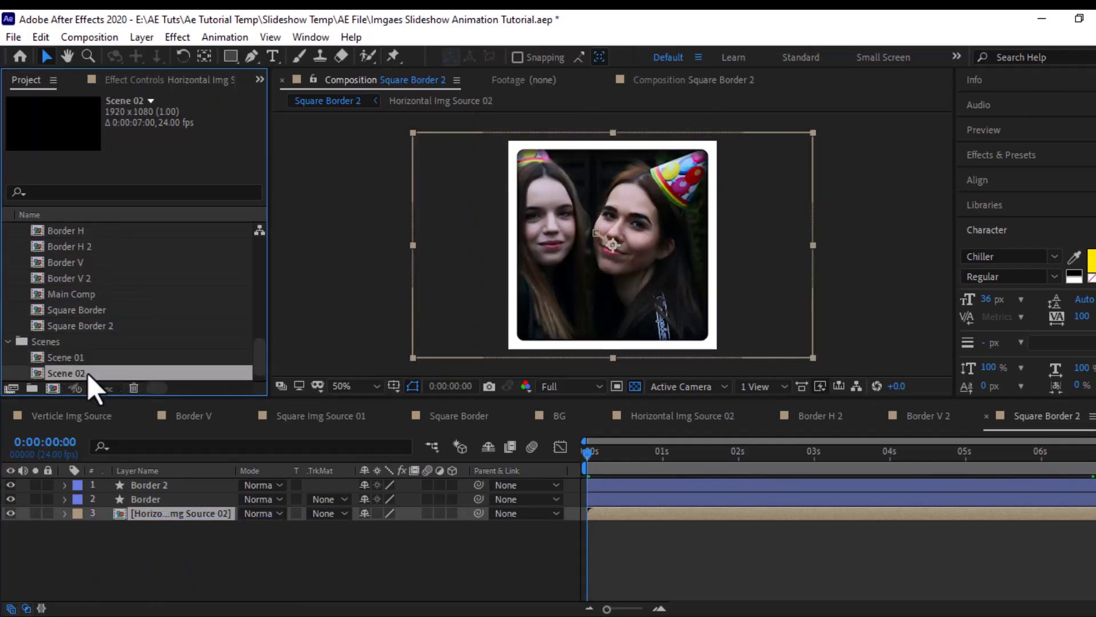
double_click(87, 374)
left_click(65, 499)
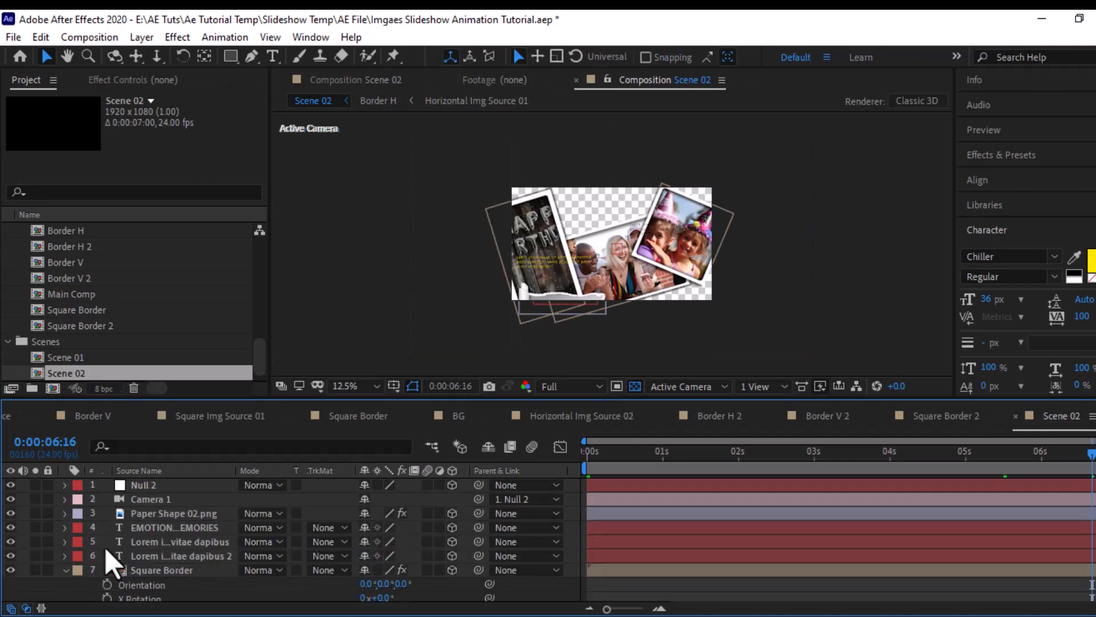
left_click(65, 570)
scroll(175, 575, "down", 1)
left_click(65, 542)
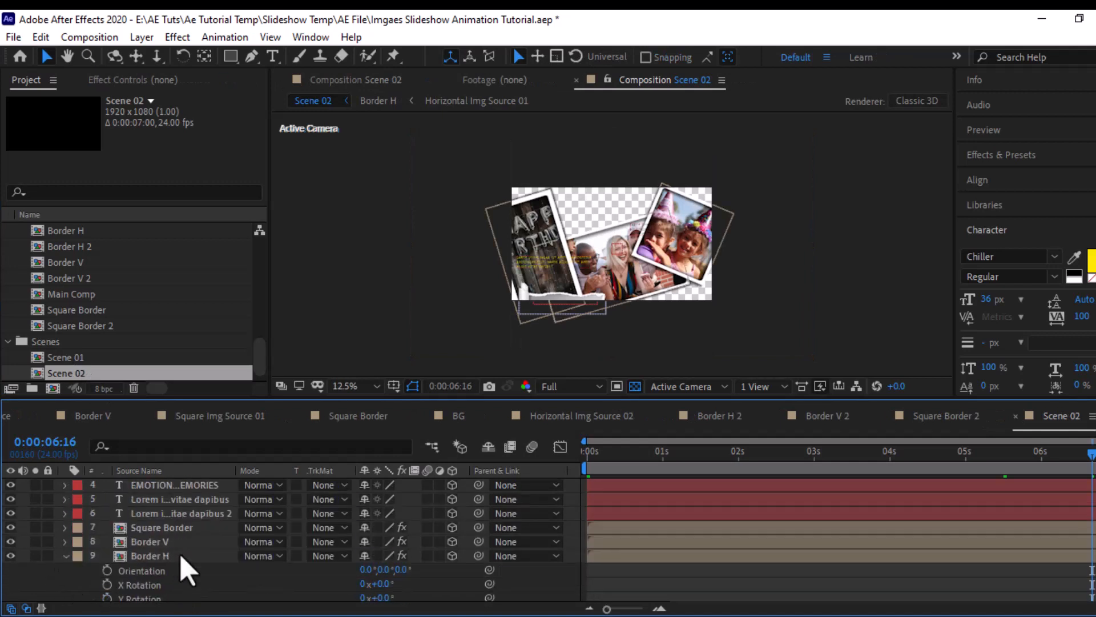
left_click(66, 556)
- In Scene 02, replace the Border H layer with the Border H 2 composition
left_click(162, 594)
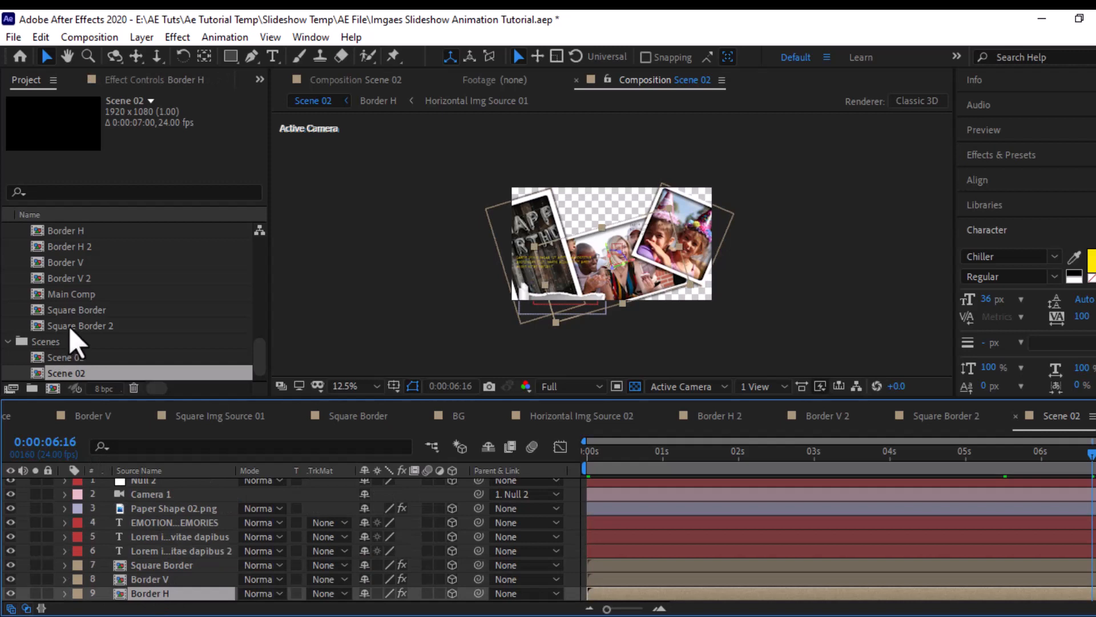
left_click(91, 247)
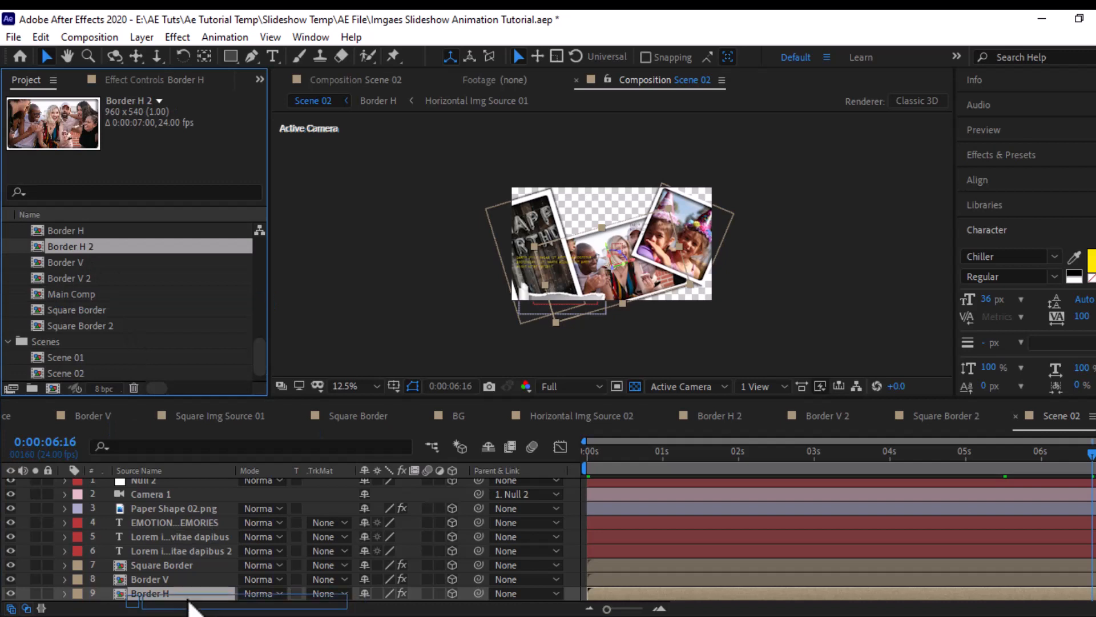
key("period")
key("comma")
key("ctrl+alt+slash")
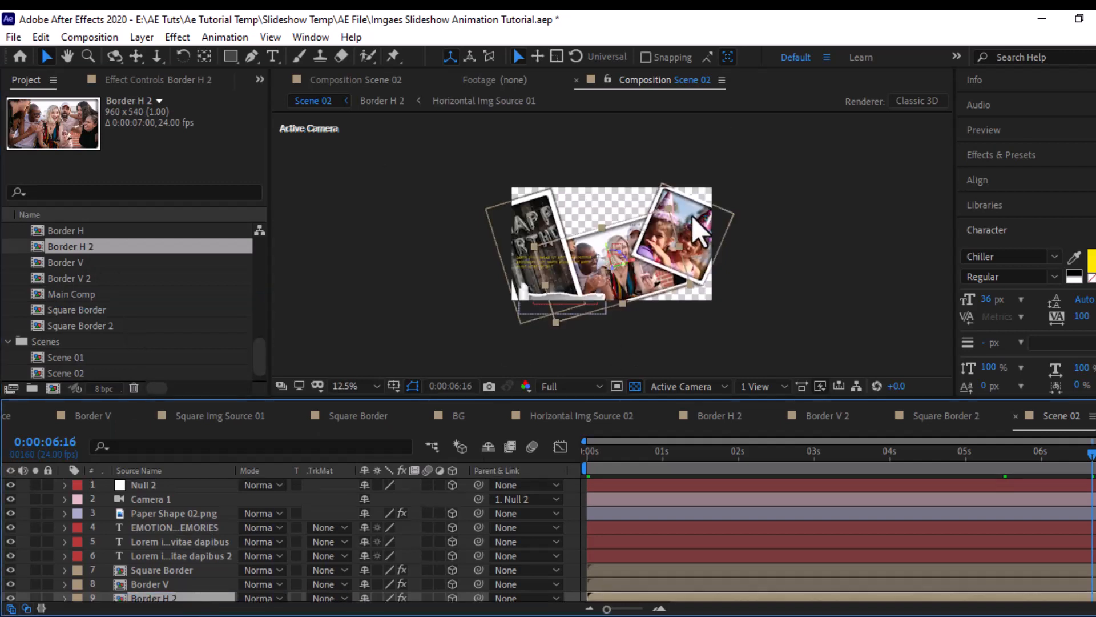
- In Border H 2, replace the Horizontal Img Source 01 layer with Horizontal Img Source 02
key("period")
left_click(88, 252)
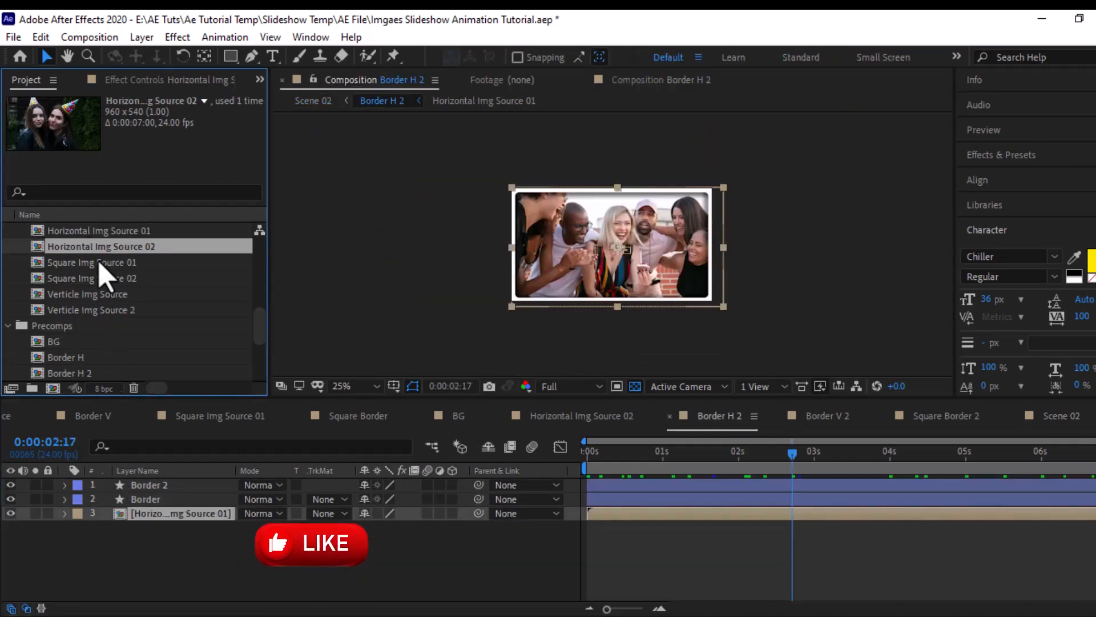
left_click_drag(93, 245, 137, 526)
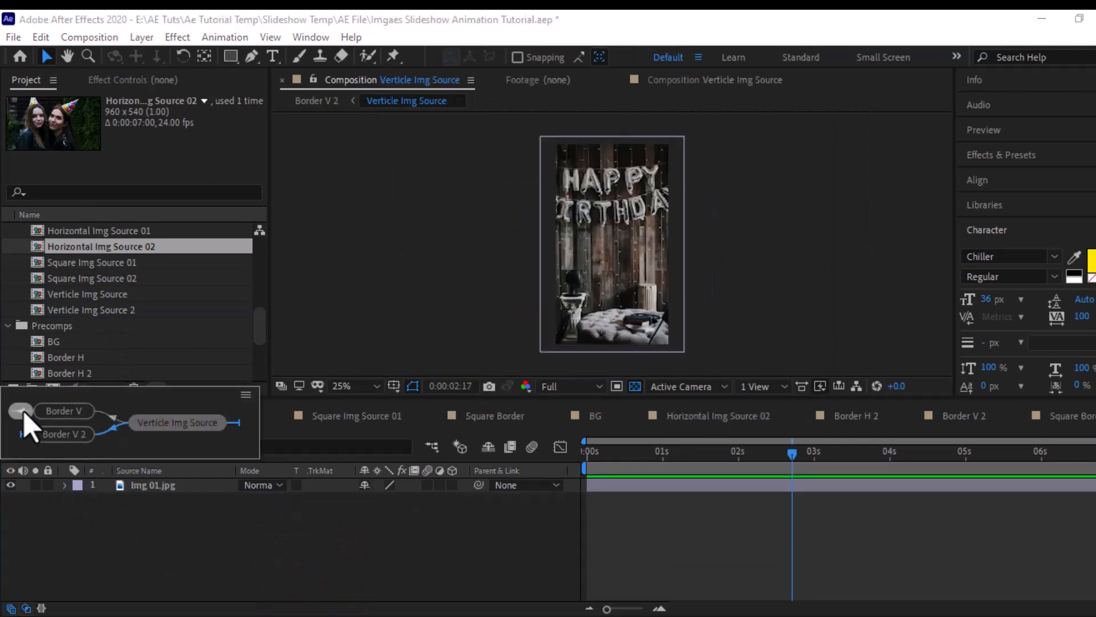
- Close the unneeded source and border composition timelines, keeping Main Comp and Scene 02 open
left_click(24, 412)
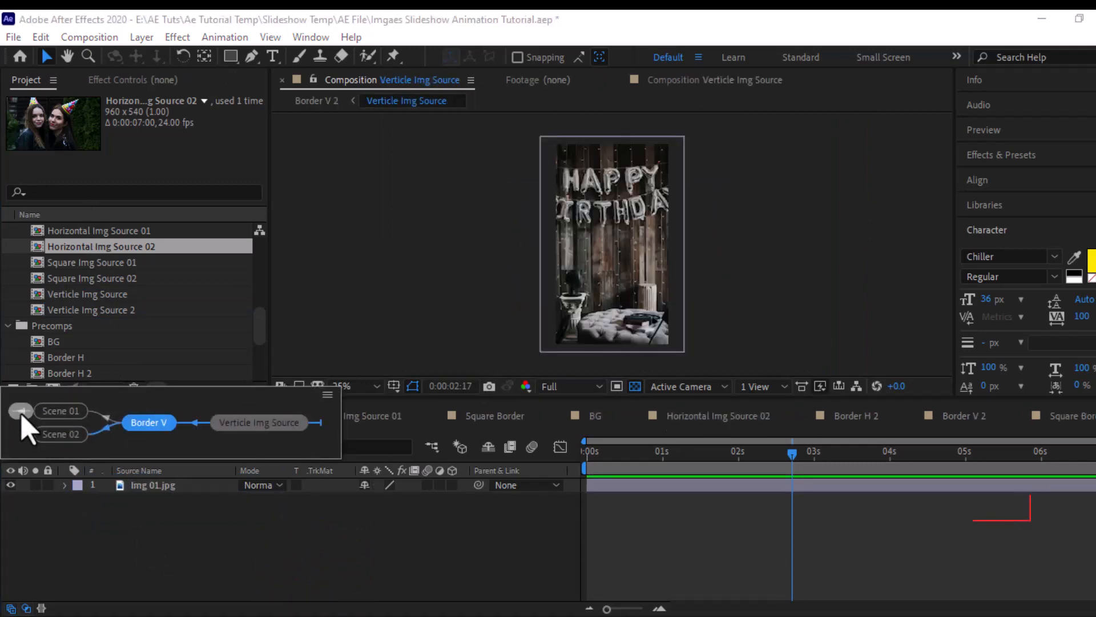
left_click(67, 433)
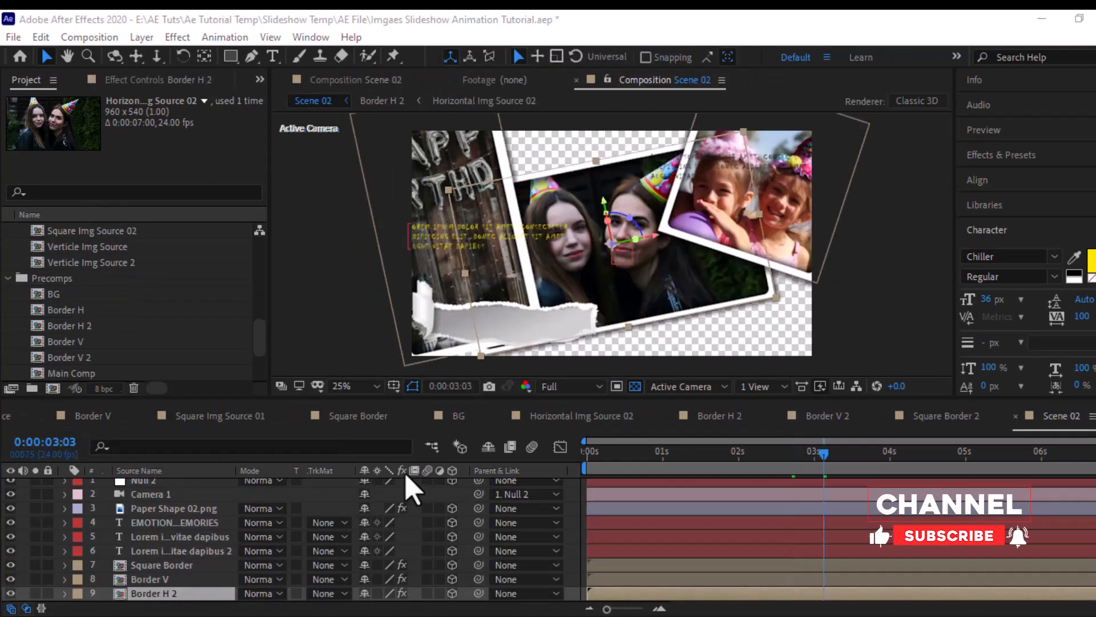
left_click(301, 420)
left_click(216, 417)
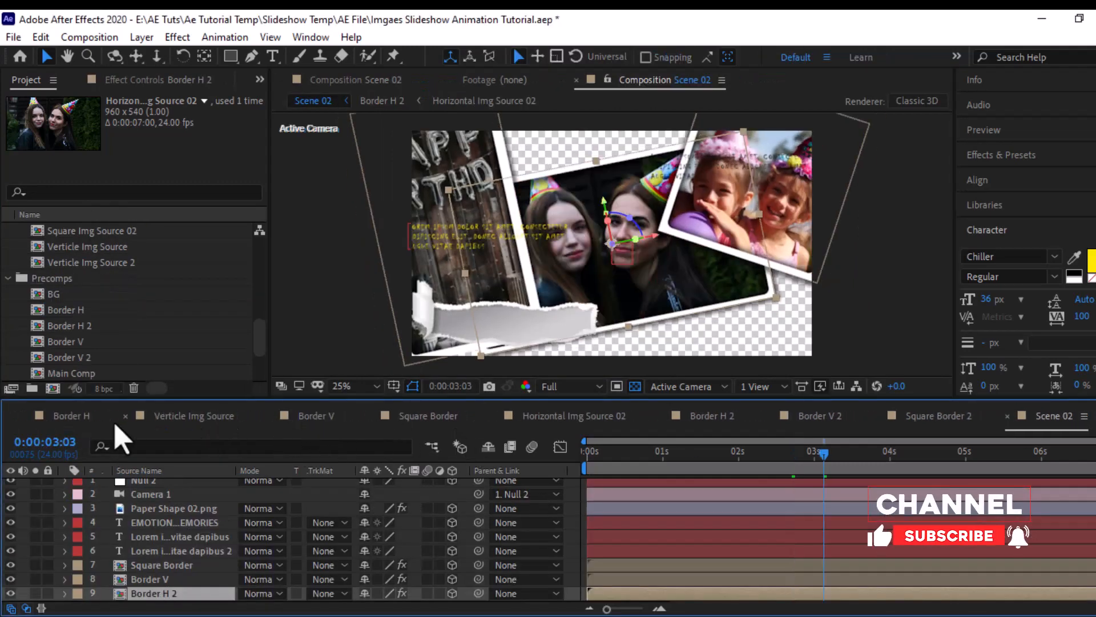
left_click(122, 417)
left_click(172, 416)
left_click(107, 418)
left_click(103, 417)
left_click(225, 417)
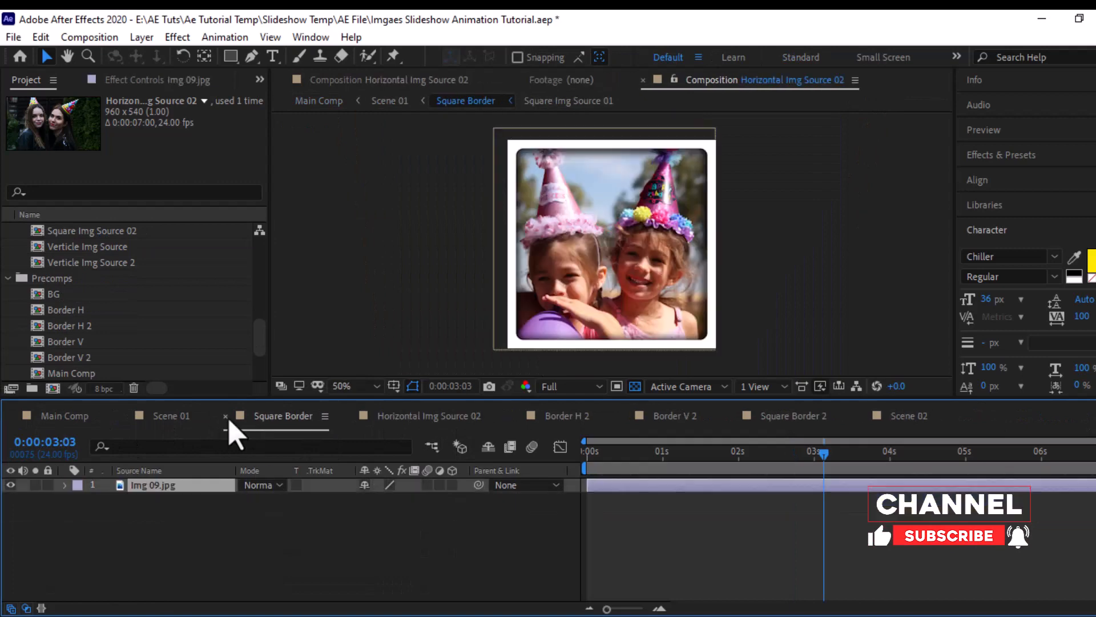
left_click(226, 416)
left_click(125, 417)
left_click(124, 416)
left_click(124, 416)
left_click(125, 416)
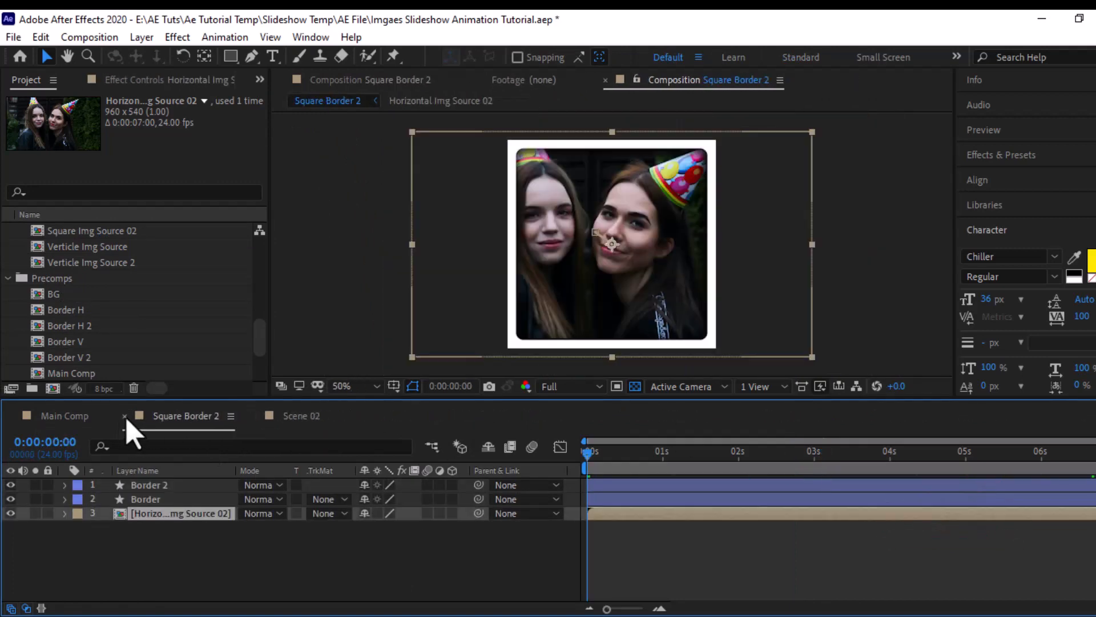
left_click(125, 417)
- In Scene 02, replace layer 8 with the Border V 2 composition
left_click(86, 311)
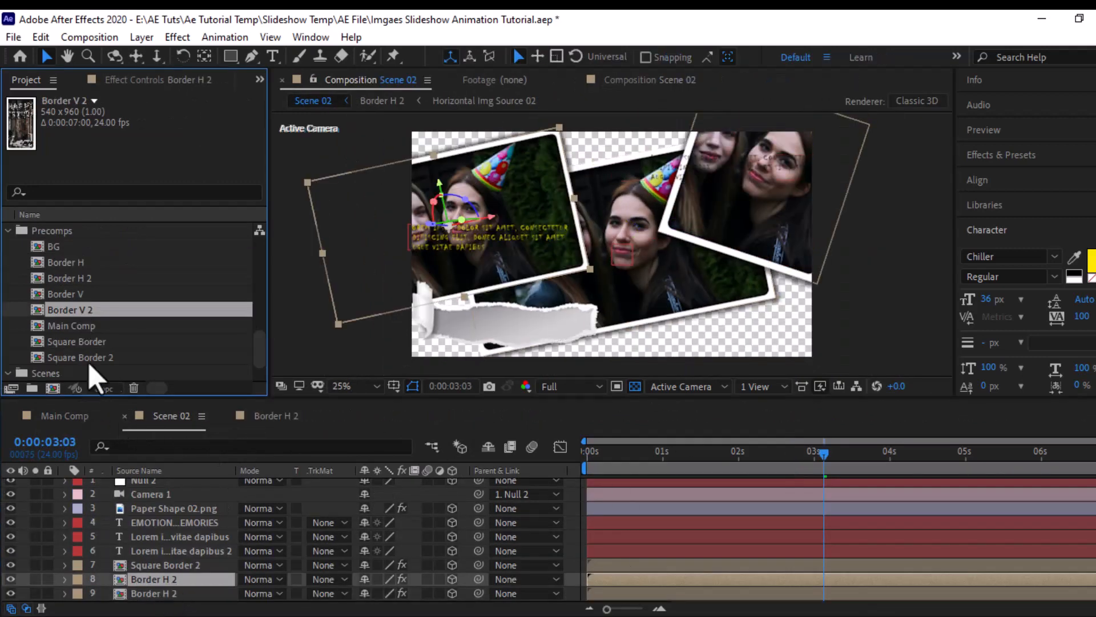
left_click_drag(103, 313, 167, 579)
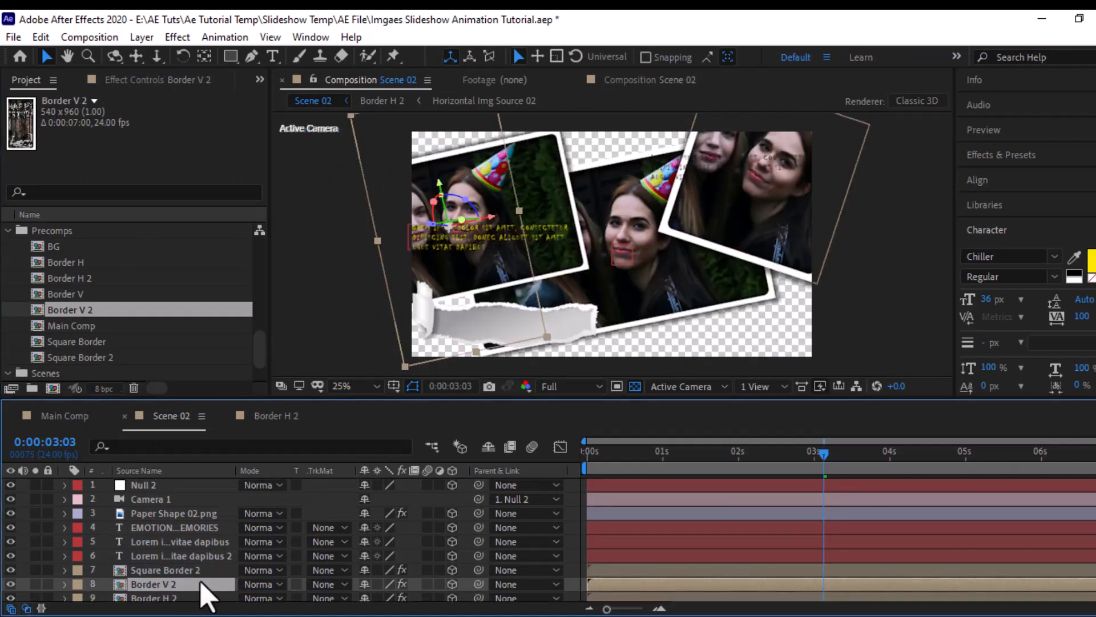
- In the Border V 2 composition, replace the Verticle Img Source layer with Verticle Img Source 2
double_click(162, 589)
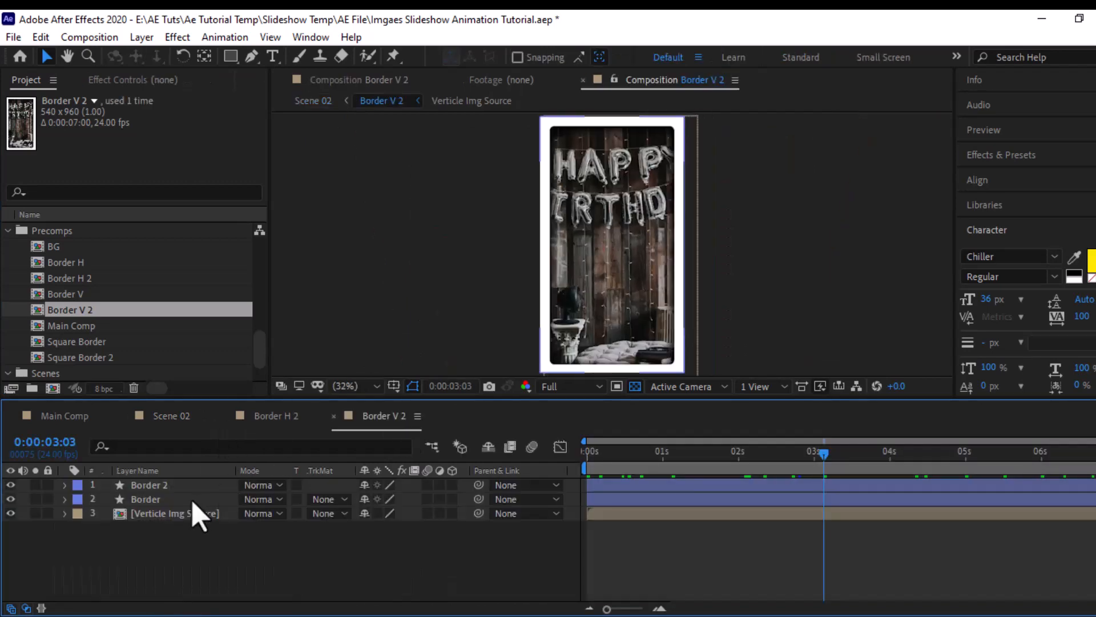
left_click(172, 517)
scroll(93, 286, "up", 3)
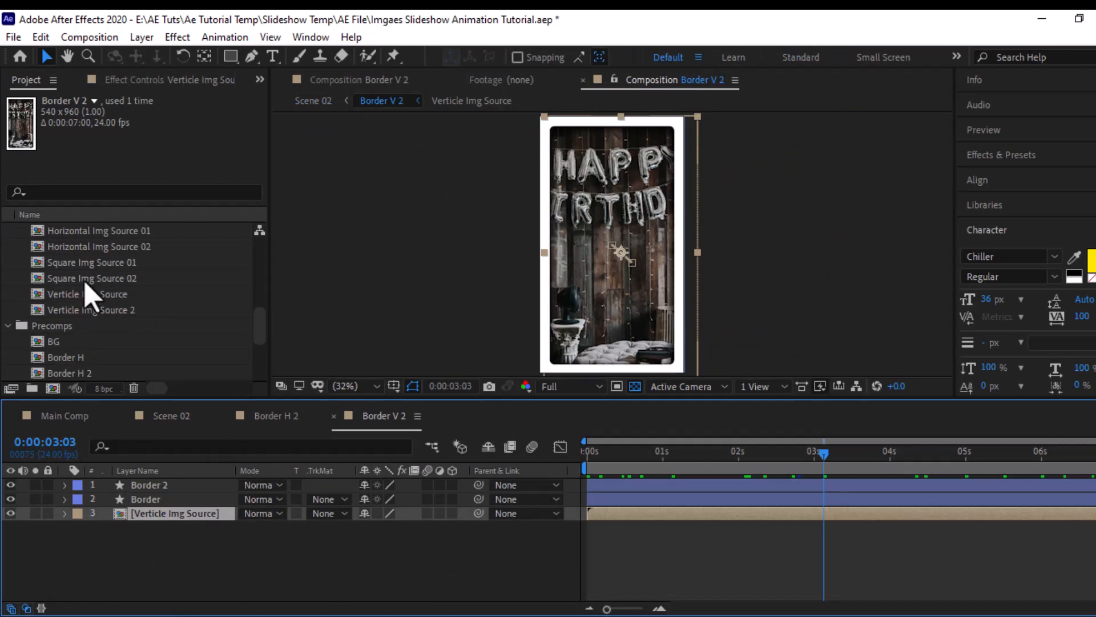
left_click_drag(85, 311, 142, 520)
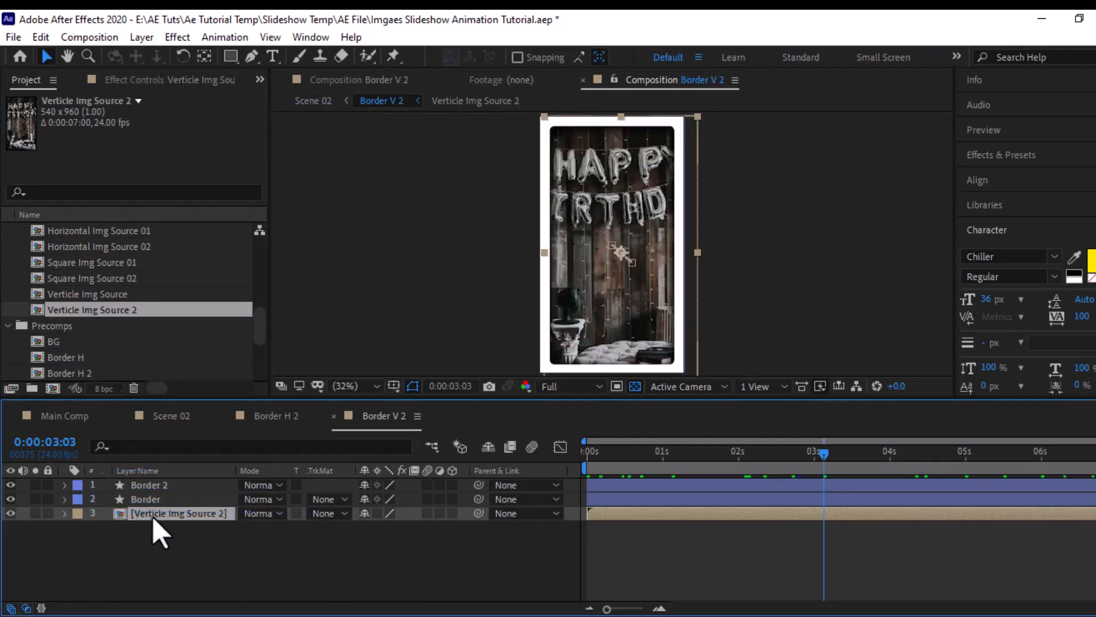
- In Verticle Img Source 2, replace Img 01.jpg with Img 02.jpg and scale the photo down to fit the frame more closely
double_click(152, 515)
left_click(174, 491)
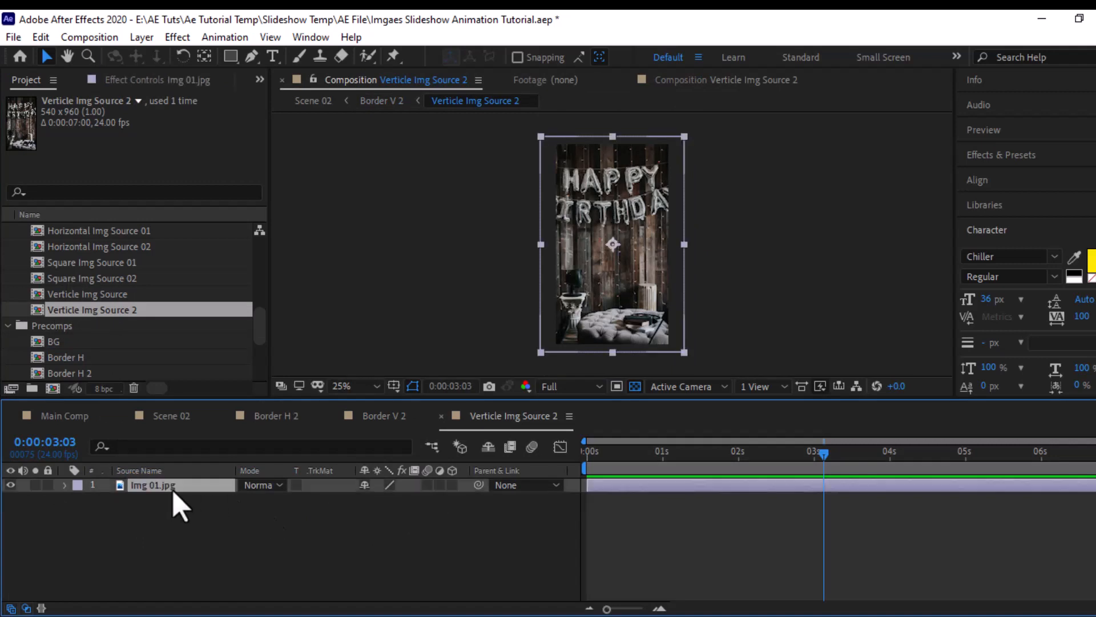
scroll(84, 285, "up", 10)
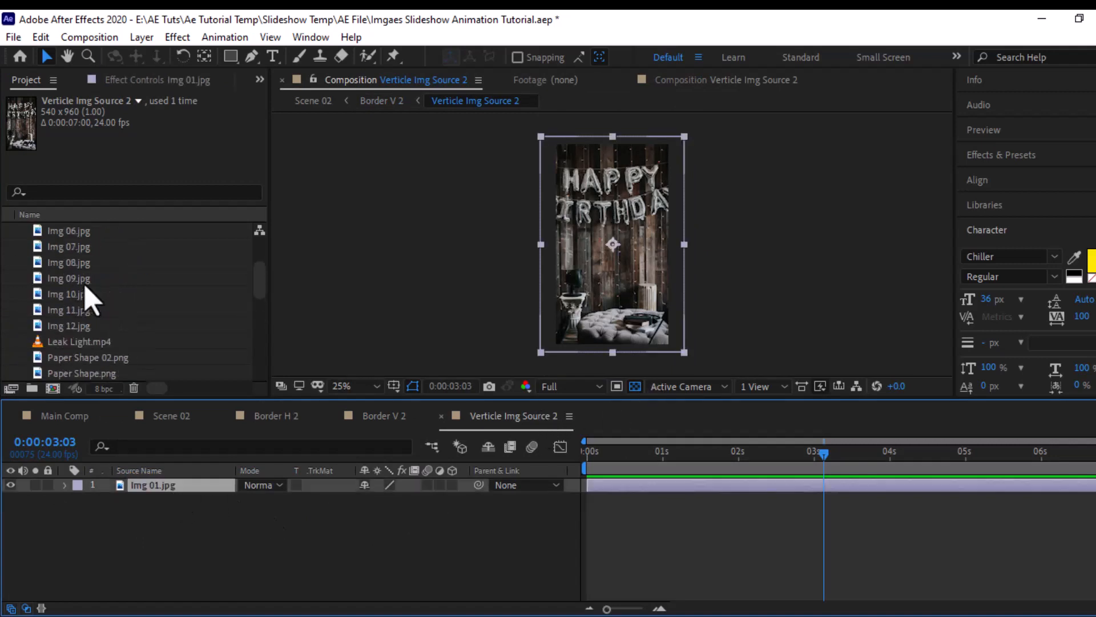
left_click(87, 251)
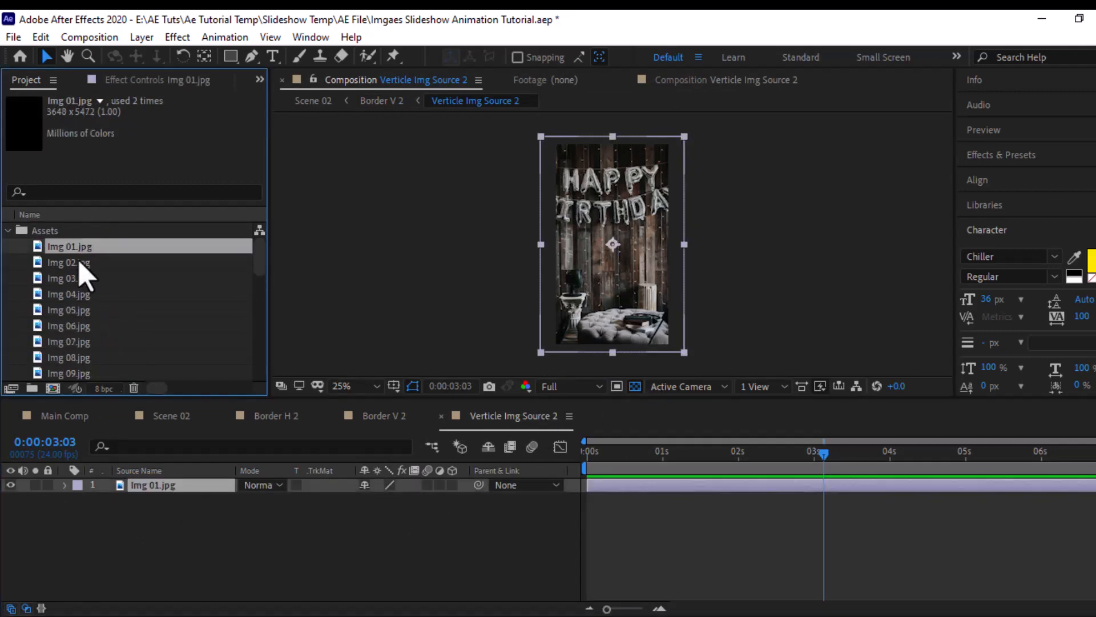
left_click(77, 263)
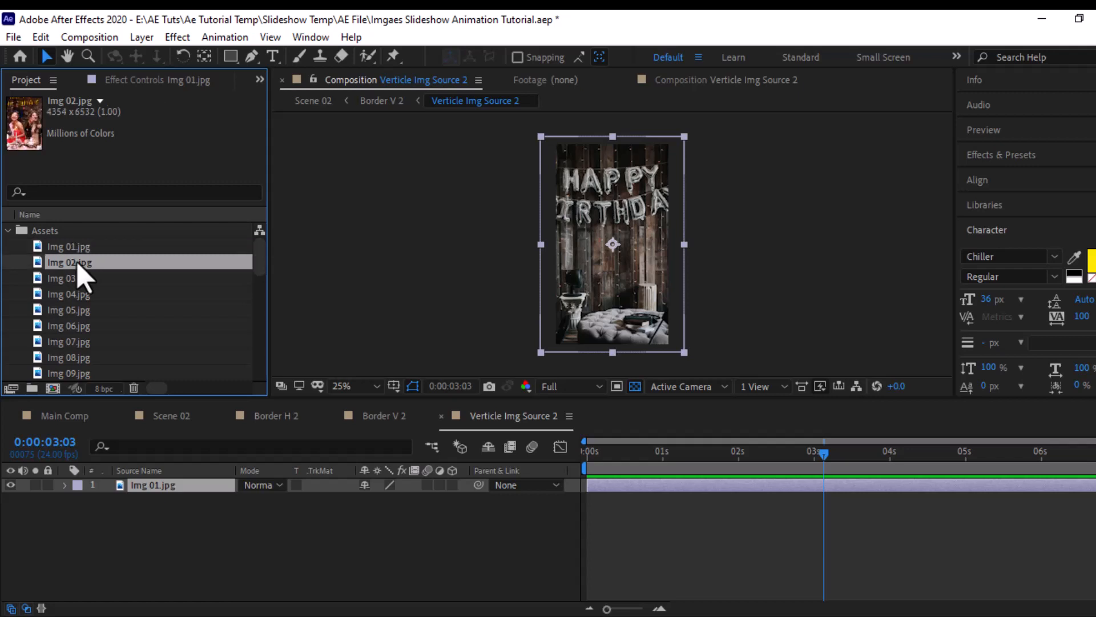
left_click_drag(78, 265, 138, 501)
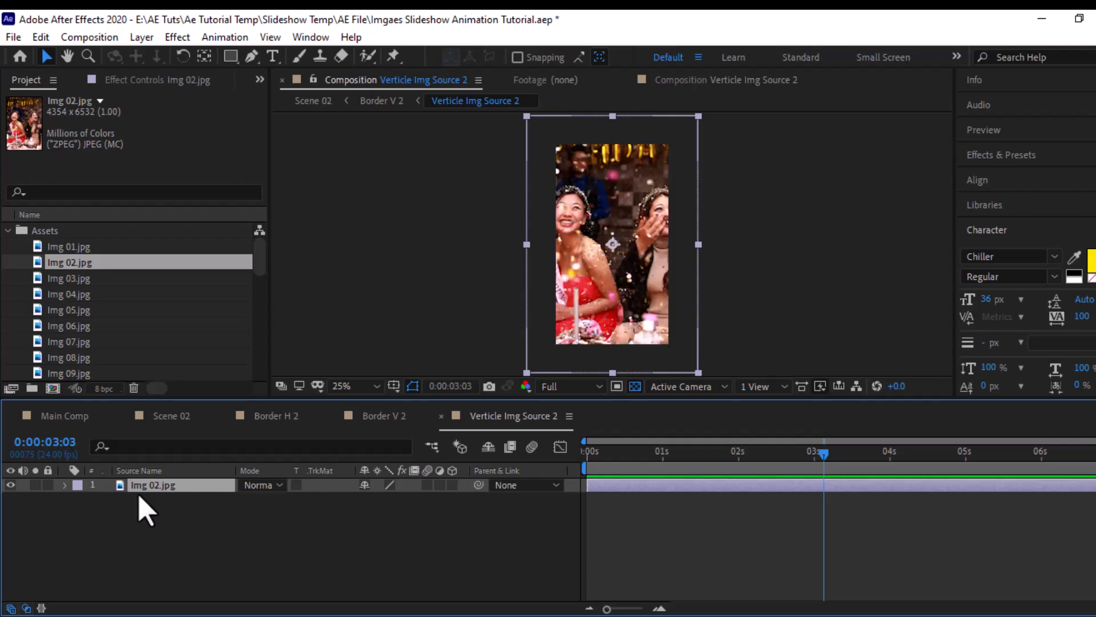
left_click_drag(698, 116, 674, 160)
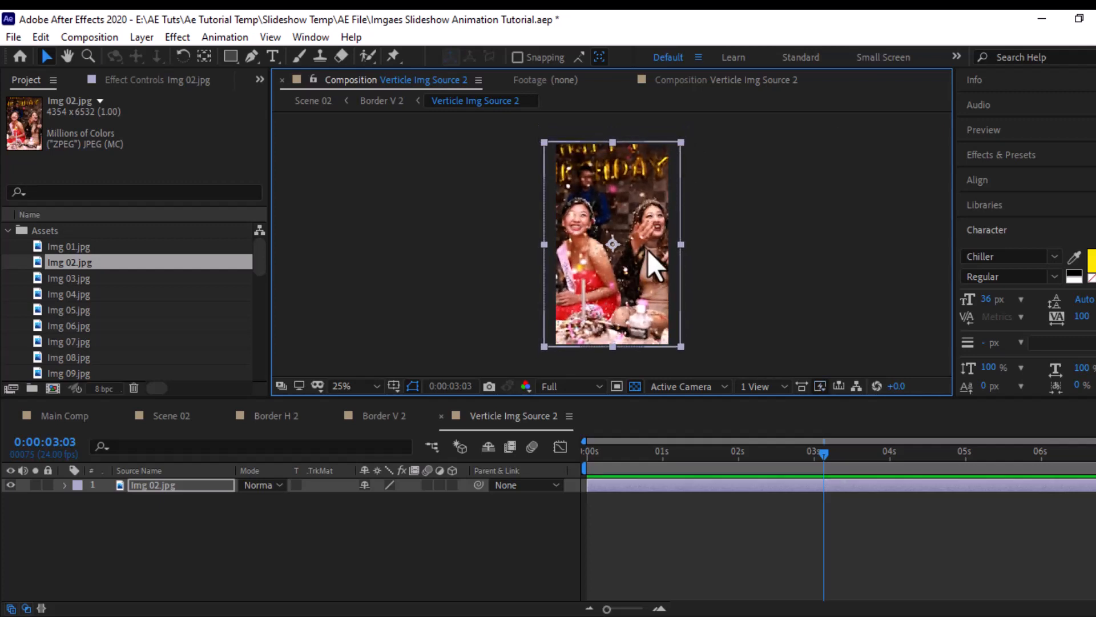
- Open the Square Border 2 composition and replace its Horizontal Img Source 02 layer with Square Img Source 02
left_click(389, 417)
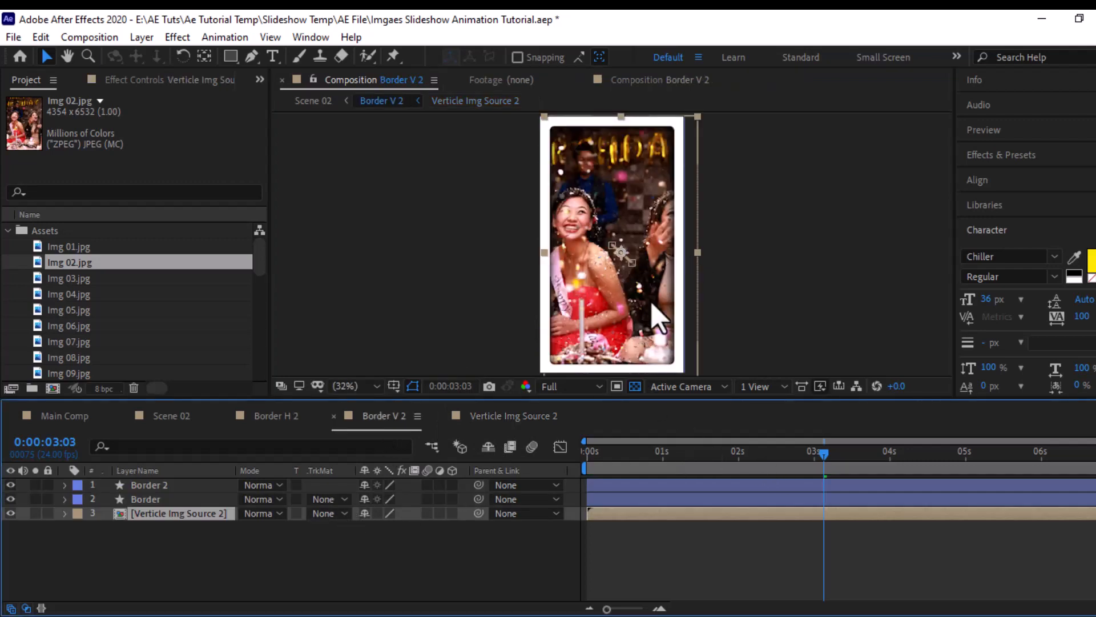
left_click(283, 418)
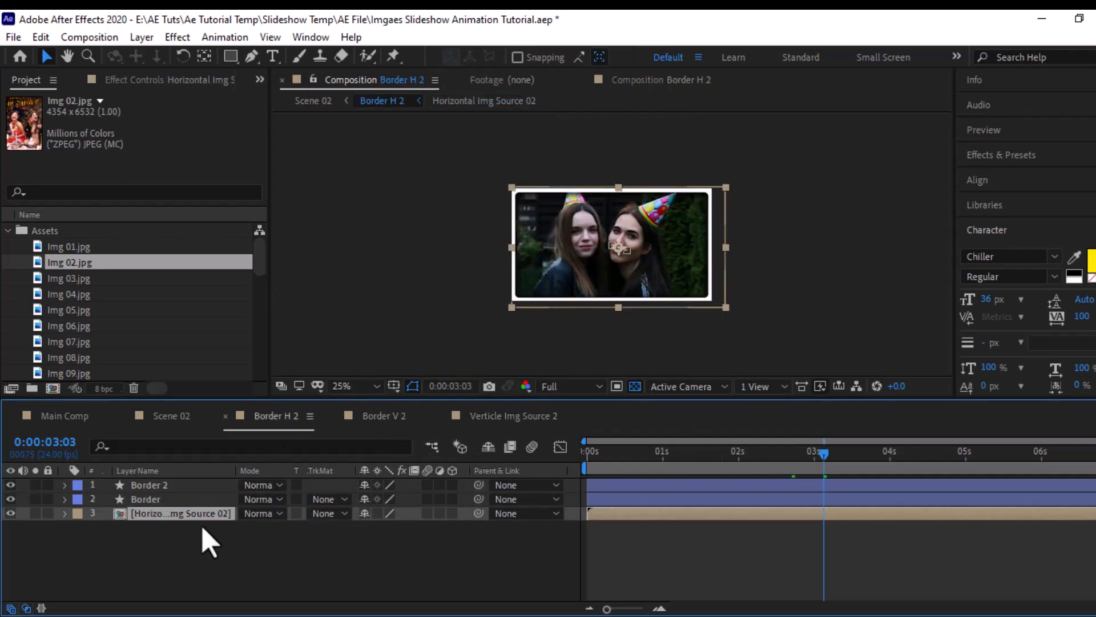
left_click(174, 417)
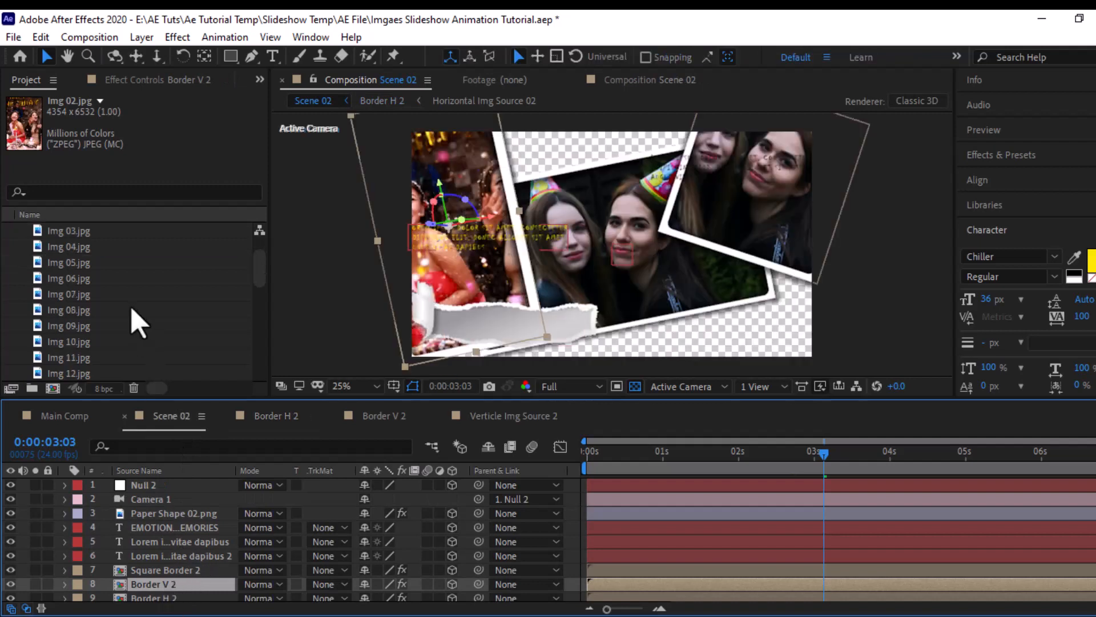
scroll(135, 318, "down", 5)
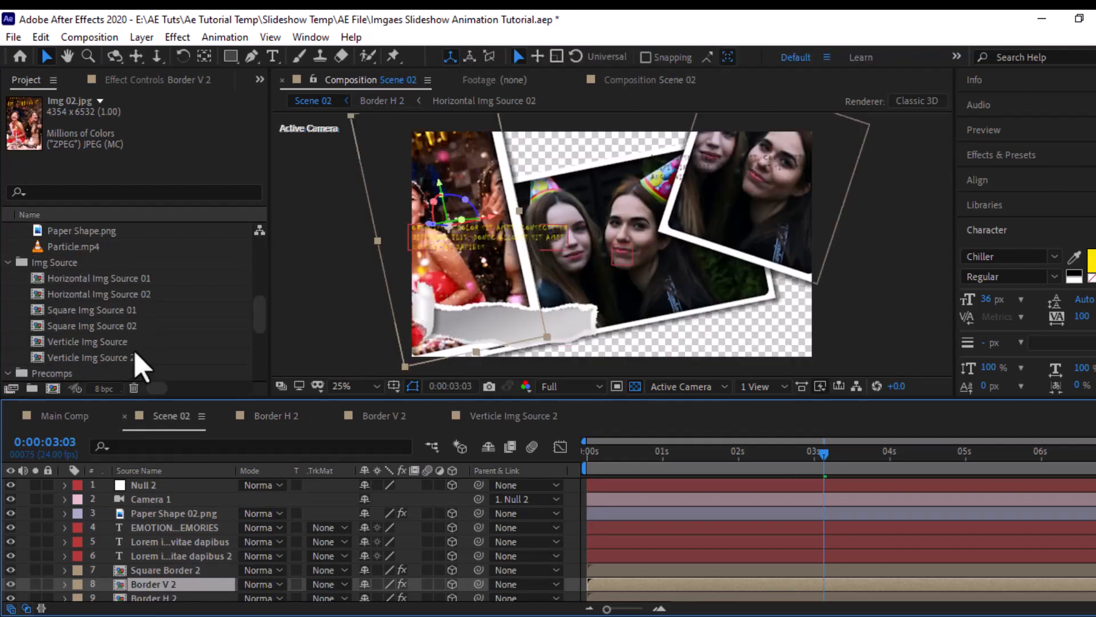
double_click(84, 310)
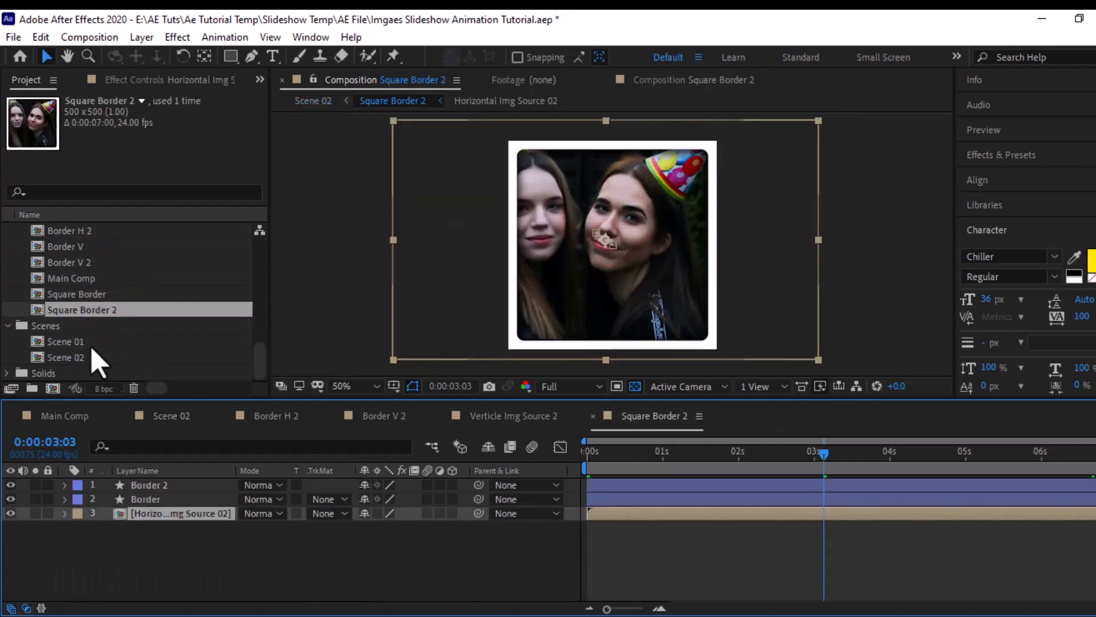
scroll(98, 363, "up", 2)
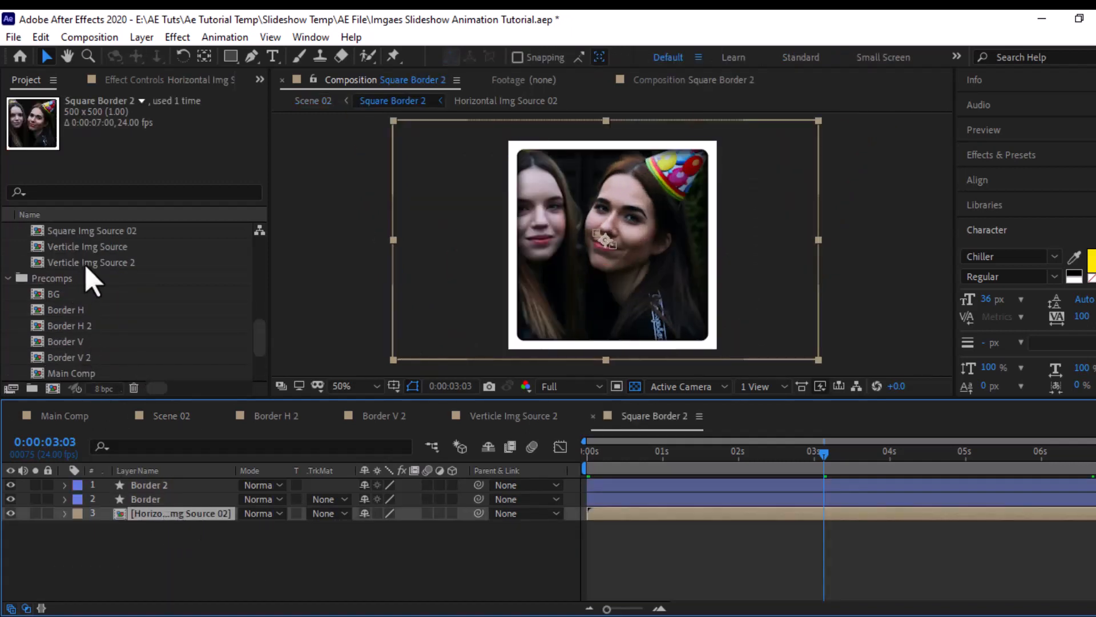
scroll(94, 302, "up", 2)
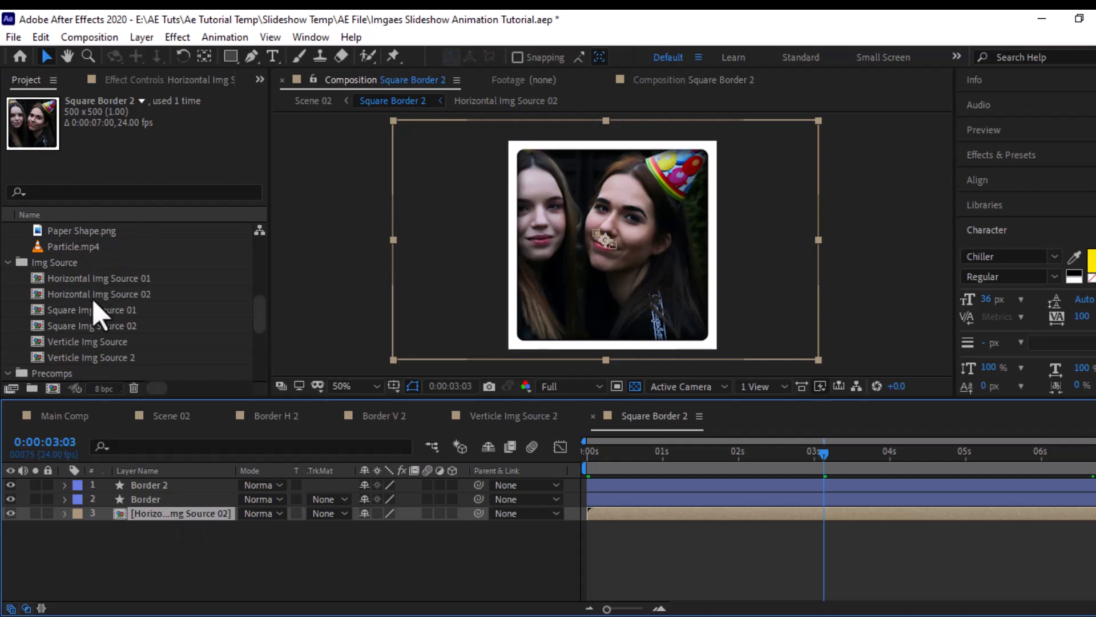
left_click(115, 325)
left_click_drag(114, 326, 165, 519)
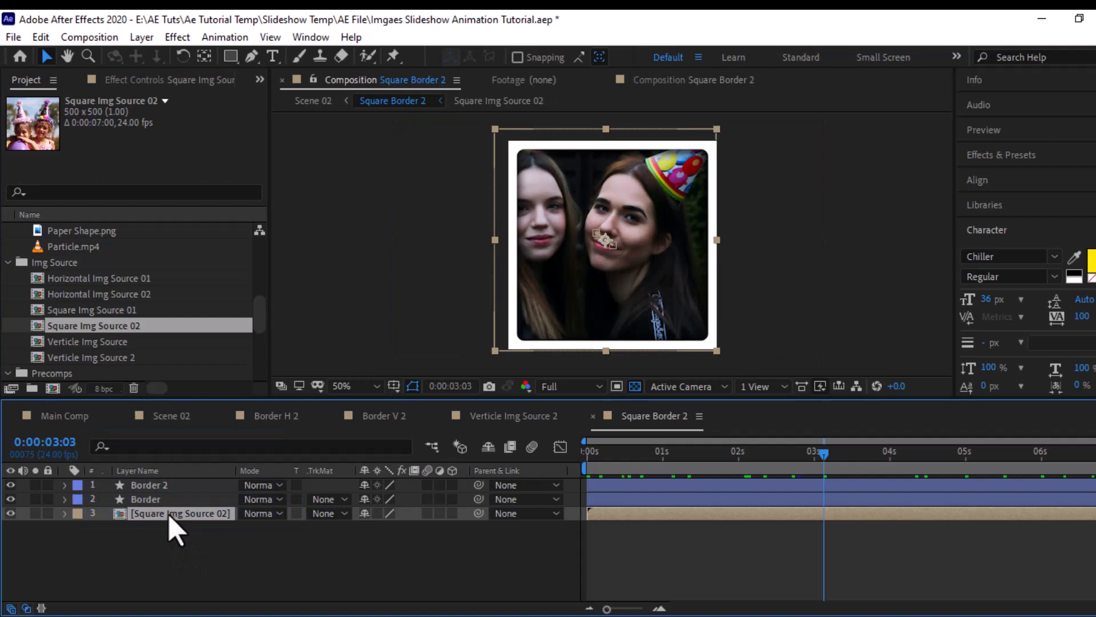
- In Square Img Source 02, replace Img 06.jpg with Img 08.jpg, then scale down and reposition the photo within the frame
double_click(169, 514)
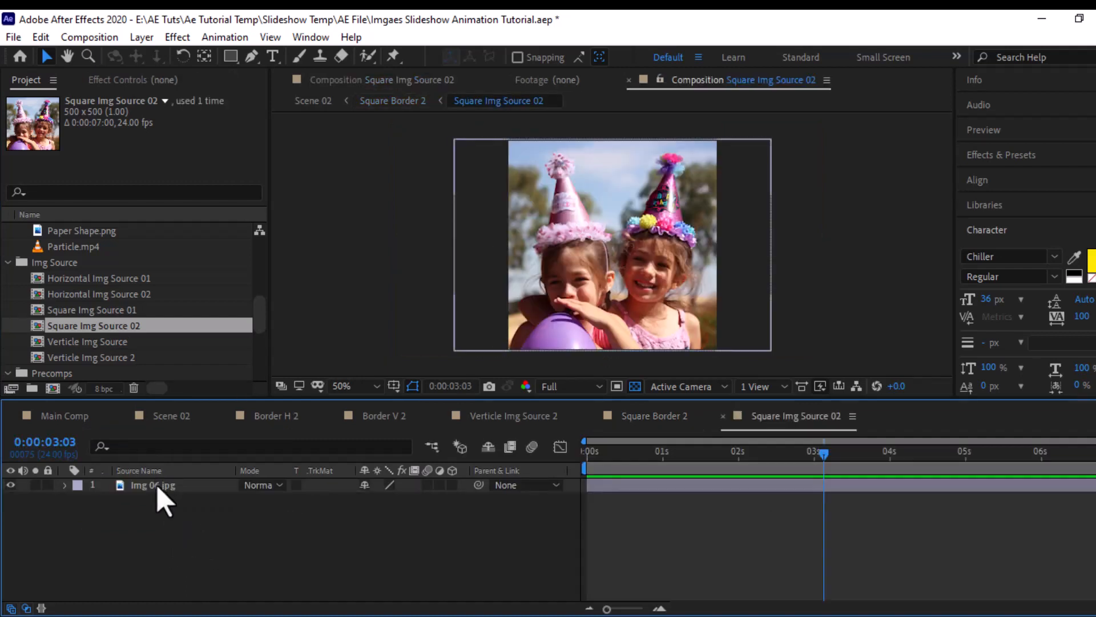
left_click(158, 490)
scroll(108, 325, "up", 5)
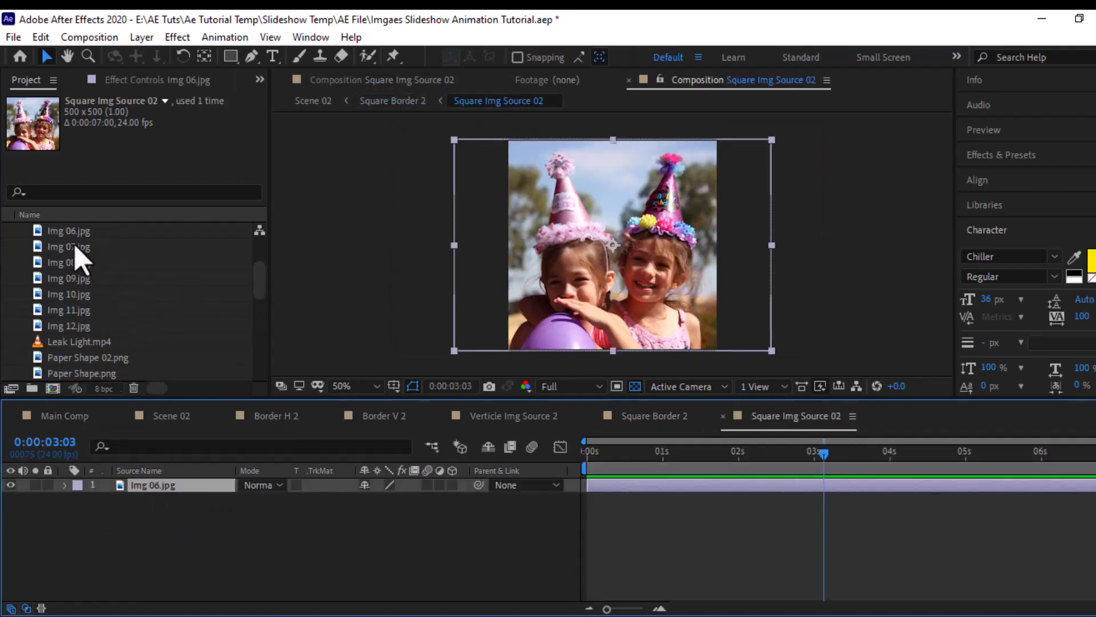
left_click(80, 247)
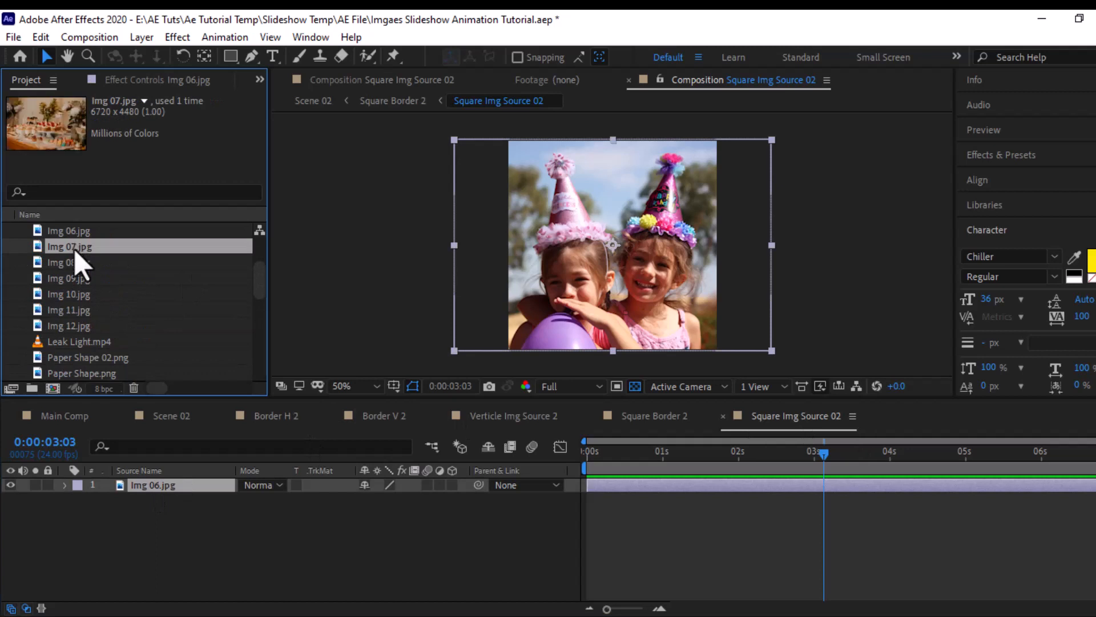
key("Down")
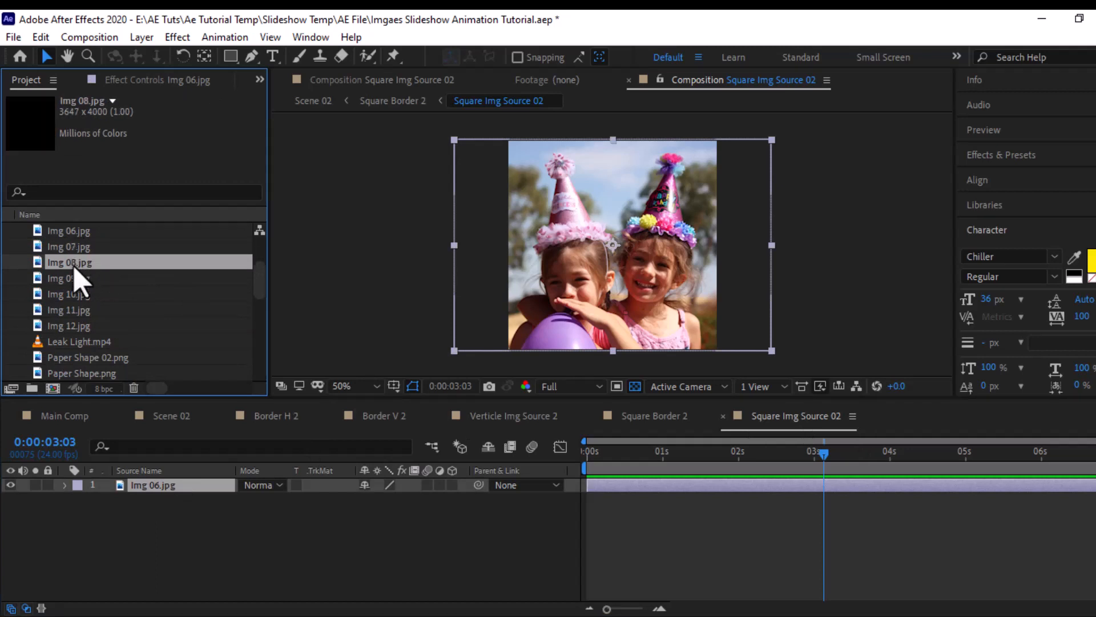
left_click_drag(74, 277, 133, 492)
scroll(619, 231, "down", 2)
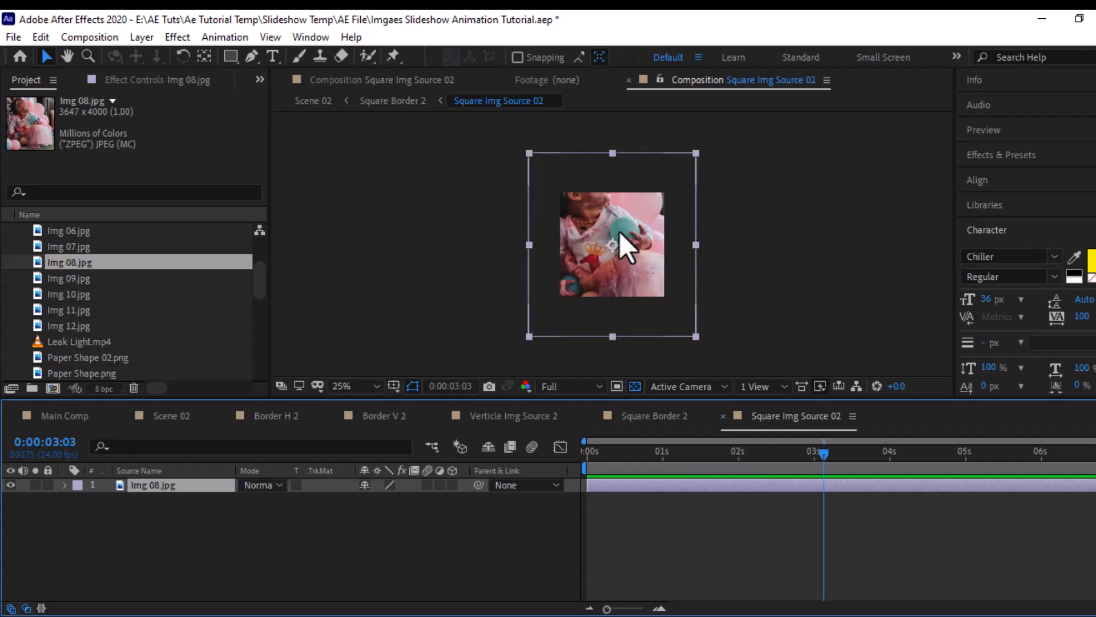
left_click_drag(678, 152, 671, 182)
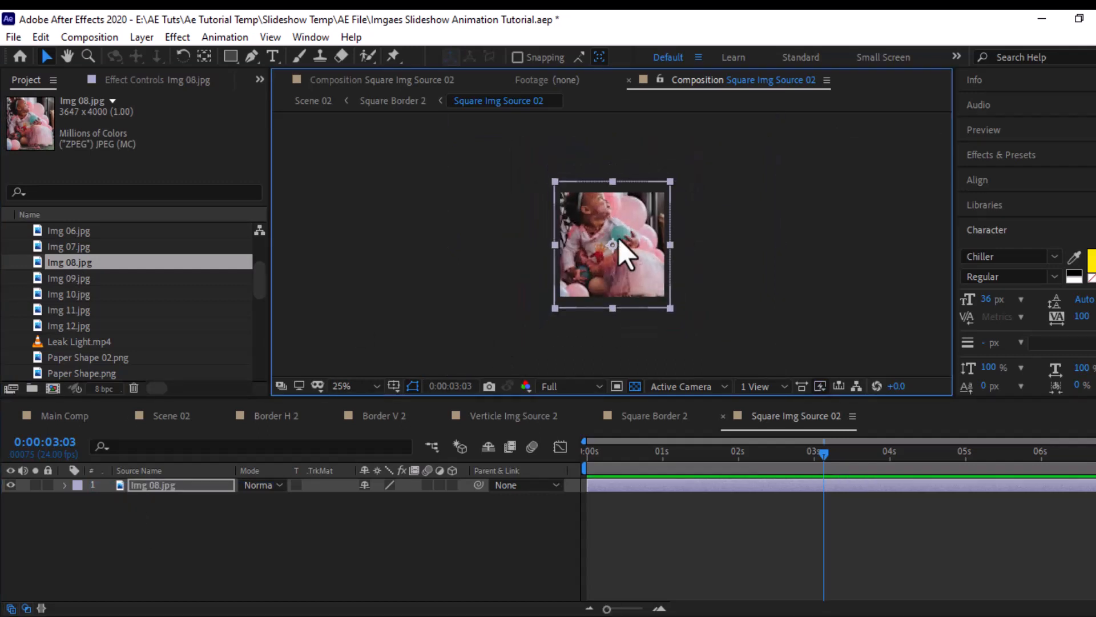
left_click_drag(621, 240, 621, 250)
- In Scene 02, reveal Null 2's Position keyframes and go to the last one at 0:00:06:23
left_click(169, 416)
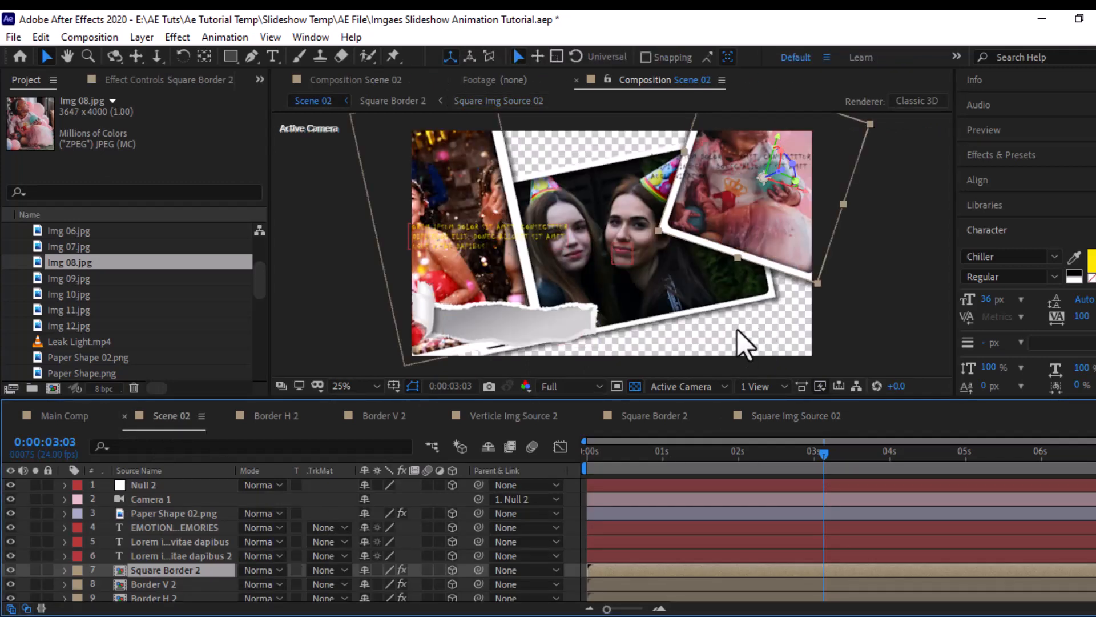
left_click(749, 498)
left_click(753, 485)
key("p")
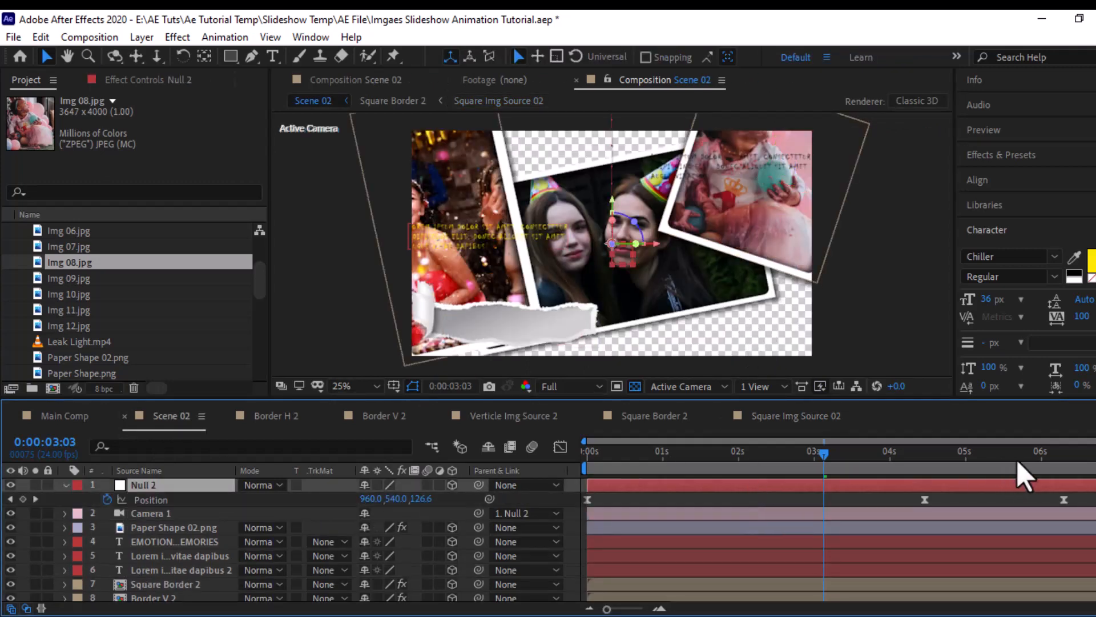
left_click_drag(1017, 460, 1064, 464)
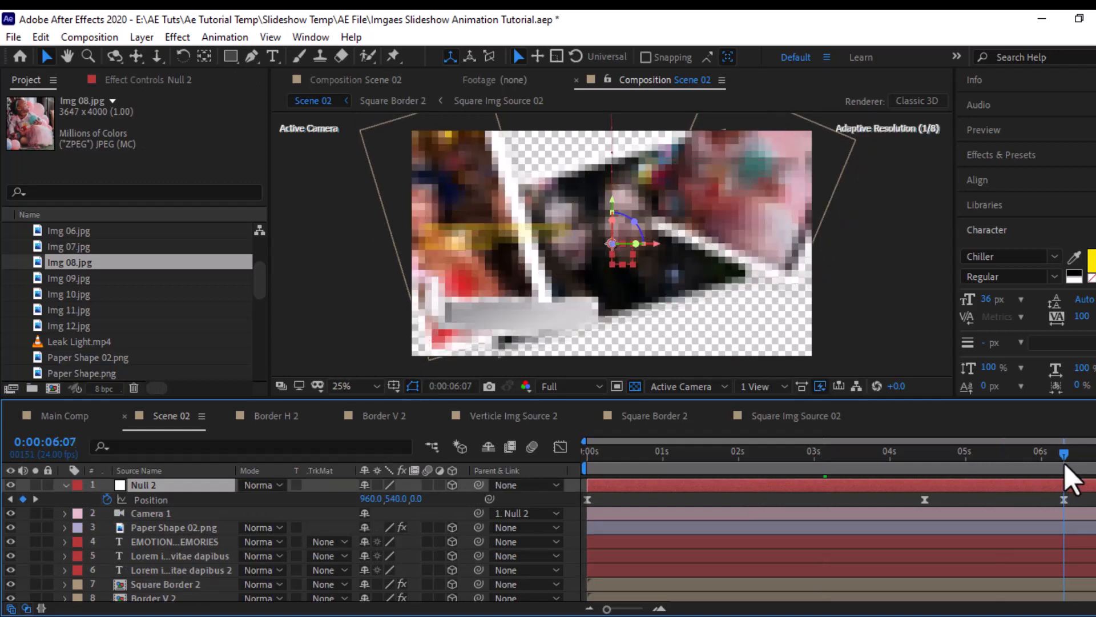
left_click(37, 499)
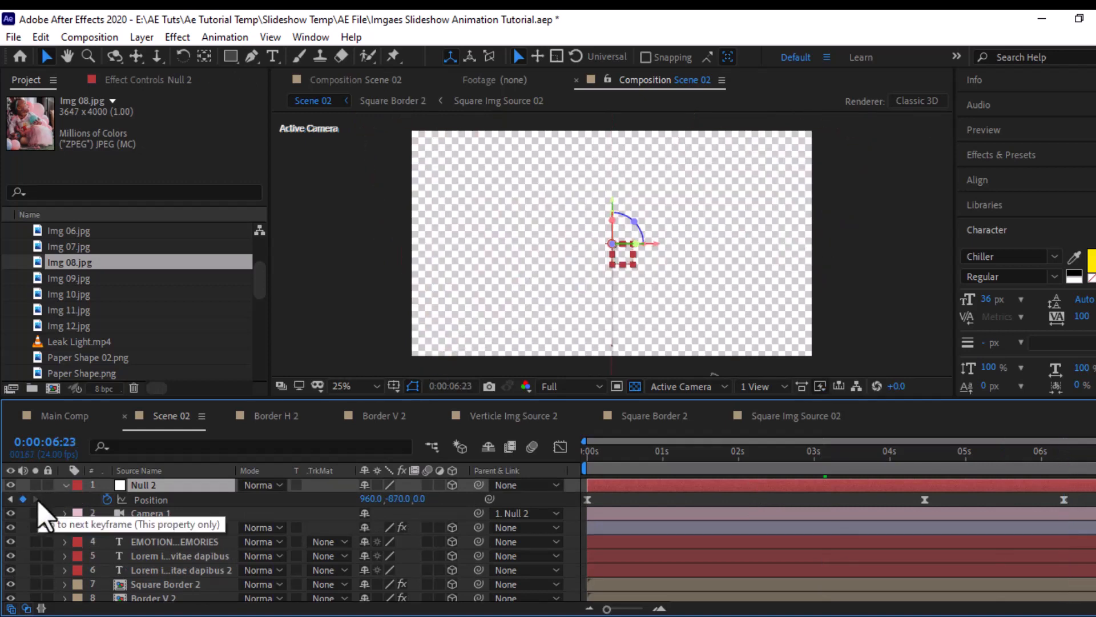
left_click(9, 500)
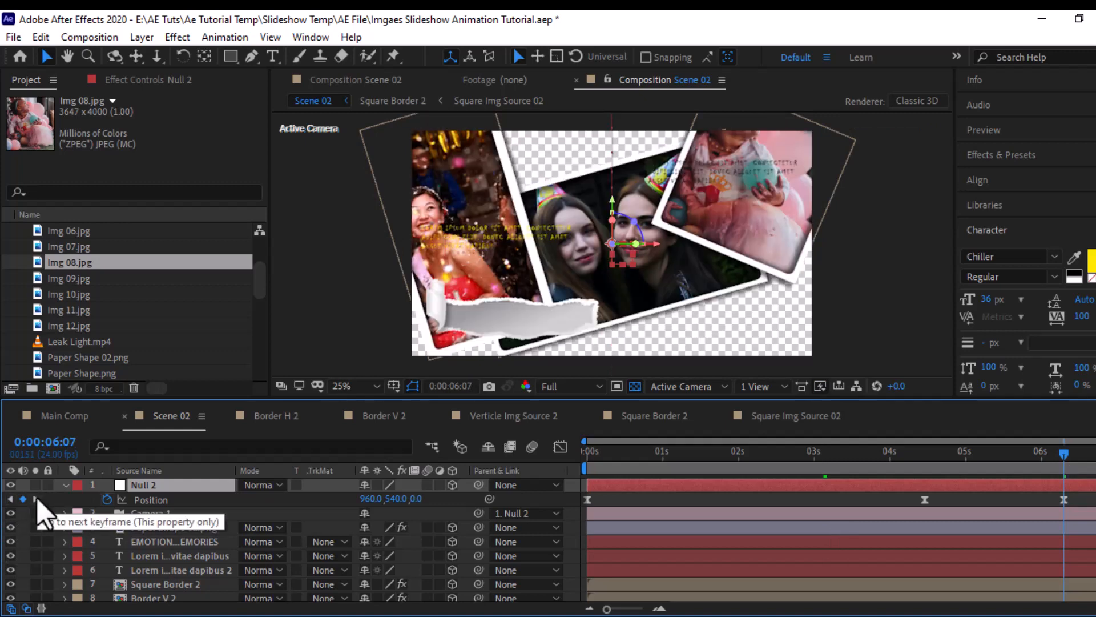
left_click(37, 498)
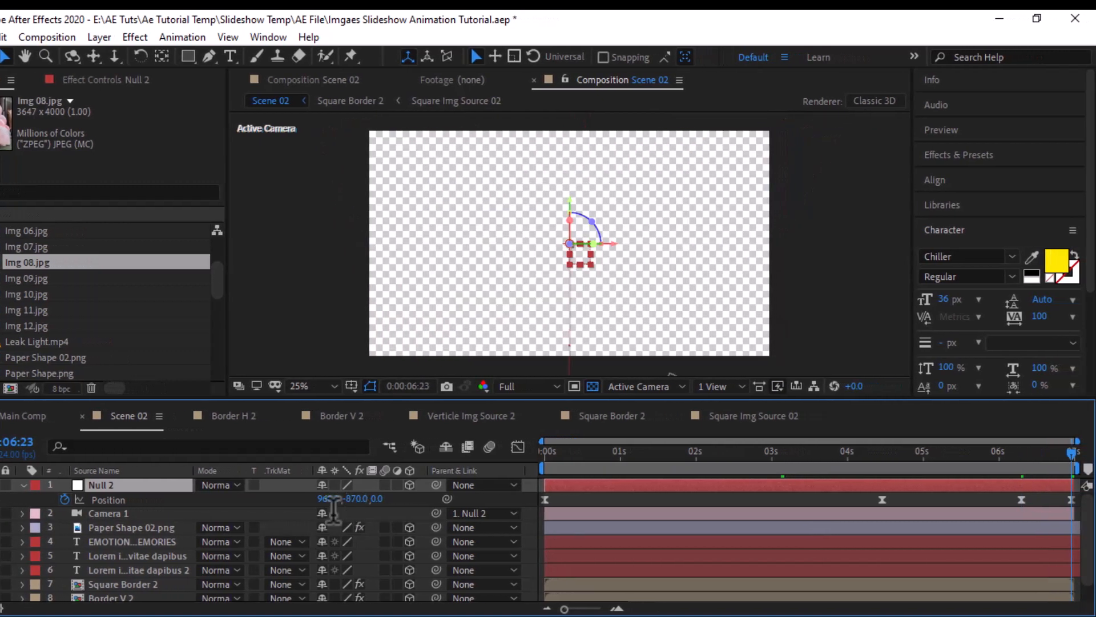
- Set Null 2's last Position keyframe to 3105, 540, 0 for a horizontal exit, and collapse the layer's properties
left_click(342, 499)
key("Return")
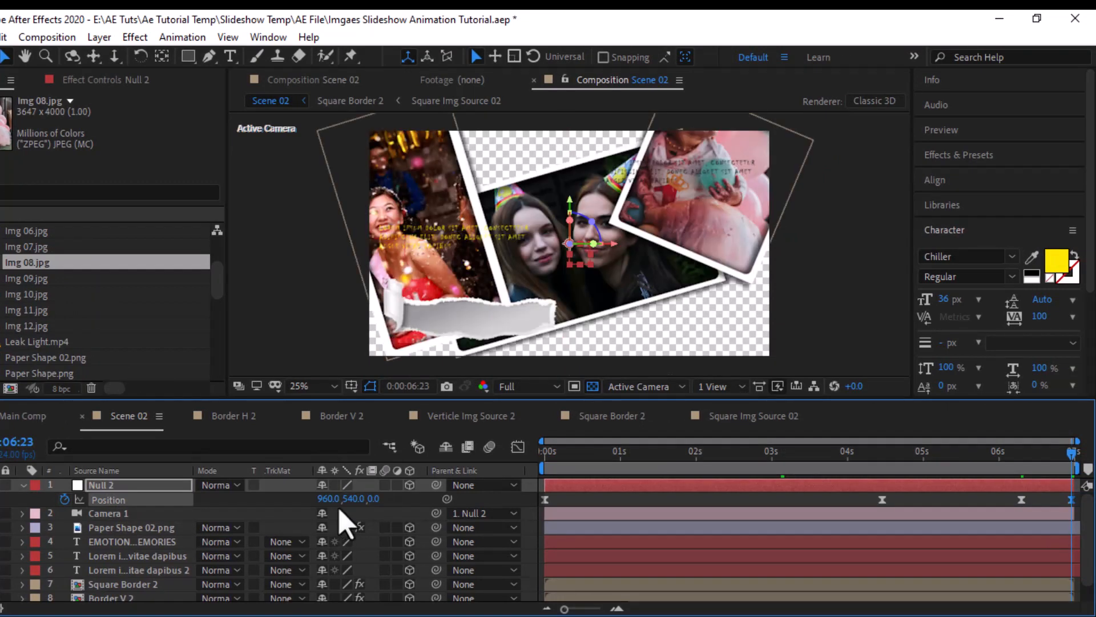
left_click_drag(324, 504, 697, 516)
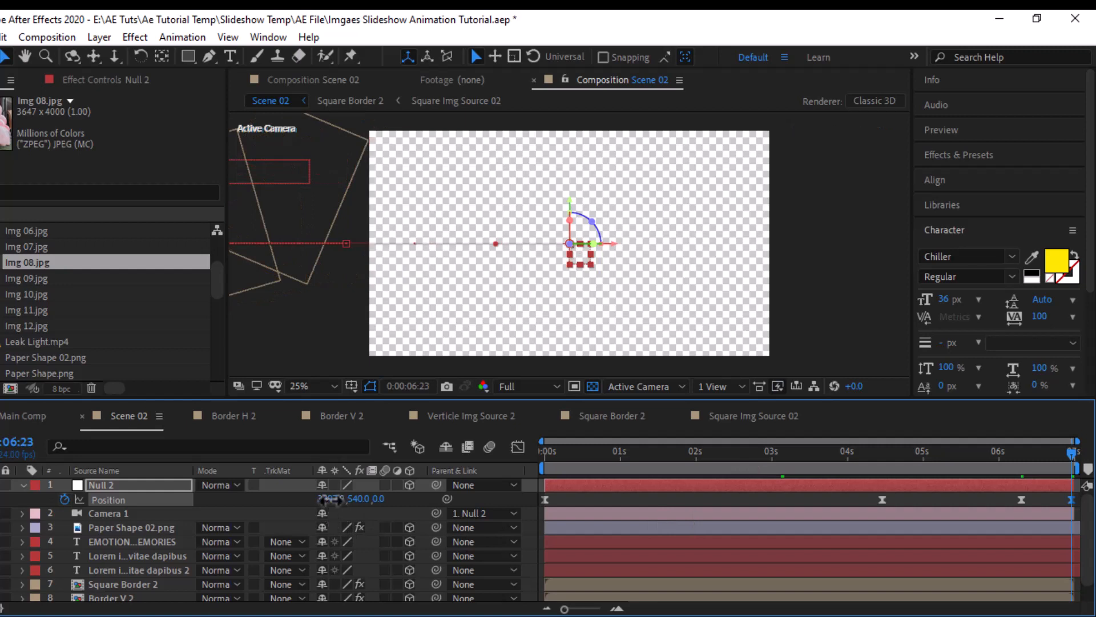
mouse_move(335, 505)
left_mouse_down()
mouse_move(329, 499)
mouse_move(345, 499)
left_mouse_up()
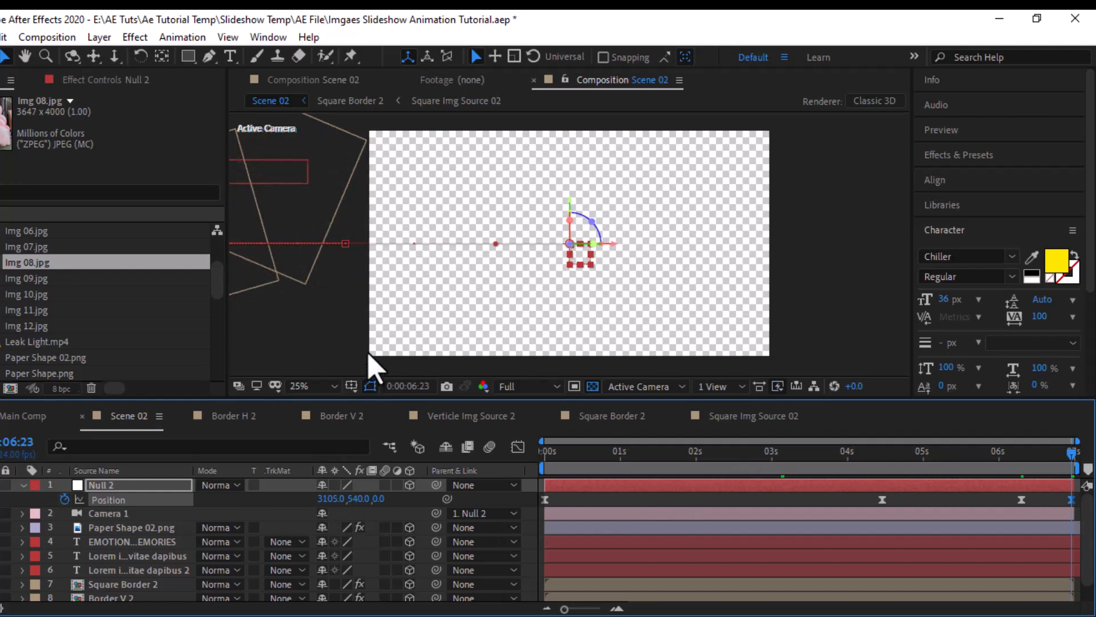
left_click(23, 485)
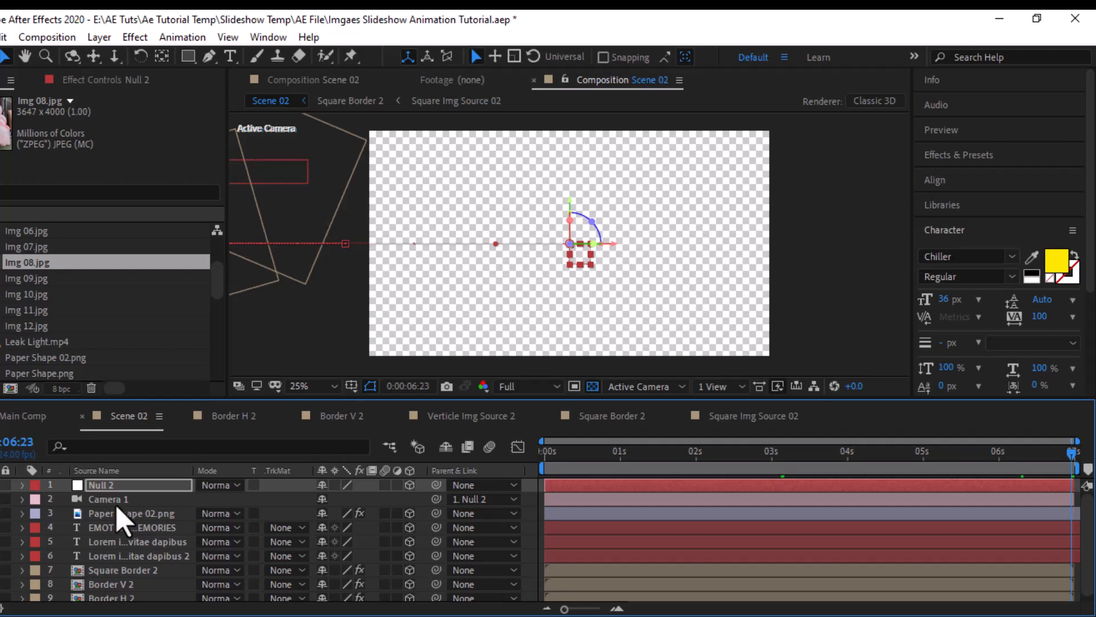
- Open Main Comp and add Scene 02 above Scene 01, placed in time near the end of Scene 01
left_click(29, 416)
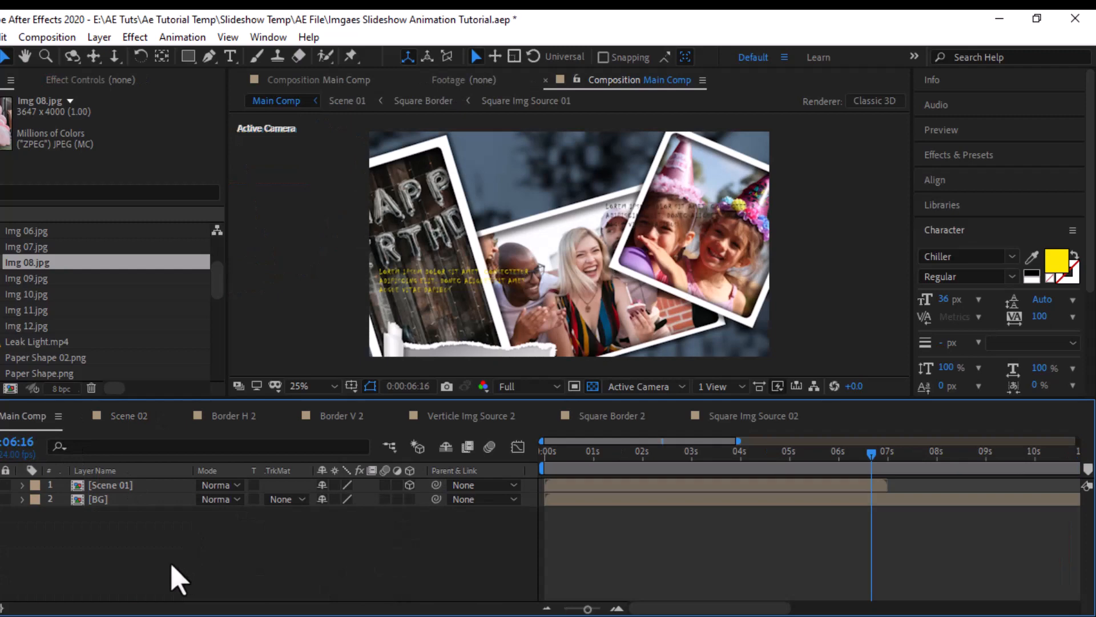
left_click_drag(570, 610, 564, 608)
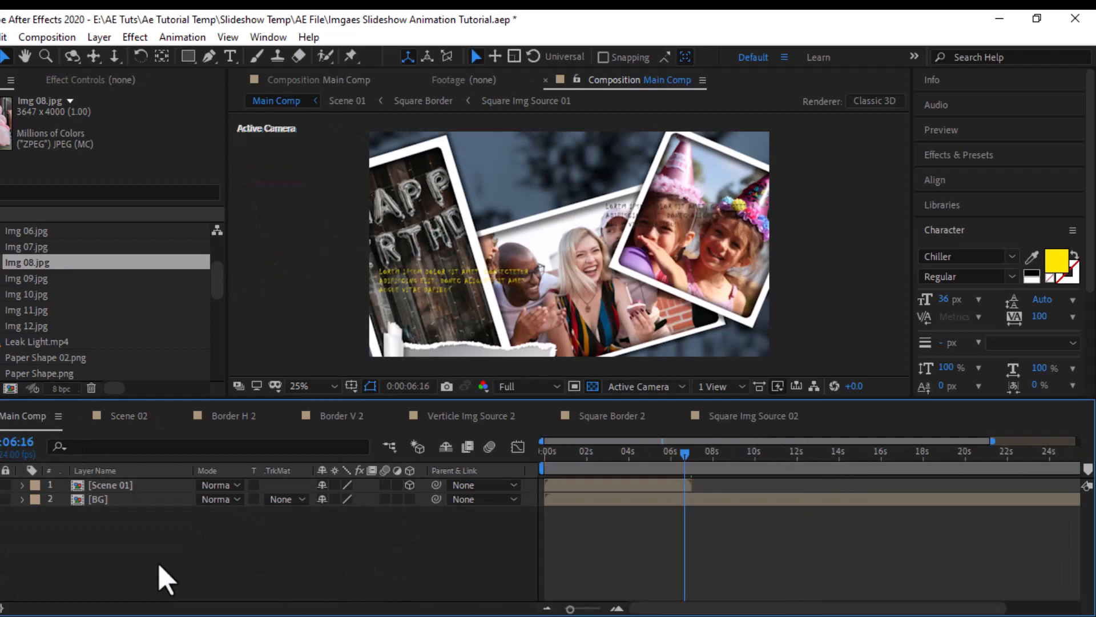
scroll(29, 318, "down", 6)
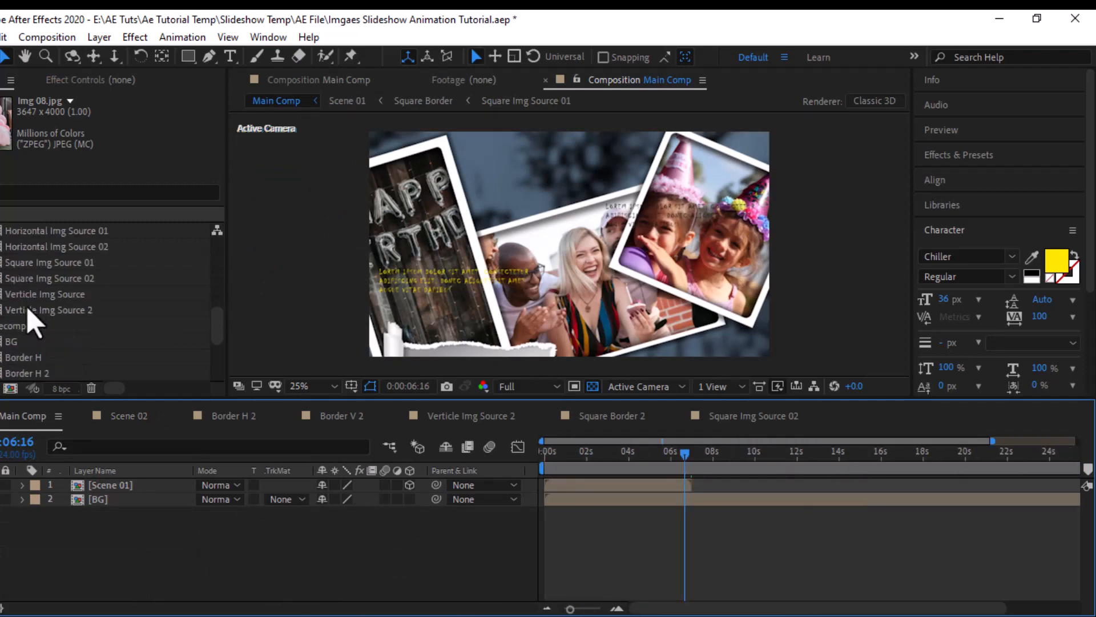
scroll(83, 341, "down", 3)
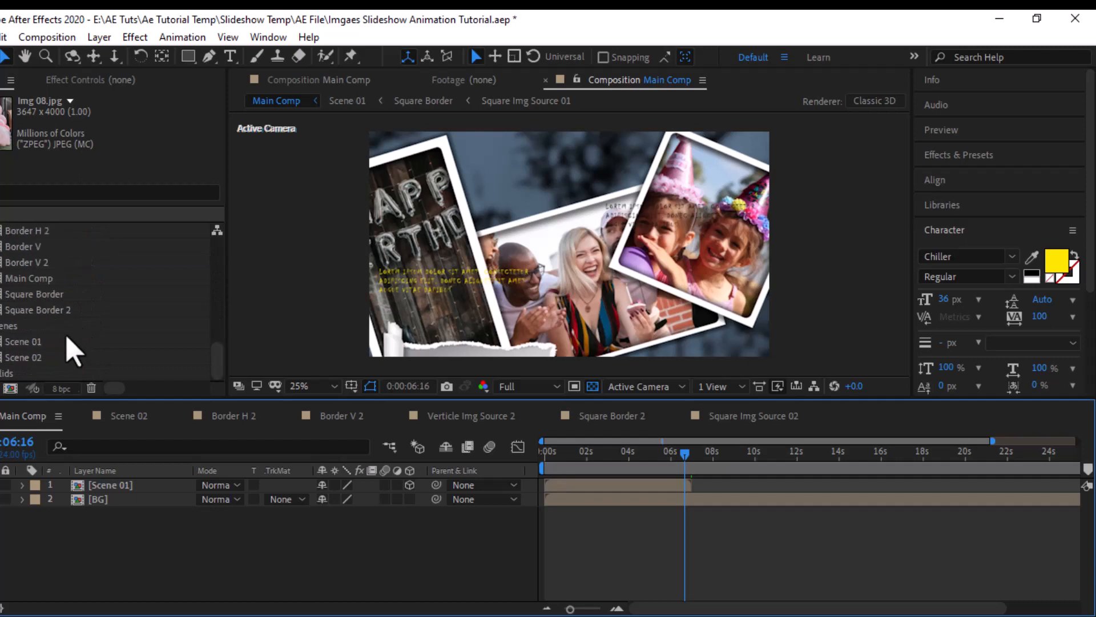
left_click_drag(40, 357, 717, 485)
- Shift the Scene 02 layer slightly so it starts just as Scene 01 ends, and check the transition and the rest of the scene
left_click(695, 458)
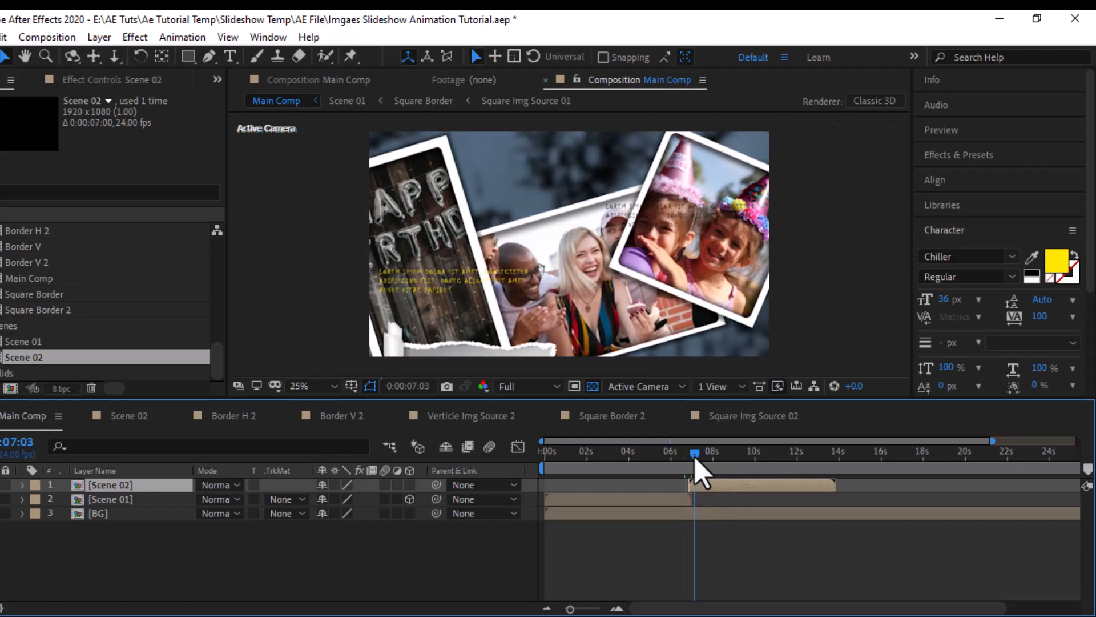
left_click_drag(695, 459, 689, 460)
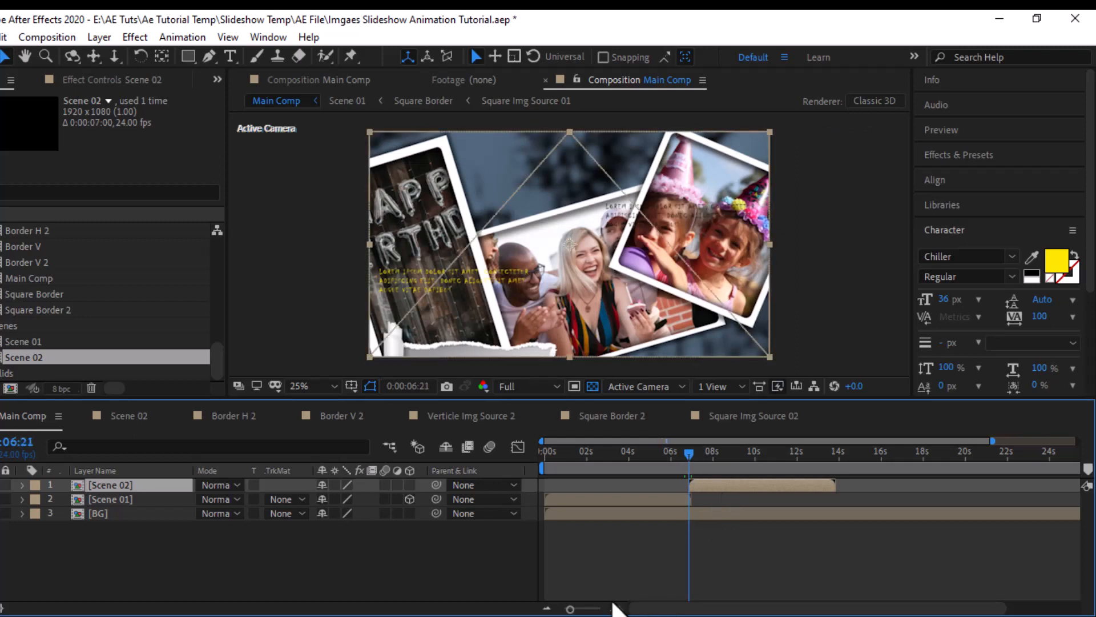
left_click(590, 610)
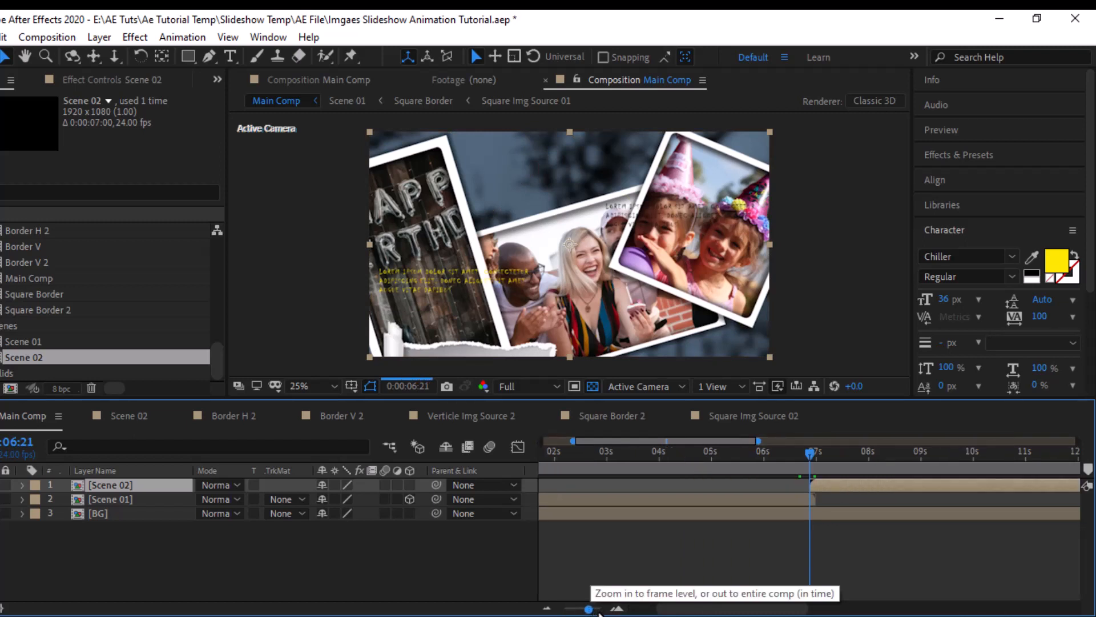
left_click(595, 610)
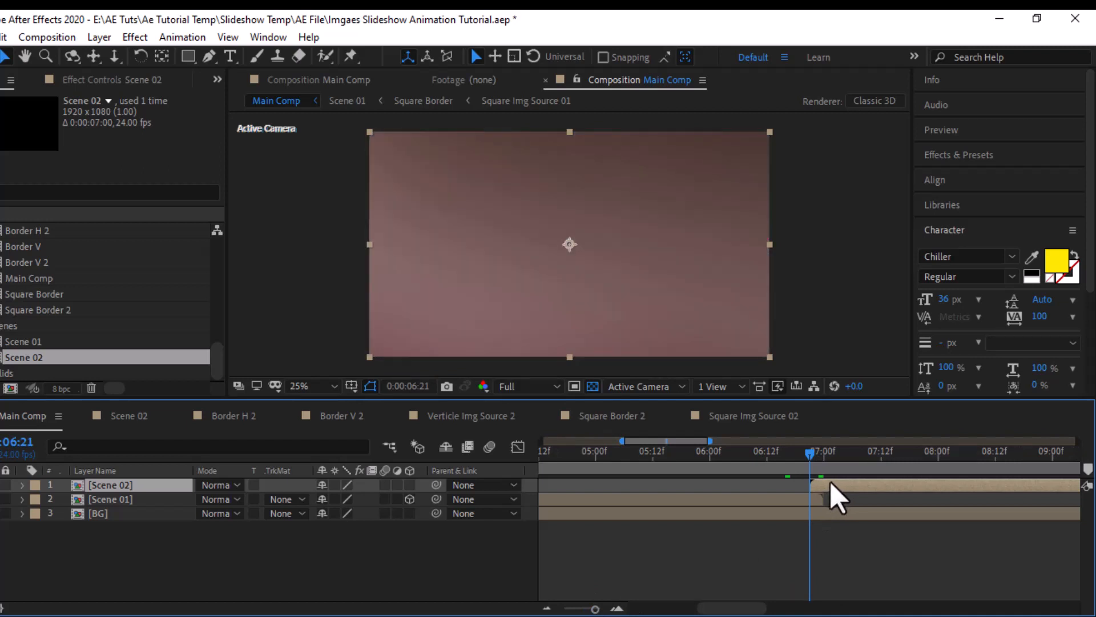
left_click_drag(831, 487, 838, 488)
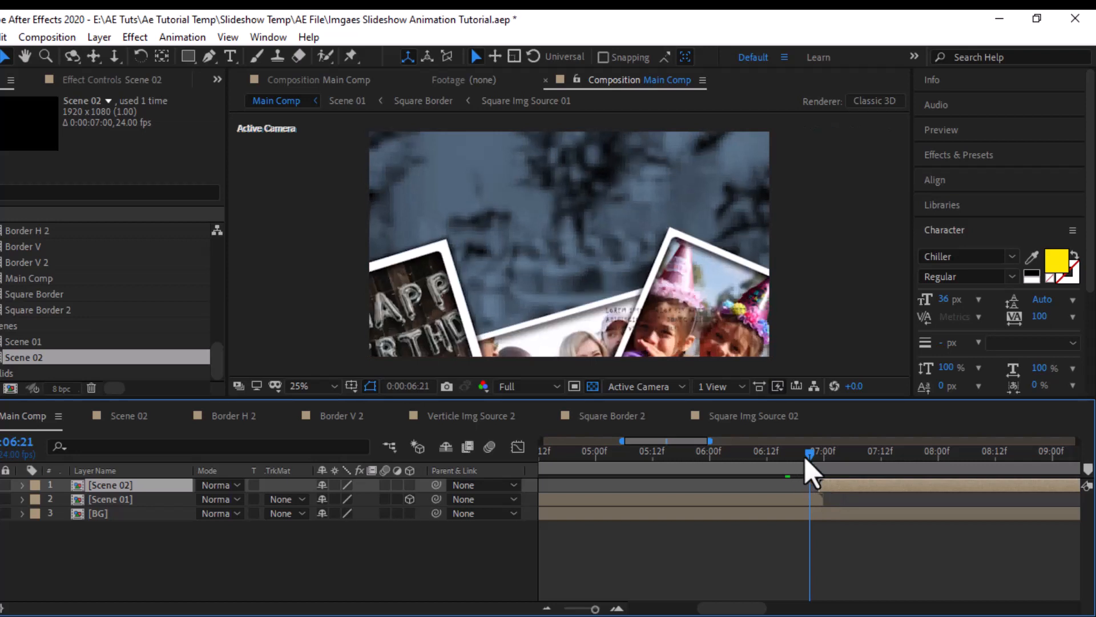
left_click_drag(811, 460, 812, 461)
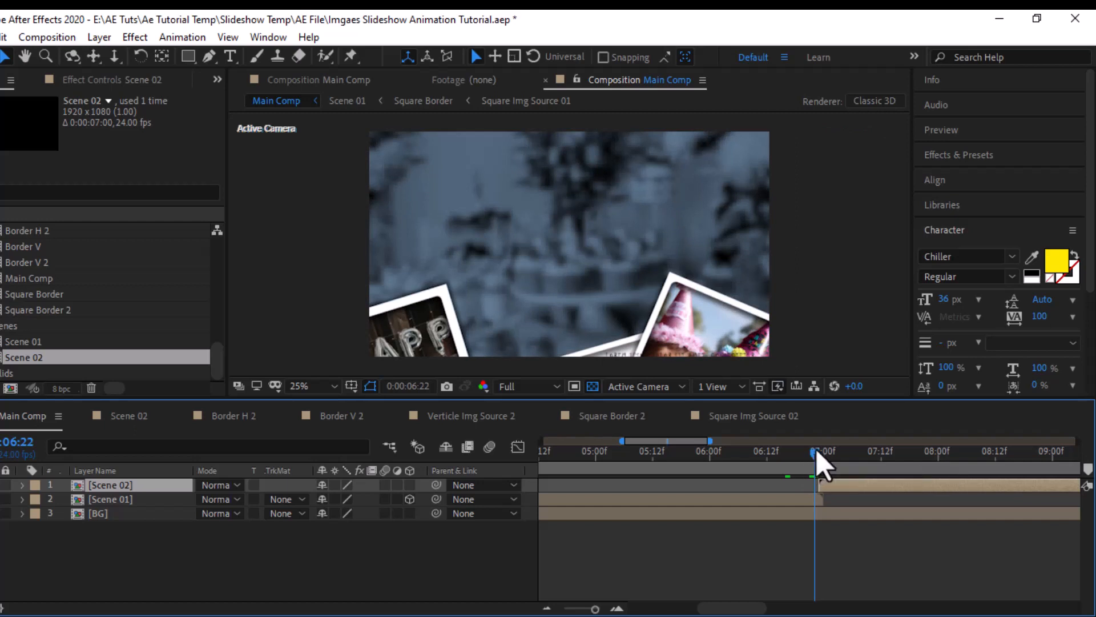
left_click_drag(816, 449, 835, 460)
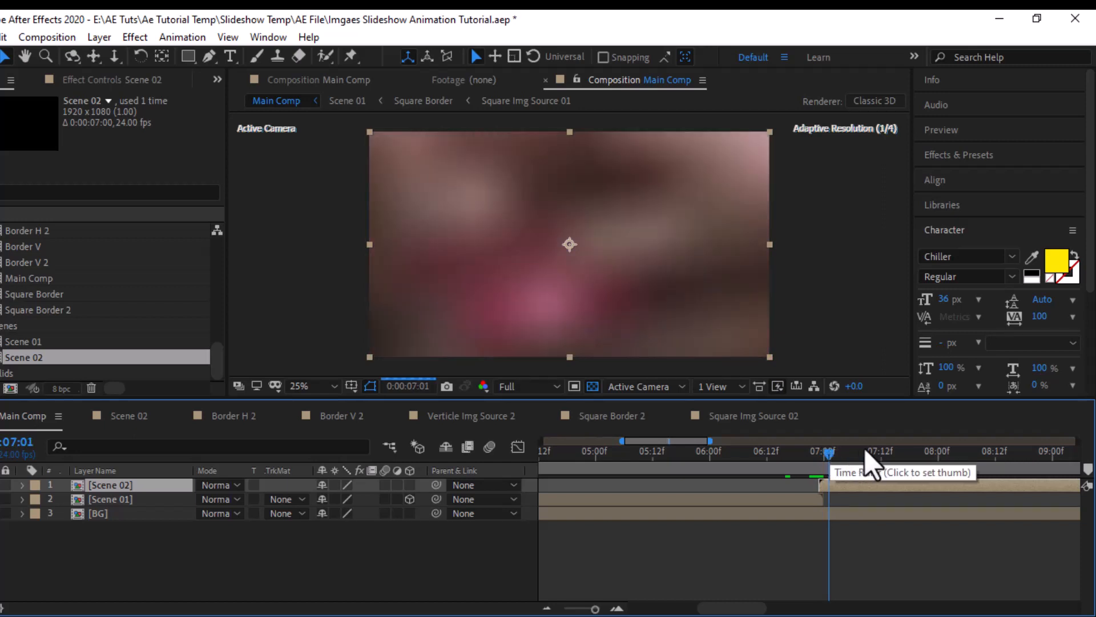
left_click_drag(829, 451, 913, 451)
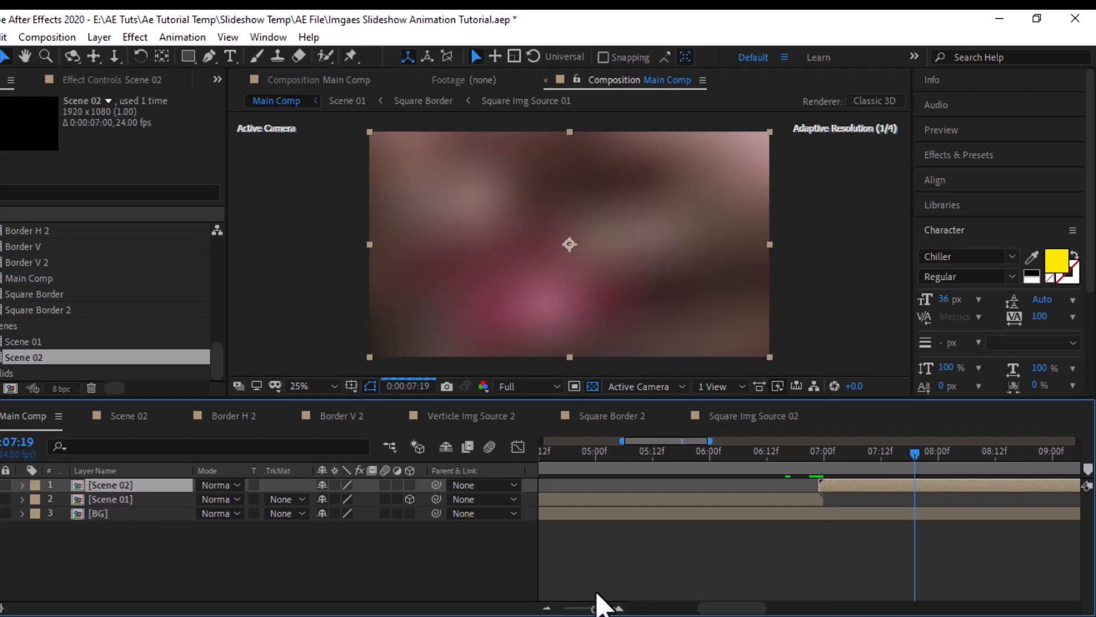
left_click(574, 609)
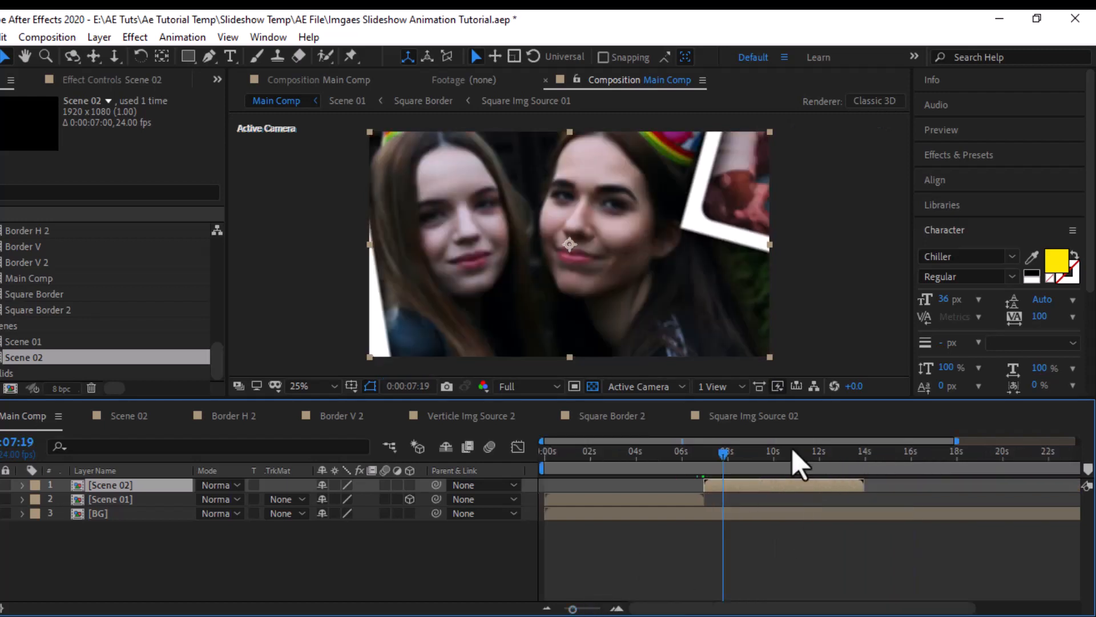
left_click_drag(775, 459, 860, 464)
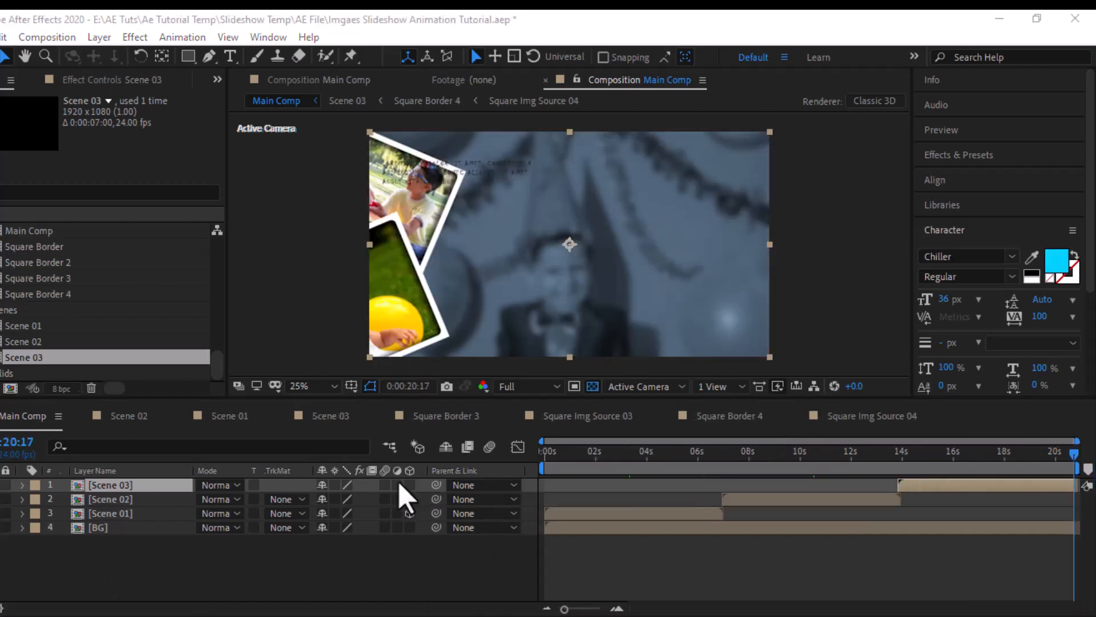
- Create a black 1920 x 1080 px solid above Scene 03 in Main Comp
right_click(92, 547)
mouse_move(177, 361)
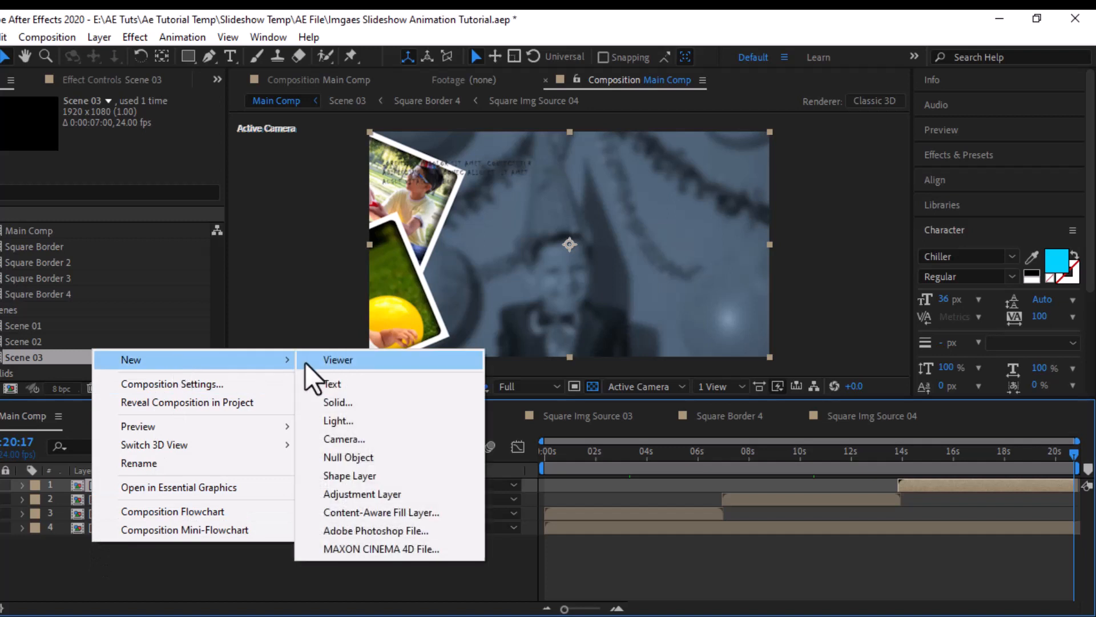
left_click(340, 404)
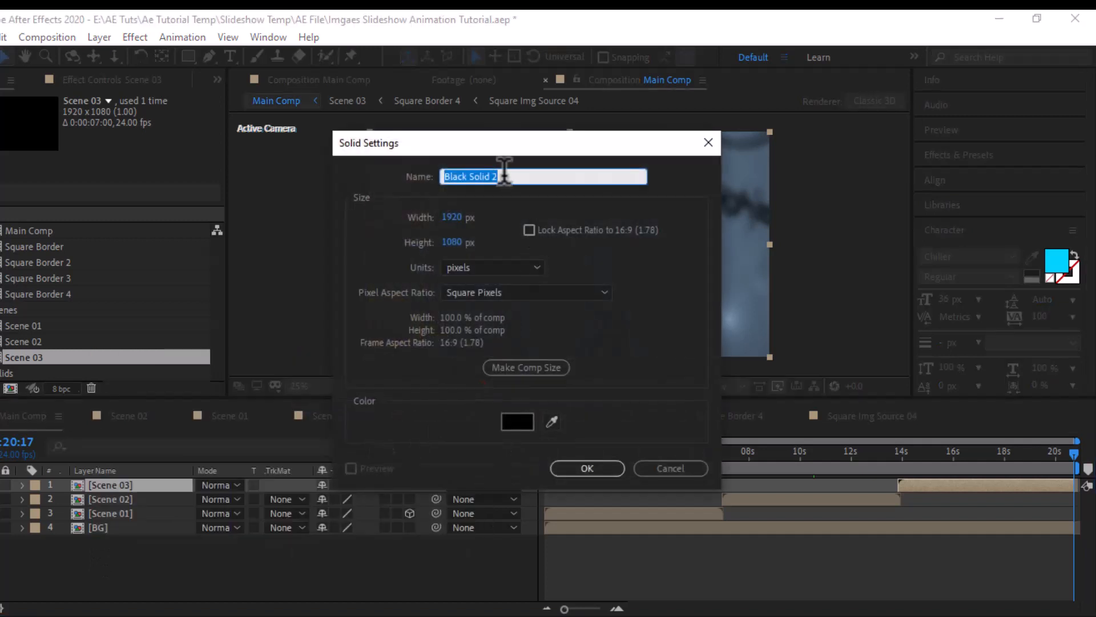
left_click(580, 471)
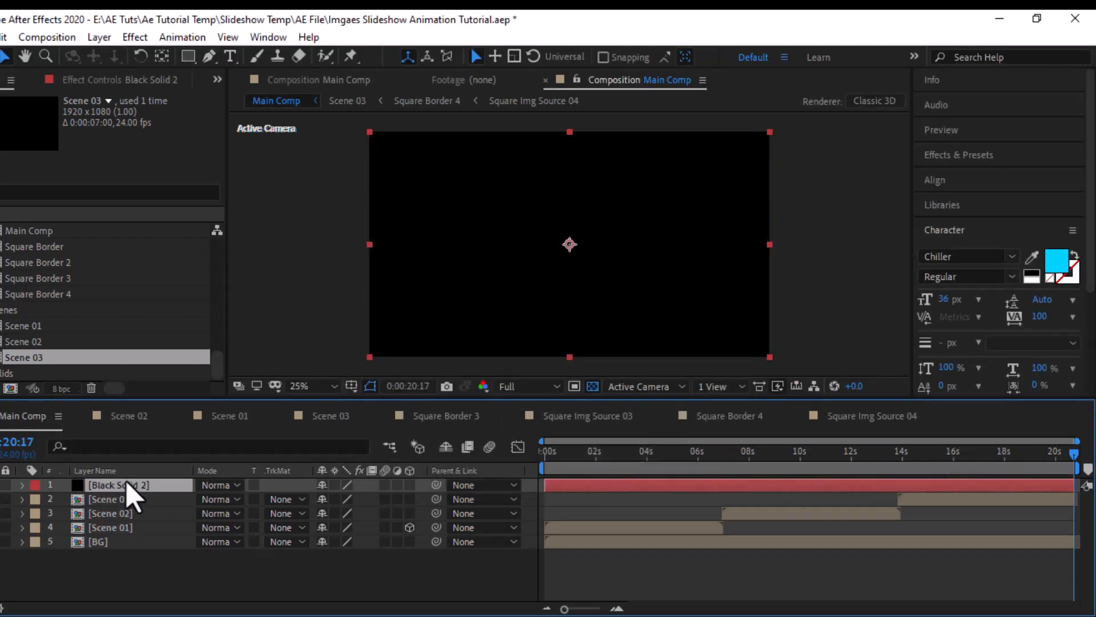
- Add an Opacity keyframe of 0% to the black solid at 0:00:19:18
key("t")
left_click(1052, 456)
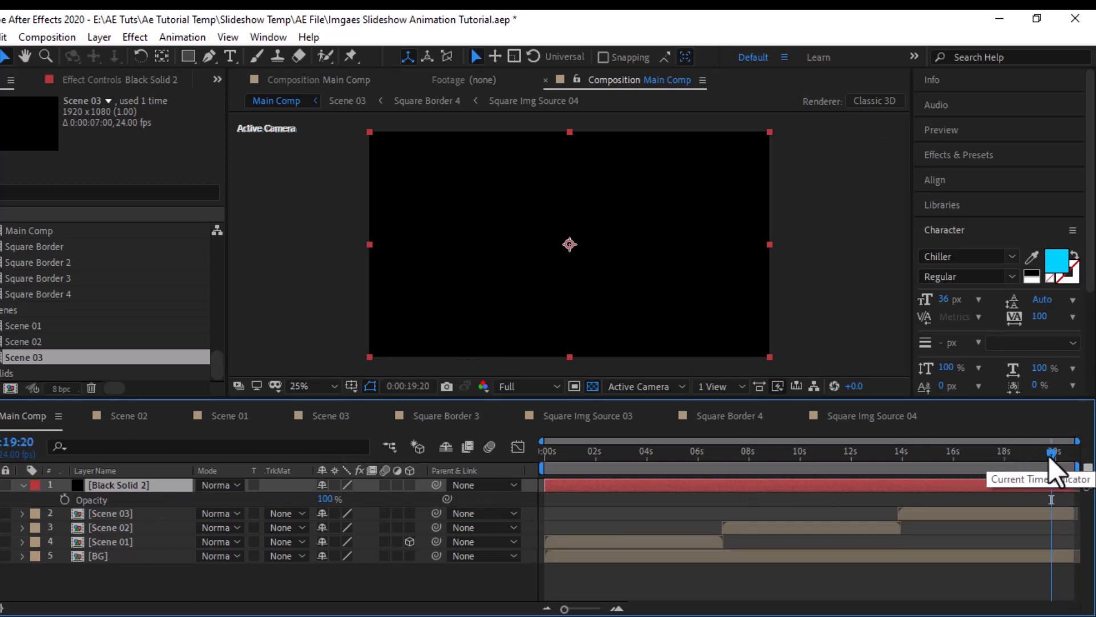
left_click_drag(1049, 458, 1046, 459)
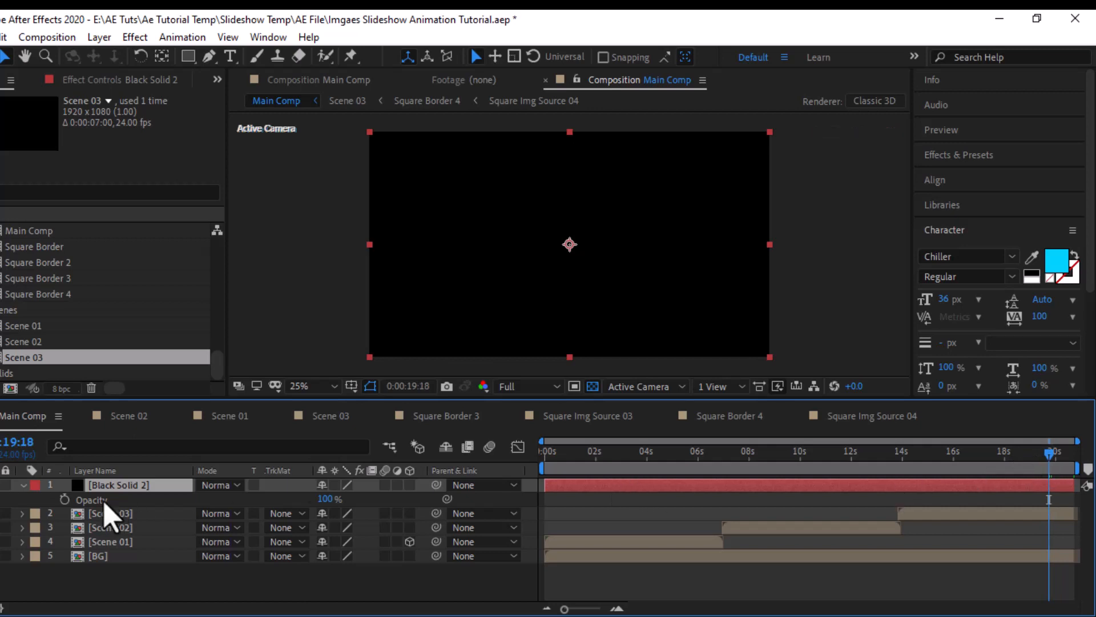
left_click(64, 499)
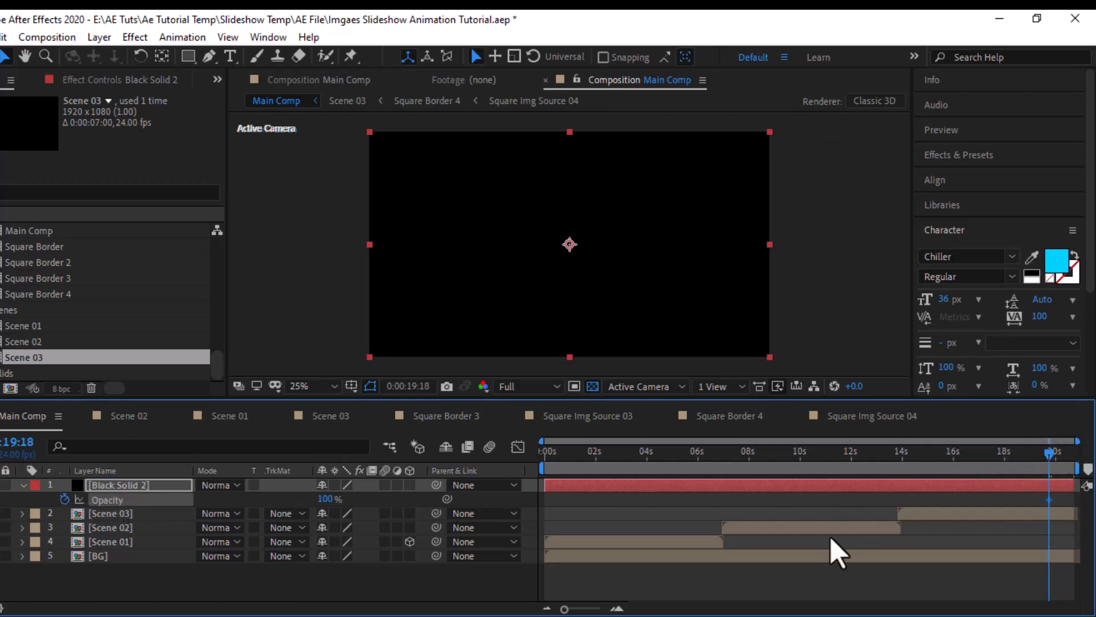
left_click_drag(325, 500, 94, 500)
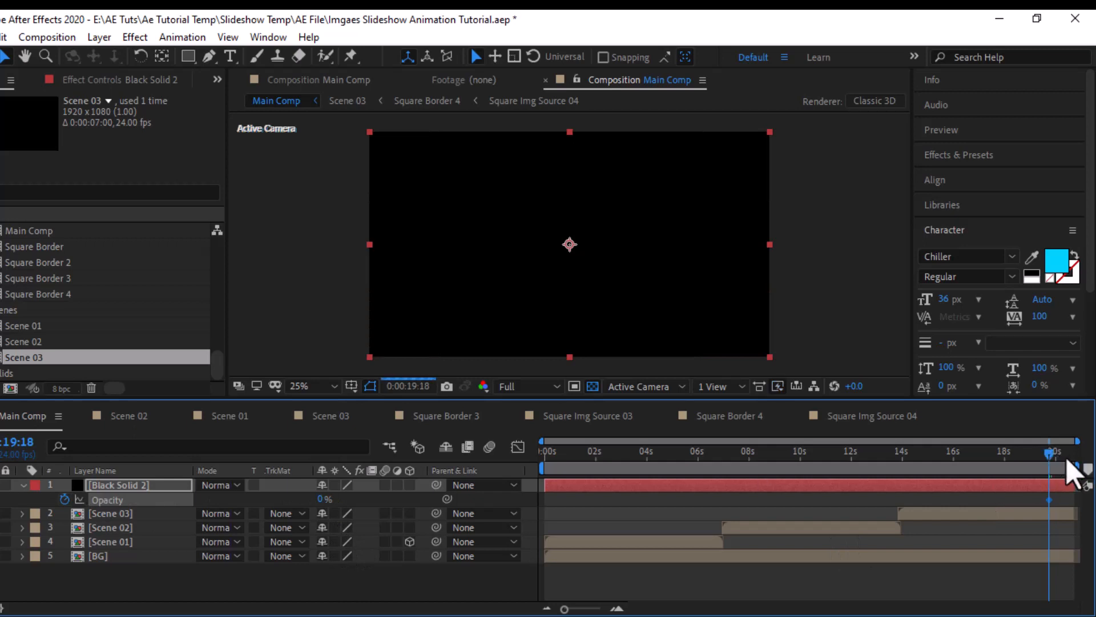
- Set the black solid's Opacity to 100% at 0:00:20:17 for a closing fade to black
left_click_drag(1067, 460, 1078, 460)
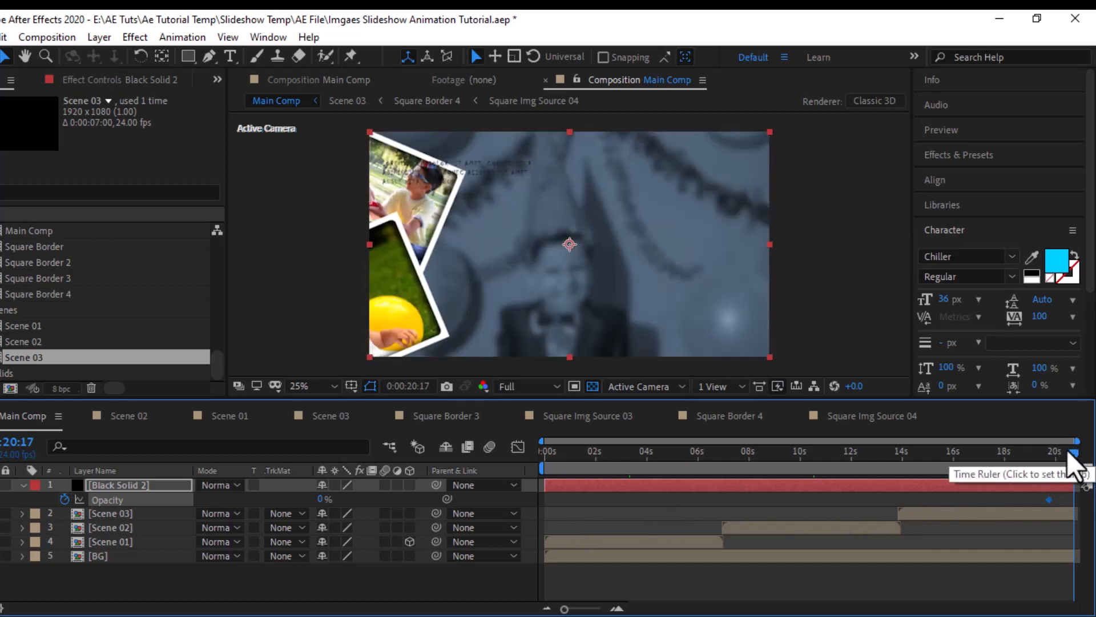
mouse_move(1070, 461)
left_mouse_down()
mouse_move(1051, 459)
mouse_move(1078, 458)
left_mouse_up()
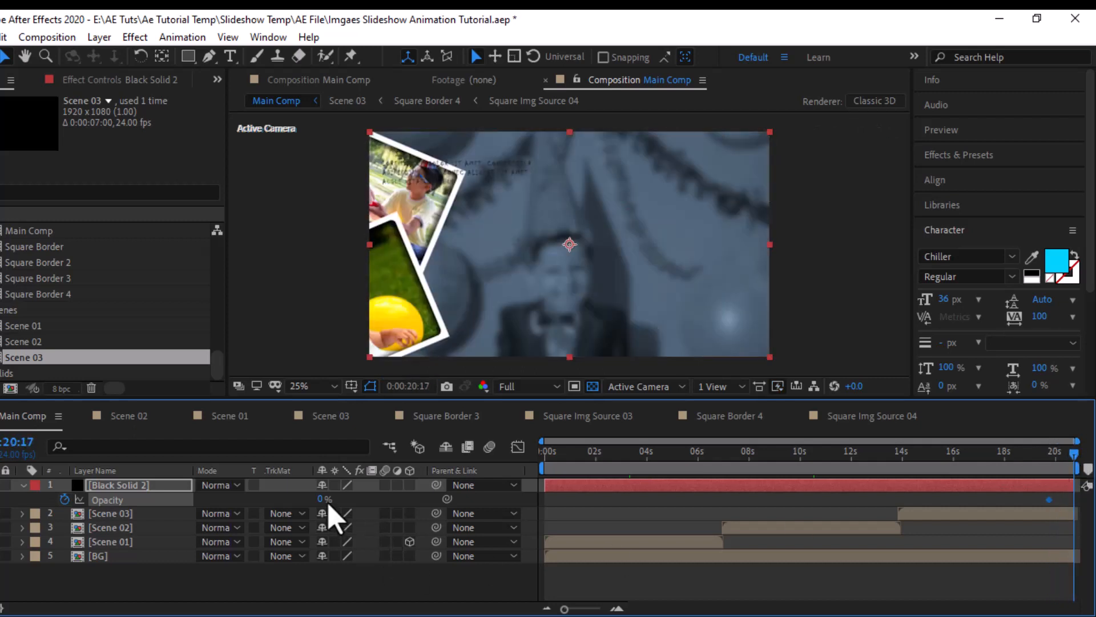
left_click_drag(323, 499, 850, 507)
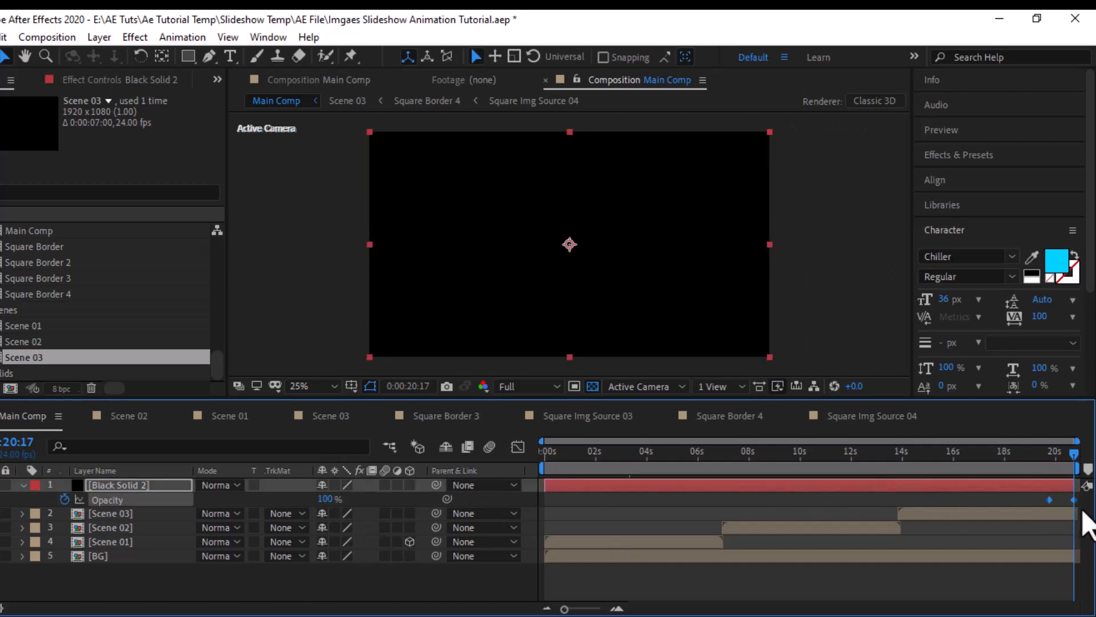
- Apply Easy Ease to both Opacity keyframes of the black solid and collapse the layer's properties
right_click(1050, 499)
mouse_move(1005, 482)
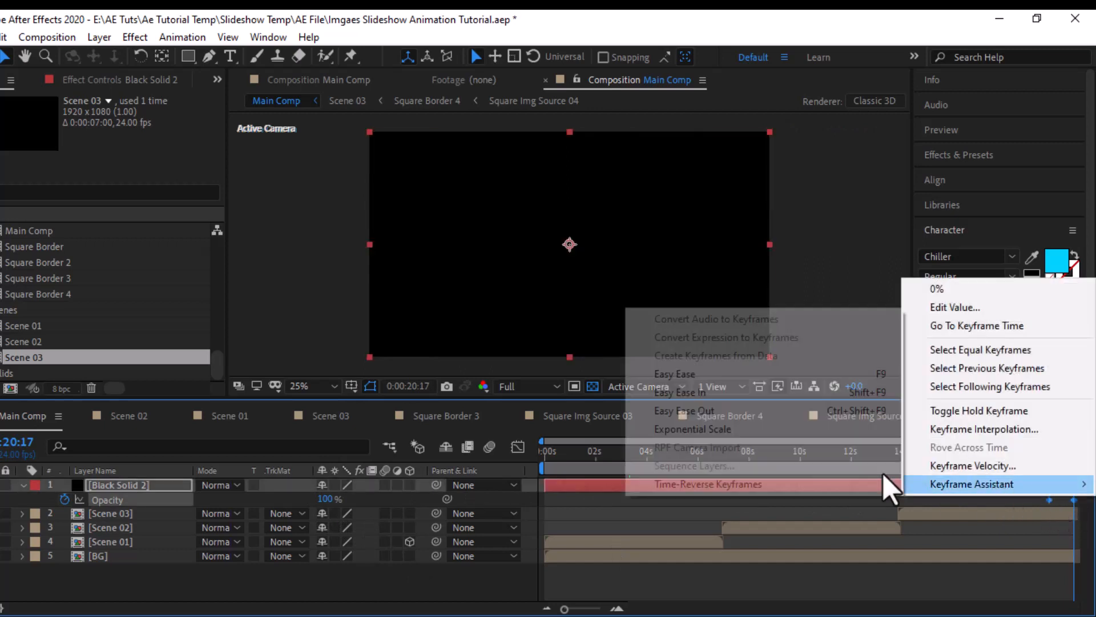
left_click(674, 374)
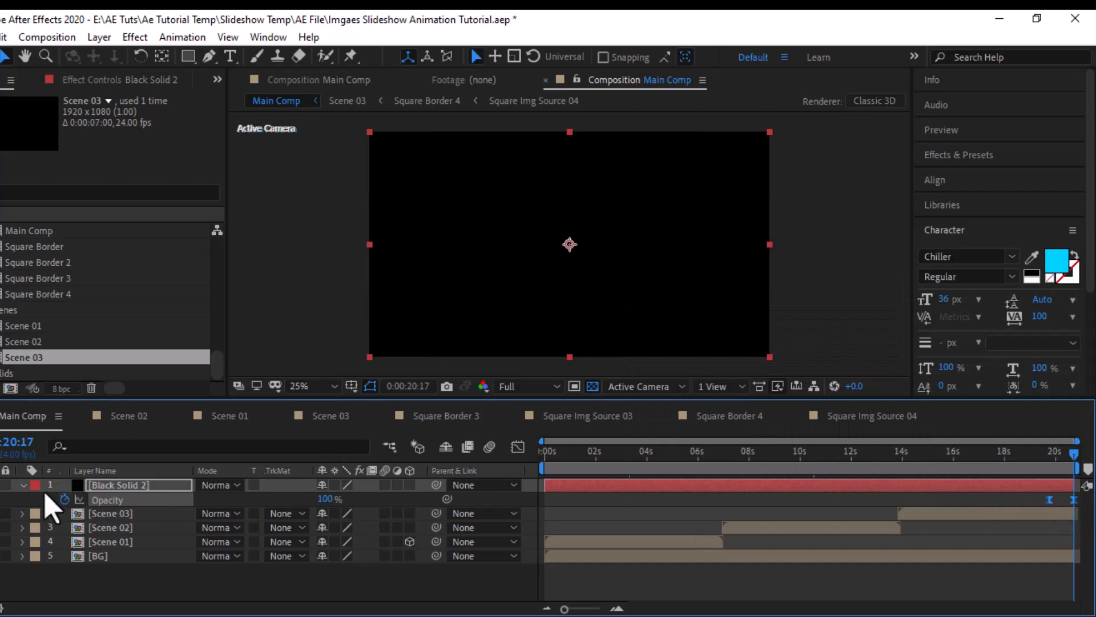
left_click(23, 485)
- Go to 0:00:05:23 in Main Comp and place Particle.mp4 as the topmost layer, above the black solid
left_click_drag(712, 455, 698, 461)
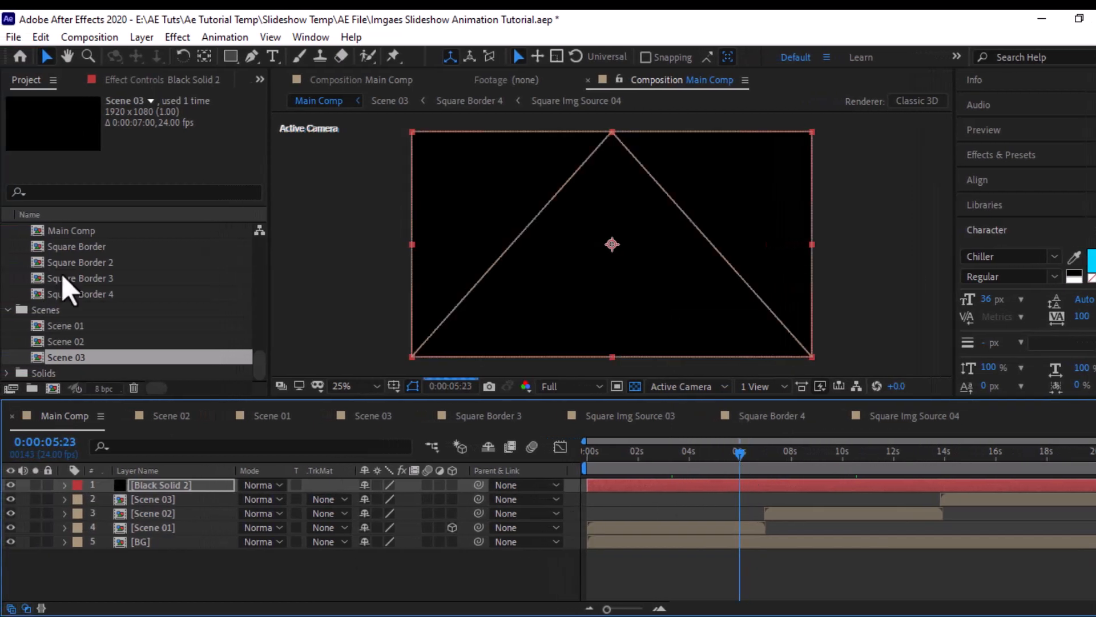
scroll(30, 296, "up", 2)
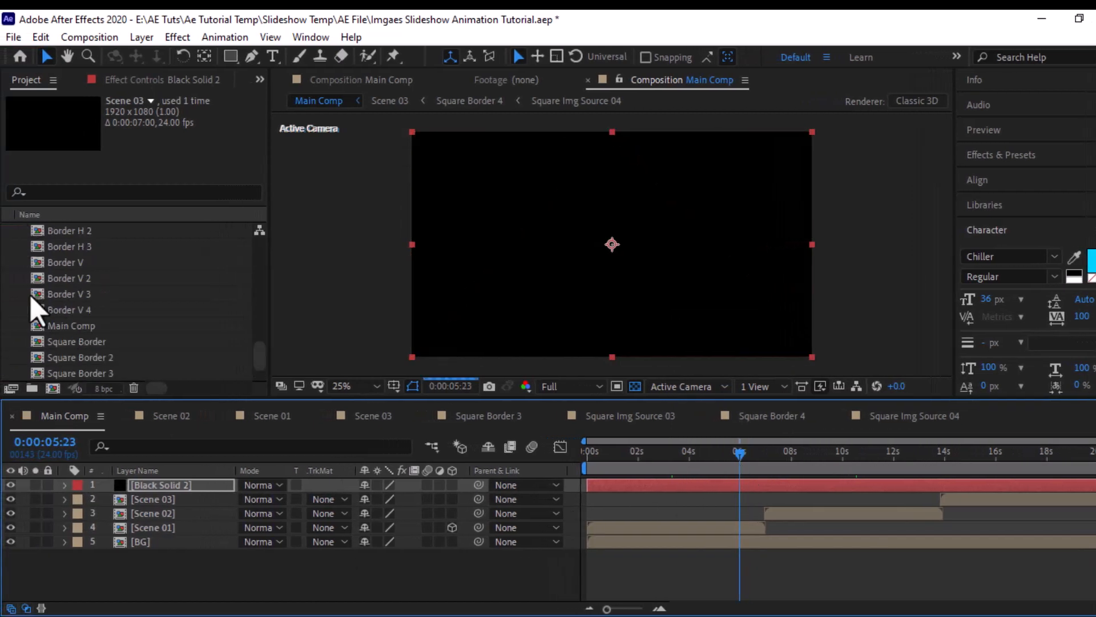
scroll(75, 317, "down", 2)
scroll(80, 336, "up", 5)
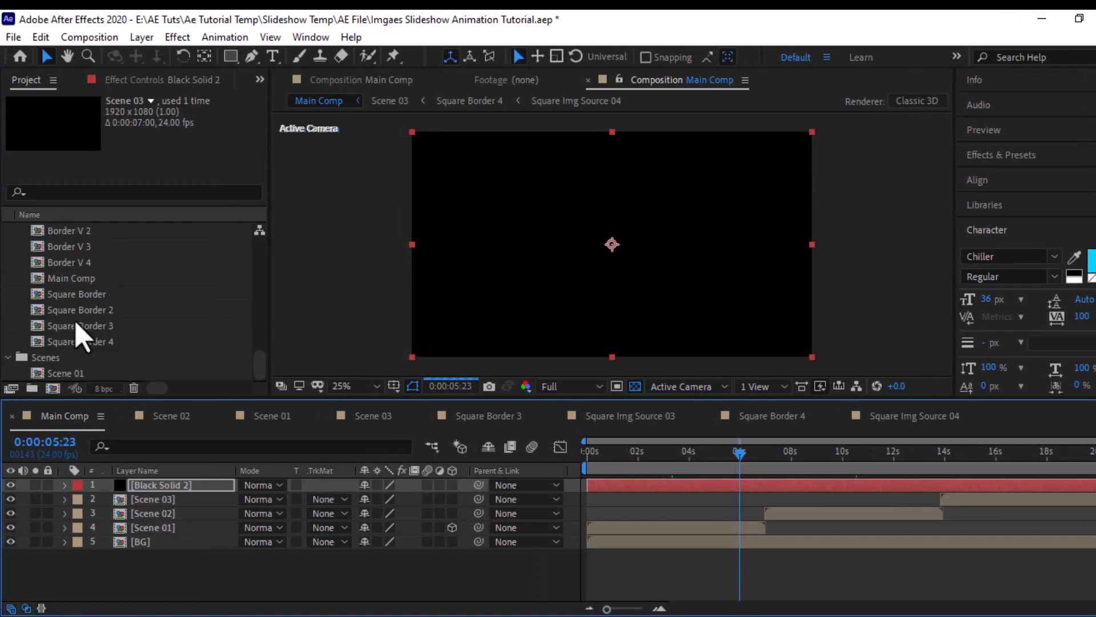
scroll(80, 337, "up", 8)
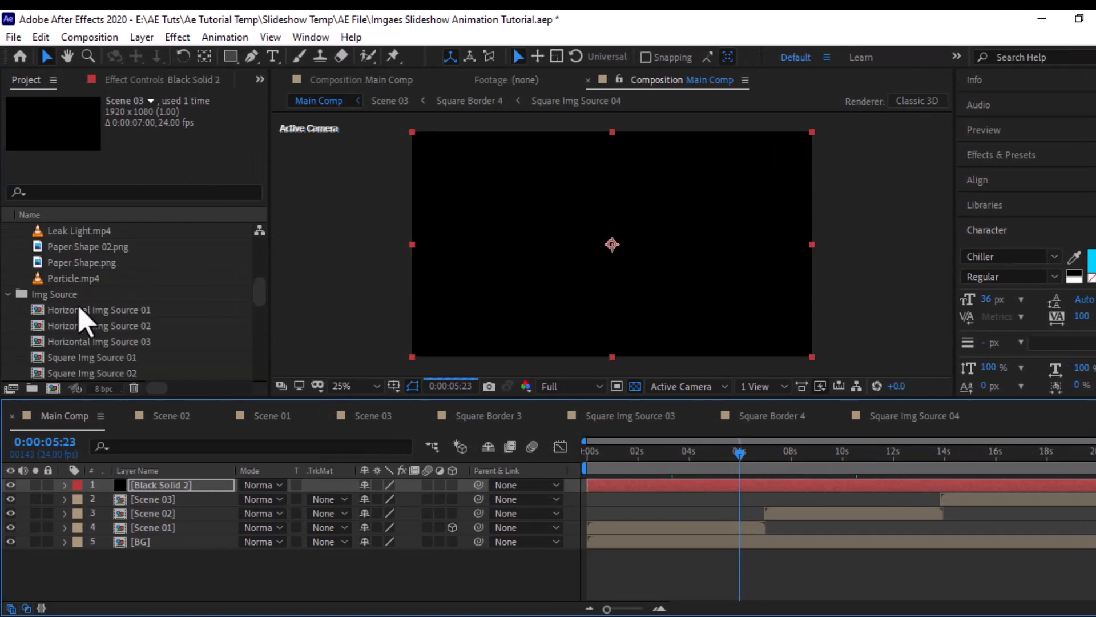
left_click_drag(69, 329, 163, 483)
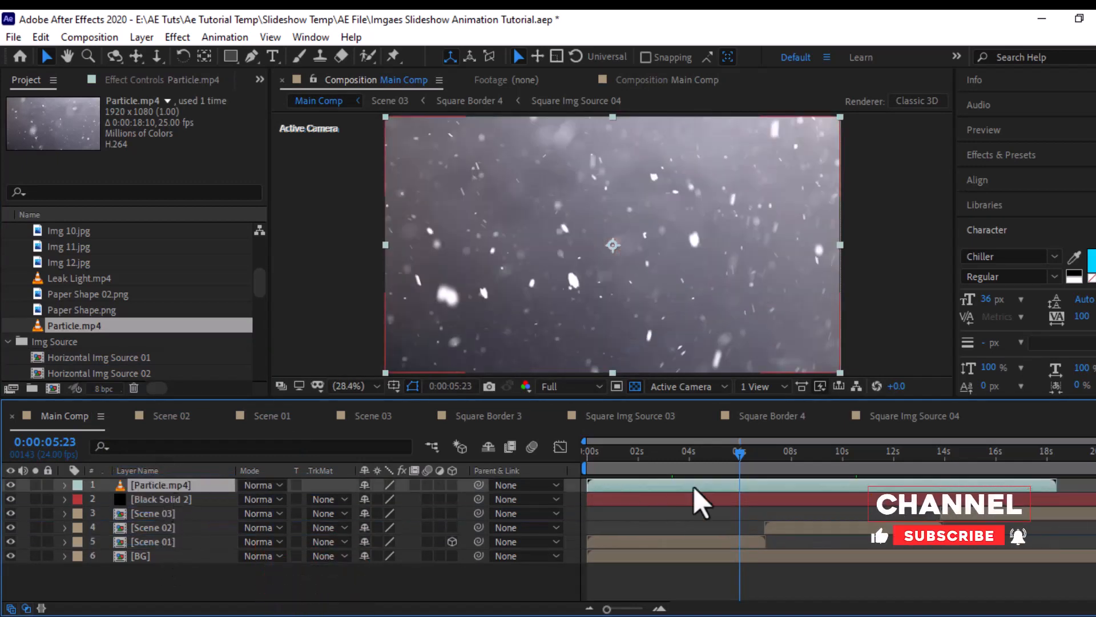
- Set the Particle.mp4 layer's blending mode to Add and its Opacity to 50%
left_click(272, 484)
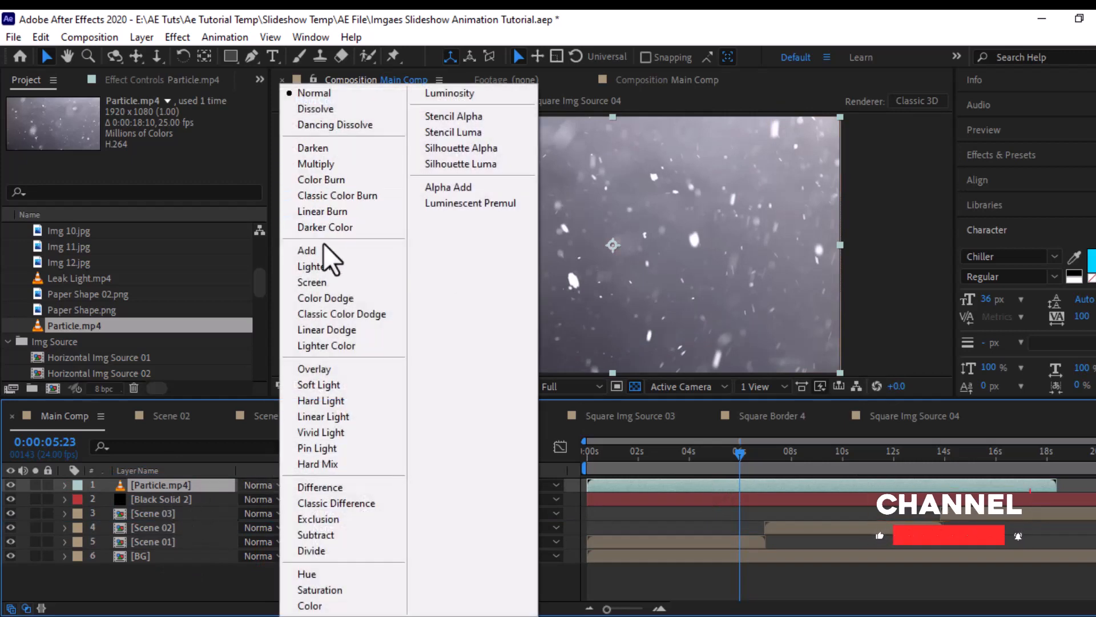
left_click(318, 253)
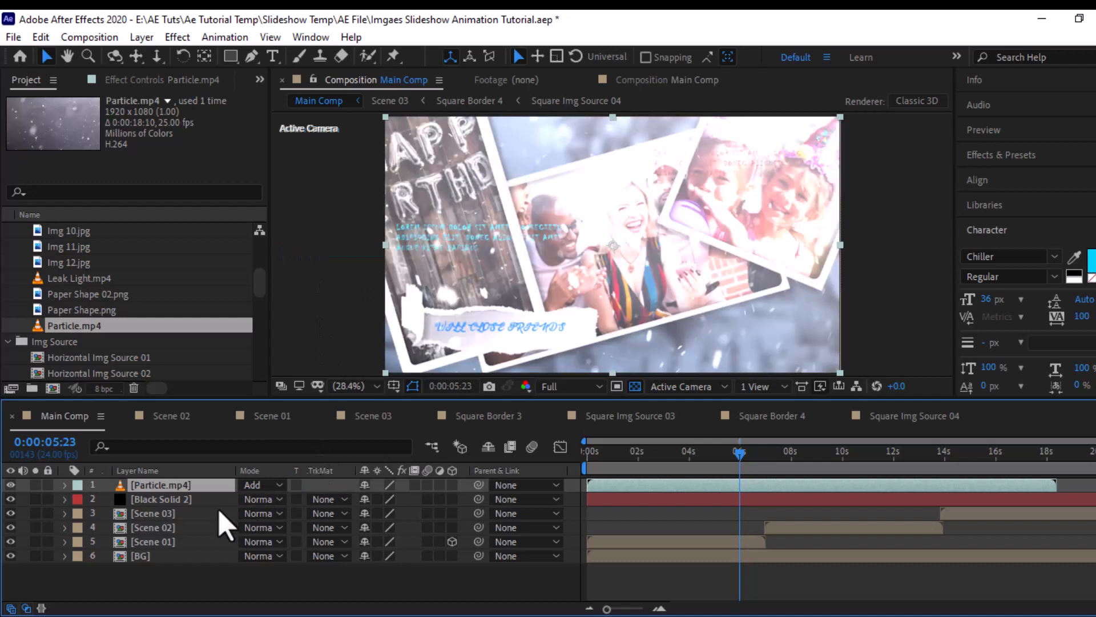
key("t")
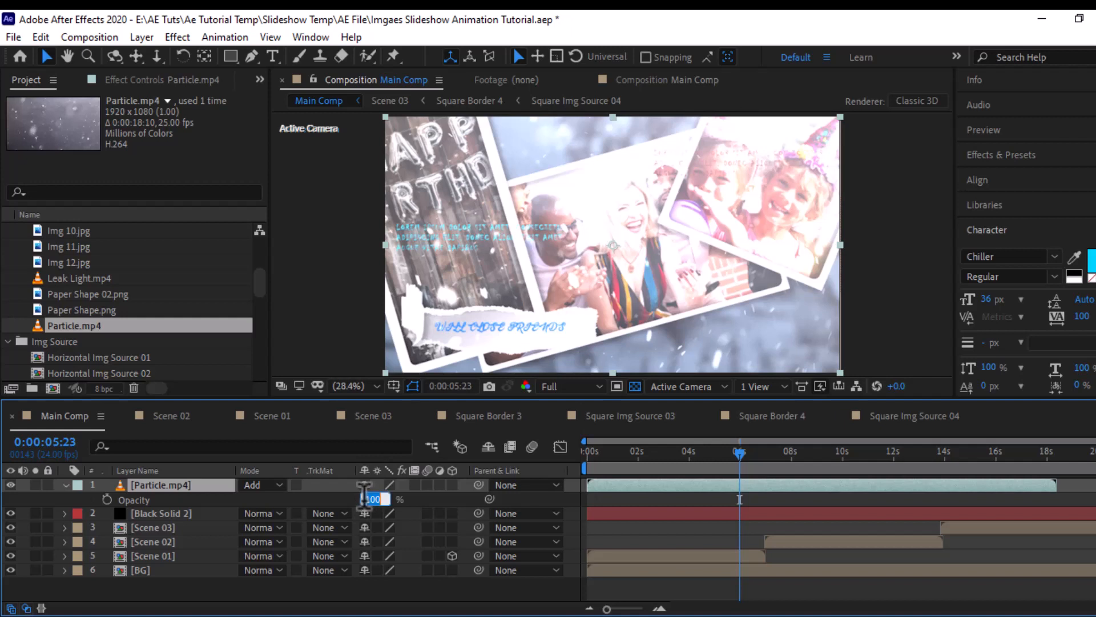
key("Return")
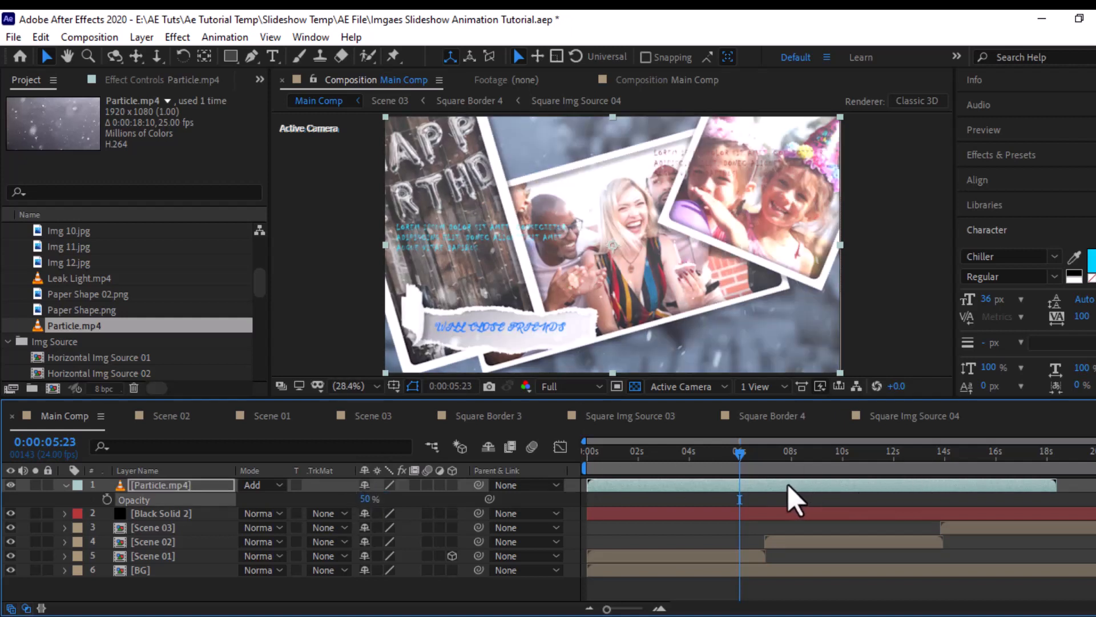
- Enable time remapping on the Particle.mp4 layer, then extend the layer and its last Time Remap keyframe to the end of Main Comp
right_click(193, 485)
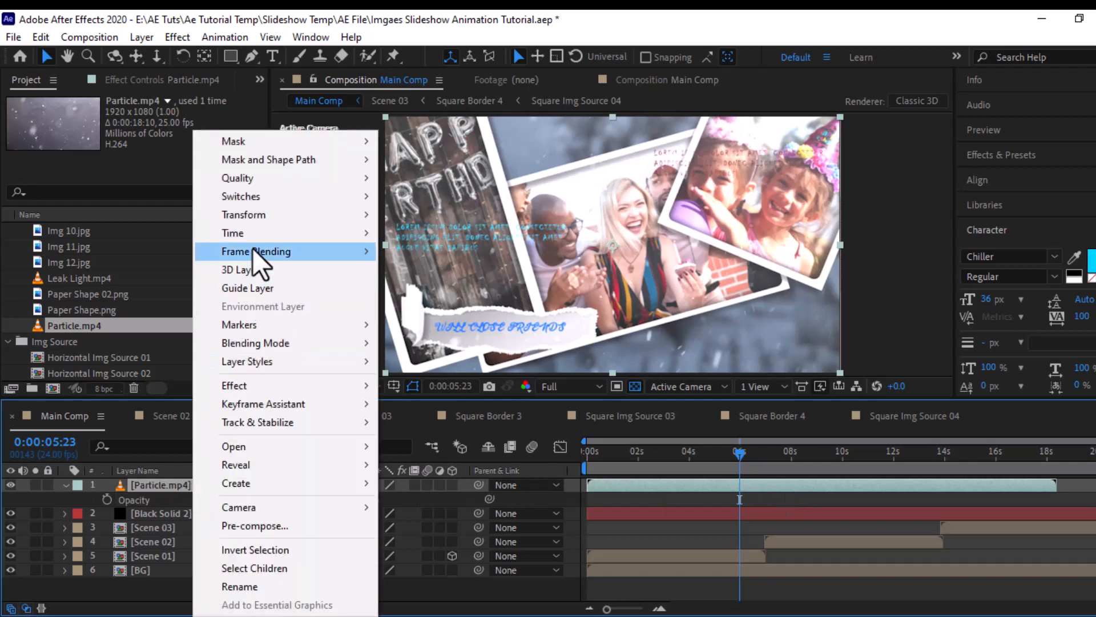
mouse_move(260, 235)
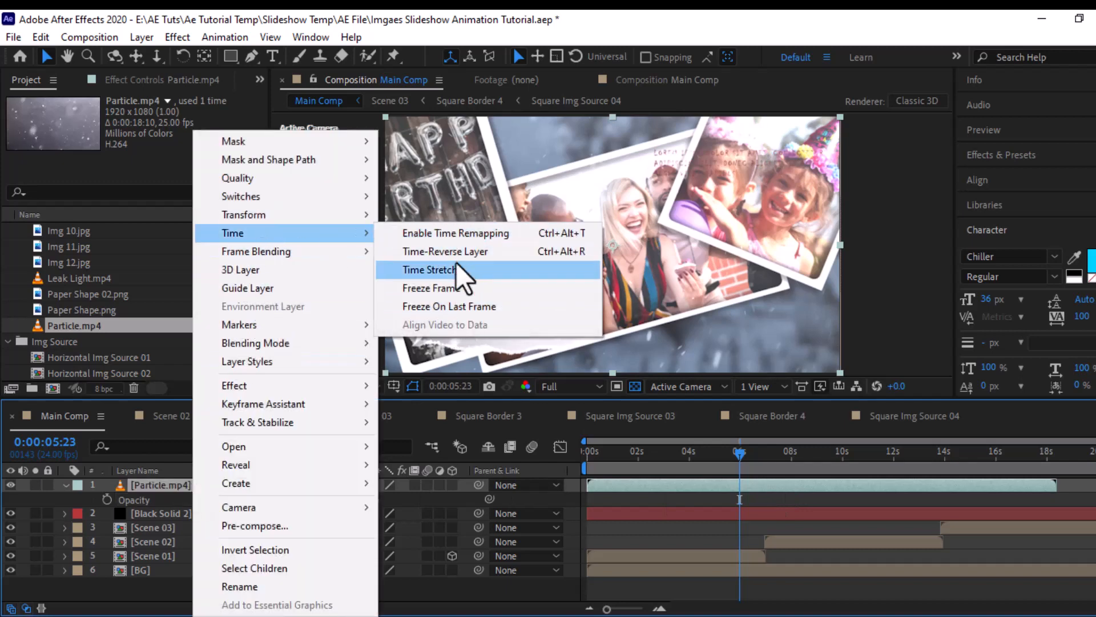
left_click(460, 233)
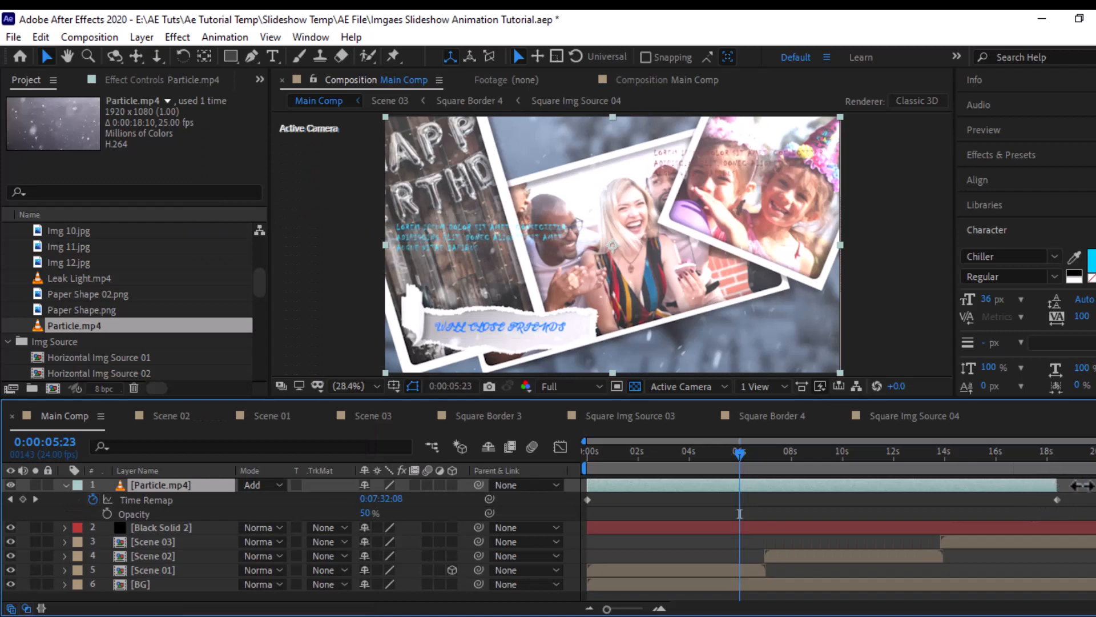
left_click_drag(1081, 485, 1087, 485)
left_click(1053, 502)
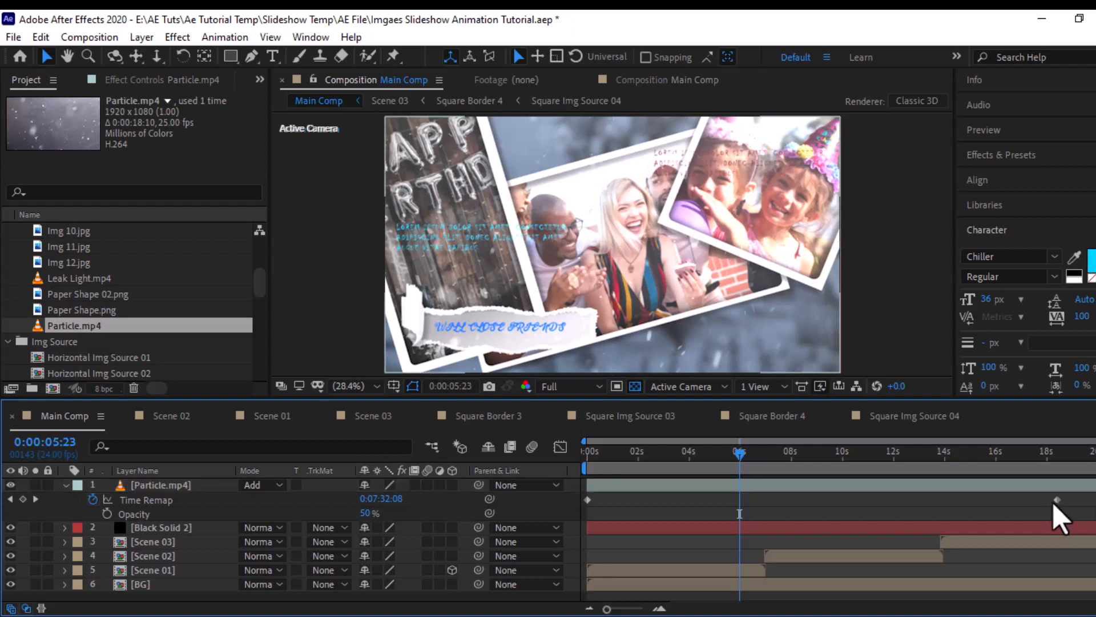
left_click(1058, 500)
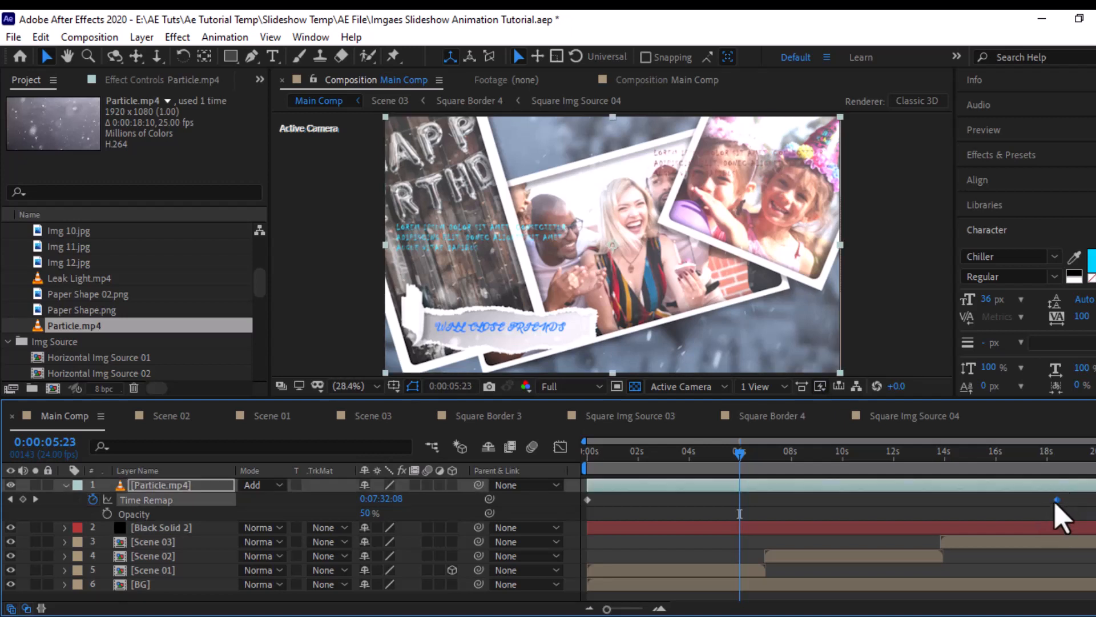
left_click_drag(1092, 500, 1095, 500)
- Place Leak Light.mp4 as the topmost layer of Main Comp, set its blending mode to Screen and check the frame at 0:00:05:15
left_click(76, 280)
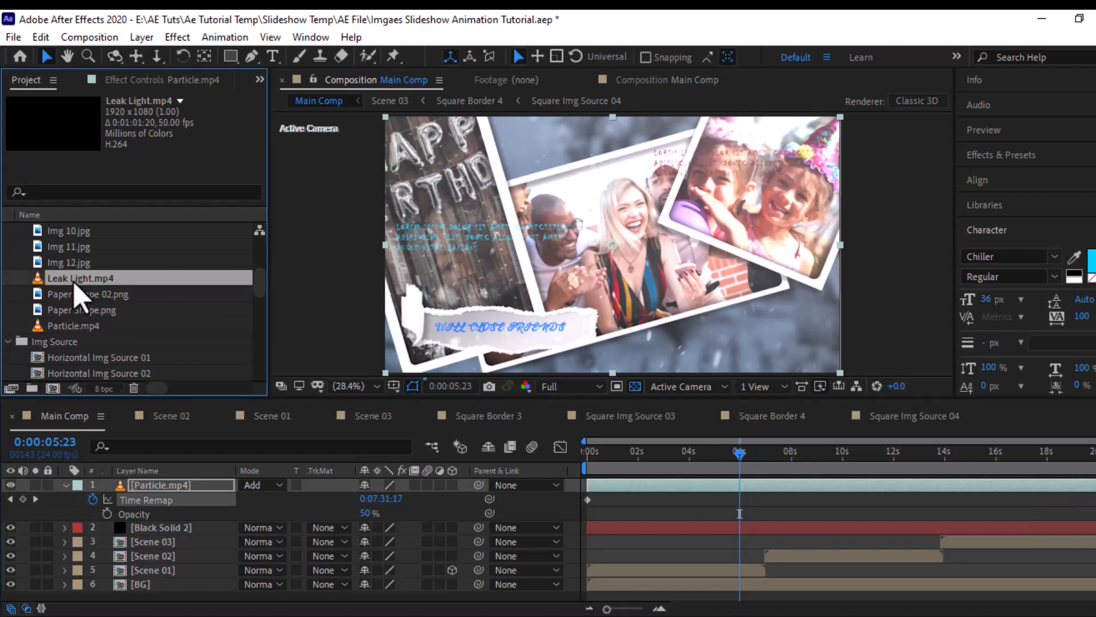
left_click_drag(132, 500, 143, 485)
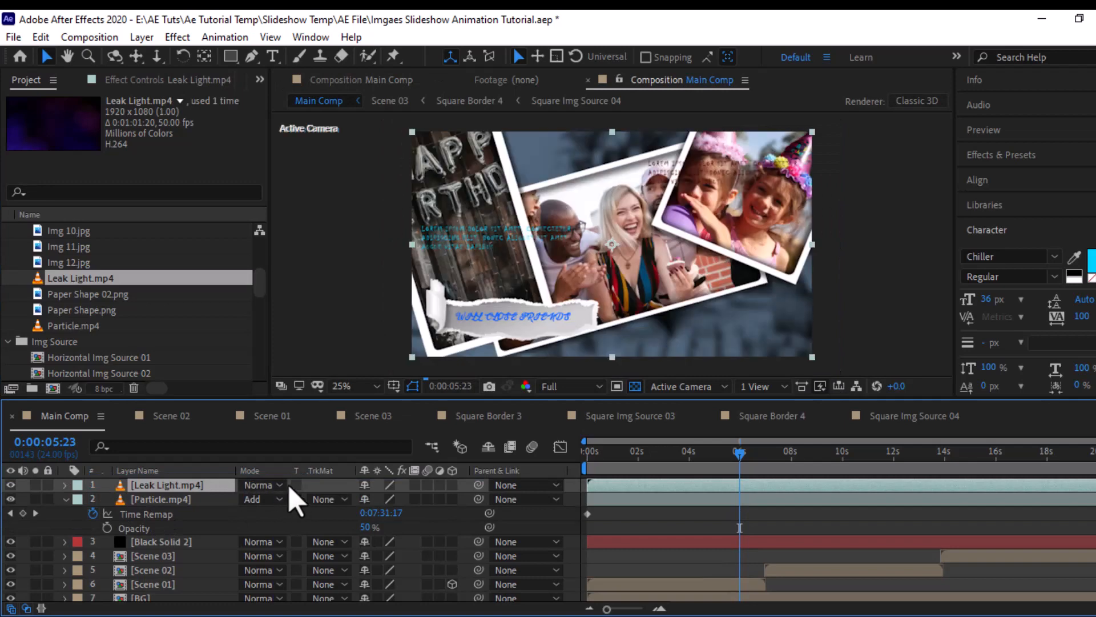
left_click(265, 485)
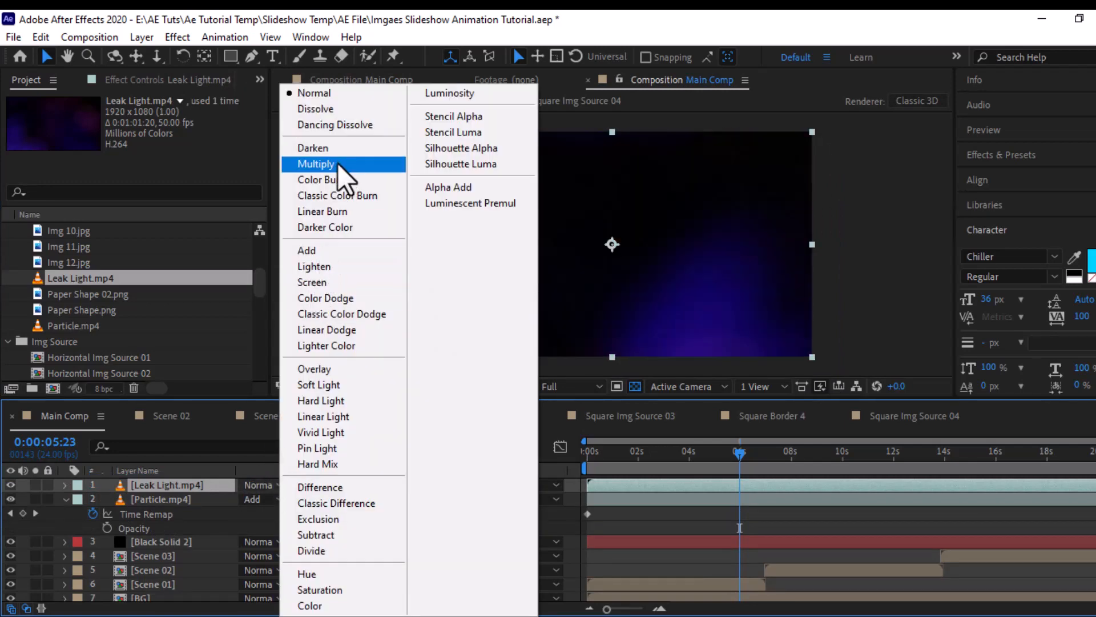
left_click(324, 281)
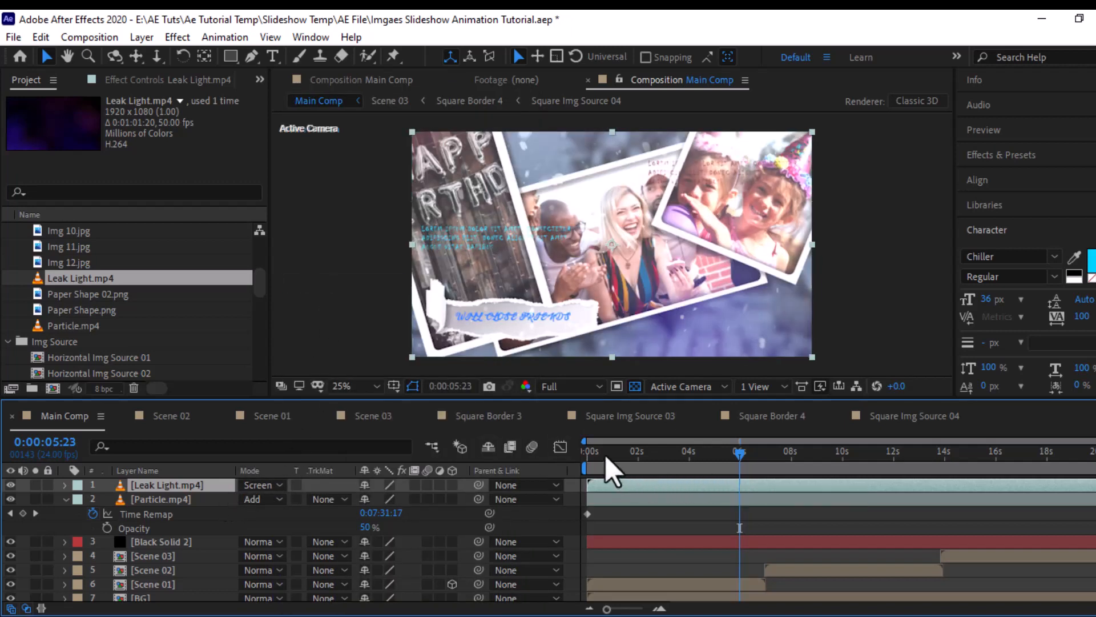
left_click_drag(606, 455, 729, 455)
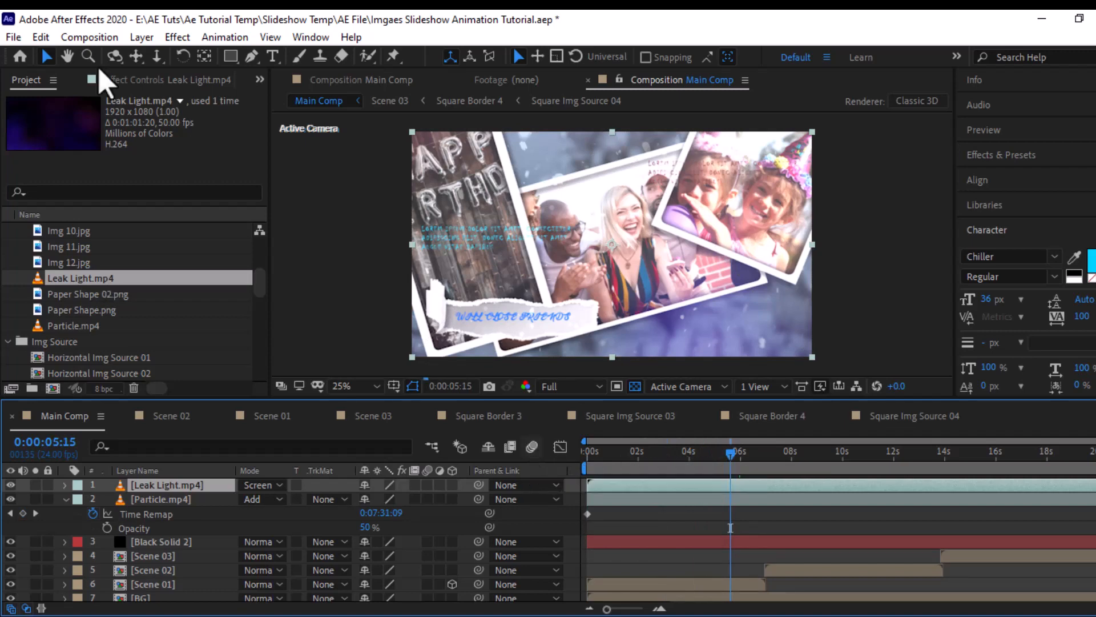
- Add Main Comp to the render queue and set its output module format to Voukoder
left_click(111, 37)
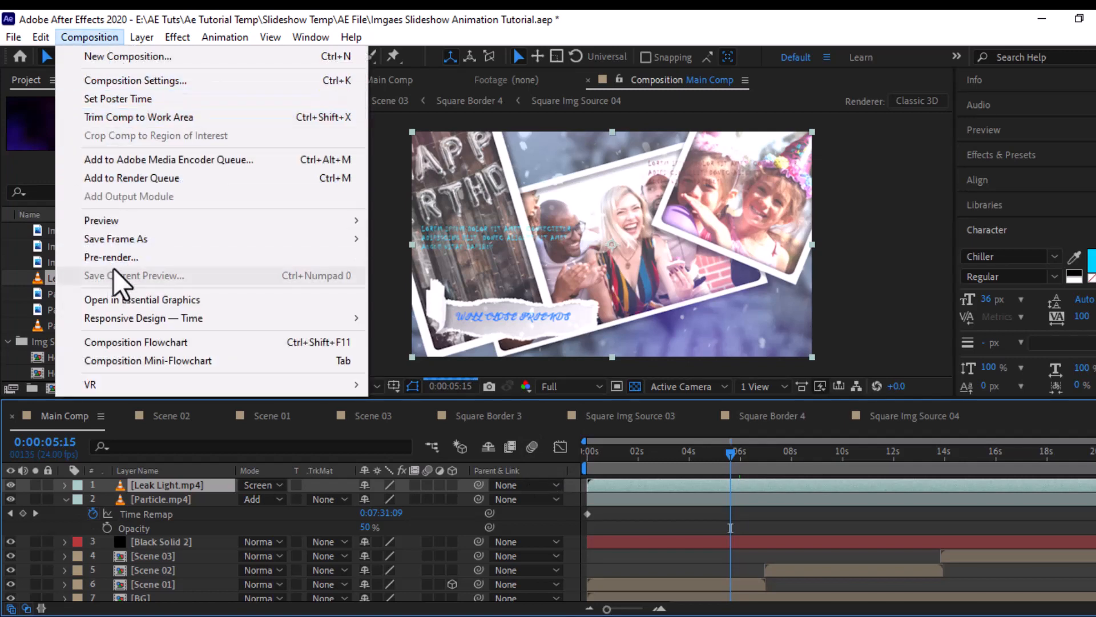
left_click(138, 181)
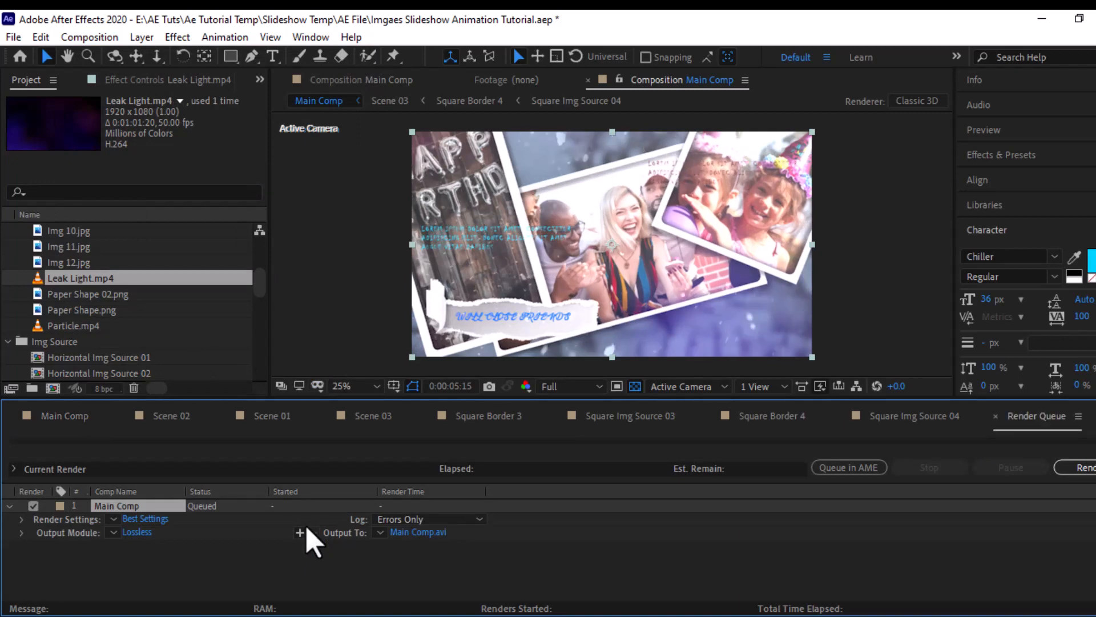
left_click(140, 534)
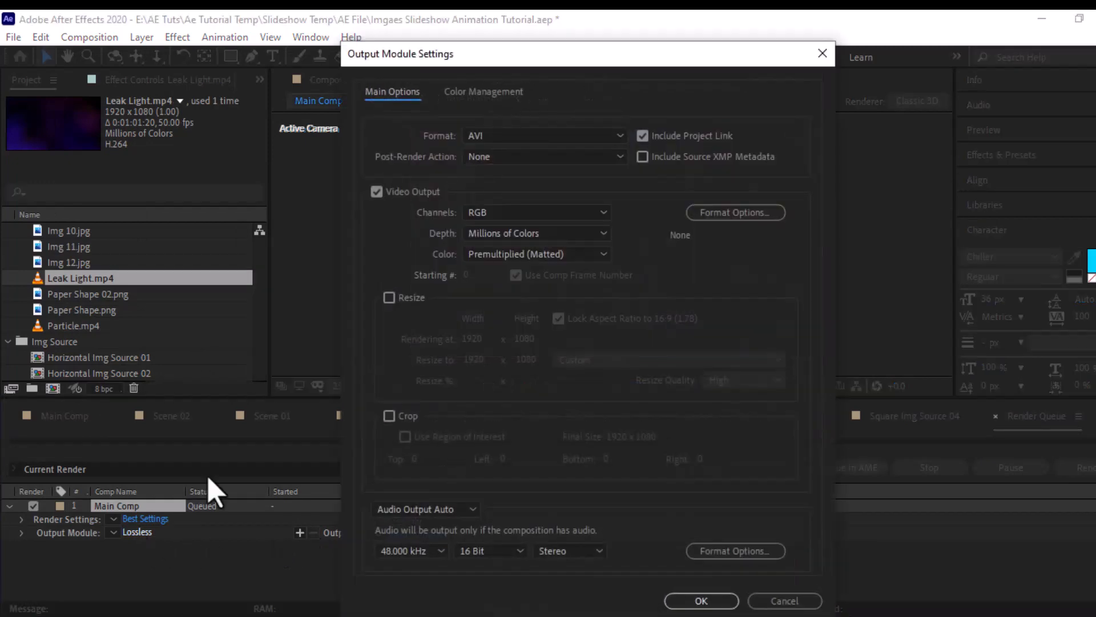
left_click(576, 138)
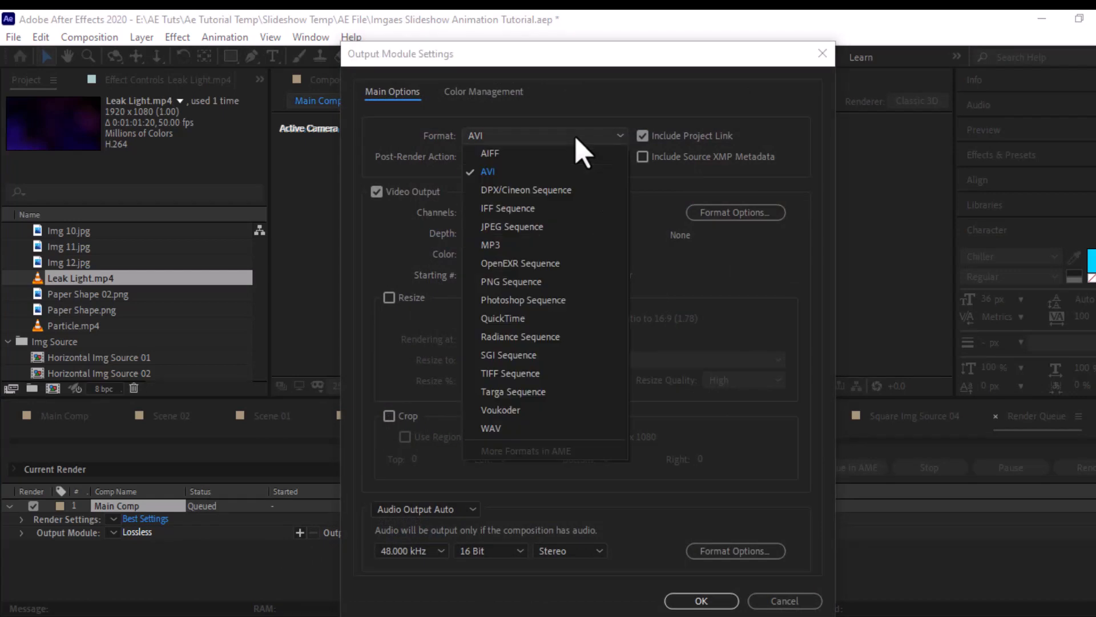
left_click(500, 410)
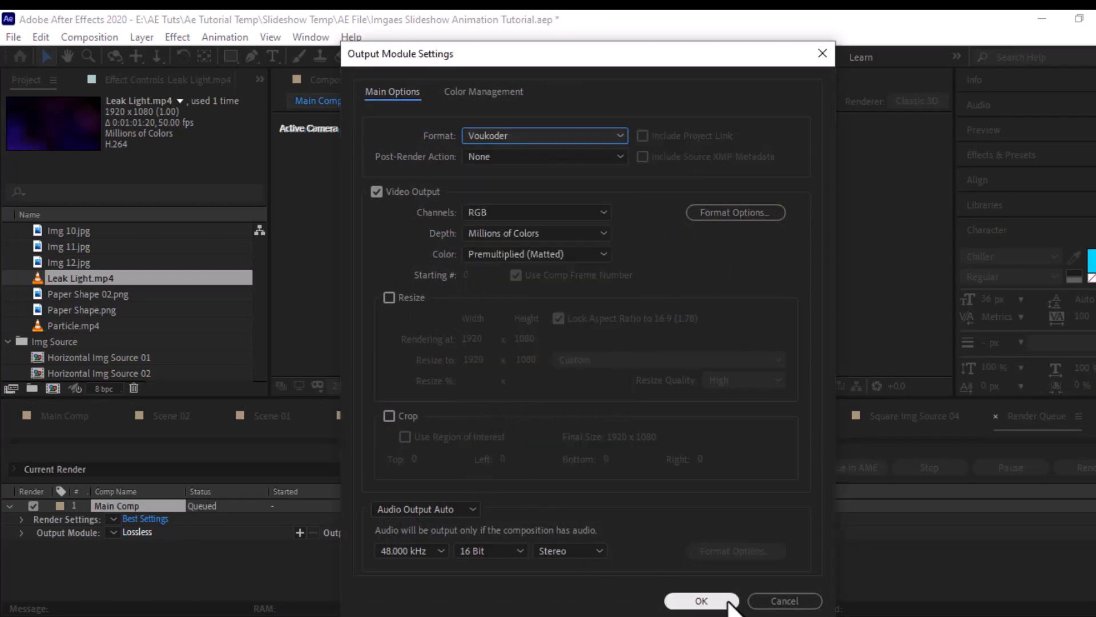
left_click(701, 601)
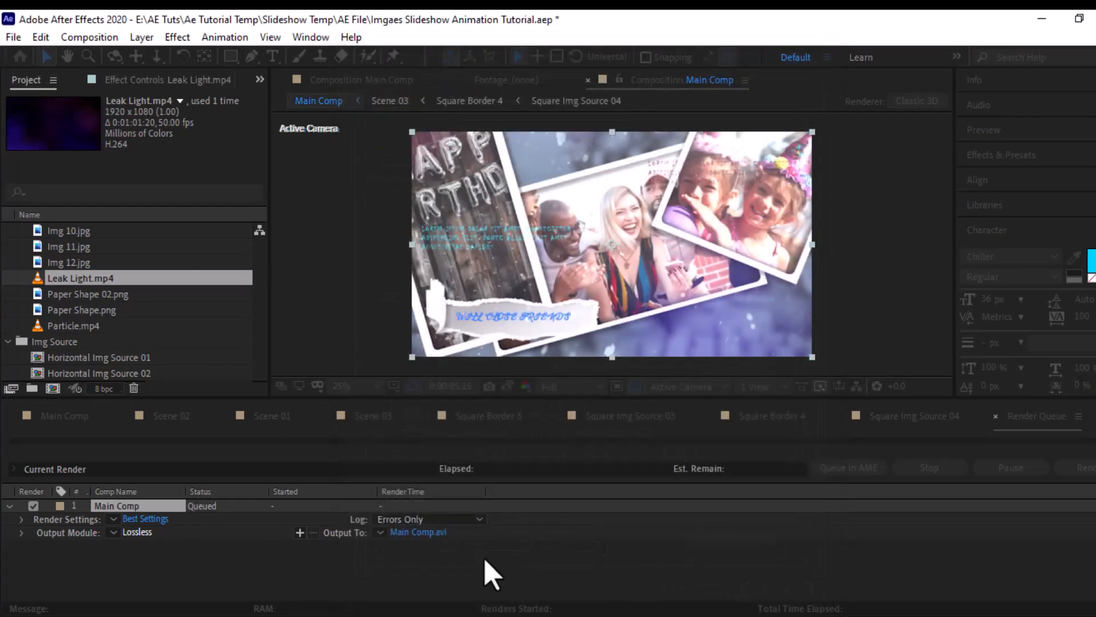
- Set the render output to Main Comp.mp4 in the Videos folder inside Ae Tutorial Temp
left_click(433, 537)
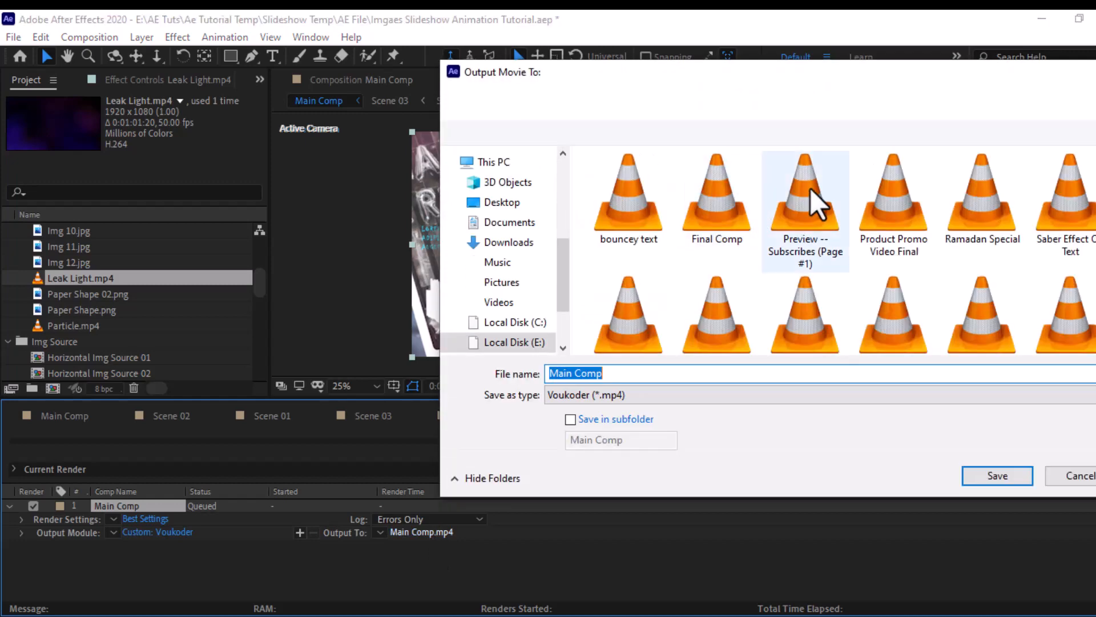
left_click(710, 101)
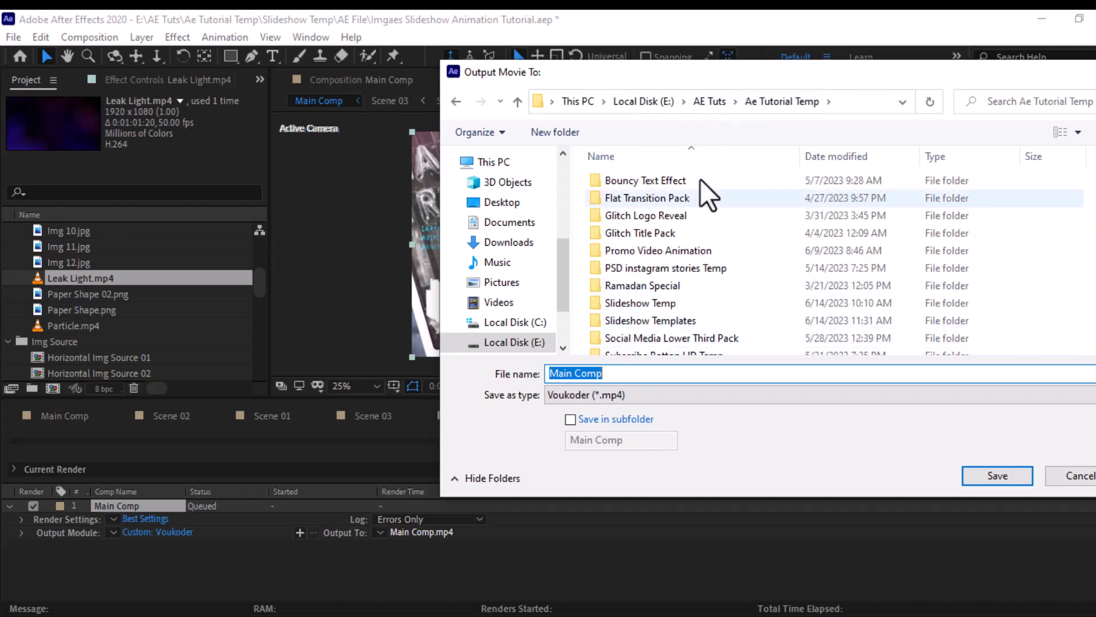
scroll(648, 324, "down", 1)
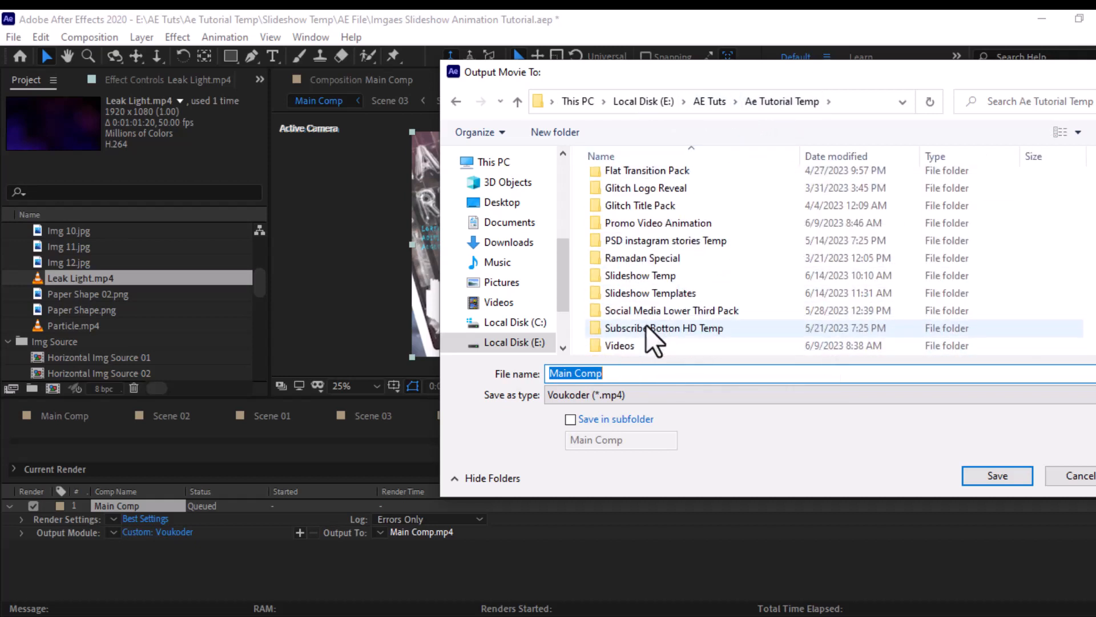
double_click(619, 349)
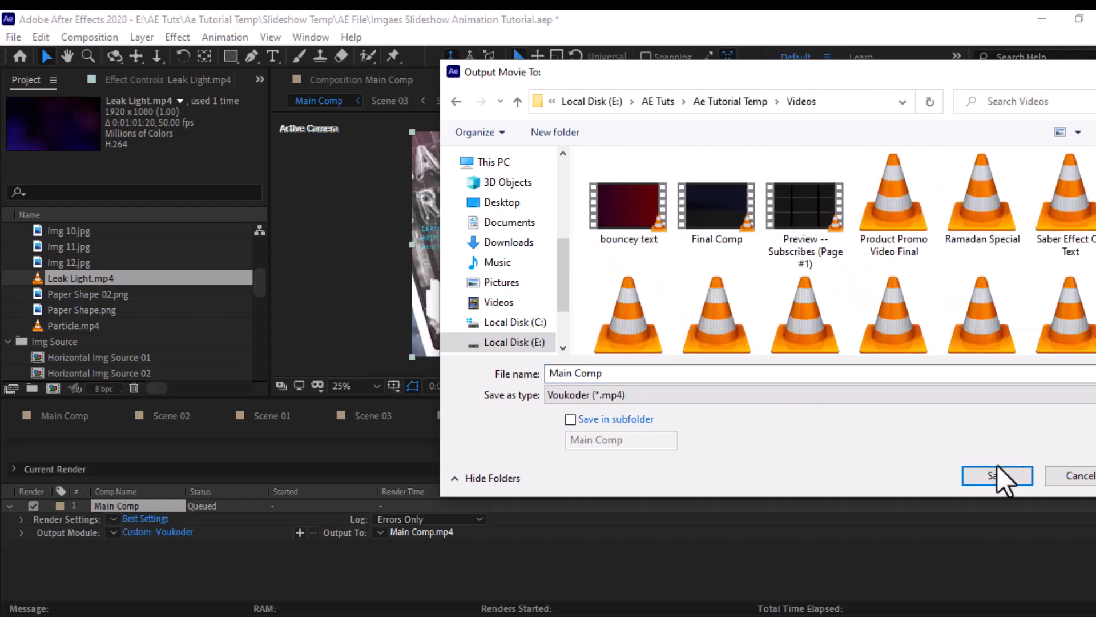
left_click(988, 475)
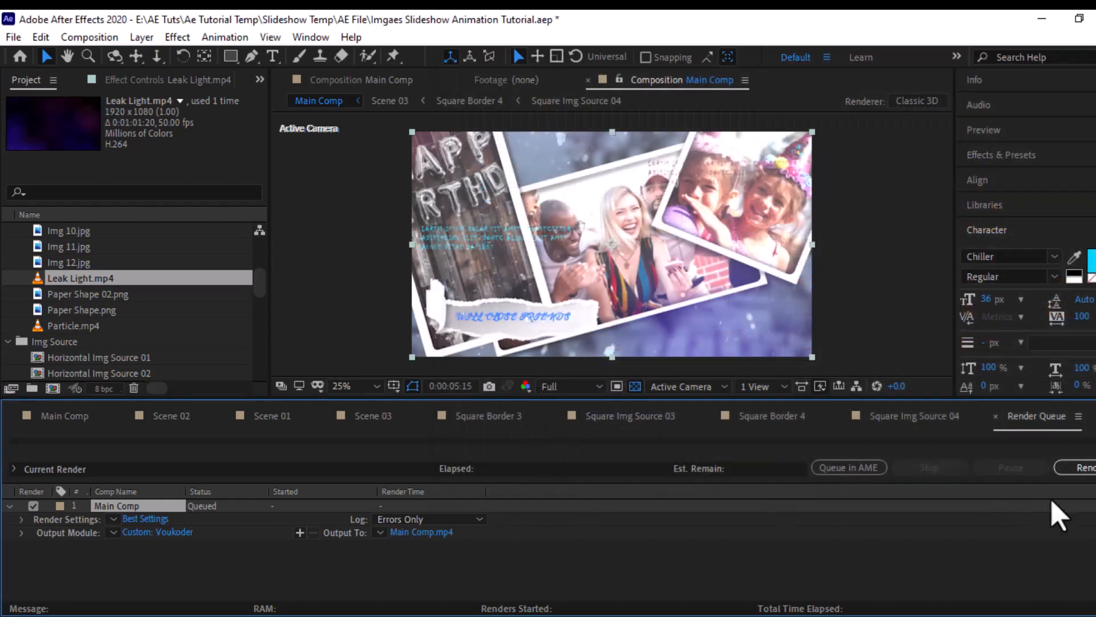